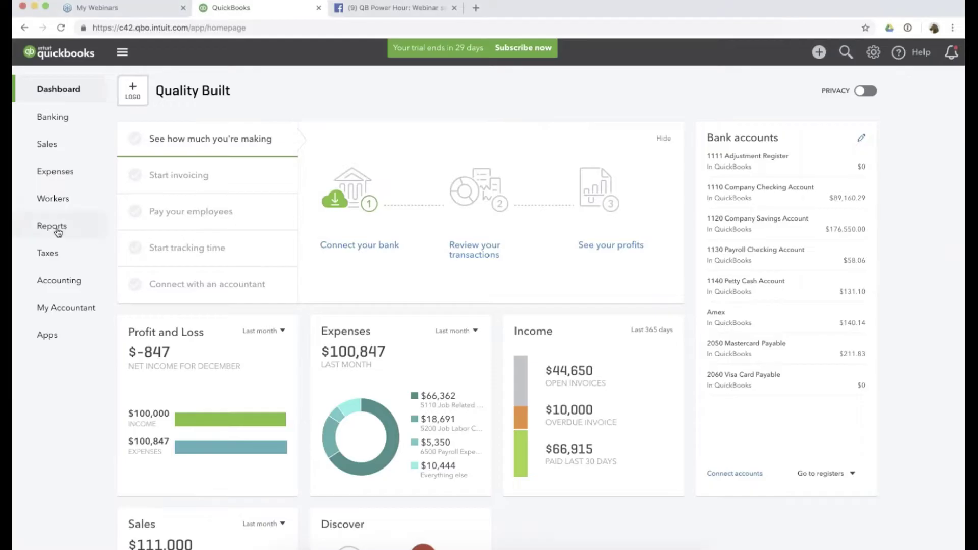
Run the Balance Sheet for Last Year, compared with the Previous period and a $ change column.
click(57, 227)
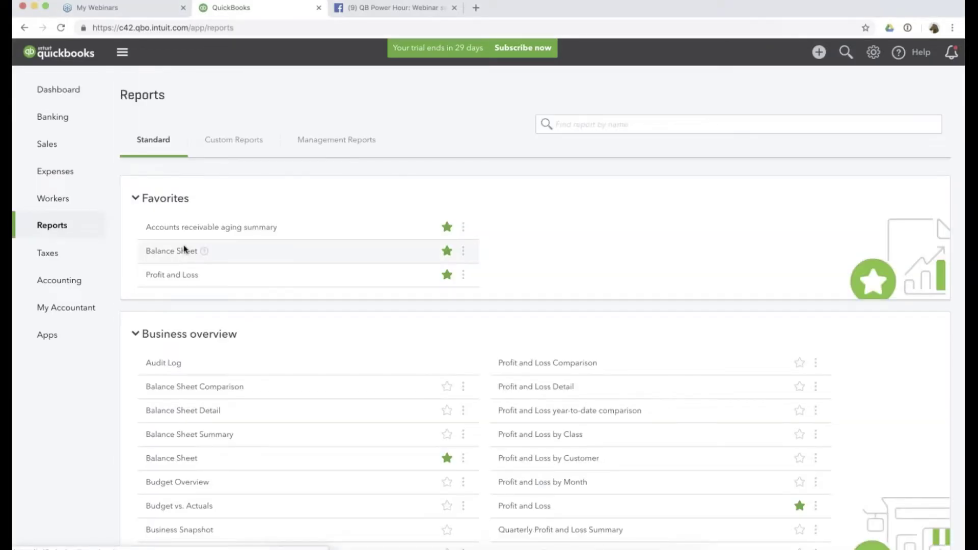
click(169, 288)
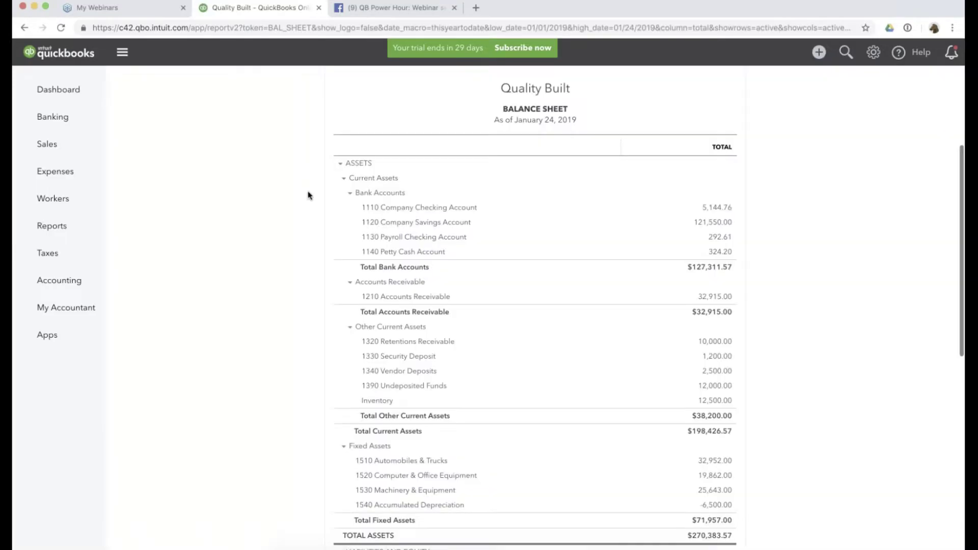
click(224, 140)
scroll(181, 274, down, 1)
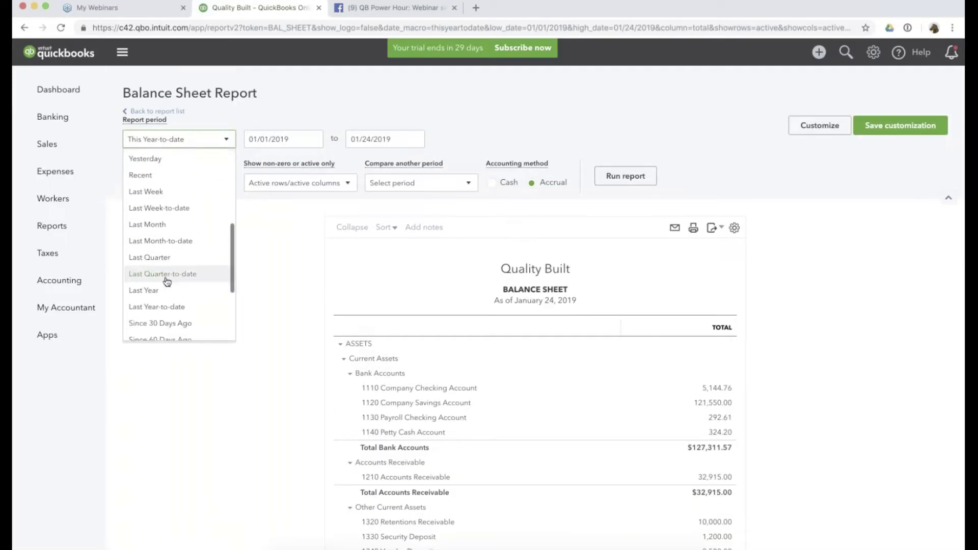
click(151, 290)
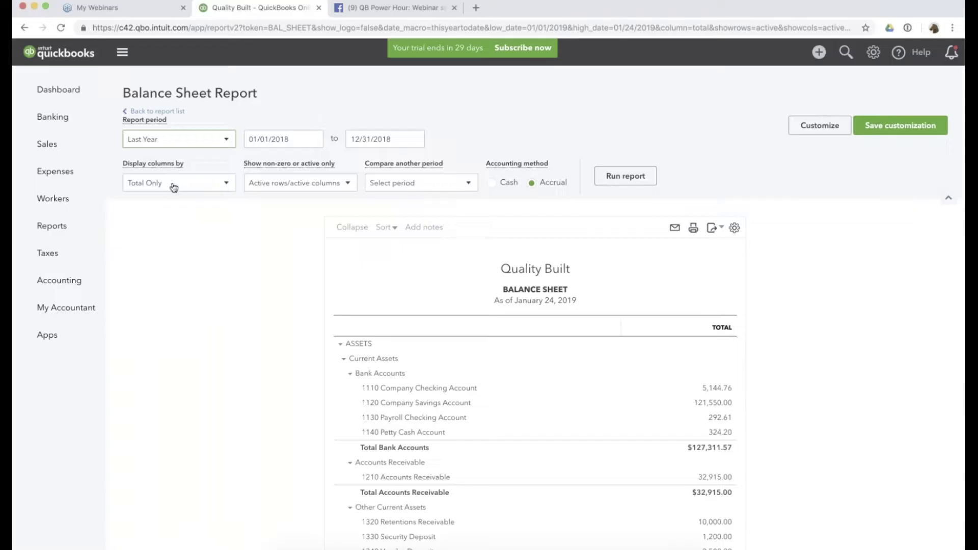
click(400, 187)
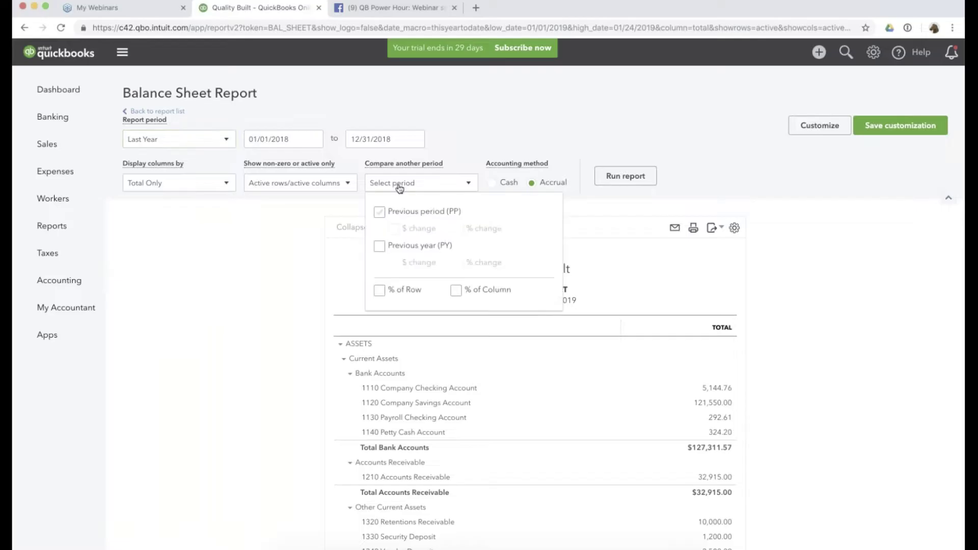
click(380, 212)
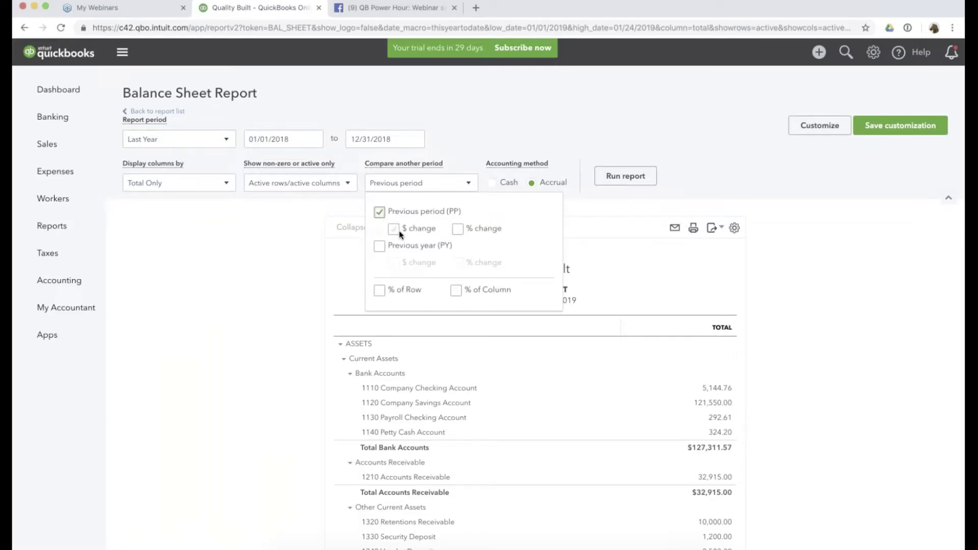
click(394, 230)
click(626, 176)
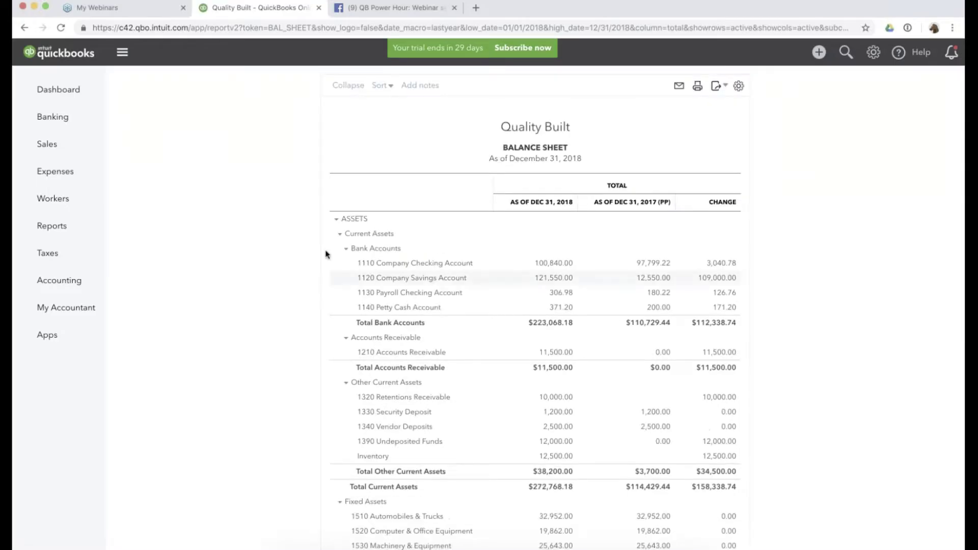
Zoom in on the comparative balance sheet and collapse the navigation sidebar.
key(super+plus)
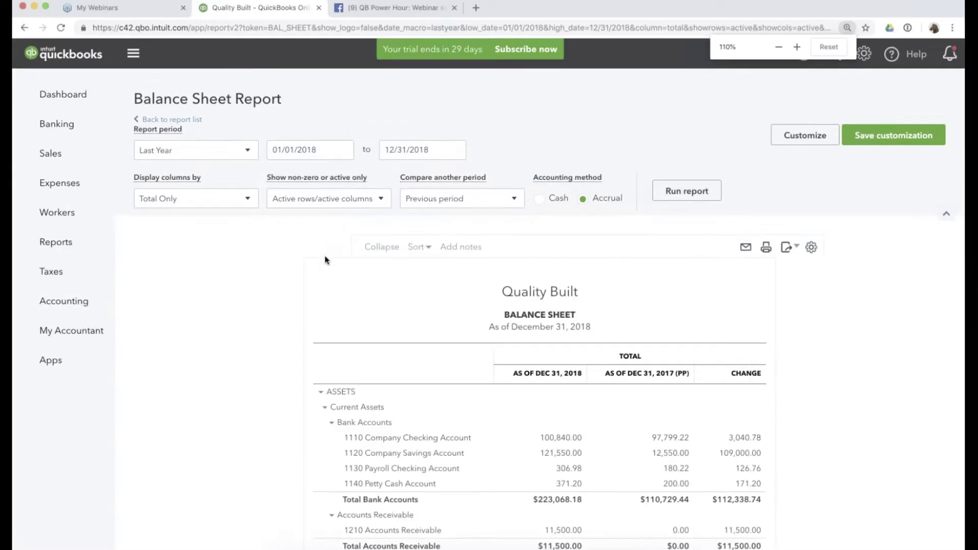
key(super+plus)
key(super+plus)
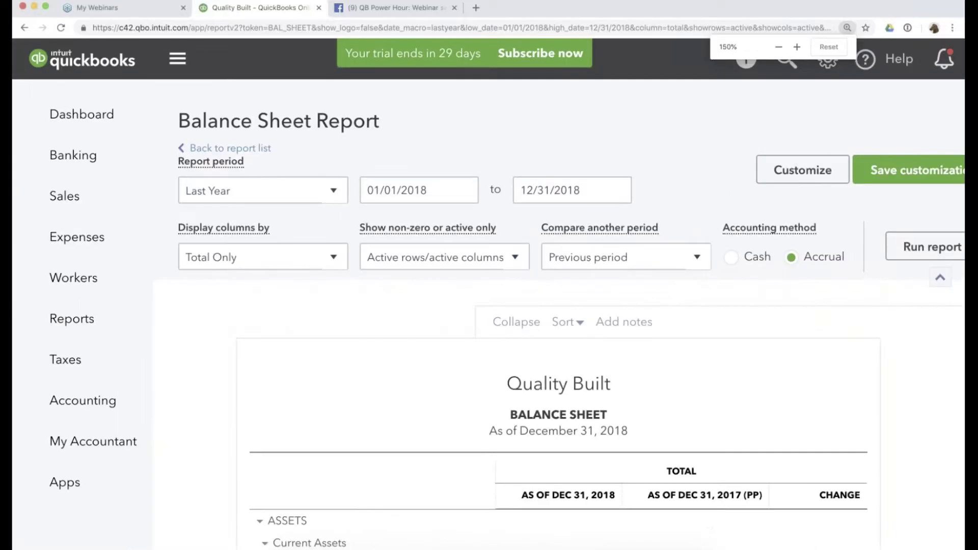
click(177, 58)
scroll(489, 316, down, 3)
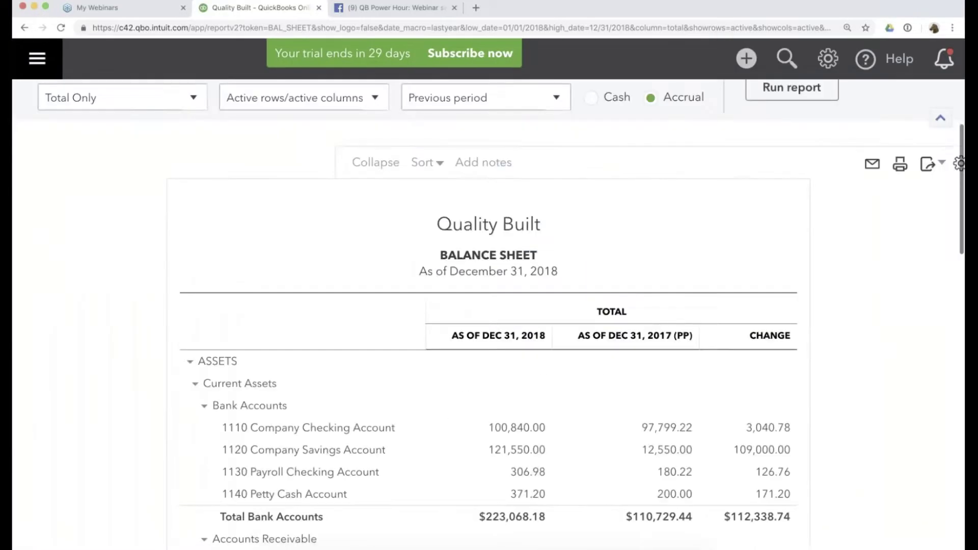
scroll(817, 206, down, 4)
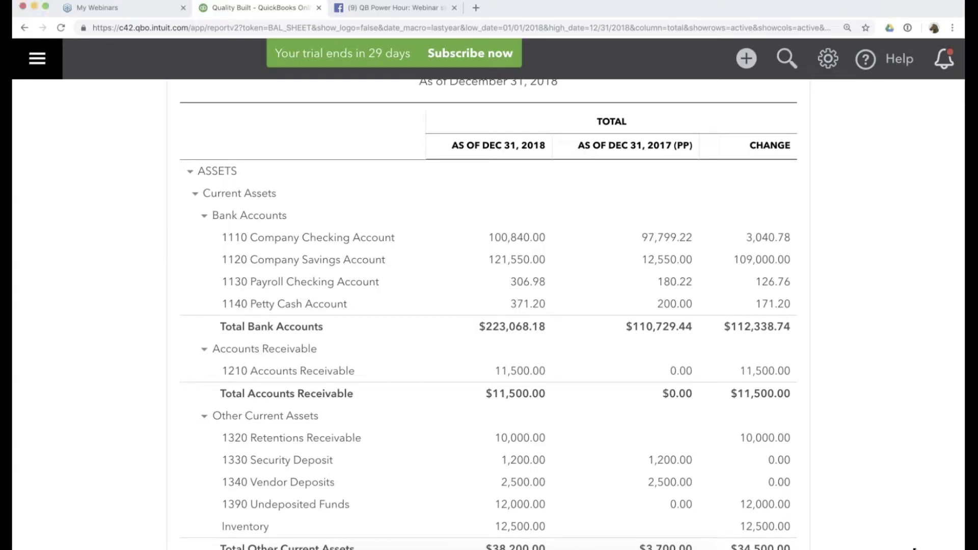
Narrow the browser beside the desktop files and open 'Pages from f1065.pdf'.
drag(914, 548, 670, 546)
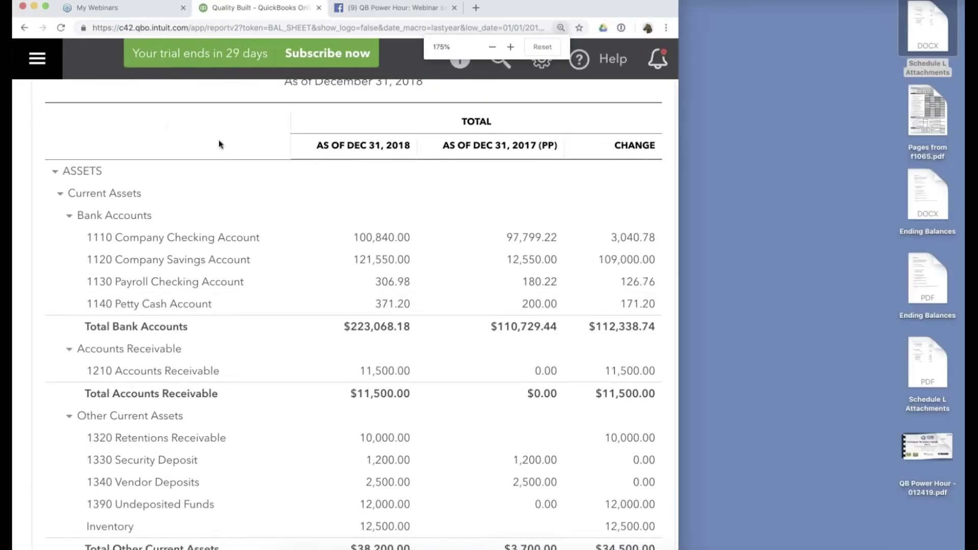
key(super+equal)
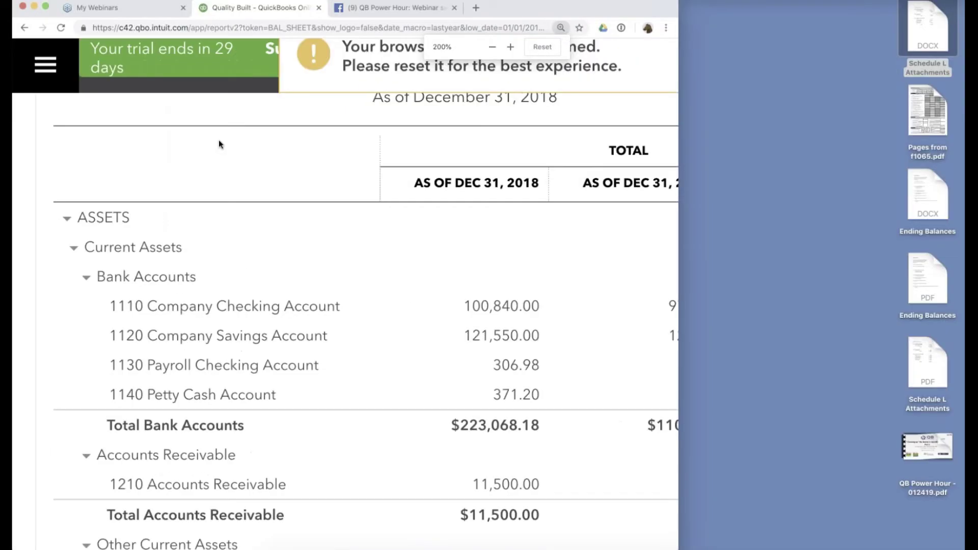
key(super+minus)
key(super+minus)
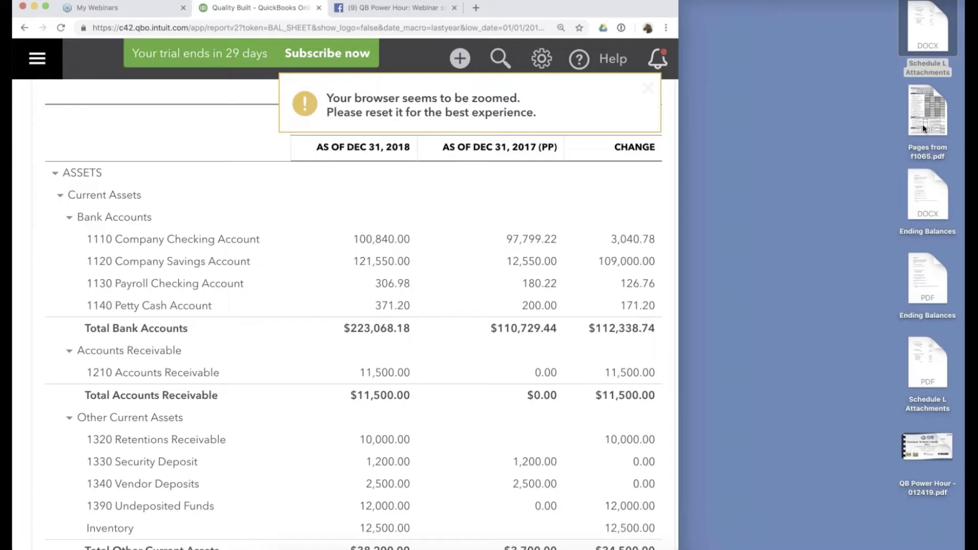
double_click(922, 110)
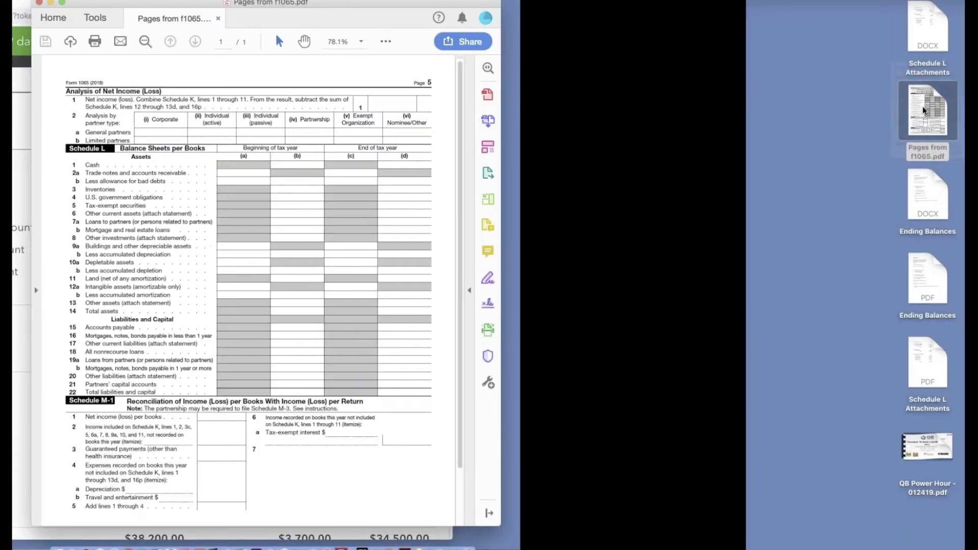
Position the Acrobat window beside the report and magnify Schedule L's end-of-year columns.
drag(171, 8, 549, 21)
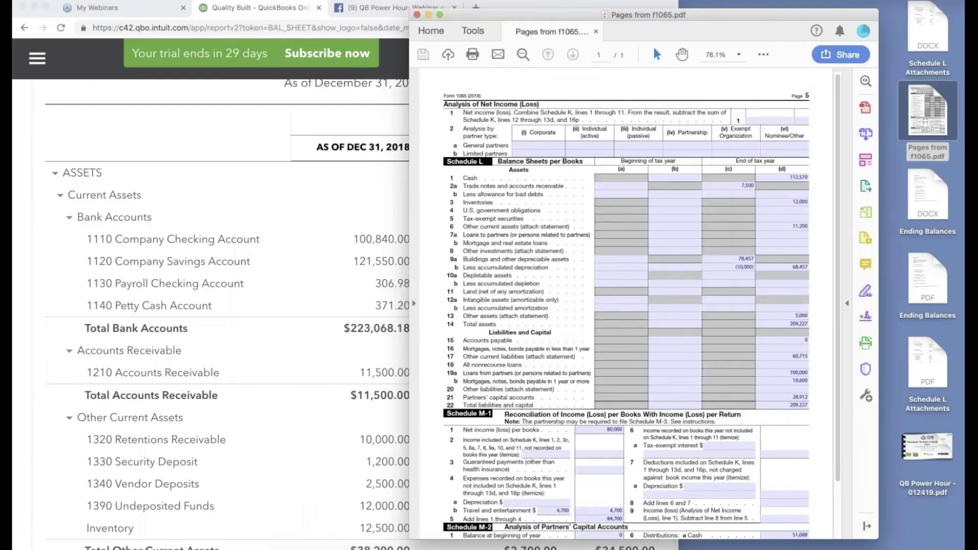
click(720, 168)
scroll(627, 306, right, 1)
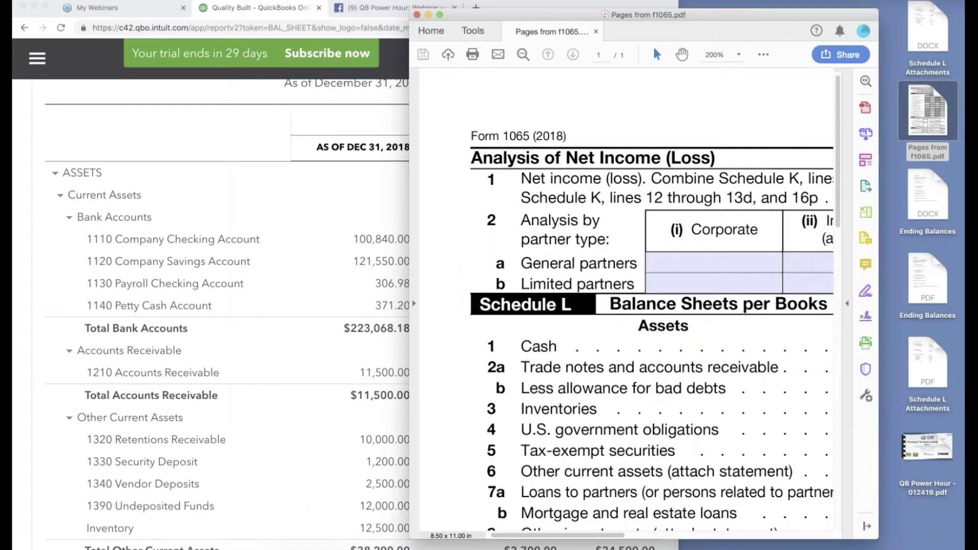
scroll(627, 305, right, 4)
scroll(626, 306, down, 1)
scroll(627, 305, right, 5)
scroll(626, 305, down, 5)
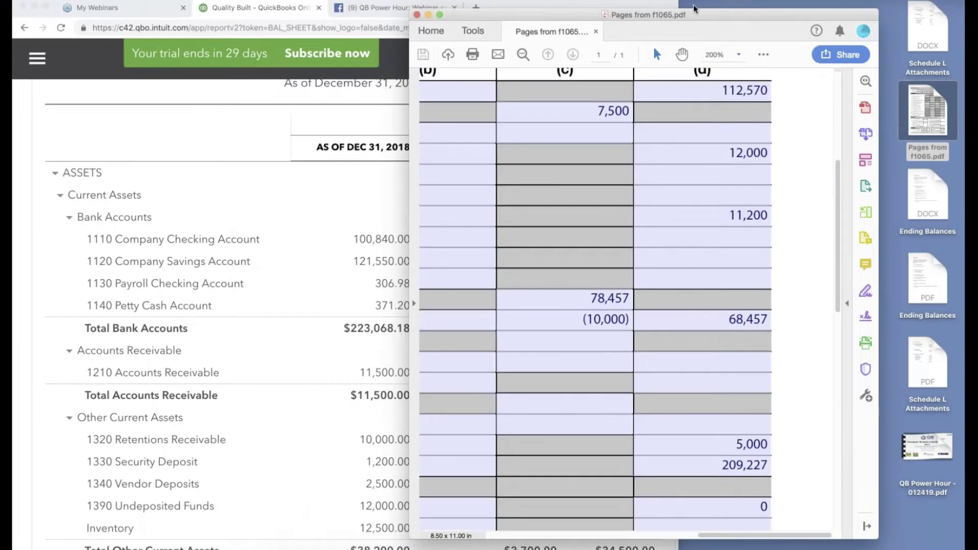
drag(716, 18, 765, 4)
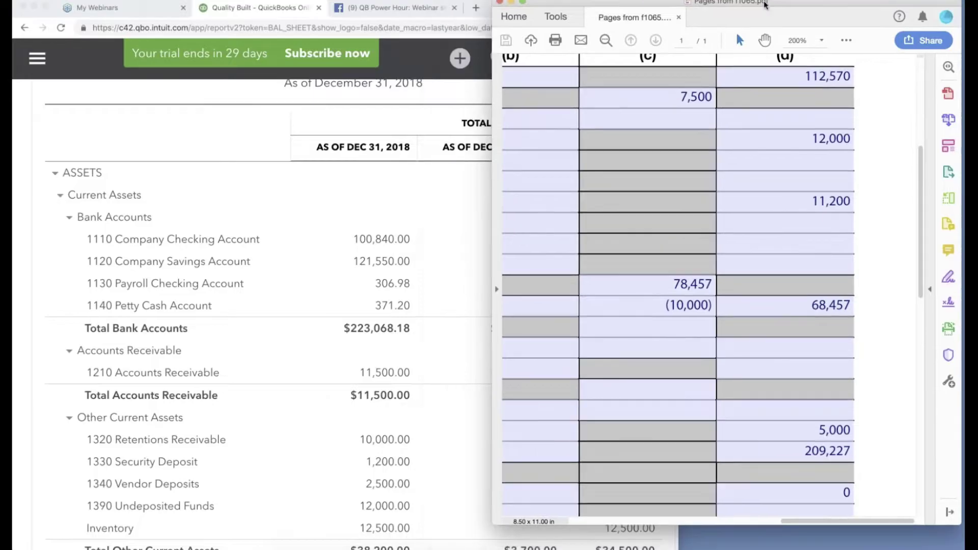
Step the Form 1065 zoom through 150% and 125% to 100%, then return to QuickBooks.
click(821, 46)
click(854, 142)
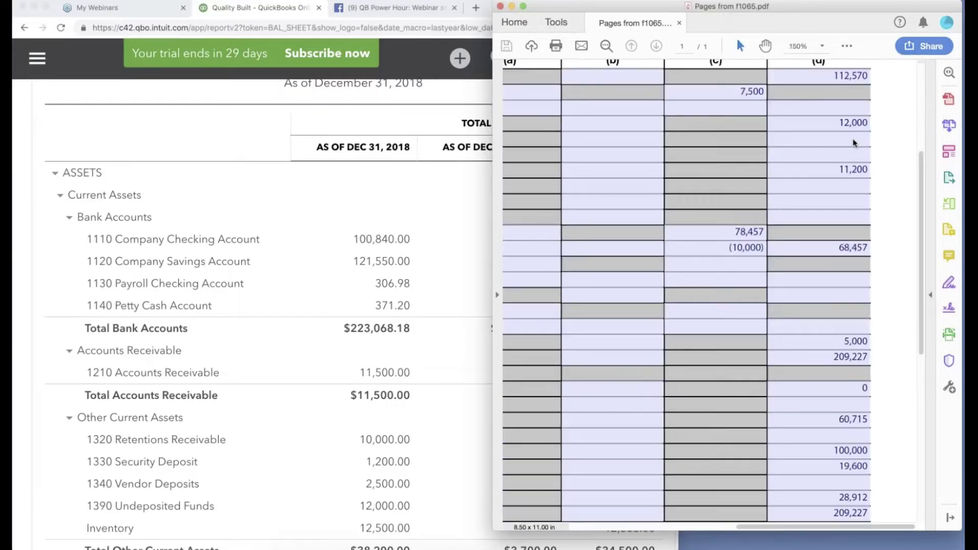
click(822, 46)
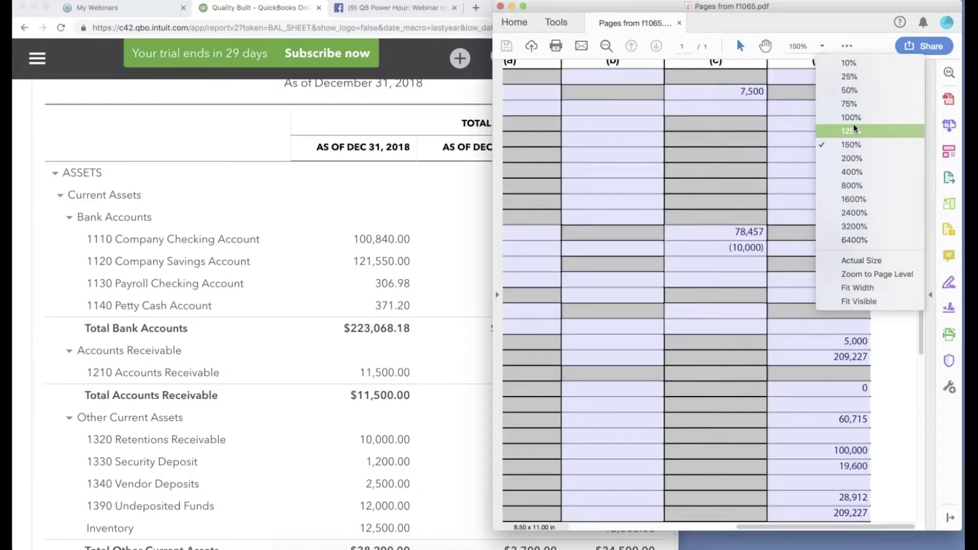
click(854, 131)
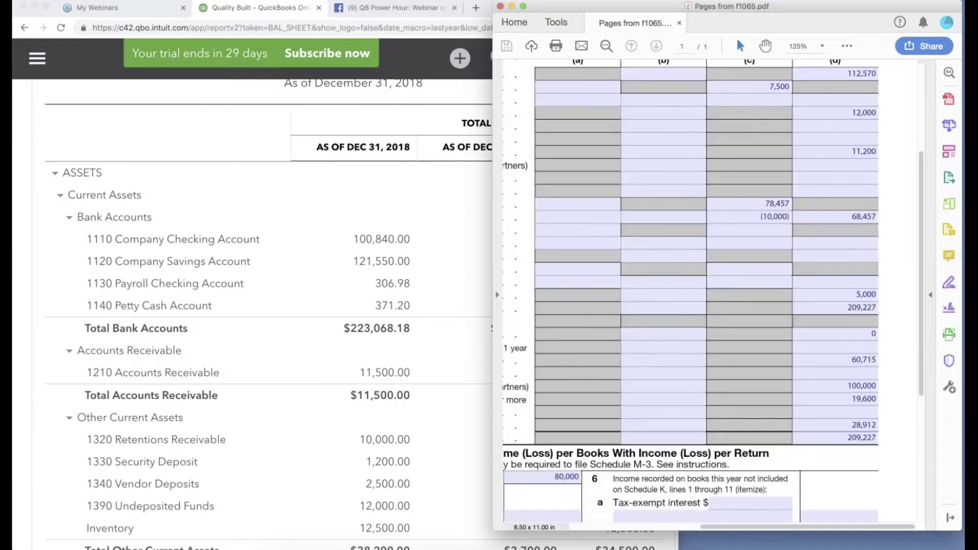
scroll(866, 182, up, 3)
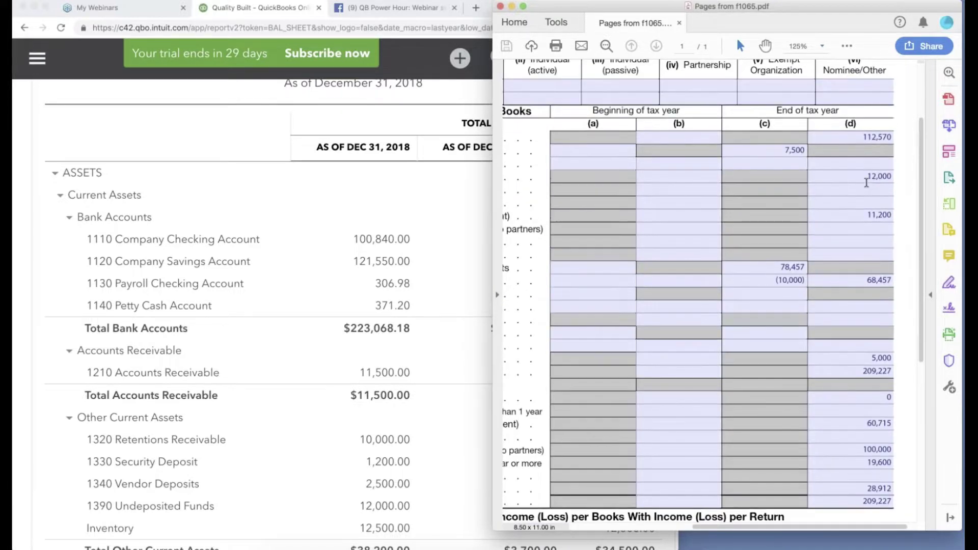
click(847, 46)
click(824, 46)
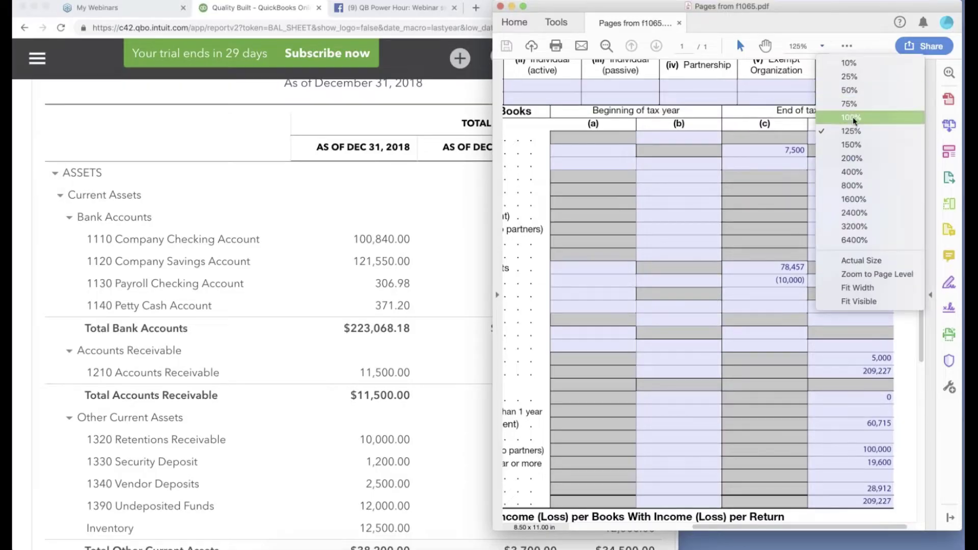
click(853, 120)
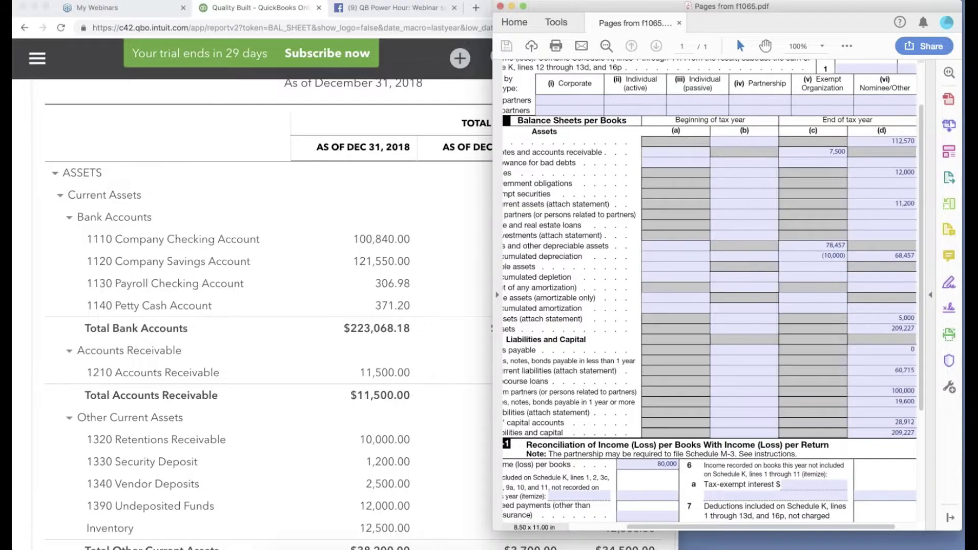
click(248, 147)
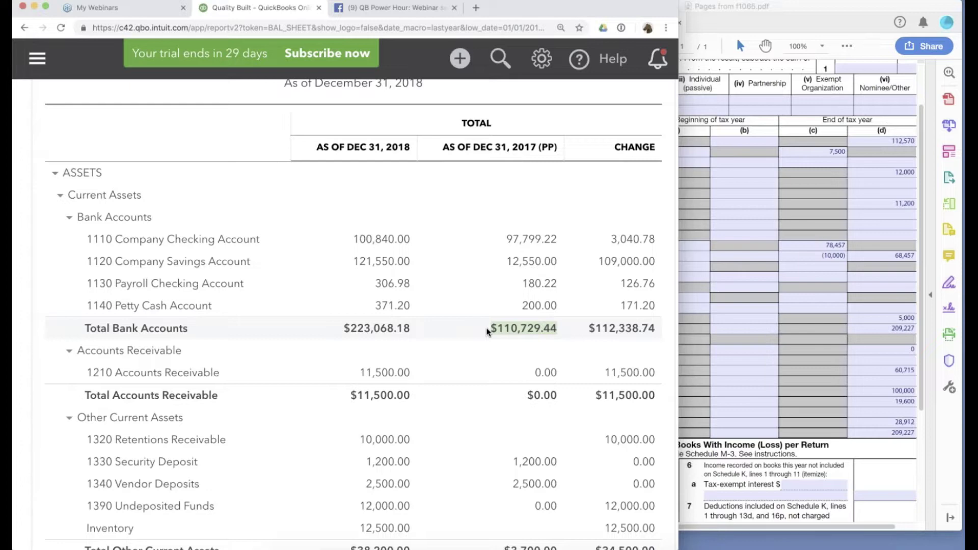
Highlight Schedule L's 112,570 end-of-year cash and compare it with the 2017 bank total.
click(901, 143)
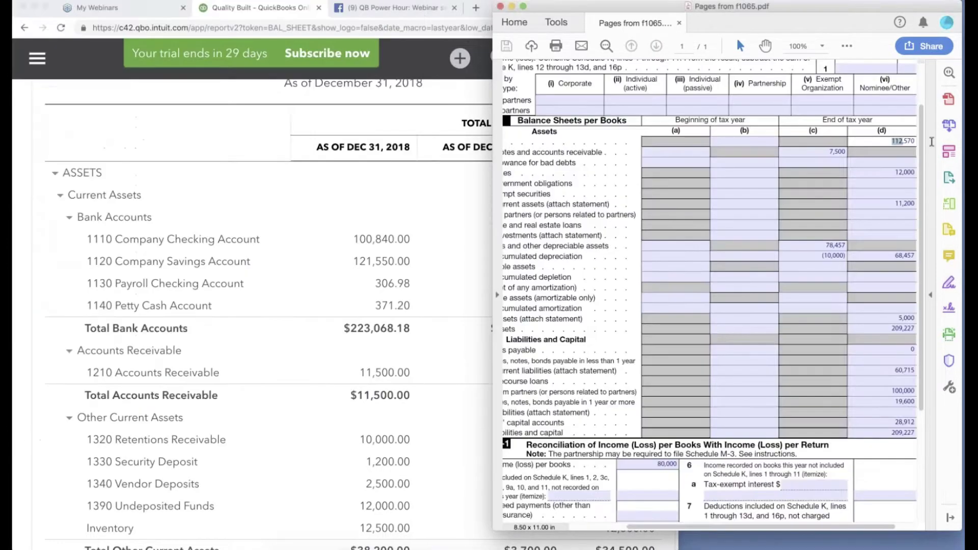
drag(932, 142, 881, 134)
click(406, 177)
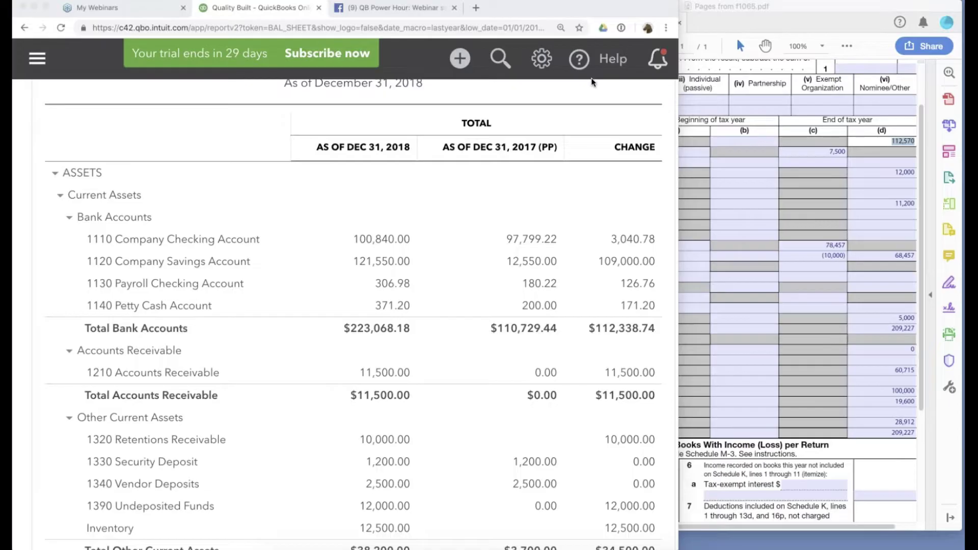
Reselect the 112,570 cash amount and start a new Journal Entry in a new tab.
click(892, 150)
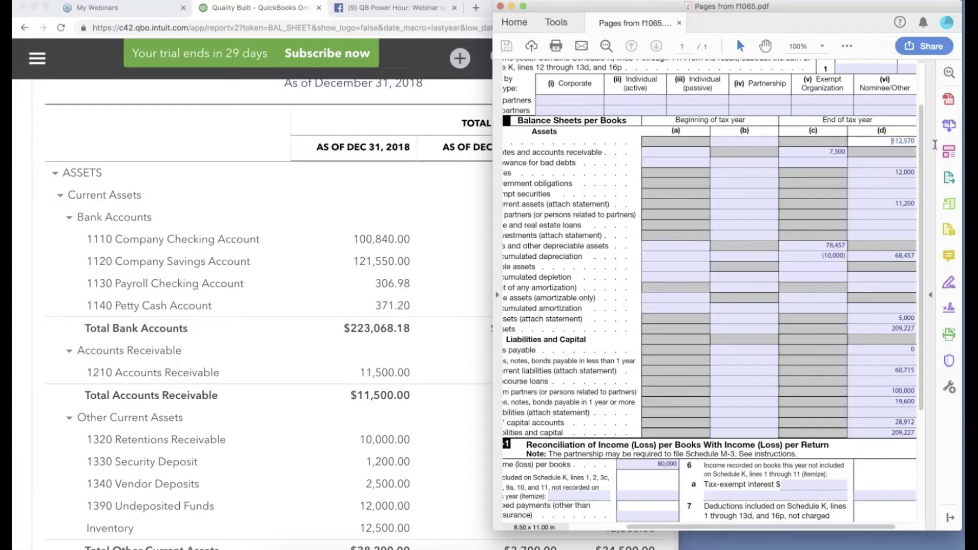
drag(892, 141, 916, 144)
click(391, 192)
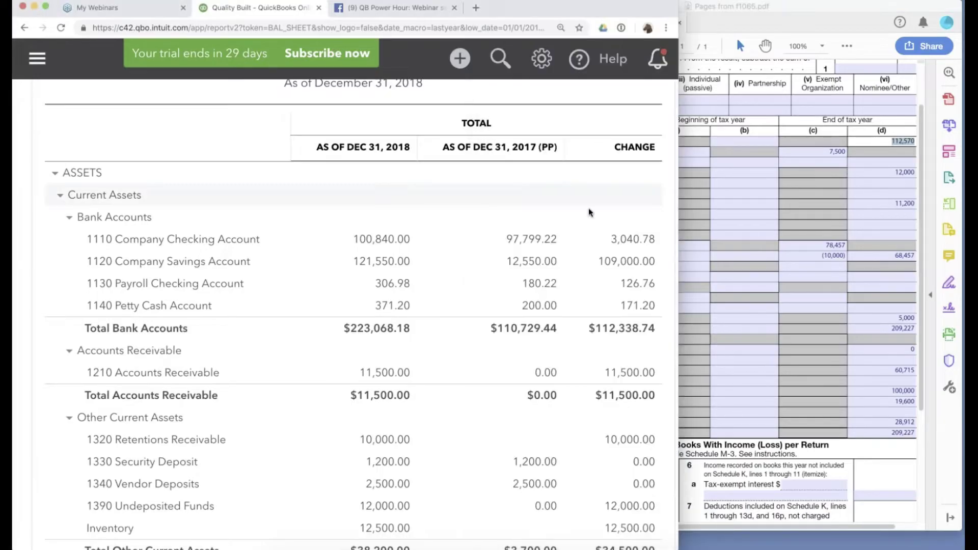
click(459, 60)
super+click(554, 224)
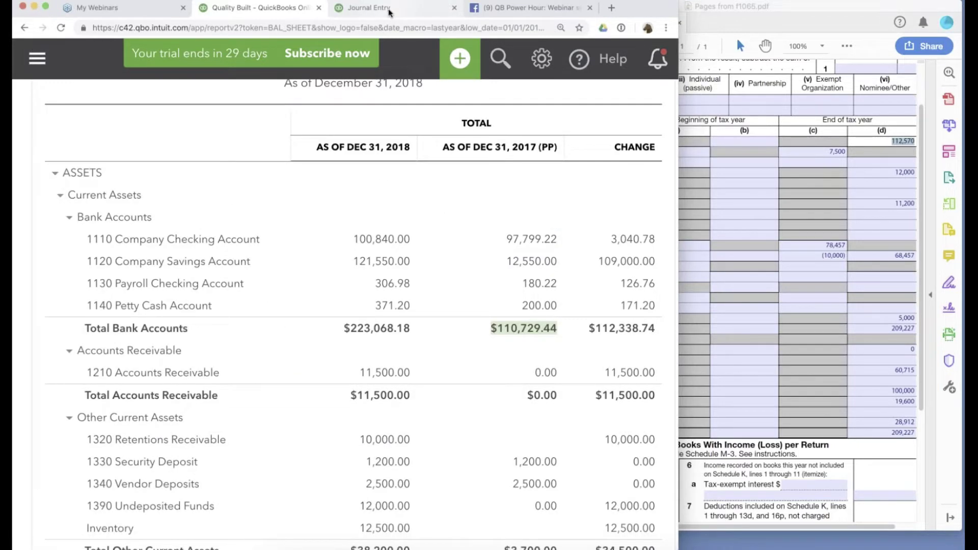
Enter '2017 Bank Difference' as the new account for the journal entry's first line.
click(389, 11)
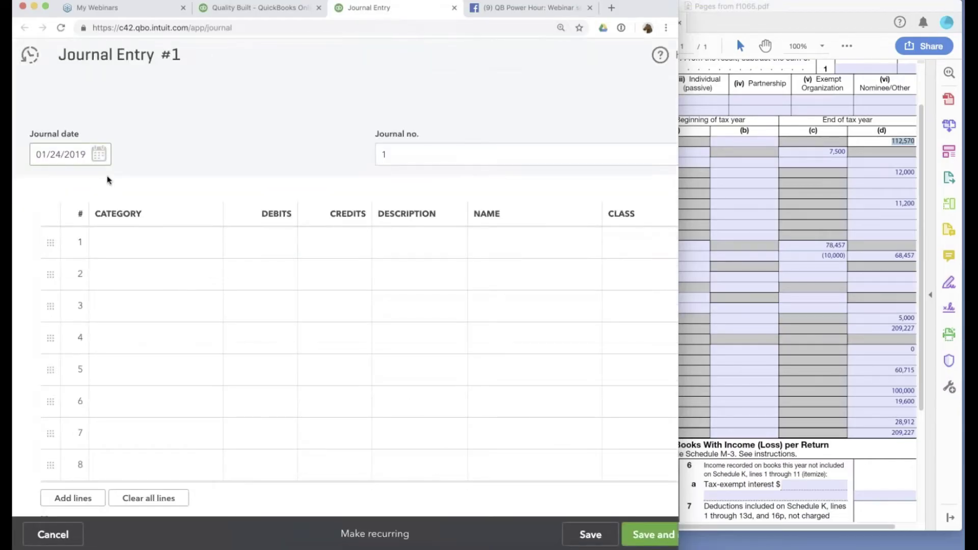
text(201)
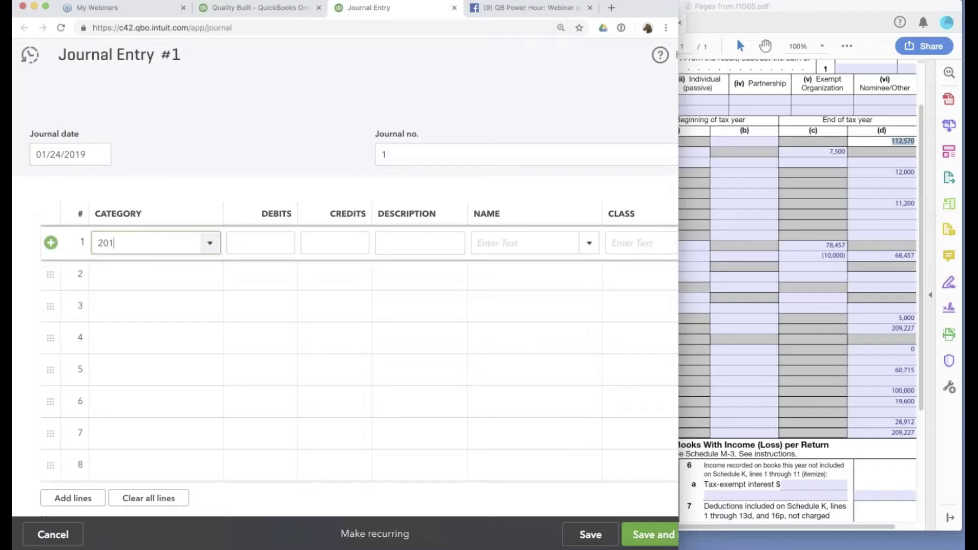
text(7 Bank)
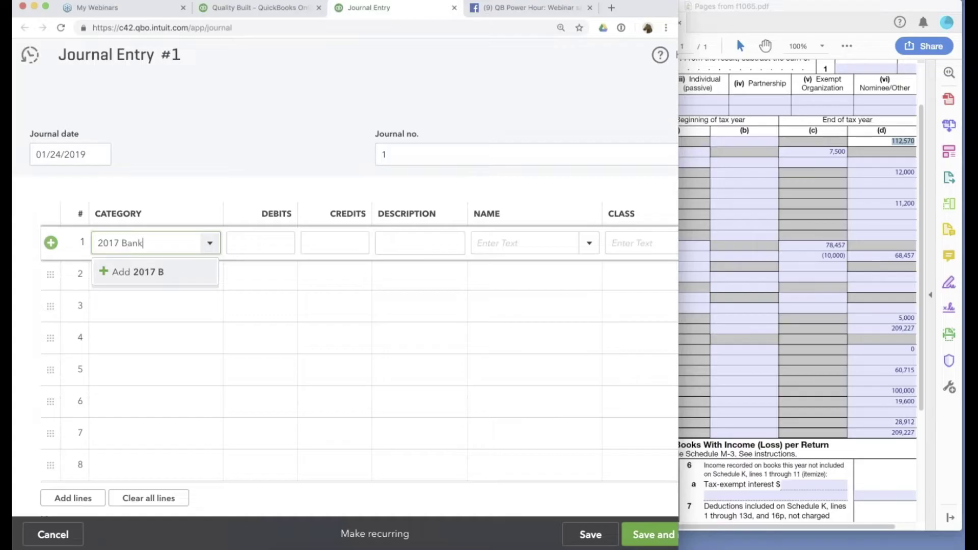
text( Differenmc)
key(BackSpace)
key(BackSpace)
text(ce)
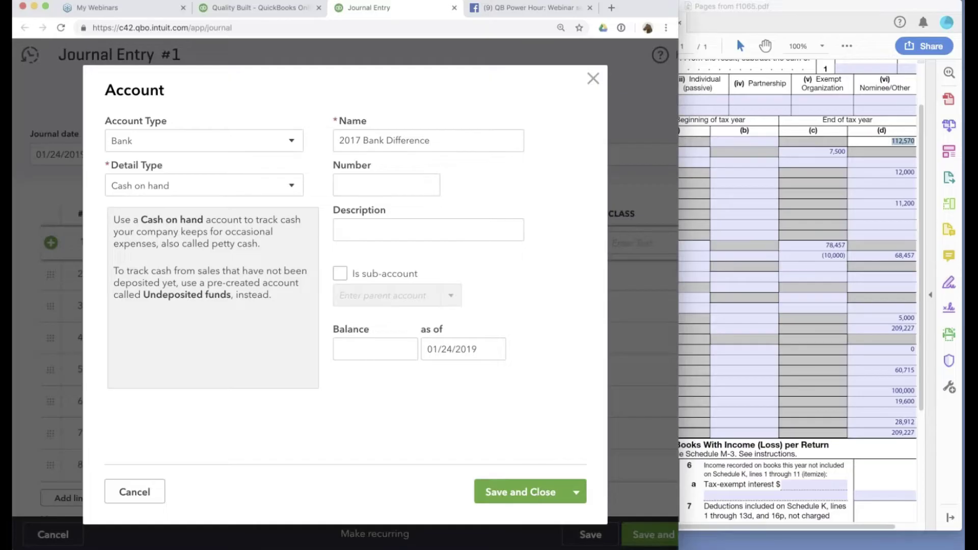
Save '2017 Bank Difference' as a new account with Bank account type.
click(123, 140)
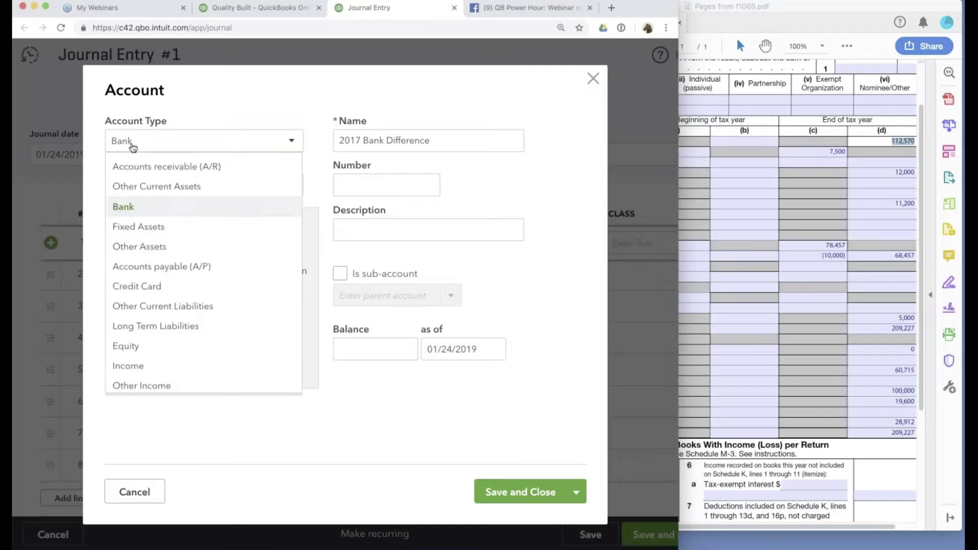
click(432, 149)
drag(431, 150, 325, 144)
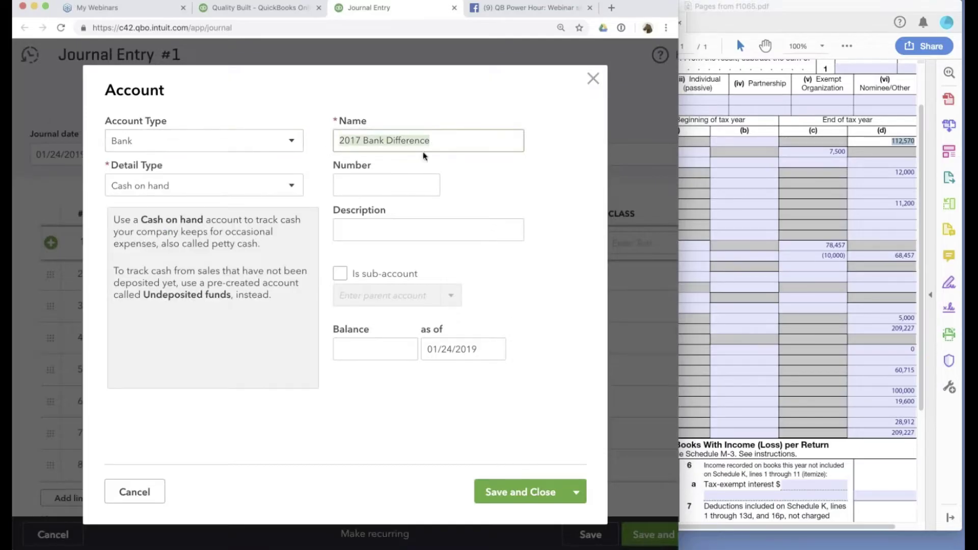
click(530, 499)
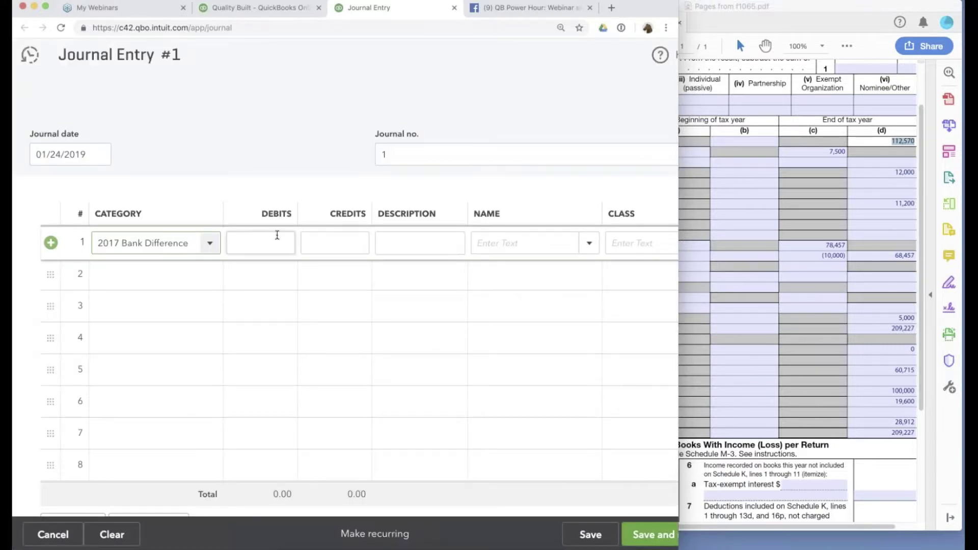
Calculate the bank difference and debit 4,840.56 to 2017 Bank Difference on line 1.
click(354, 243)
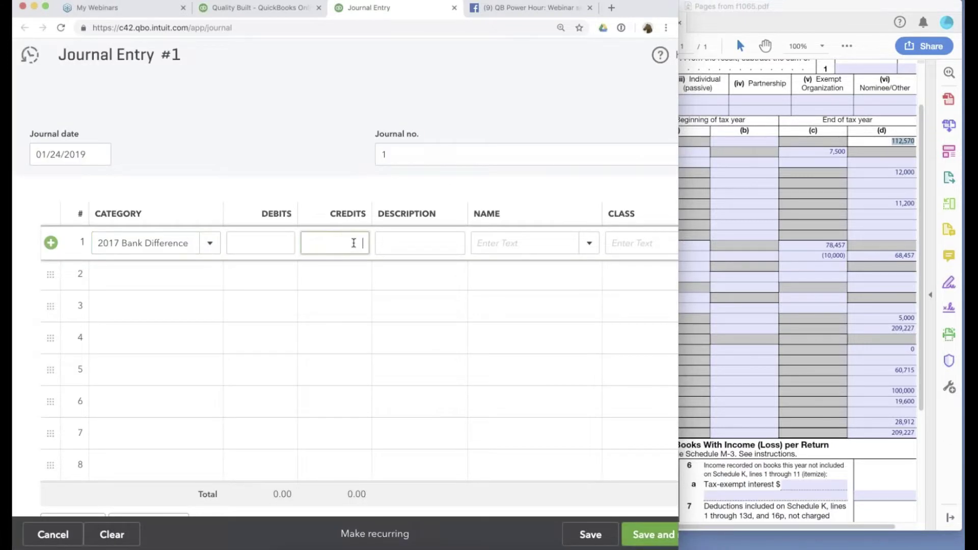
text(112750)
key(BackSpace)
key(BackSpace)
key(BackSpace)
key(BackSpace)
key(BackSpace)
key(BackSpace)
click(271, 240)
key(super+v)
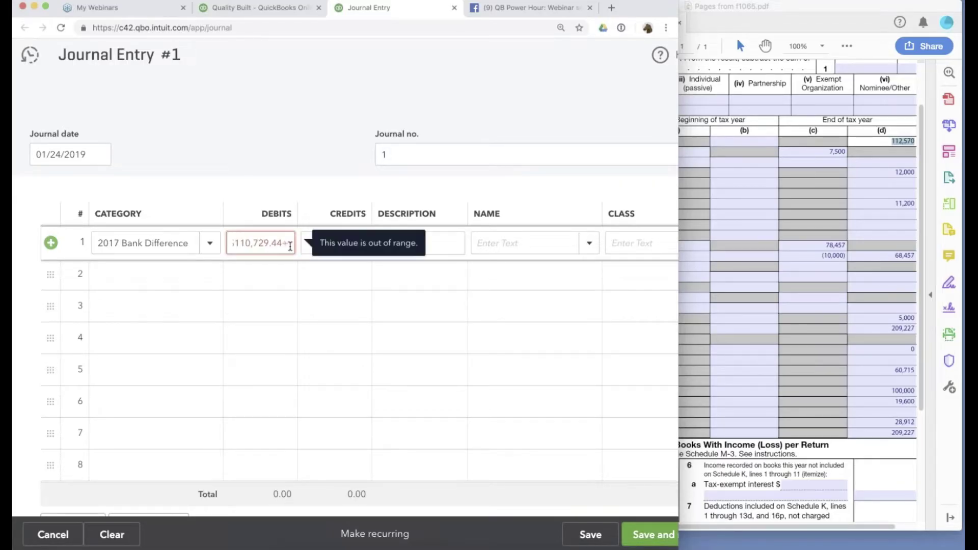
text(112570)
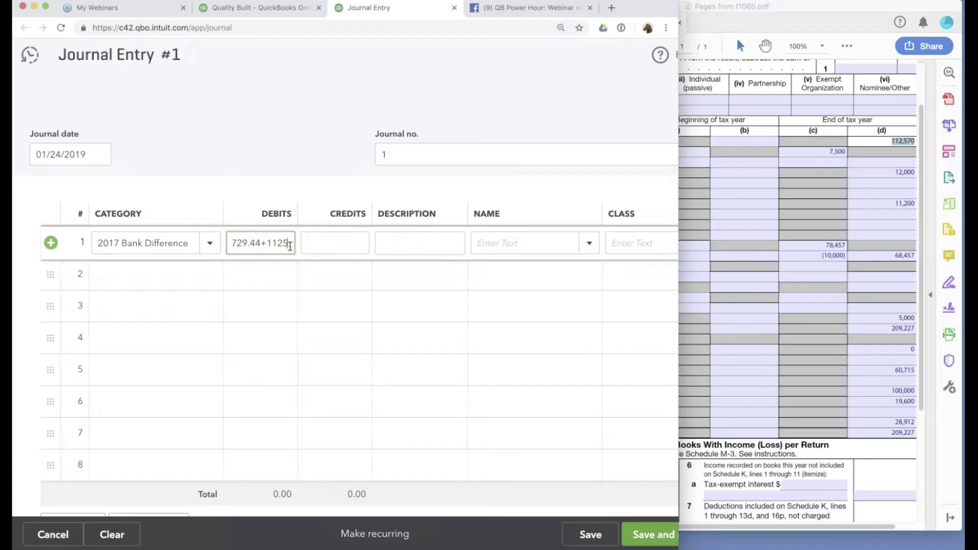
key(Return)
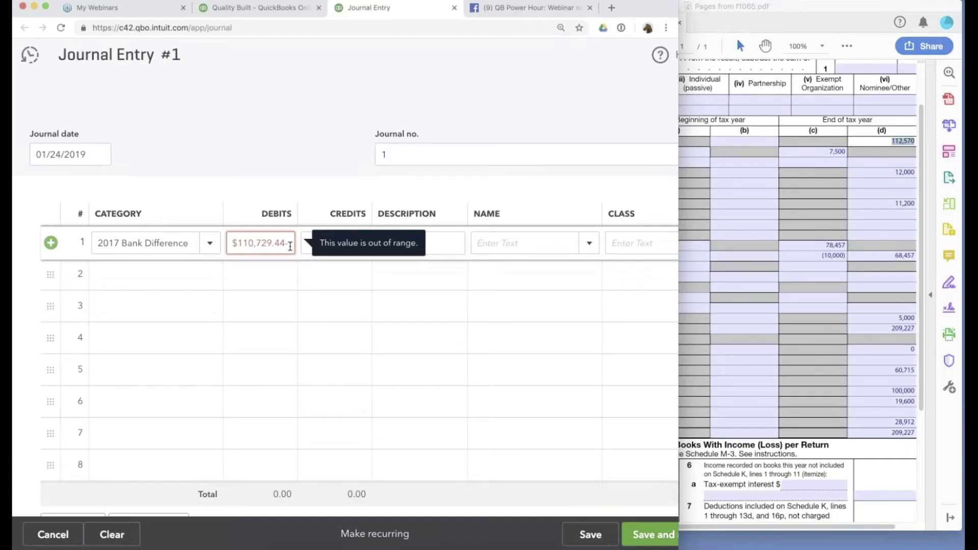
text(-115570)
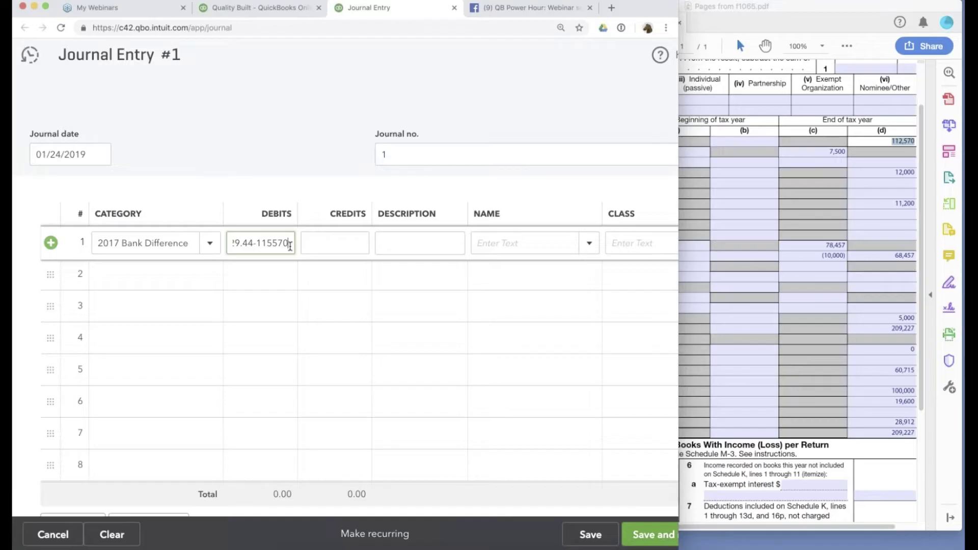
key(Return)
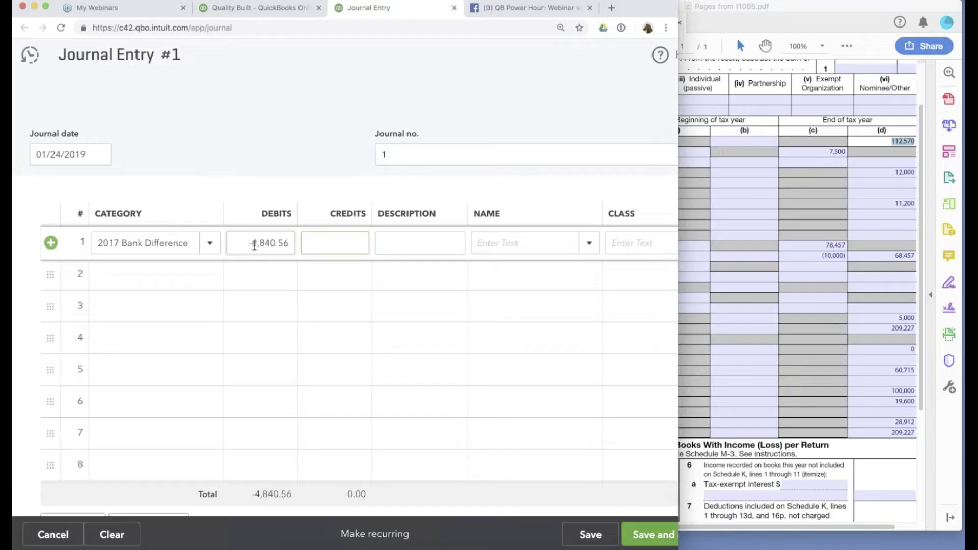
click(257, 248)
click(172, 277)
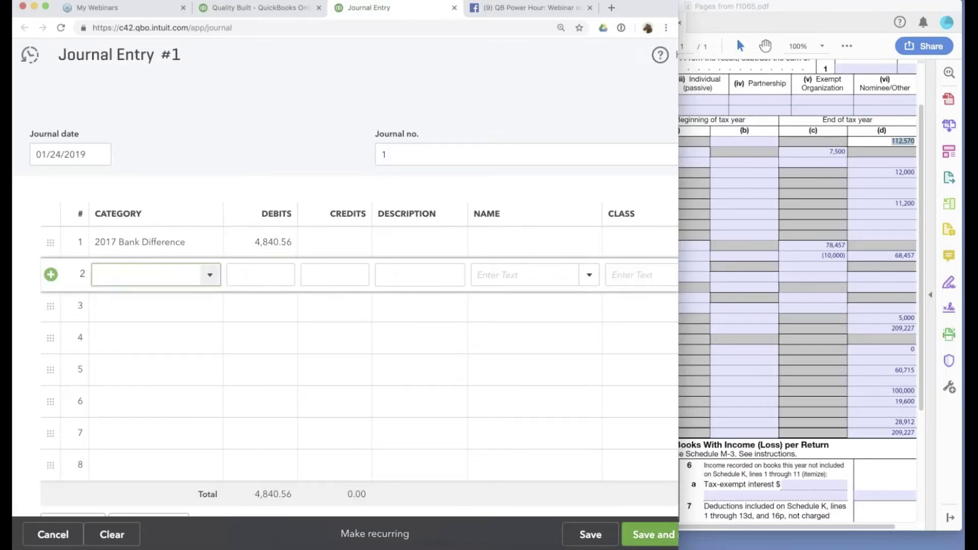
Credit 3910 Retained Earnings with the balancing amount on line 2.
text(ret)
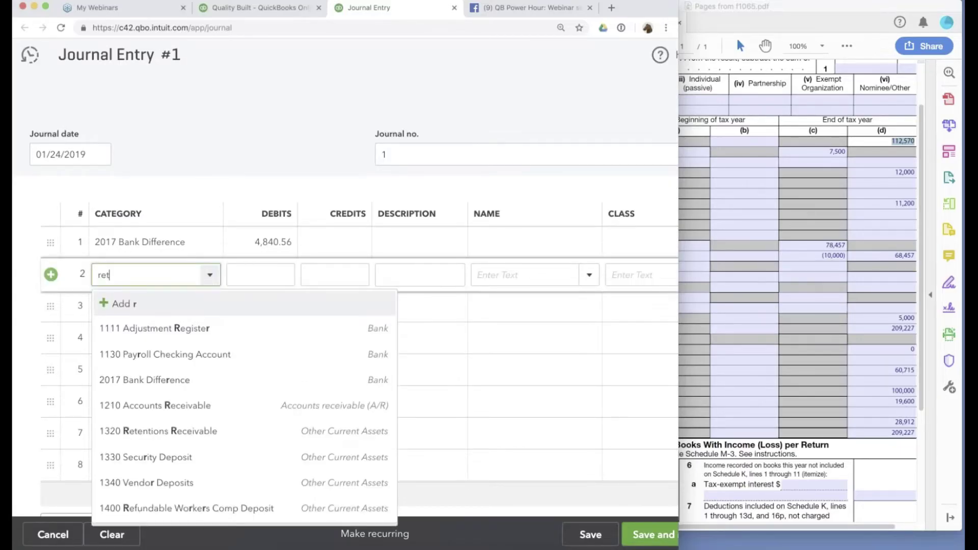
key(Down)
key(Down)
key(Return)
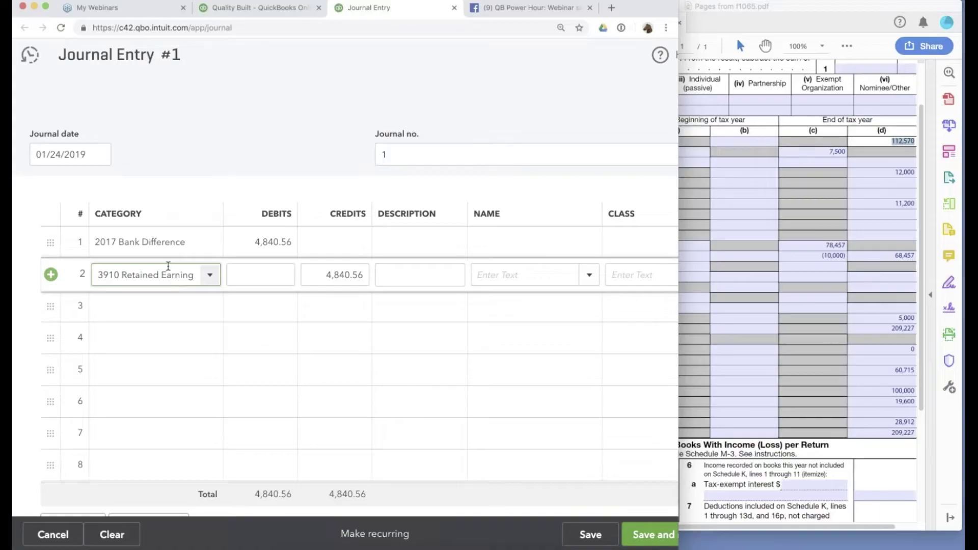
Date the journal entry 12/31/2017 and save it.
click(87, 155)
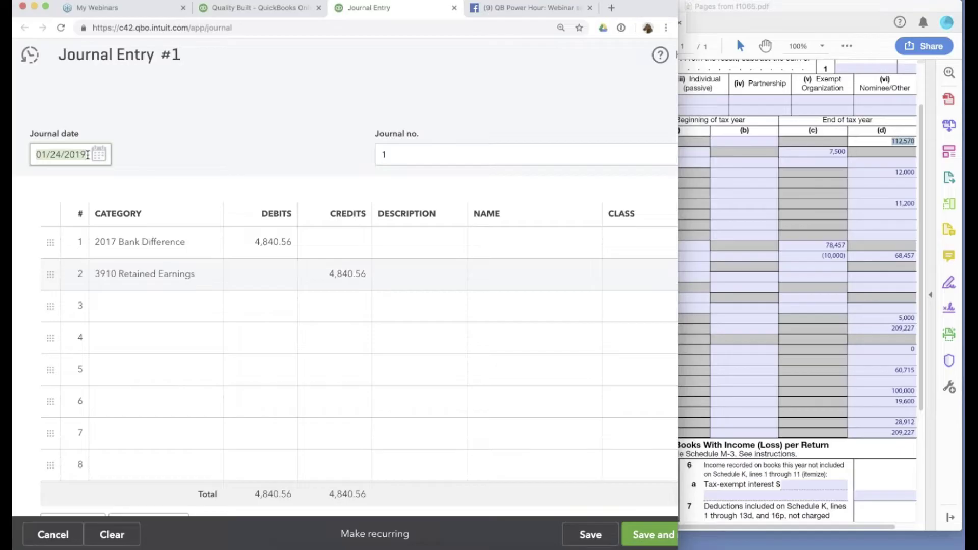
text(12/31/2017)
key(Tab)
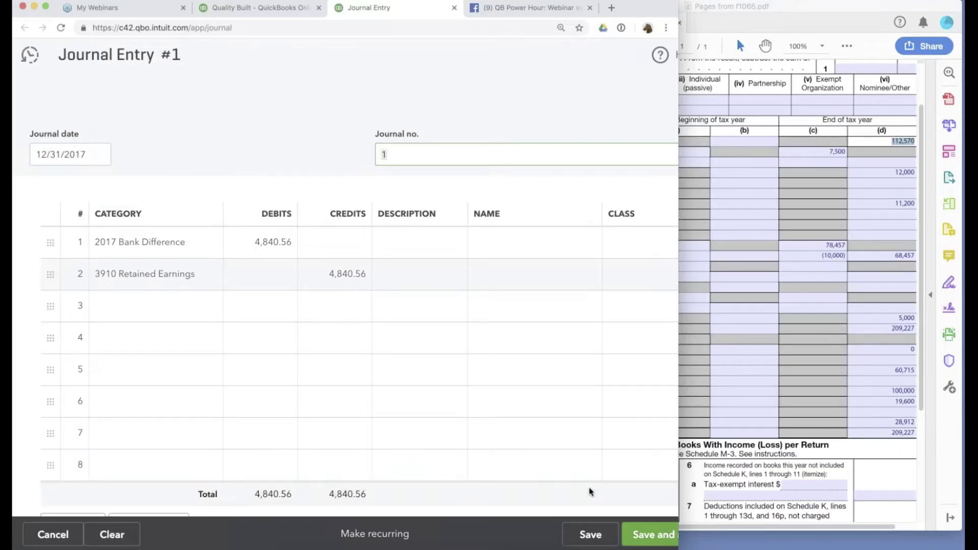
click(590, 534)
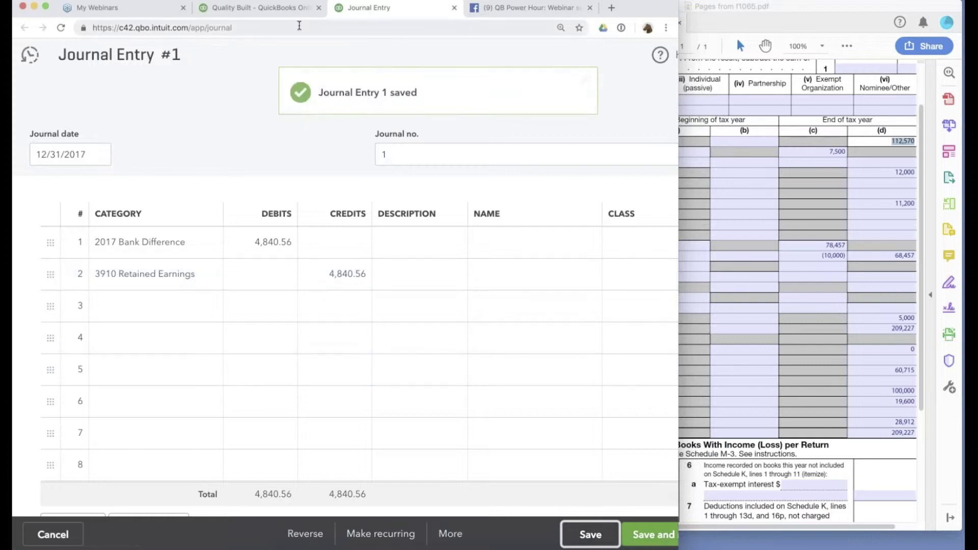
double_click(300, 25)
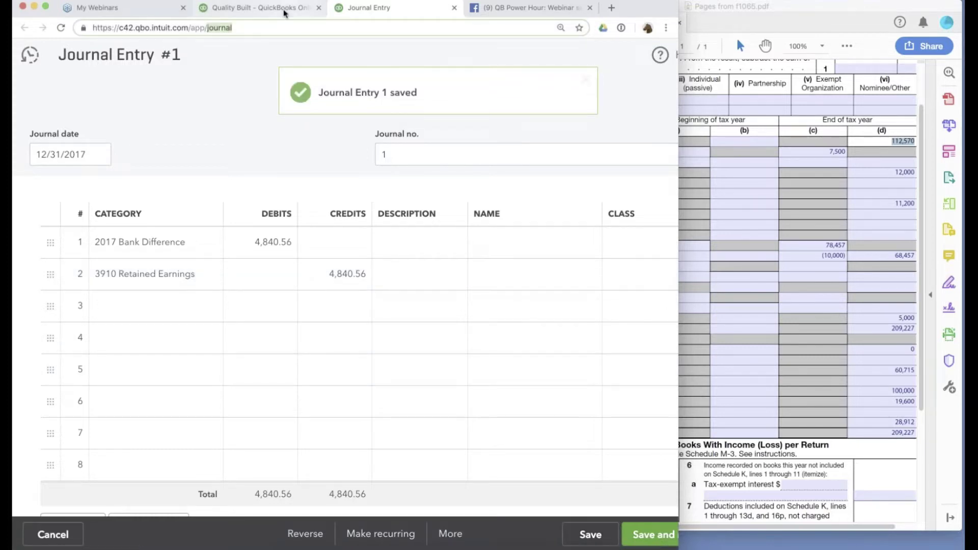
Rerun the balance sheet to see the effect of the new journal entry.
click(284, 10)
scroll(654, 193, up, 5)
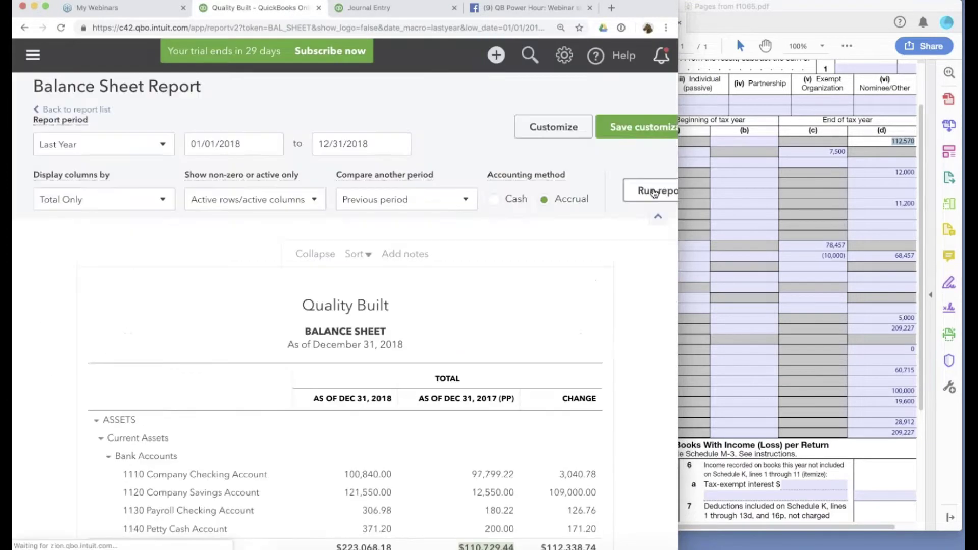
click(654, 193)
scroll(469, 281, down, 5)
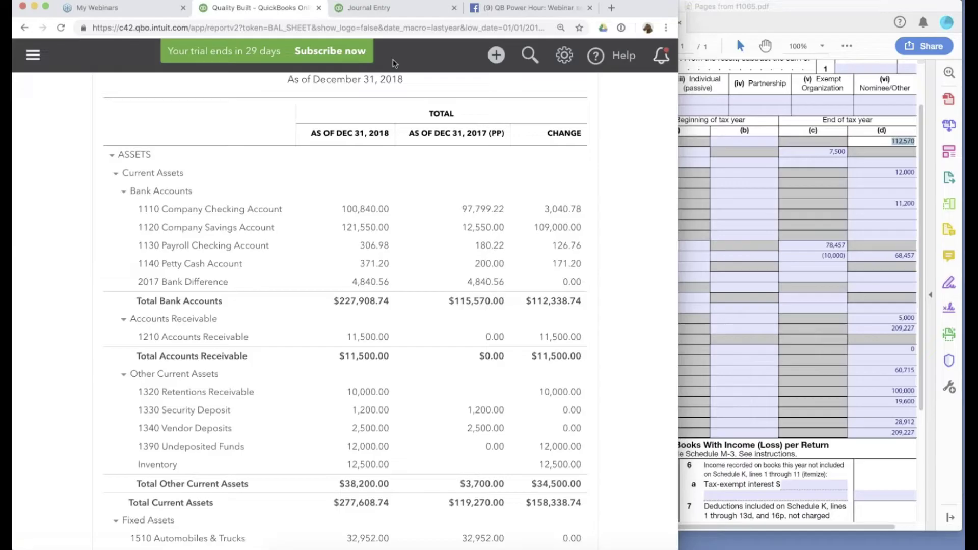
Change both journal lines to 1,840.56, save the entry, and go back to the balance sheet.
click(380, 8)
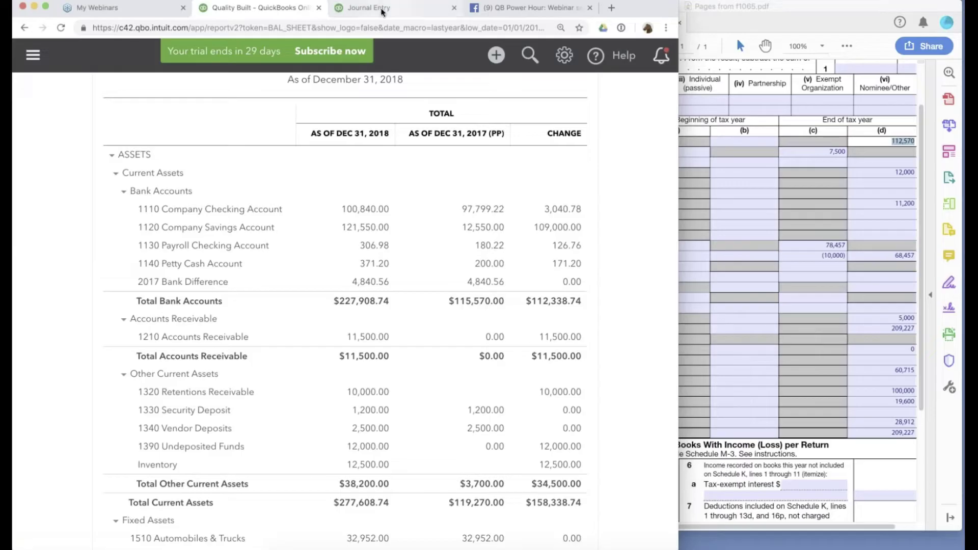
click(331, 273)
text(1840.56)
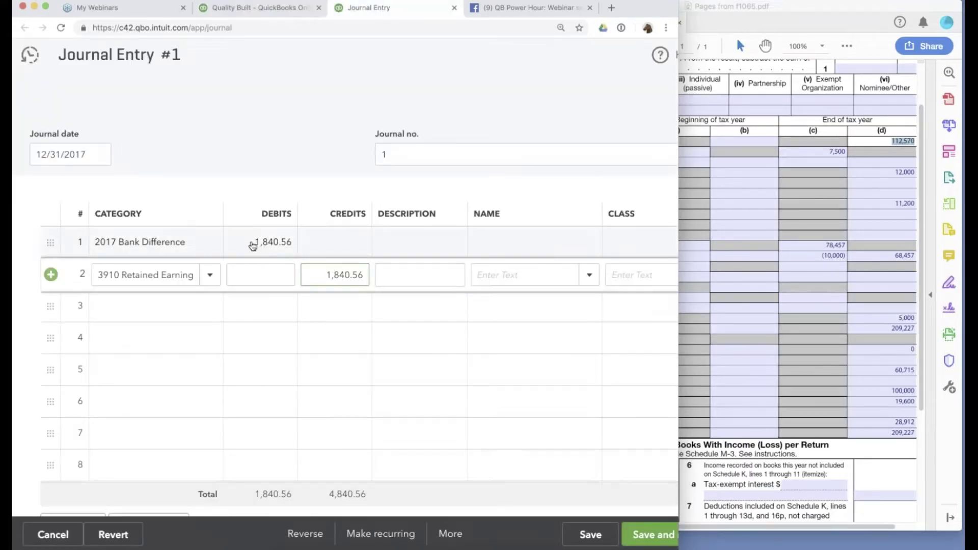
click(278, 242)
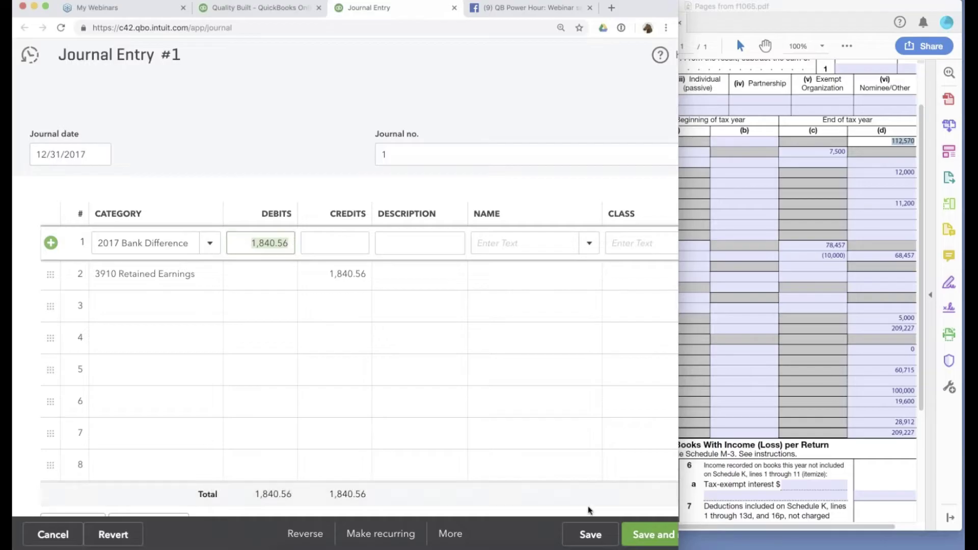
click(590, 534)
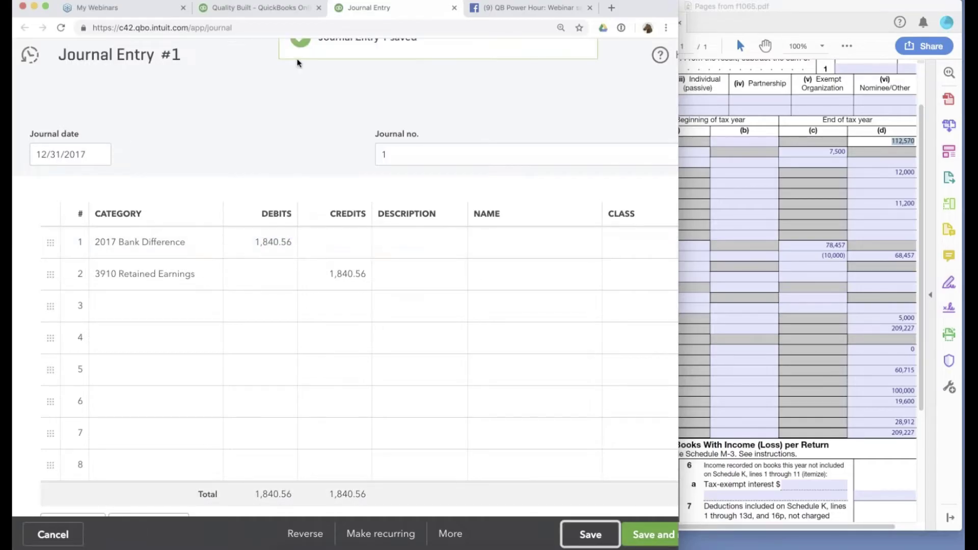
click(274, 15)
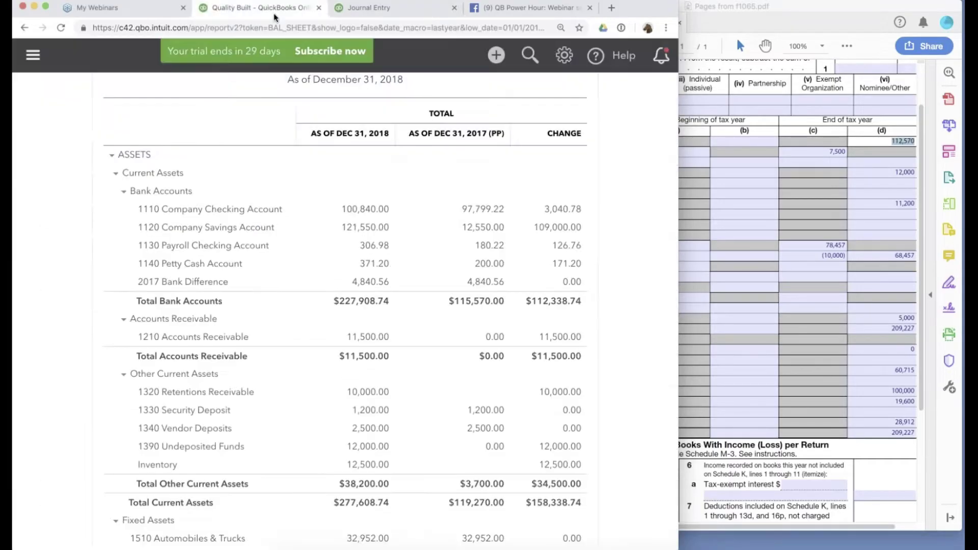
Scroll the balance sheet to verify 2017 Total Bank Accounts now reads $112,570.00.
scroll(628, 311, up, 5)
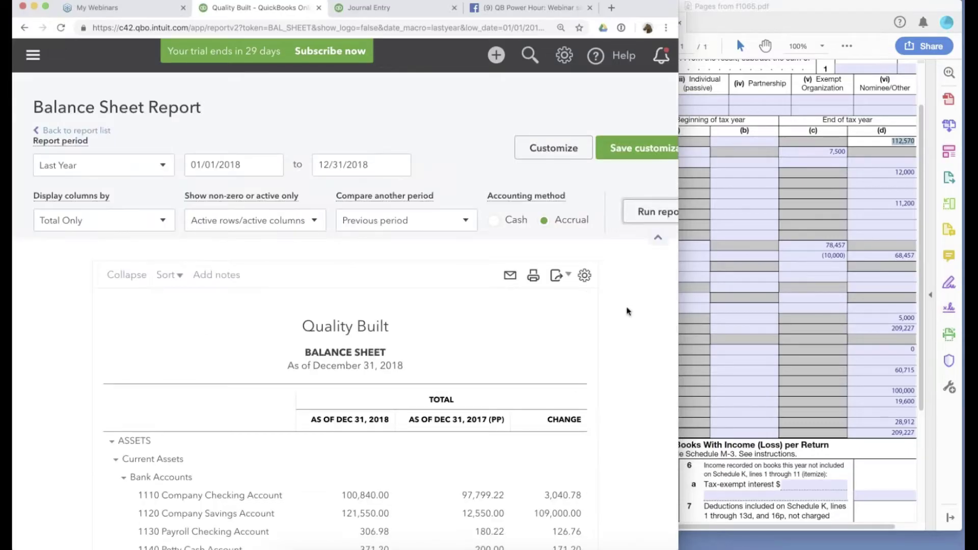
scroll(627, 310, down, 6)
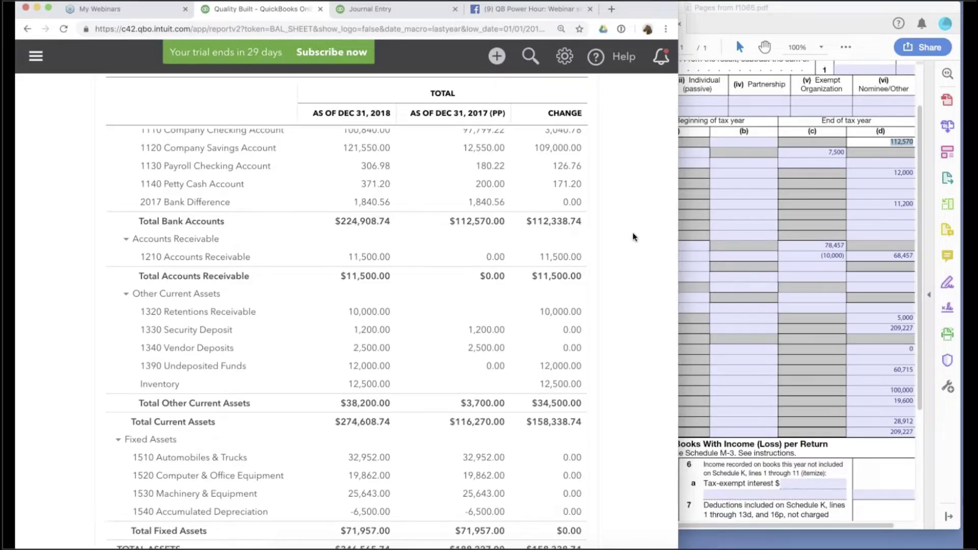
scroll(571, 239, up, 1)
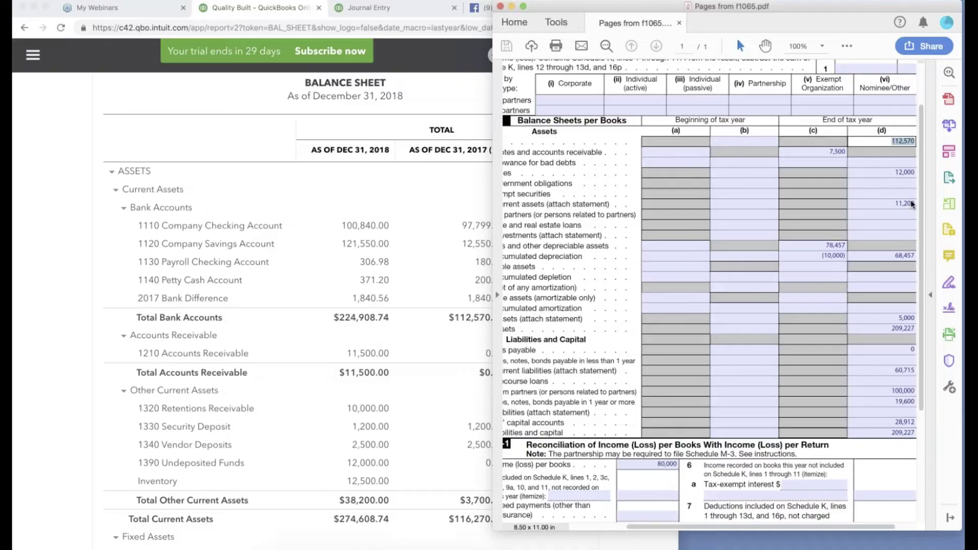
Review Schedule L's end-of-year figures and highlight the Inventories line.
scroll(627, 184, up, 1)
scroll(627, 185, left, 1)
scroll(627, 185, left, 2)
scroll(627, 185, down, 1)
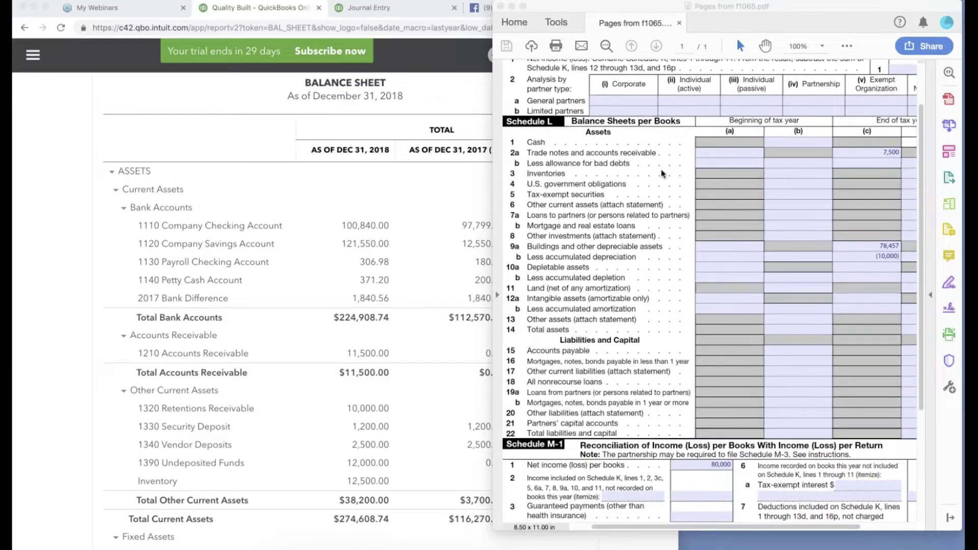
scroll(663, 174, right, 2)
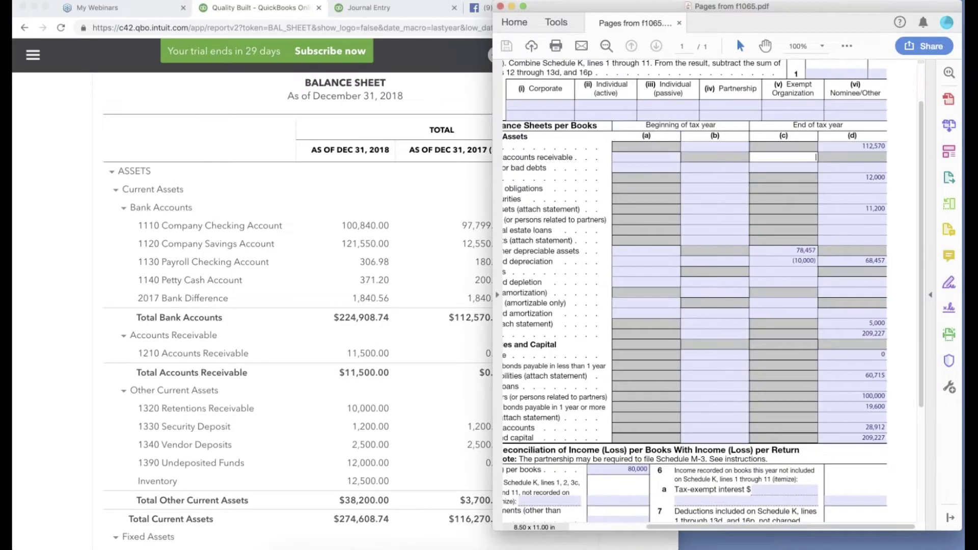
click(848, 155)
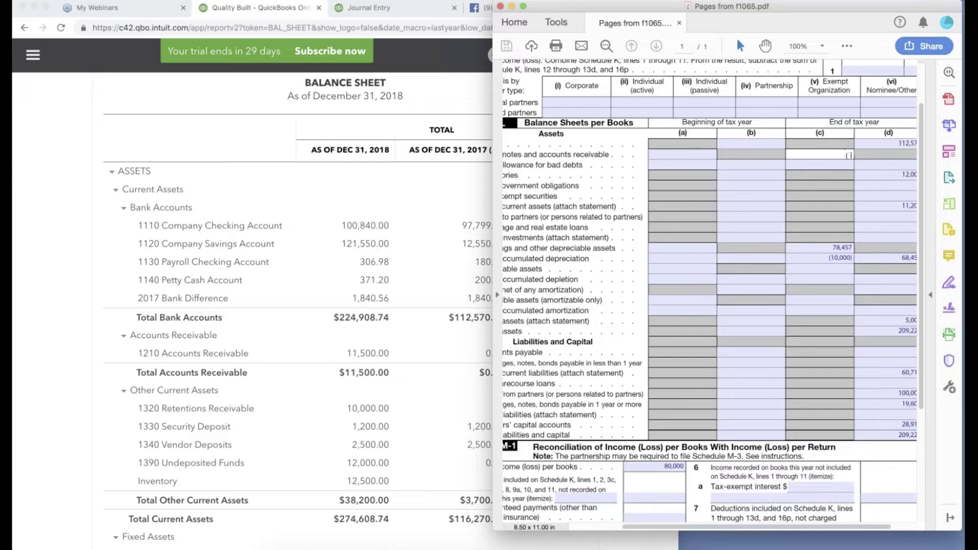
scroll(848, 155, up, 1)
scroll(847, 155, right, 1)
scroll(849, 161, left, 2)
scroll(848, 161, up, 1)
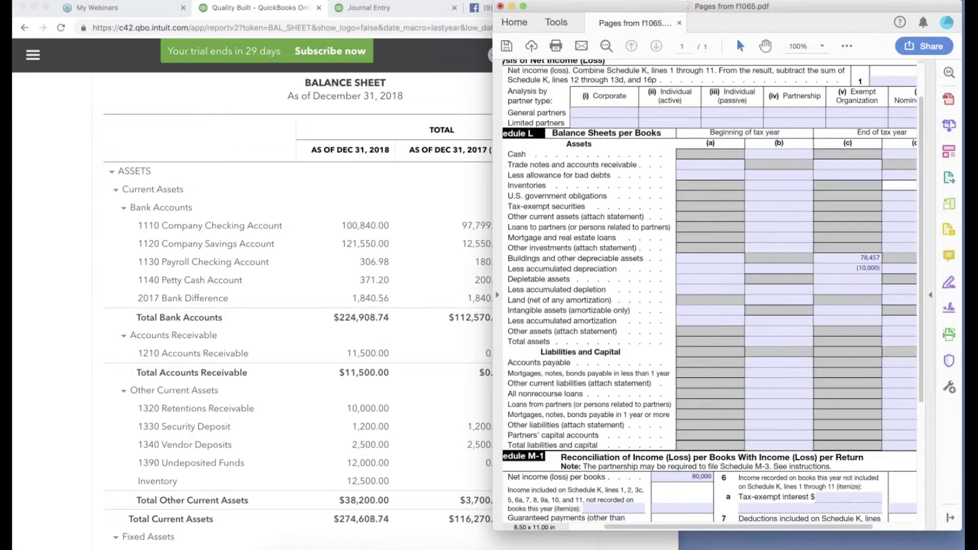
drag(509, 186, 567, 196)
scroll(567, 196, left, 1)
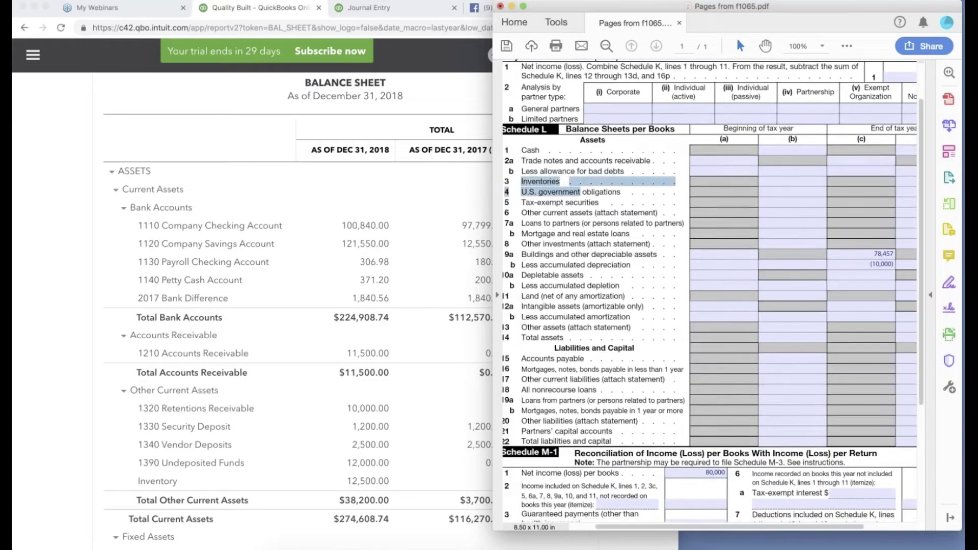
scroll(566, 196, right, 1)
Set the Form 1065 zoom to 75% and return to the QuickBooks balance sheet.
click(823, 47)
click(851, 104)
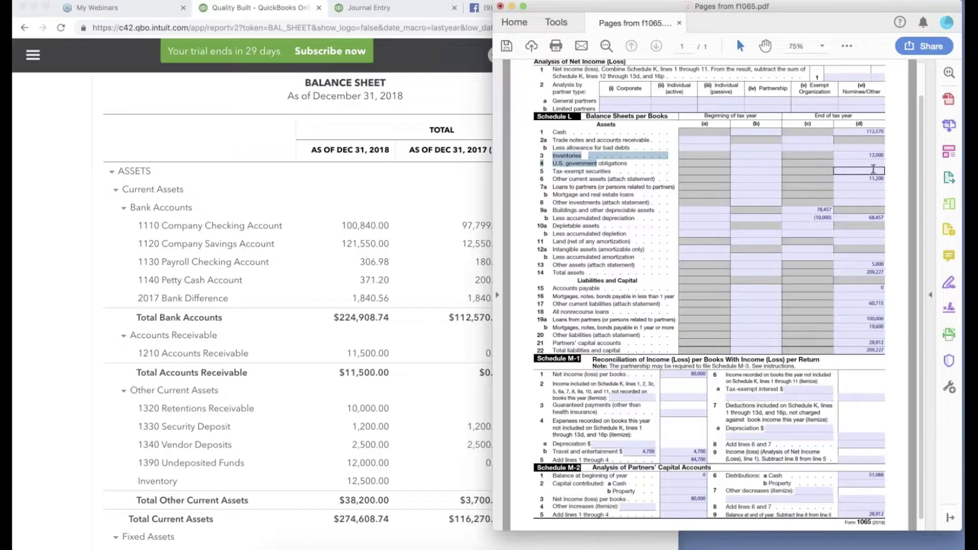
click(409, 200)
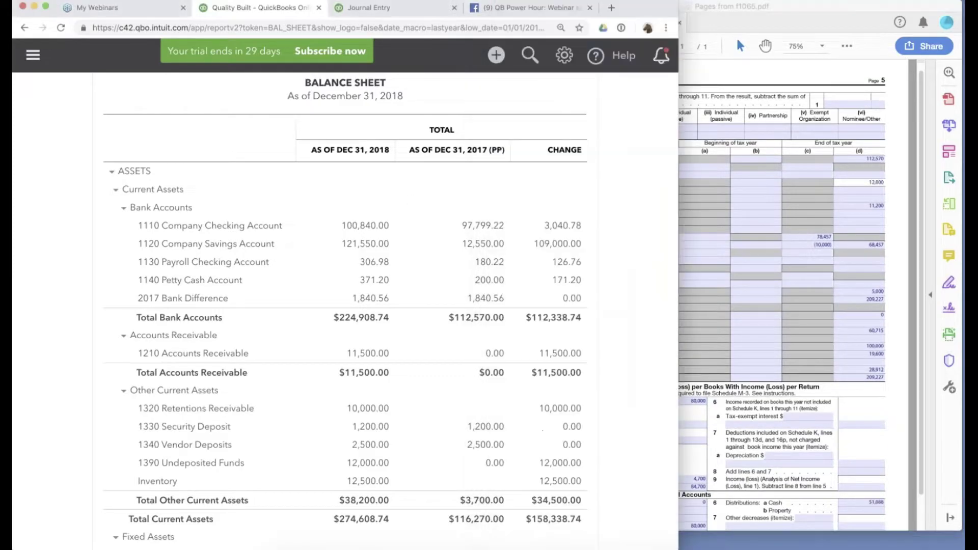
Debit Inventory 12,500 on line 4 of Journal Entry #1.
click(396, 7)
click(153, 339)
text(inv)
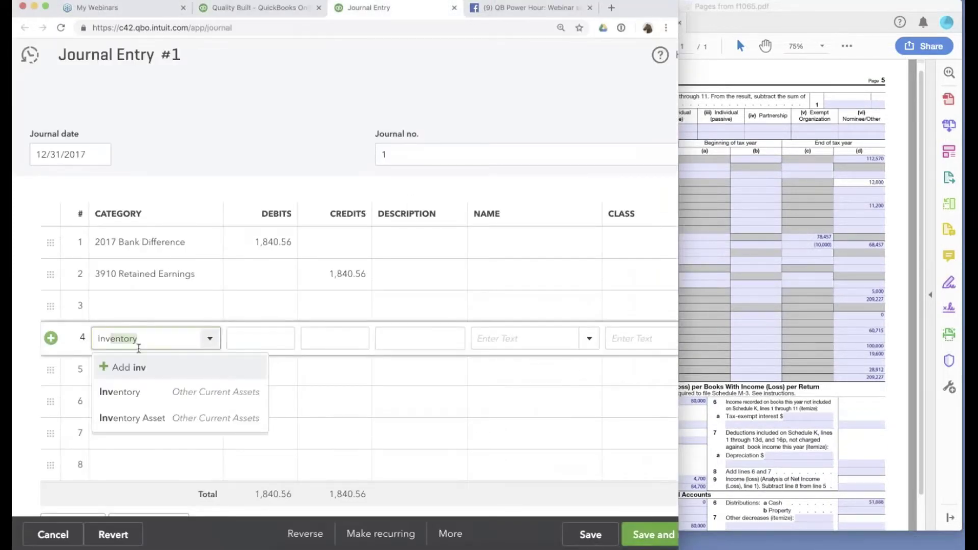
click(122, 396)
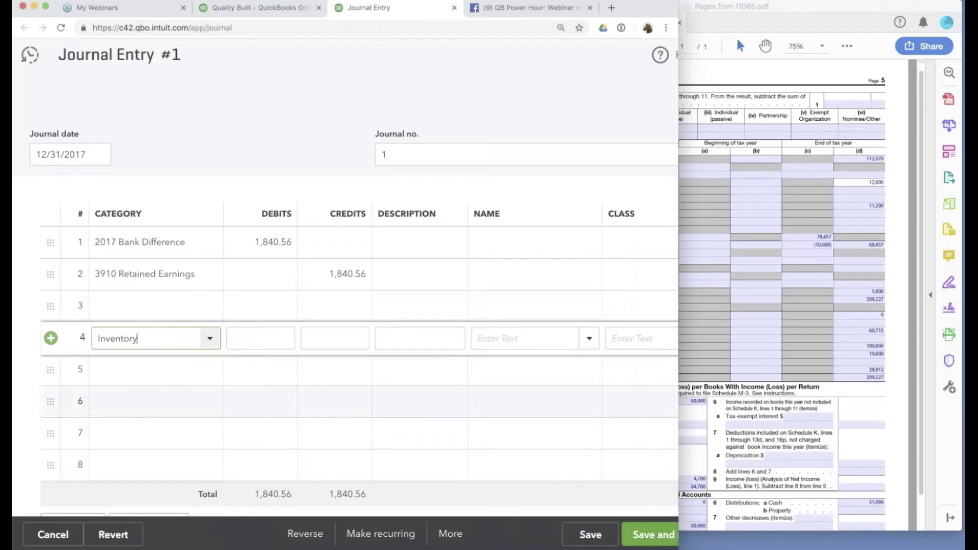
click(266, 340)
text(12500)
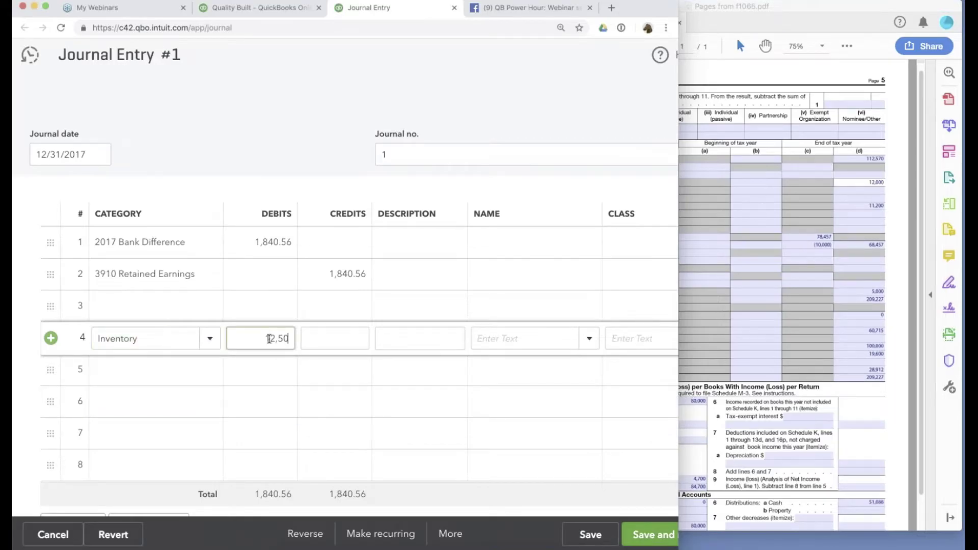
Credit 3910 Retained Earnings on line 5 as the offset and save the entry.
click(179, 371)
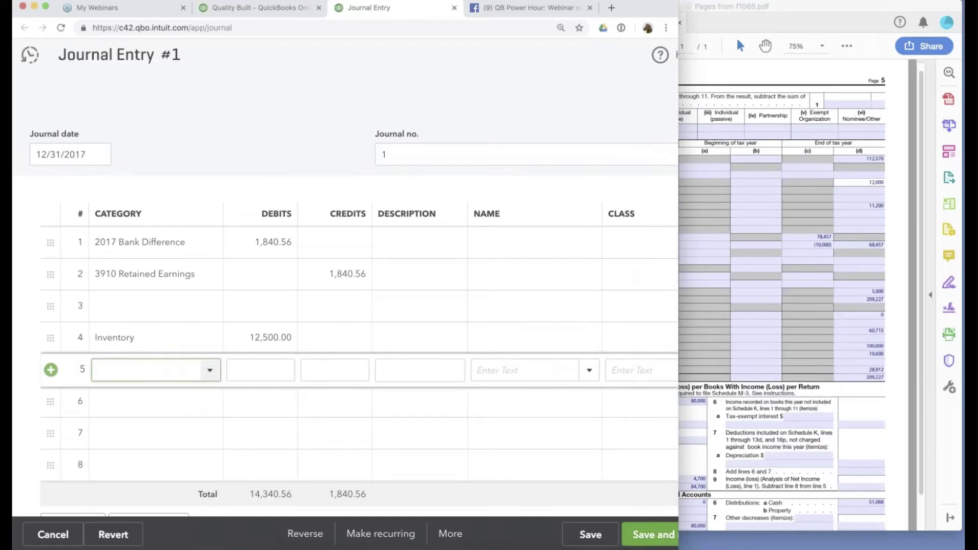
text(ret)
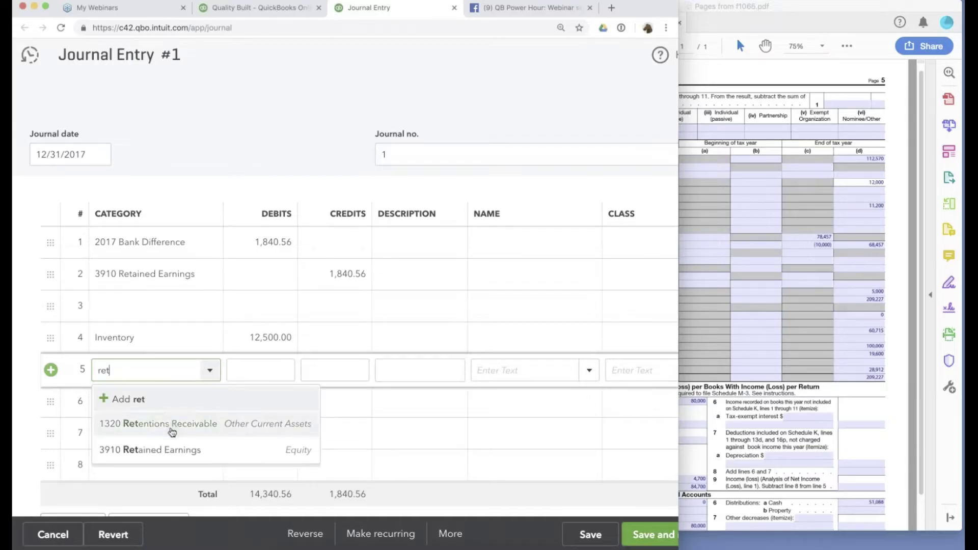
click(165, 450)
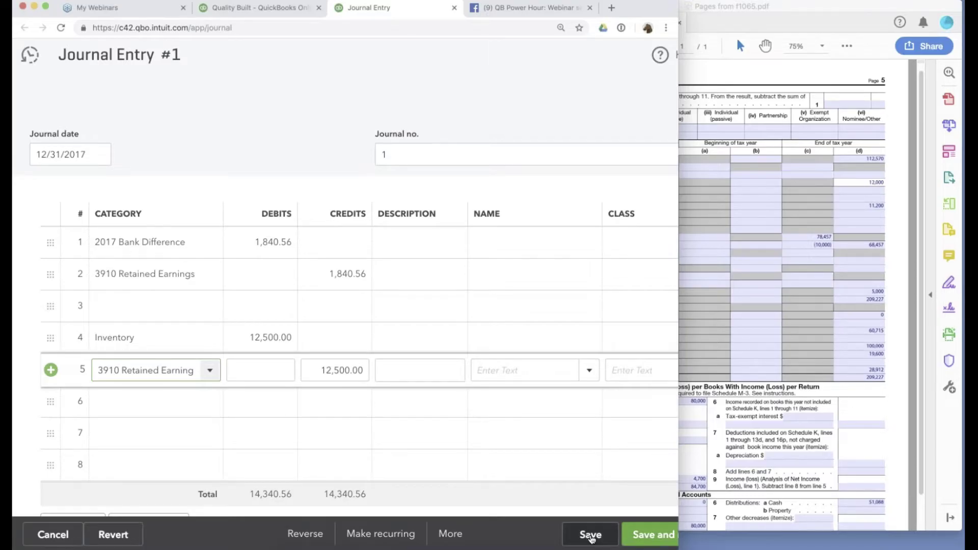
click(591, 535)
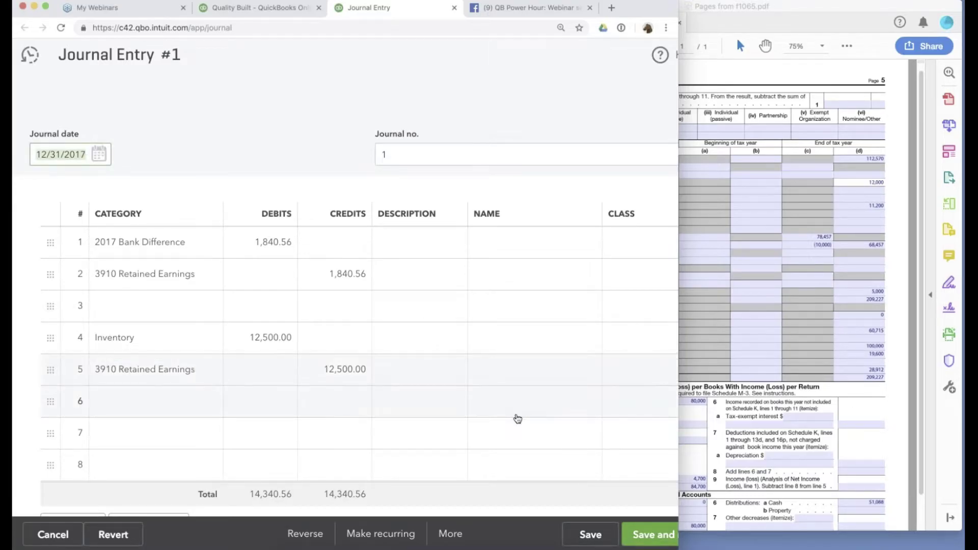
click(592, 536)
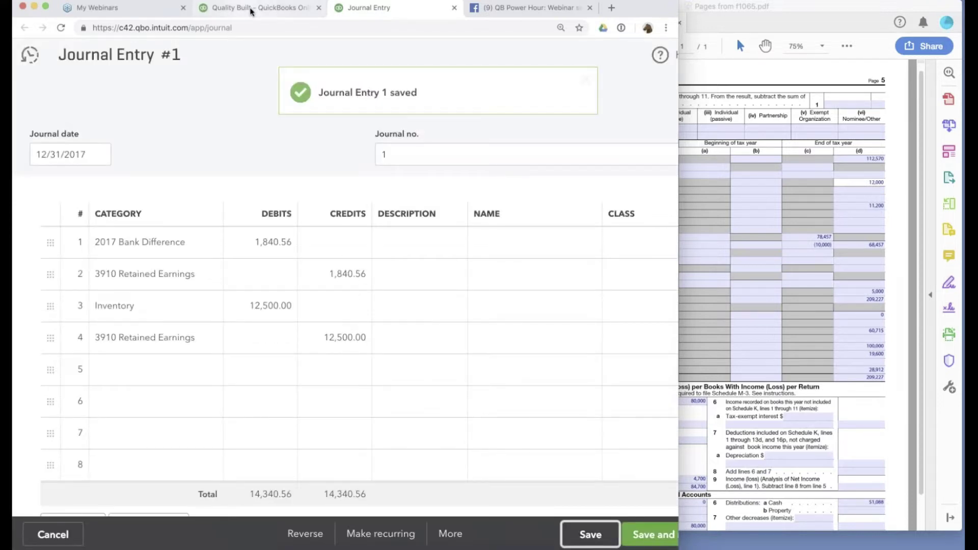
click(251, 11)
Scroll the balance sheet to check 2017 Inventory now at 12,500.00.
scroll(586, 156, up, 2)
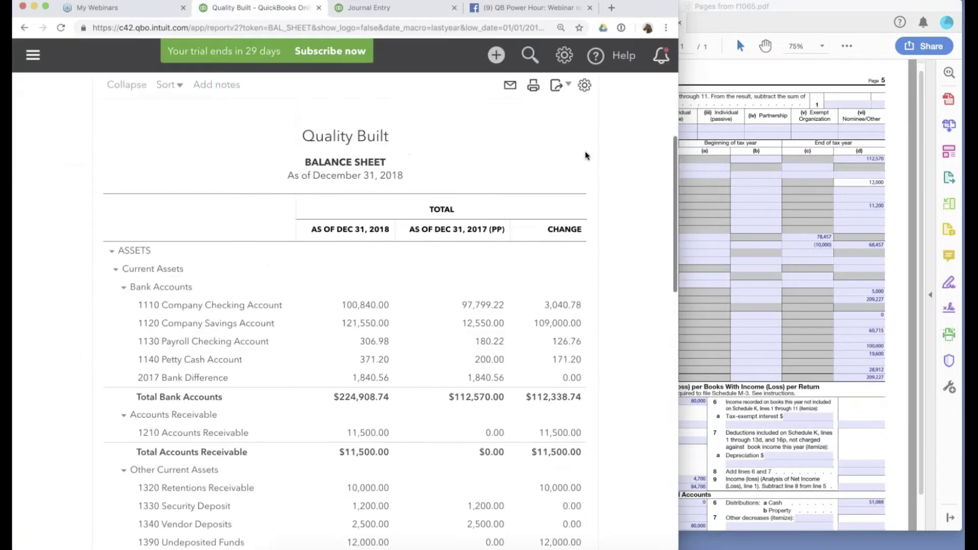
scroll(585, 156, up, 5)
scroll(628, 298, down, 7)
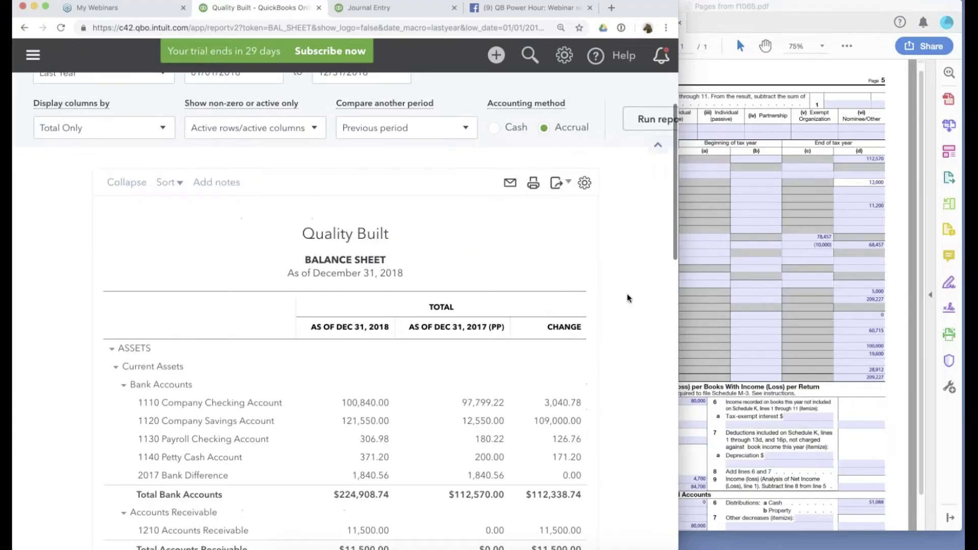
scroll(628, 298, down, 3)
scroll(627, 298, up, 1)
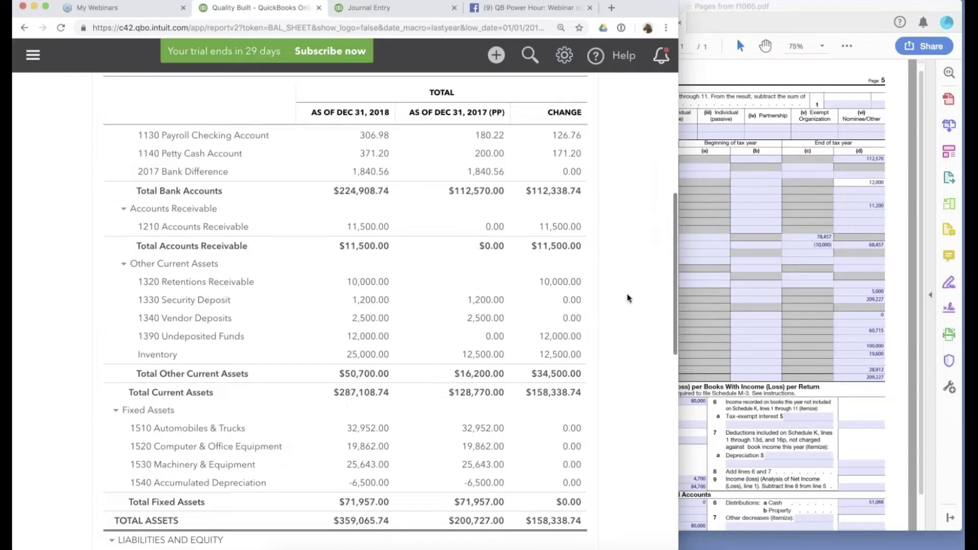
Bring Form 1065 forward and mark line 6's 11,200 amount and its attach-statement note.
click(829, 319)
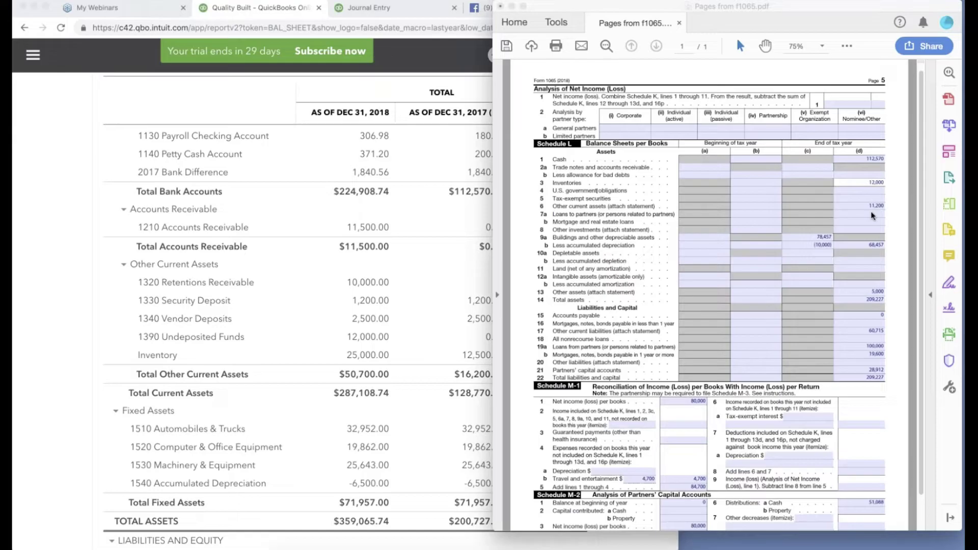
click(866, 204)
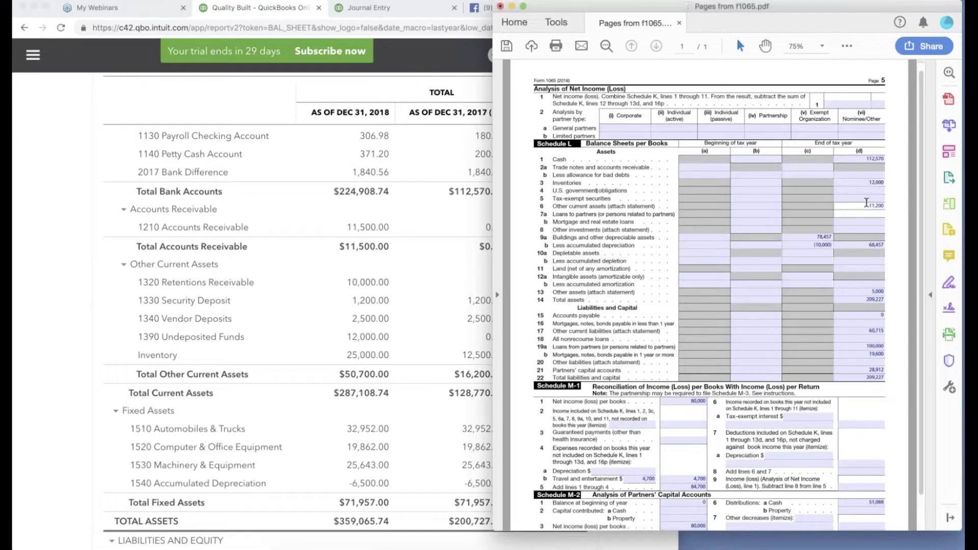
drag(610, 206, 667, 207)
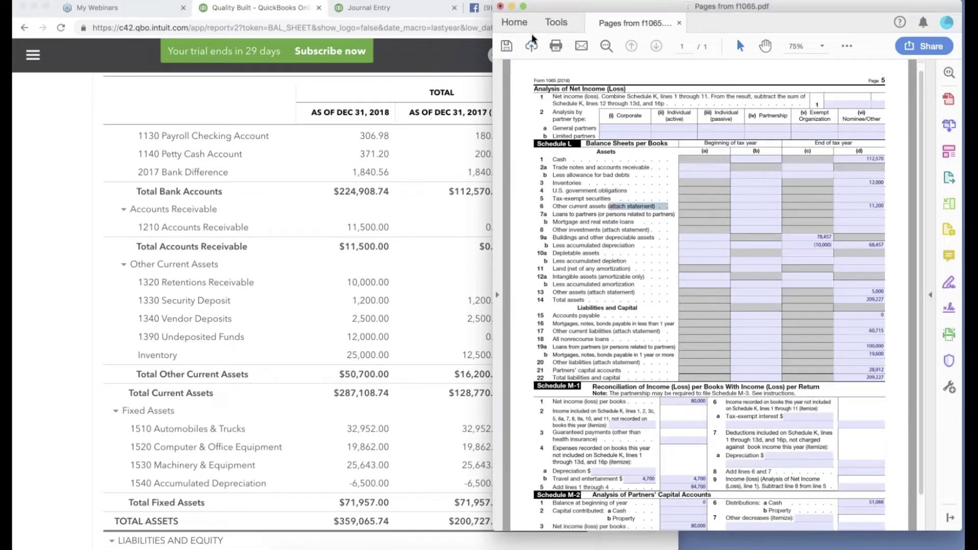
Open the Schedule L Attachments PDF from the desktop and view it at 100%.
click(511, 6)
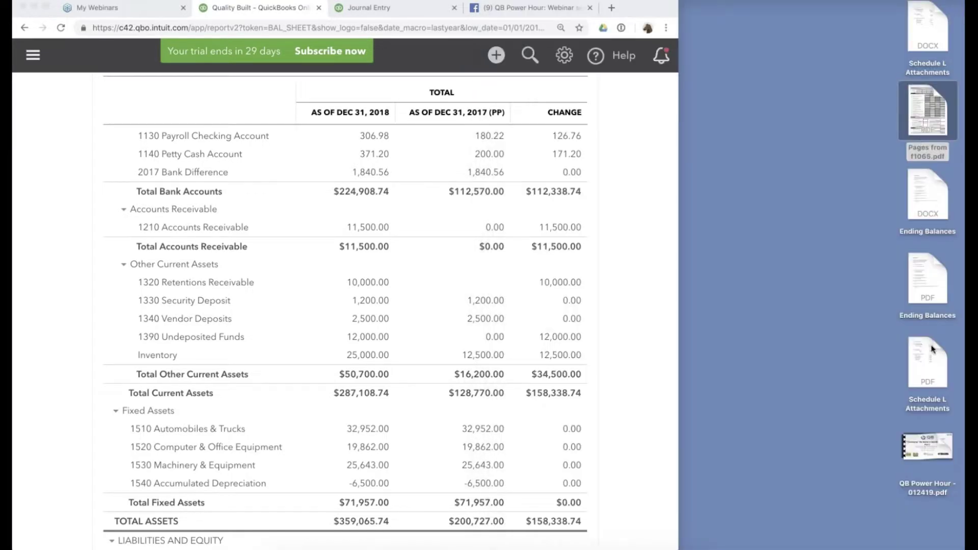
click(932, 349)
double_click(932, 349)
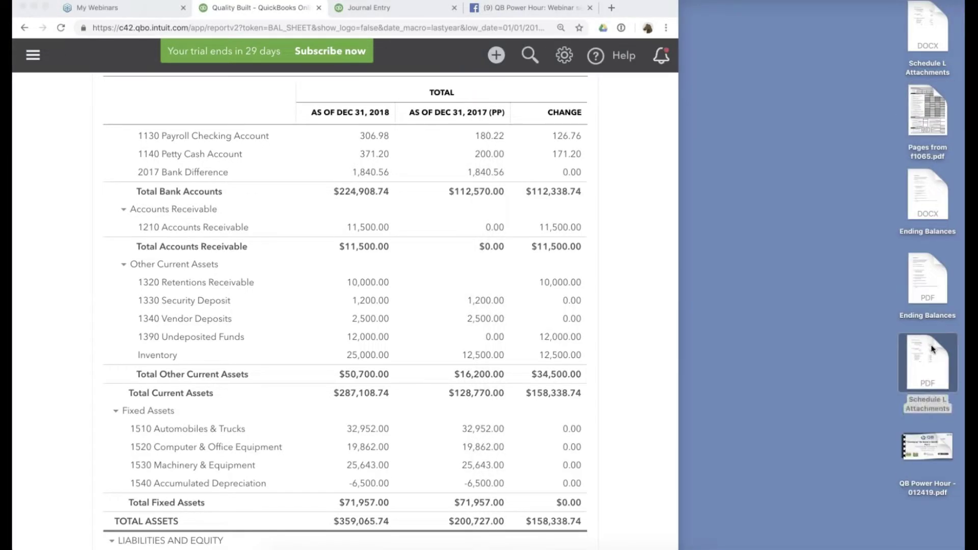
click(821, 46)
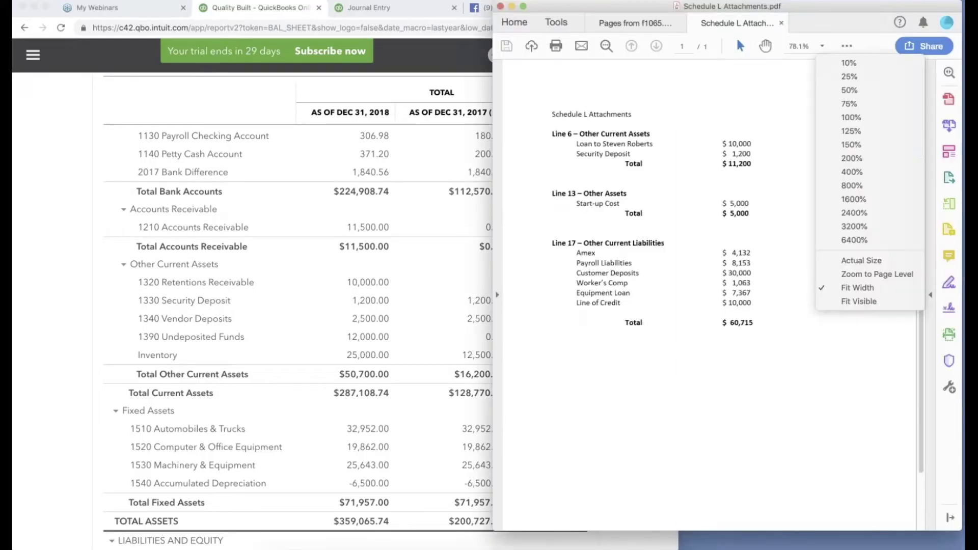
click(863, 133)
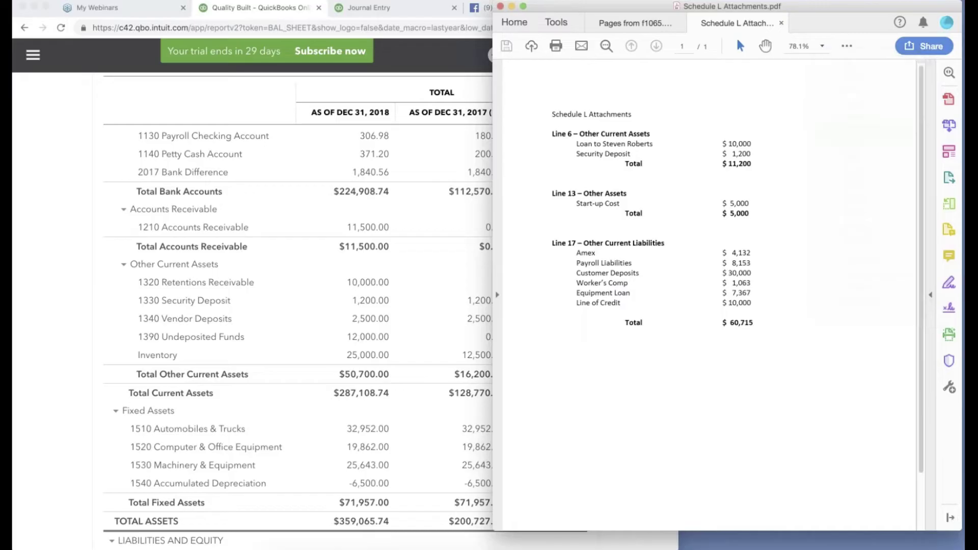
click(821, 46)
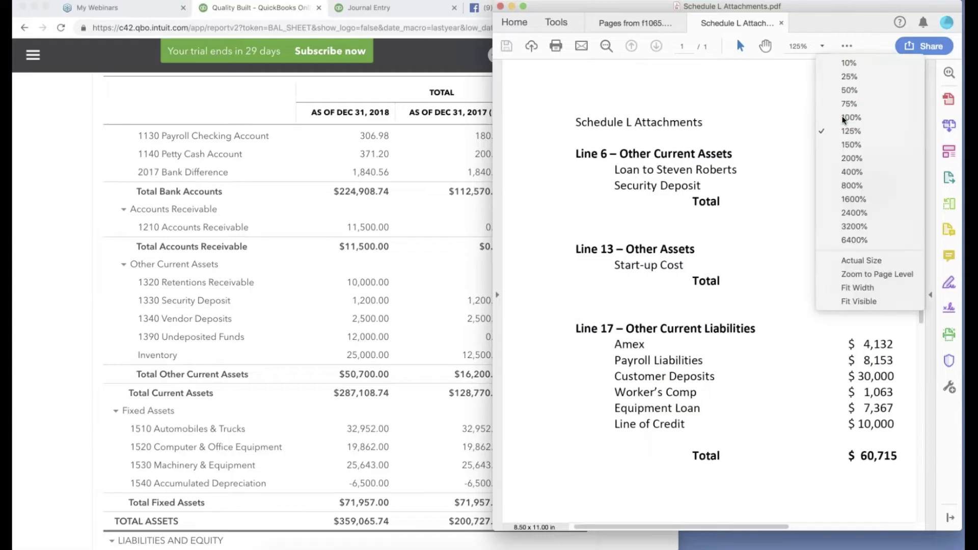
click(843, 119)
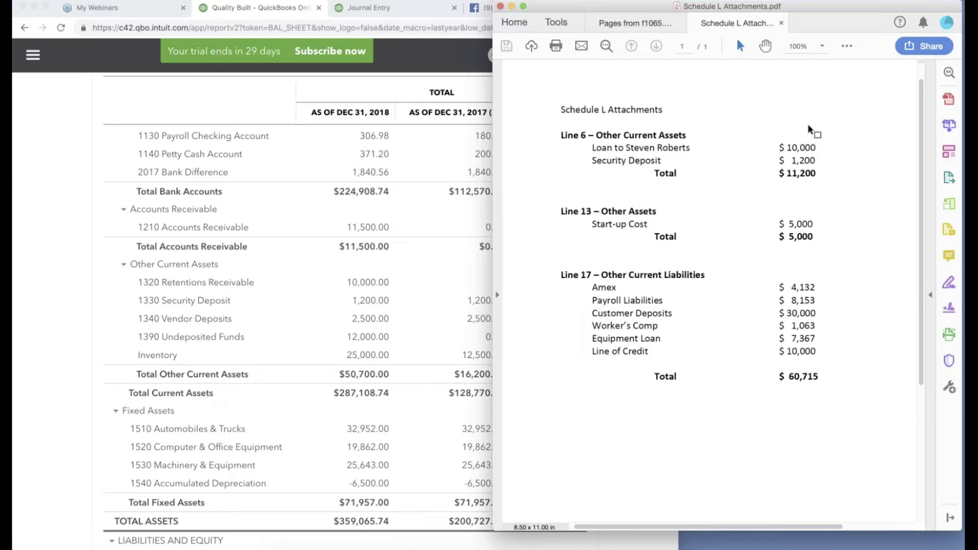
Highlight line 6's $1,200 security deposit and $10,000 loan, comparing them with the balance sheet.
drag(786, 148, 812, 161)
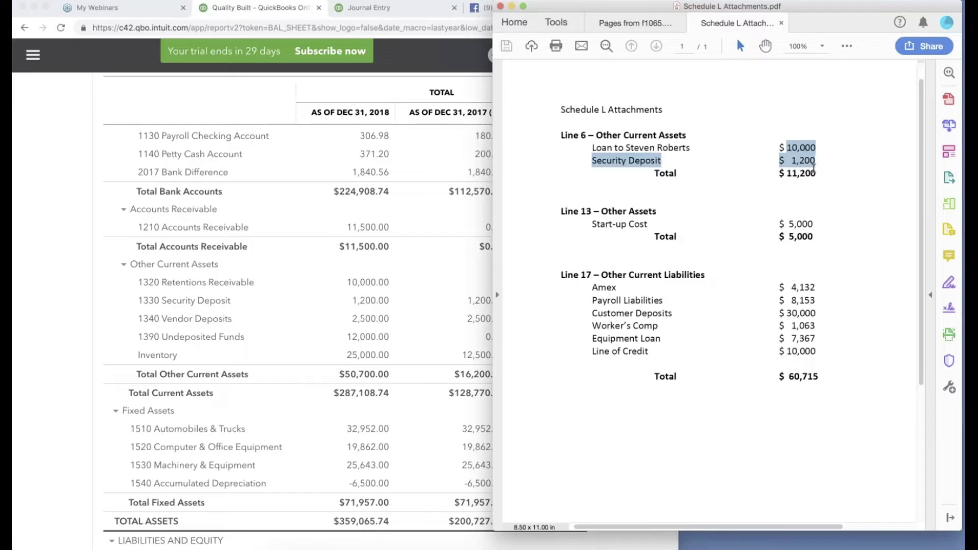
click(814, 168)
drag(628, 161, 817, 161)
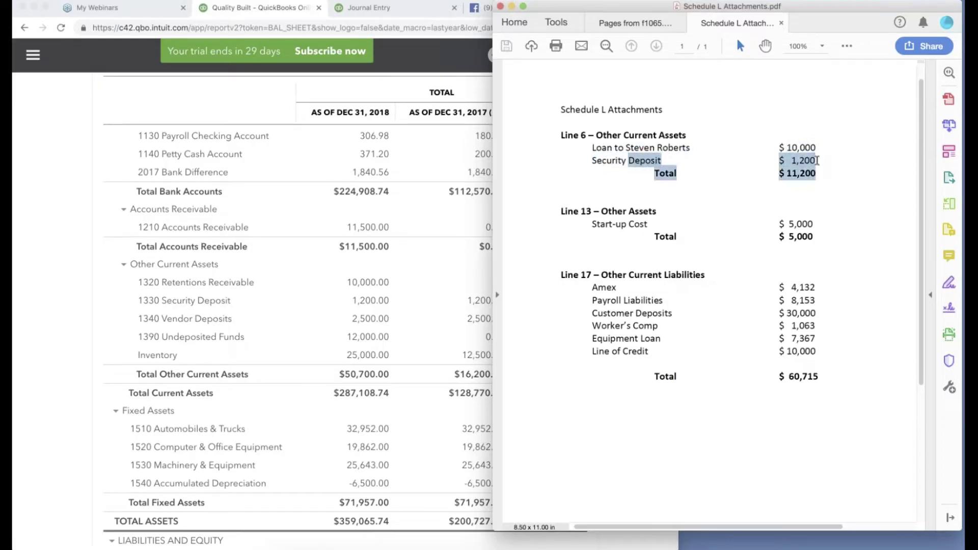
click(473, 212)
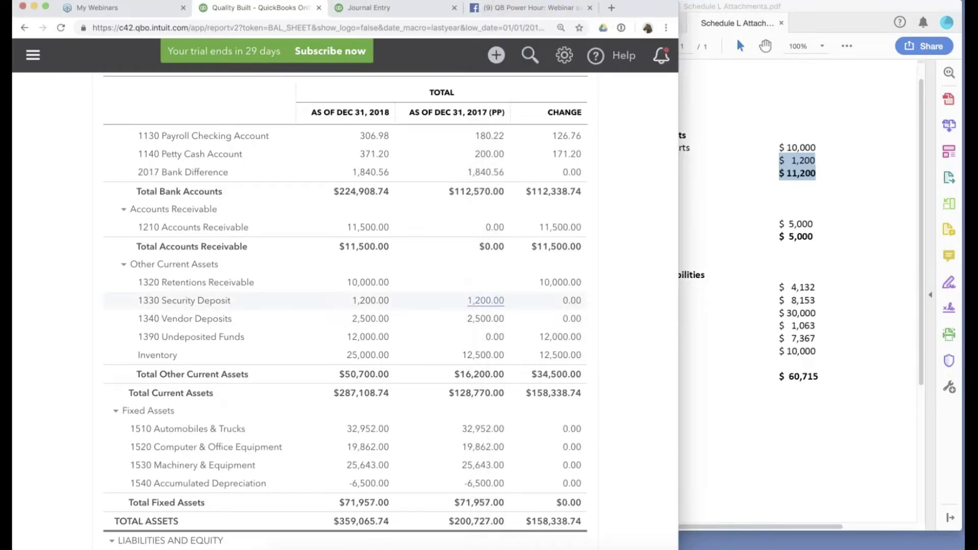
click(789, 154)
double_click(788, 152)
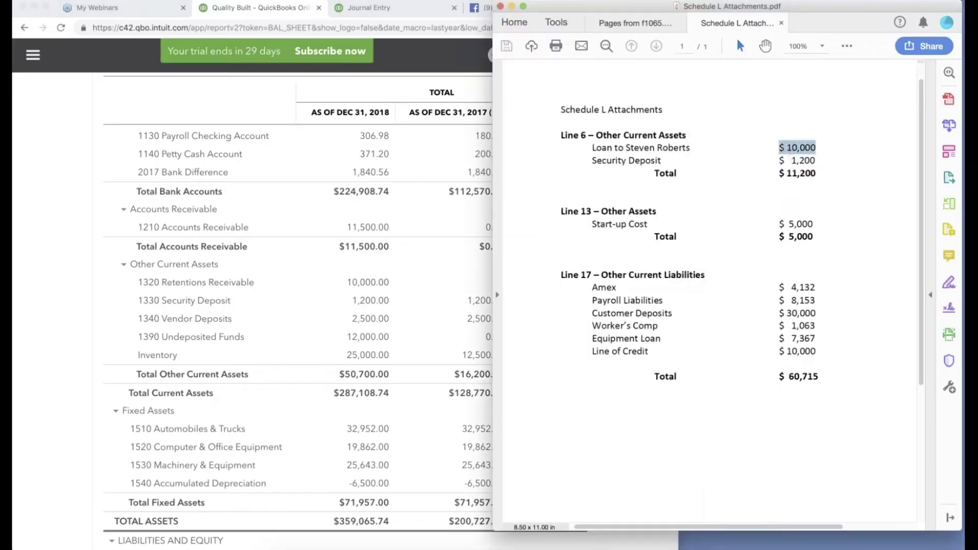
click(281, 234)
Start a new partner-loan account on journal line 5, naming it after the partner.
click(373, 8)
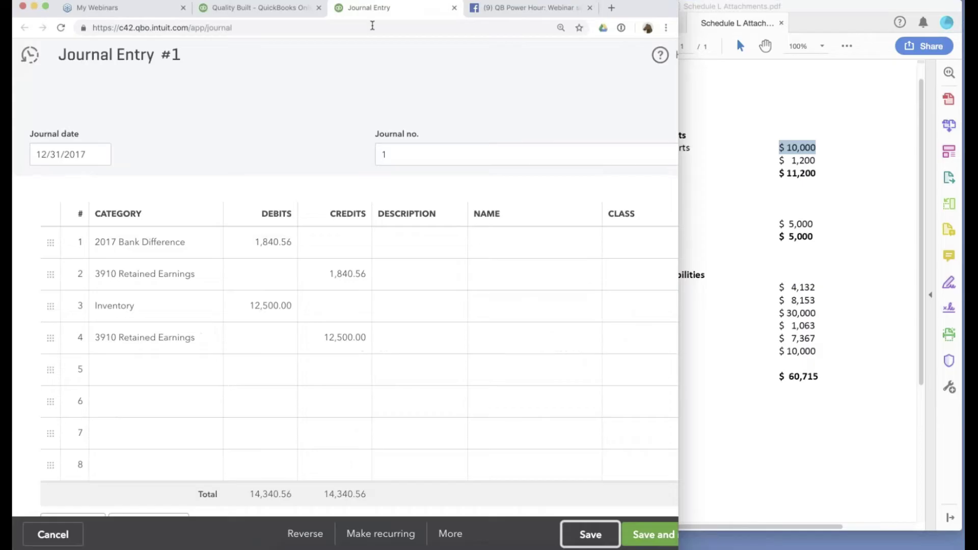
click(156, 369)
text(loan)
key(BackSpace)
key(BackSpace)
key(BackSpace)
key(BackSpace)
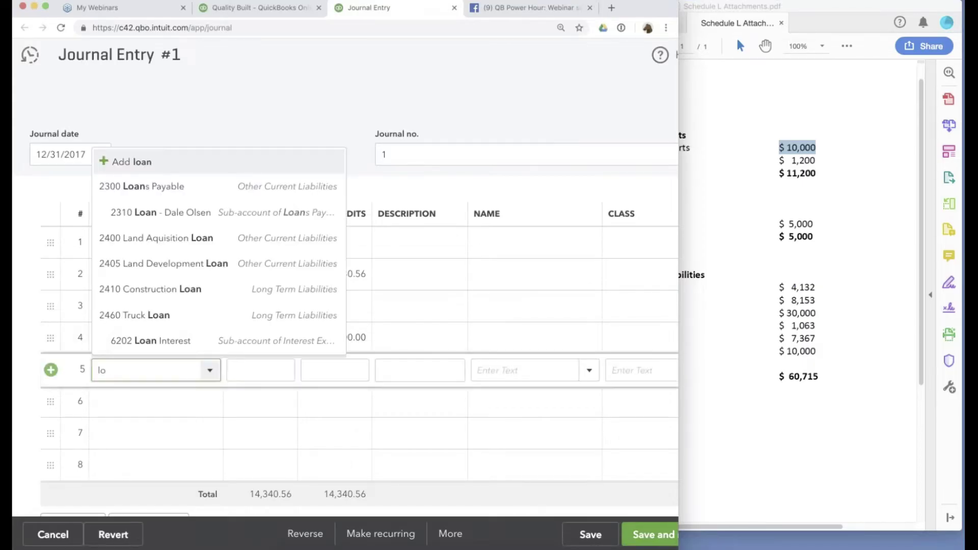
text(Loan to)
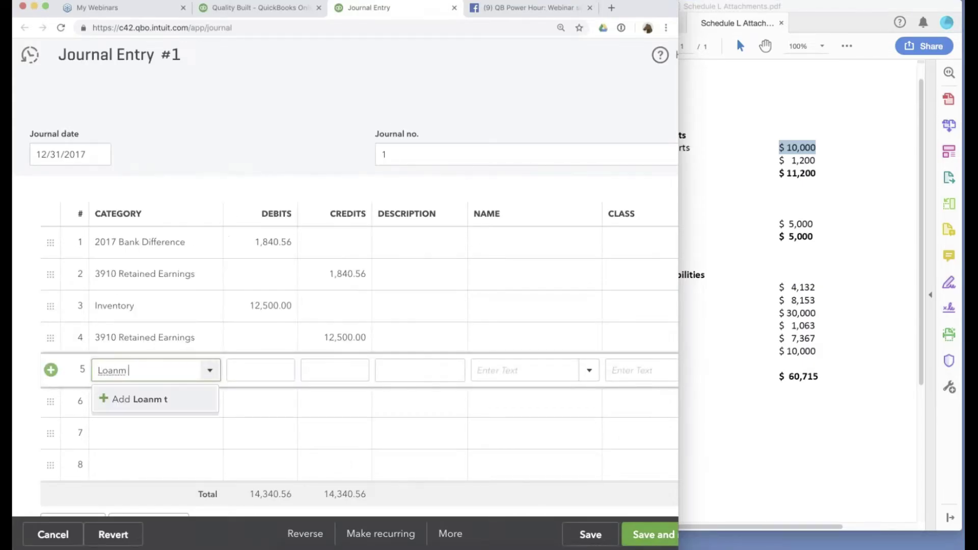
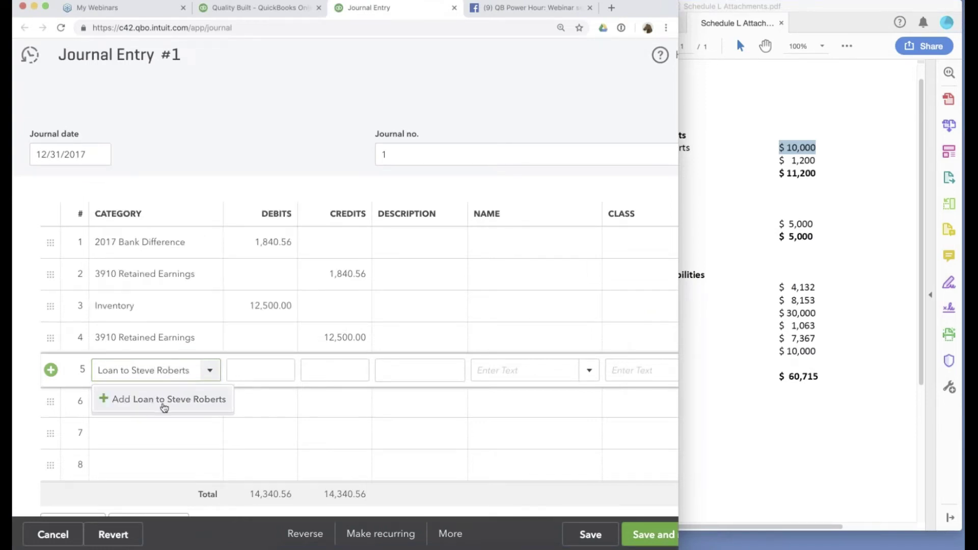
click(163, 402)
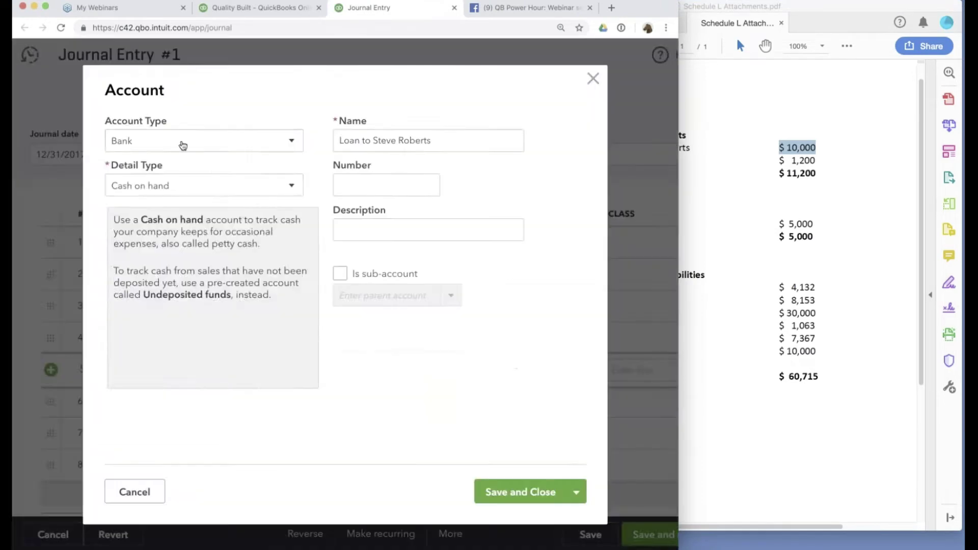
Classify the new loan account as Other Current Assets and save it.
click(182, 142)
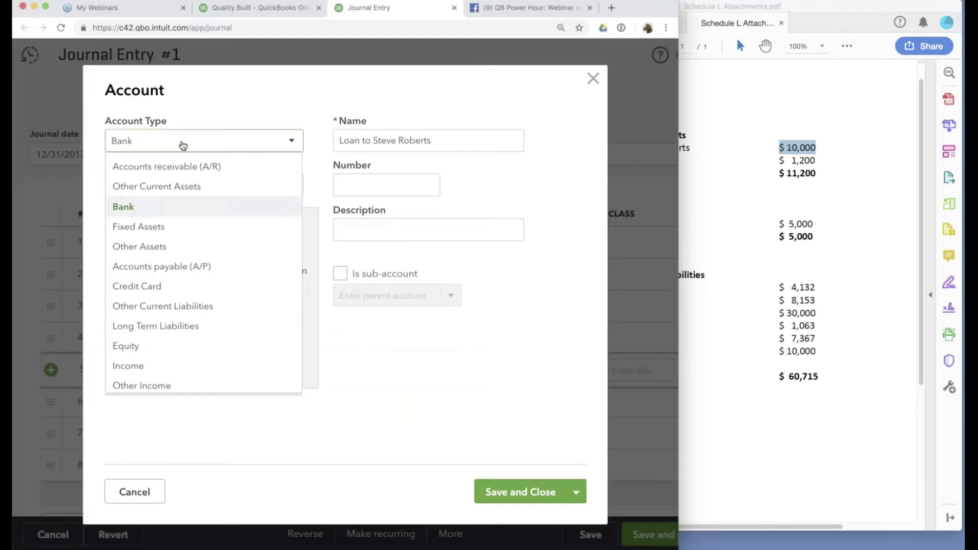
click(176, 208)
click(163, 192)
click(152, 139)
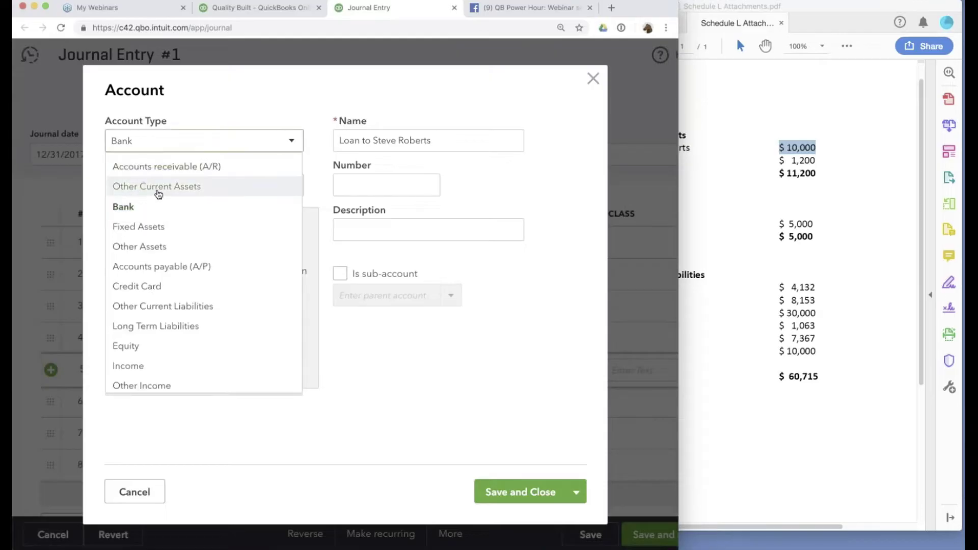
click(158, 194)
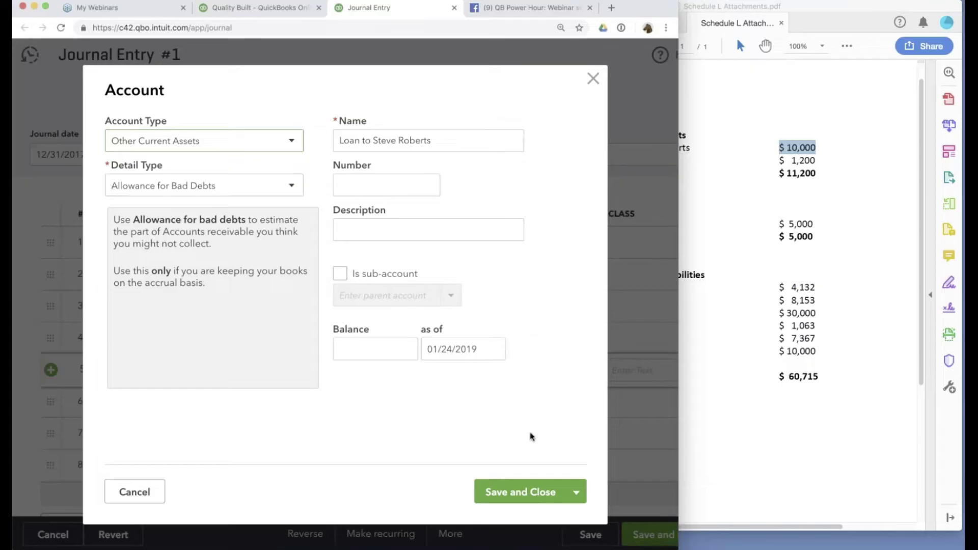
click(520, 492)
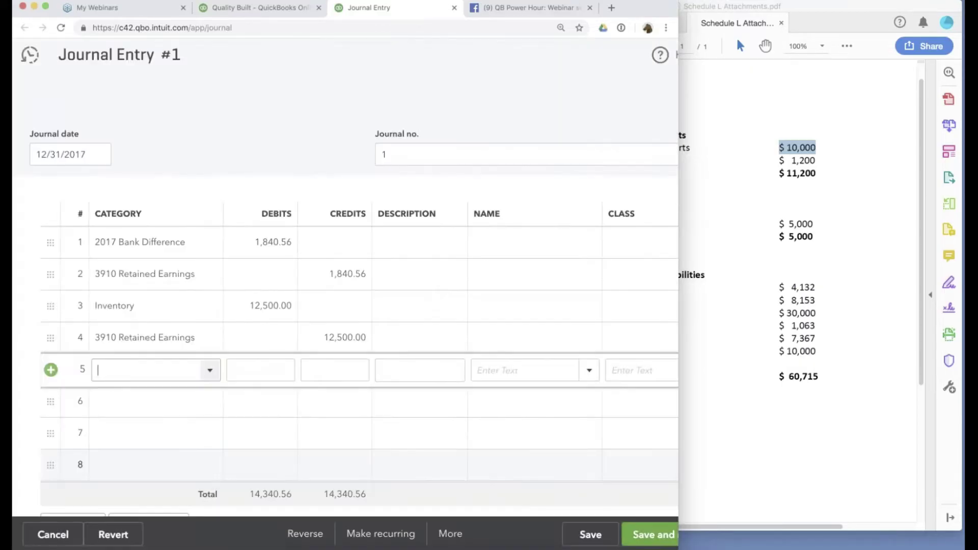
Debit 10,000 to the loan account and credit 3910 Retained Earnings on line 6.
click(273, 370)
text(100)
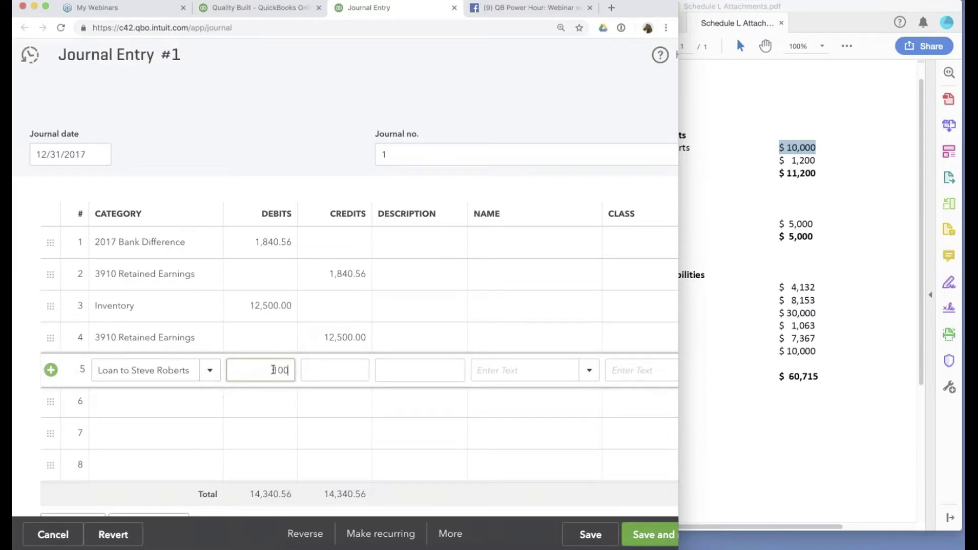
text(00)
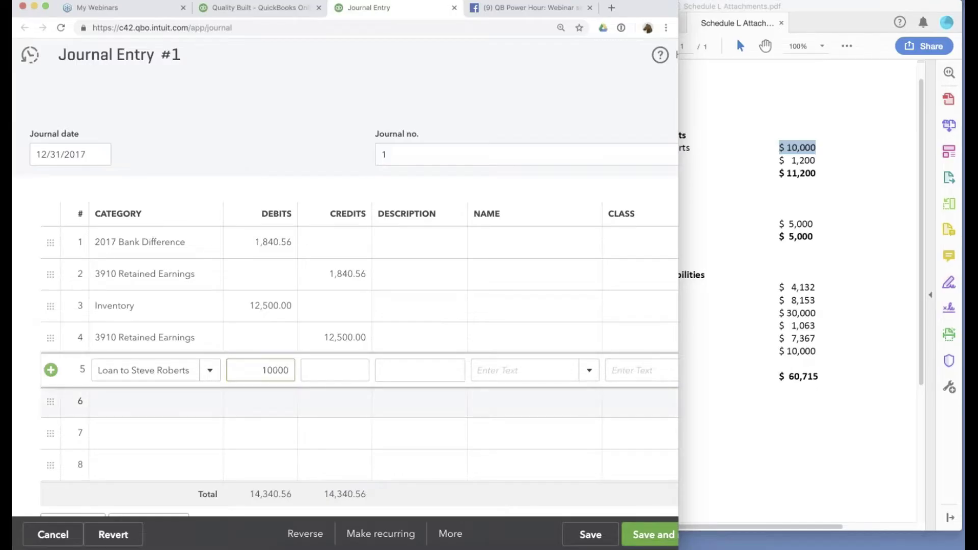
click(153, 401)
text(ret)
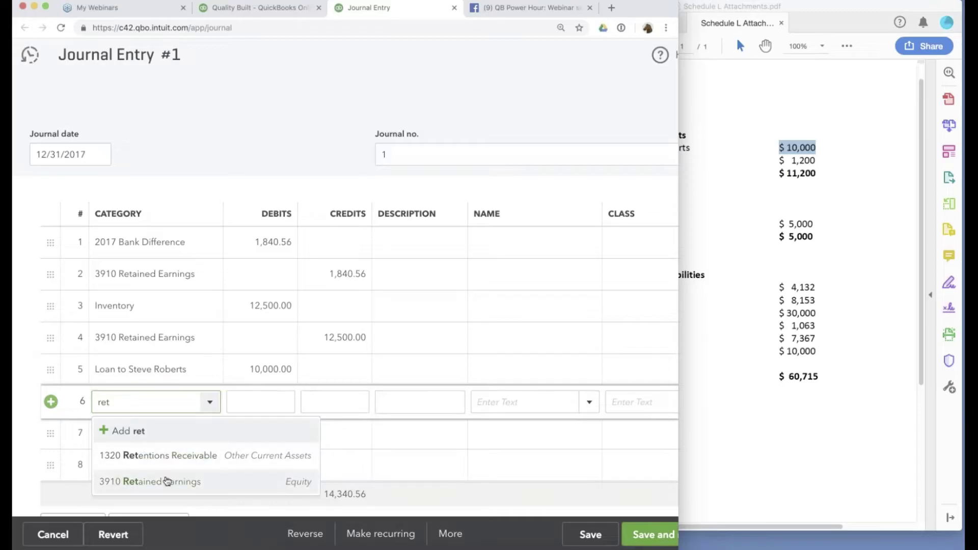
click(167, 482)
click(592, 534)
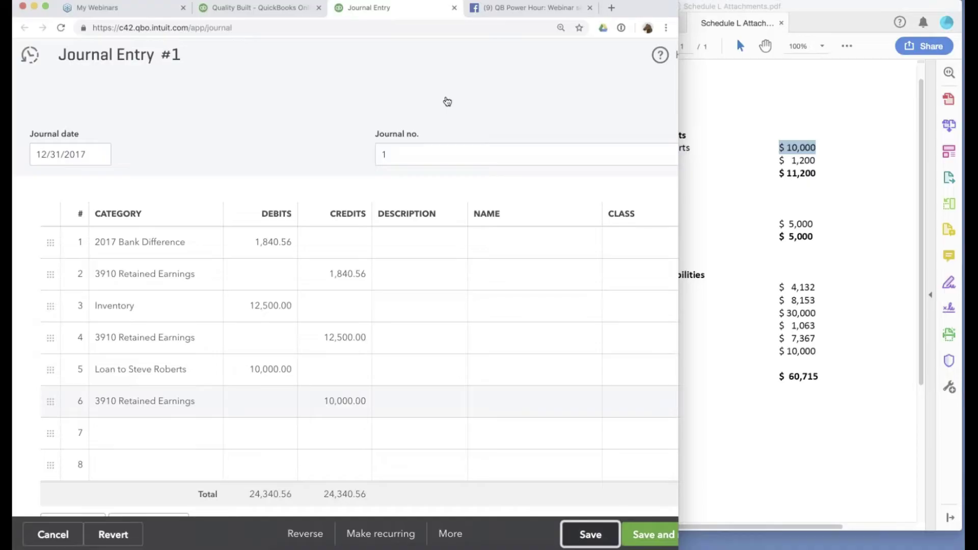
click(276, 9)
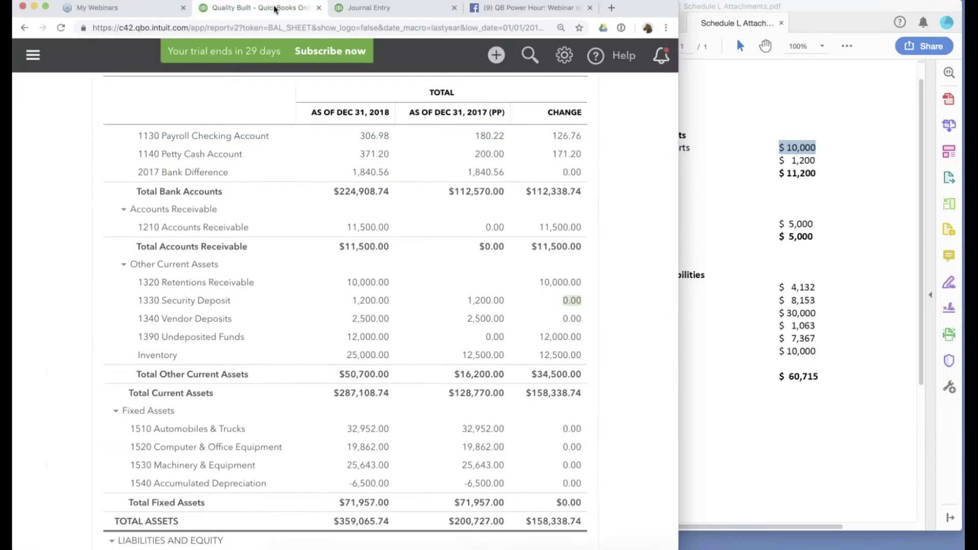
Scroll the balance sheet to confirm the 10,000.00 partner loan in 2017.
scroll(346, 305, up, 6)
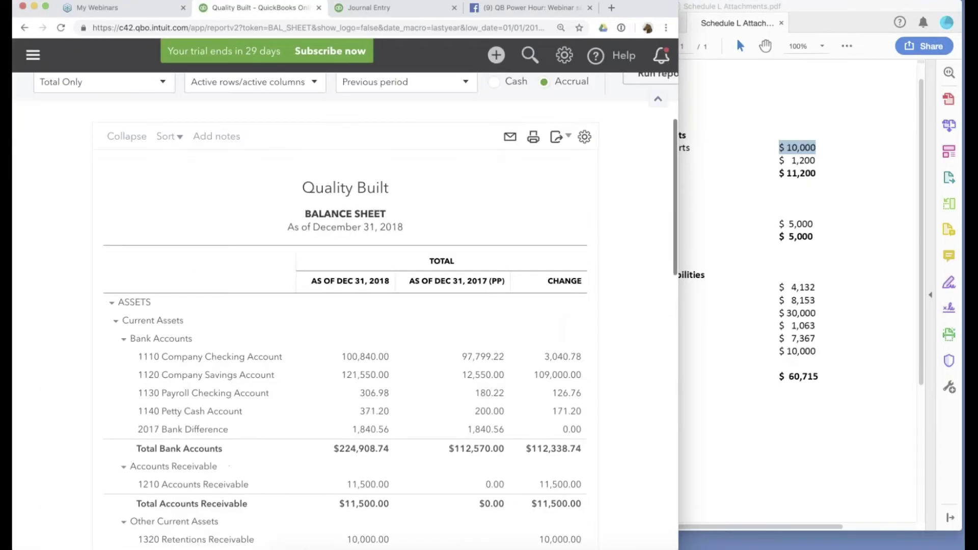
scroll(491, 284, down, 6)
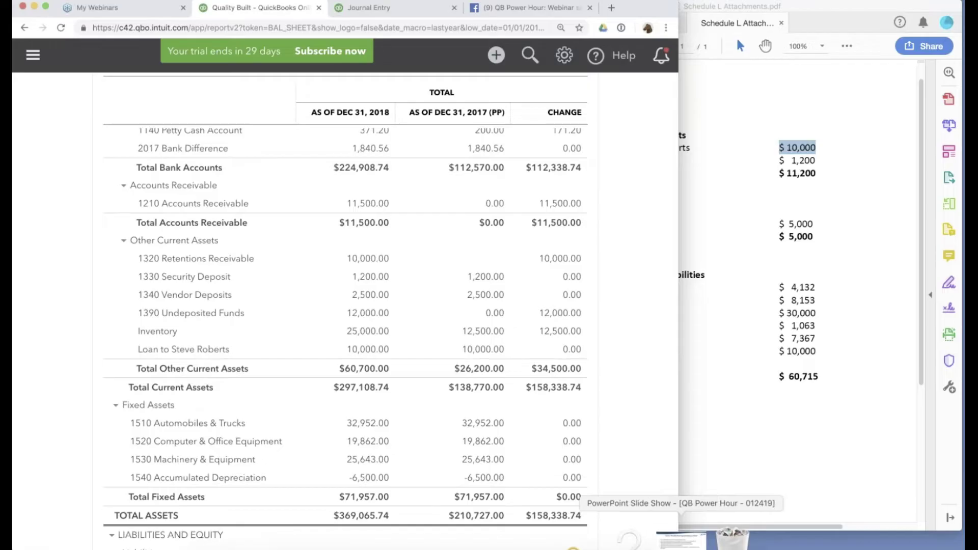
click(681, 539)
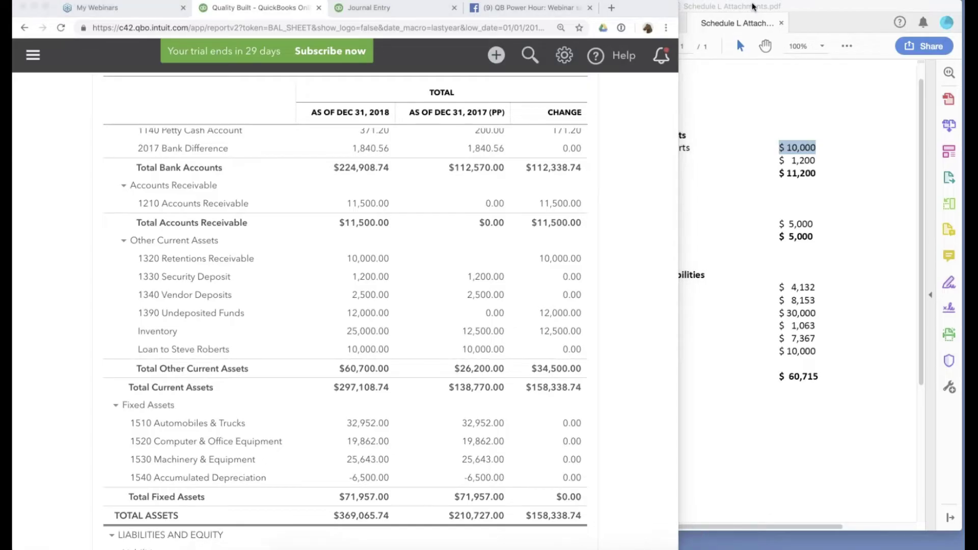
Mark Form 1065 line 13's note and highlight Line 13 Other Assets' $5,000 in the attachments.
click(752, 6)
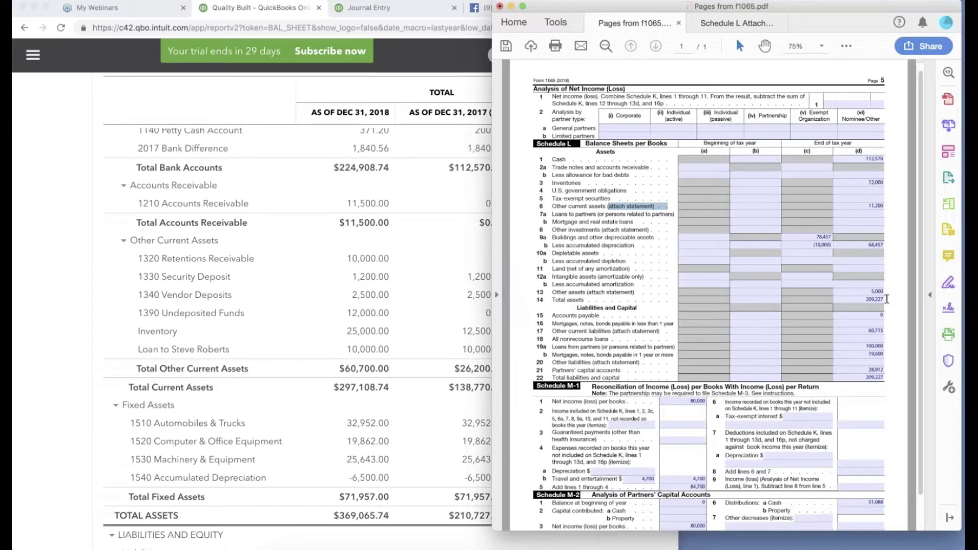
drag(587, 292, 634, 293)
mouse_move(711, 548)
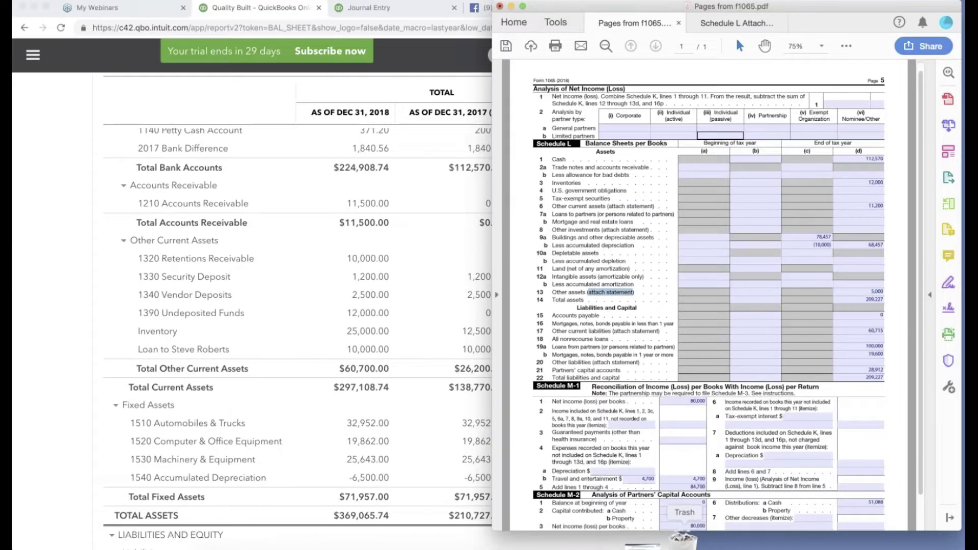
click(737, 23)
drag(598, 195, 817, 221)
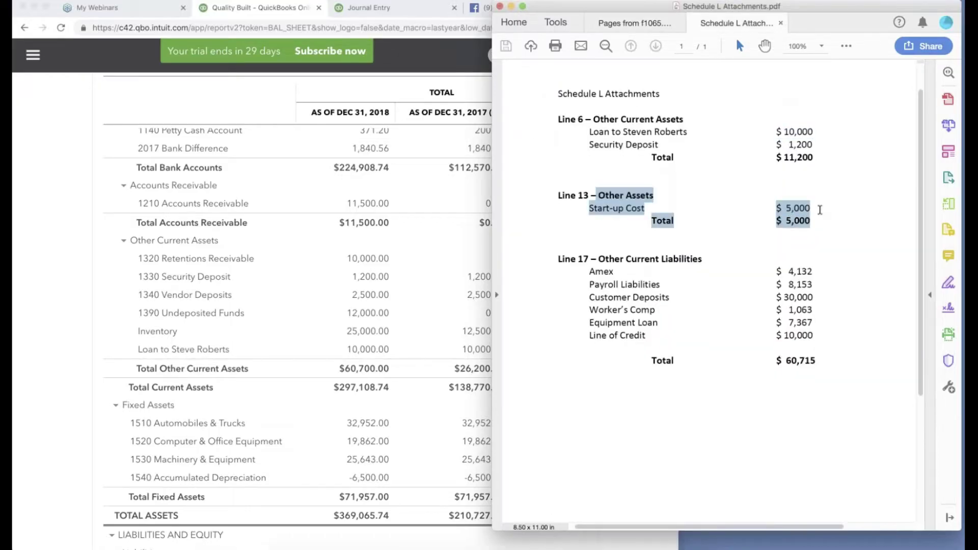
Create a new 'Startup Cost' account classified as Other Assets.
click(355, 12)
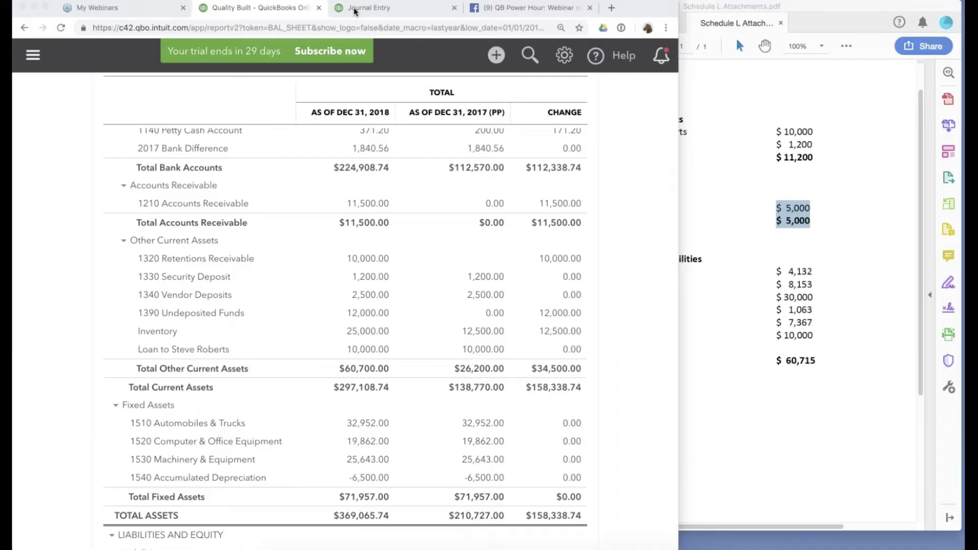
click(355, 11)
key(BackSpace)
key(BackSpace)
key(BackSpace)
key(BackSpace)
key(BackSpace)
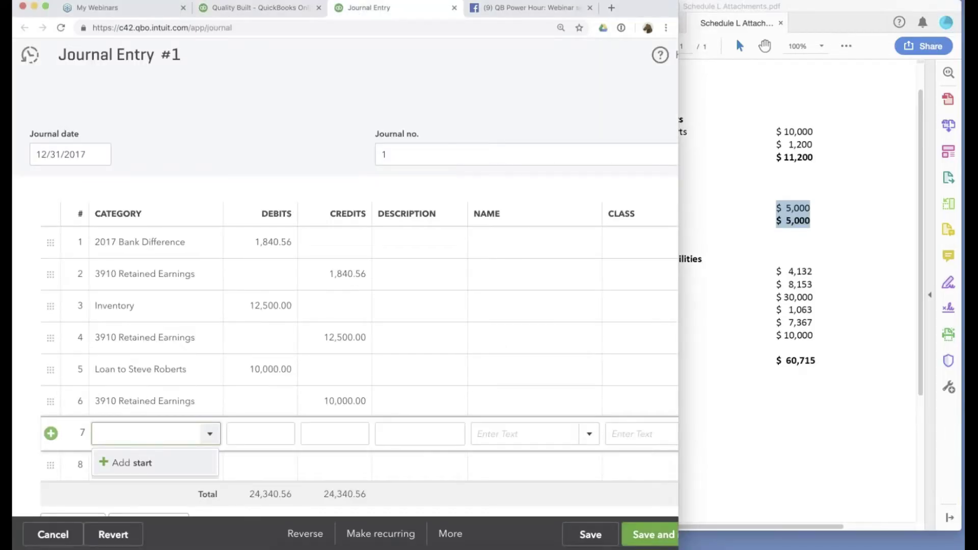
text(Startup Cost)
click(153, 464)
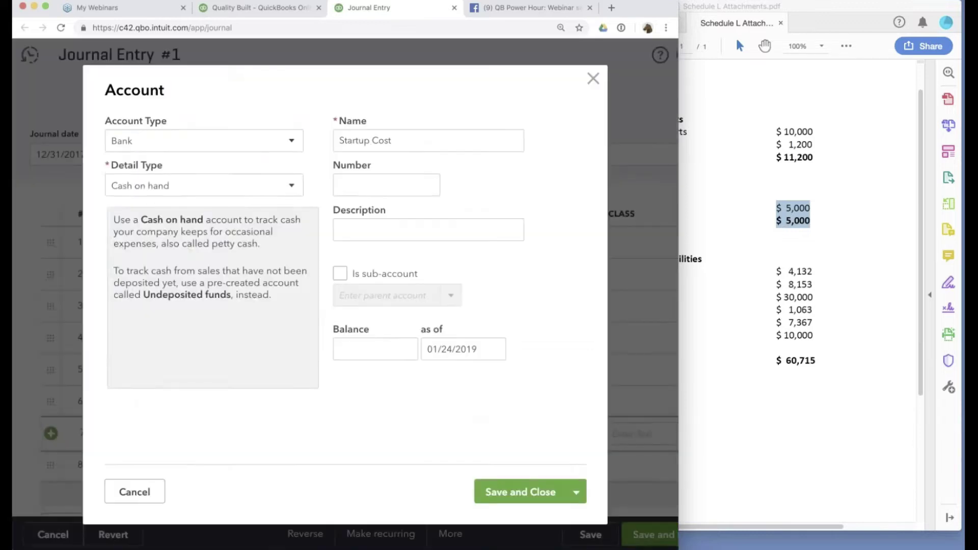
click(203, 141)
scroll(198, 275, down, 2)
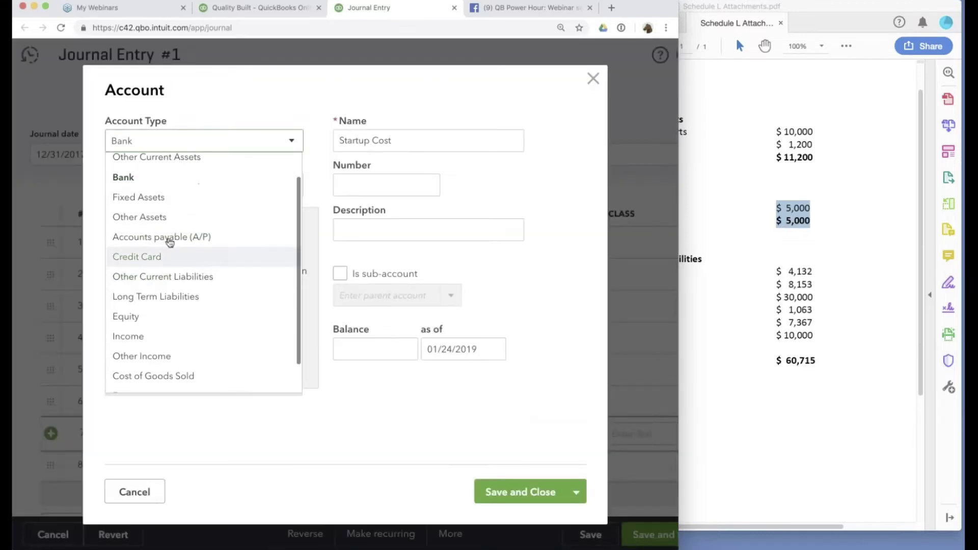
click(162, 217)
click(528, 494)
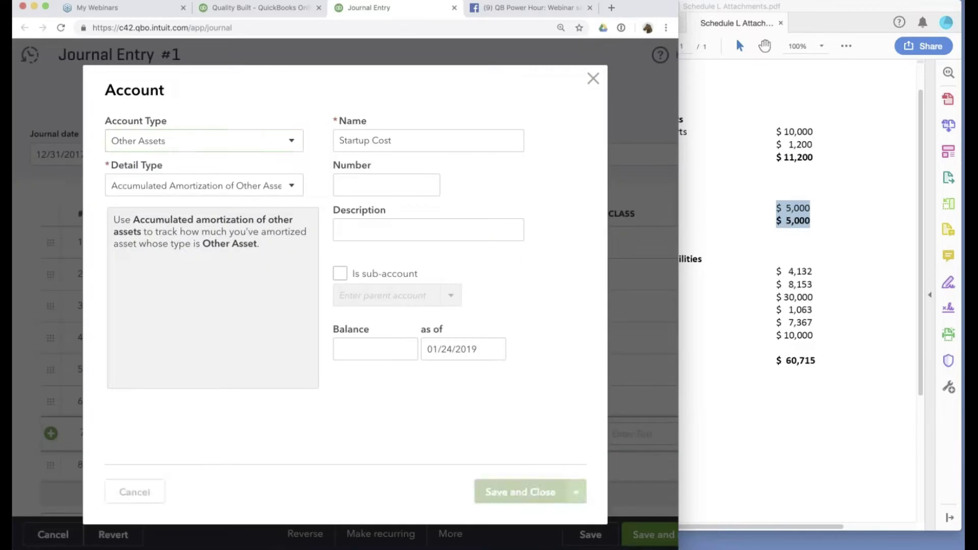
Debit Startup Cost 5,000, credit 3910 Retained Earnings, and save the journal entry.
click(271, 434)
text(5000)
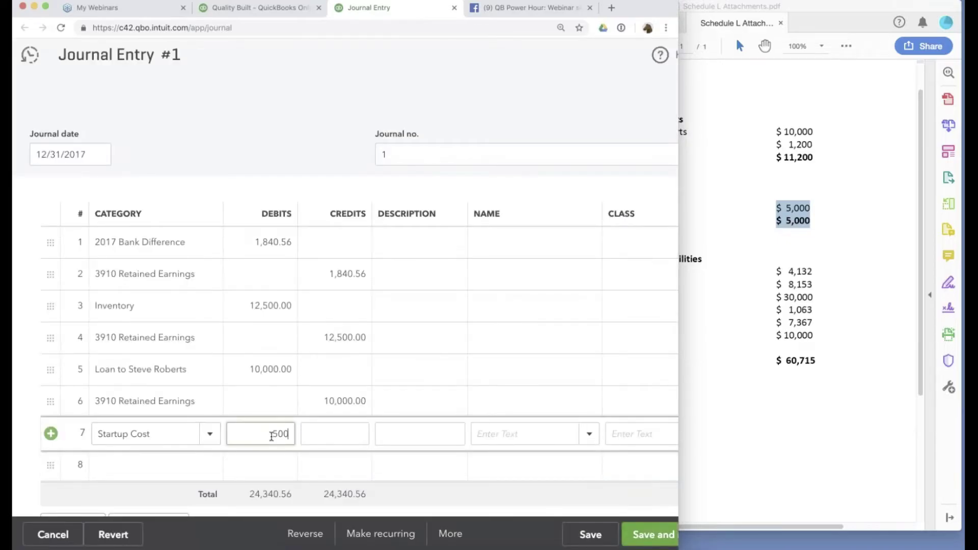
click(158, 465)
text(ret)
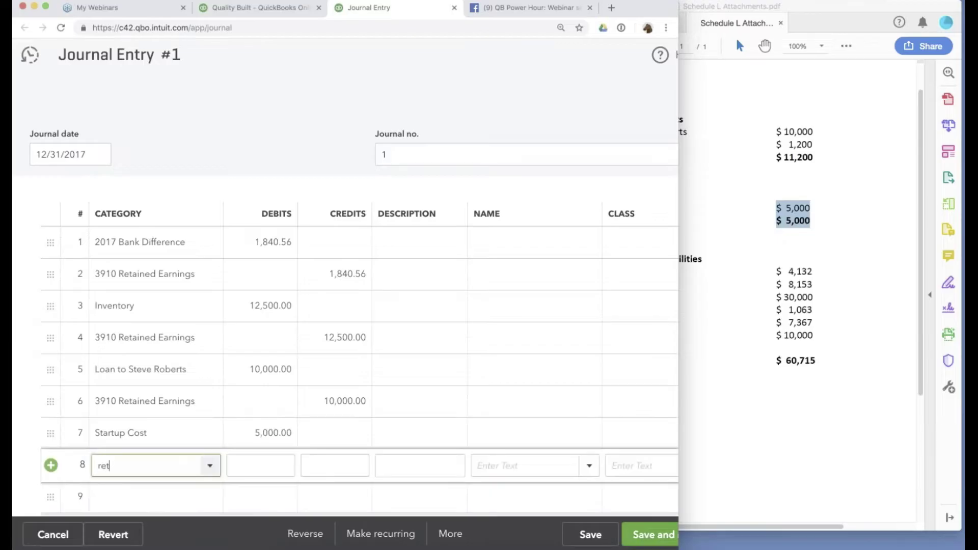
click(197, 412)
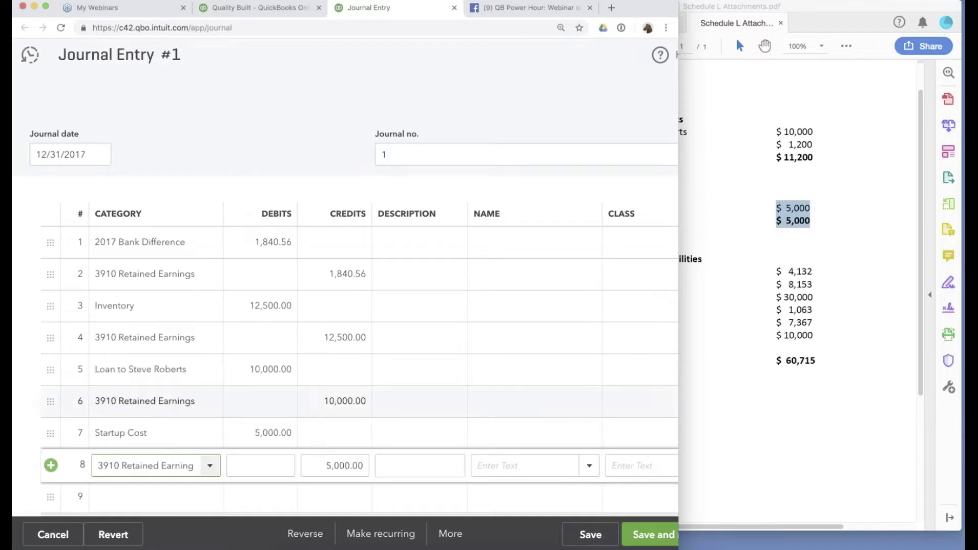
click(591, 534)
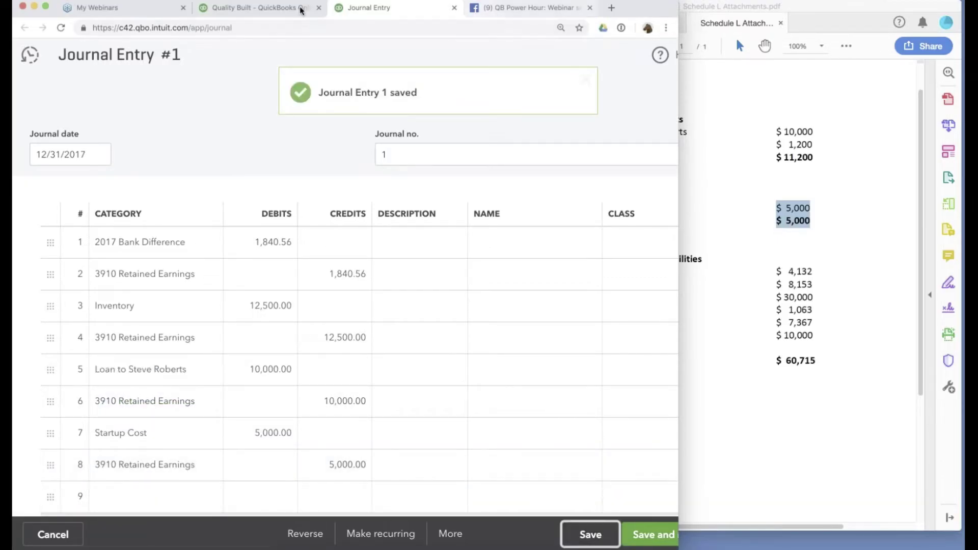
Rerun the balance sheet to see Startup Cost 5,000.00 and total assets $215,727.00.
click(274, 11)
scroll(524, 189, up, 10)
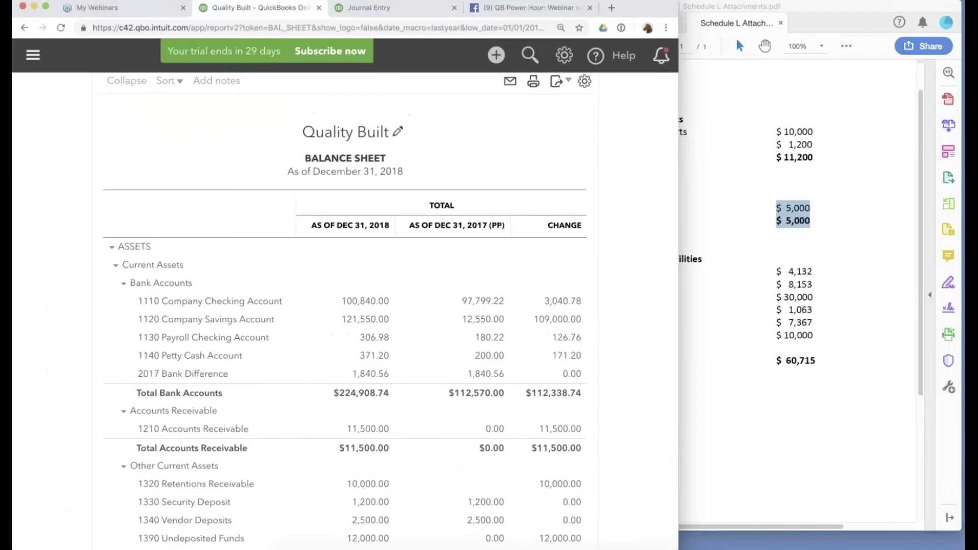
click(628, 102)
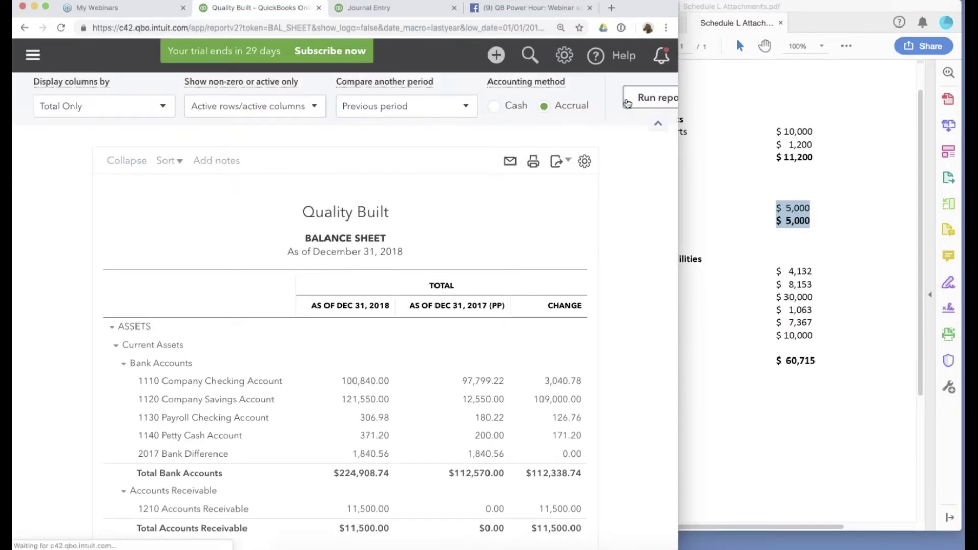
scroll(625, 261, down, 7)
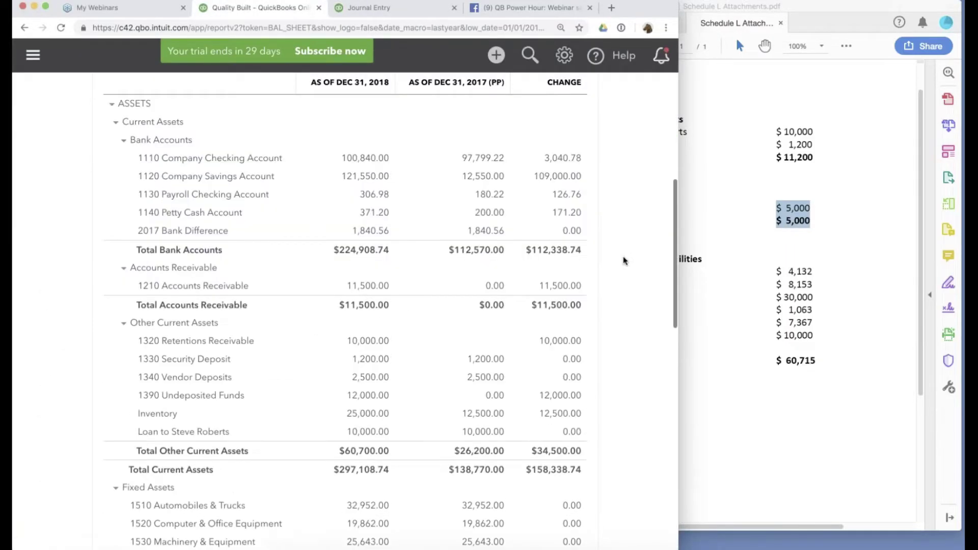
scroll(625, 261, down, 4)
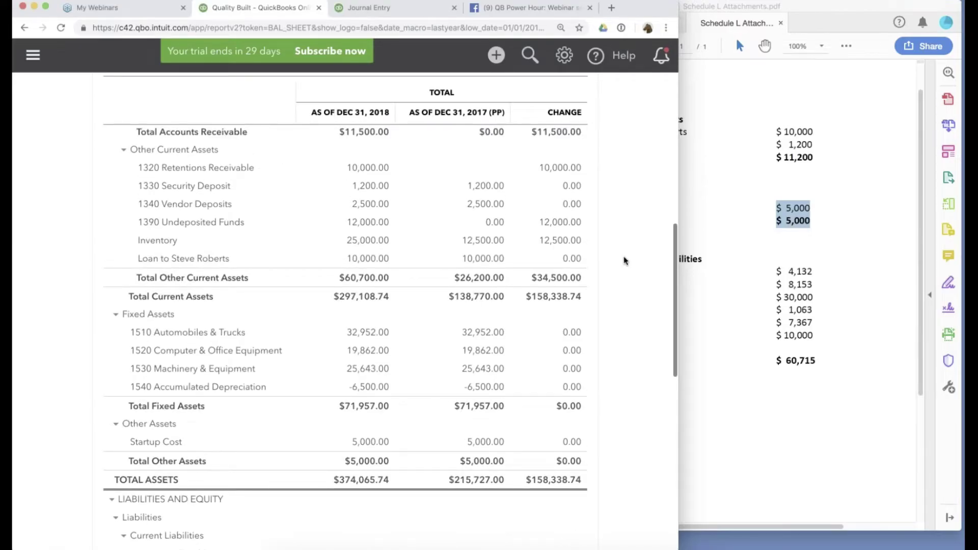
key(super+Tab)
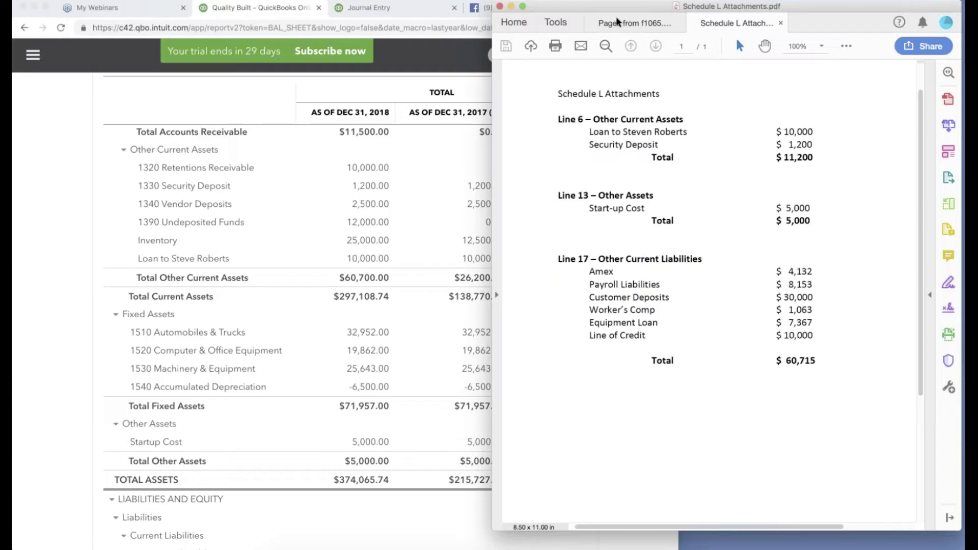
View Form 1065 at 150% and select the (10,000) accumulated depreciation in the end-of-year column.
click(616, 20)
click(821, 46)
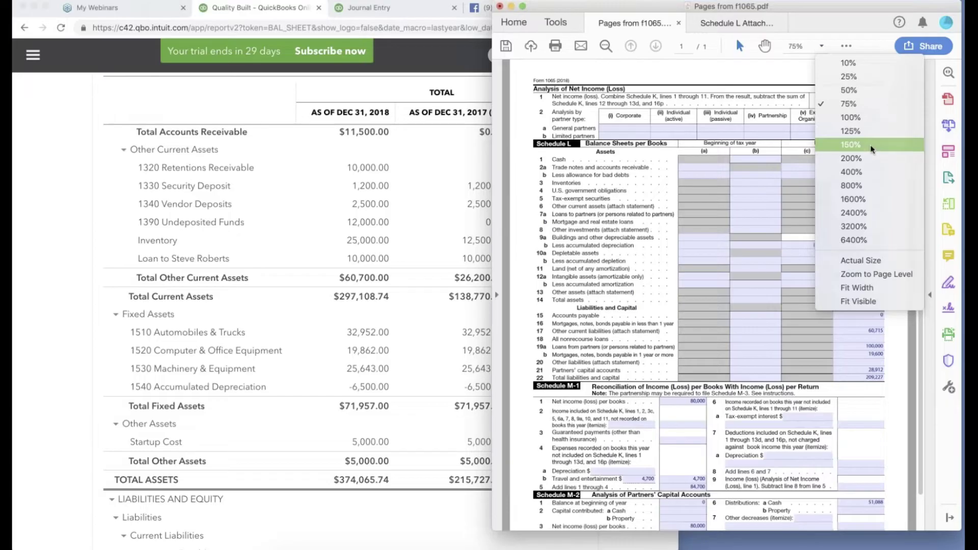
click(851, 145)
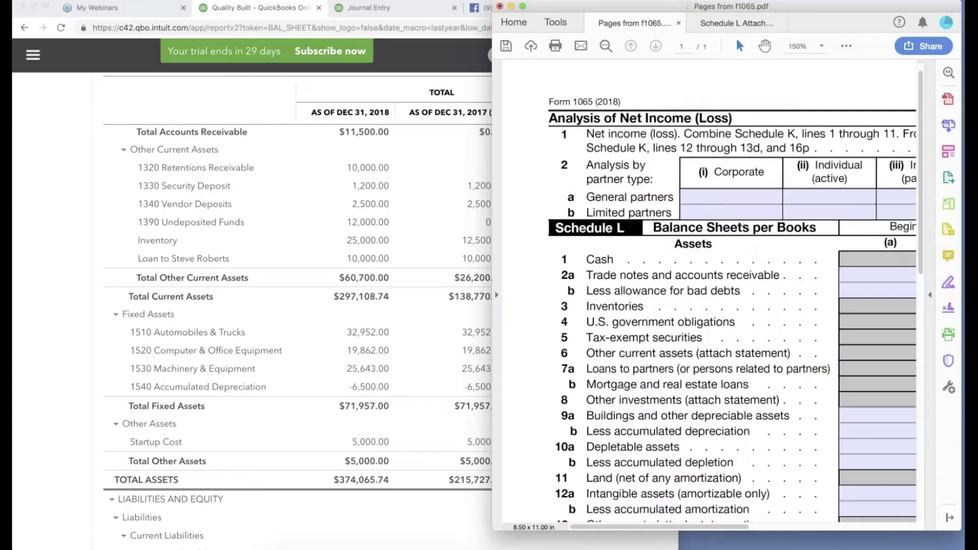
scroll(760, 303, right, 7)
scroll(761, 304, down, 3)
double_click(761, 303)
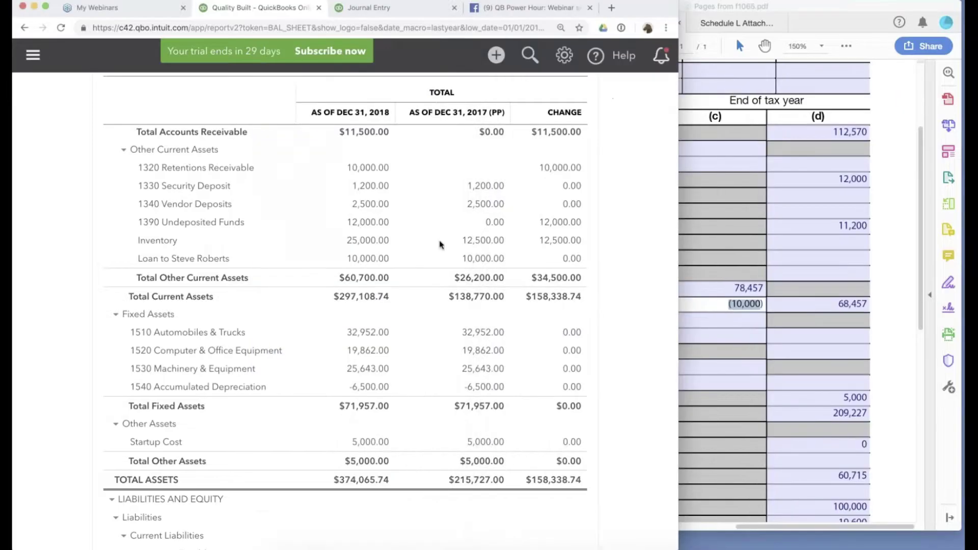
Correct the line 4 Retained Earnings credit from 12,500.00 to 12,000.00 and save Journal Entry #1.
key(ctrl+Tab)
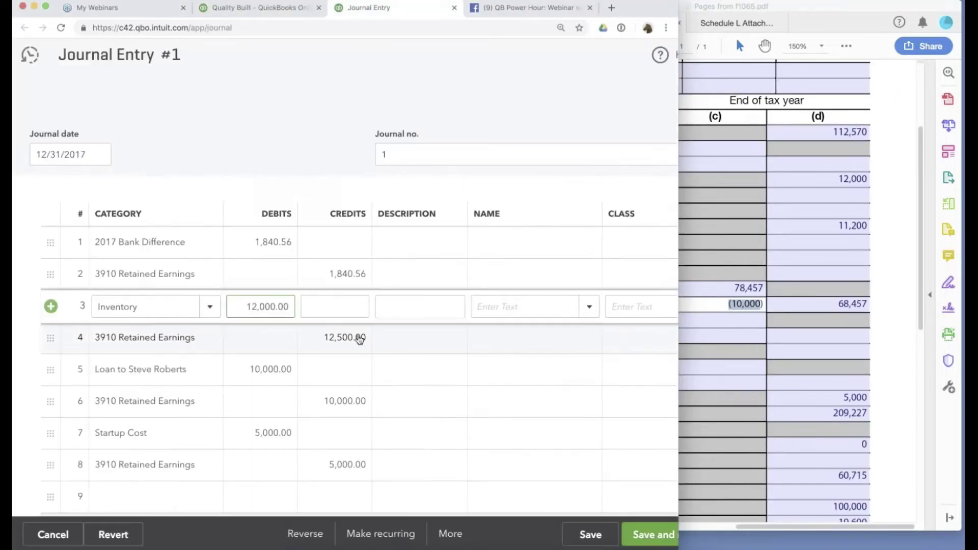
click(347, 338)
click(341, 338)
key(BackSpace)
text(0)
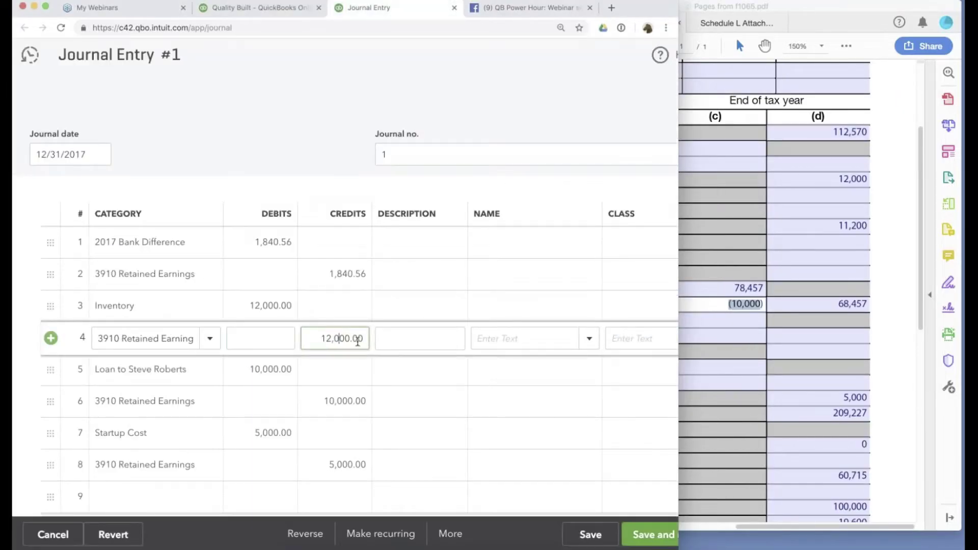
click(591, 534)
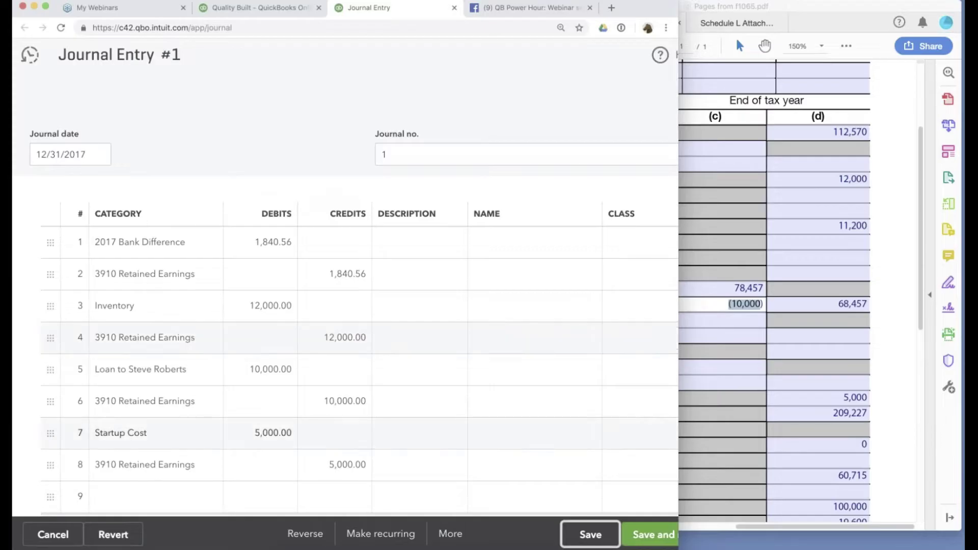
click(270, 9)
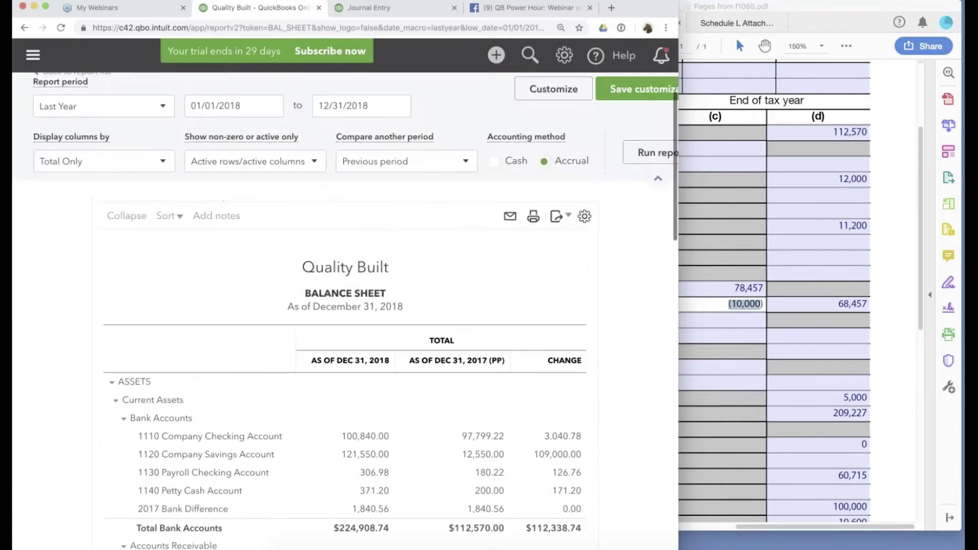
Hide the report options, check 2017 Inventory at 12,000.00, and mark the fixed-asset amounts.
click(630, 168)
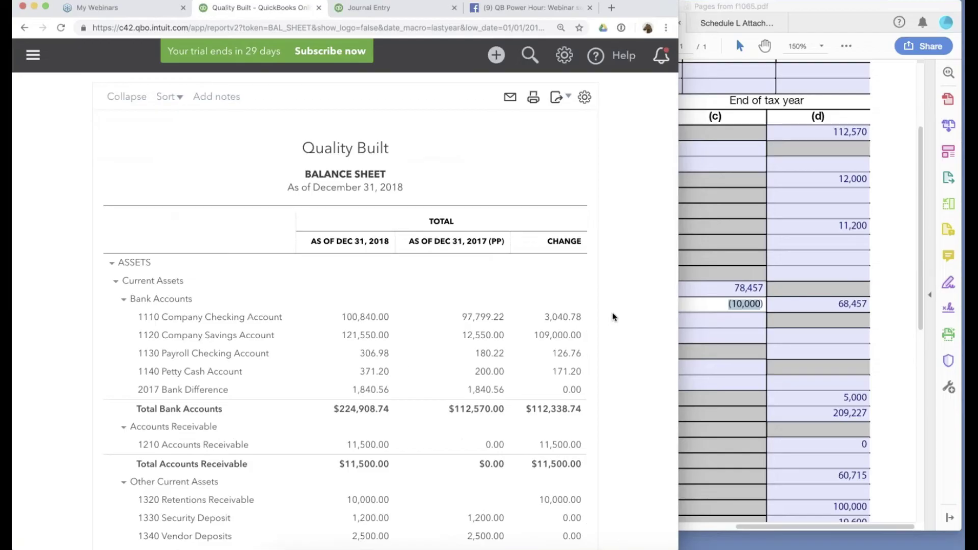
scroll(612, 312, down, 5)
scroll(613, 312, right, 1)
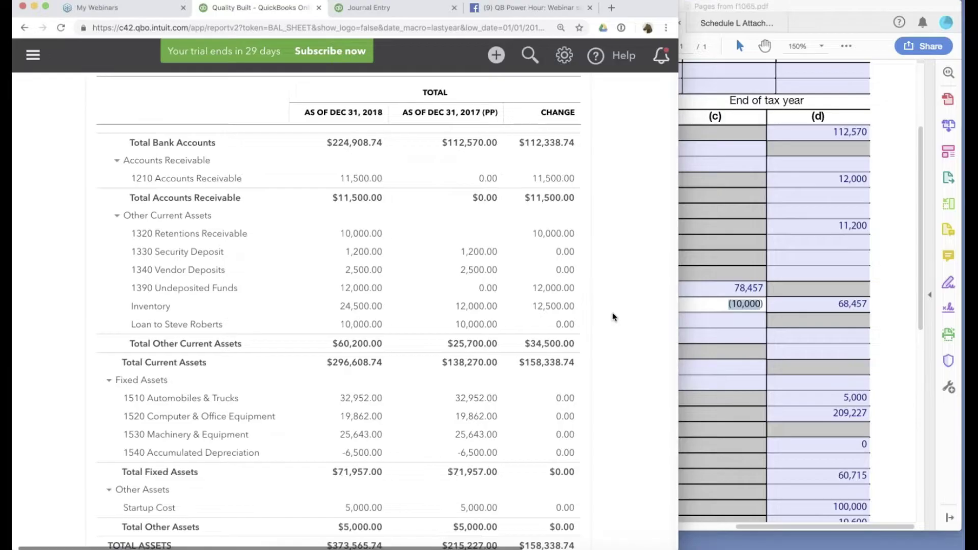
scroll(612, 313, left, 1)
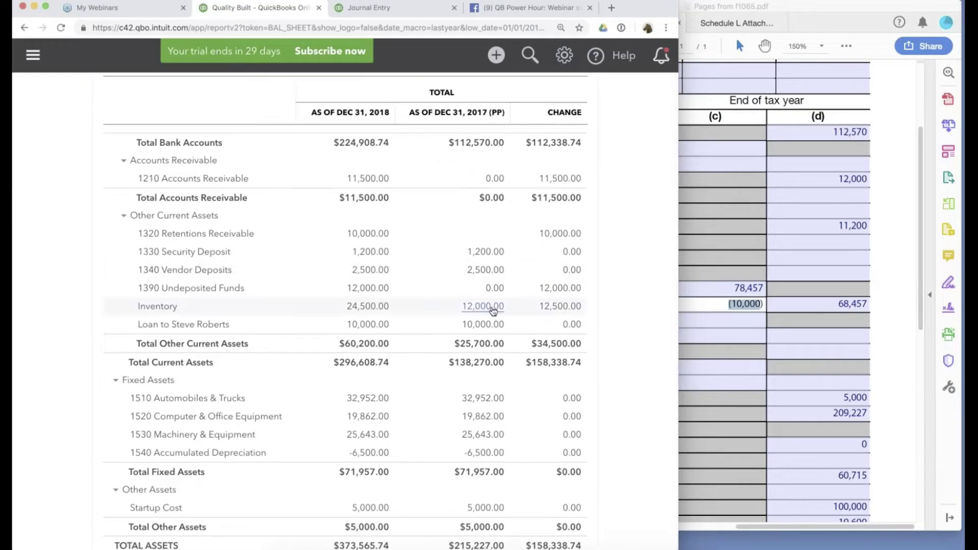
scroll(501, 331, down, 1)
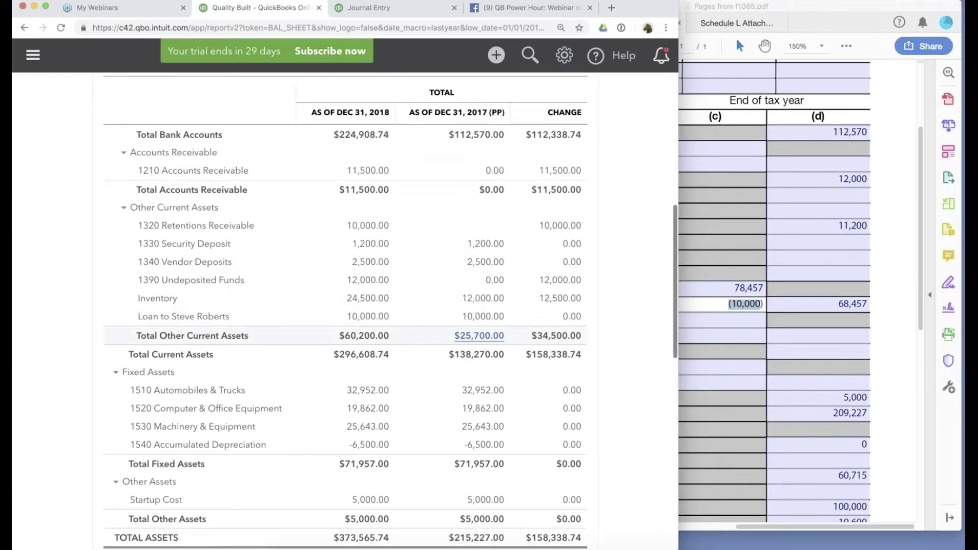
scroll(479, 336, down, 5)
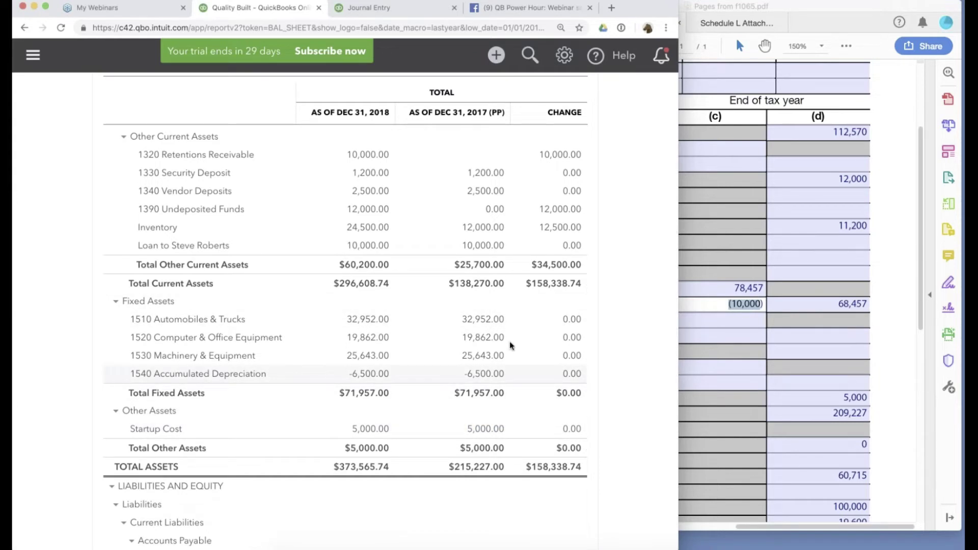
drag(510, 357, 460, 316)
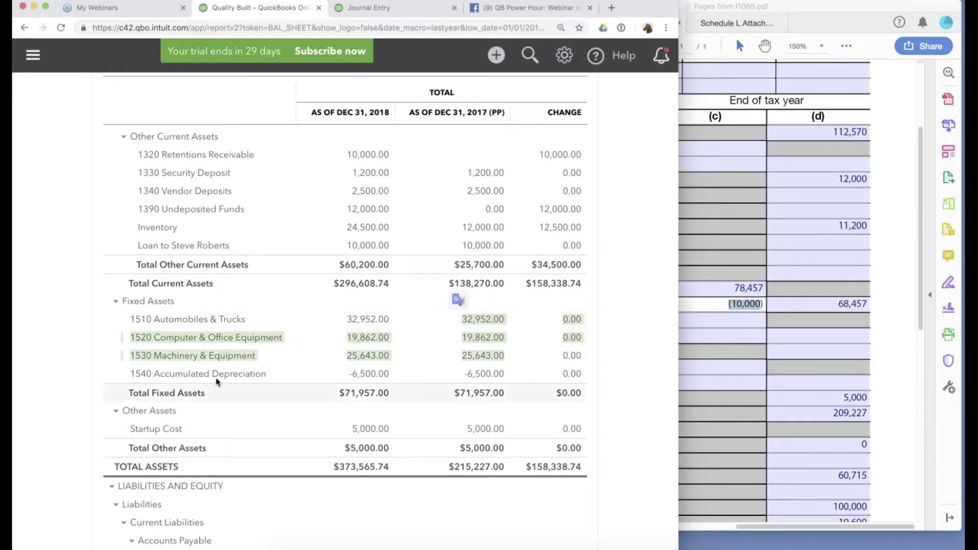
Compare Form 1065's 78,457 depreciable assets and (10,000) accumulated depreciation with QuickBooks.
click(767, 298)
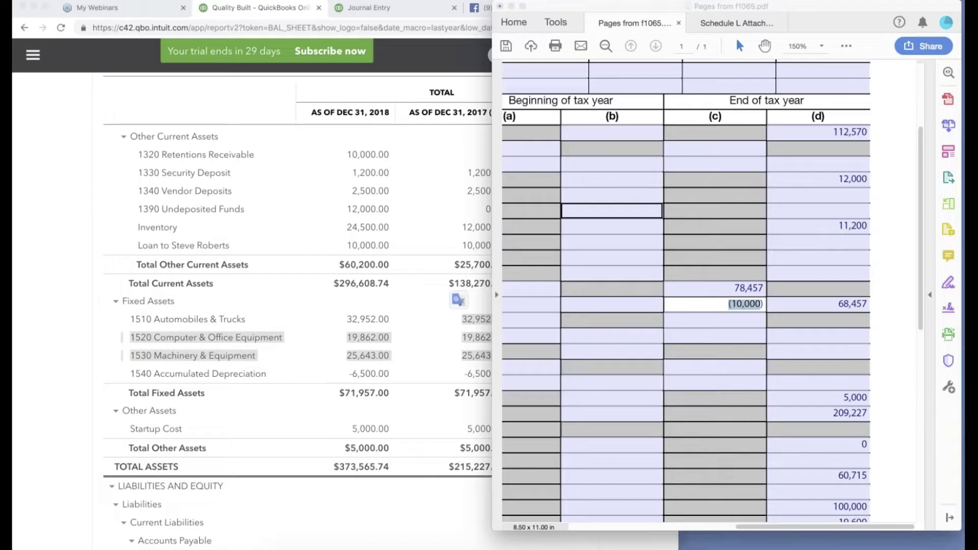
click(774, 288)
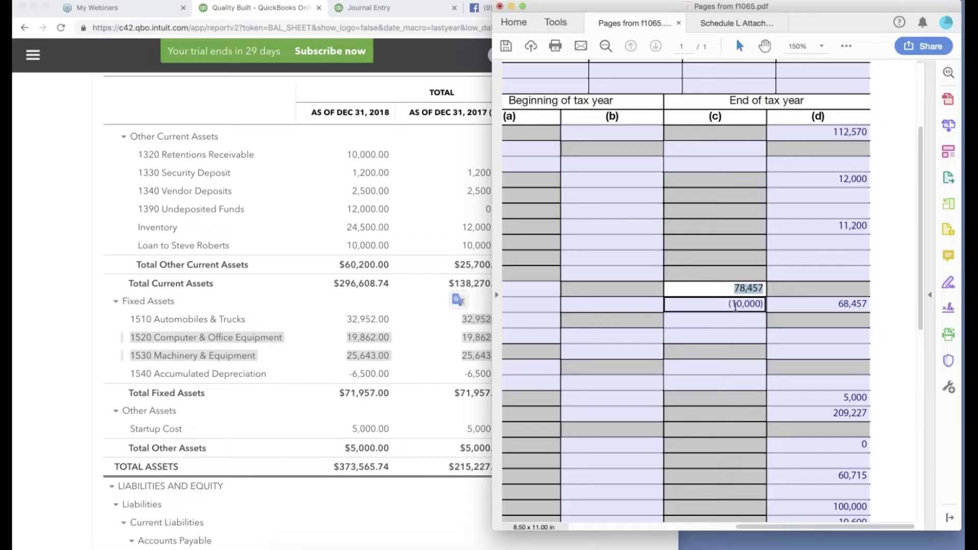
click(735, 305)
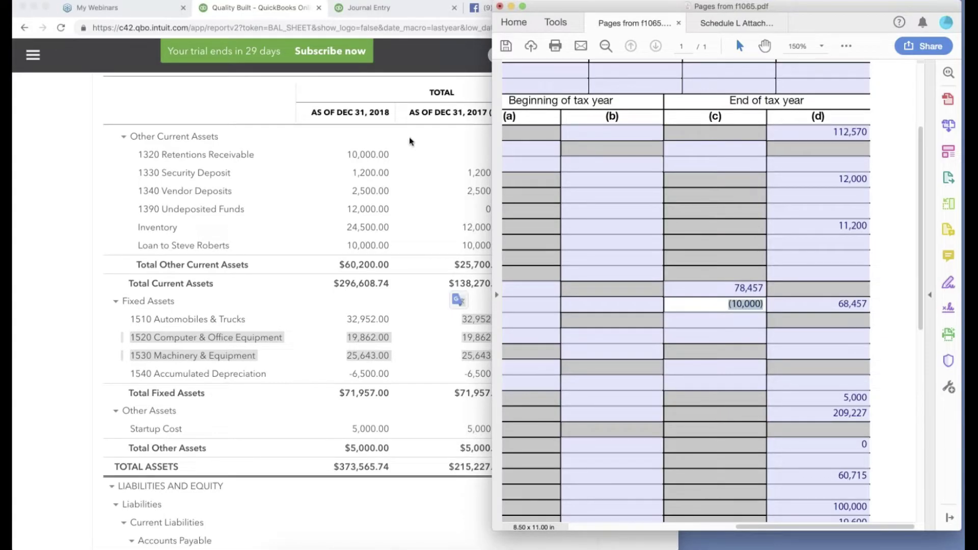
click(344, 99)
Add lines and credit 1540 Accumulated Depreciation 3,500.00 on line 9, checking the balance sheet figure.
key(ctrl+Tab)
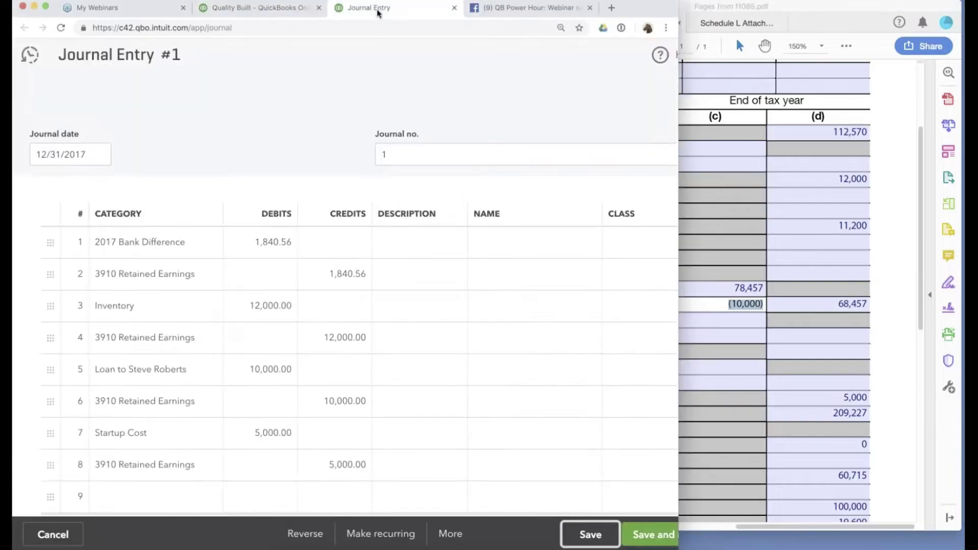
scroll(79, 320, down, 10)
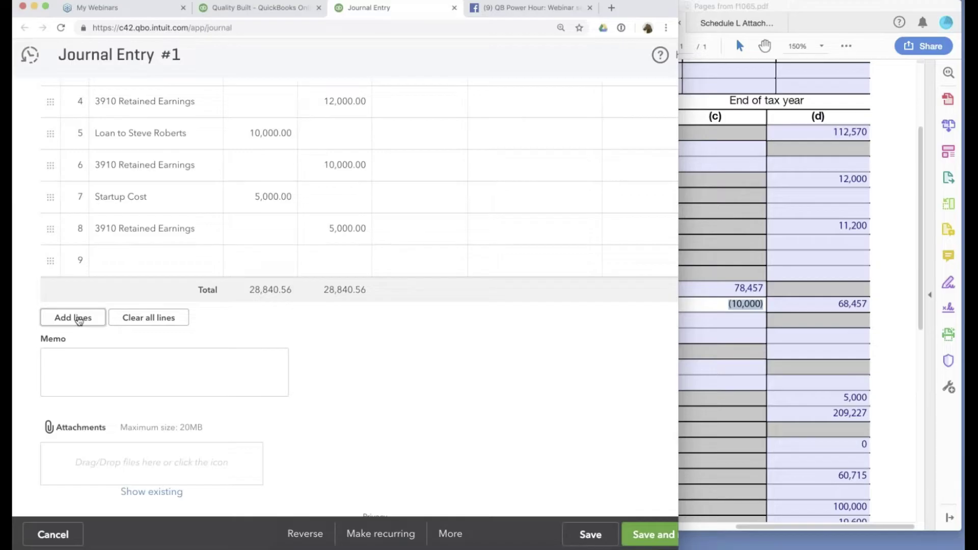
click(79, 320)
click(124, 262)
text(acc)
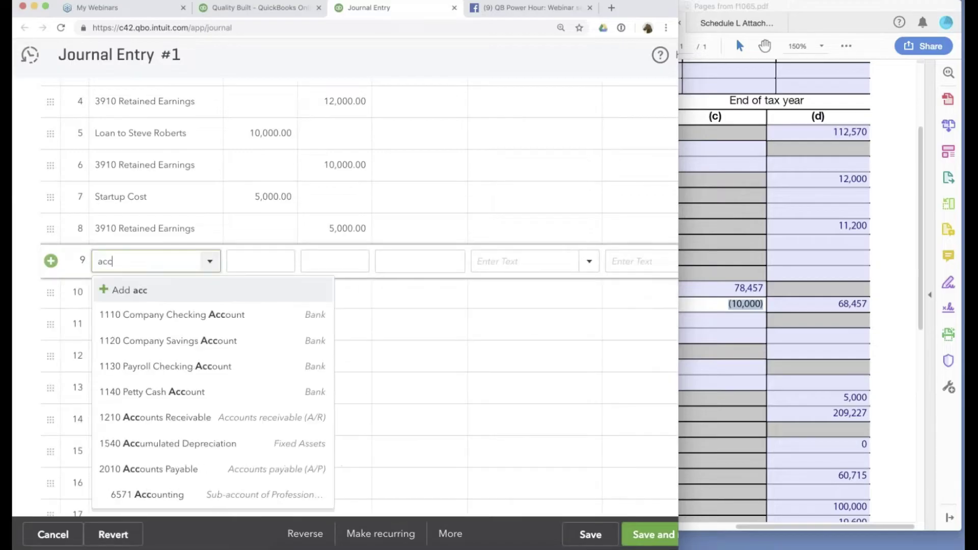
click(210, 437)
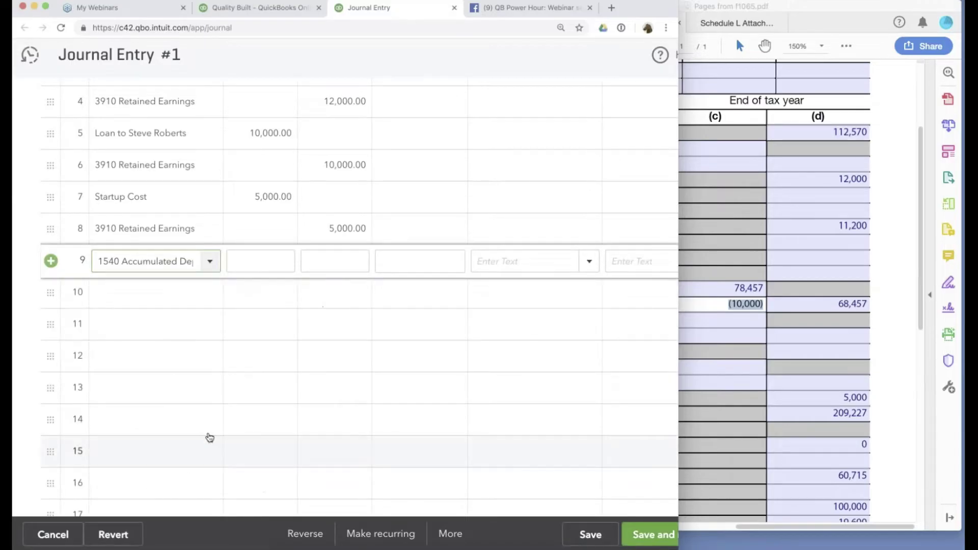
click(338, 262)
scroll(338, 262, up, 1)
scroll(338, 263, up, 1)
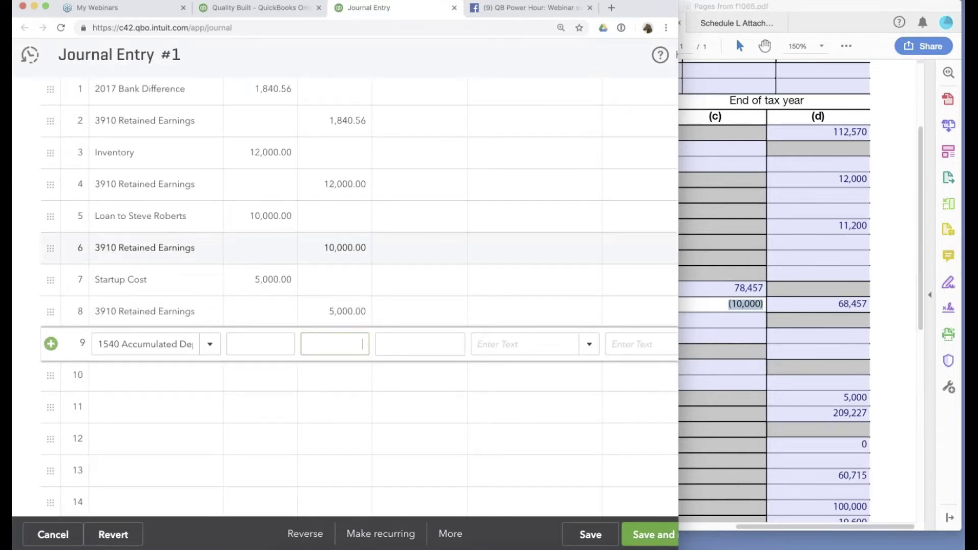
click(274, 6)
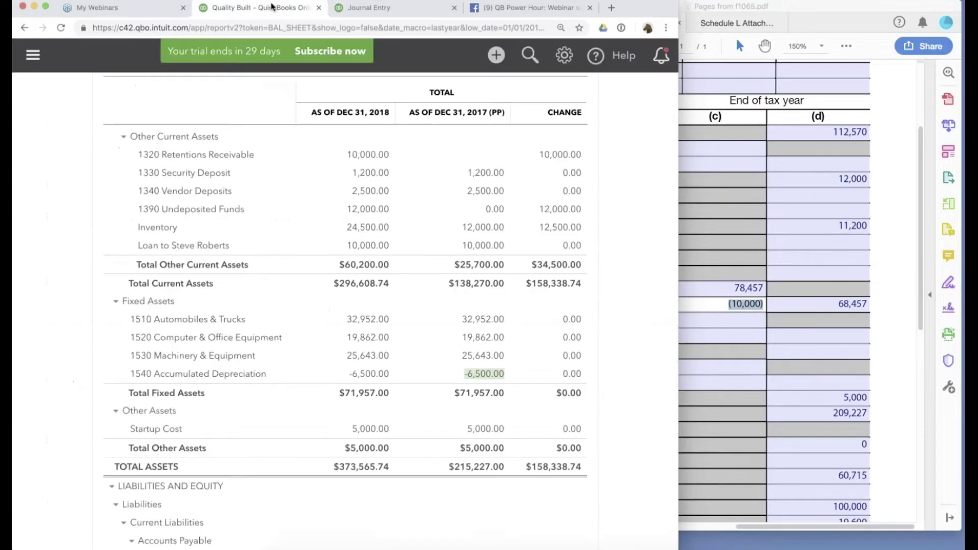
click(369, 7)
click(346, 343)
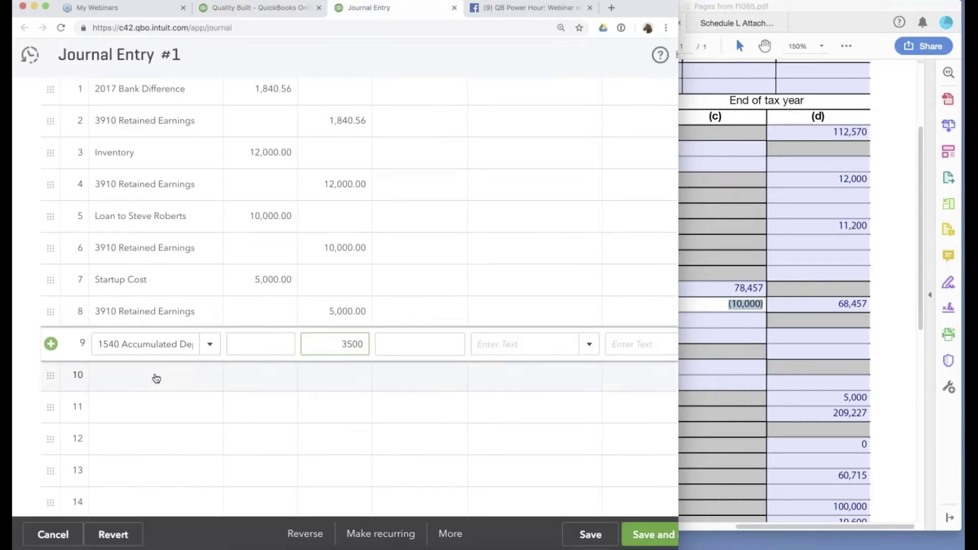
Offset it with 3910 Retained Earnings on line 10 and save the journal entry.
click(75, 372)
text(ret)
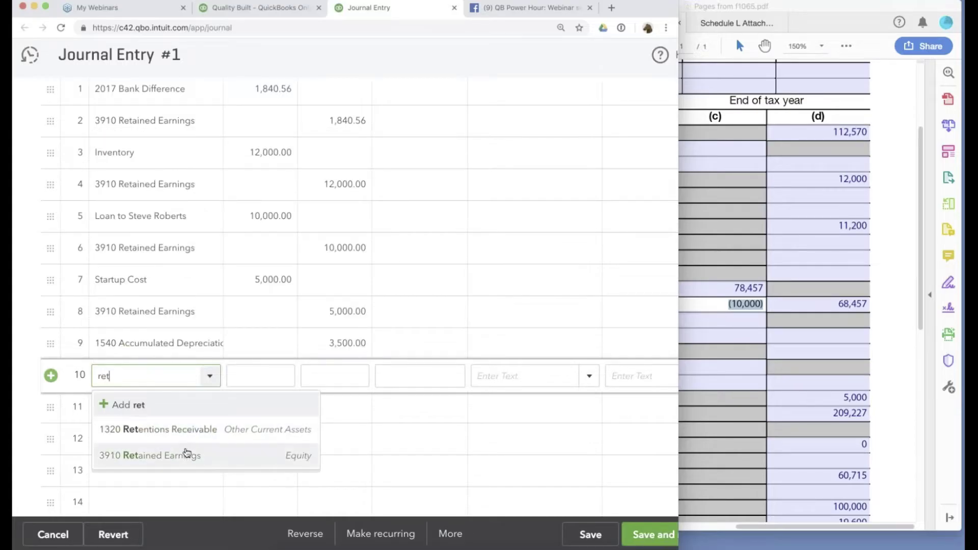
click(188, 454)
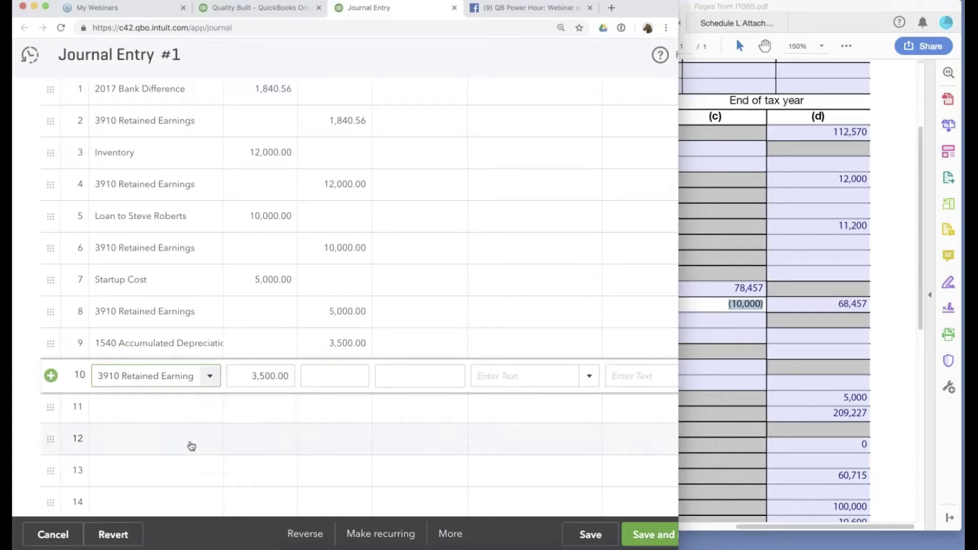
click(588, 536)
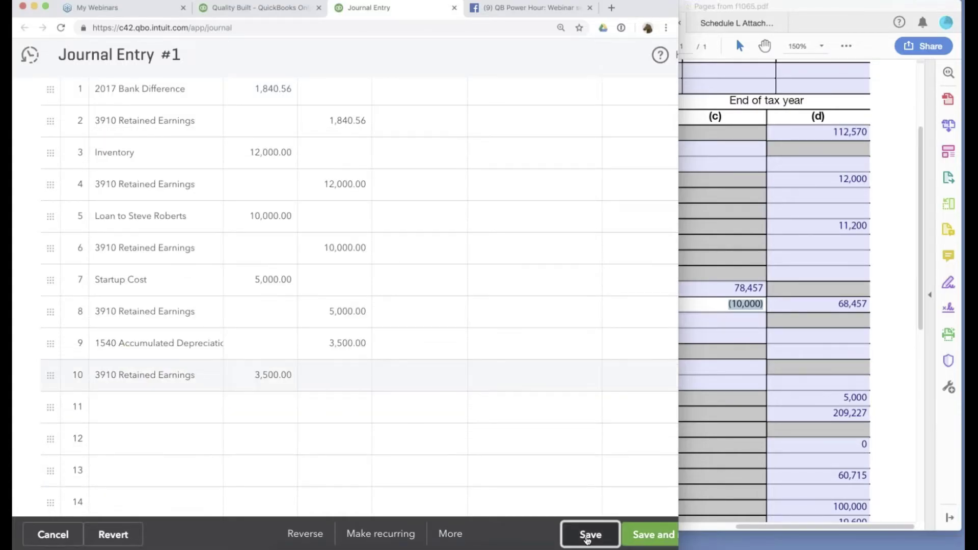
Find the 2017 Total Fixed Assets of $68,457.00 on the balance sheet, then bring Schedule L forward.
click(254, 9)
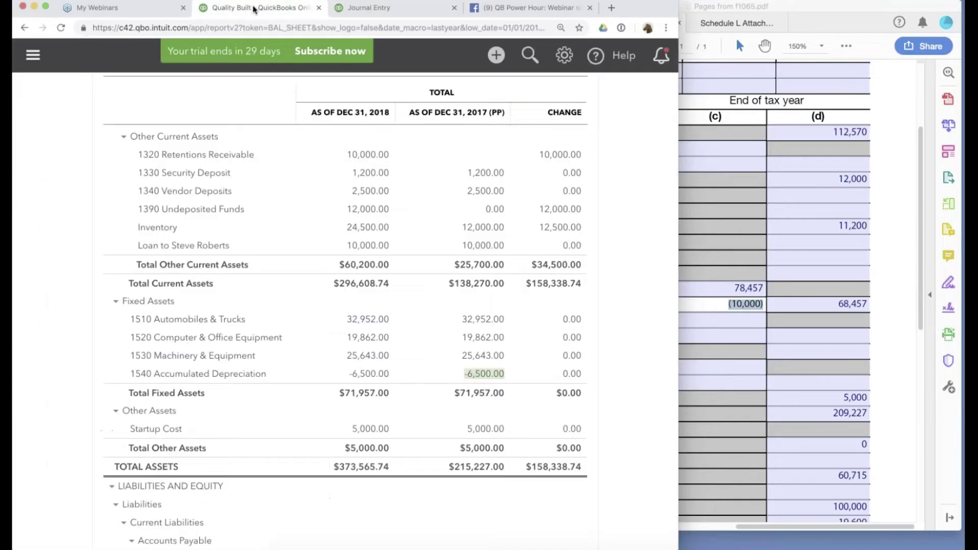
scroll(637, 150, up, 5)
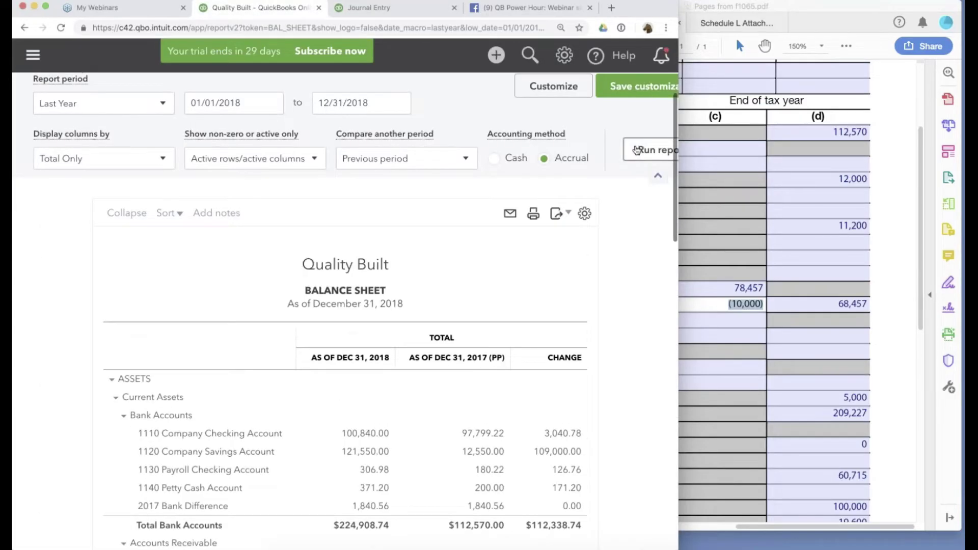
scroll(625, 322, down, 3)
scroll(625, 322, down, 5)
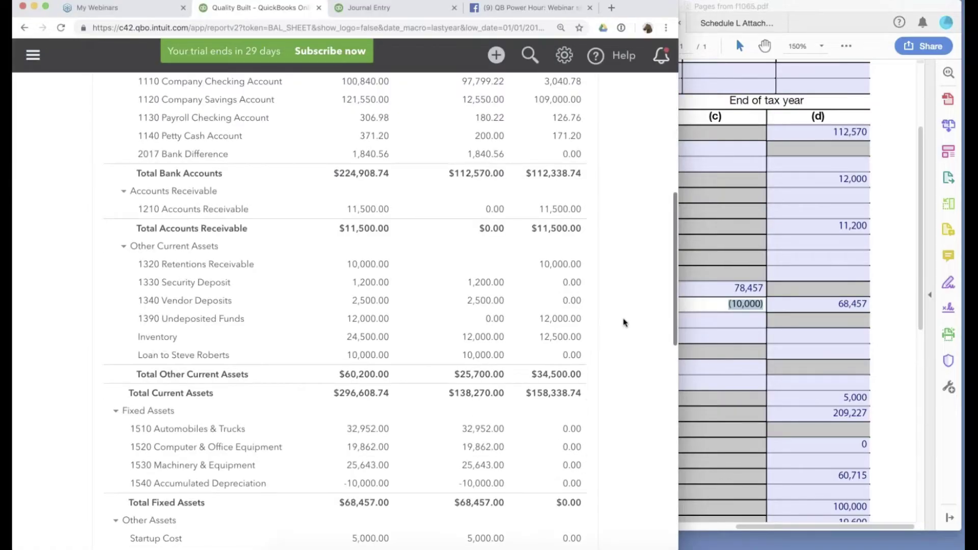
scroll(625, 323, down, 4)
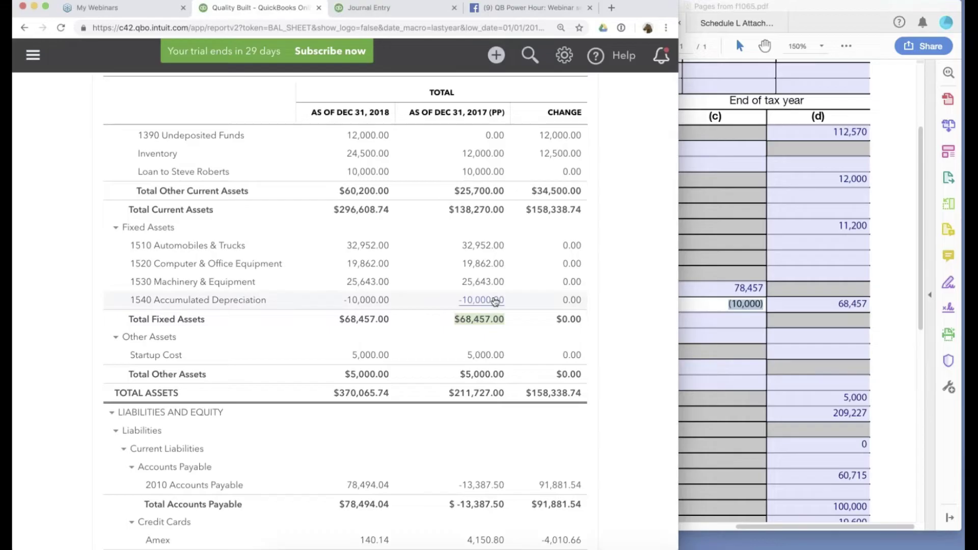
click(836, 306)
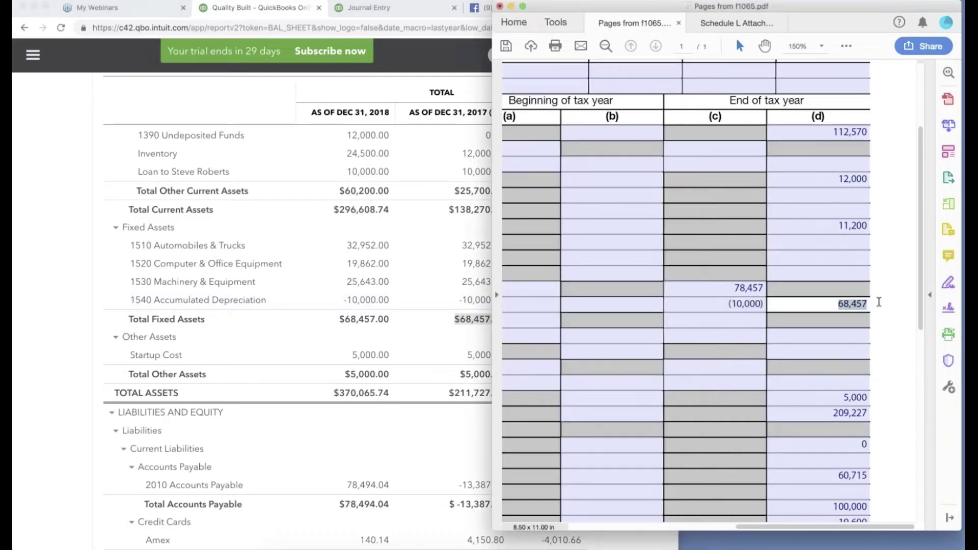
click(434, 341)
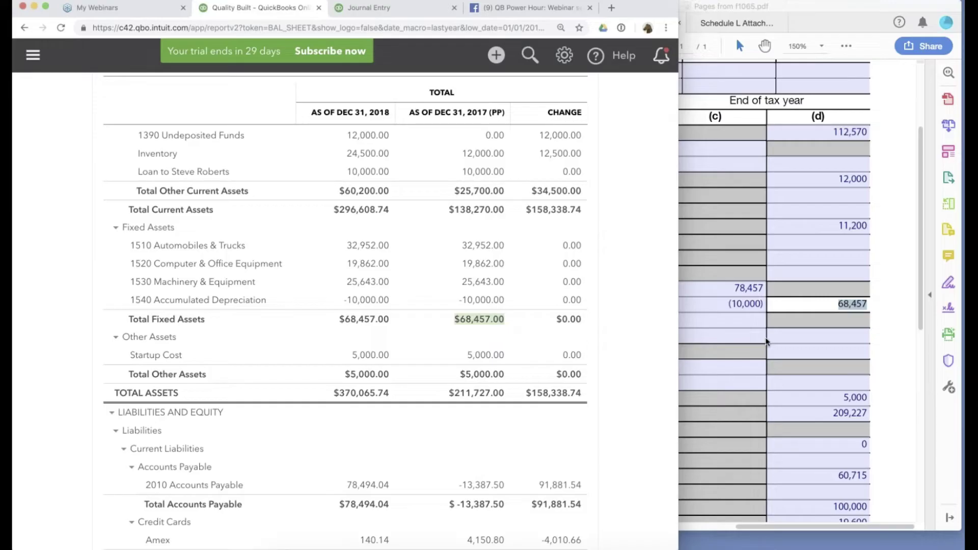
scroll(614, 326, up, 5)
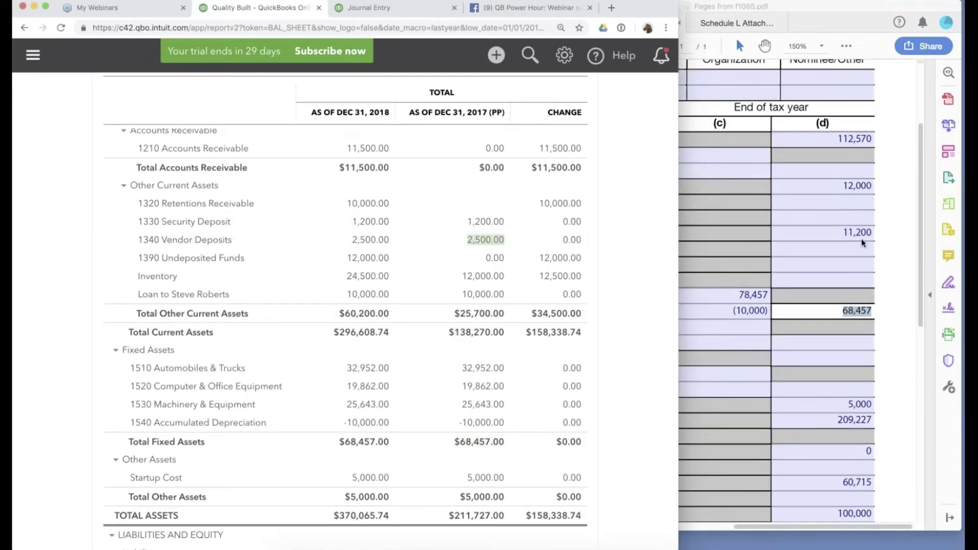
click(862, 239)
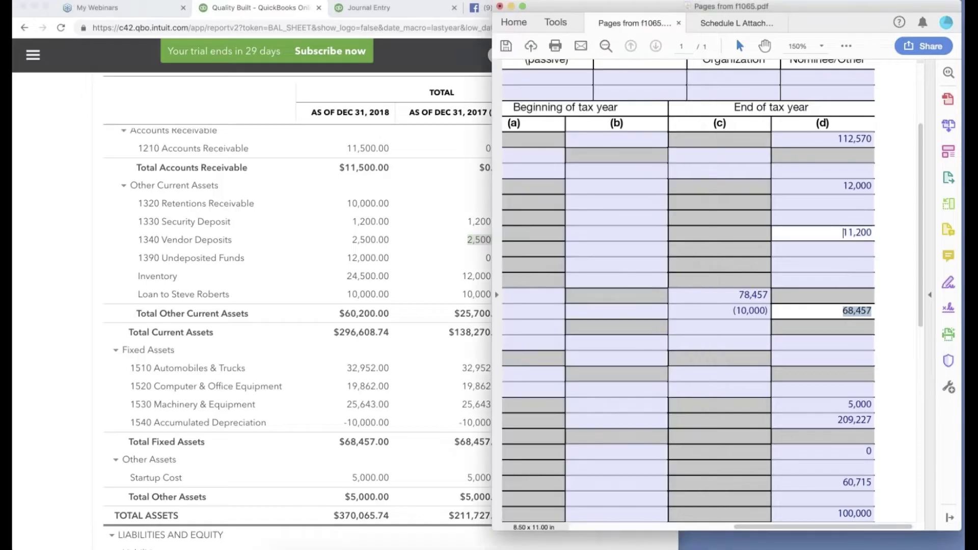
scroll(787, 256, down, 5)
scroll(794, 253, up, 6)
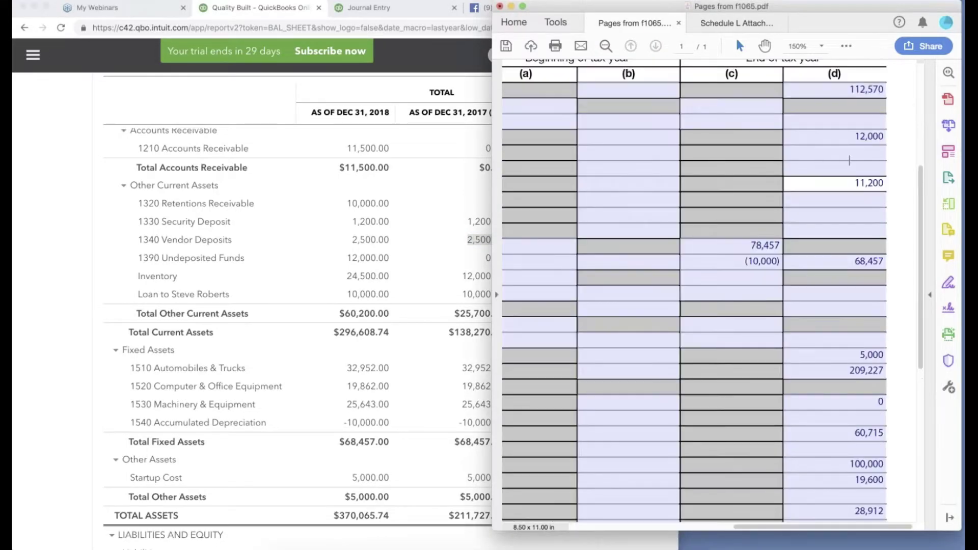
scroll(805, 250, down, 1)
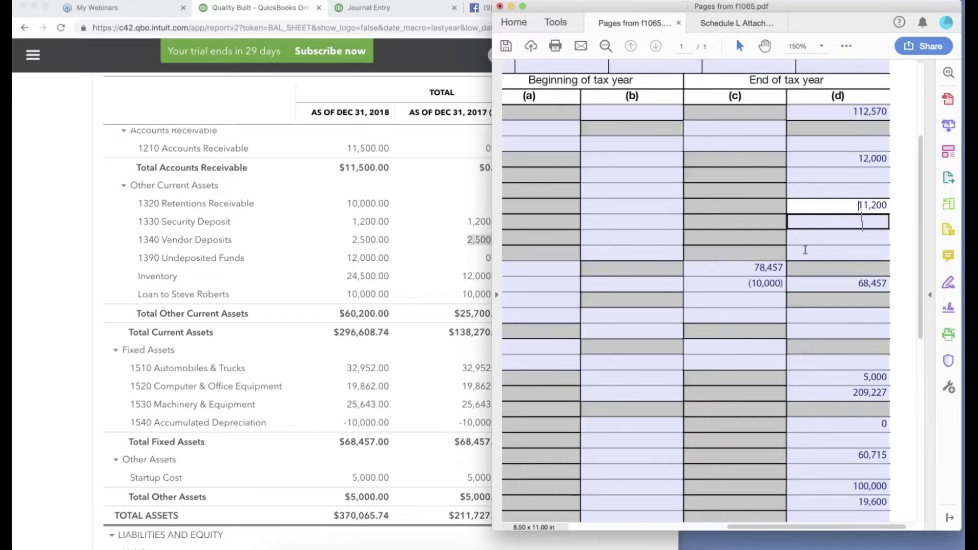
scroll(805, 250, down, 1)
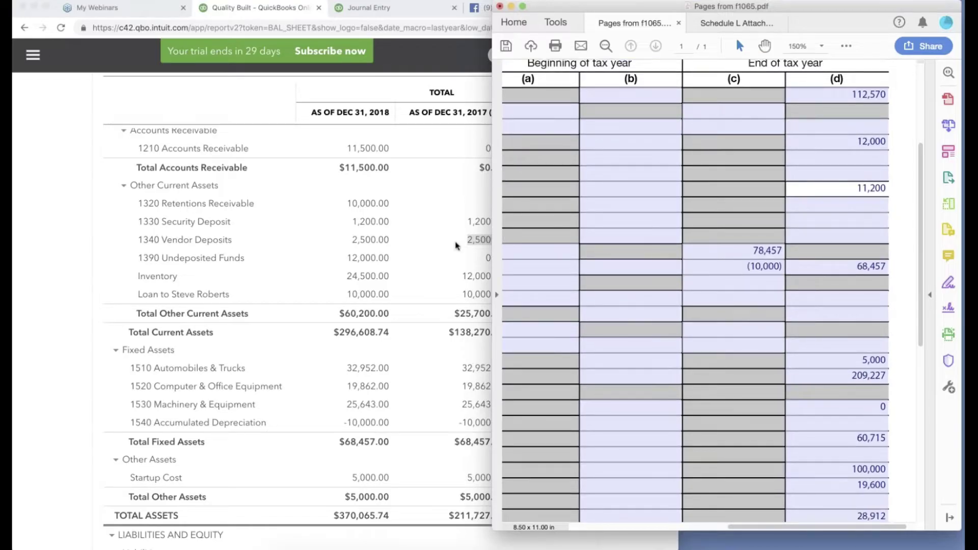
Credit 1340 Vendor Deposits 2,500 on line 11 of the journal entry.
click(367, 9)
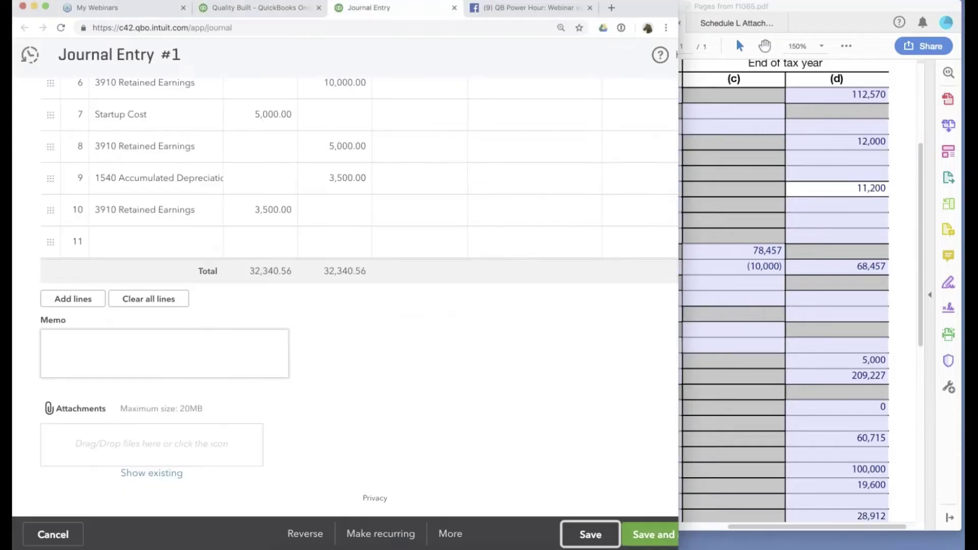
click(119, 255)
text(vernd)
key(BackSpace)
key(BackSpace)
key(BackSpace)
key(BackSpace)
key(BackSpace)
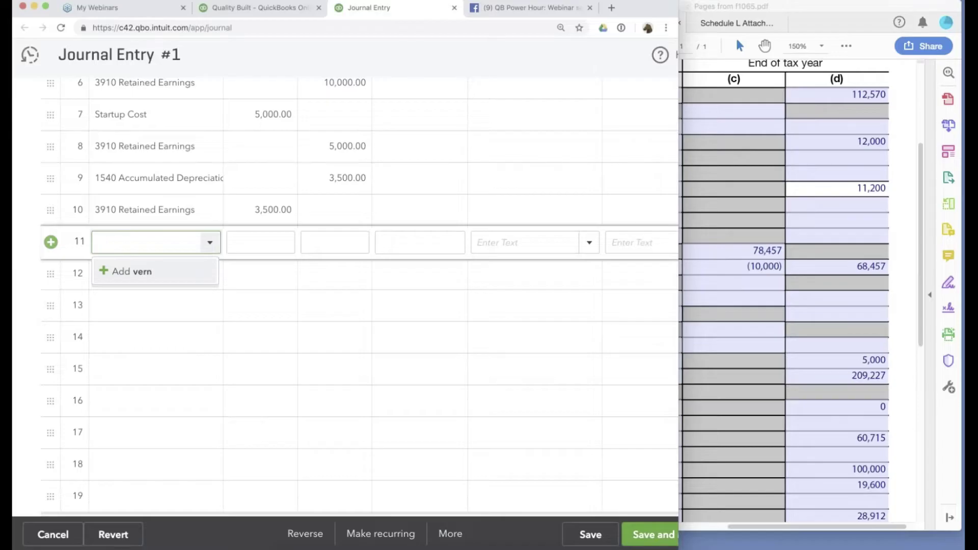
text(vend)
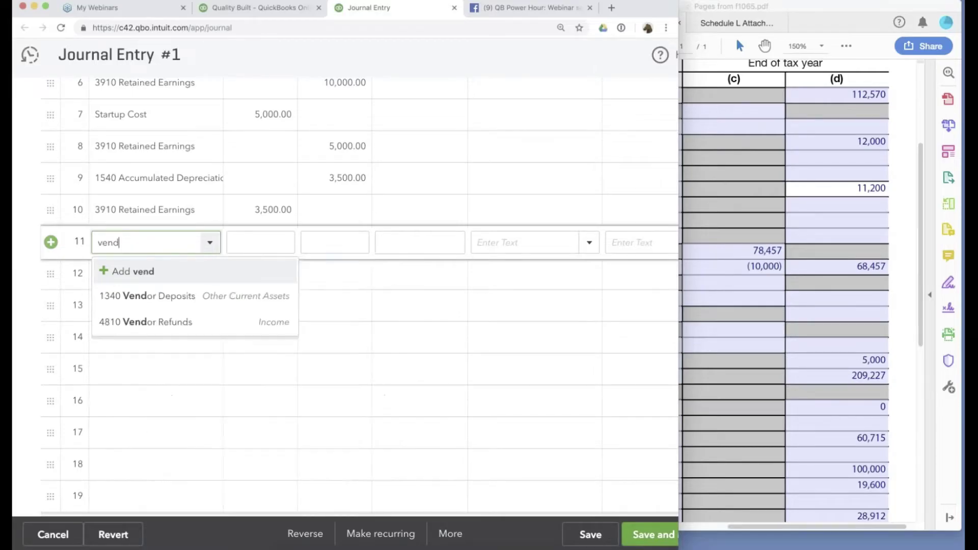
click(153, 295)
click(344, 238)
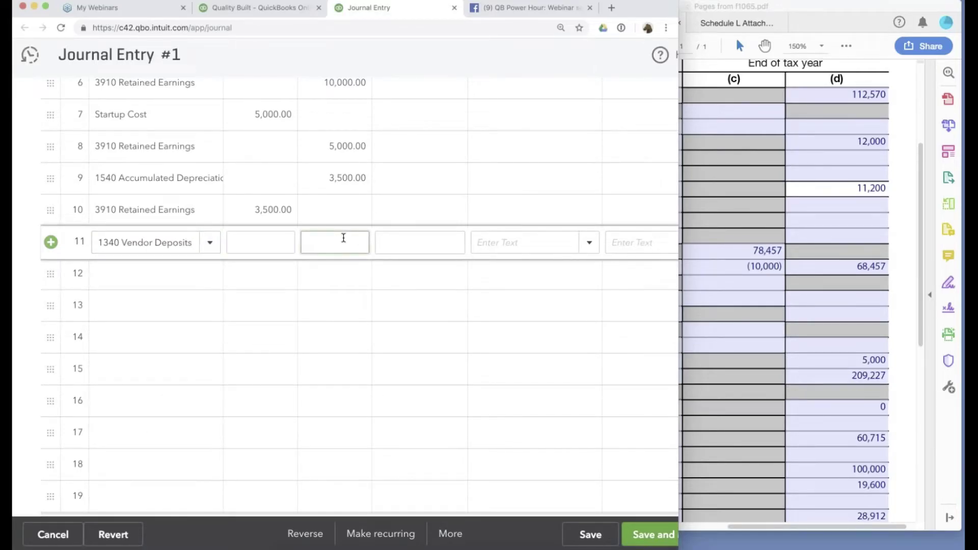
text(3)
key(BackSpace)
text(2500)
Debit 3910 Retained Earnings on line 12 and save the 12/31/2017 entry.
click(214, 285)
text(ret)
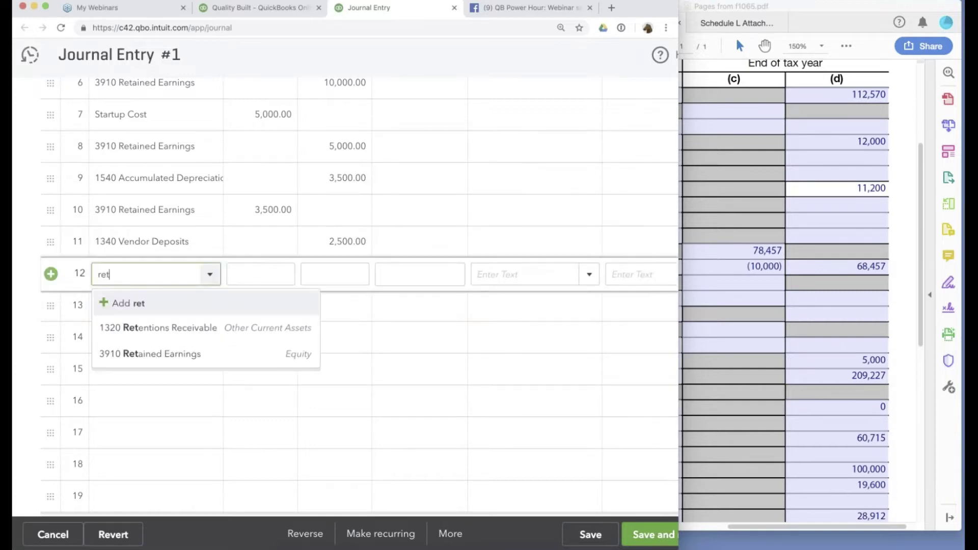
click(153, 353)
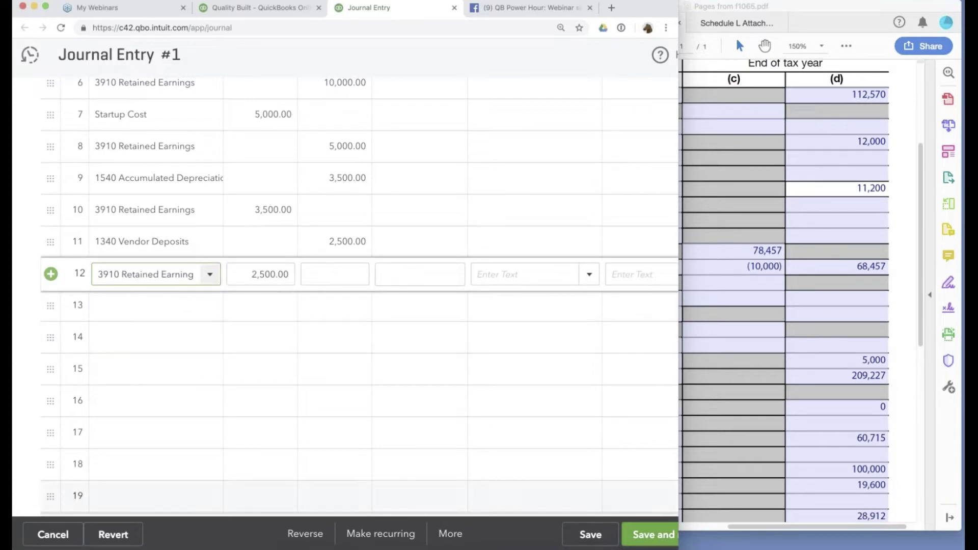
click(599, 541)
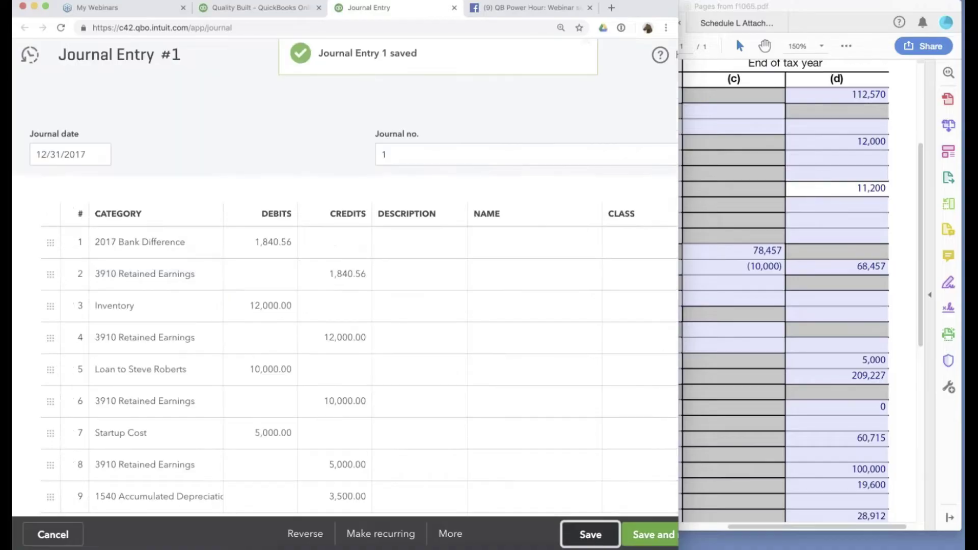
click(85, 154)
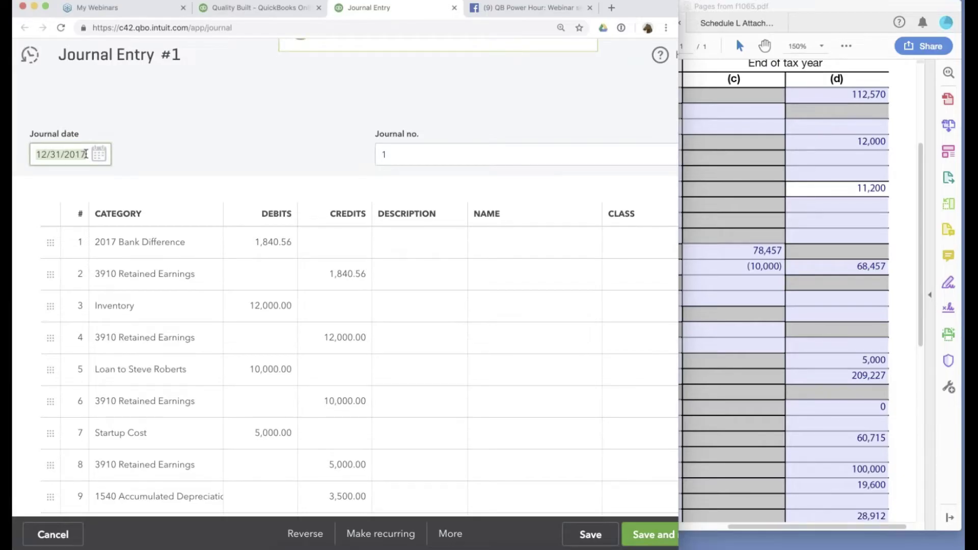
click(590, 534)
On the balance sheet, confirm 2017 Vendor Deposits at 0.00 and highlight total assets of $209,227.00.
click(245, 9)
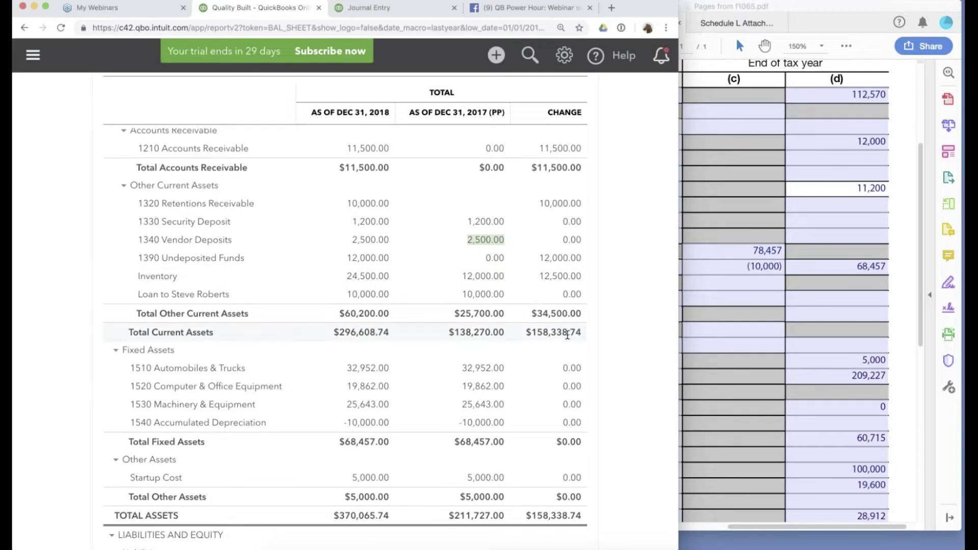
scroll(567, 335, down, 1)
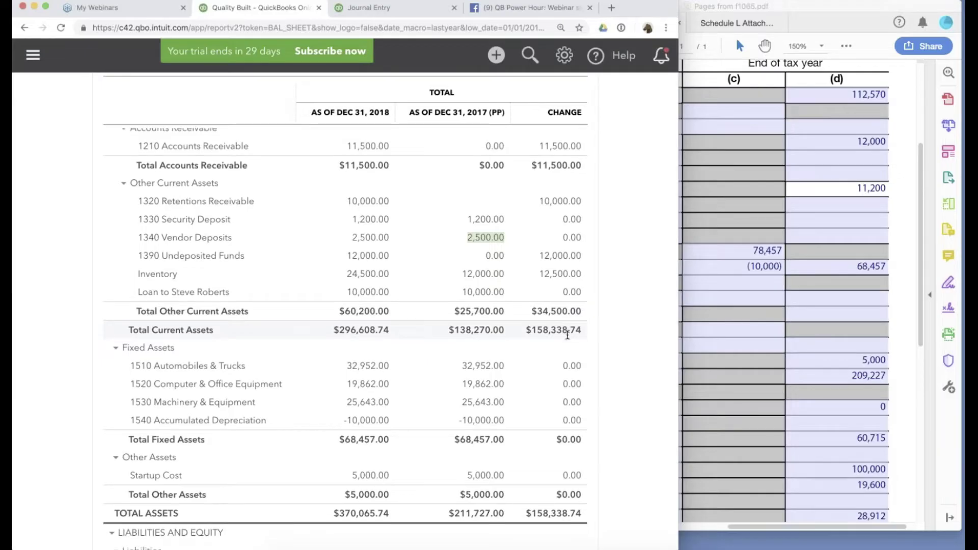
scroll(567, 335, down, 3)
scroll(616, 366, up, 3)
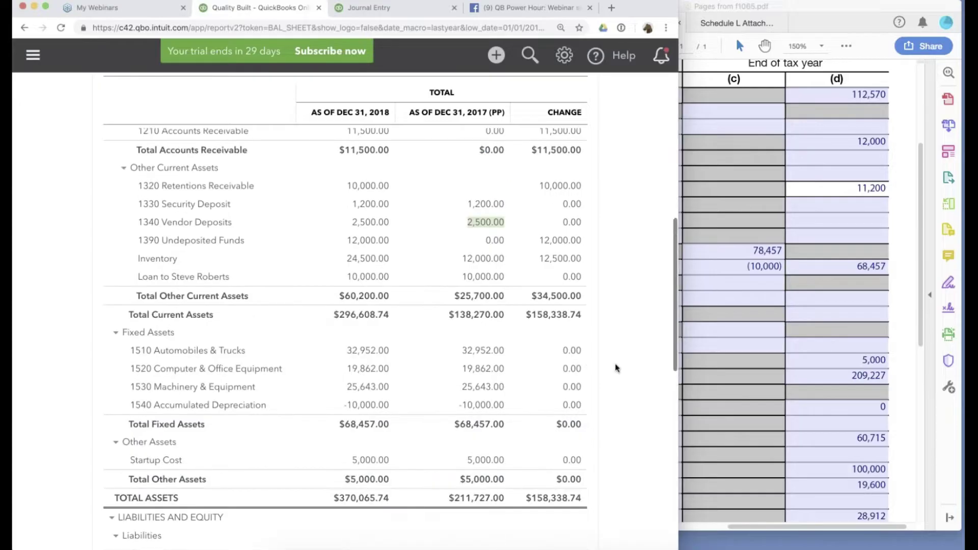
scroll(616, 363, up, 10)
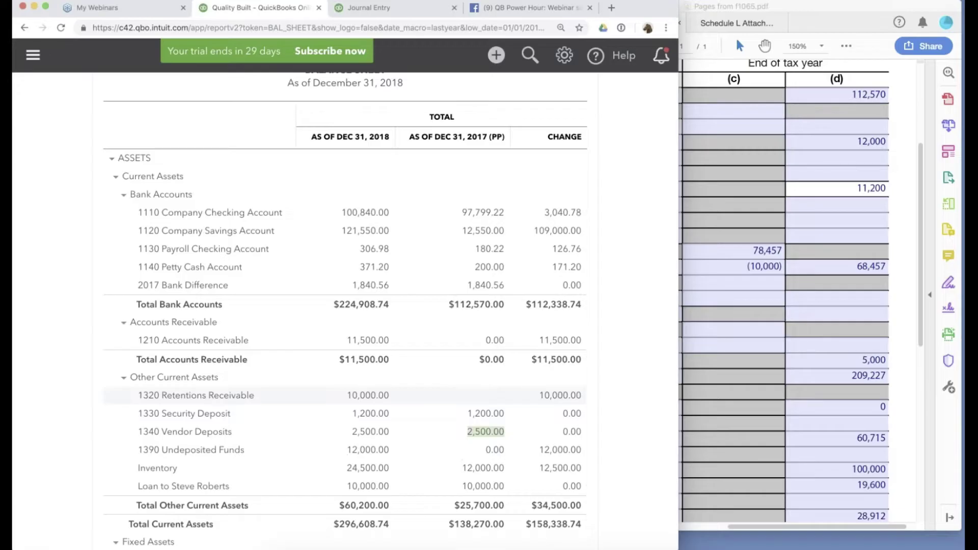
scroll(616, 366, down, 5)
scroll(633, 370, down, 1)
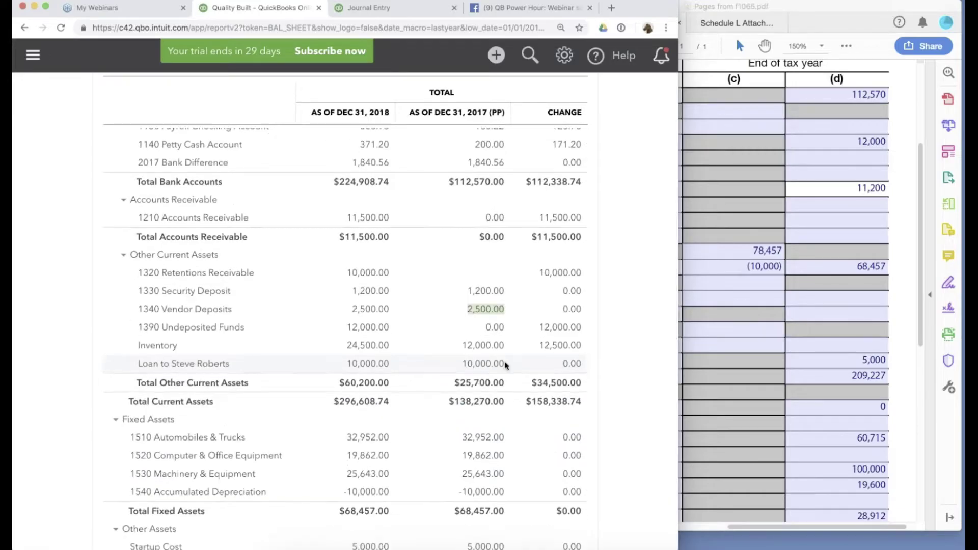
scroll(633, 370, down, 1)
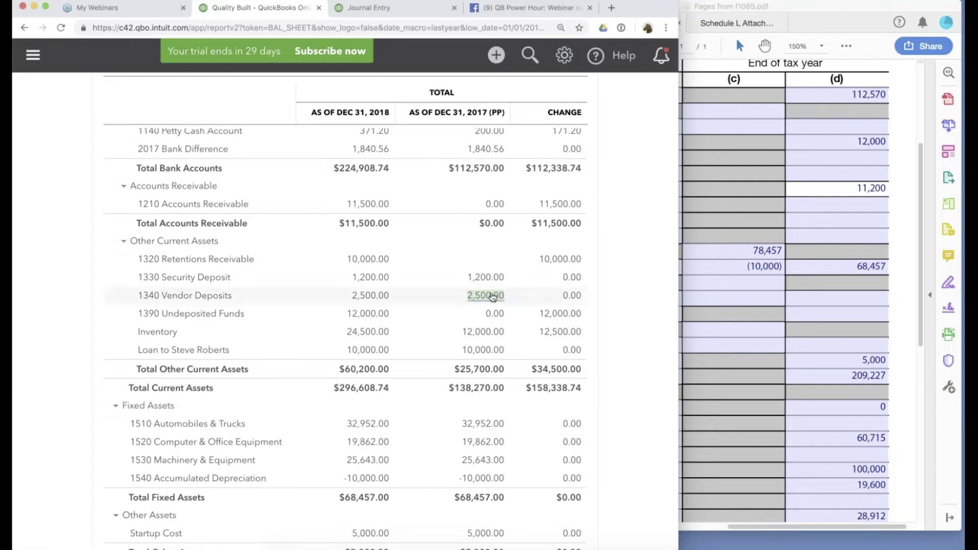
scroll(530, 131, up, 1)
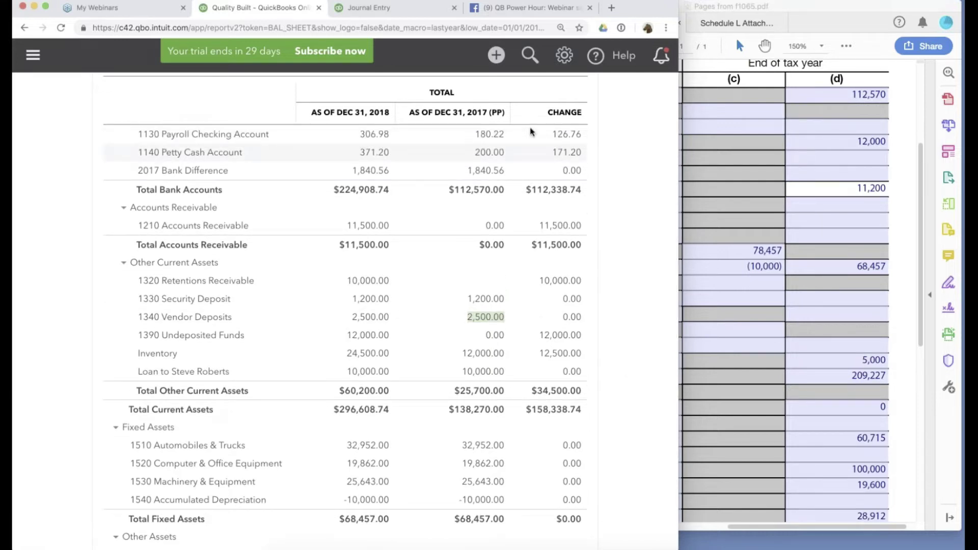
scroll(586, 132, up, 10)
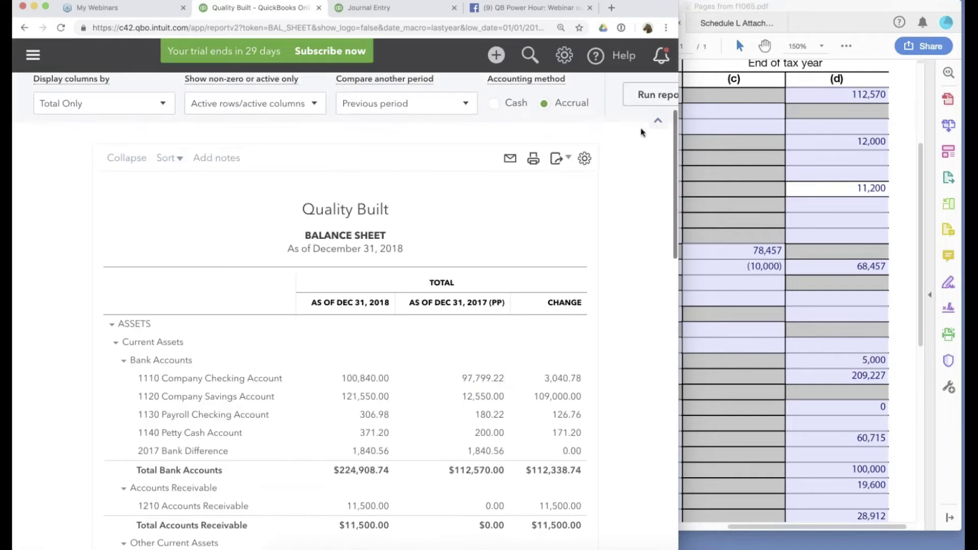
scroll(640, 219, down, 5)
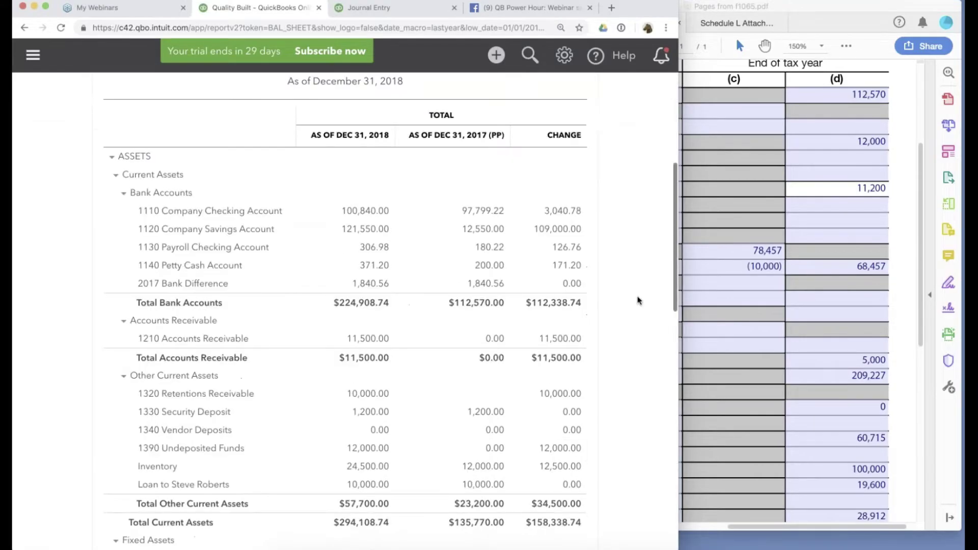
scroll(640, 300, down, 8)
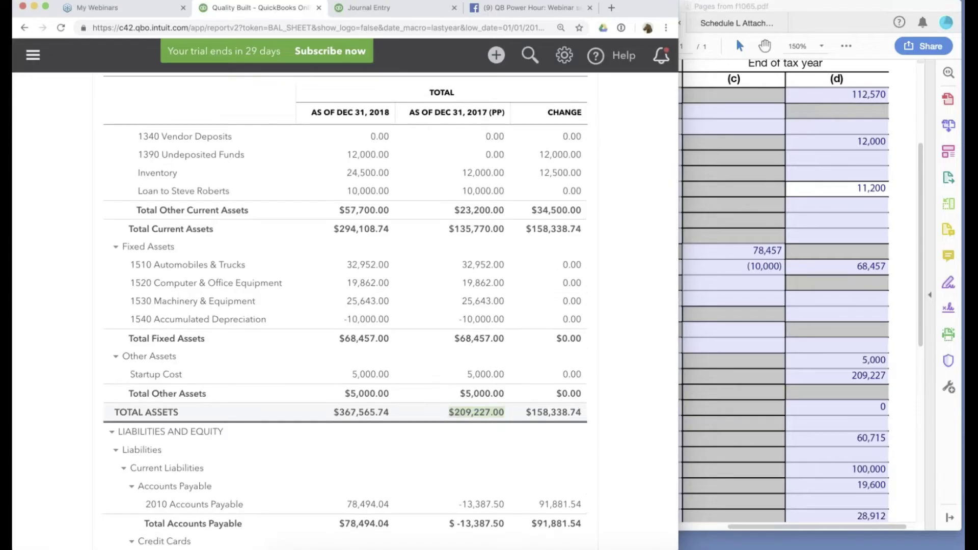
double_click(482, 414)
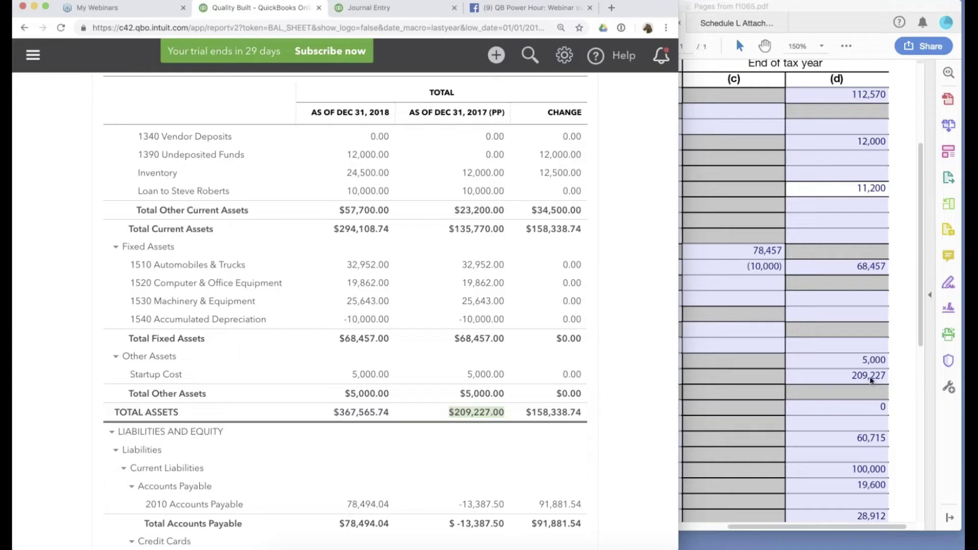
Compare Schedule L's 209,227 total assets with the balance sheet's 2017 figures.
click(871, 380)
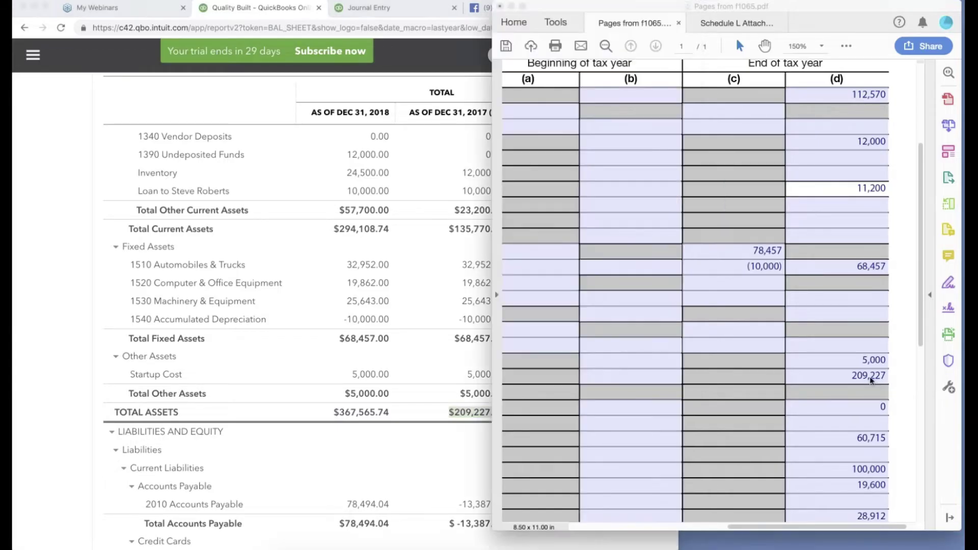
click(890, 377)
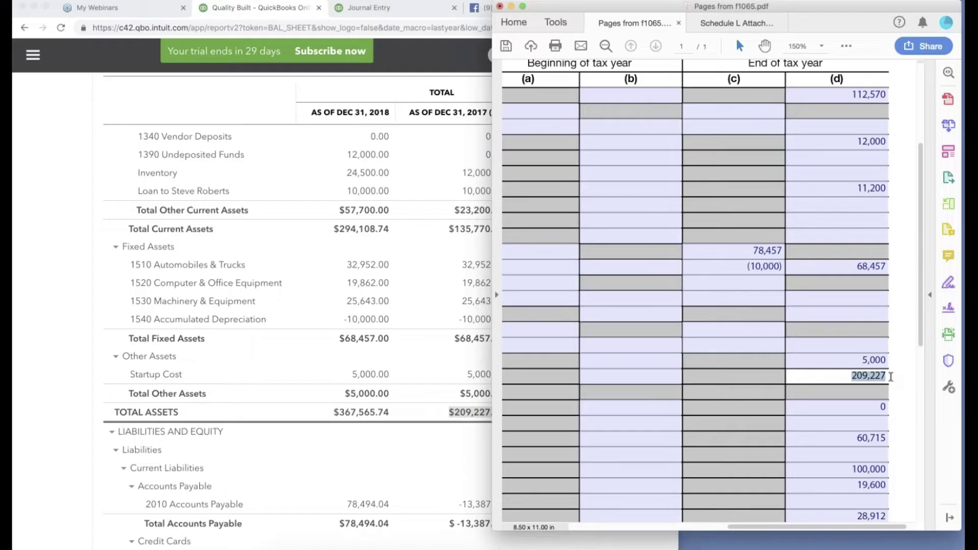
click(482, 462)
scroll(481, 466, up, 3)
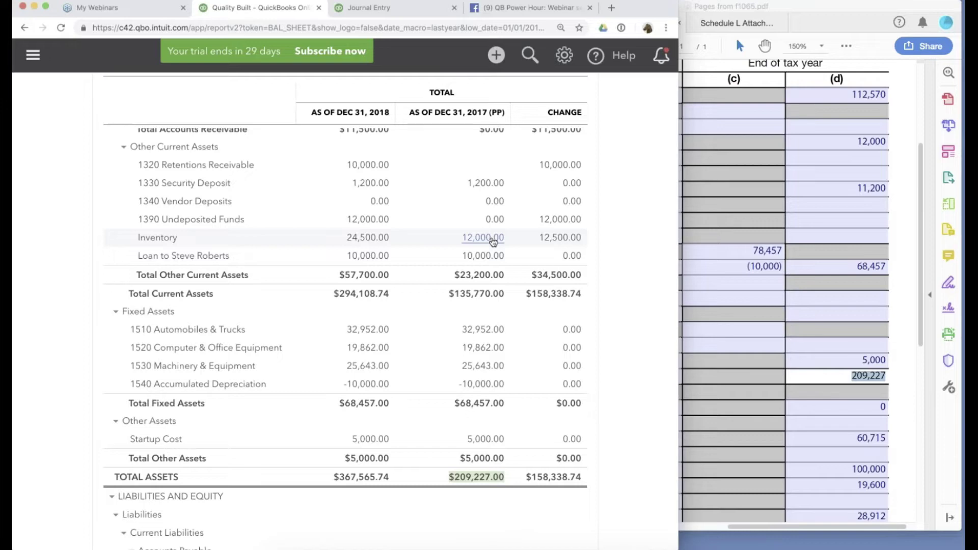
scroll(494, 242, up, 6)
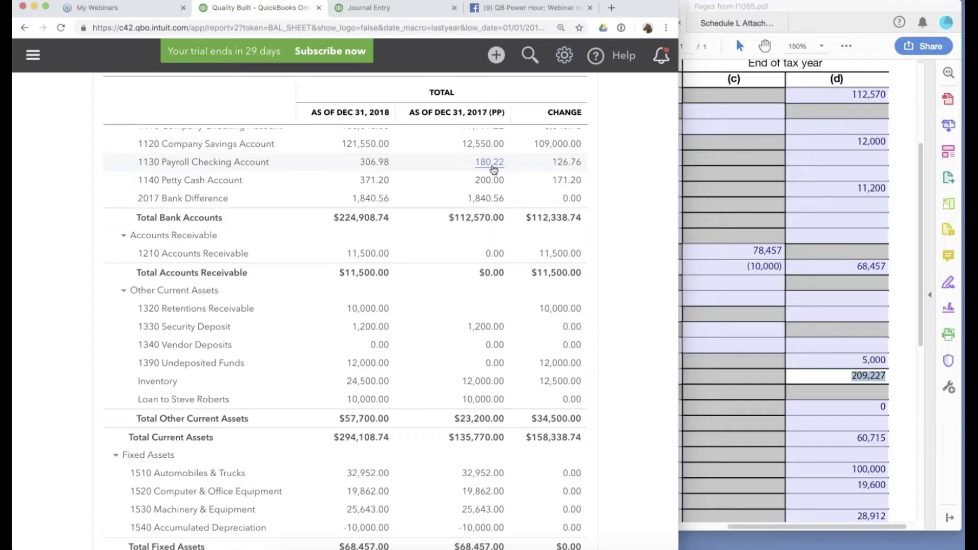
scroll(641, 437, down, 3)
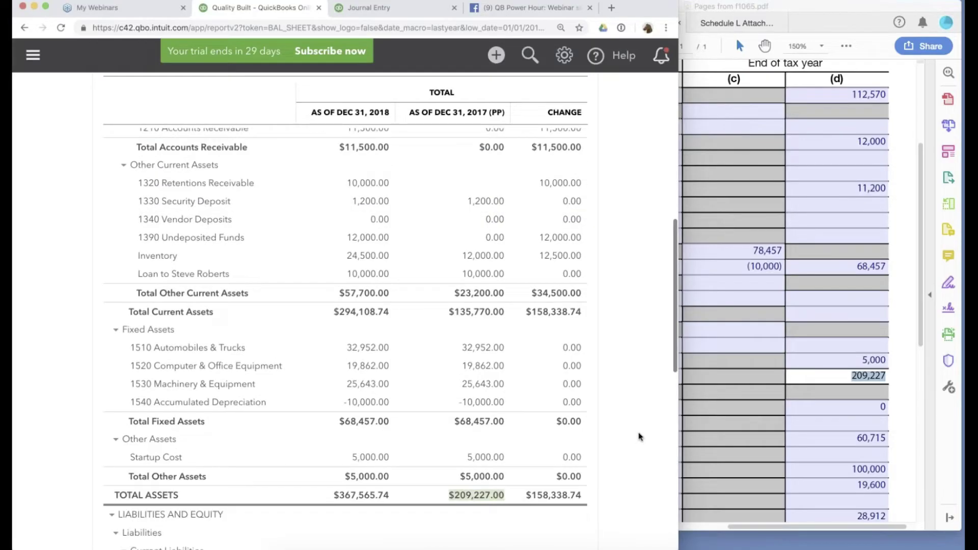
scroll(641, 436, down, 9)
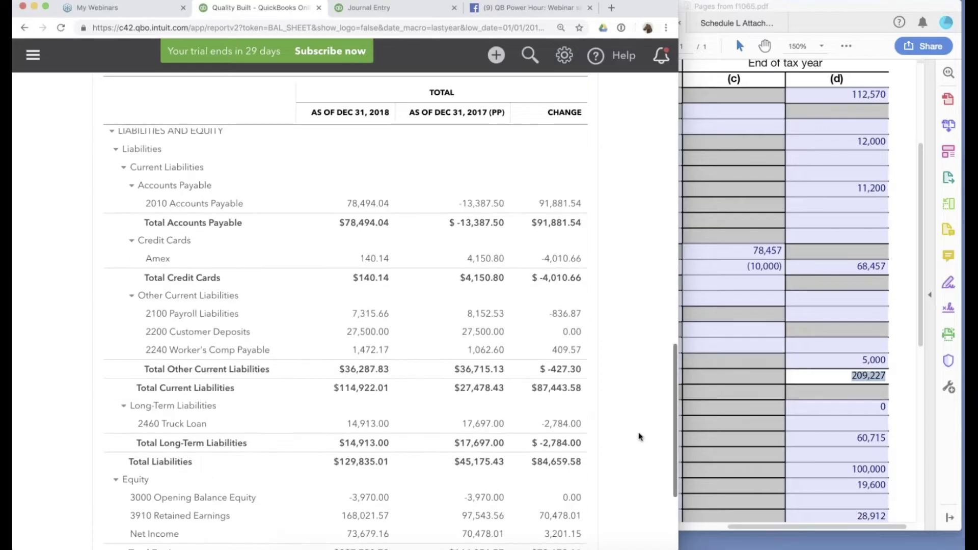
scroll(641, 437, down, 1)
scroll(639, 436, down, 1)
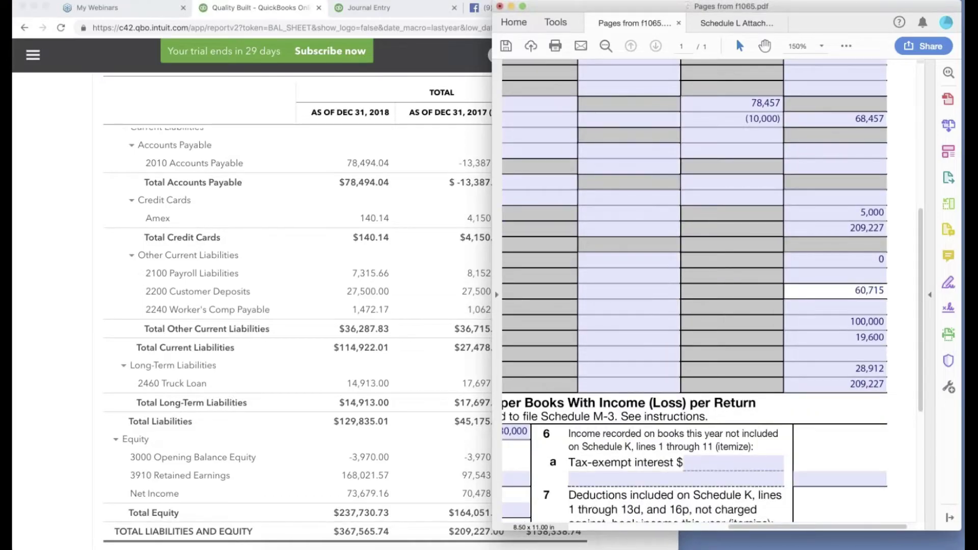
Zoom the Schedule L form out to compare more rows, then return to Journal Entry #1.
key(super+minus)
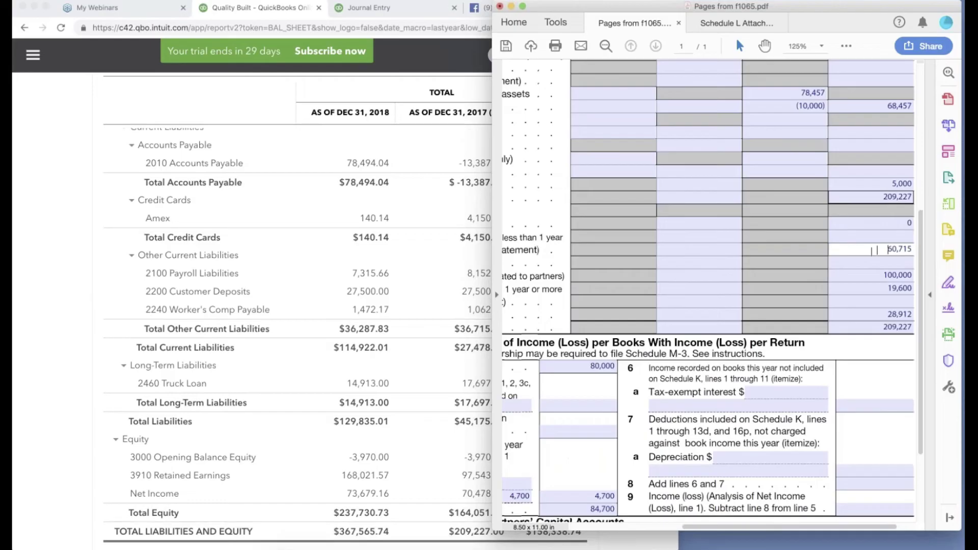
scroll(813, 60, left, 2)
key(super+minus)
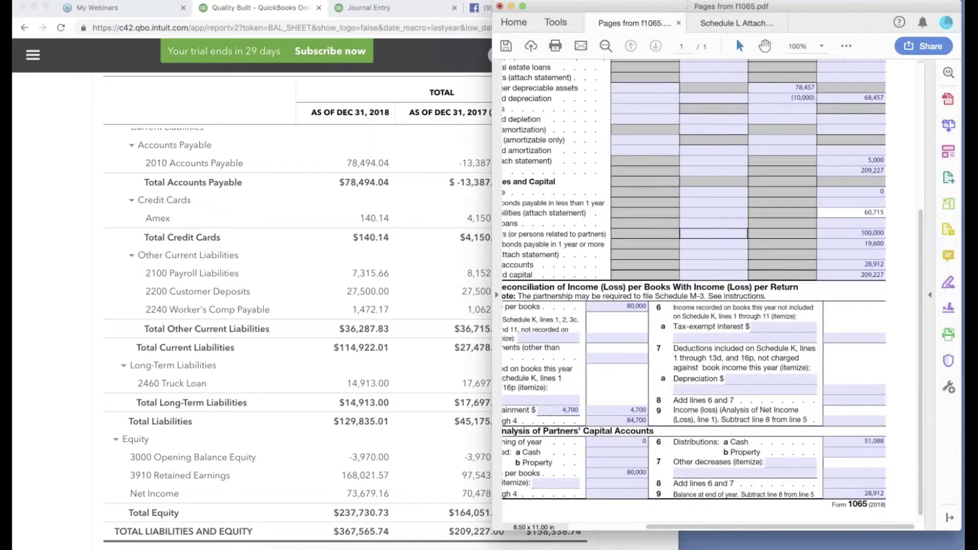
scroll(868, 272, up, 3)
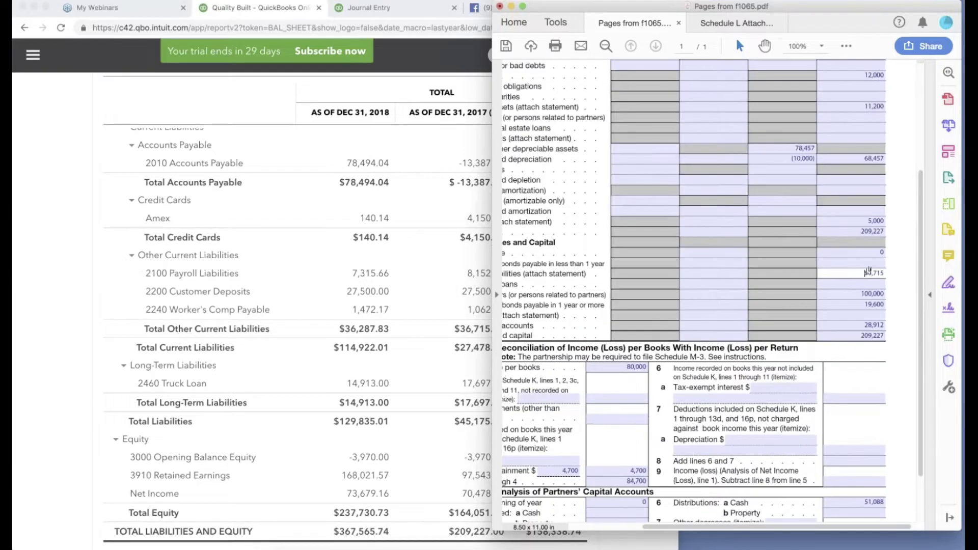
scroll(869, 272, left, 3)
scroll(869, 272, up, 1)
scroll(812, 281, right, 3)
scroll(811, 280, down, 1)
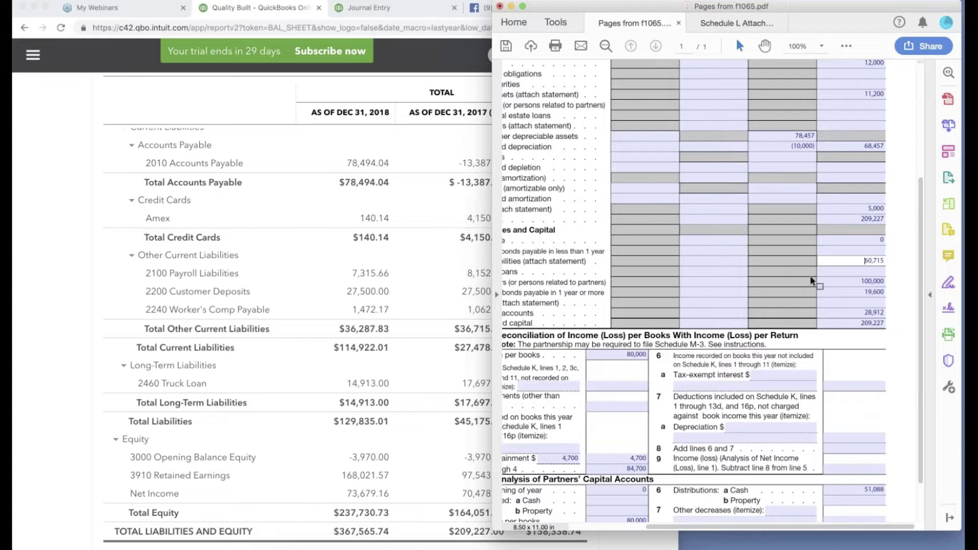
key(shift+Tab)
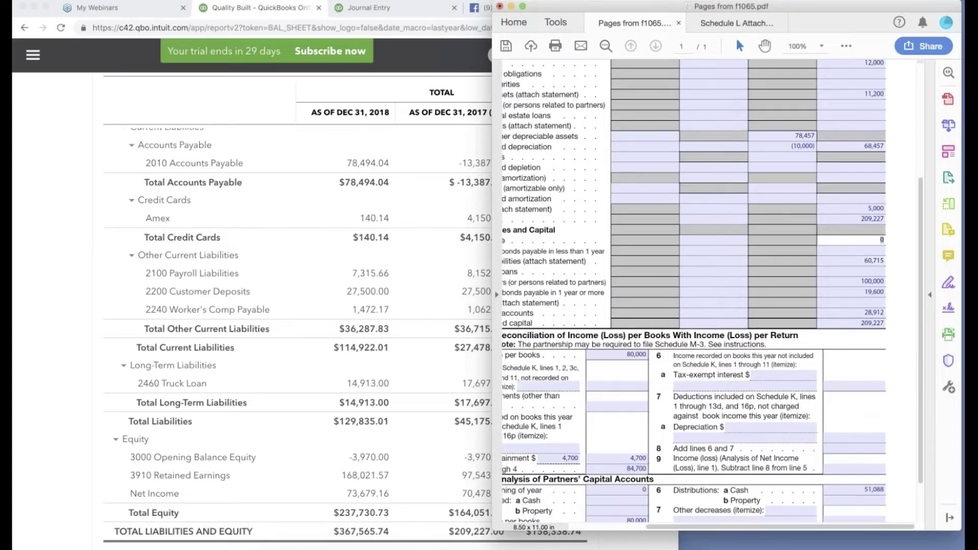
click(488, 220)
scroll(488, 220, up, 2)
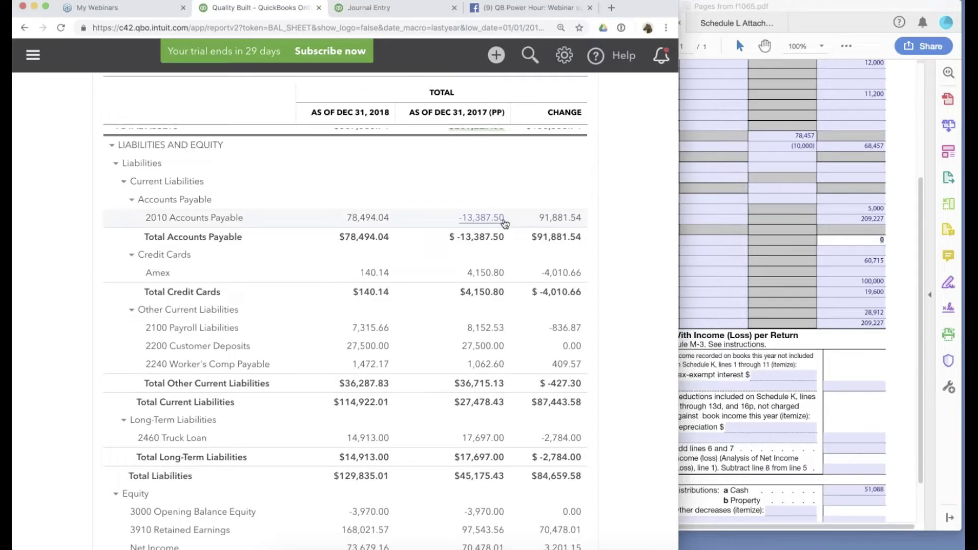
key(ctrl+Tab)
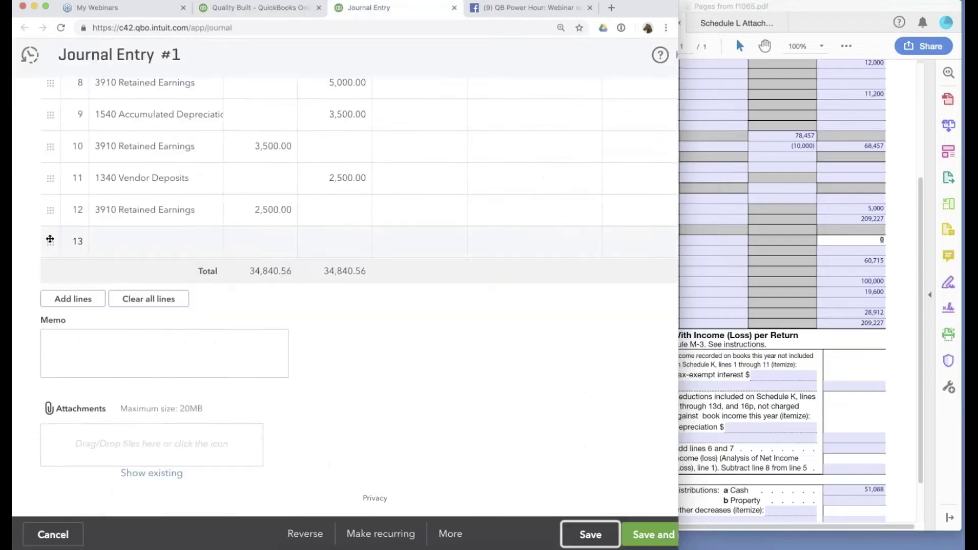
Add lines and credit 2010 Accounts Payable 13,387.50 on line 13.
click(64, 299)
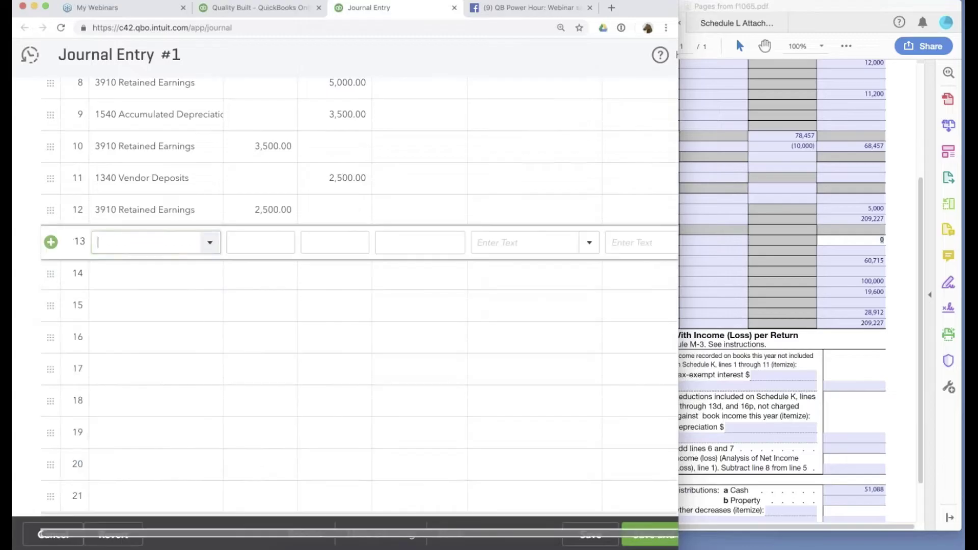
text(accoiunt)
key(BackSpace)
key(BackSpace)
key(BackSpace)
key(BackSpace)
key(BackSpace)
key(BackSpace)
key(BackSpace)
key(BackSpace)
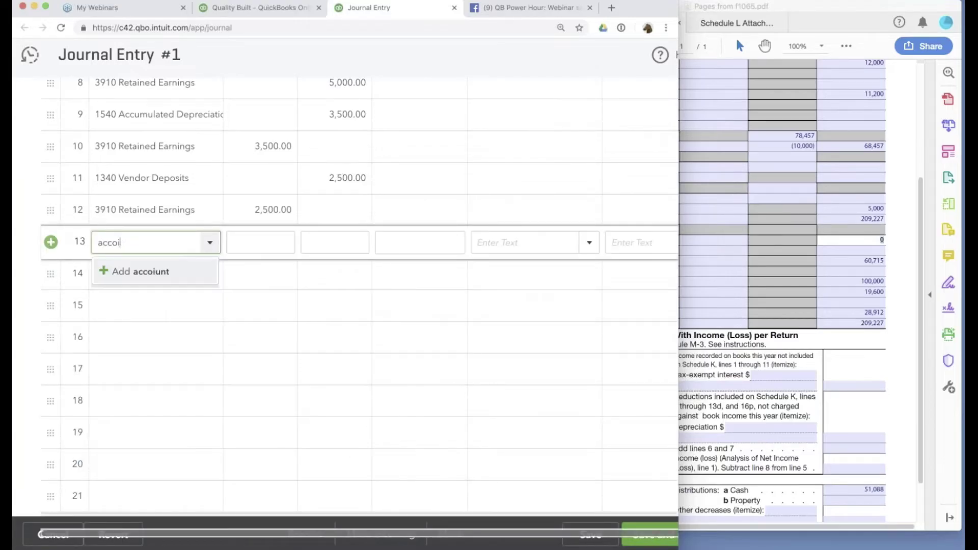
text(accoun)
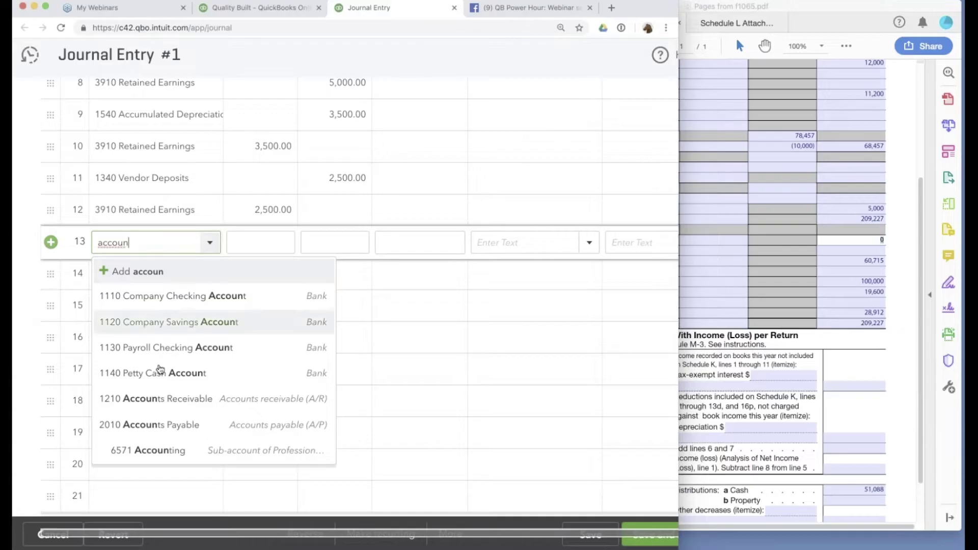
click(148, 425)
click(335, 242)
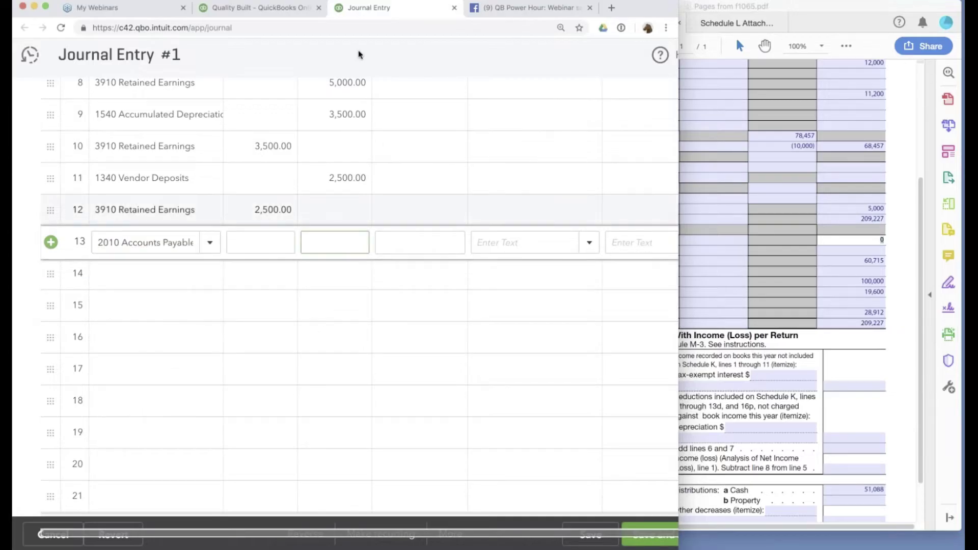
click(258, 8)
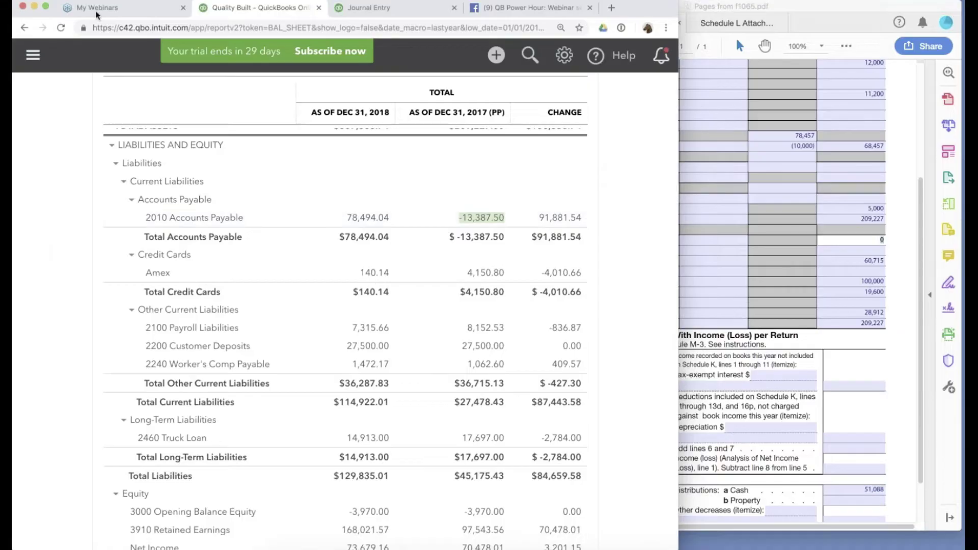
key(ctrl+Tab)
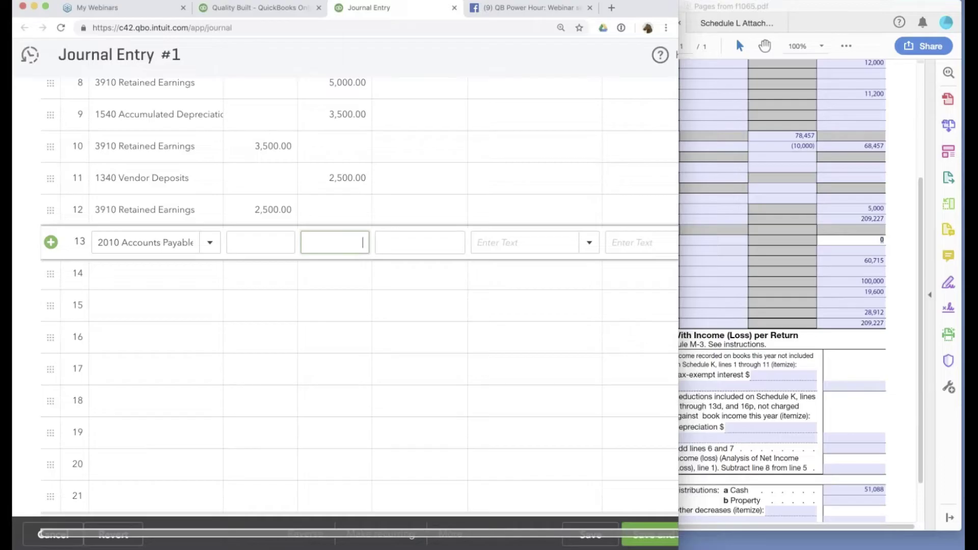
text(13,387.50)
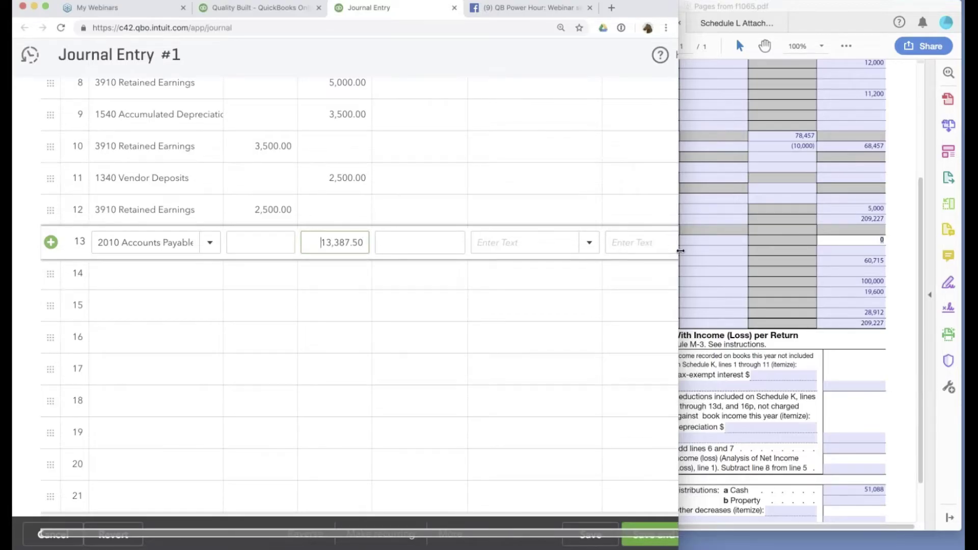
Create new vendor AP2017 and assign it as line 13's name.
drag(781, 251, 821, 253)
scroll(538, 209, up, 7)
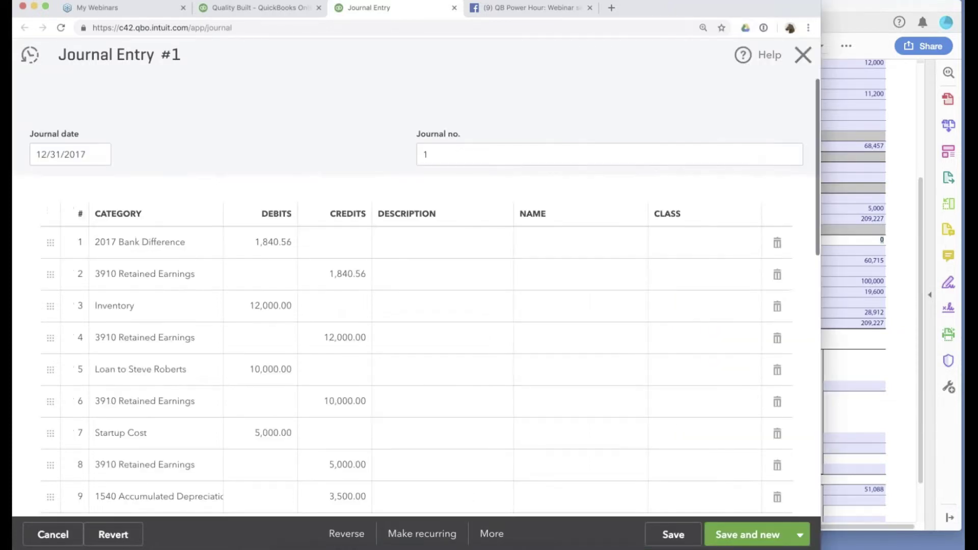
scroll(538, 209, down, 3)
scroll(538, 209, down, 5)
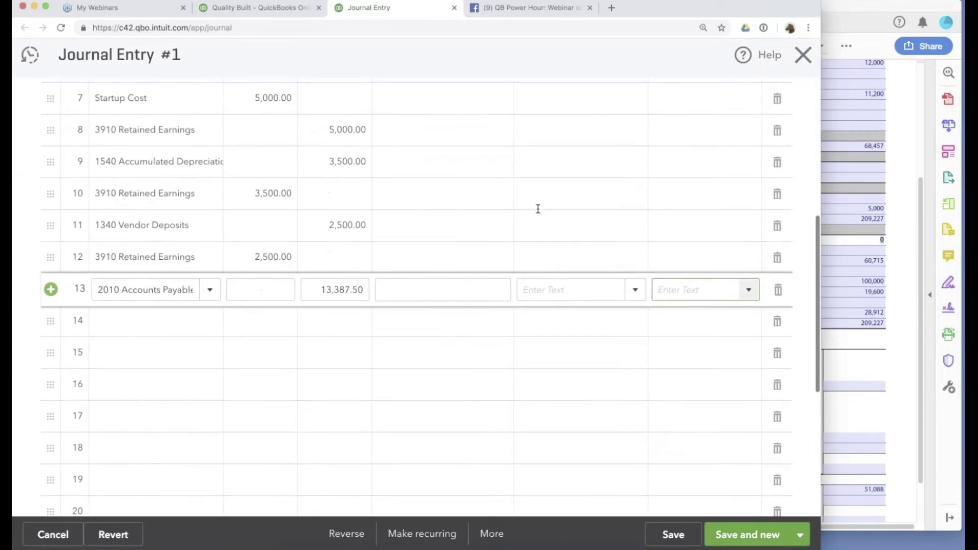
drag(119, 289, 140, 289)
click(634, 292)
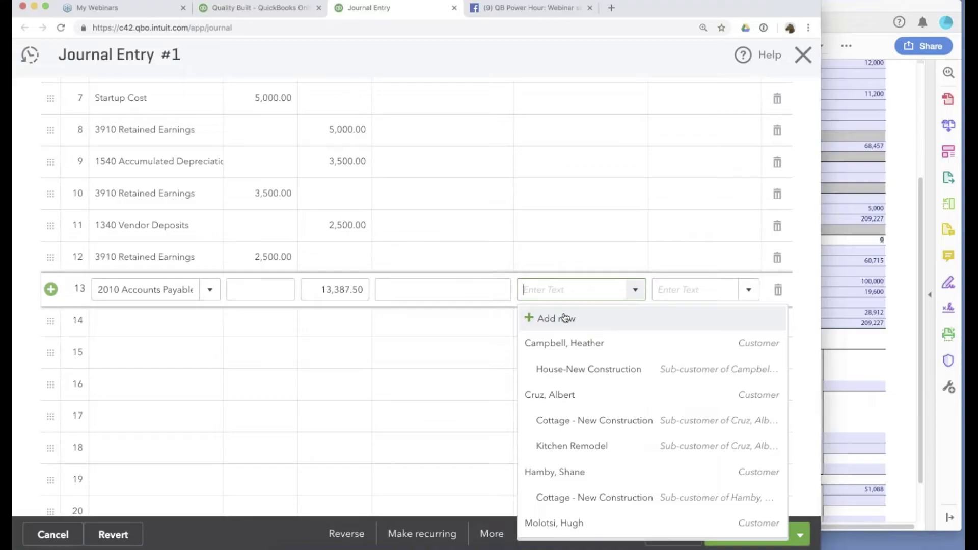
key(Escape)
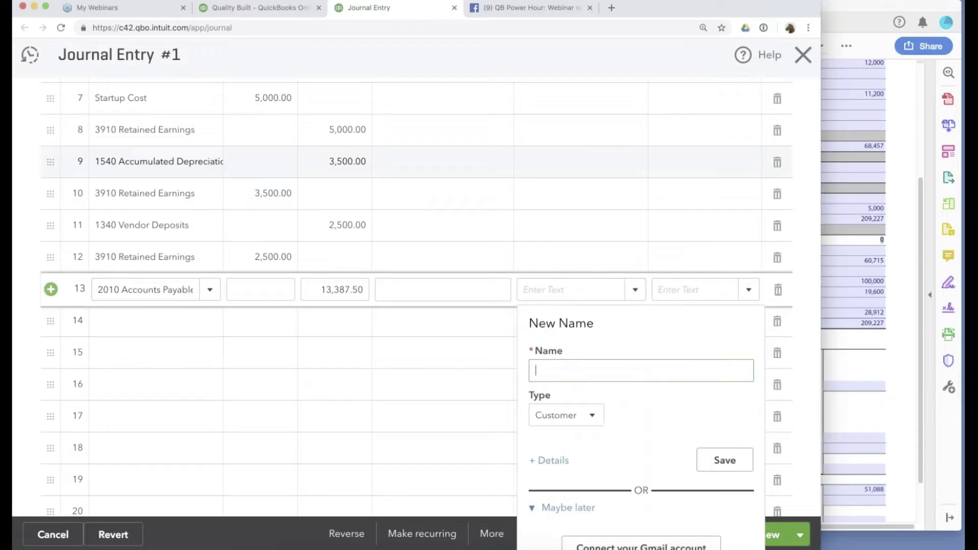
click(560, 417)
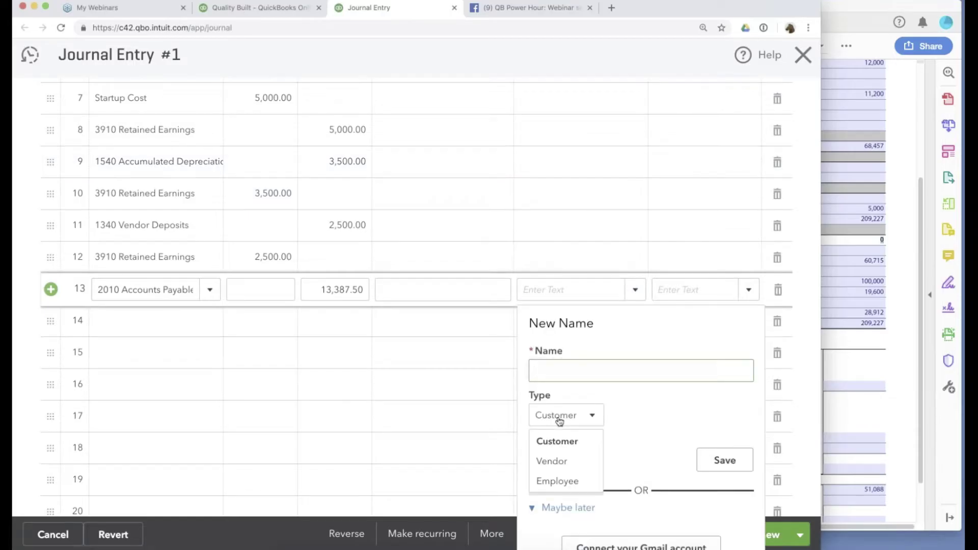
click(560, 462)
click(591, 374)
text(AP2017)
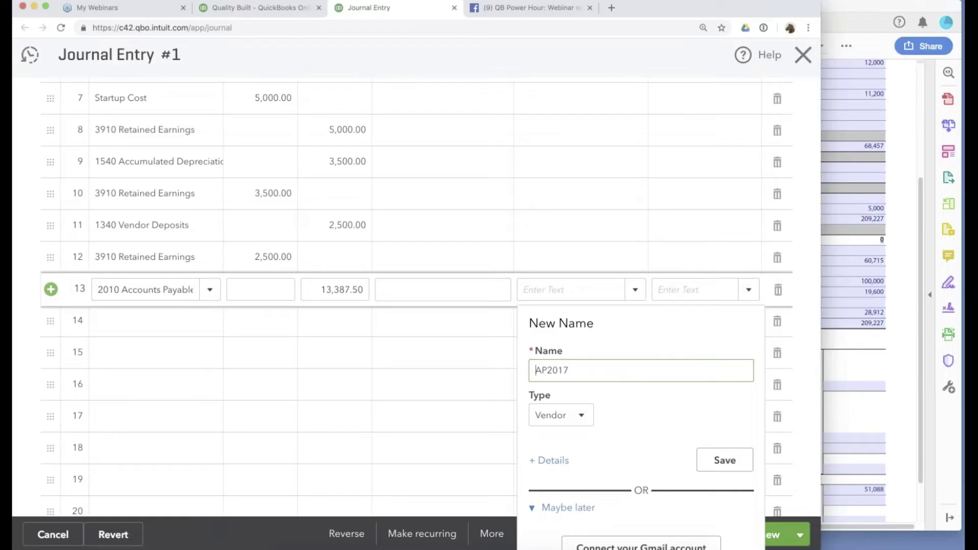
drag(532, 371, 603, 372)
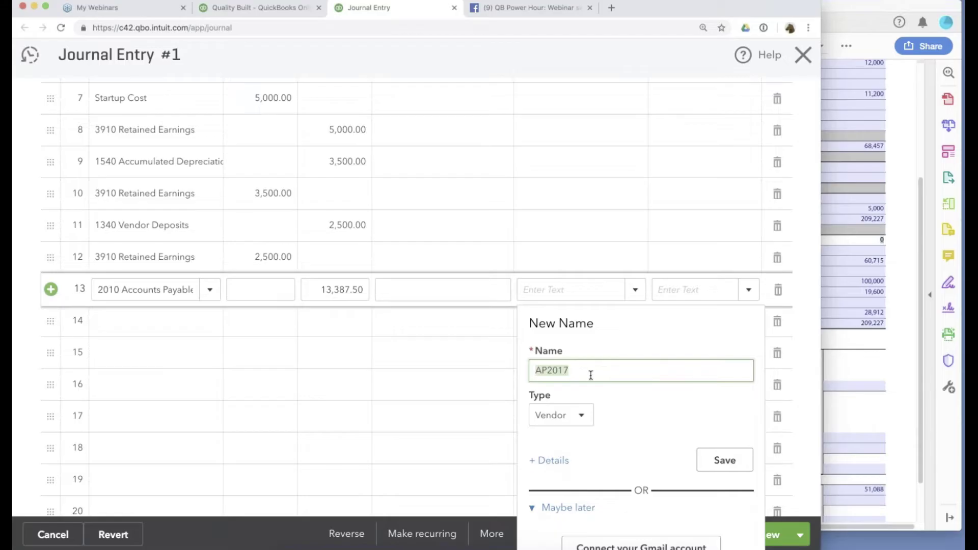
click(724, 460)
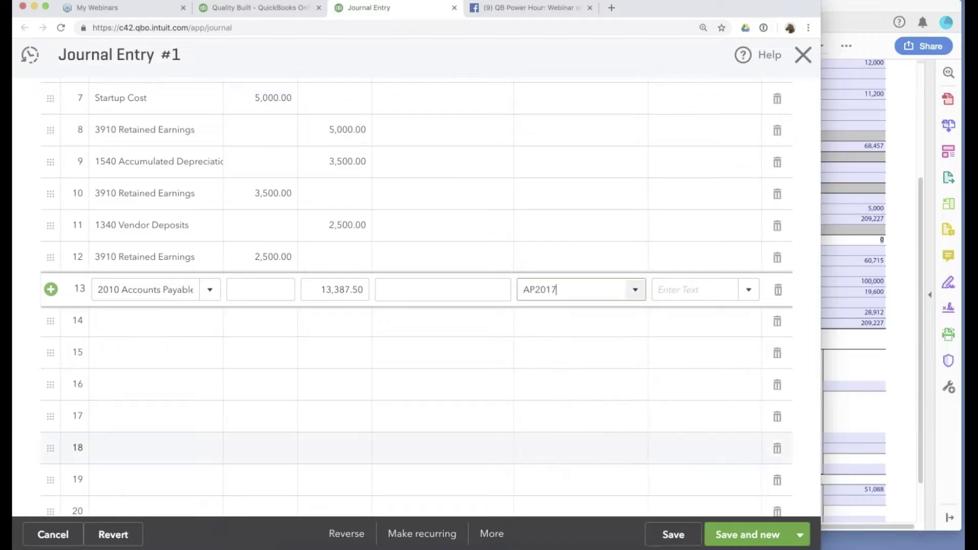
Debit 3910 Retained Earnings on line 14 and save the journal entry.
click(153, 321)
text(ret)
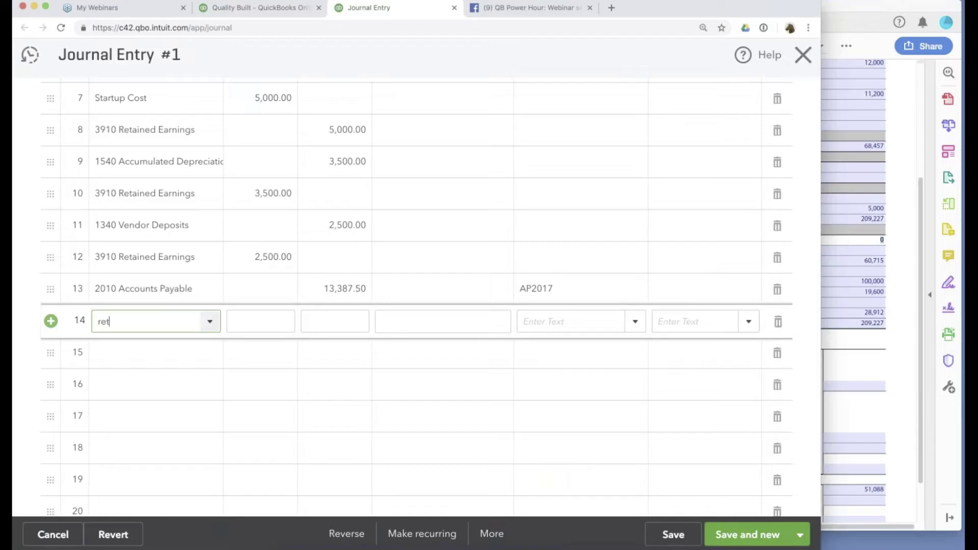
click(150, 401)
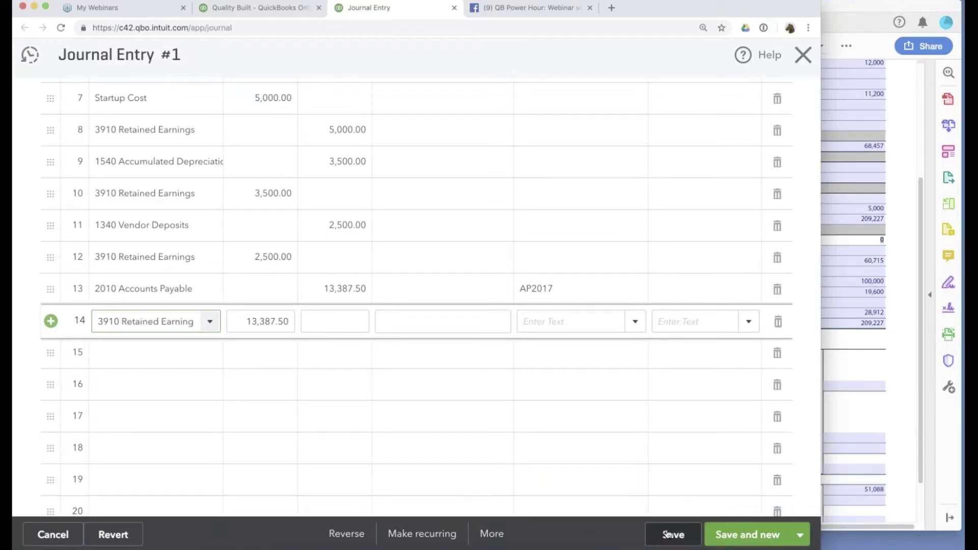
click(668, 535)
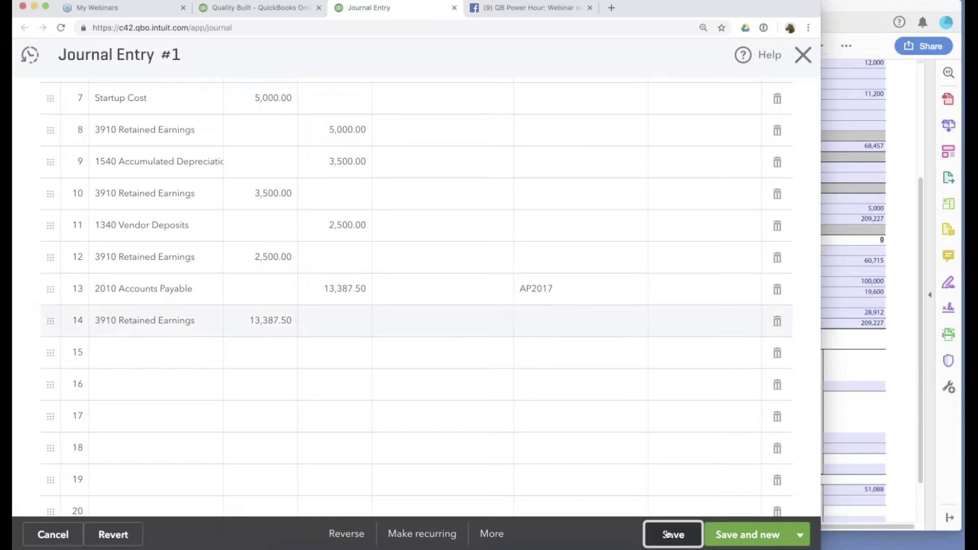
Refresh the balance sheet and compare it with Form 1065's 60,715 other current liabilities.
key(ctrl+shift+Tab)
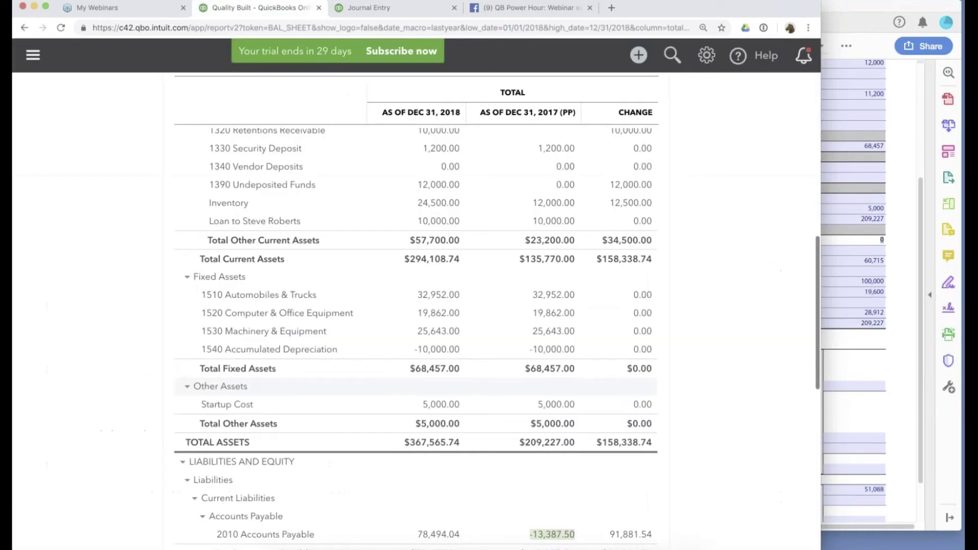
key(super+r)
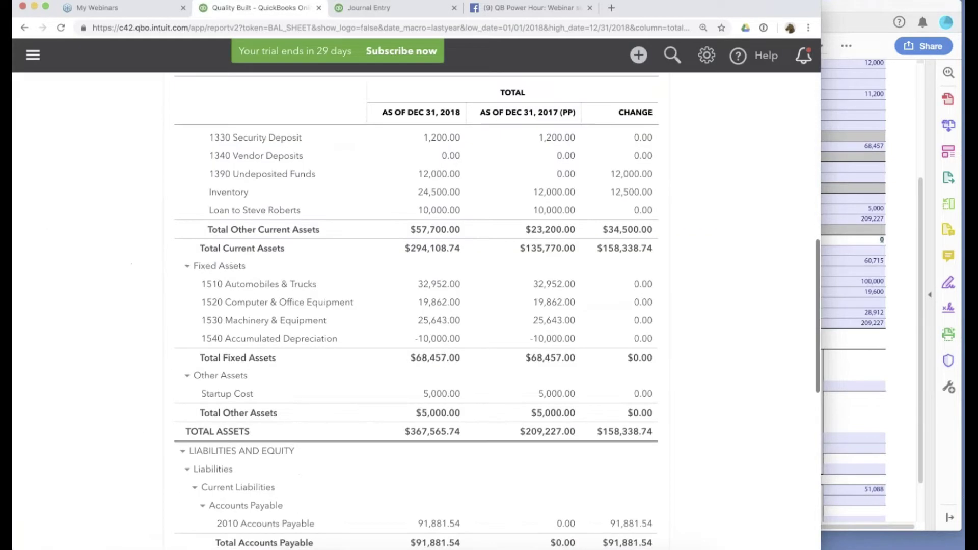
scroll(416, 336, up, 3)
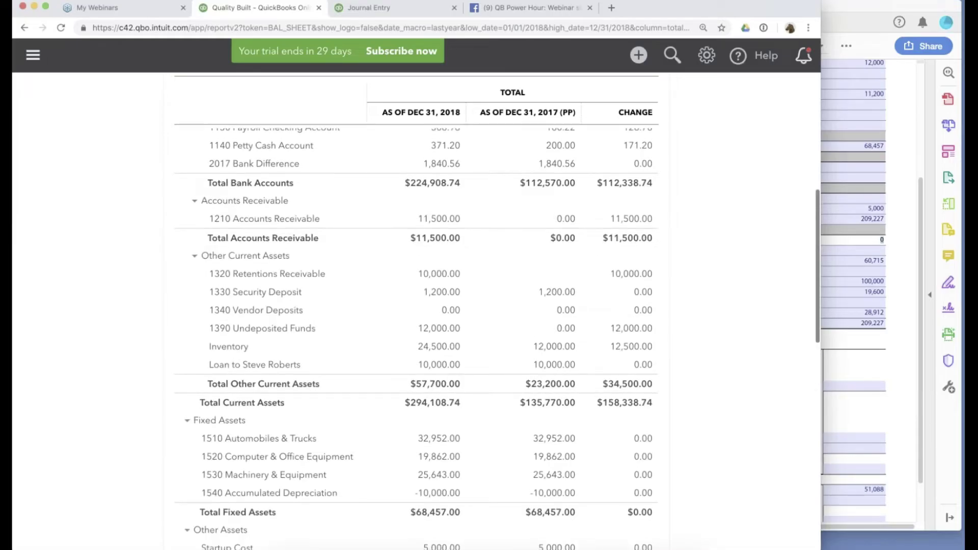
scroll(416, 337, down, 5)
scroll(415, 336, down, 3)
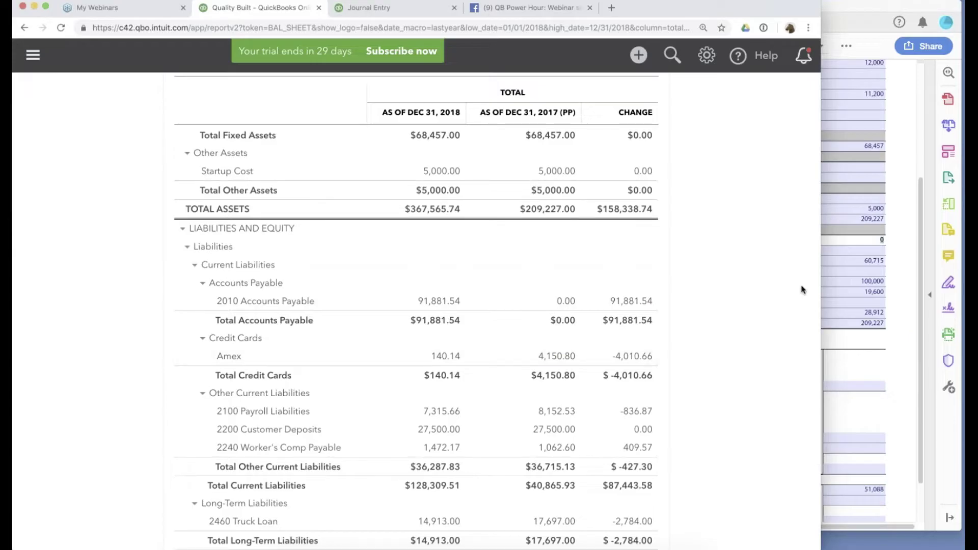
click(868, 292)
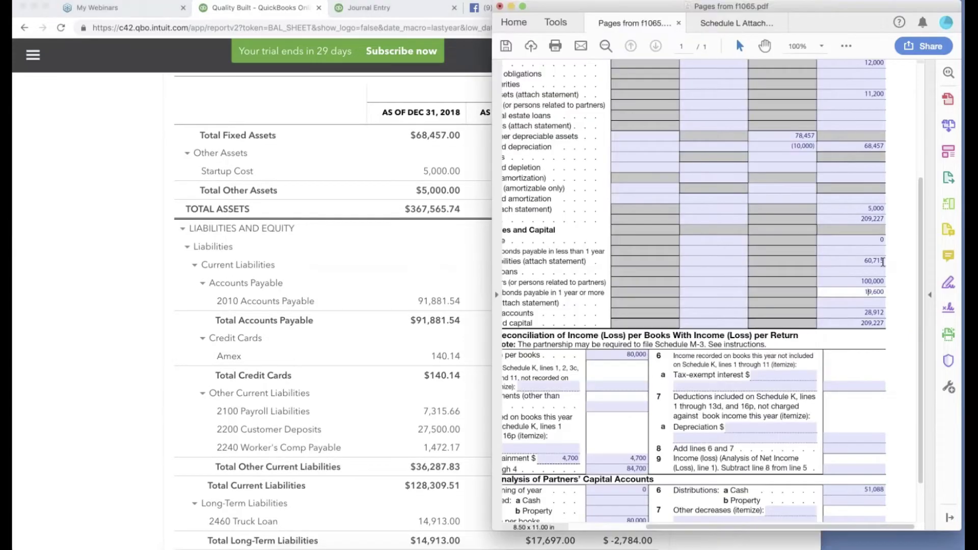
scroll(883, 262, down, 1)
click(864, 242)
scroll(864, 242, left, 3)
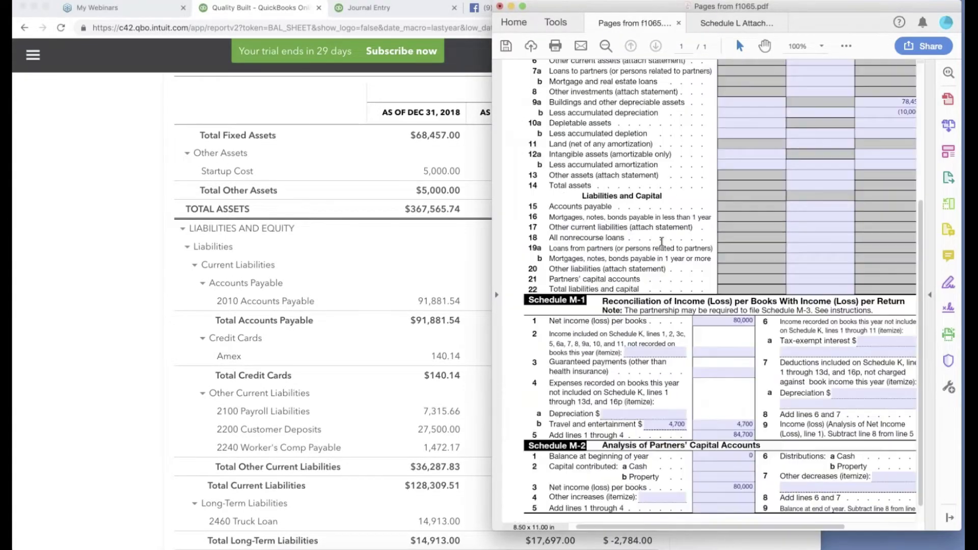
mouse_move(631, 237)
mouse_down()
mouse_move(612, 218)
mouse_move(618, 227)
mouse_up()
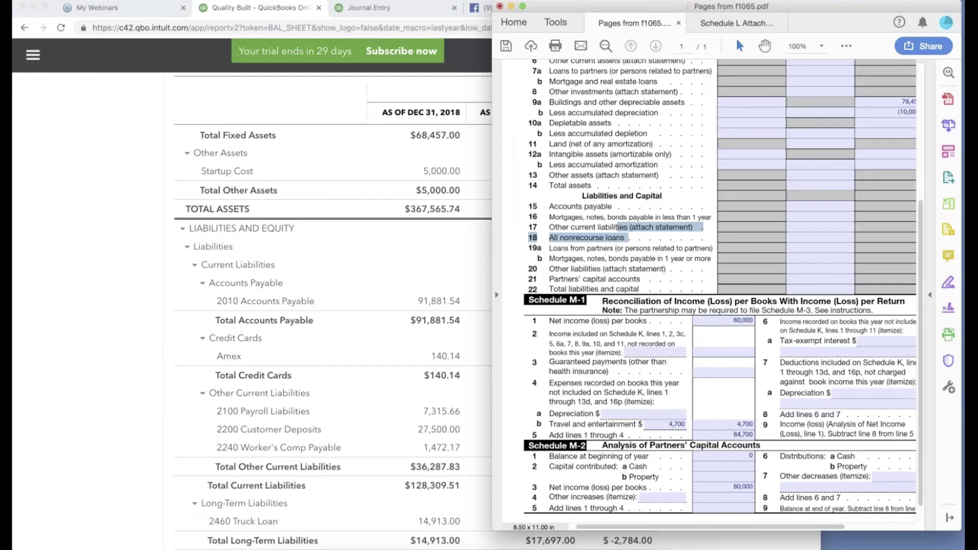
scroll(713, 290, right, 1)
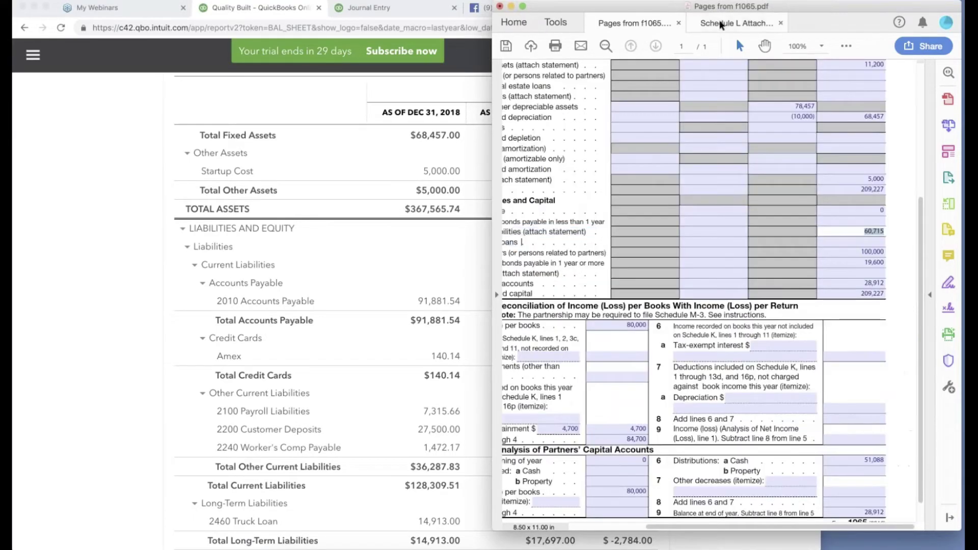
Check Schedule L Attachments' Amex figure of 4,132 against the balance sheet, then return to Journal Entry #1.
click(724, 23)
scroll(713, 254, down, 3)
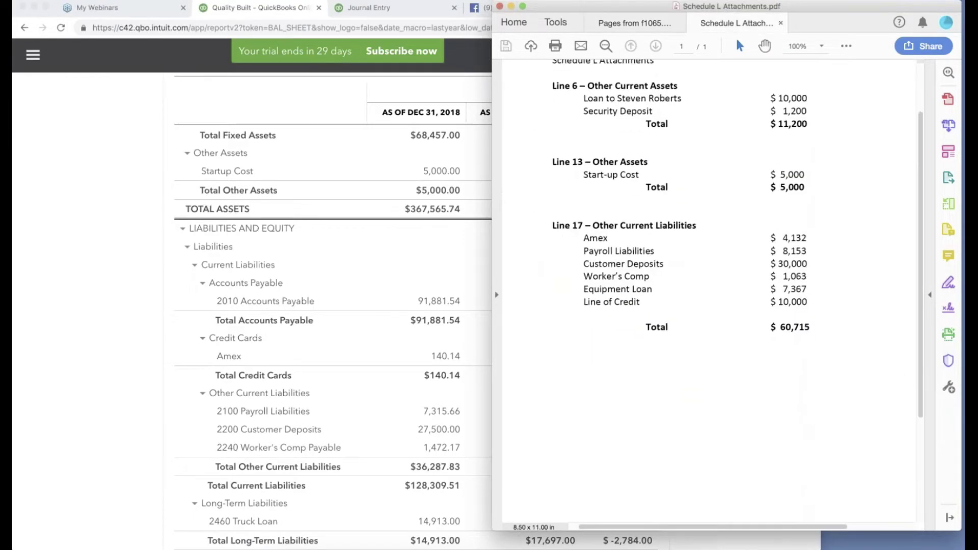
drag(789, 195, 823, 266)
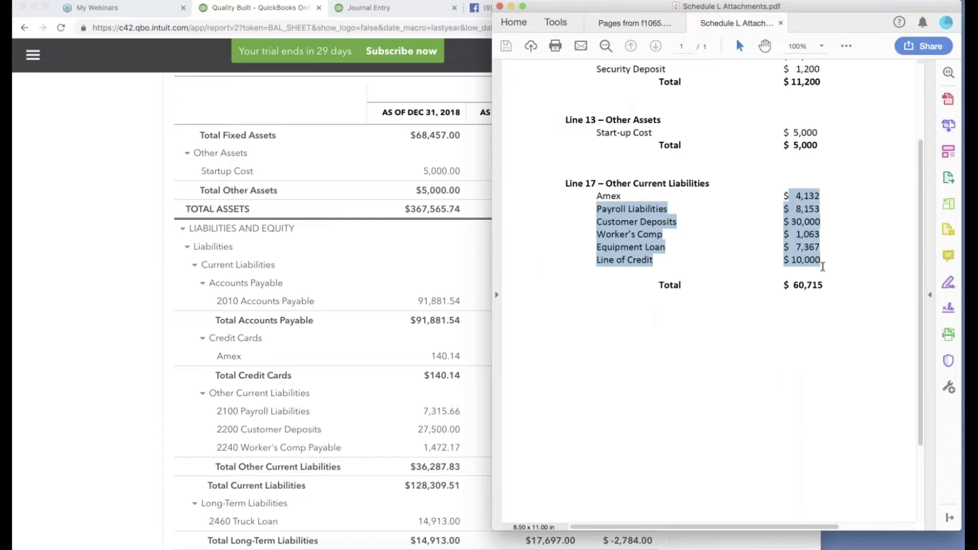
click(148, 423)
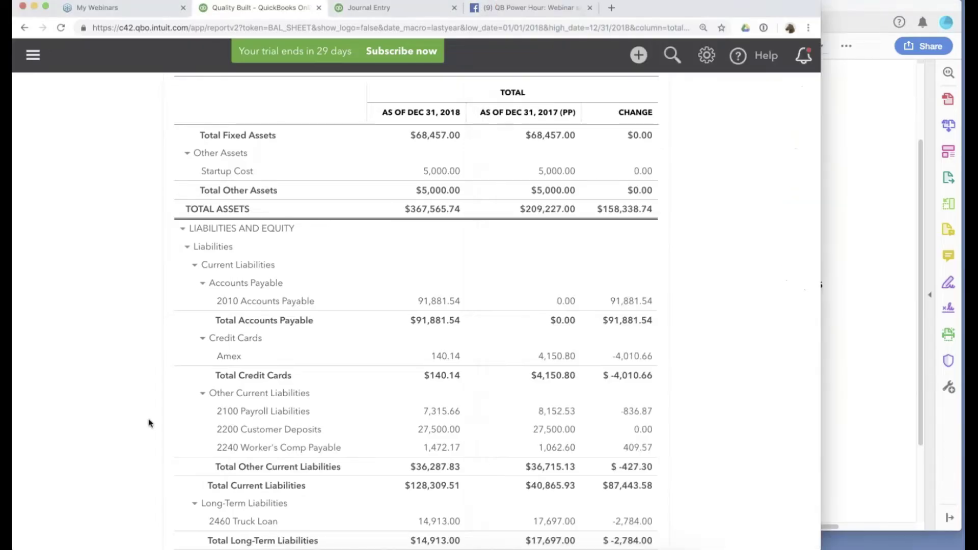
key(super+Tab)
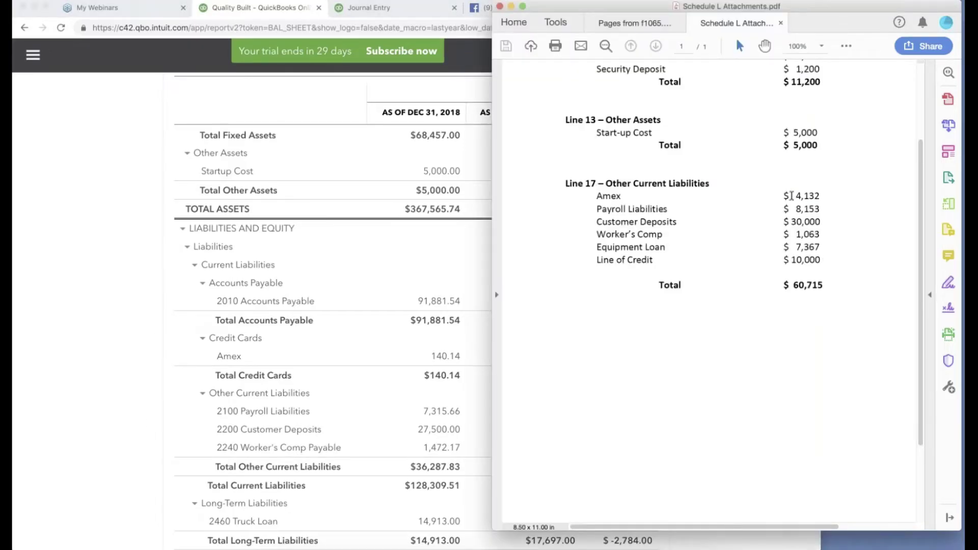
click(795, 196)
drag(794, 197, 832, 194)
click(214, 344)
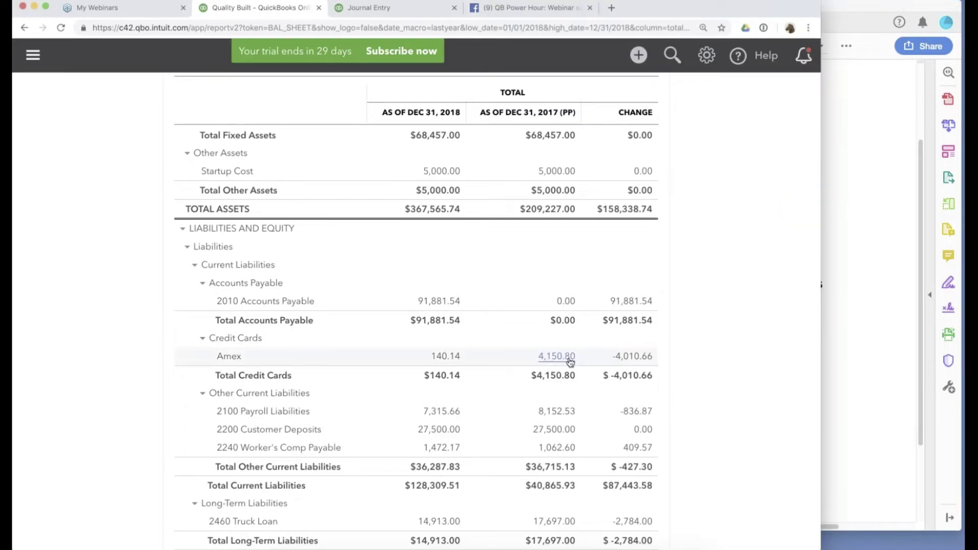
click(377, 7)
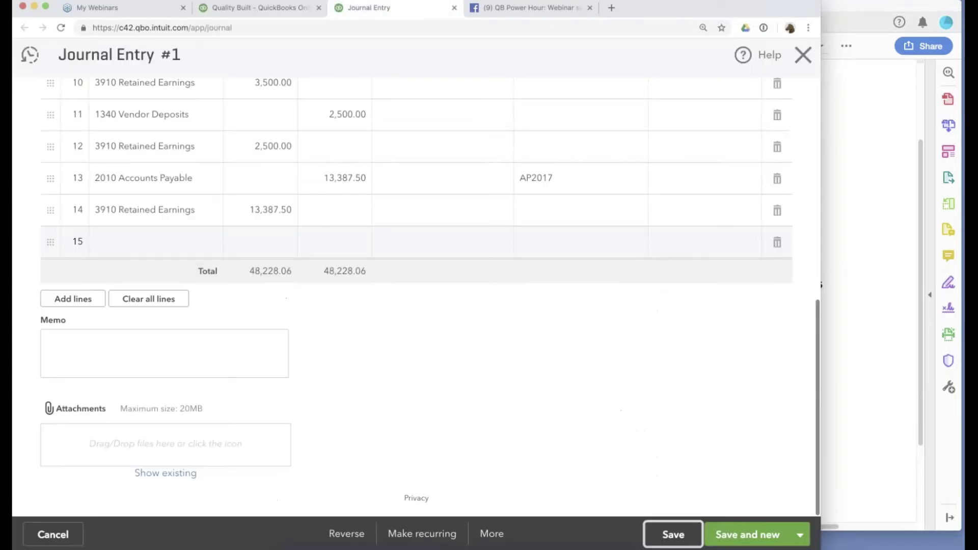
Select the Amex account on line 15, checking it against the balance sheet and Schedule L.
click(153, 241)
text(Amex)
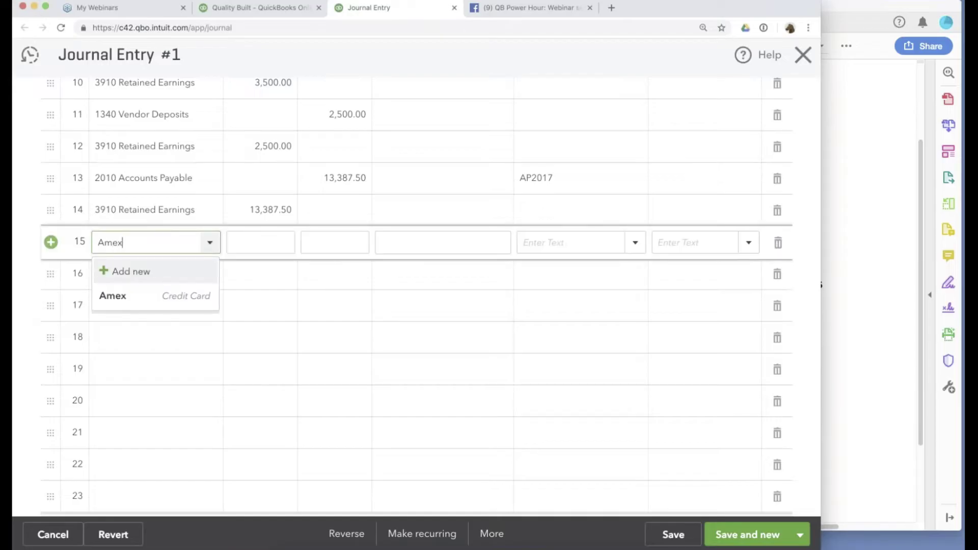
click(137, 297)
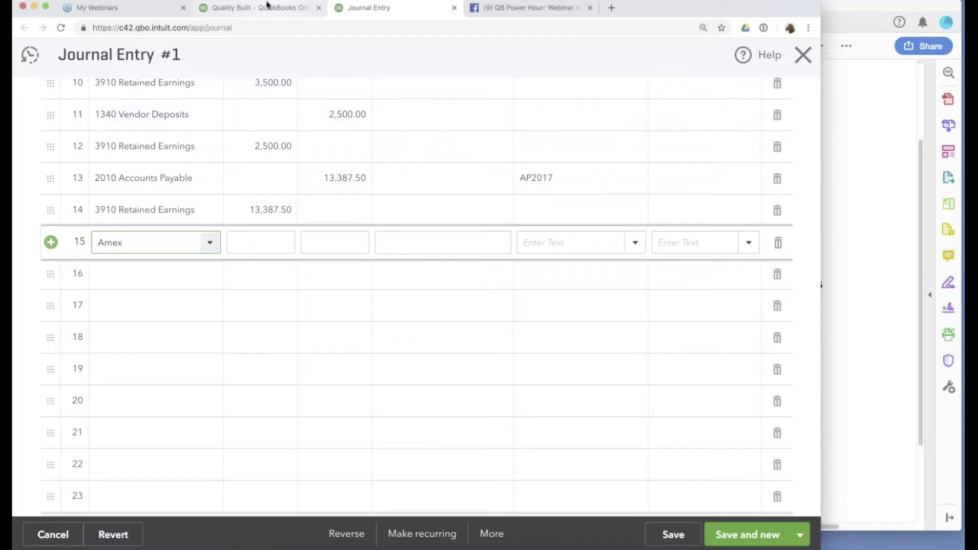
click(267, 5)
click(827, 238)
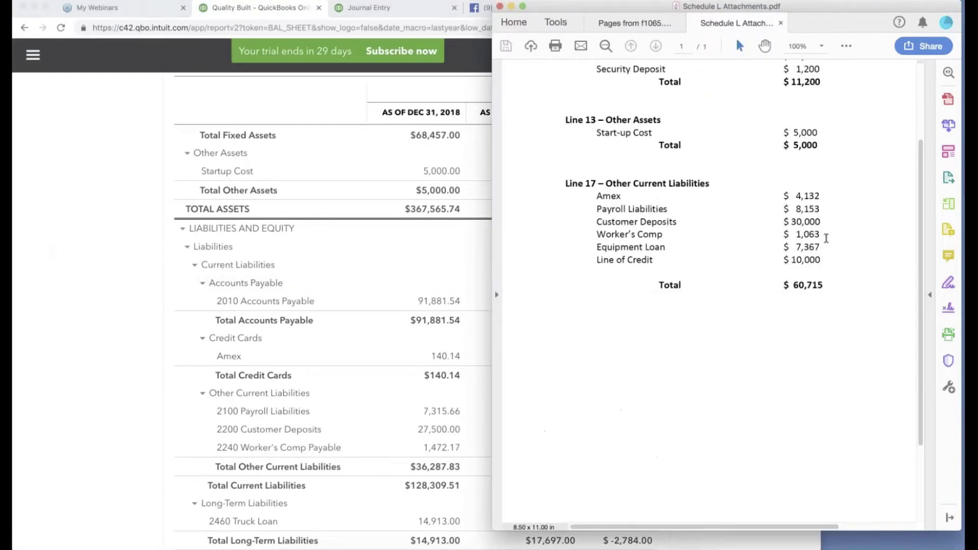
click(369, 7)
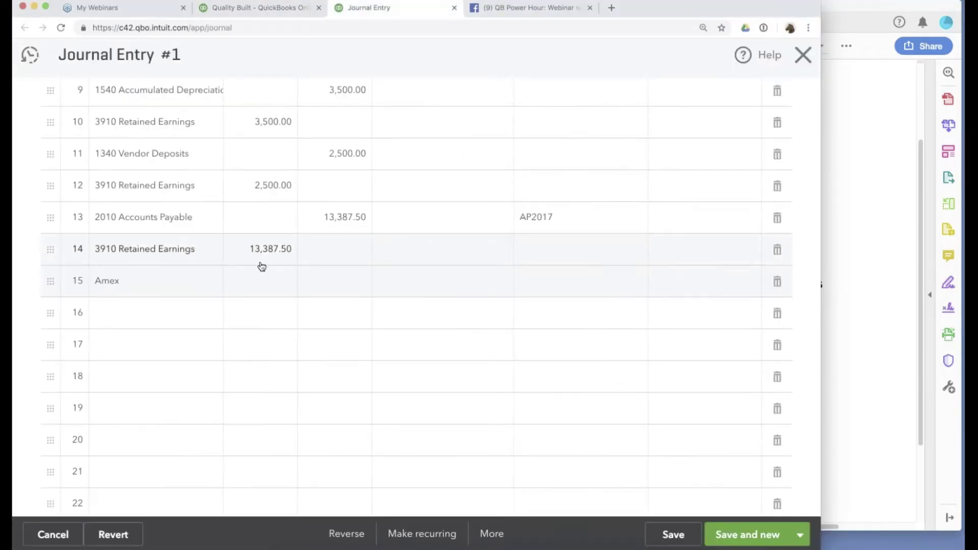
Begin entering the Amex debit amount as 4150.80 minus the book balance.
click(261, 285)
text(4)
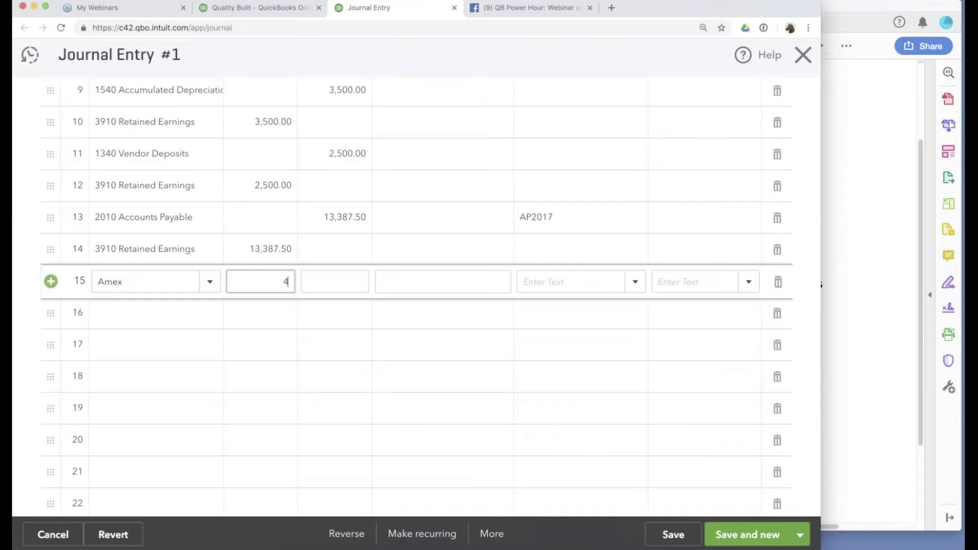
text(150)
click(395, 9)
click(279, 280)
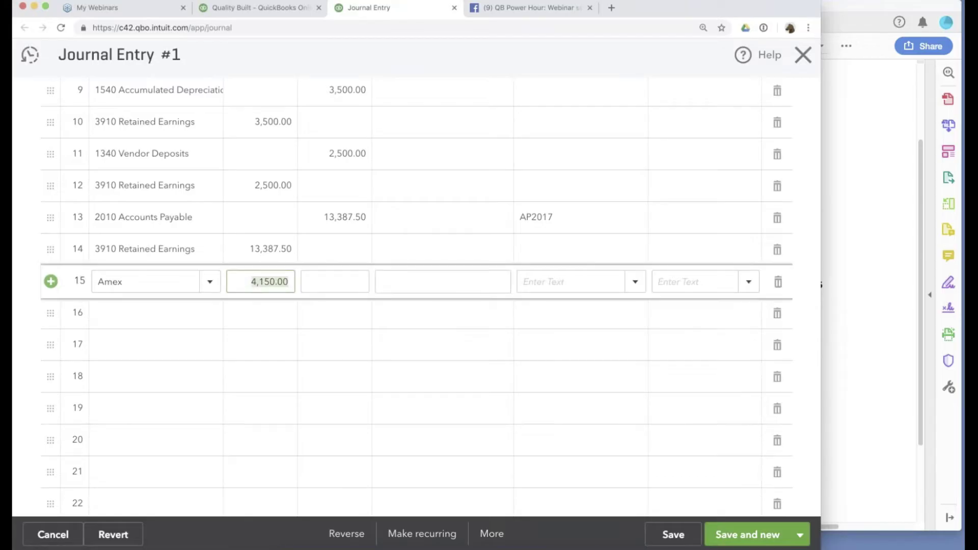
click(288, 281)
key(BackSpace)
key(BackSpace)
text(80-)
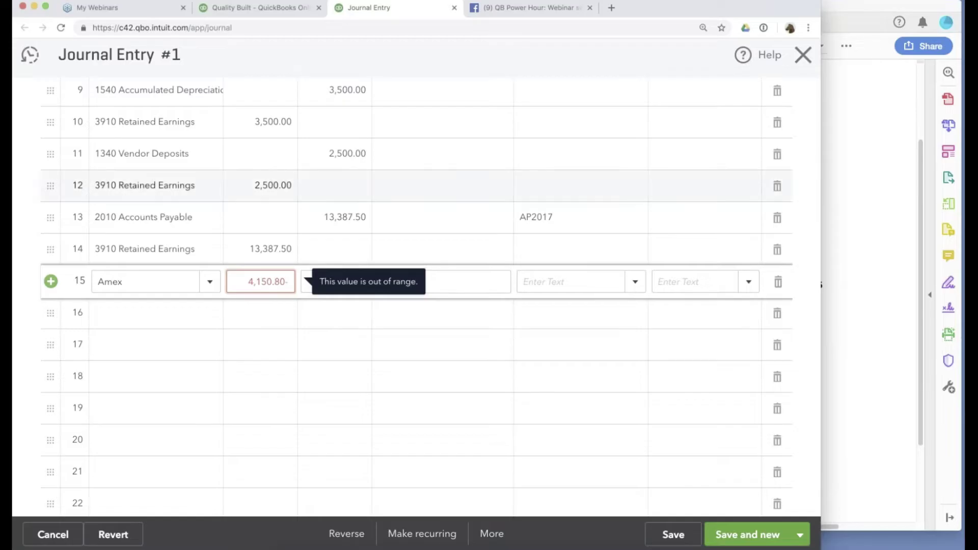
Enter the Amex debit as 4150.80-4132 so it calculates to 18.80.
key(super+Tab)
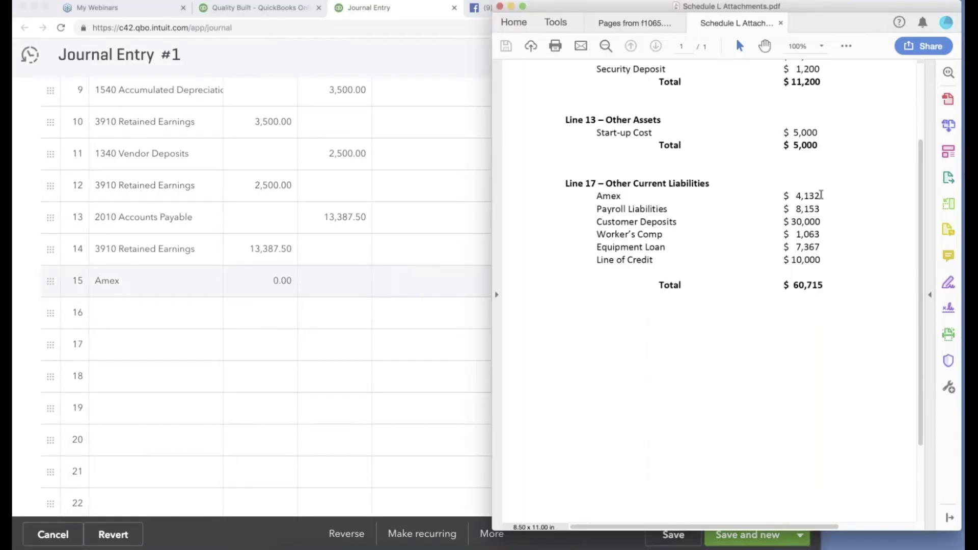
click(278, 287)
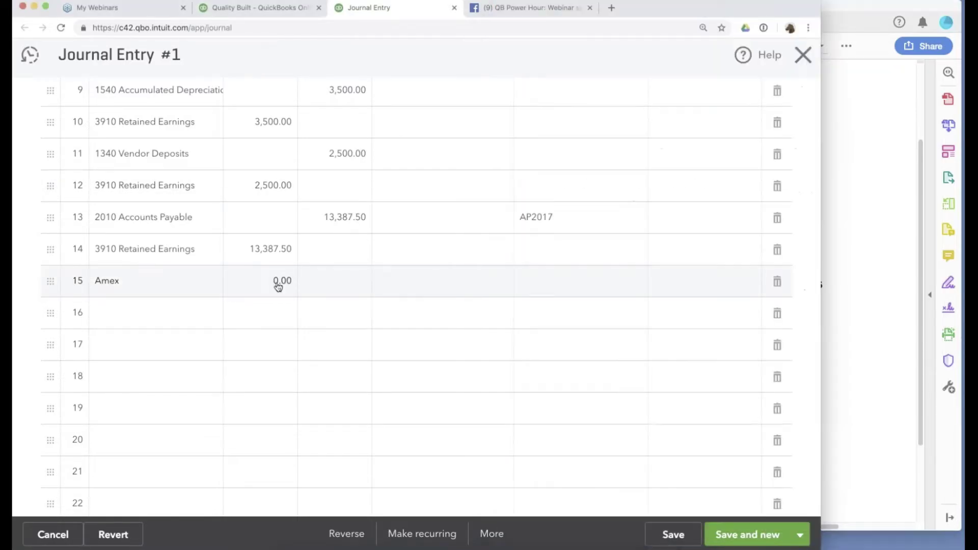
click(278, 287)
text(41560.80)
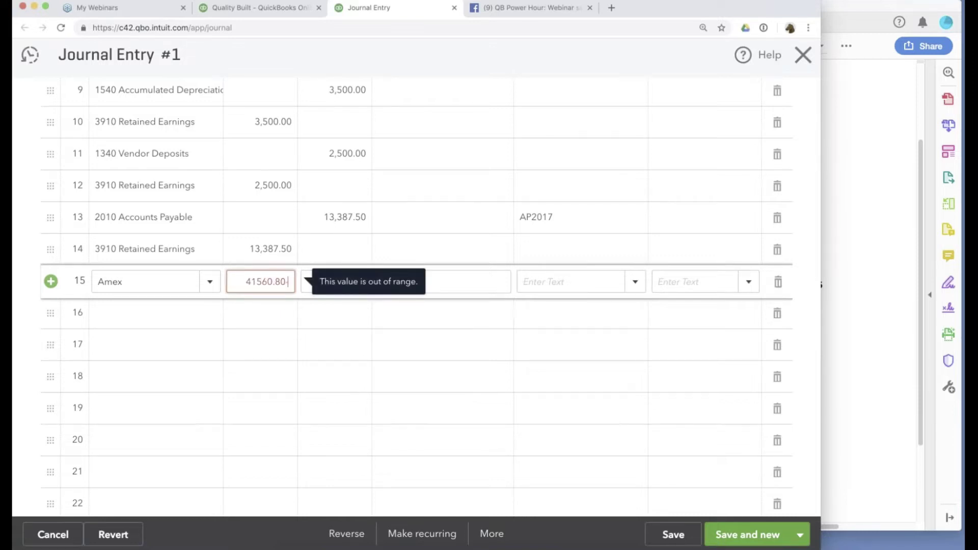
click(265, 282)
key(BackSpace)
text(-4132)
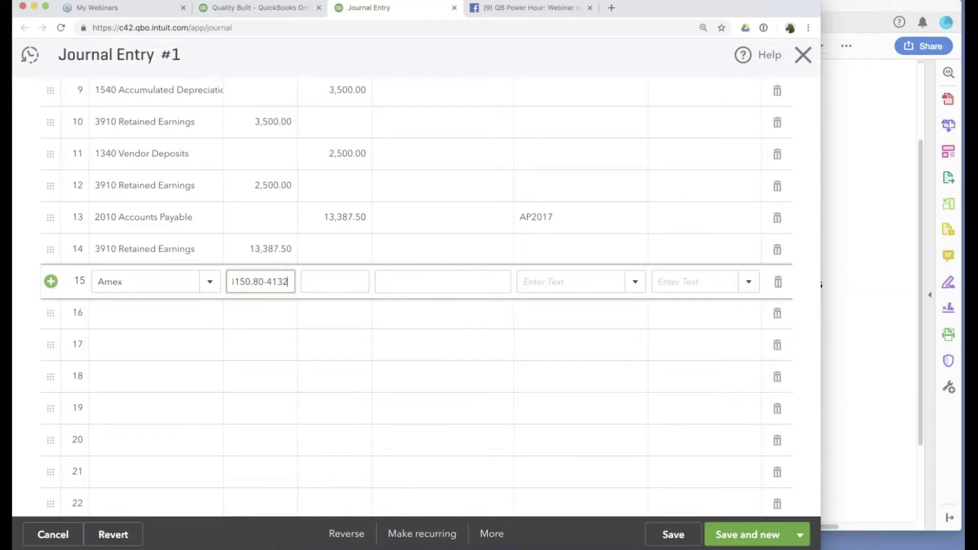
key(Tab)
key(shift+Tab)
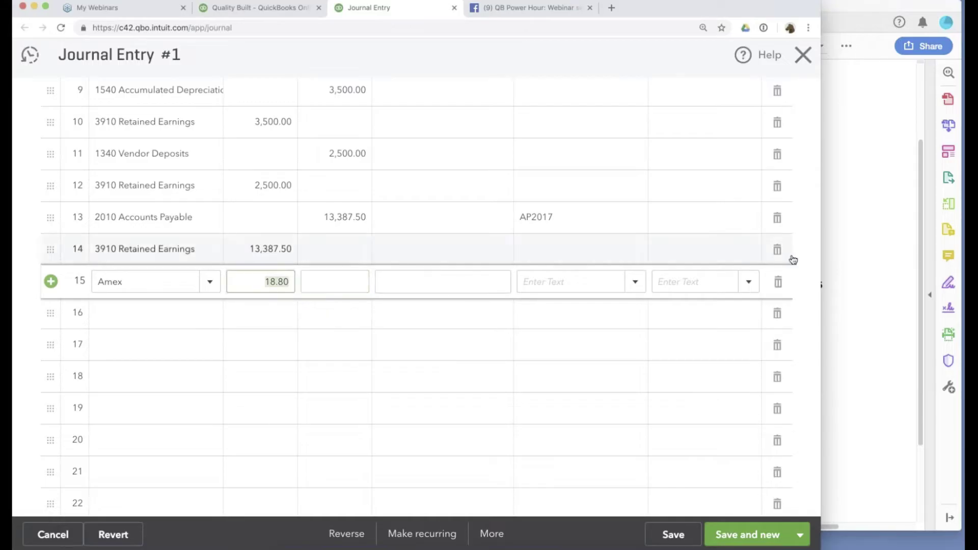
Add line 16 crediting 3910 Retained Earnings 18.80 and save Journal Entry 1.
click(236, 8)
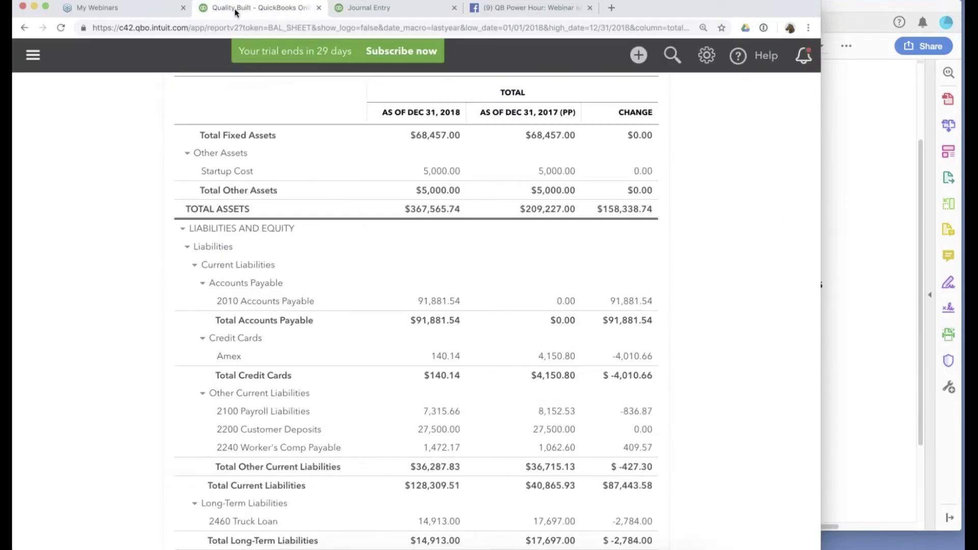
key(super+Tab)
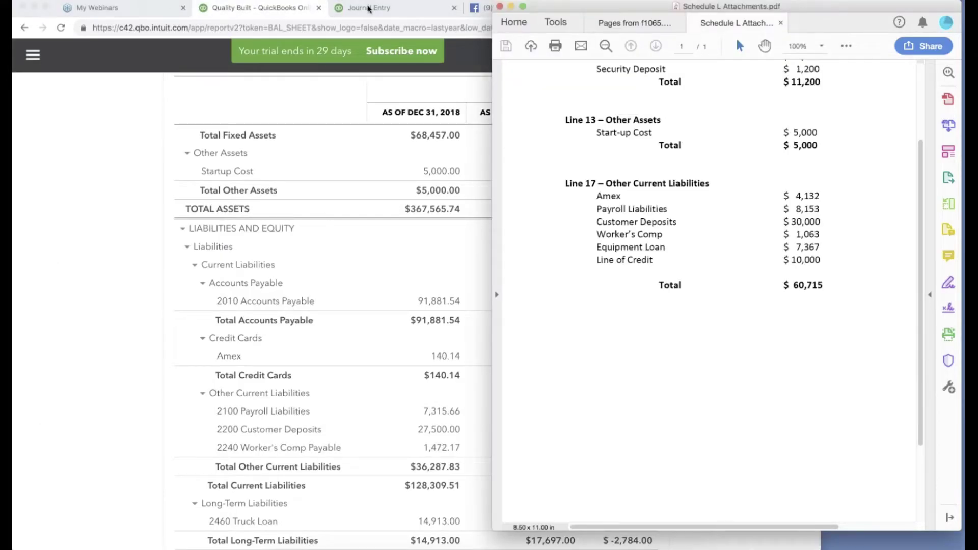
key(super+Tab)
click(369, 9)
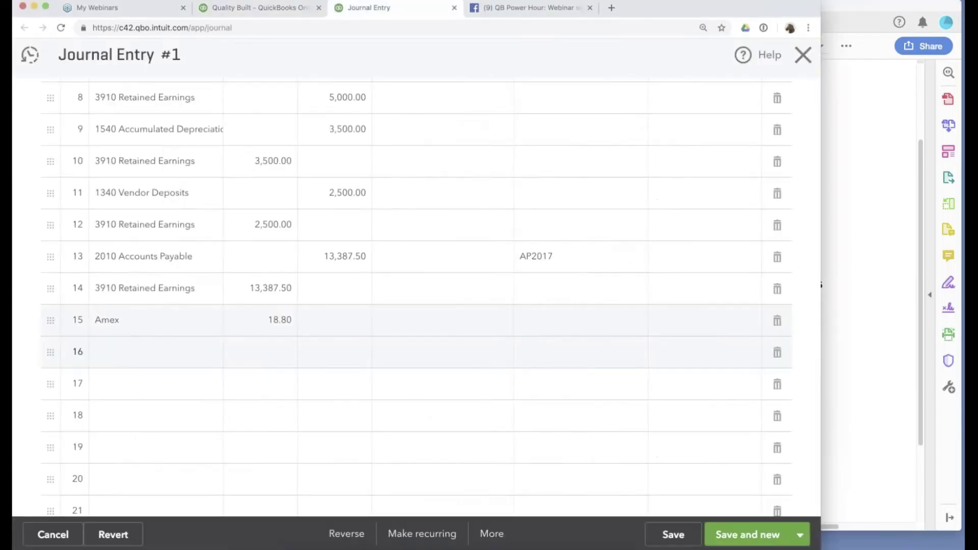
click(153, 352)
text(re)
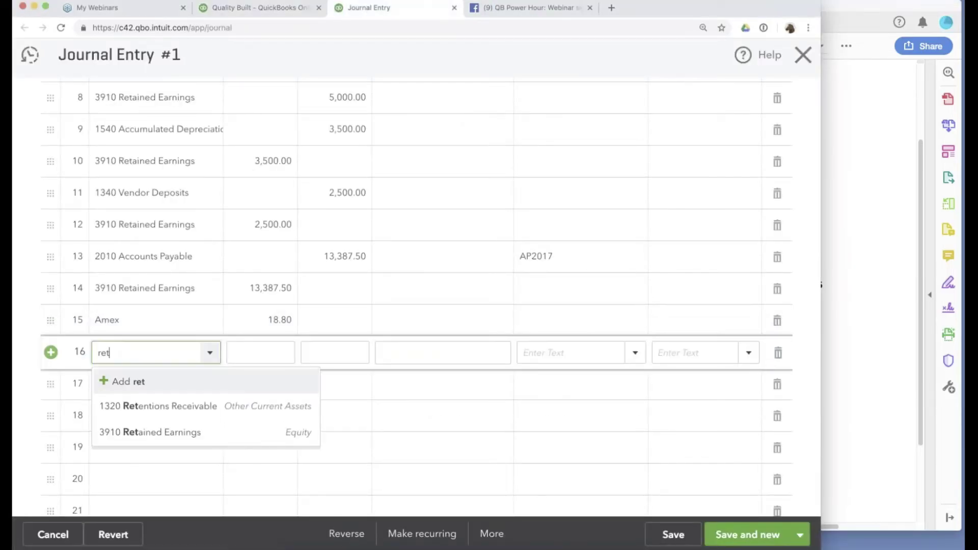
text(t)
click(153, 430)
click(673, 534)
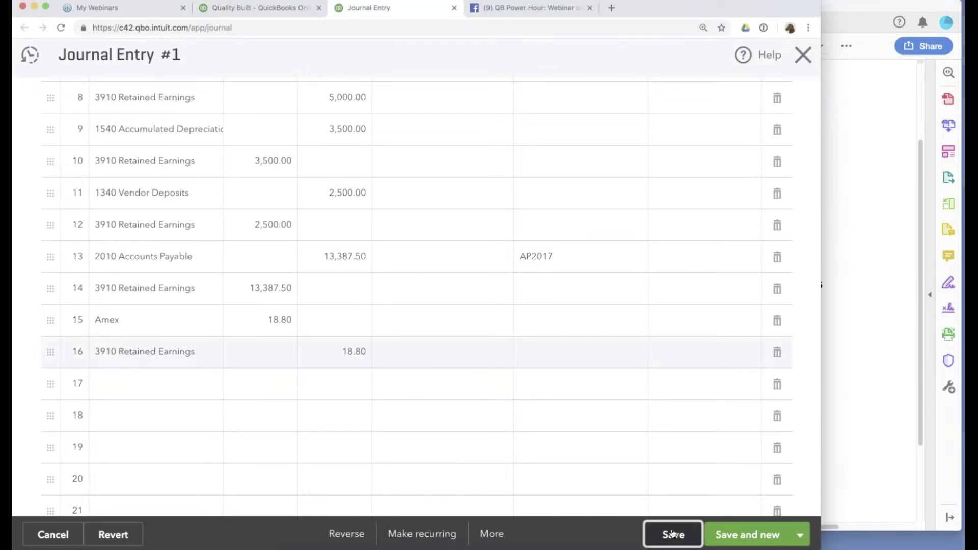
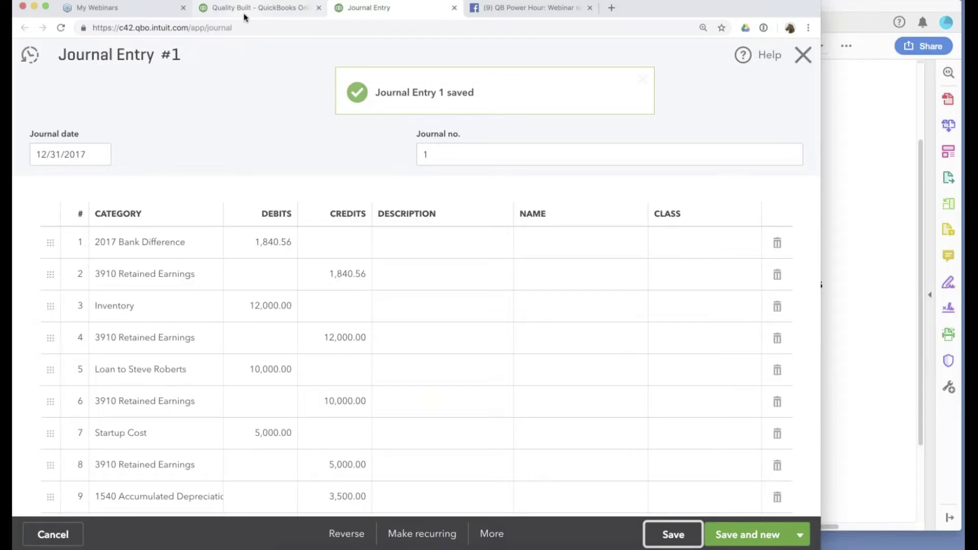
Bring up the balance sheet and narrow Chrome so the Schedule L PDF shows beside it.
click(244, 9)
scroll(724, 334, up, 5)
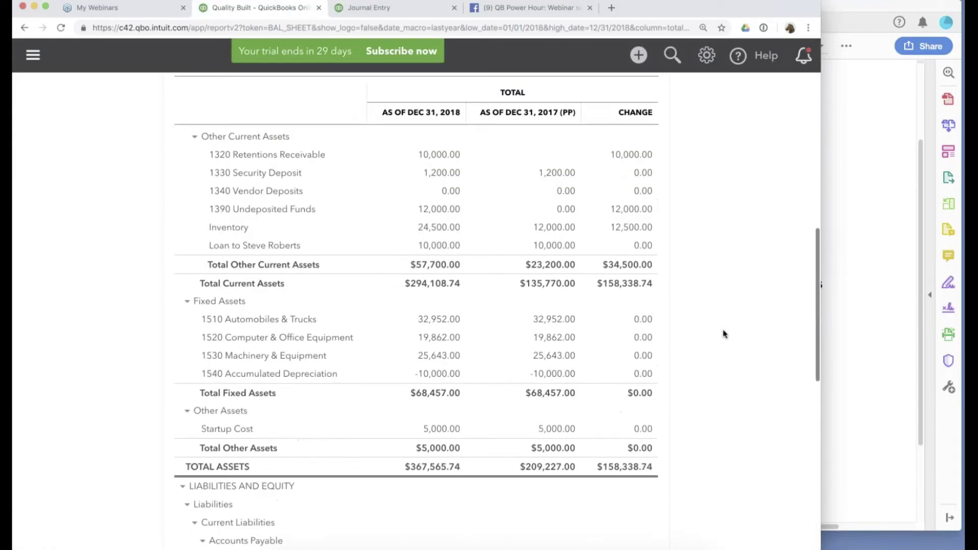
scroll(724, 334, down, 5)
key(super+Tab)
key(super+Tab)
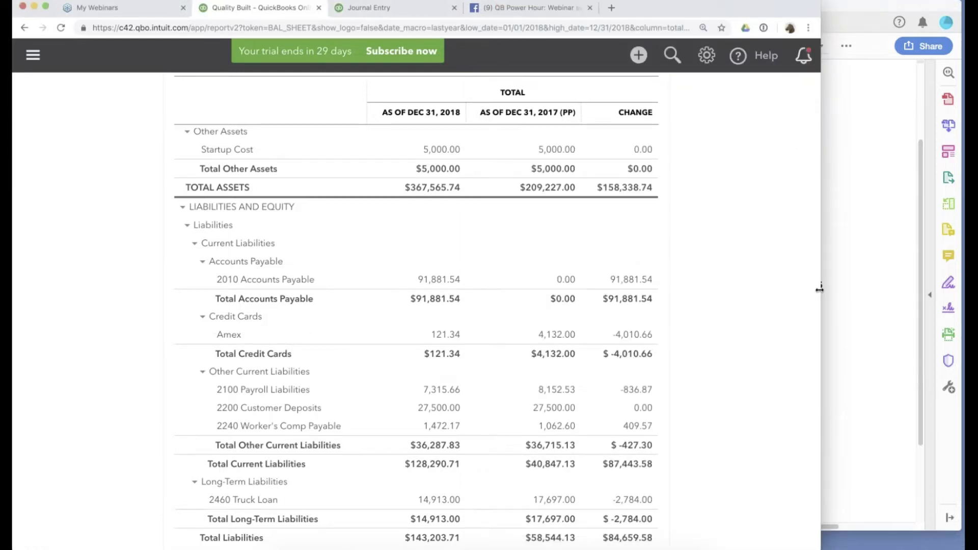
drag(820, 289, 561, 282)
Mark the $30,000 Customer Deposits line in the PDF against the 27,500.00 book balance.
key(super+Tab)
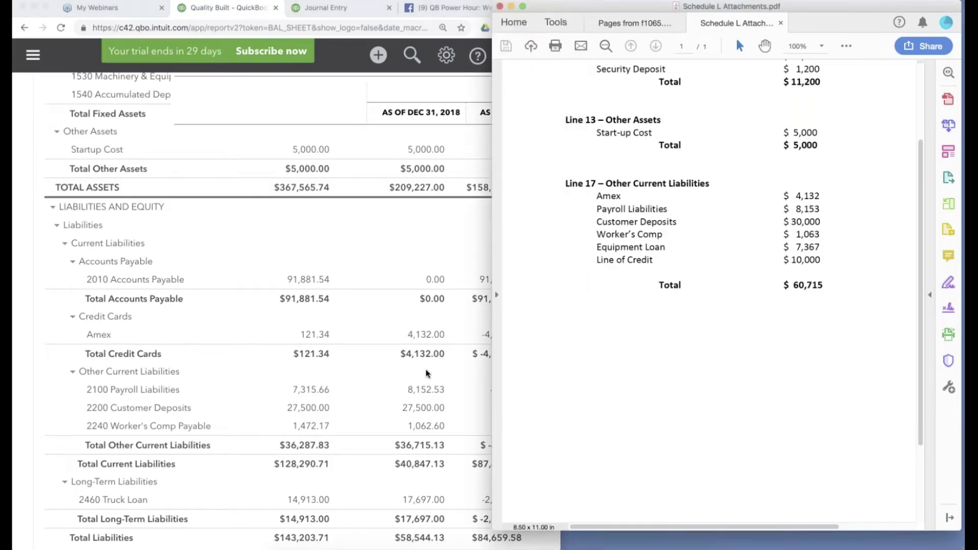
scroll(427, 373, down, 2)
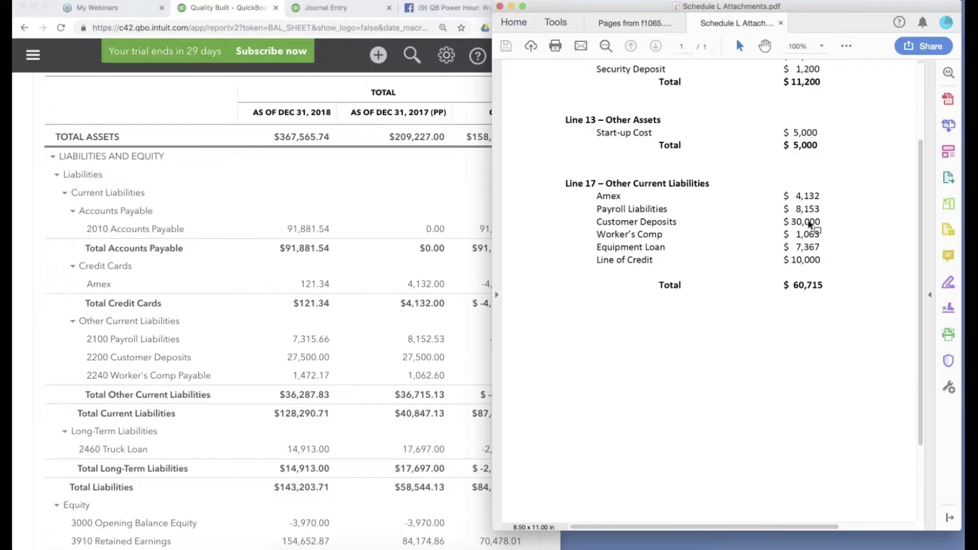
drag(821, 222, 596, 222)
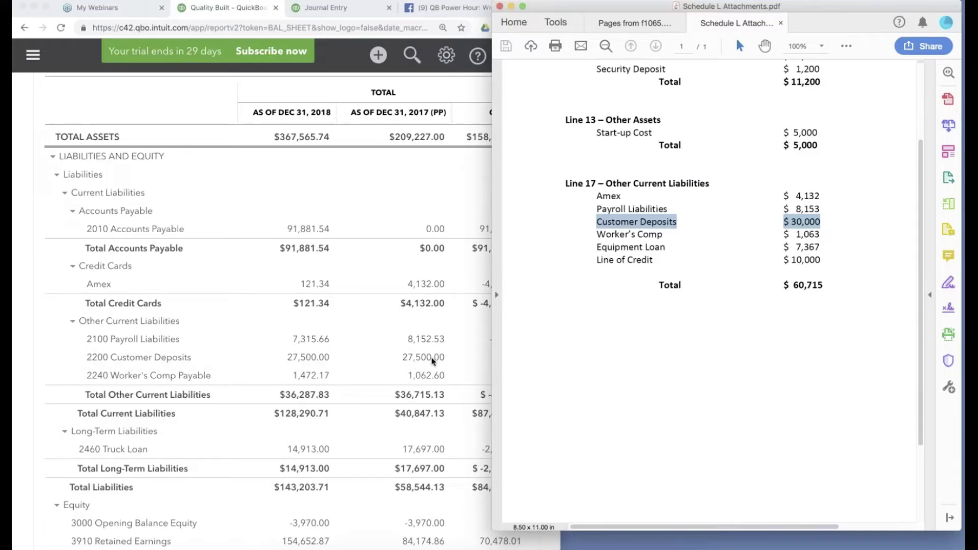
click(432, 361)
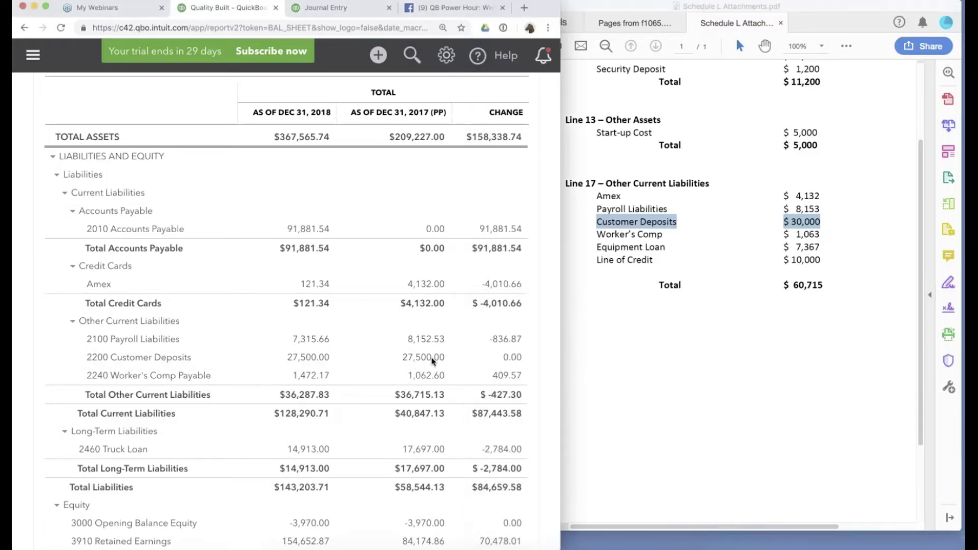
click(340, 14)
Add line 17 crediting 2200 Customer Deposits 2,500.00 (30000 minus 27500).
scroll(357, 349, down, 10)
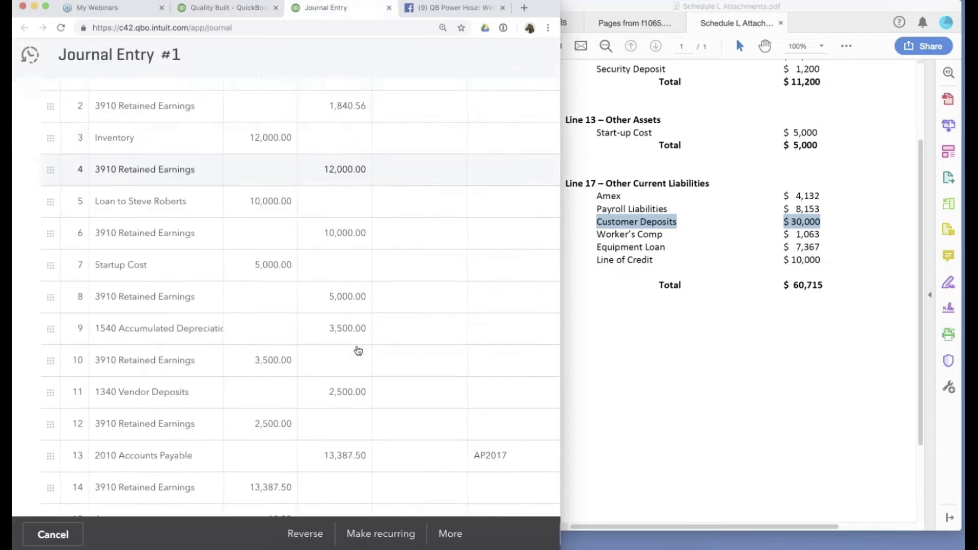
click(153, 293)
text(cus)
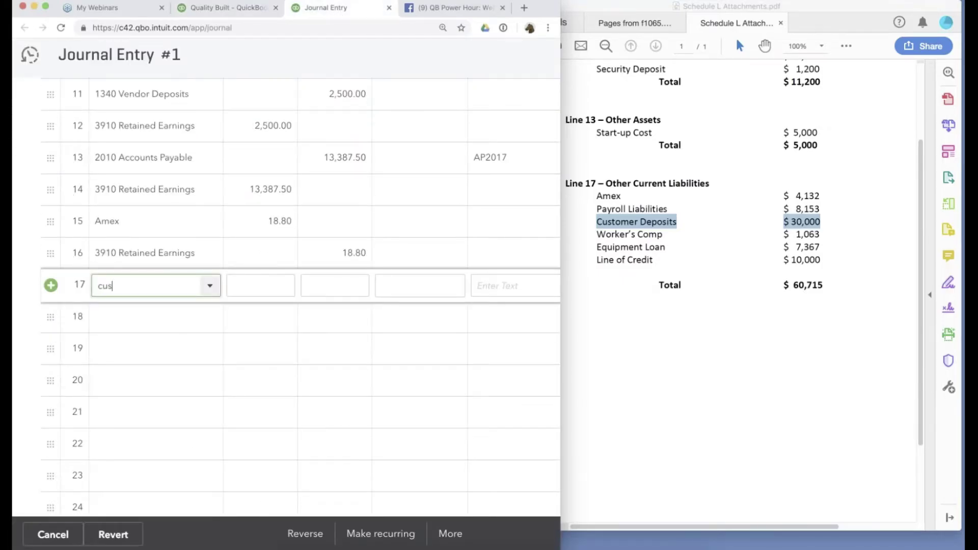
click(152, 339)
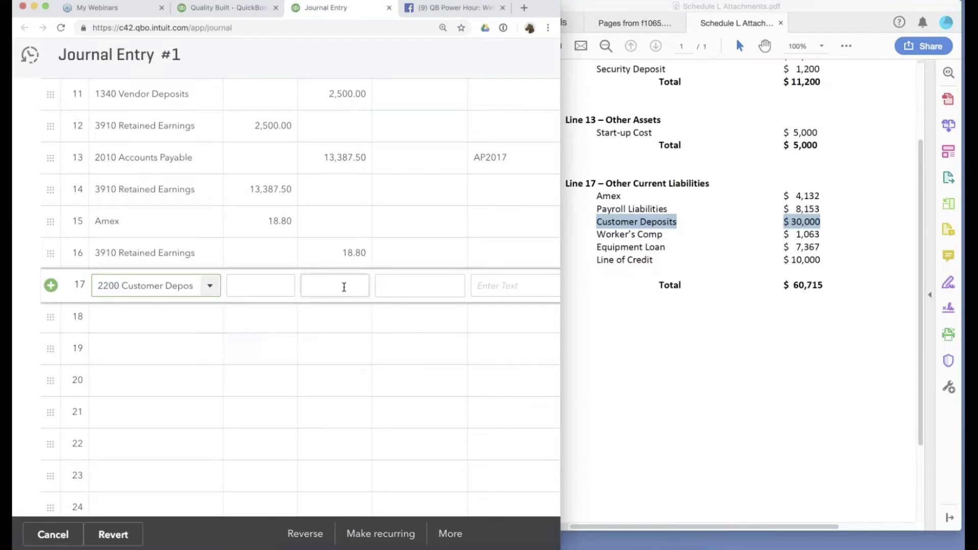
click(344, 287)
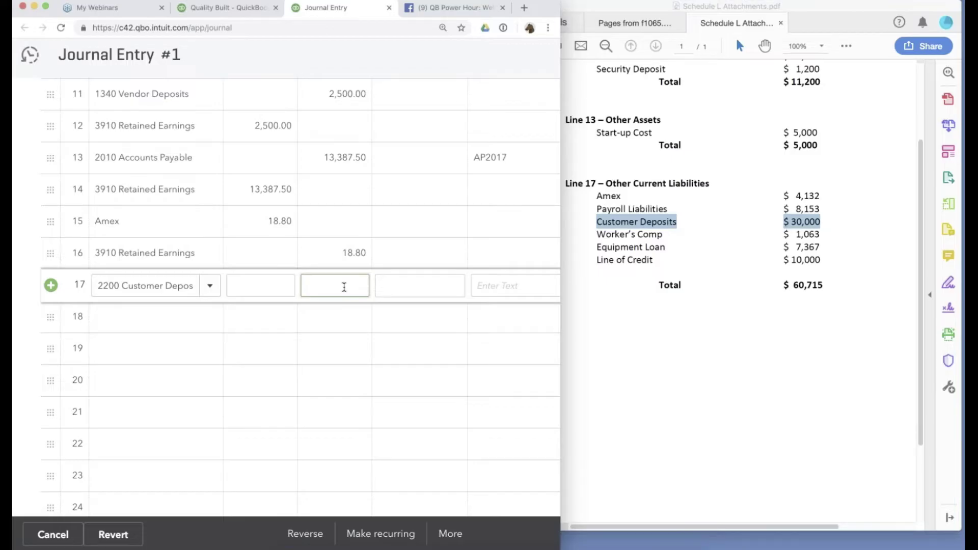
text(30000.27500)
key(Tab)
key(Tab)
key(Tab)
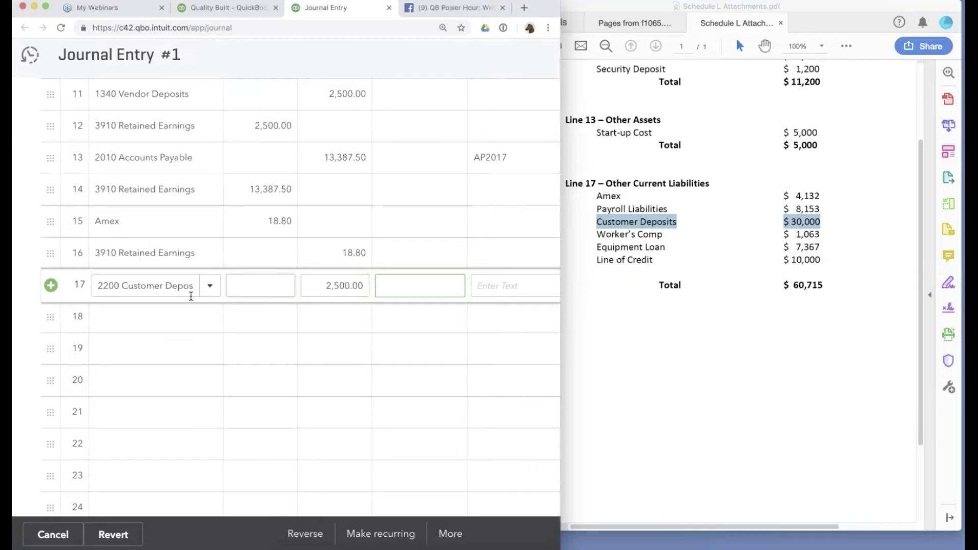
Debit 3910 Retained Earnings on line 18 and save Journal Entry 1.
text(ret)
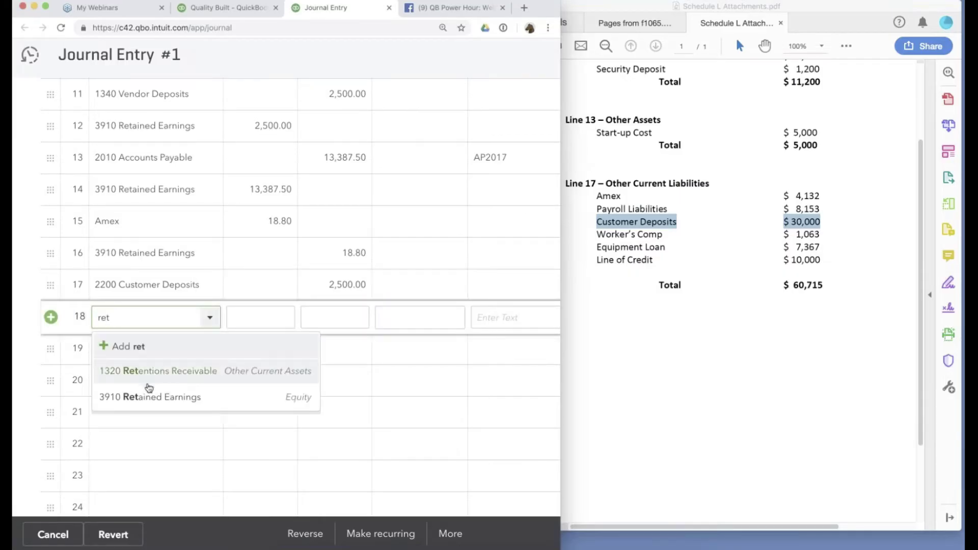
click(151, 396)
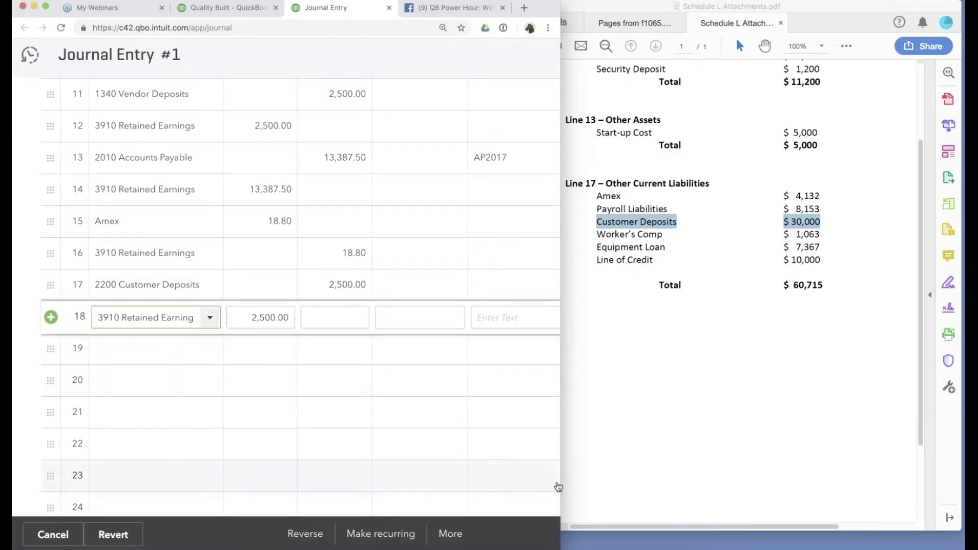
click(821, 221)
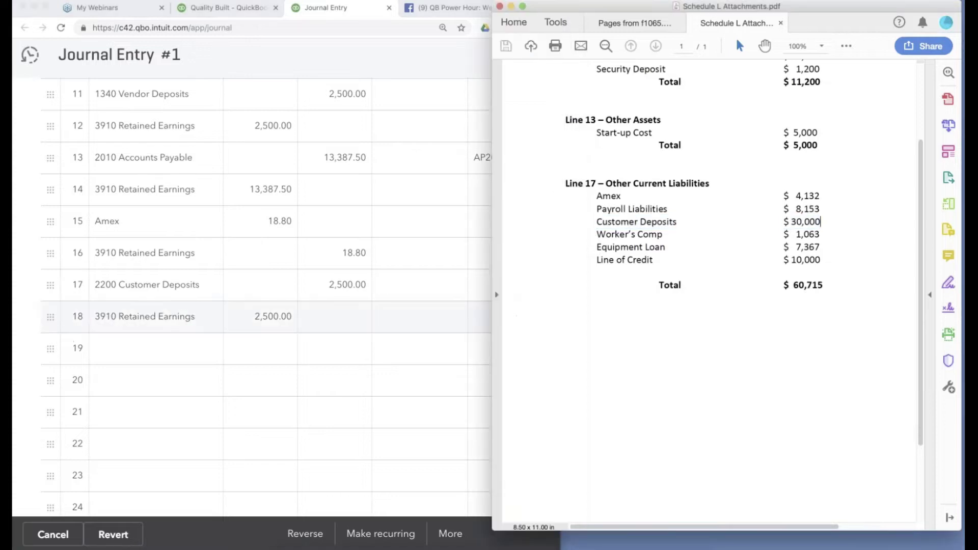
click(480, 469)
drag(561, 470, 662, 470)
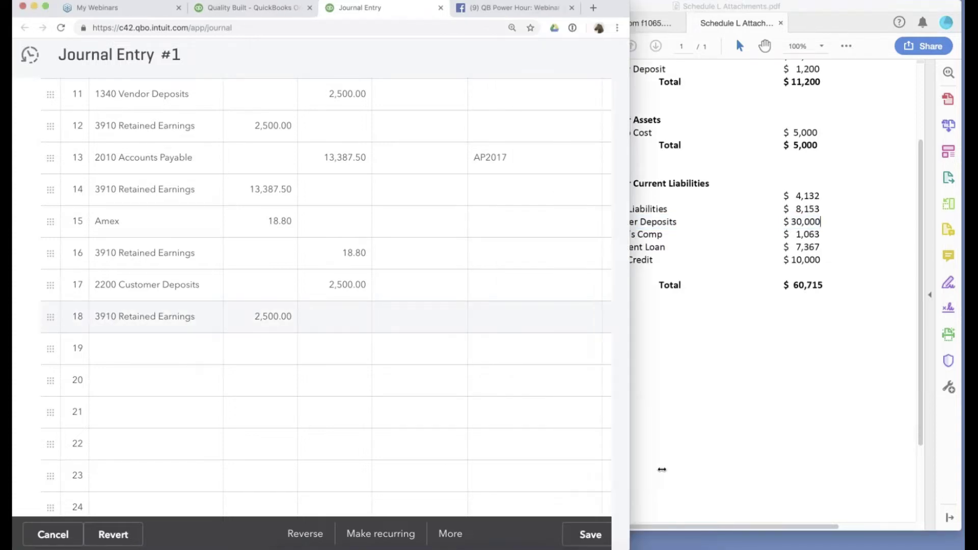
click(590, 534)
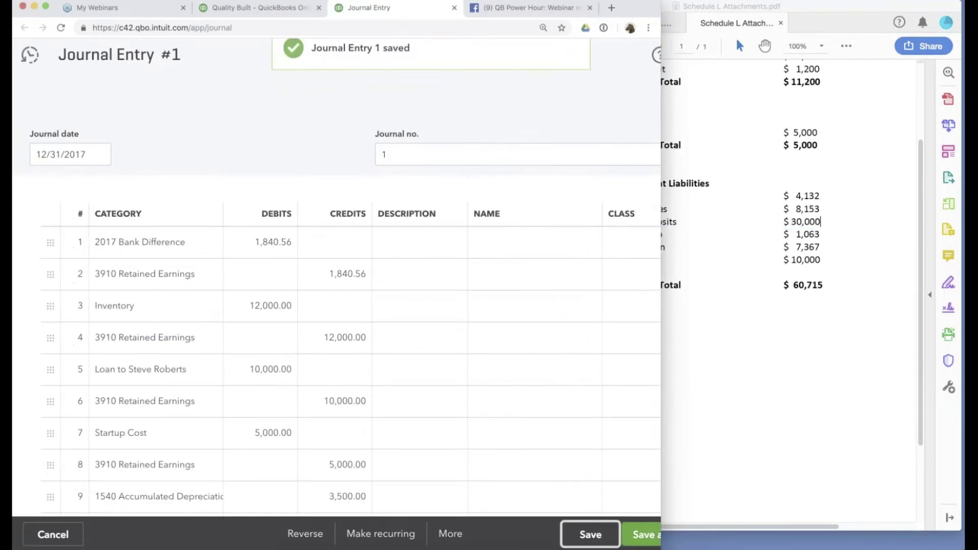
click(254, 11)
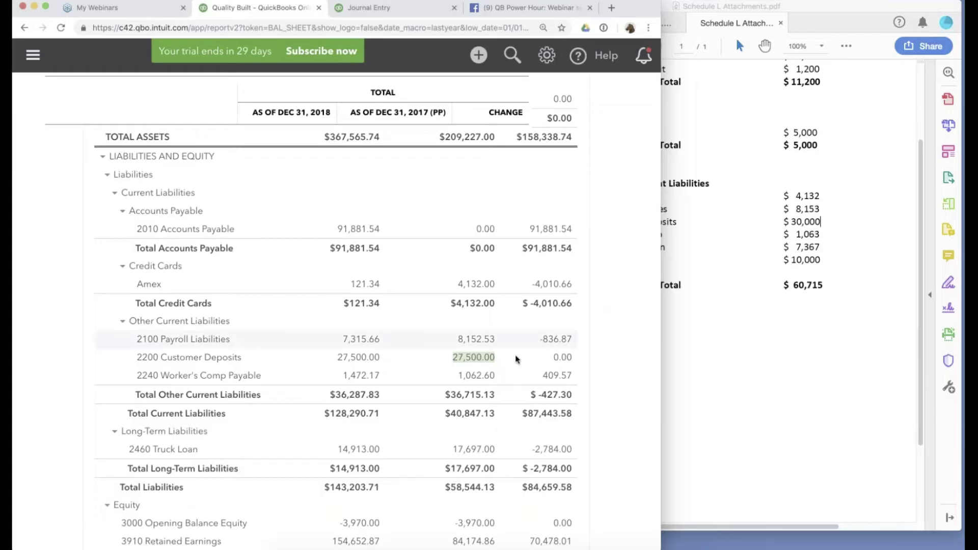
Scroll the balance sheet to its liabilities and narrow the report window beside the PDF.
scroll(517, 359, down, 2)
scroll(517, 359, down, 1)
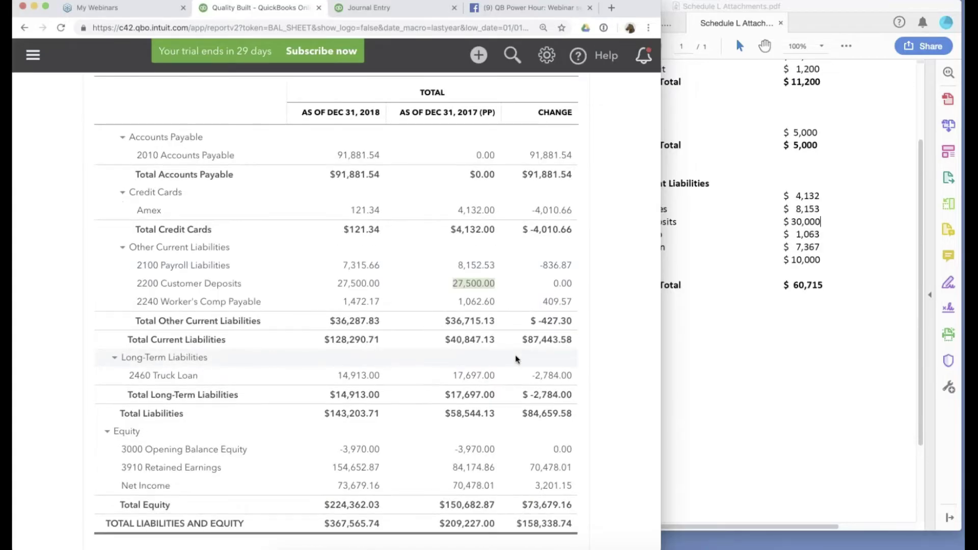
click(787, 286)
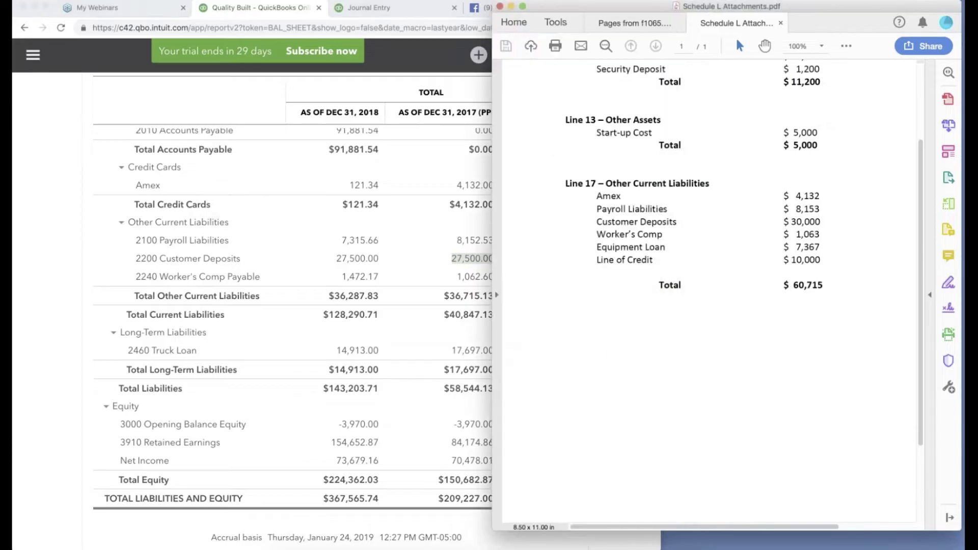
click(249, 7)
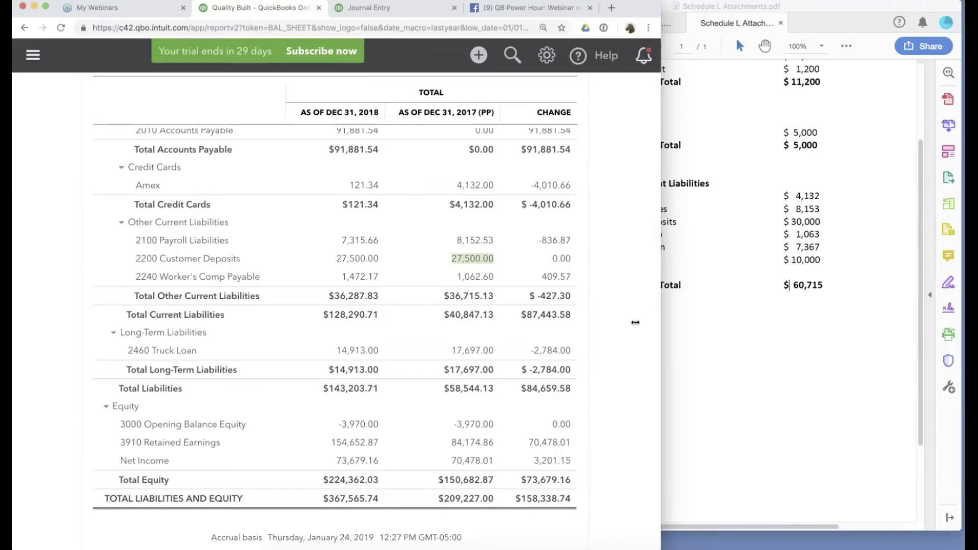
drag(635, 322, 605, 324)
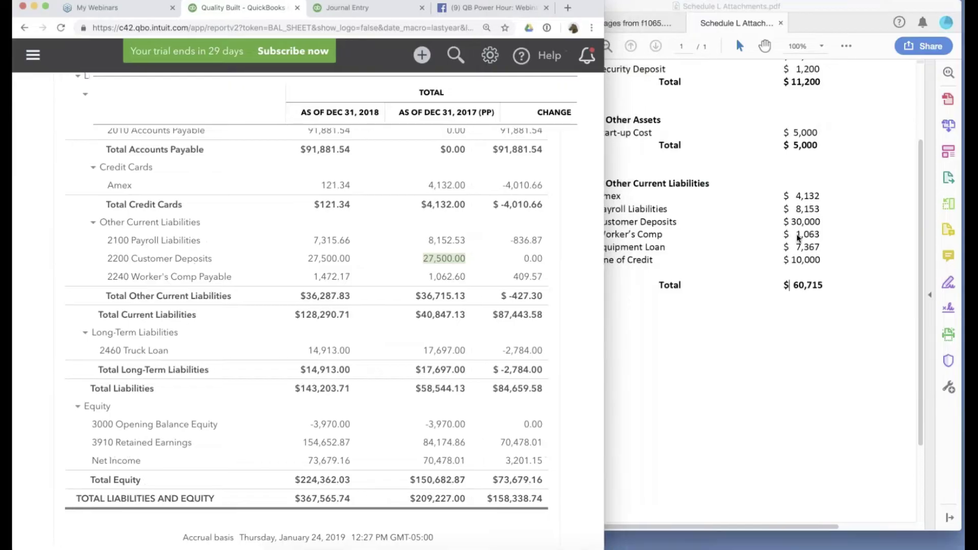
Mark the Equipment Loan $7,367 and Line of Credit $10,000 amounts in Schedule L.
click(798, 237)
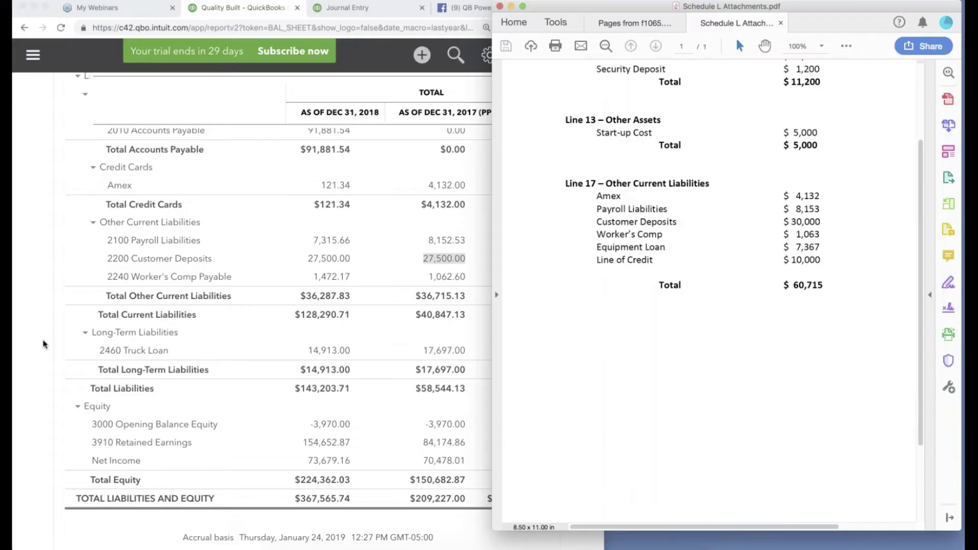
click(45, 344)
click(825, 258)
drag(825, 258, 848, 259)
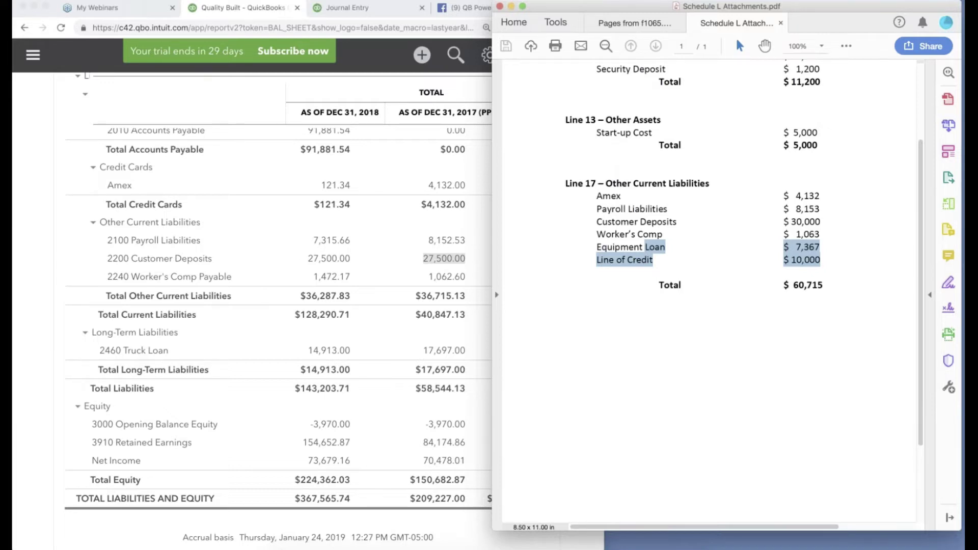
click(348, 8)
Create a new Equipment Loan account of type Long Term Liabilities from a new journal line.
click(349, 7)
scroll(326, 357, down, 10)
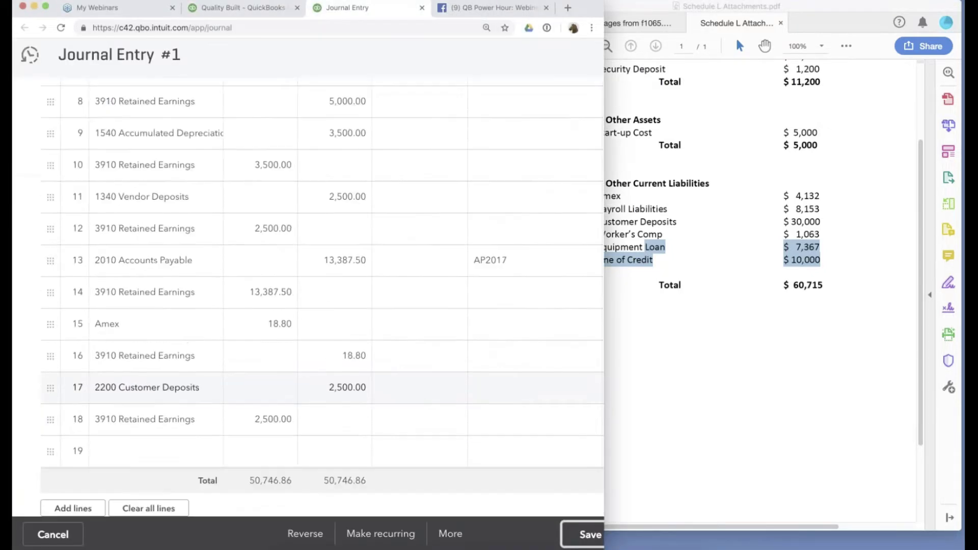
click(80, 365)
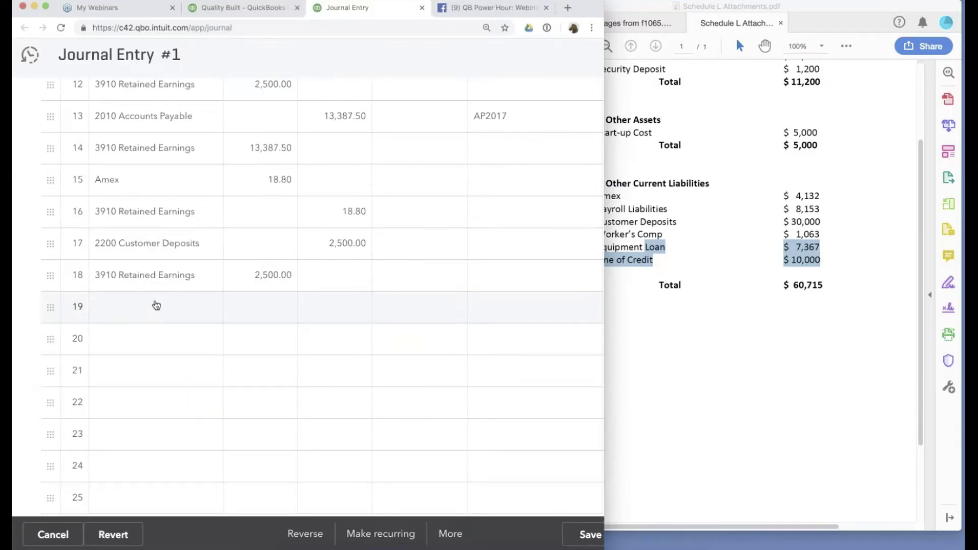
click(156, 306)
text(Equipment Laon)
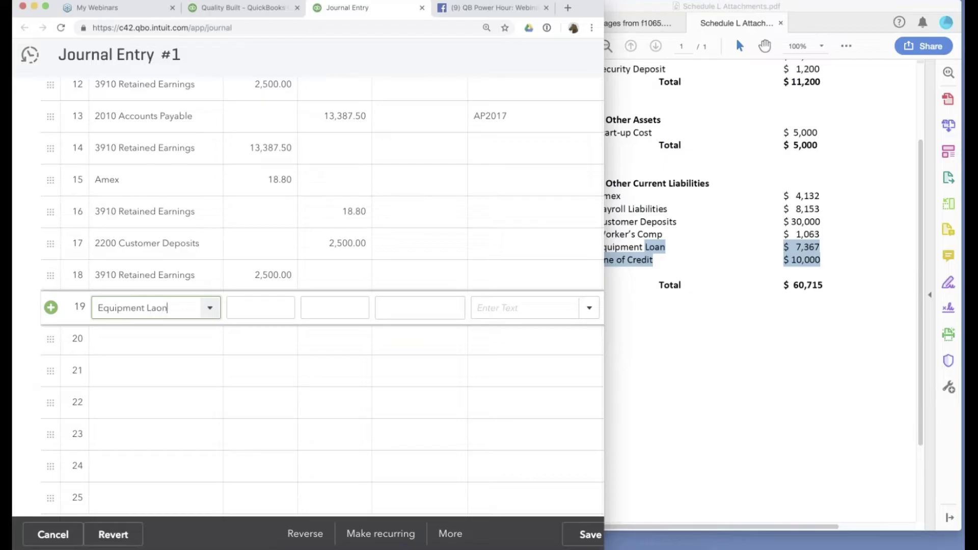
key(BackSpace)
key(BackSpace)
key(BackSpace)
text(oan)
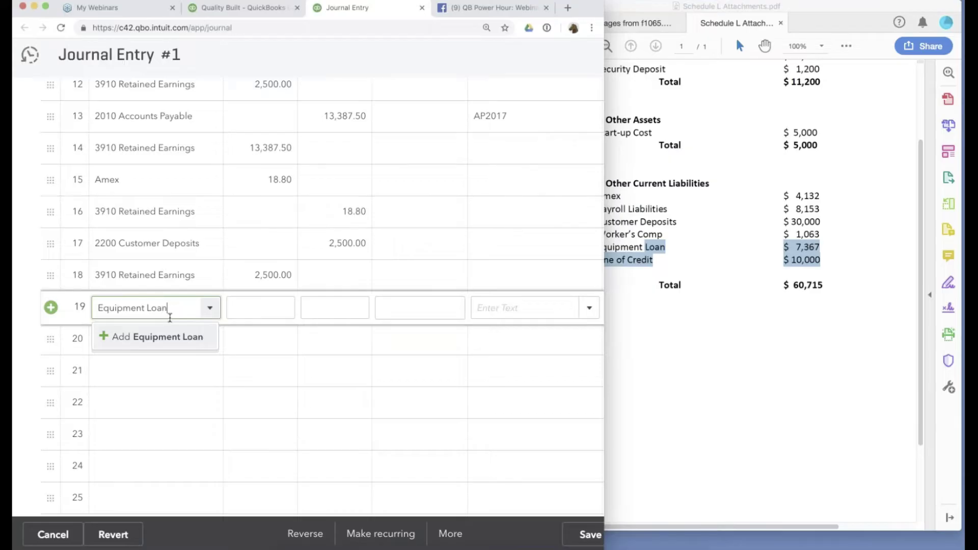
click(167, 339)
click(142, 140)
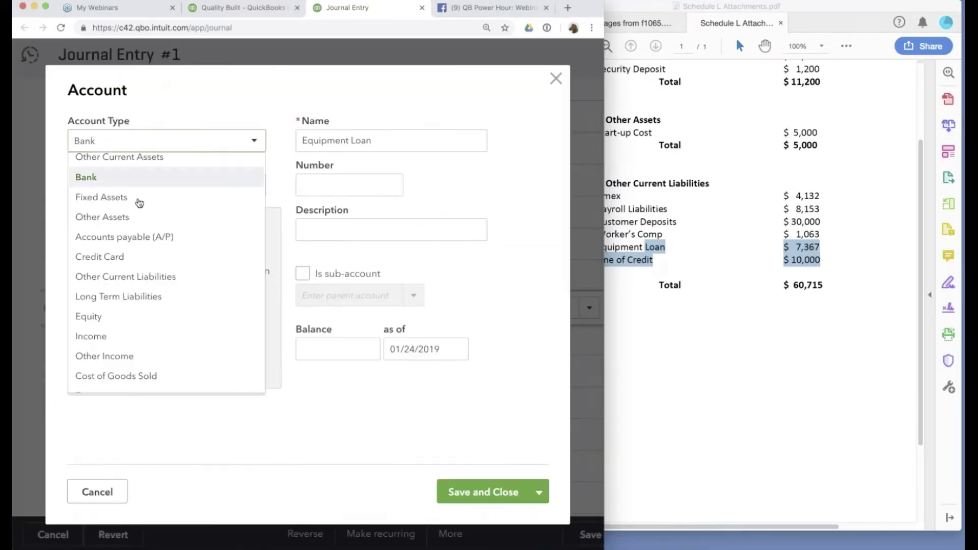
scroll(153, 254, down, 1)
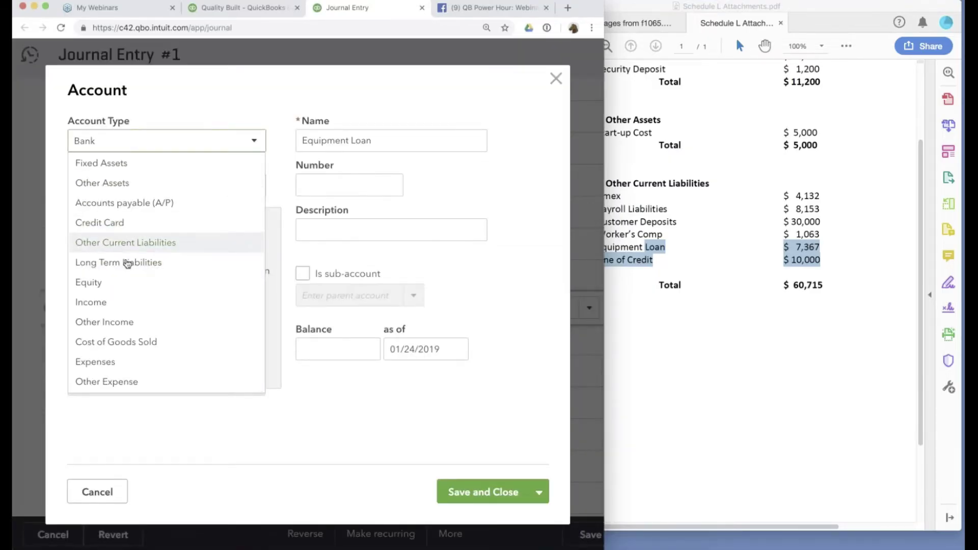
click(127, 264)
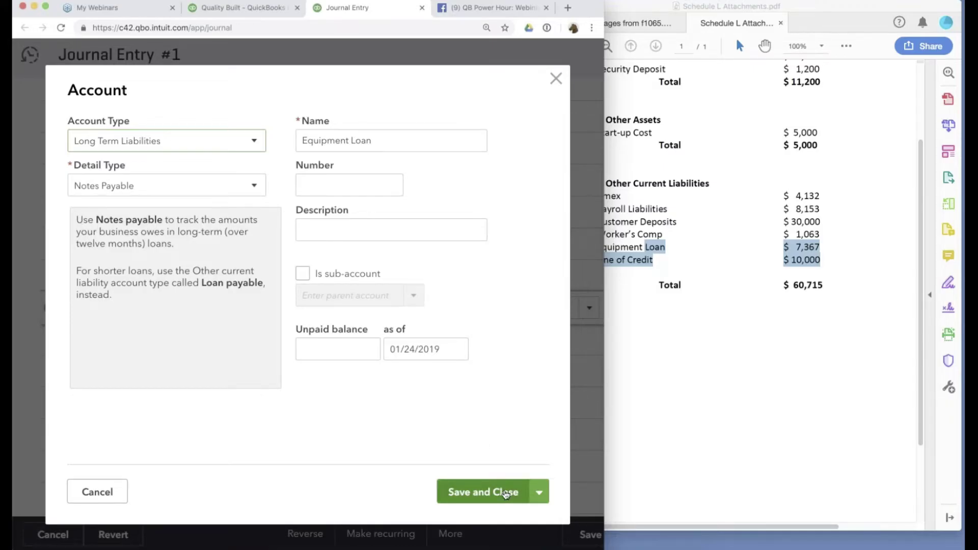
click(506, 492)
Credit Equipment Loan 7,367.00, debit 3910 Retained Earnings, and begin a Line of Credit account.
click(346, 308)
text(7)
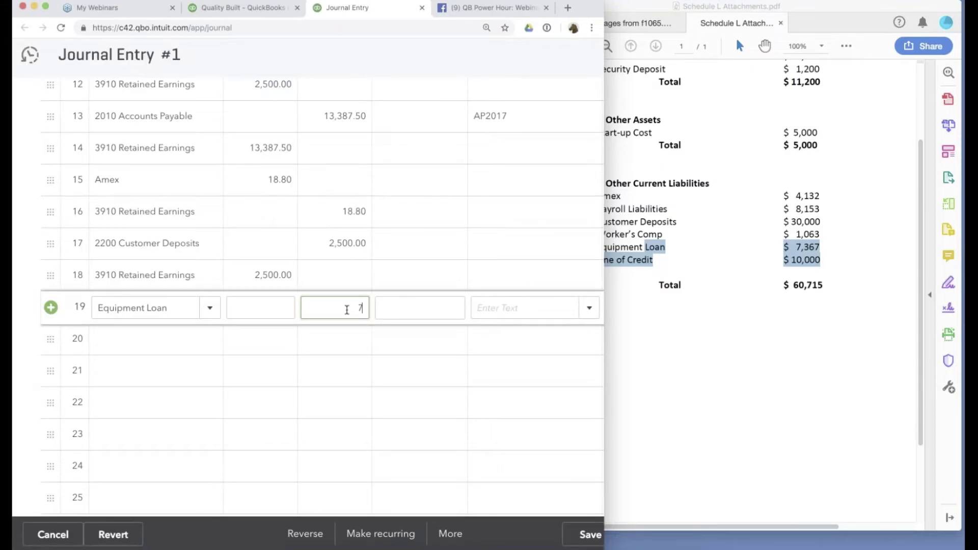
text(367)
click(153, 339)
text(ret)
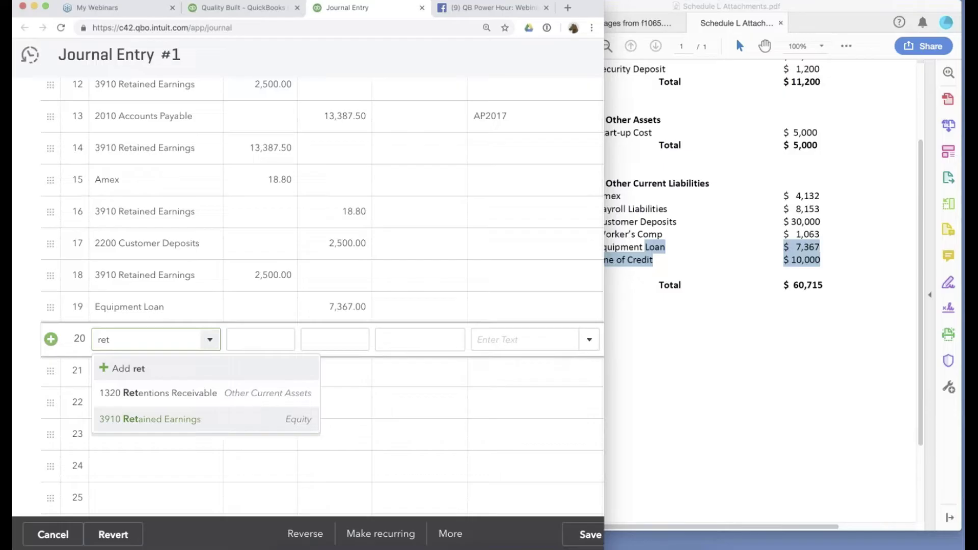
click(201, 417)
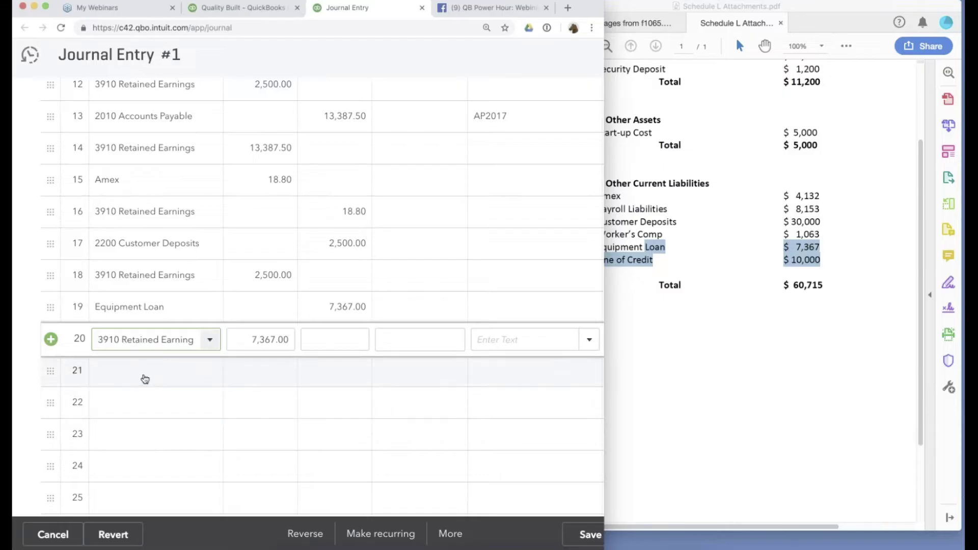
click(144, 372)
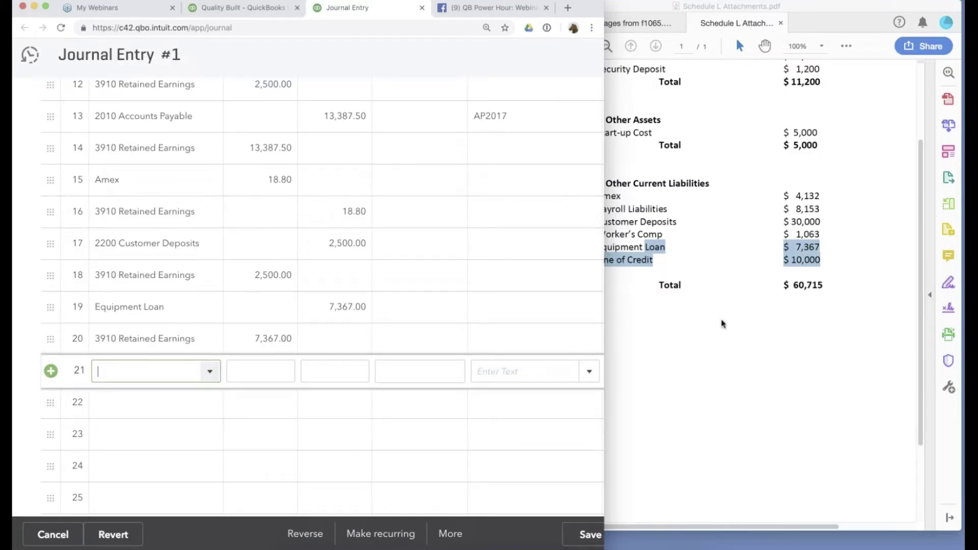
text(Line of C)
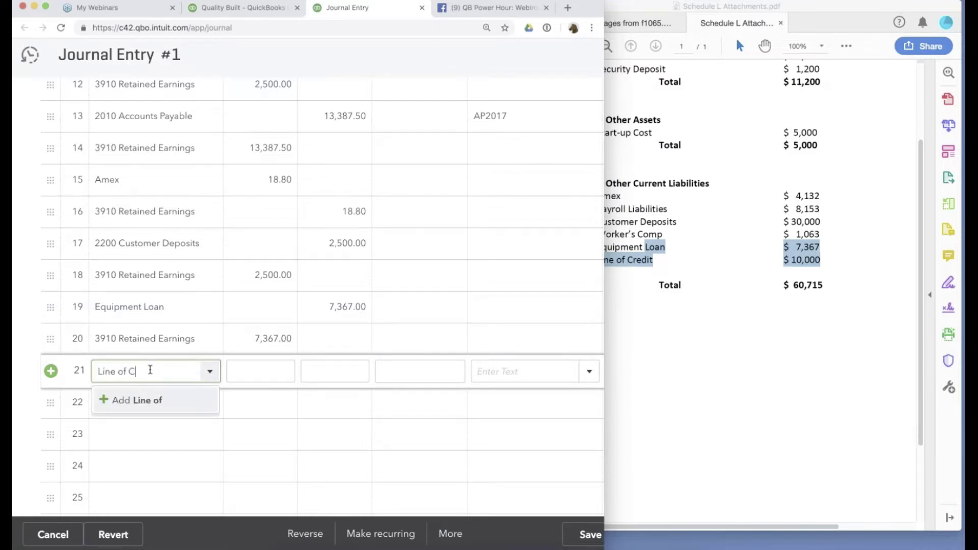
text(redit)
click(164, 402)
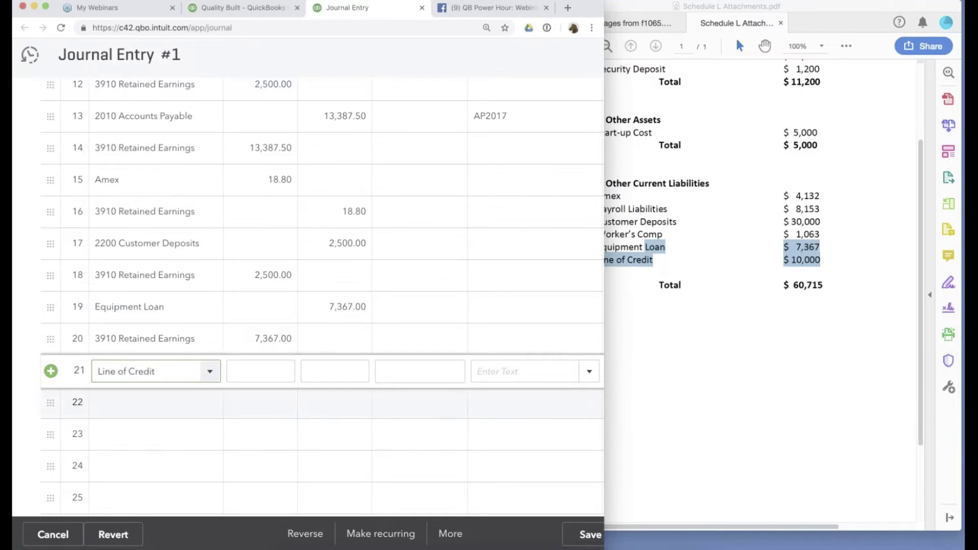
Save the new Line of Credit account as an Other Current Liabilities type.
click(185, 147)
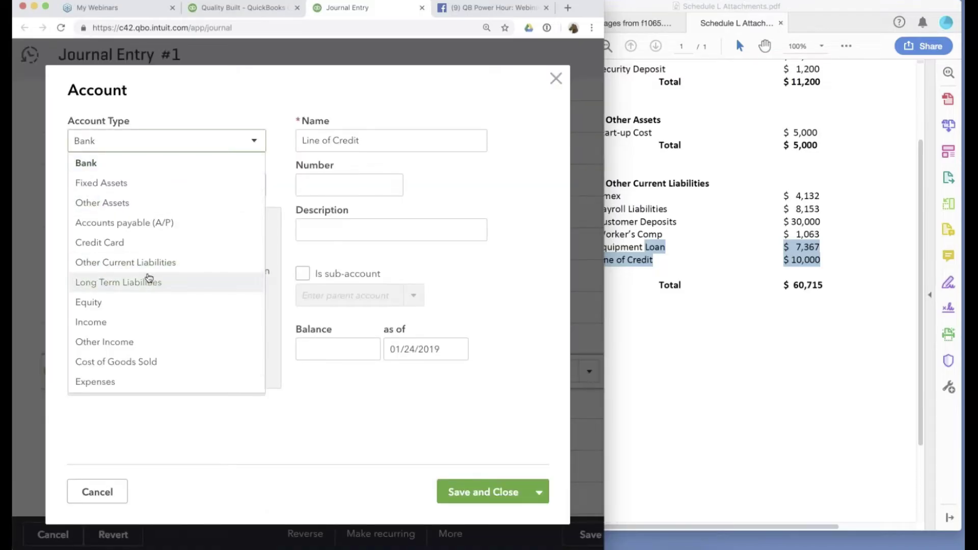
click(153, 261)
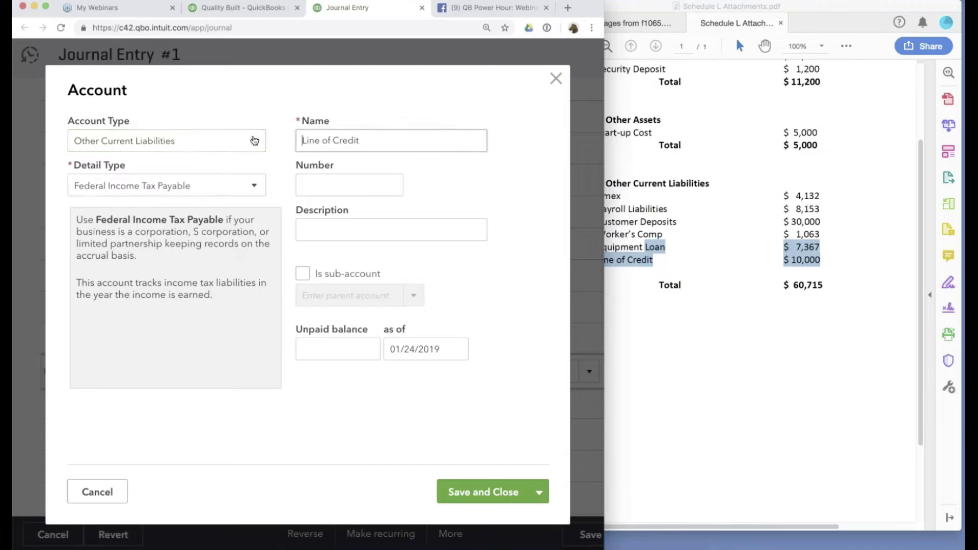
click(483, 492)
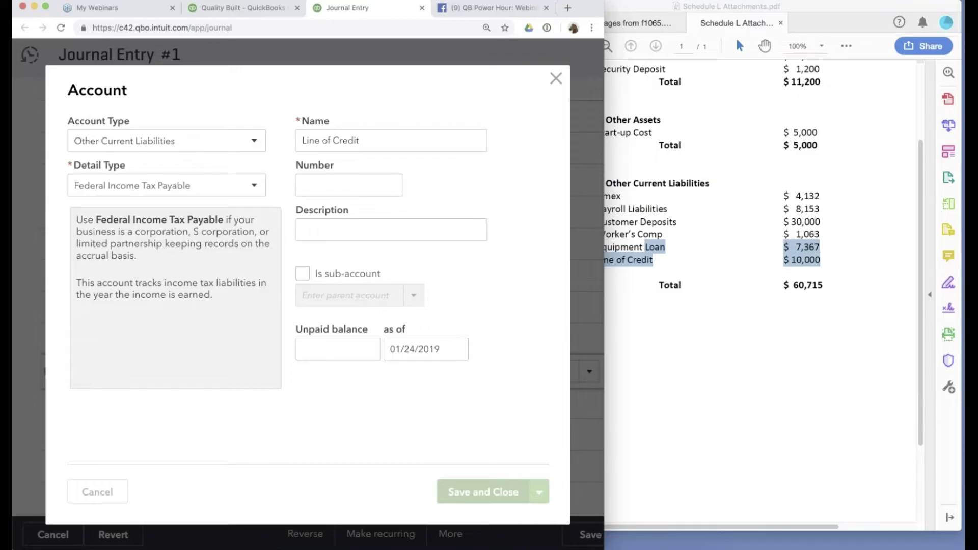
Credit Line of Credit 10,000.00, debit 3910 Retained Earnings on line 22, and save.
click(348, 367)
text(10,00)
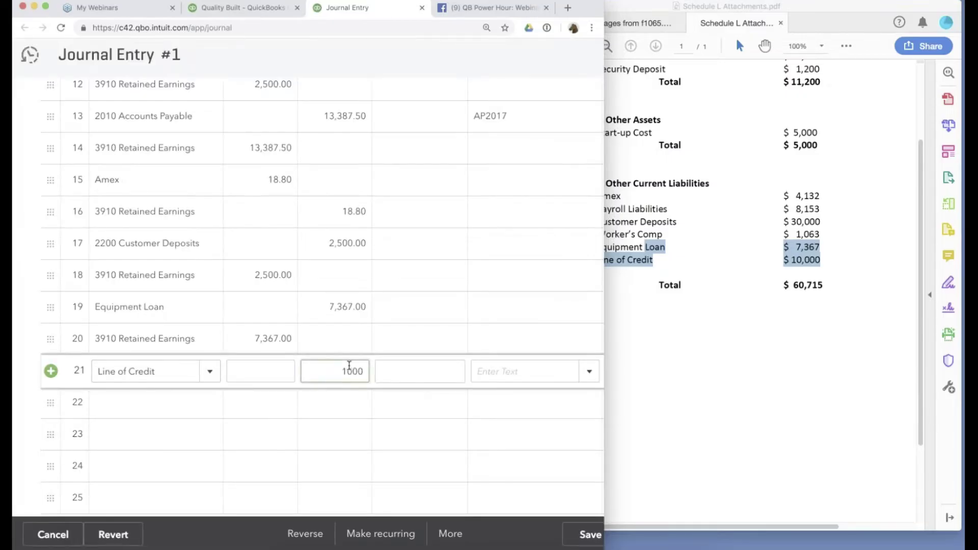
text(0)
click(102, 402)
text(r)
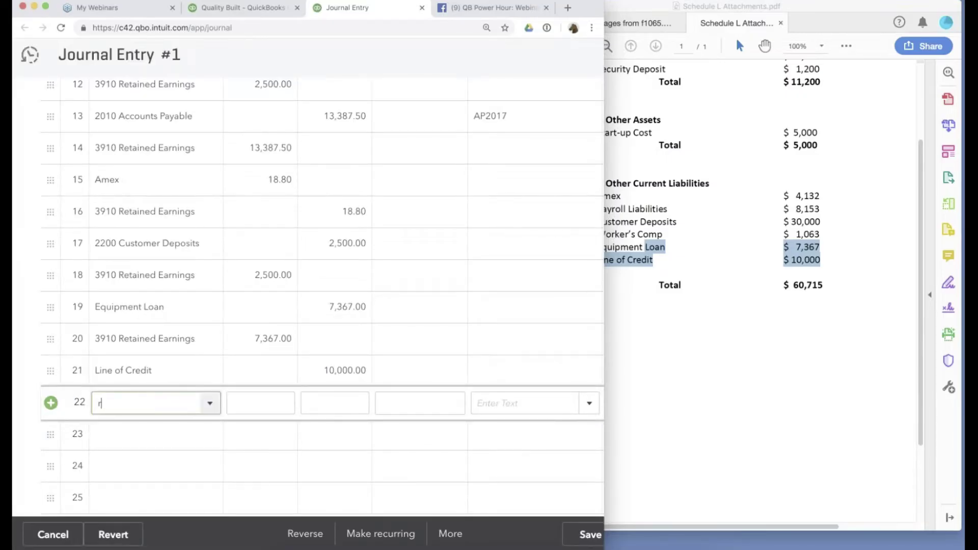
text(et)
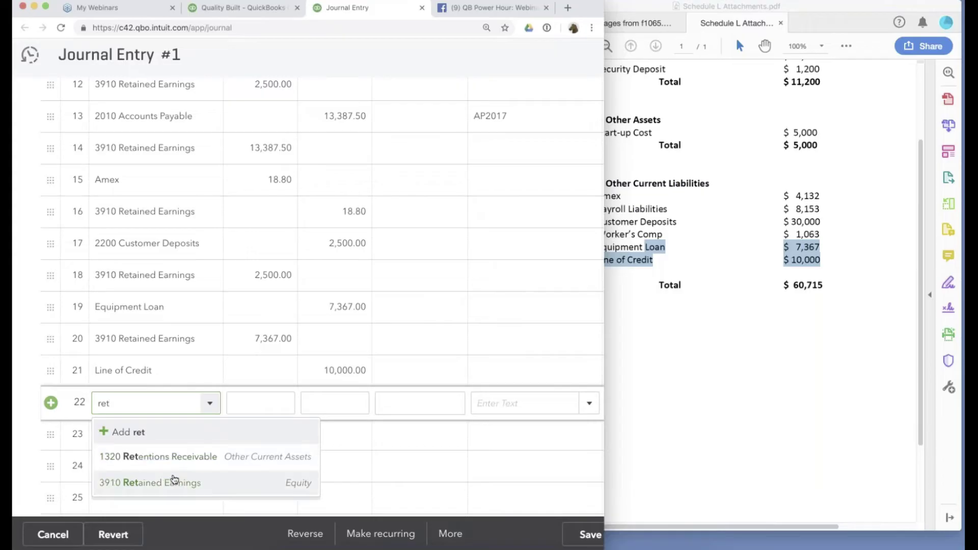
click(173, 481)
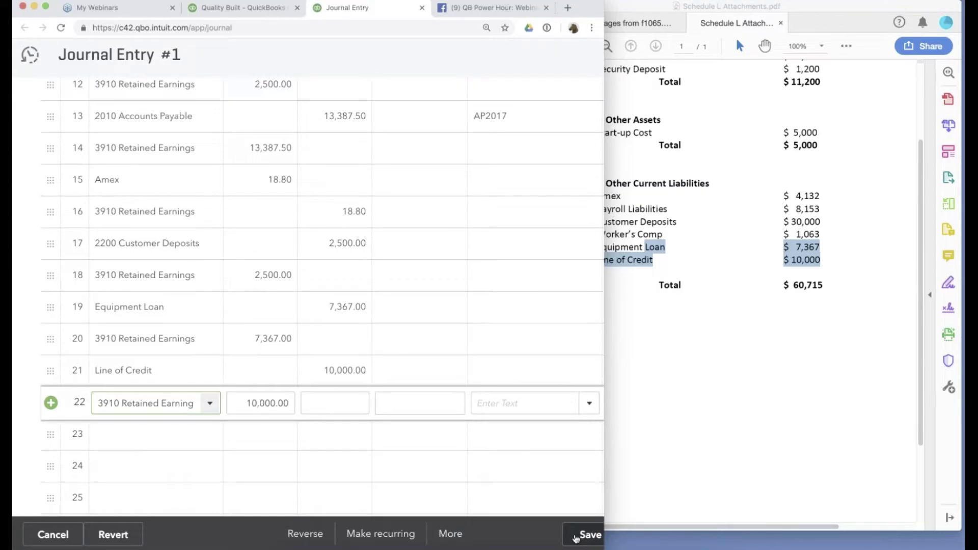
click(576, 539)
Scroll the balance sheet to Liabilities showing Line of Credit 10,000.00 and Equipment Loan 7,367.00.
key(ctrl+shift+Tab)
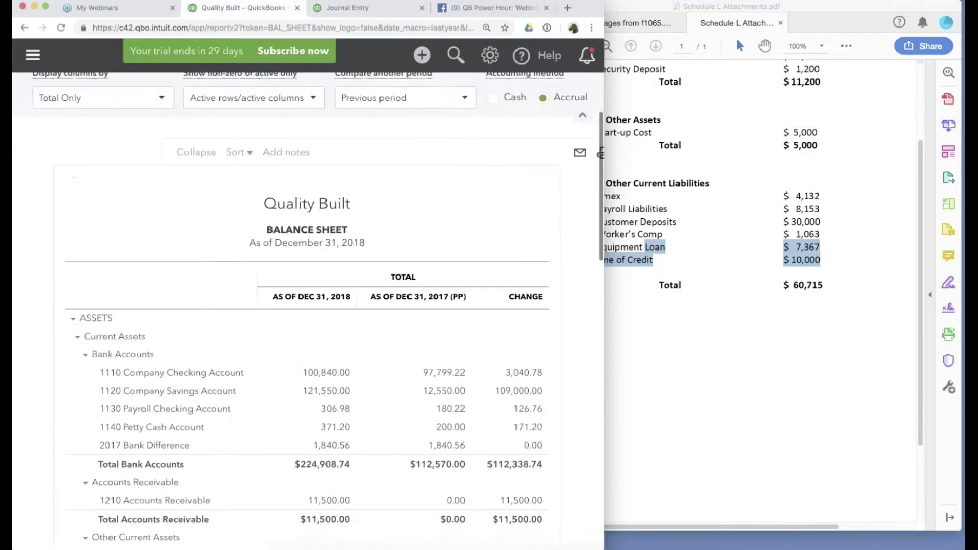
scroll(293, 306, right, 3)
scroll(306, 306, down, 3)
scroll(305, 306, left, 3)
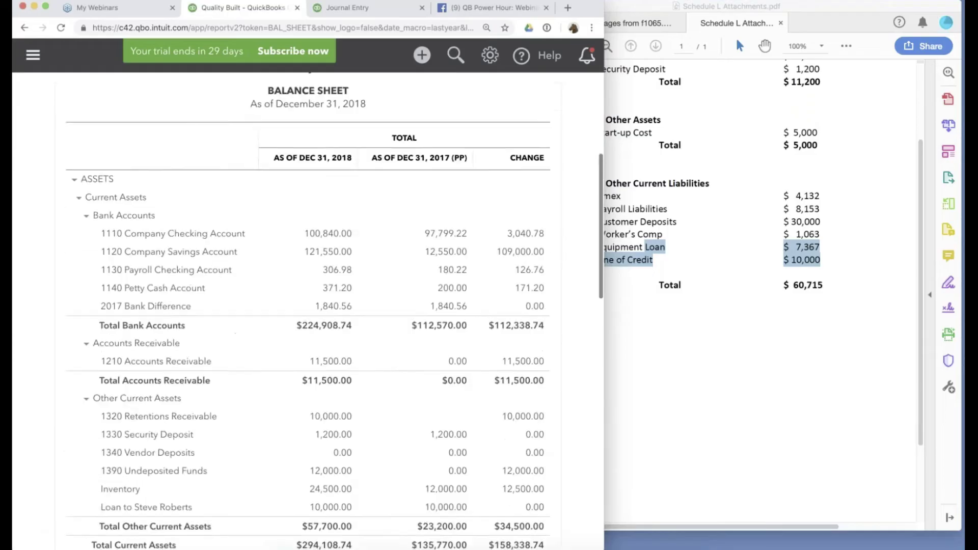
scroll(306, 306, down, 10)
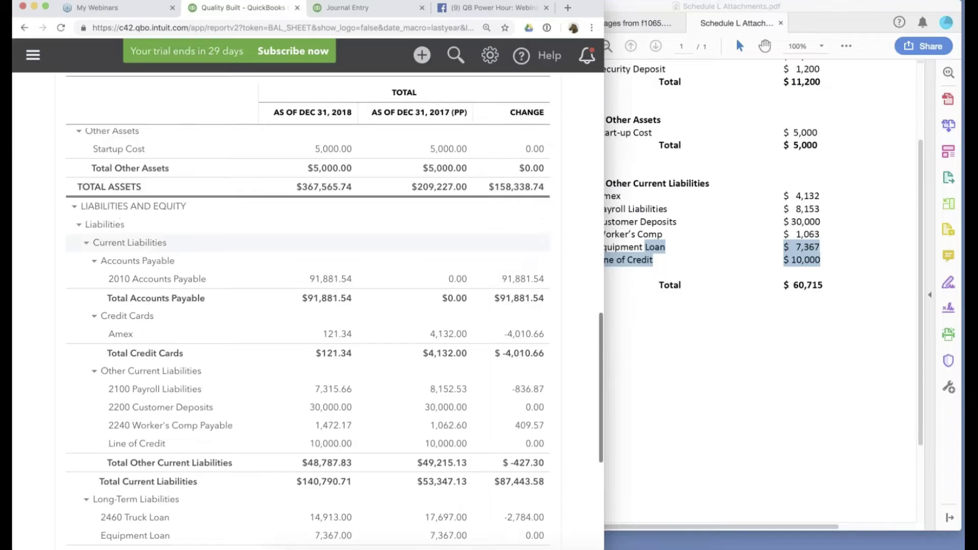
scroll(305, 306, down, 2)
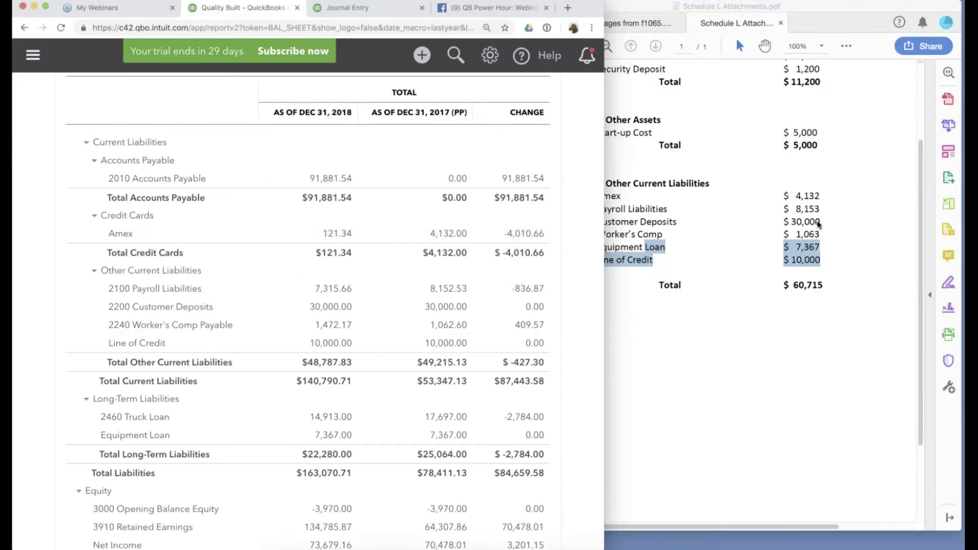
Check the Equipment Loan 7,367 line in the Schedule L PDF, then open Chart of Accounts.
click(818, 224)
scroll(82, 308, down, 1)
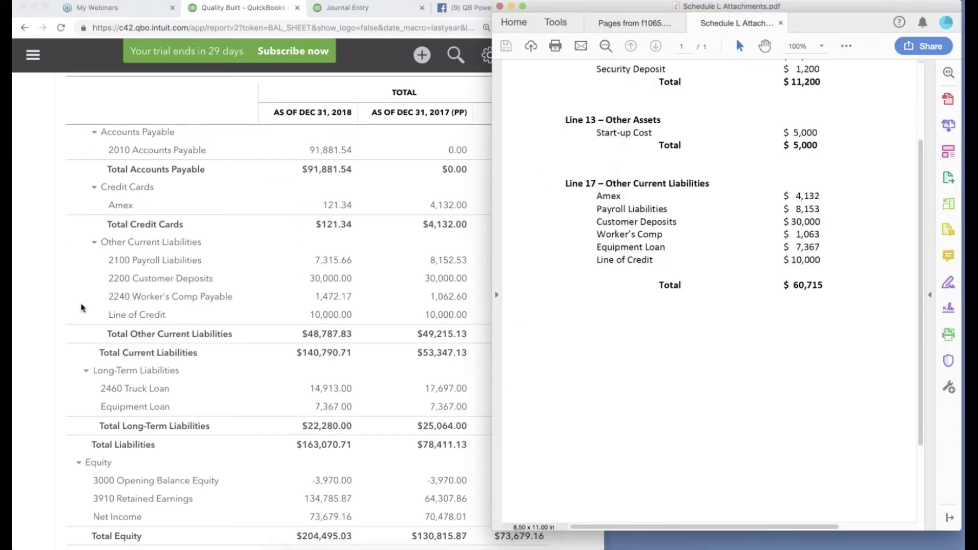
click(82, 308)
scroll(54, 304, down, 1)
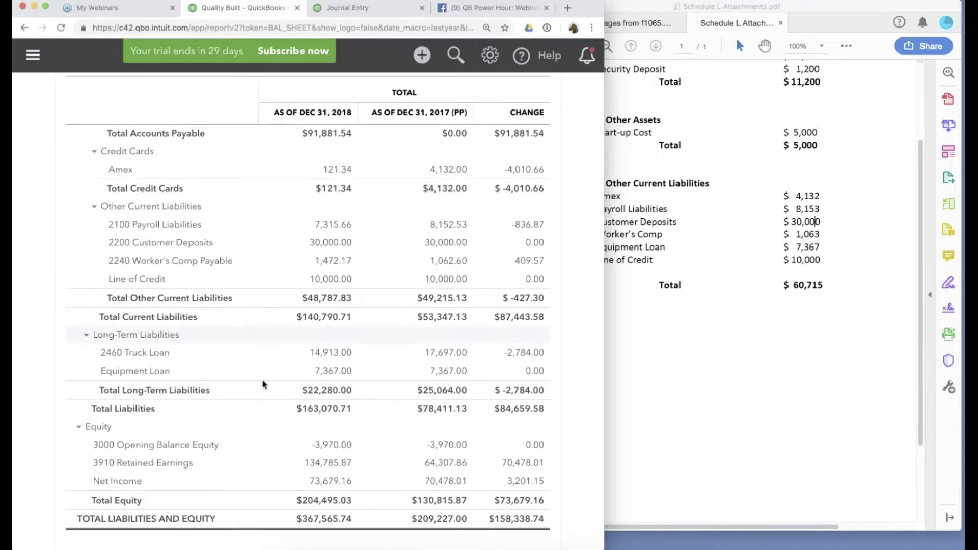
click(815, 282)
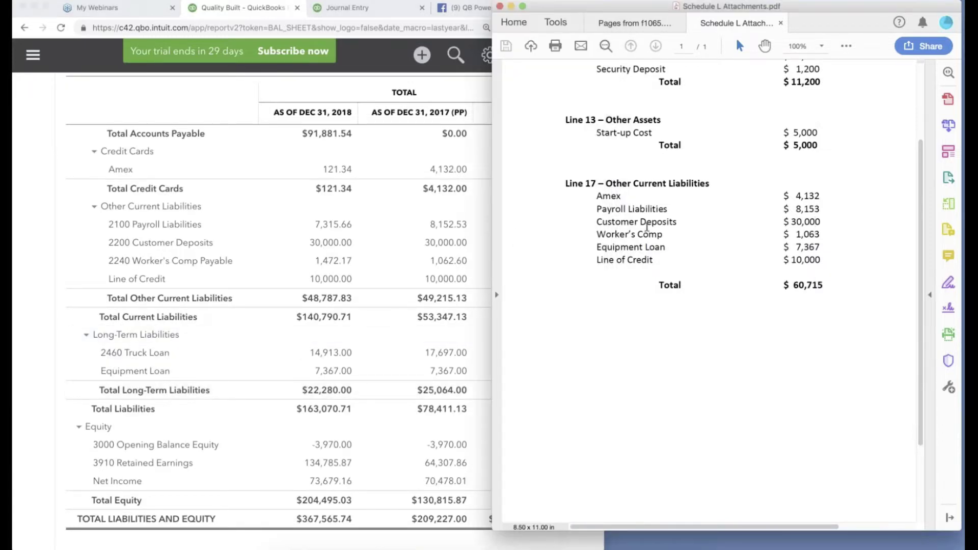
drag(597, 247, 818, 246)
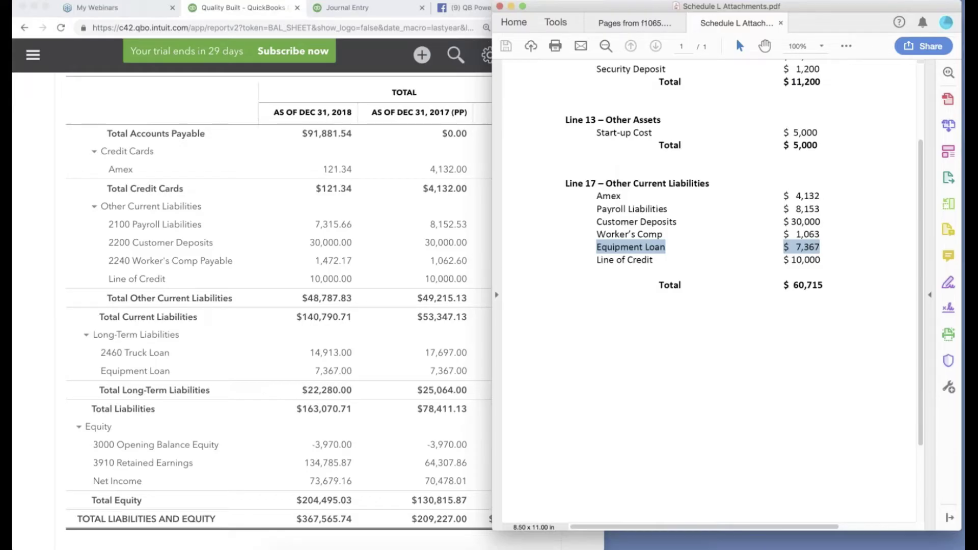
click(42, 242)
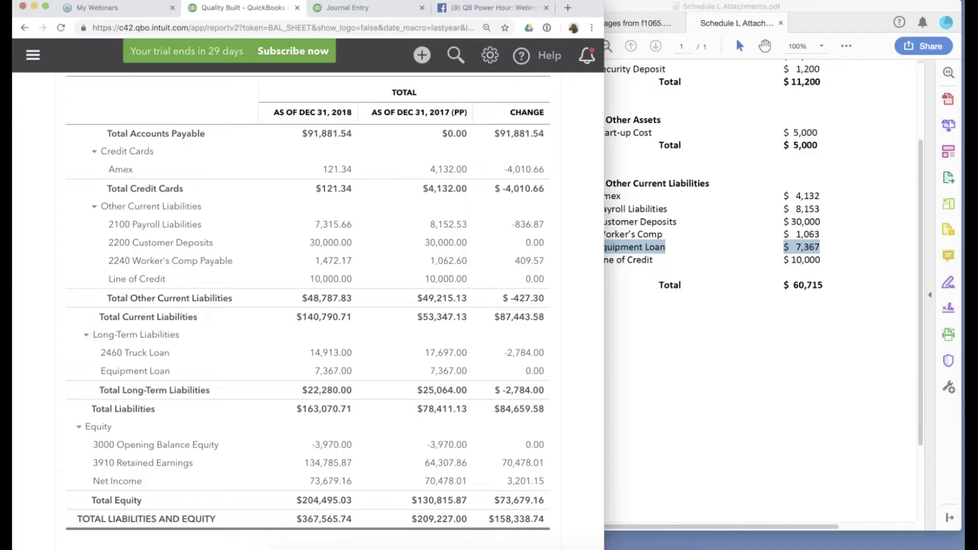
click(490, 55)
super+click(80, 225)
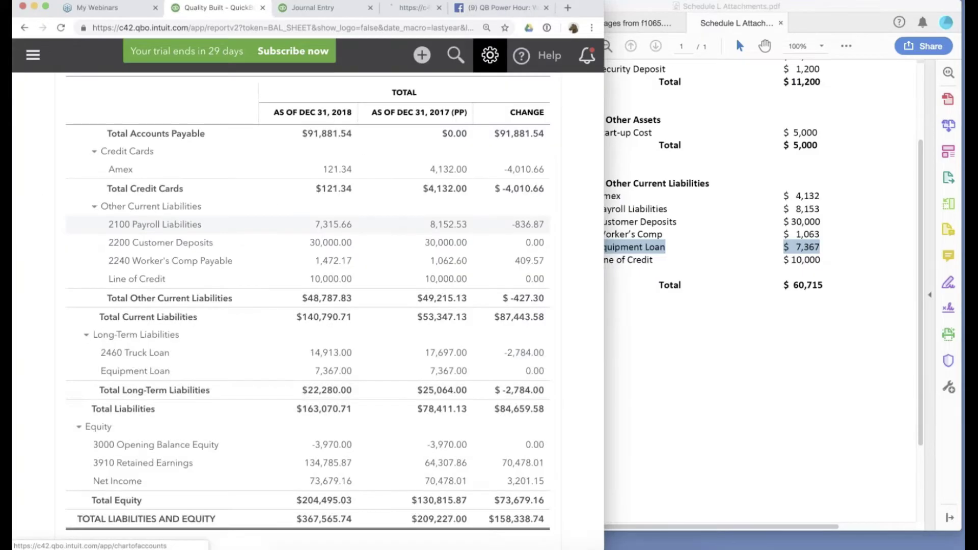
Change the Equipment Loan account type to Other Current Liabilities and confirm the save.
click(403, 11)
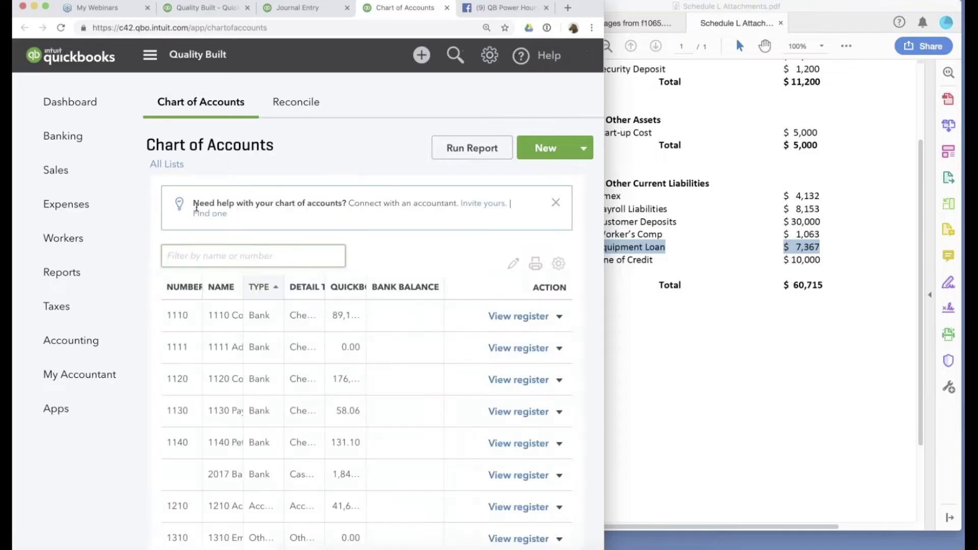
text(equip)
click(141, 52)
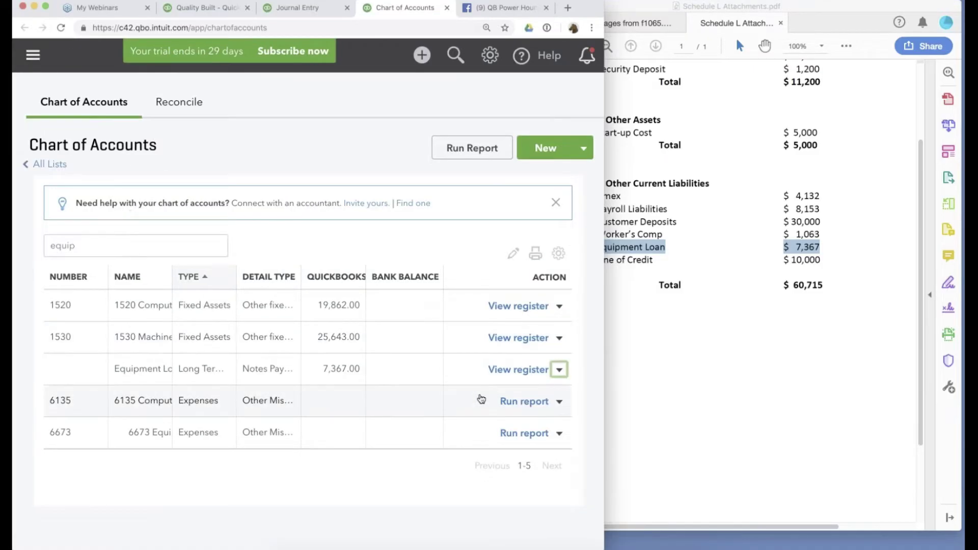
click(174, 146)
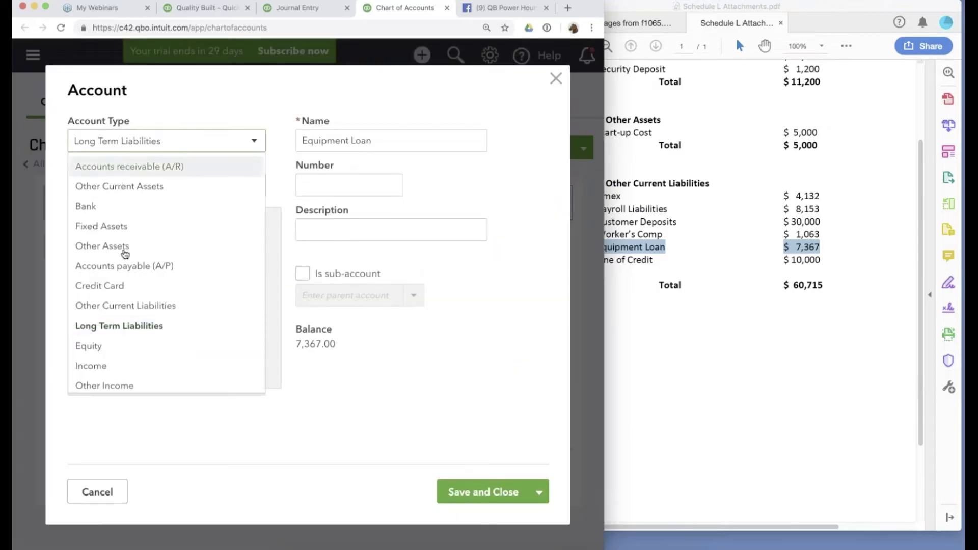
click(126, 306)
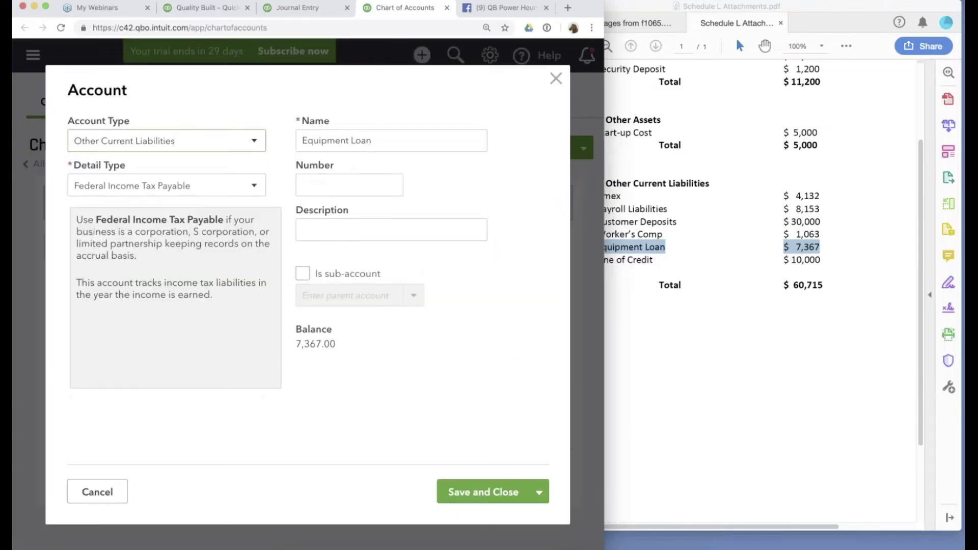
click(499, 493)
click(444, 332)
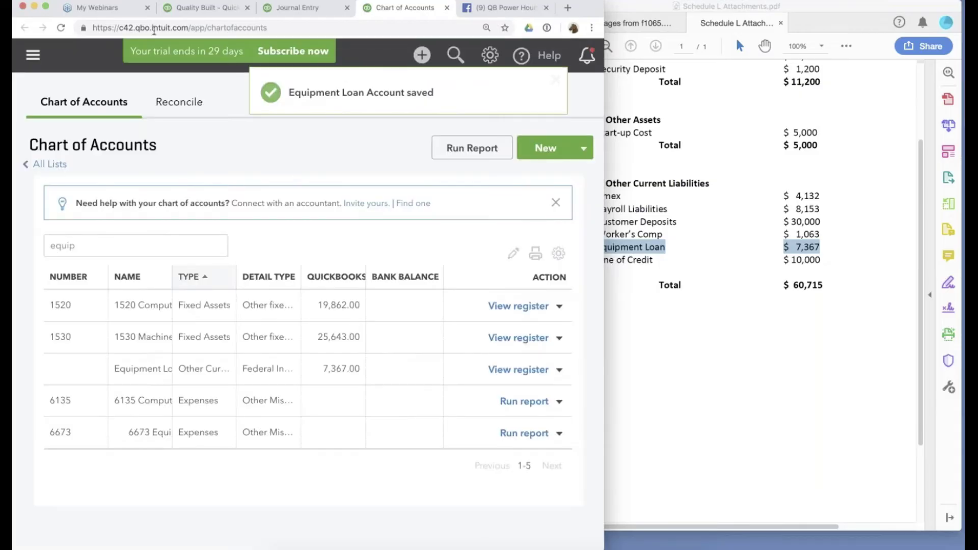
click(192, 14)
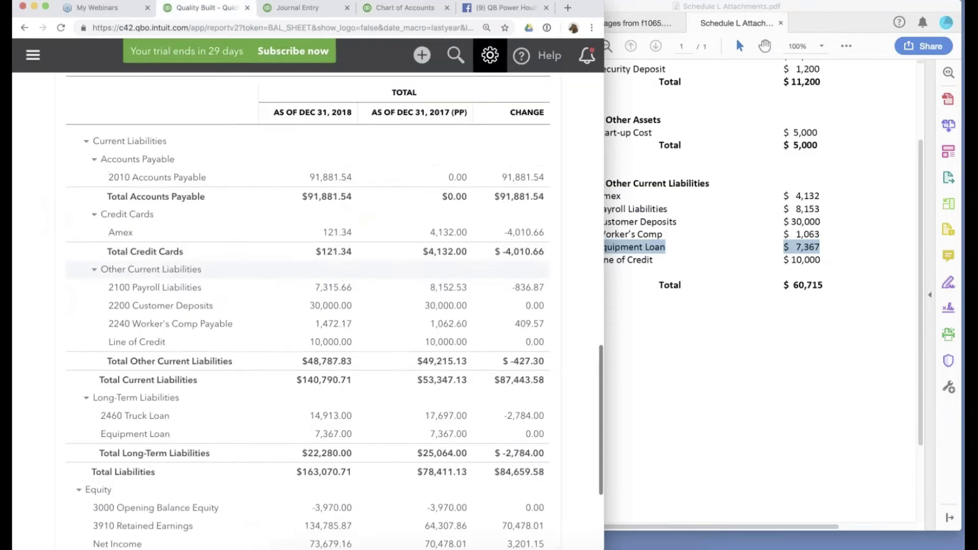
Open the Balance Sheet report with the period set to Last Year.
scroll(581, 178, up, 10)
scroll(581, 177, right, 5)
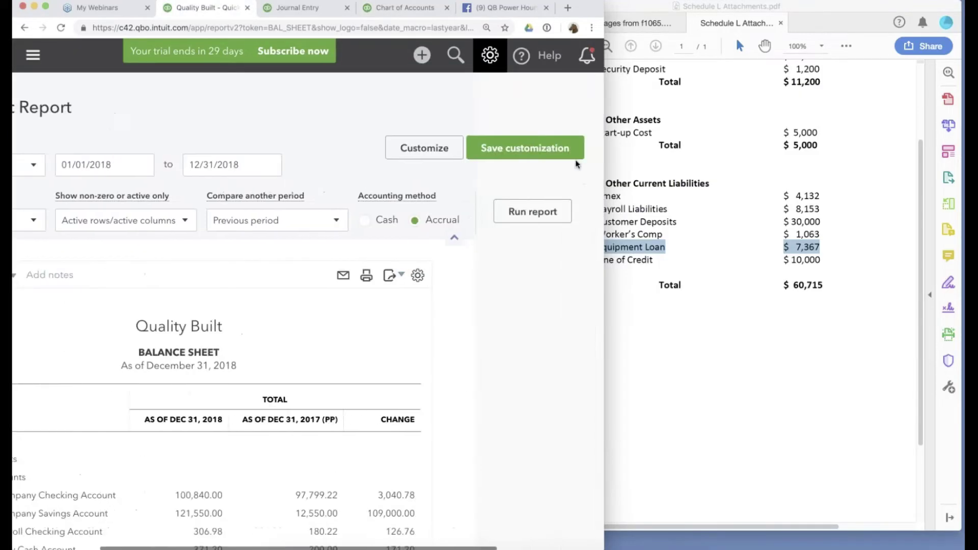
scroll(544, 214, left, 10)
scroll(543, 214, down, 4)
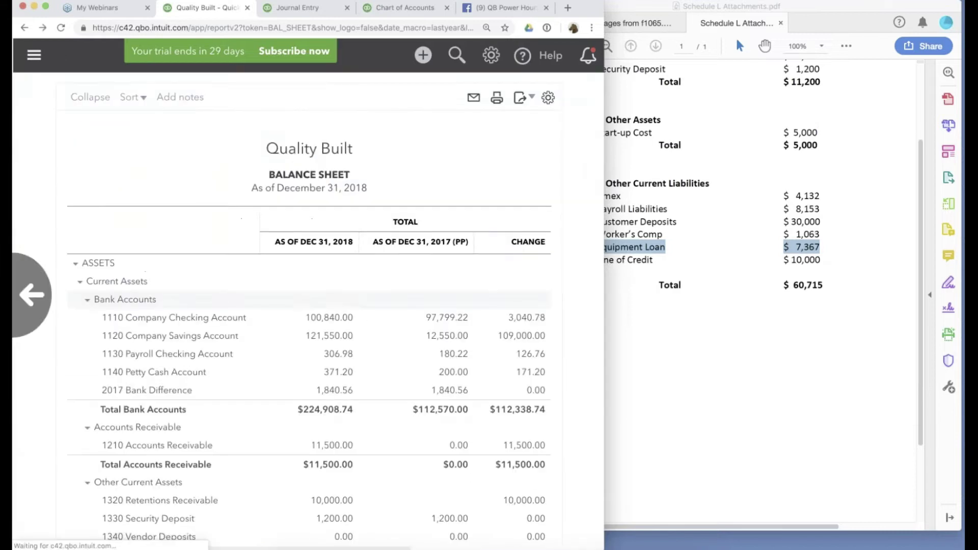
click(90, 346)
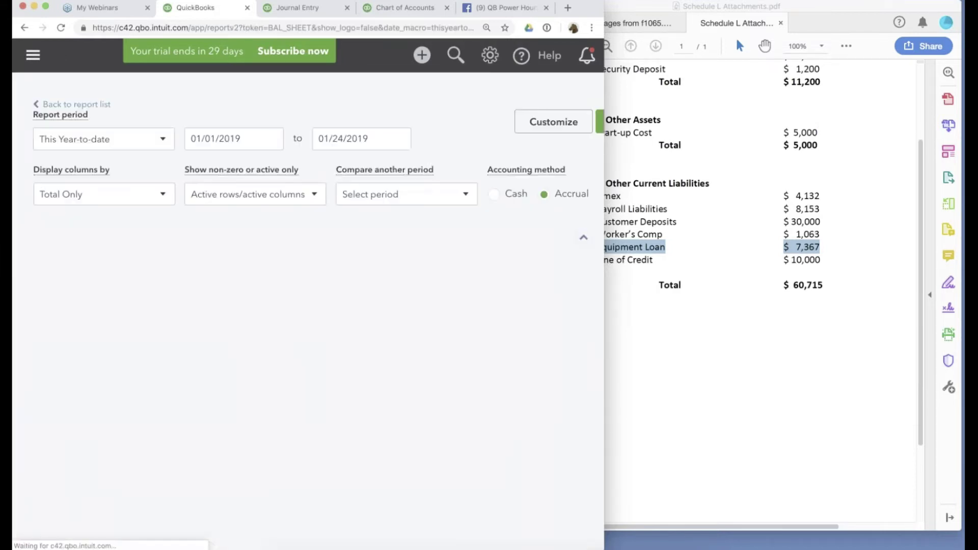
click(95, 174)
scroll(76, 326, down, 5)
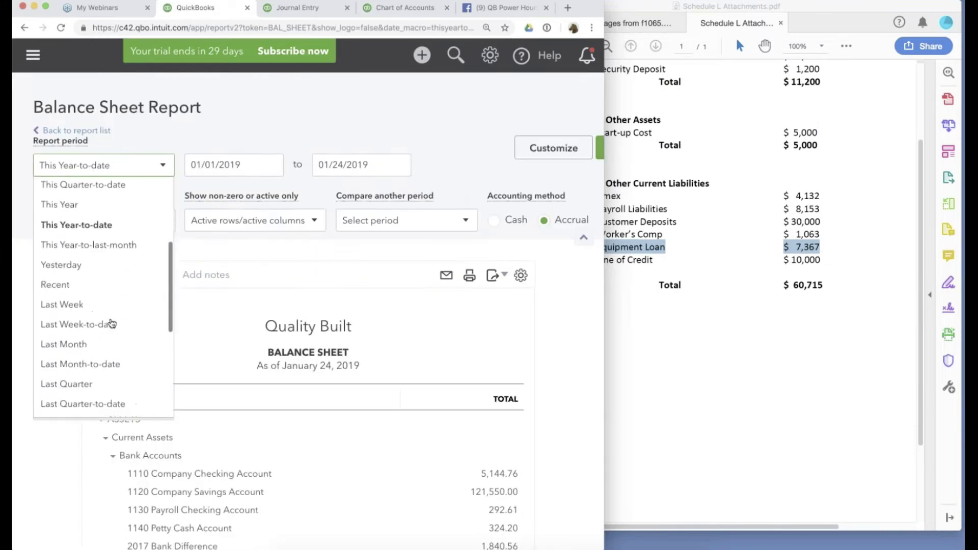
click(75, 317)
Compare against the previous period with a $ change column and rerun the report.
click(395, 223)
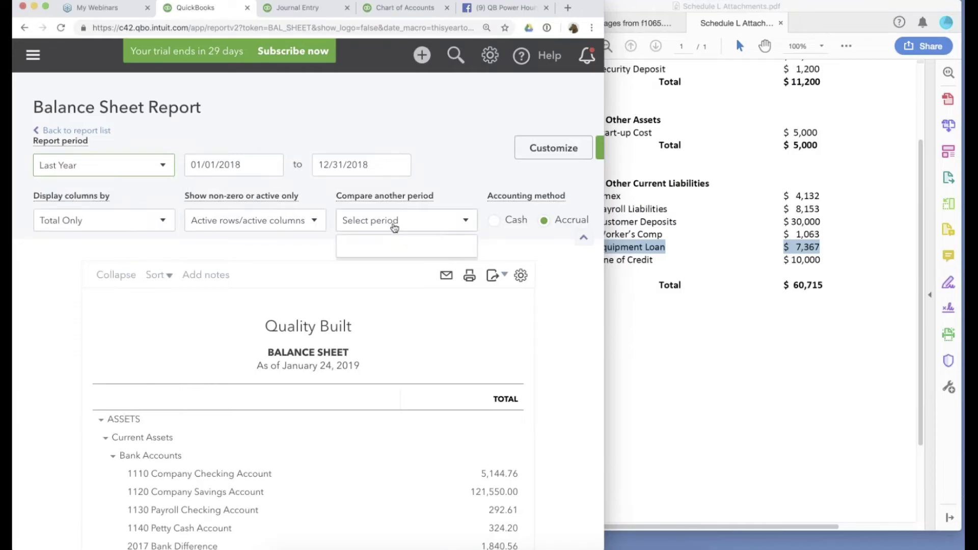
click(358, 263)
click(375, 279)
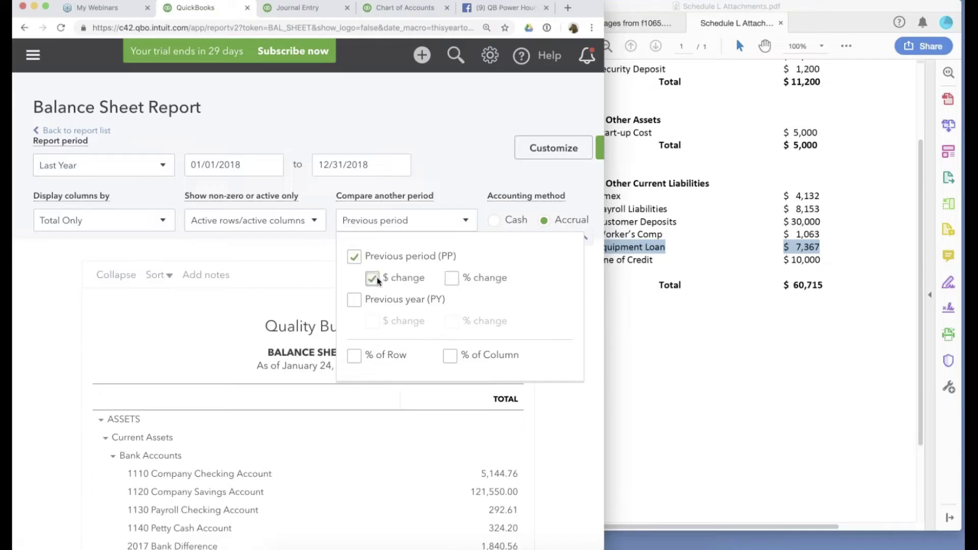
scroll(377, 280, right, 5)
click(480, 209)
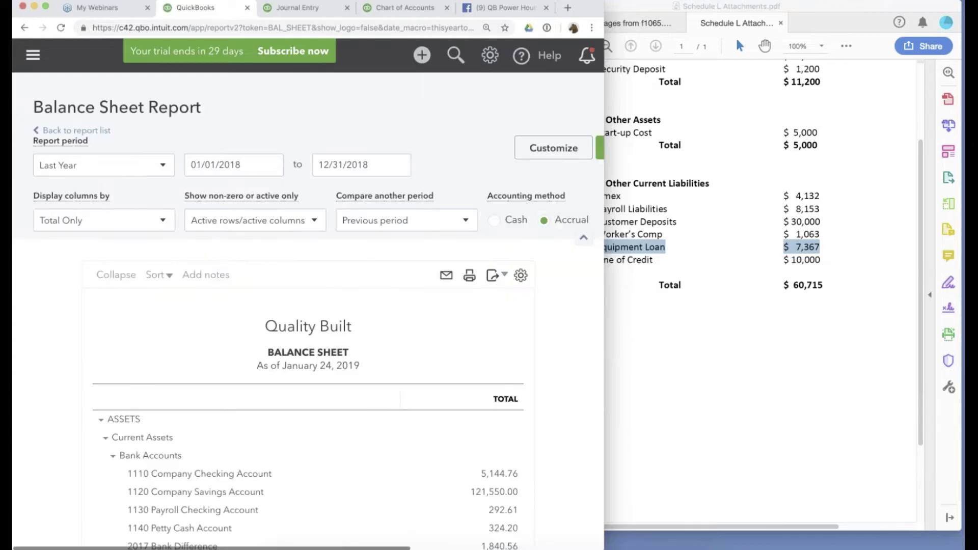
scroll(564, 231, right, 1)
scroll(564, 230, right, 5)
click(411, 220)
Scroll to liabilities to find Equipment Loan 7,367.00 under Other Current Liabilities.
scroll(410, 221, down, 10)
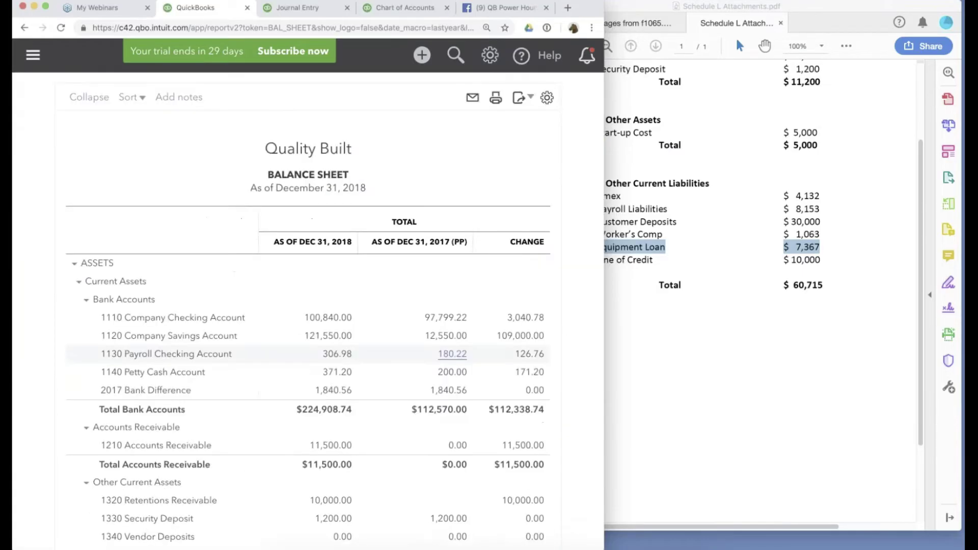
scroll(306, 346, down, 5)
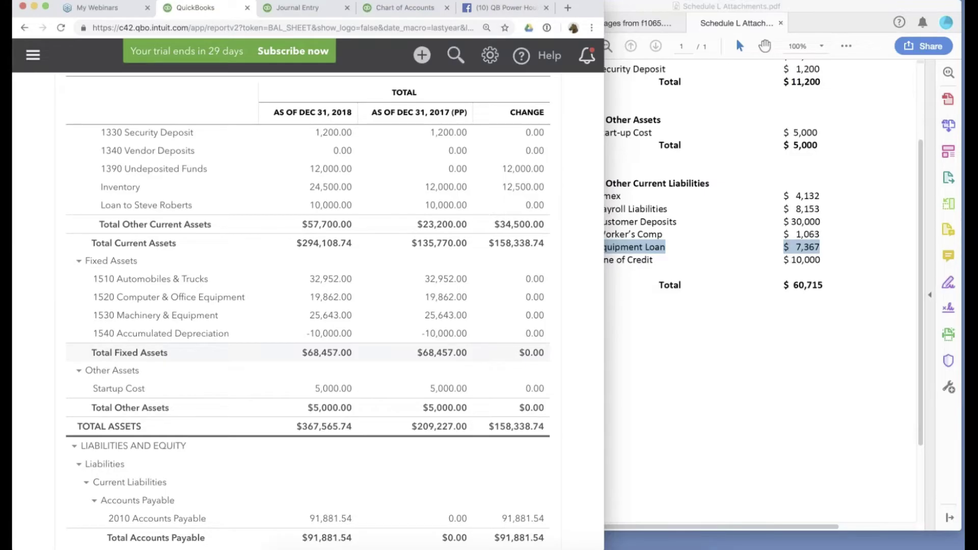
scroll(445, 359, down, 1)
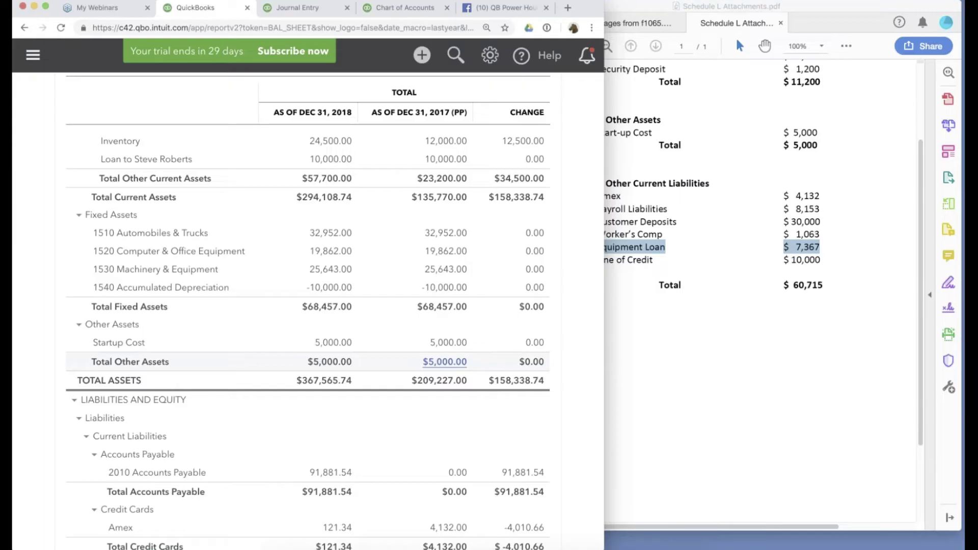
scroll(445, 352, down, 5)
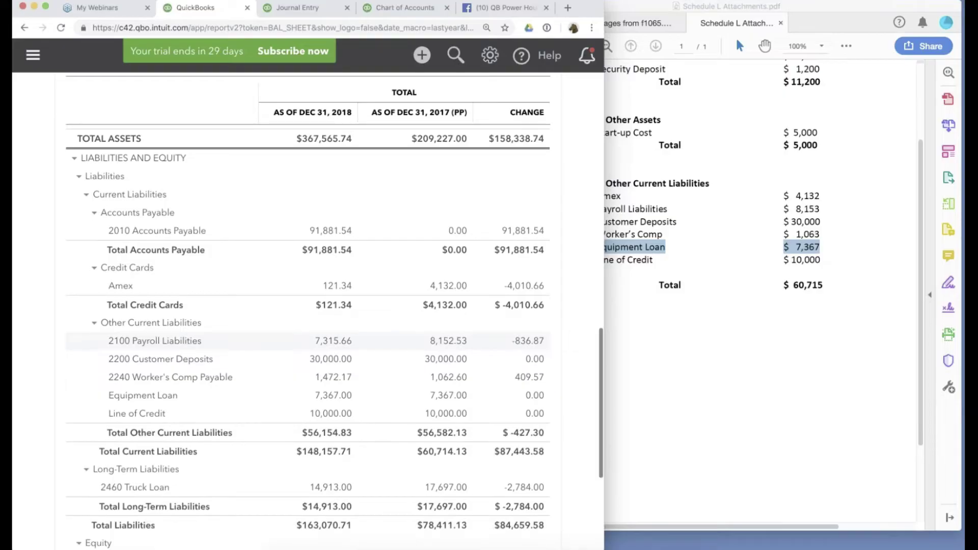
scroll(445, 351, down, 3)
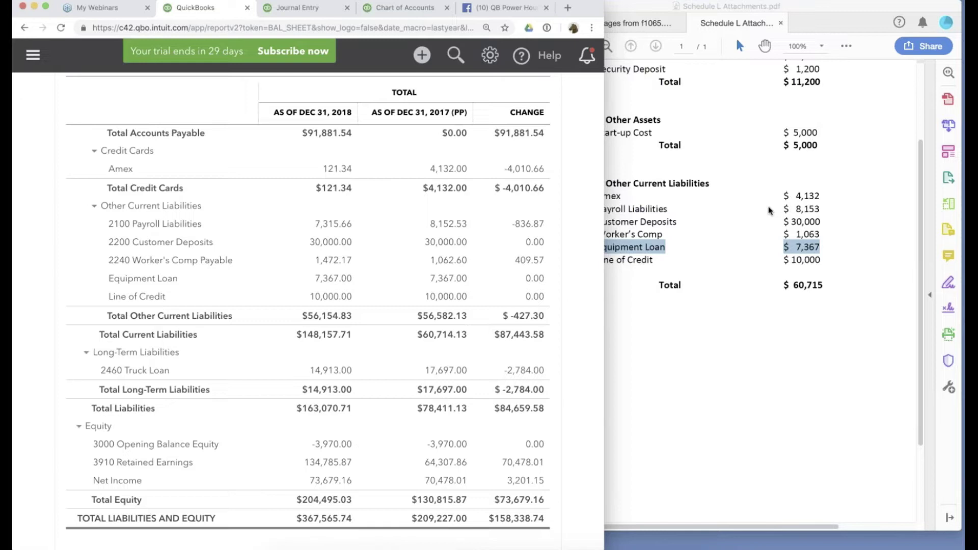
In the Form 1065 pages, check the 100,000 partner loans and 19,600 long-term notes figures.
click(769, 210)
click(634, 23)
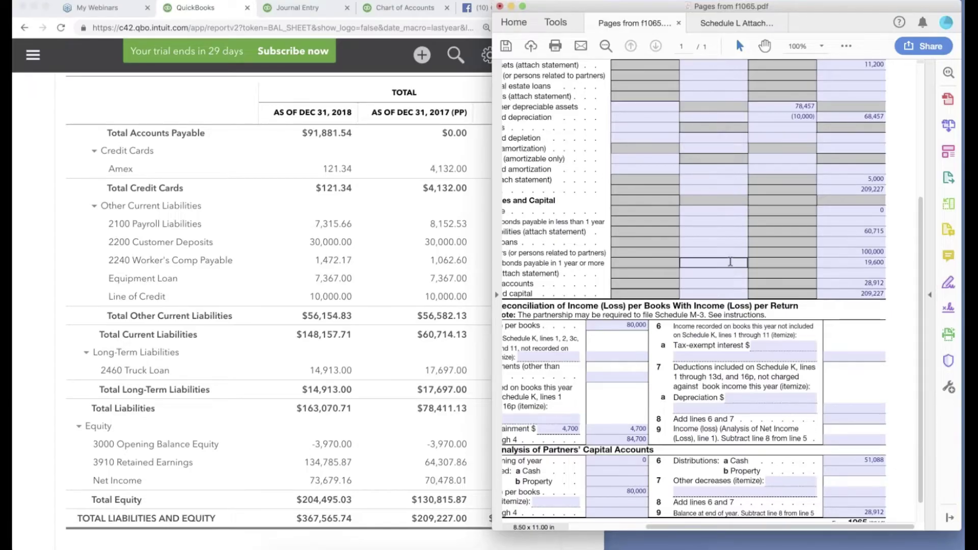
scroll(731, 262, down, 1)
scroll(730, 262, left, 1)
scroll(731, 262, right, 1)
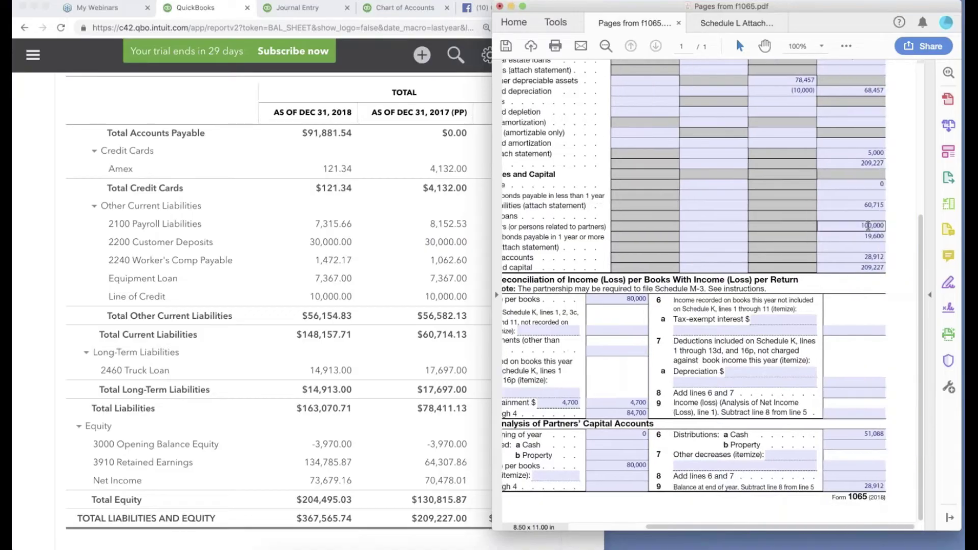
click(867, 226)
scroll(867, 226, left, 1)
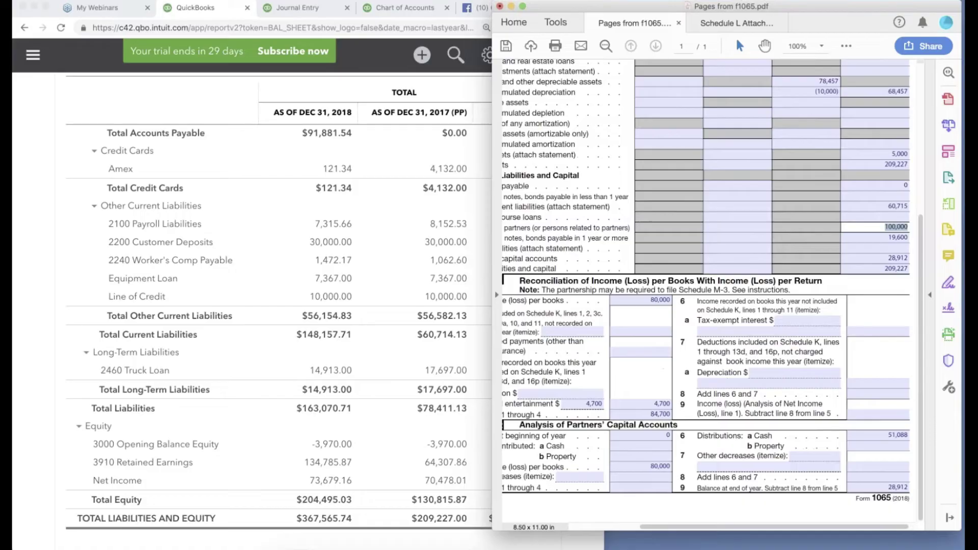
scroll(852, 238, right, 1)
click(852, 238)
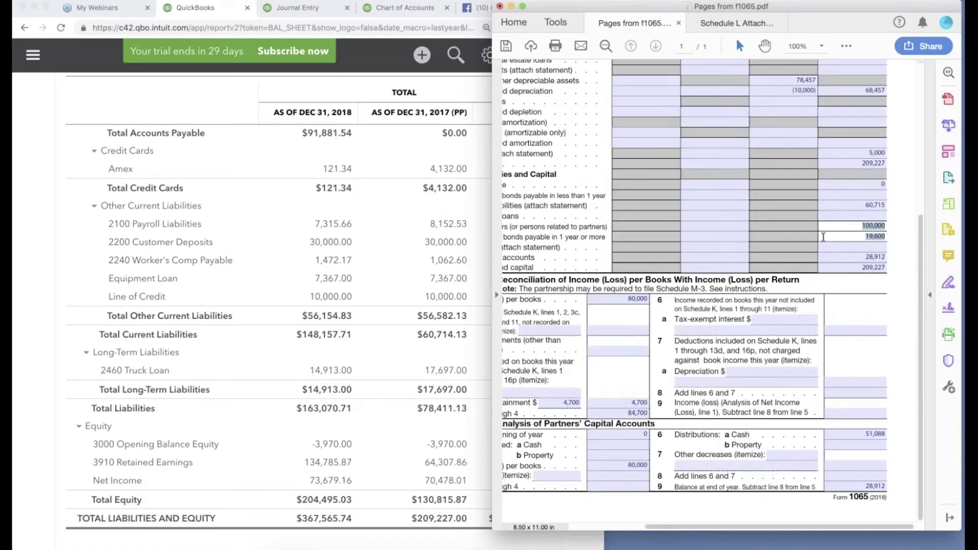
Review Schedule L's 60,715 other current liabilities, then return to the QuickBooks balance sheet.
scroll(823, 237, left, 2)
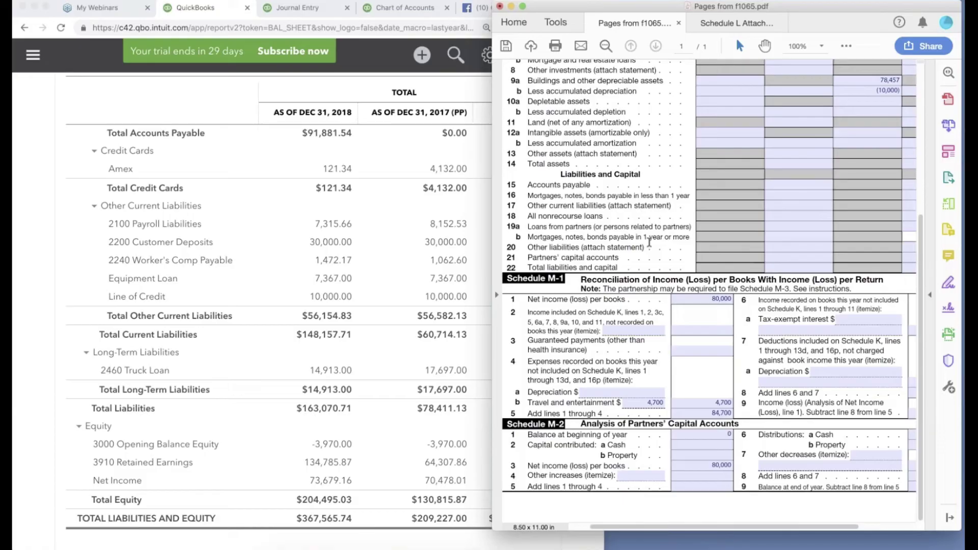
scroll(649, 242, right, 2)
scroll(620, 240, left, 2)
scroll(815, 237, right, 2)
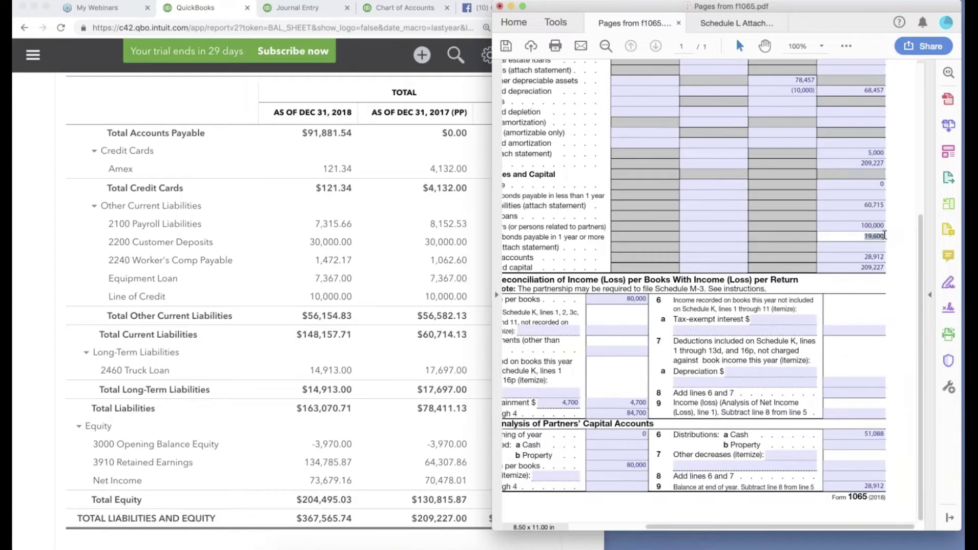
scroll(885, 235, left, 1)
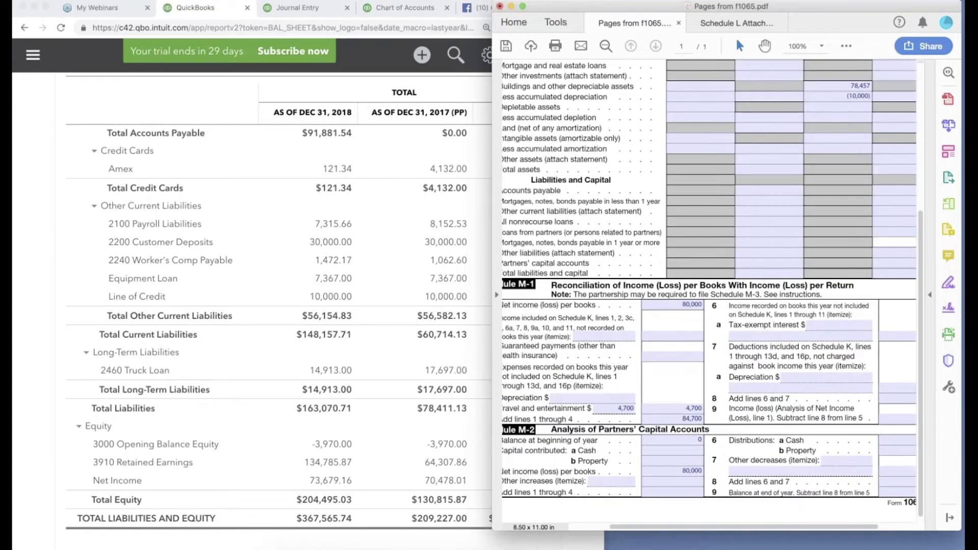
scroll(709, 282, left, 1)
scroll(709, 281, right, 1)
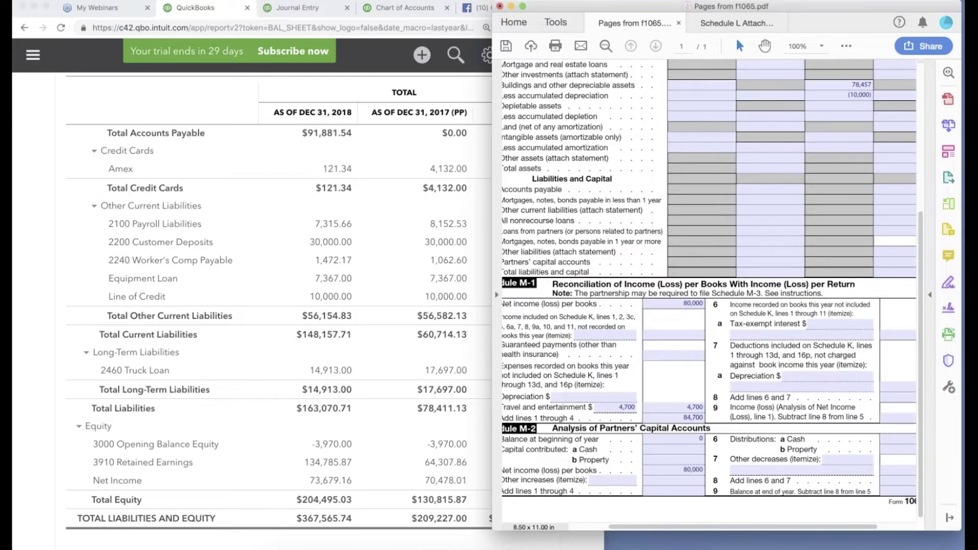
scroll(708, 280, right, 2)
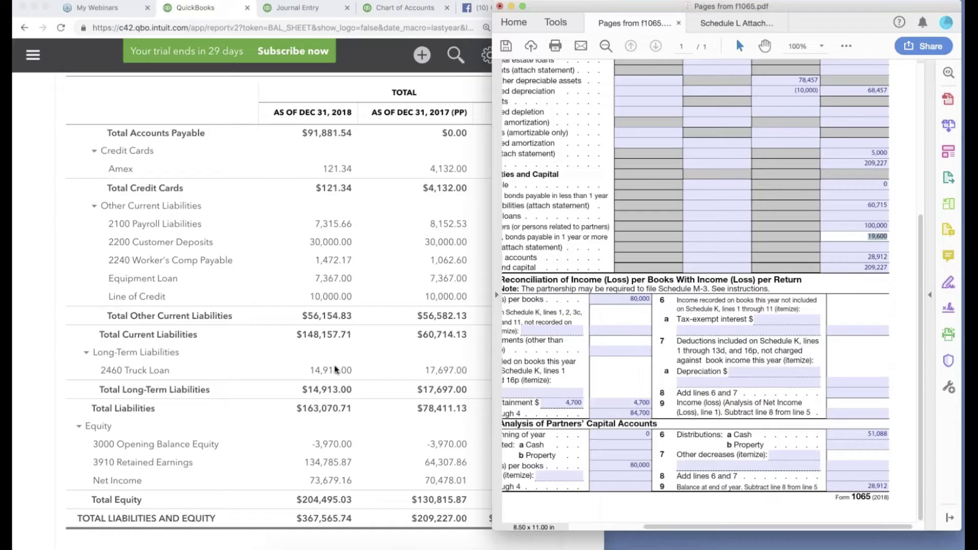
click(334, 368)
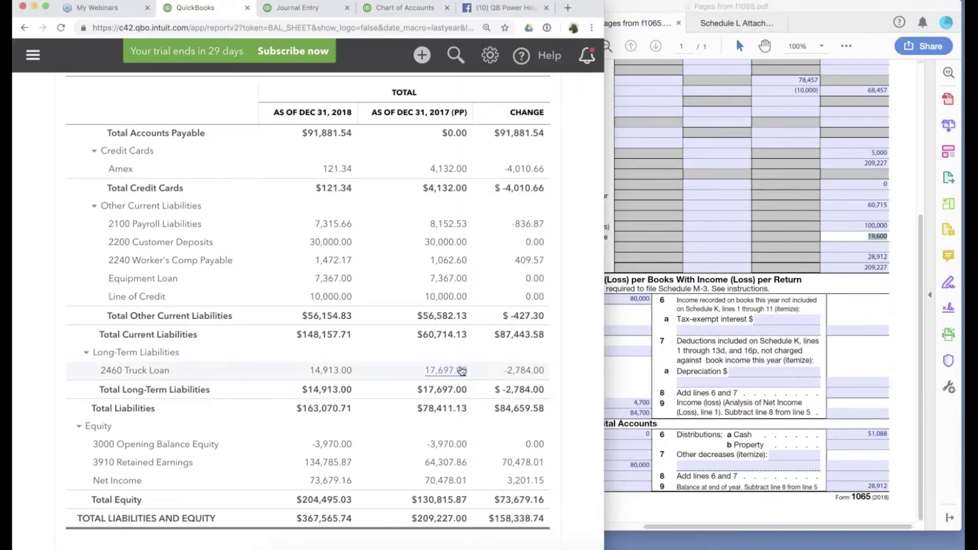
Add a 2460 Truck Loan line to the journal entry with a 19,600 credit.
click(461, 371)
key(ctrl+Tab)
scroll(305, 306, down, 10)
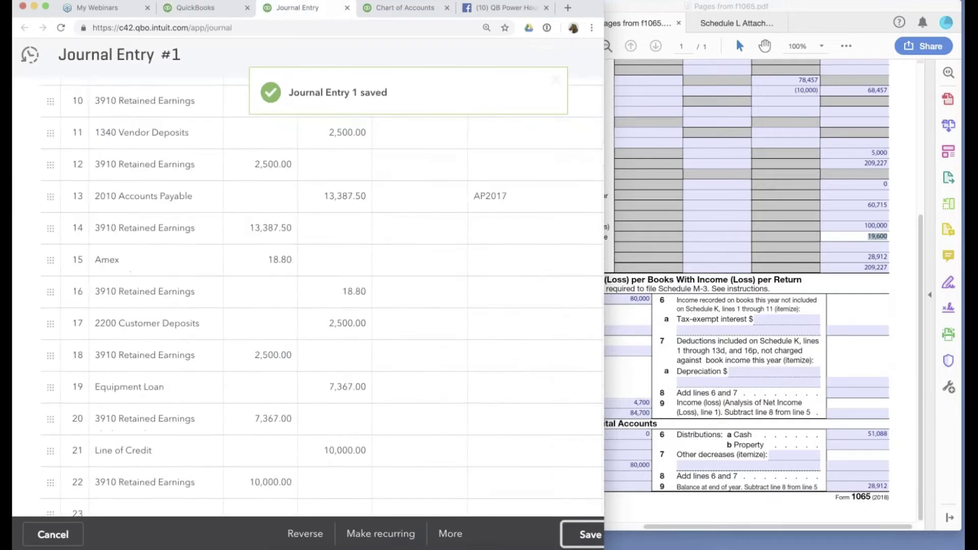
click(147, 242)
text(tru)
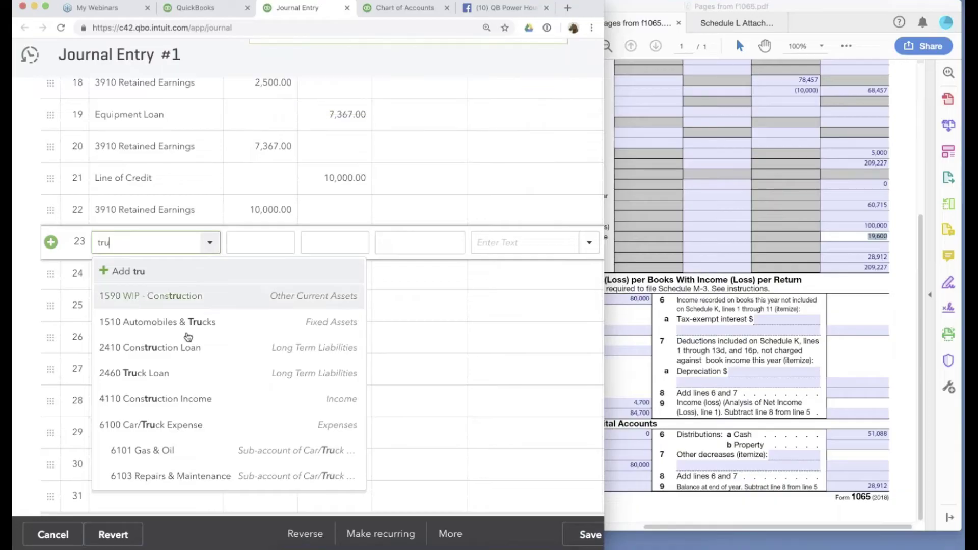
click(134, 373)
click(338, 243)
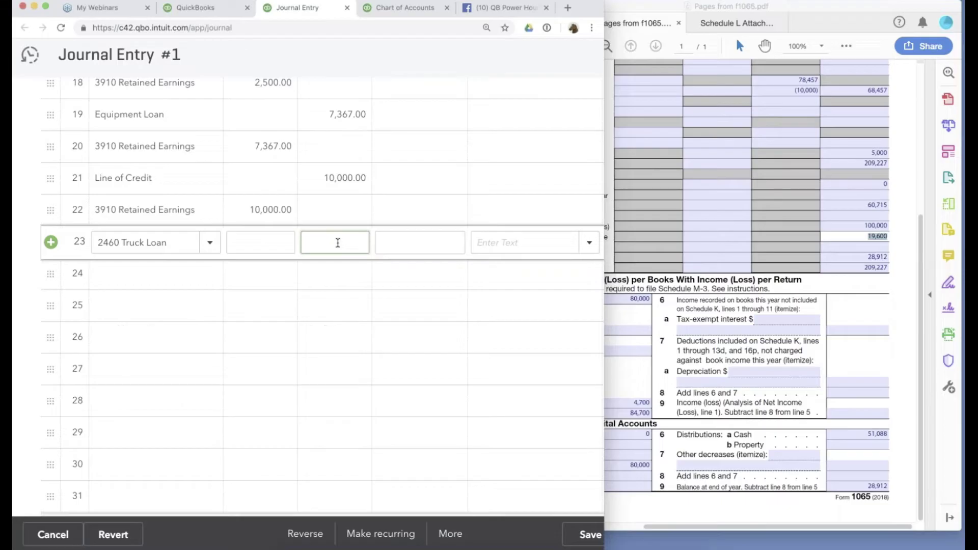
text(19600)
Reduce the truck loan credit by 17,697.00 to 1,903.00 and add a 3910 Retained Earnings line.
click(217, 7)
key(ctrl+Tab)
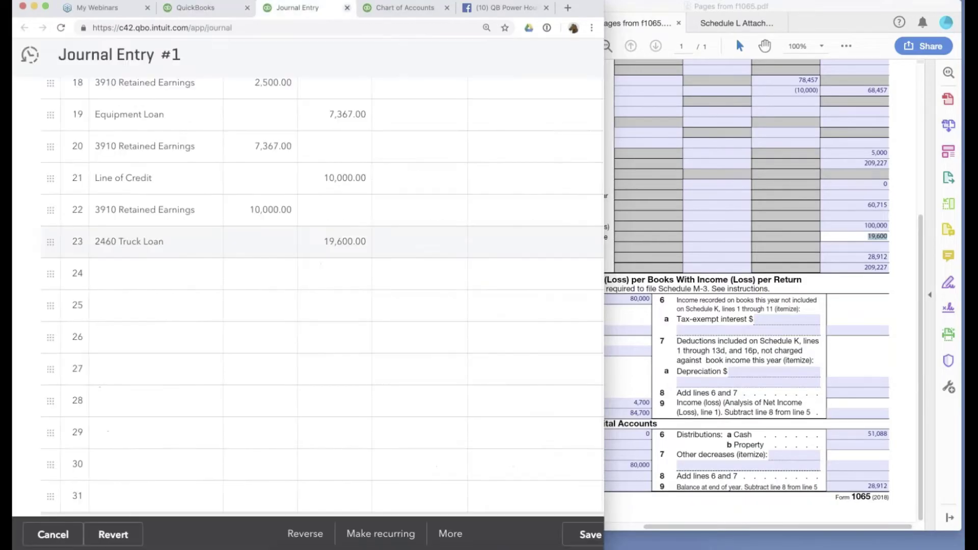
click(366, 242)
click(367, 243)
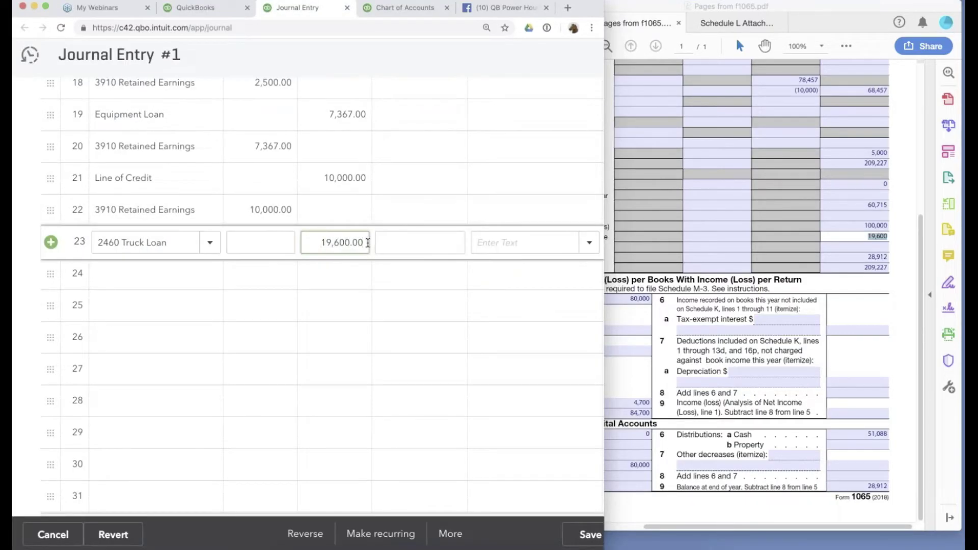
text(-17,697.00)
key(Tab)
click(153, 285)
text(ret)
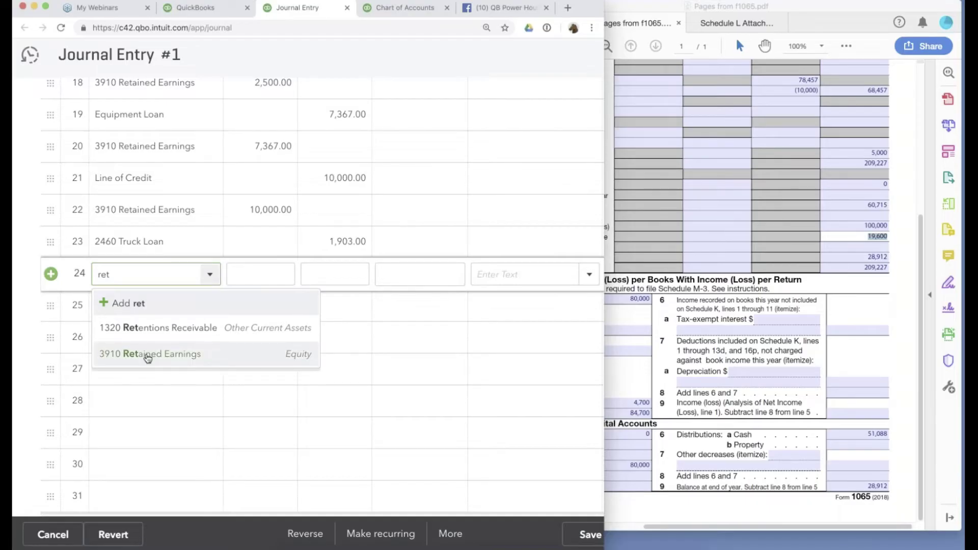
click(148, 355)
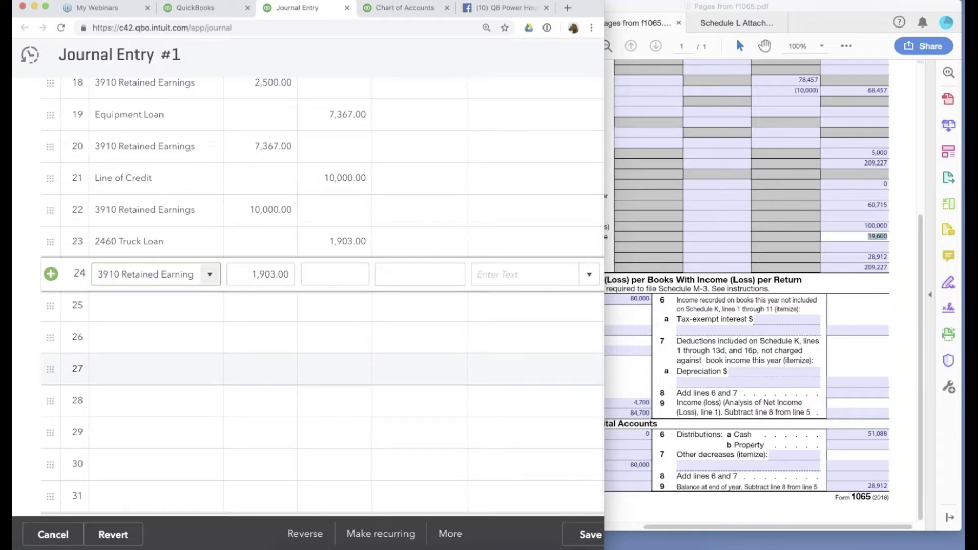
Create a long-term Loan from Partners account and credit it 100,000.
click(127, 297)
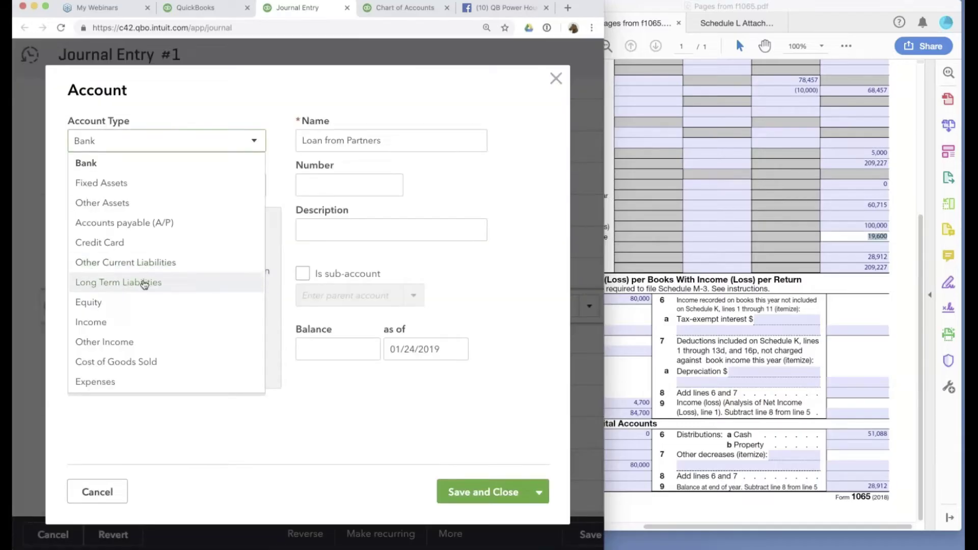
click(143, 280)
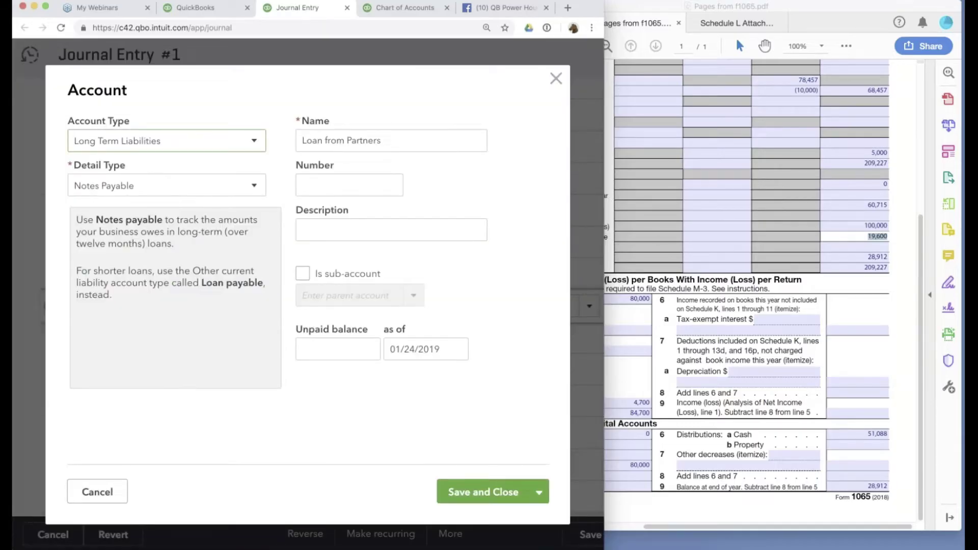
click(484, 494)
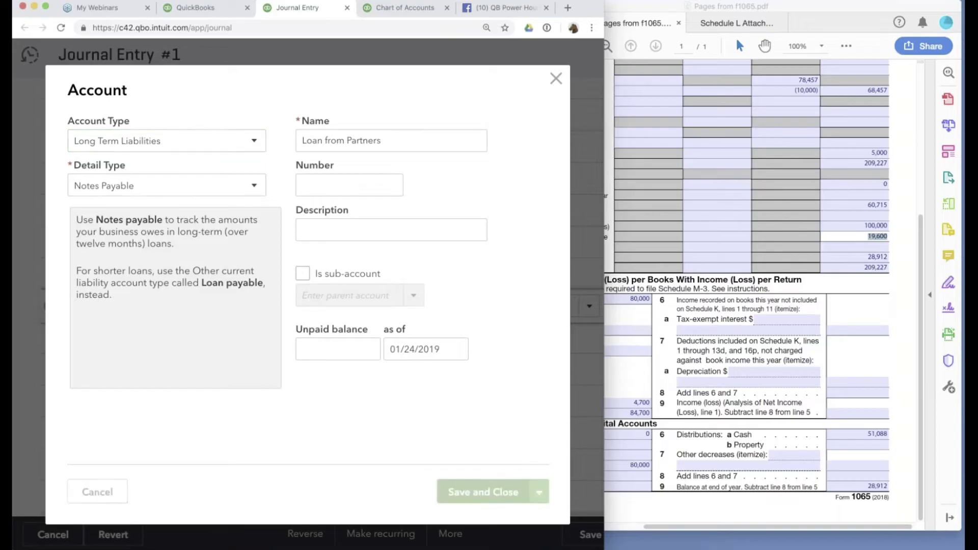
click(334, 304)
text(100000)
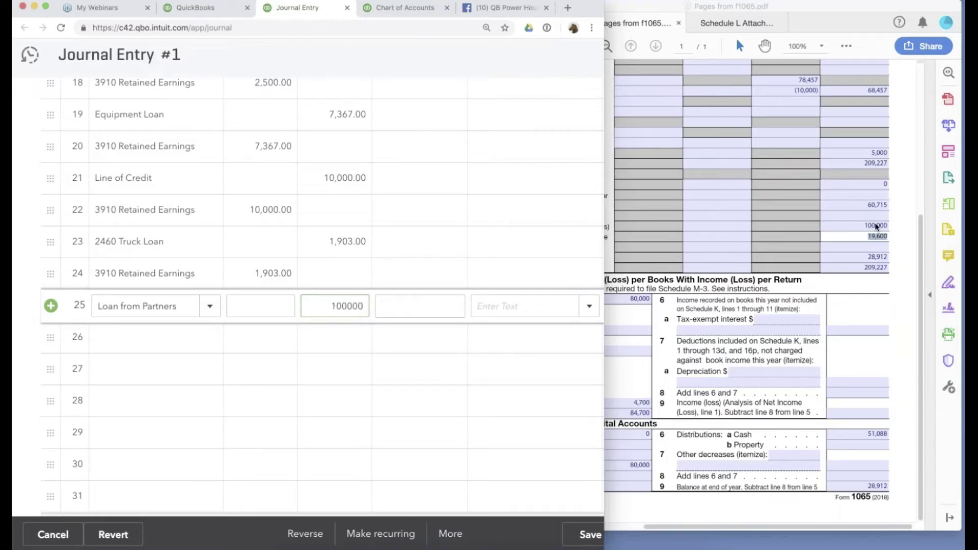
Offset the 100,000.00 partner loan with a 3910 Retained Earnings debit on line 26.
click(876, 227)
click(153, 338)
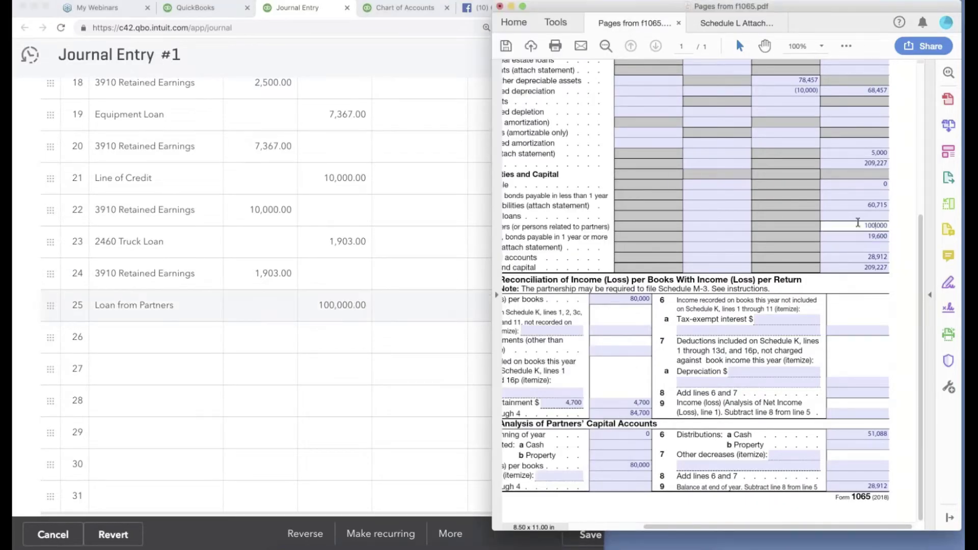
text(ret)
click(163, 416)
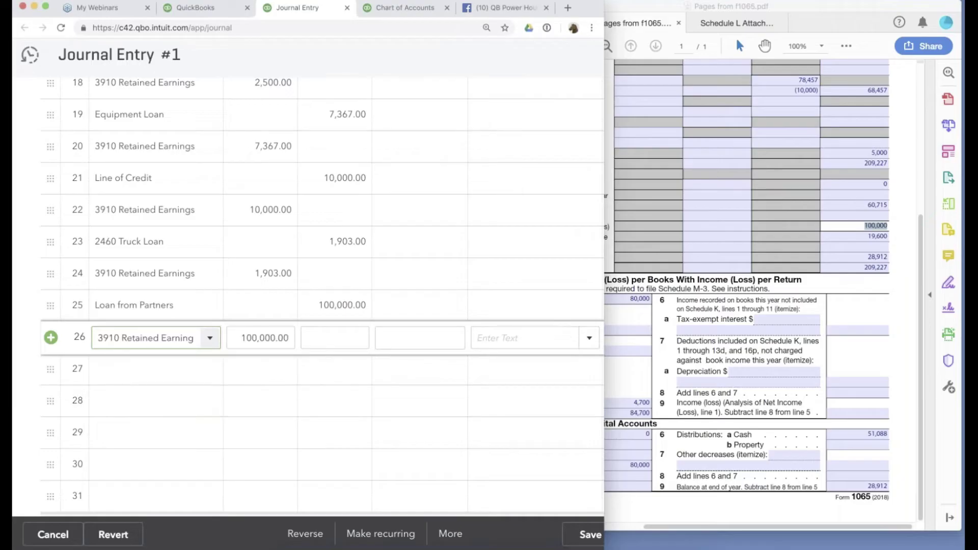
click(582, 534)
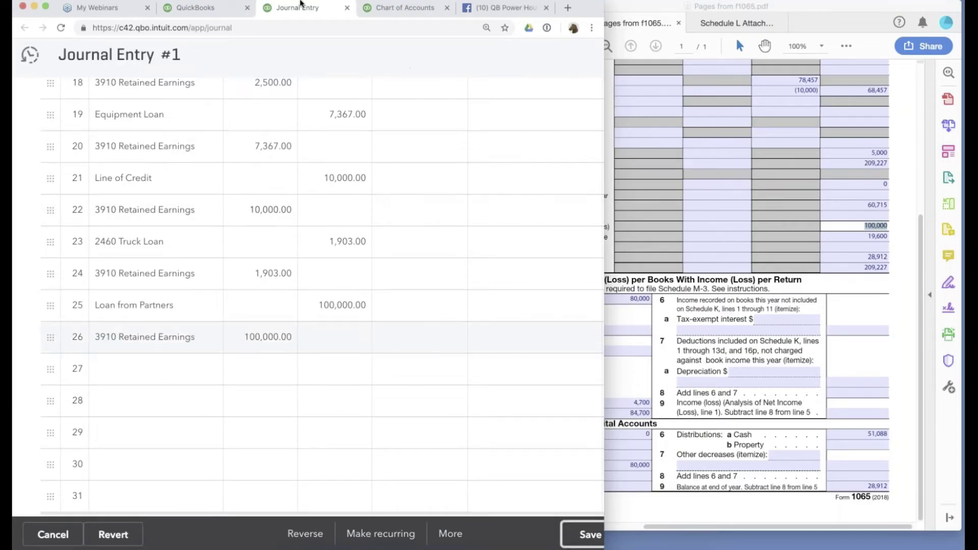
Rerun the balance sheet report to show the new truck loan and partner loan balances.
click(217, 15)
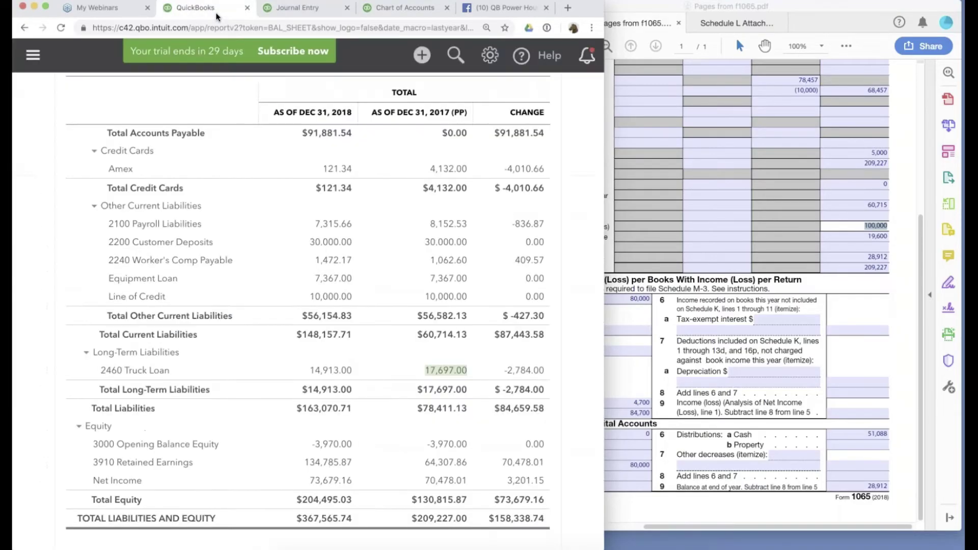
scroll(306, 305, up, 2)
scroll(407, 217, up, 15)
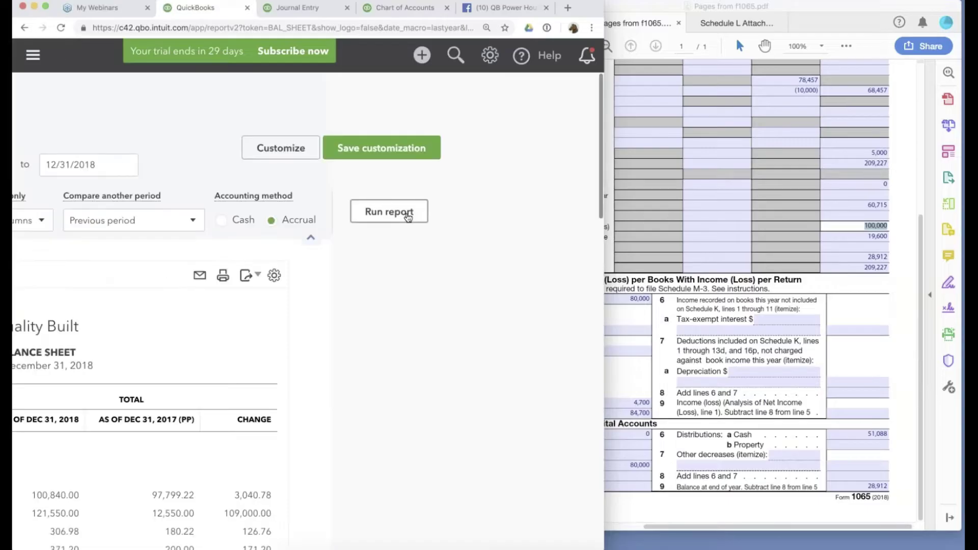
click(408, 217)
scroll(498, 314, down, 15)
scroll(305, 305, up, 1)
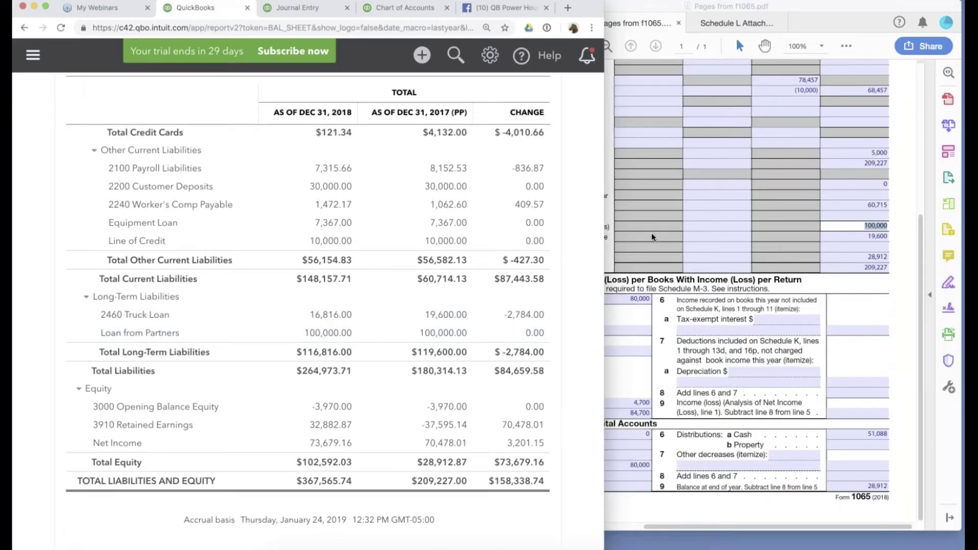
Highlight the 28,912 partners' capital amount in the tax return PDF.
click(677, 253)
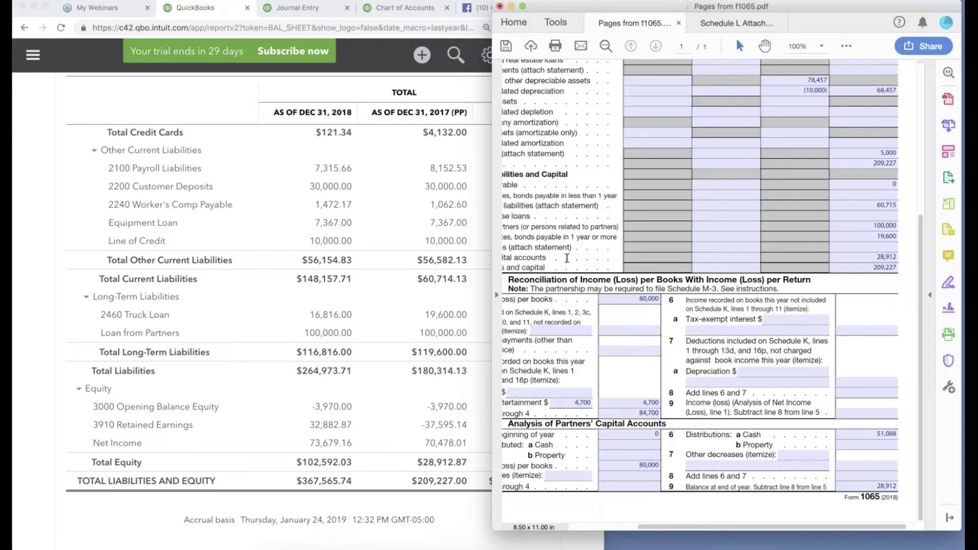
scroll(567, 258, left, 5)
drag(559, 263, 769, 277)
scroll(769, 276, right, 2)
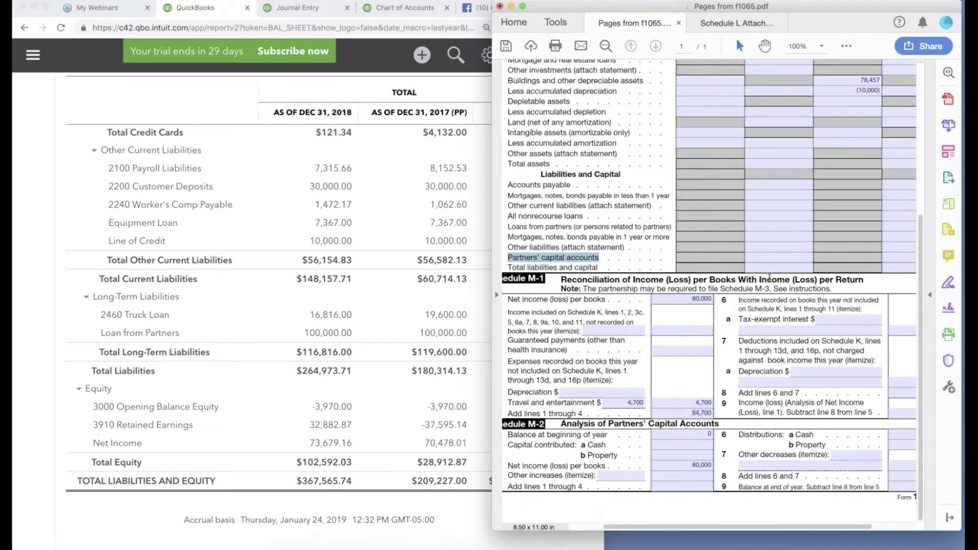
scroll(769, 277, right, 3)
click(888, 257)
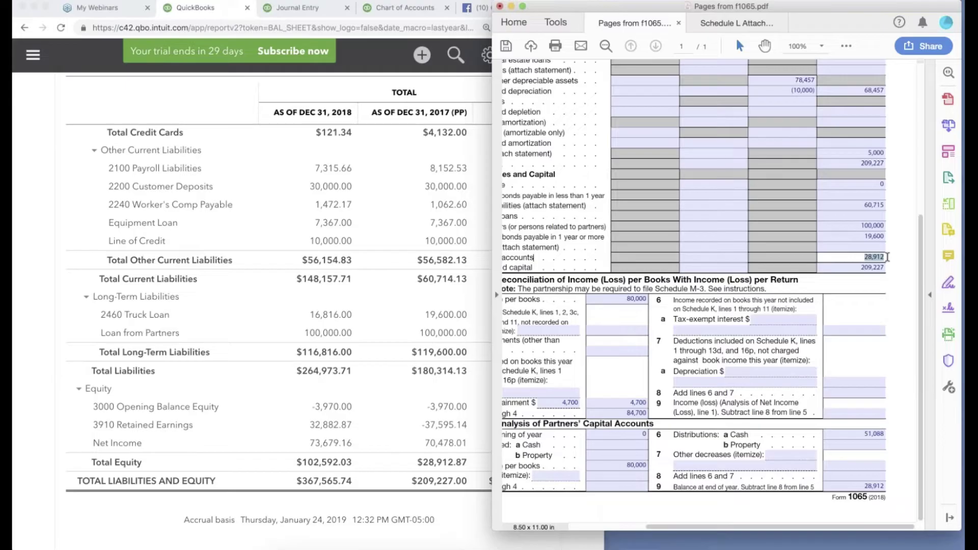
click(887, 257)
drag(855, 257, 894, 258)
Create a new Partner A equity account on journal line 27.
click(298, 7)
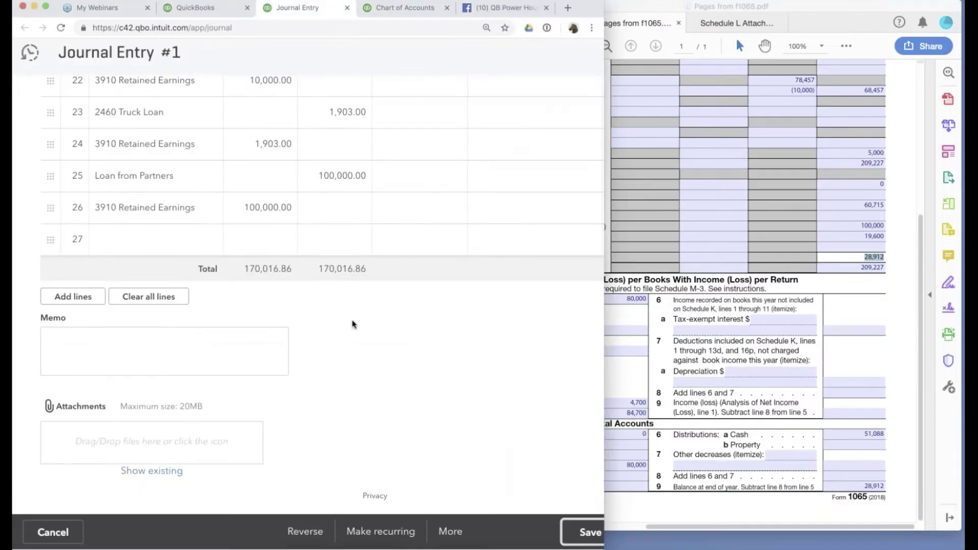
click(152, 238)
text(Partnet)
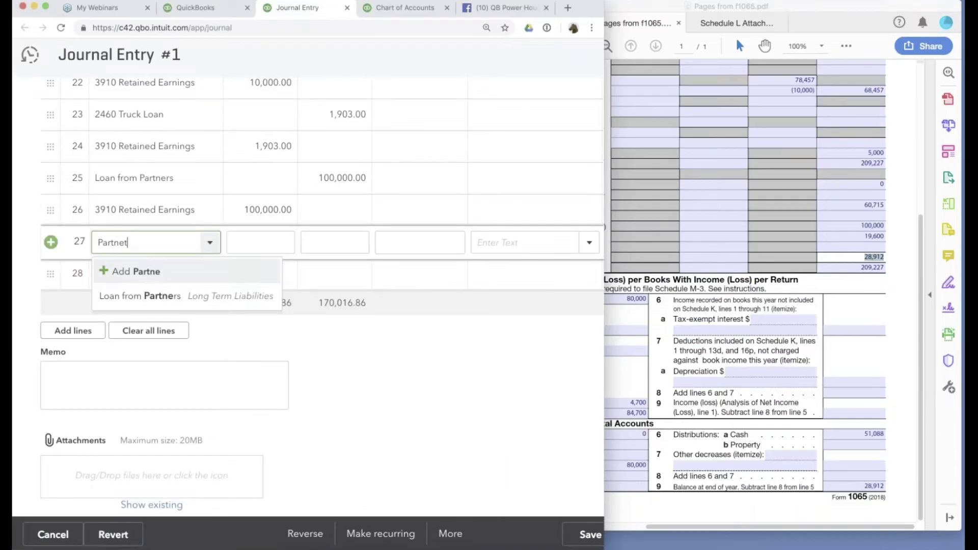
key(BackSpace)
text(r A)
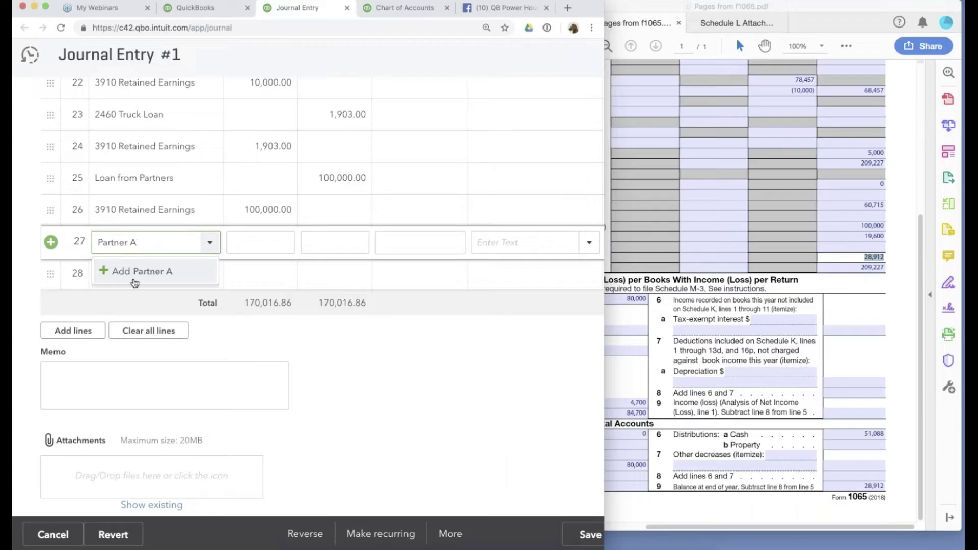
click(131, 272)
click(194, 145)
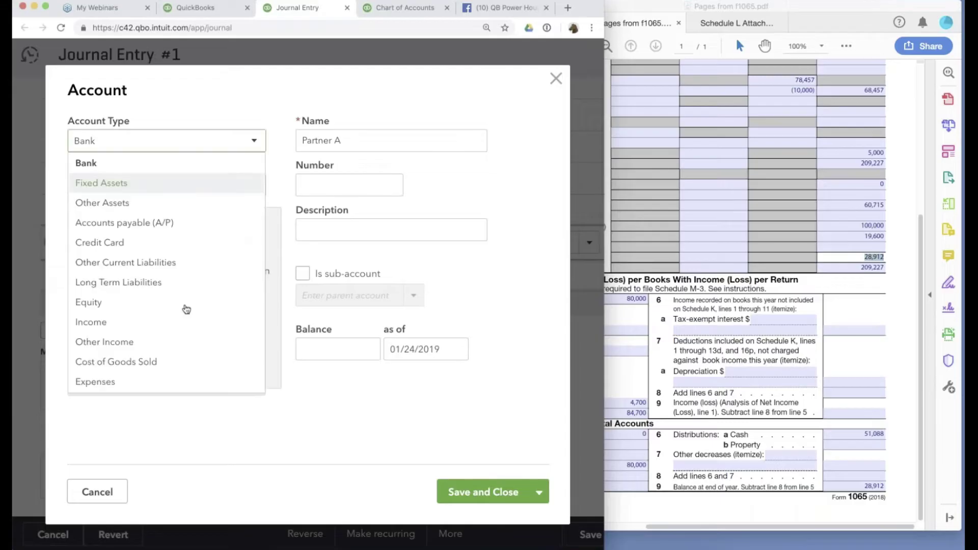
click(102, 282)
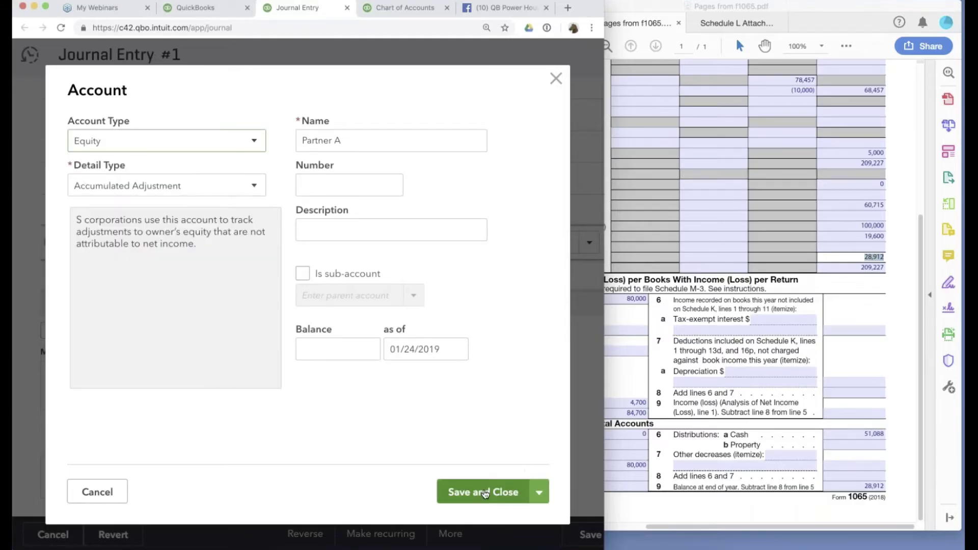
click(518, 491)
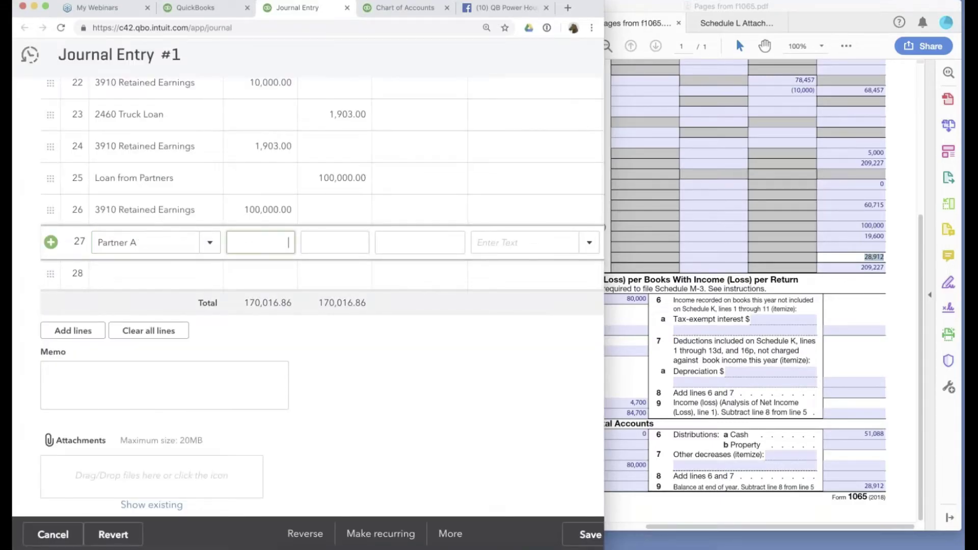
Credit Partner A 28912/2, giving 14,456.00.
click(325, 250)
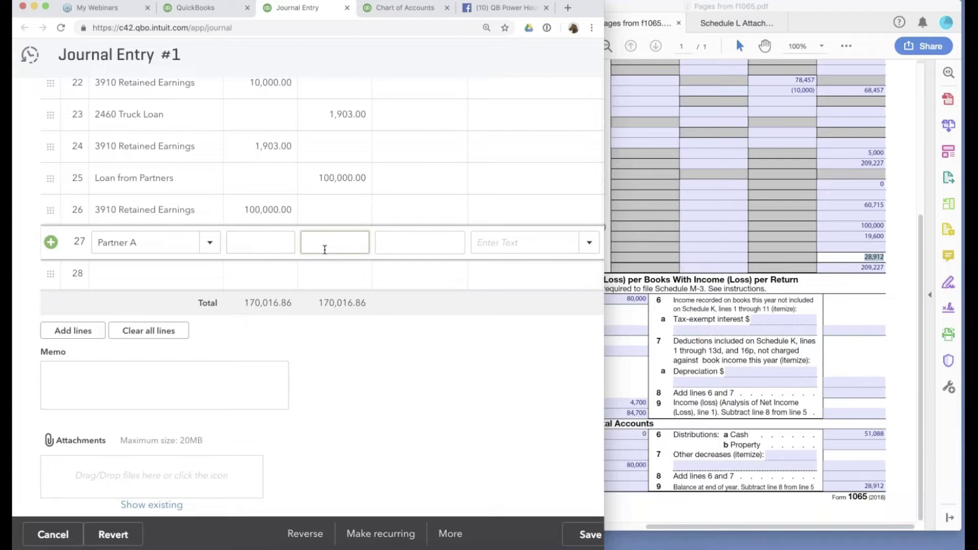
text(28912)
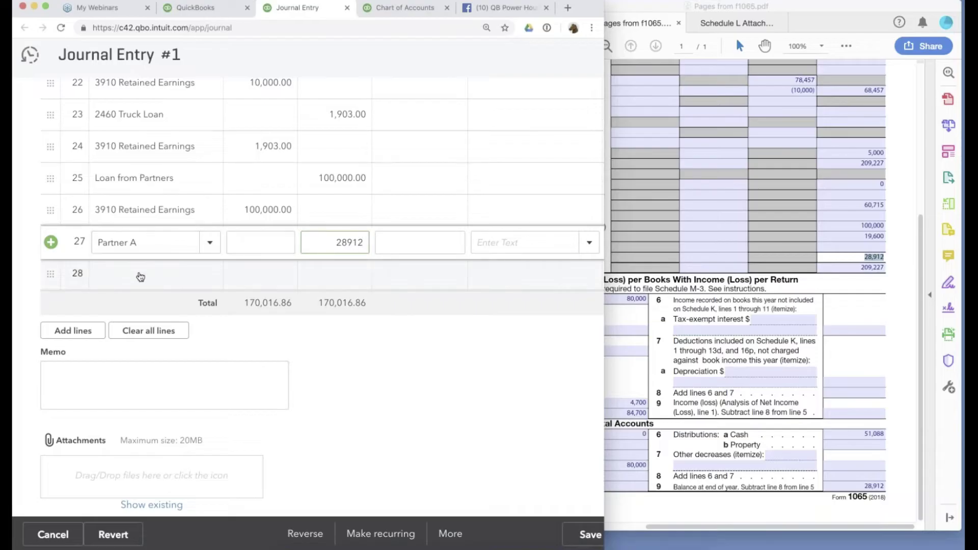
click(140, 277)
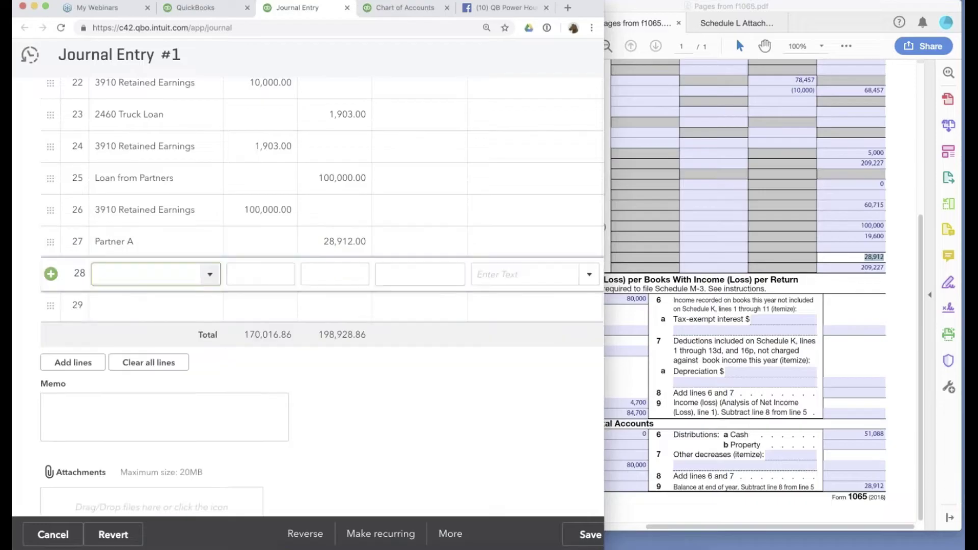
click(363, 243)
text(/2)
click(225, 251)
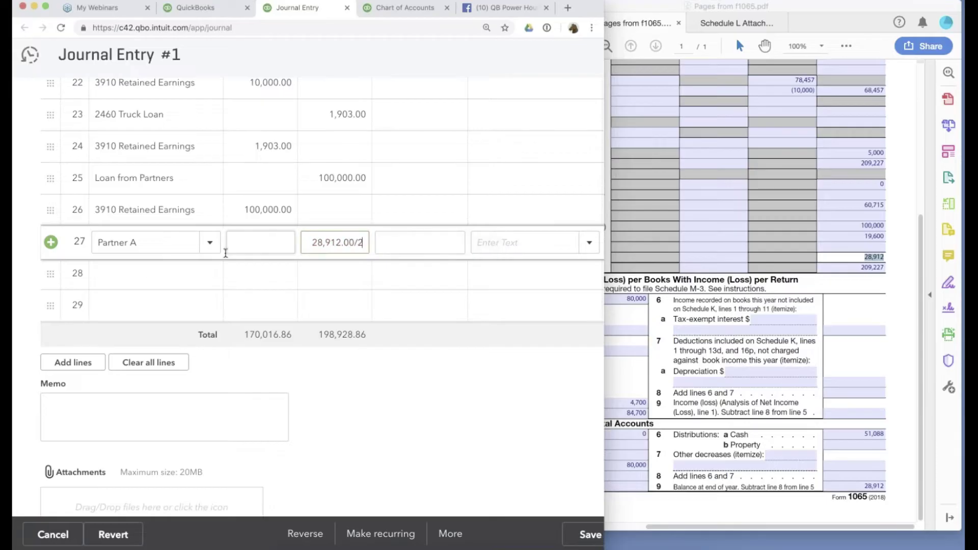
click(98, 274)
Create a new Partner B account of type Equity on line 28.
text(Partner)
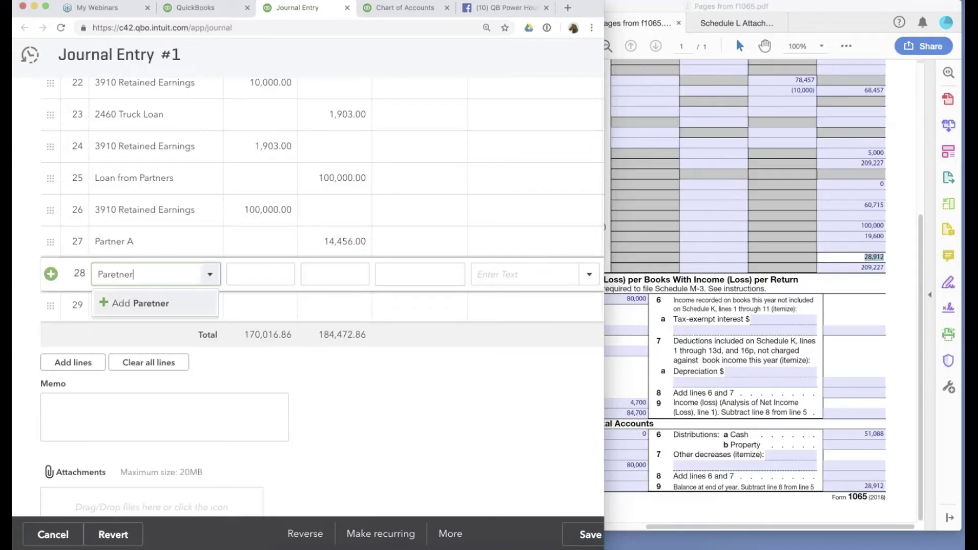
key(BackSpace)
key(BackSpace)
key(BackSpace)
key(BackSpace)
text(tner B)
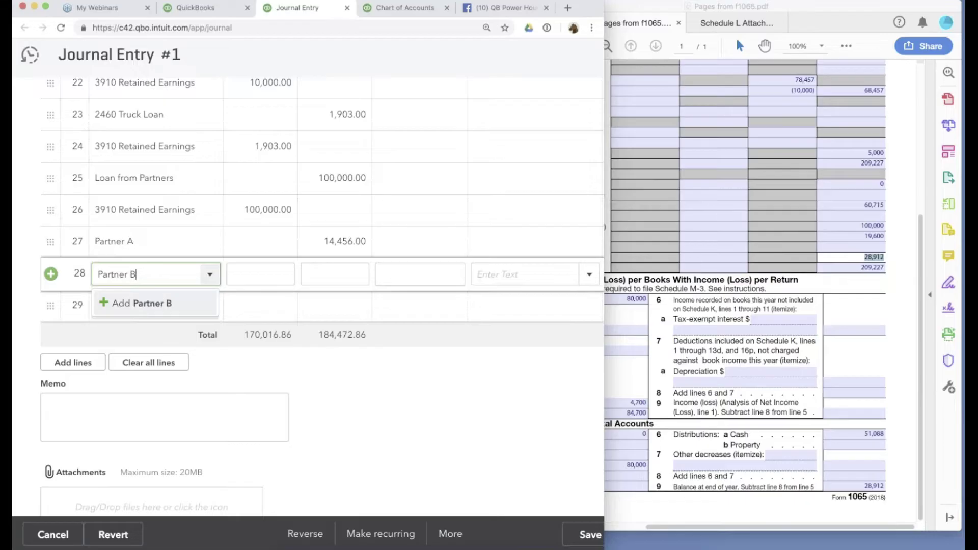
key(Return)
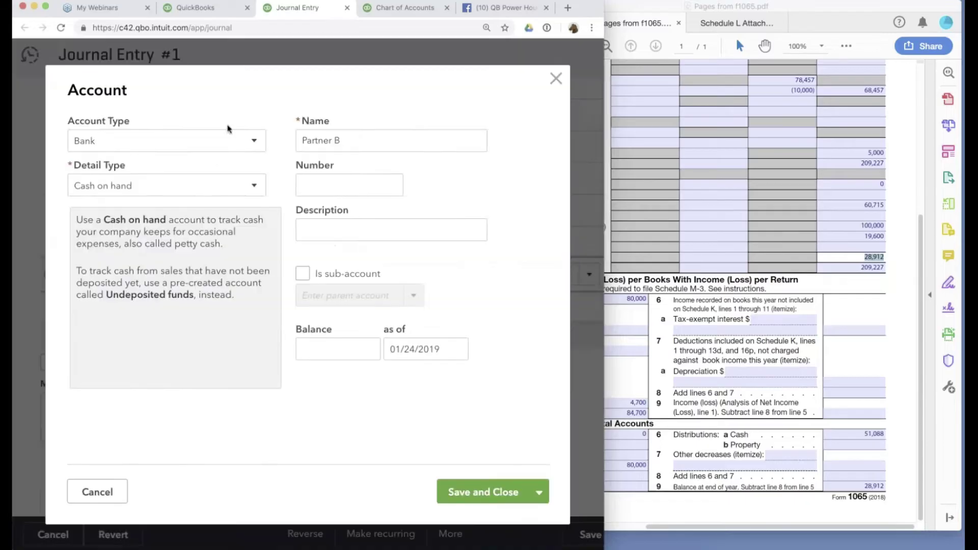
click(159, 142)
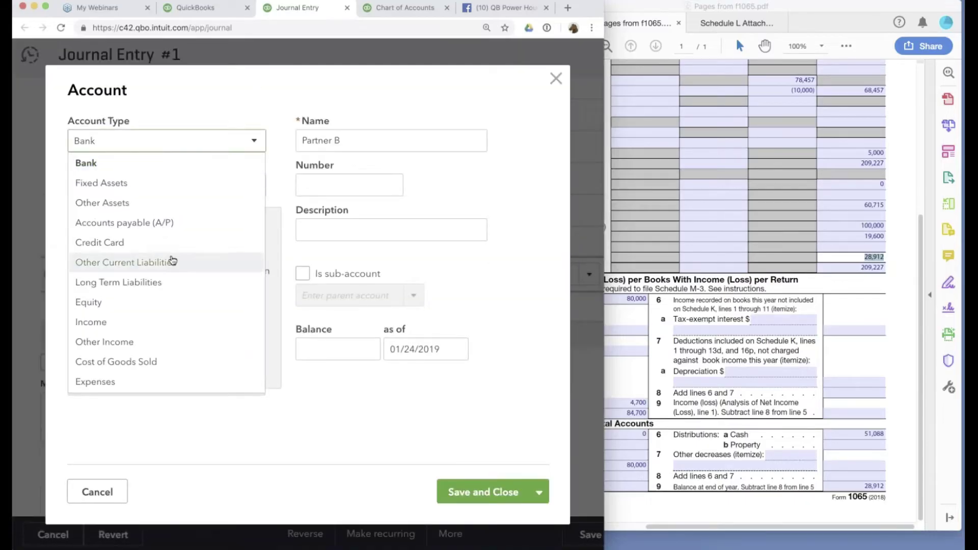
scroll(173, 261, down, 1)
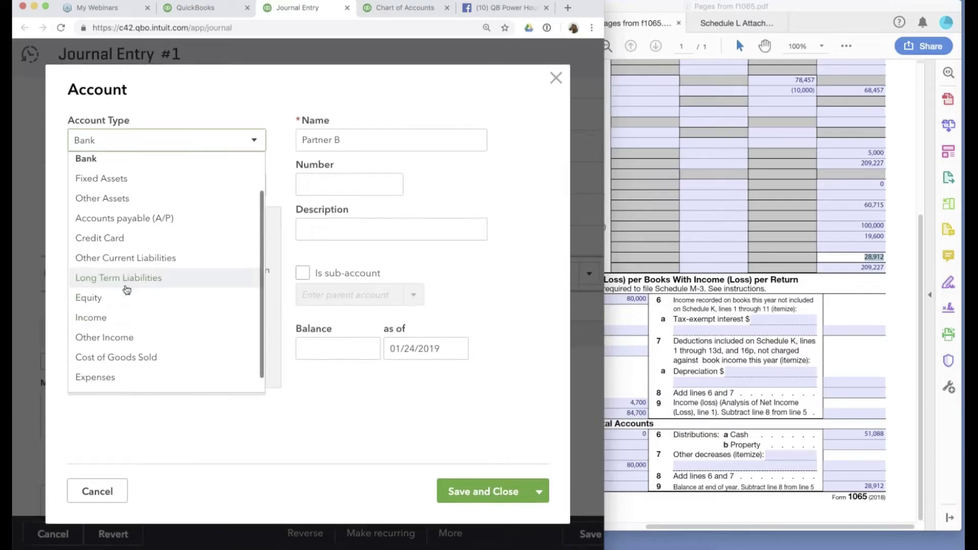
click(132, 282)
click(481, 492)
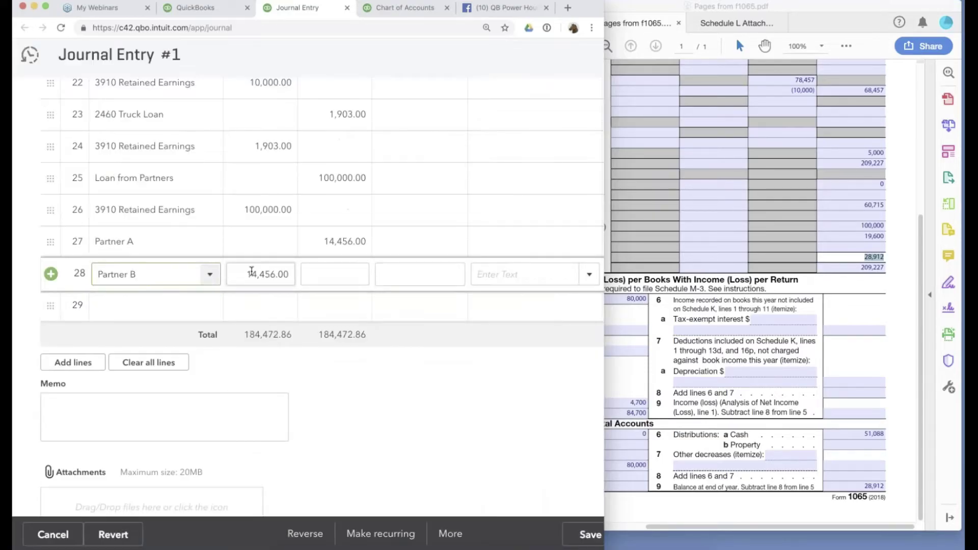
Move line 28's 14,456.00 from the debit column to the credit column.
double_click(286, 274)
key(super+c)
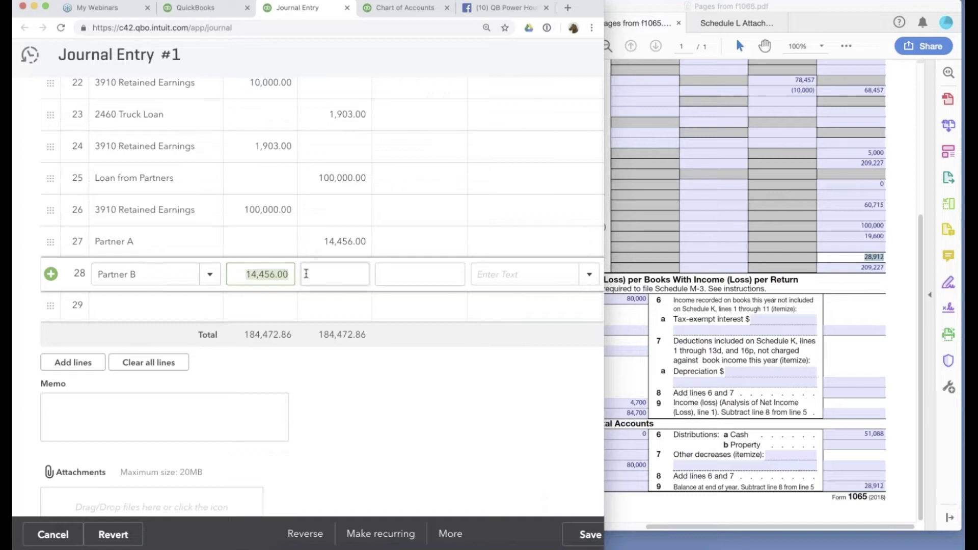
key(BackSpace)
click(326, 274)
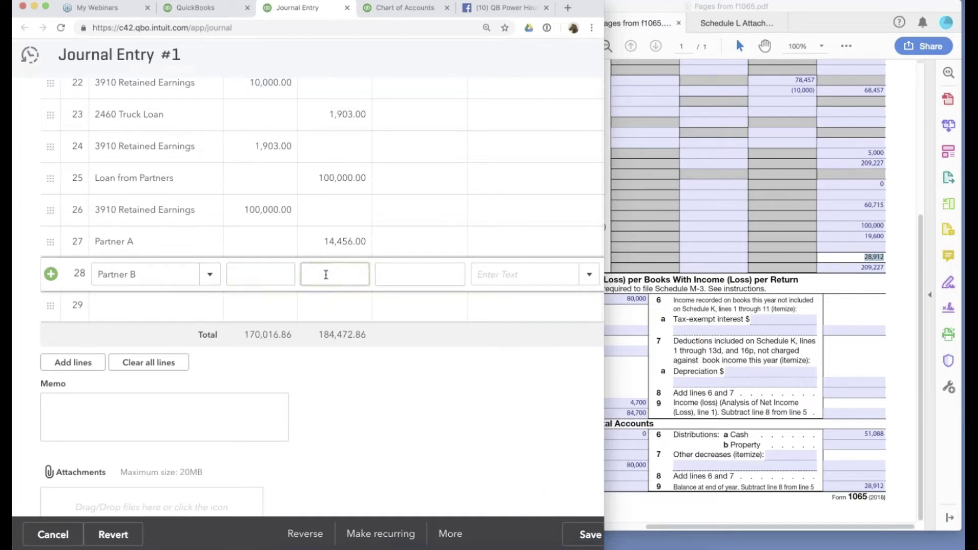
key(super+v)
click(343, 245)
click(339, 271)
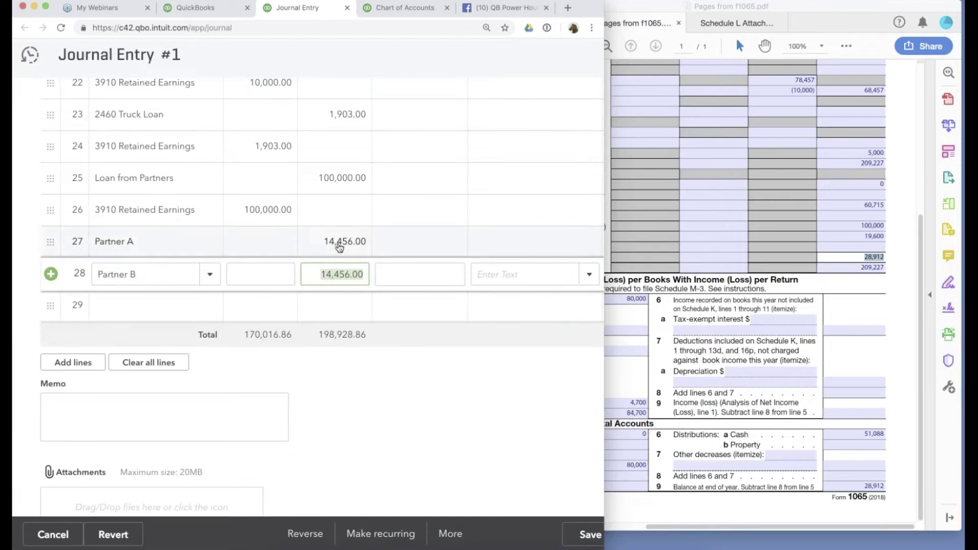
Set line 29 to 3000 Opening Balance Equity with a 3,970.00 credit.
click(152, 305)
text(ret)
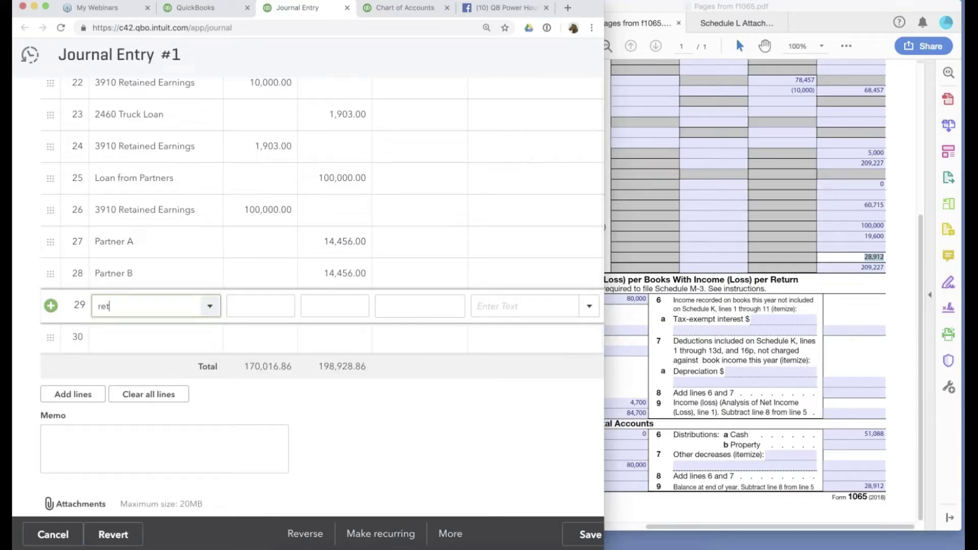
click(149, 390)
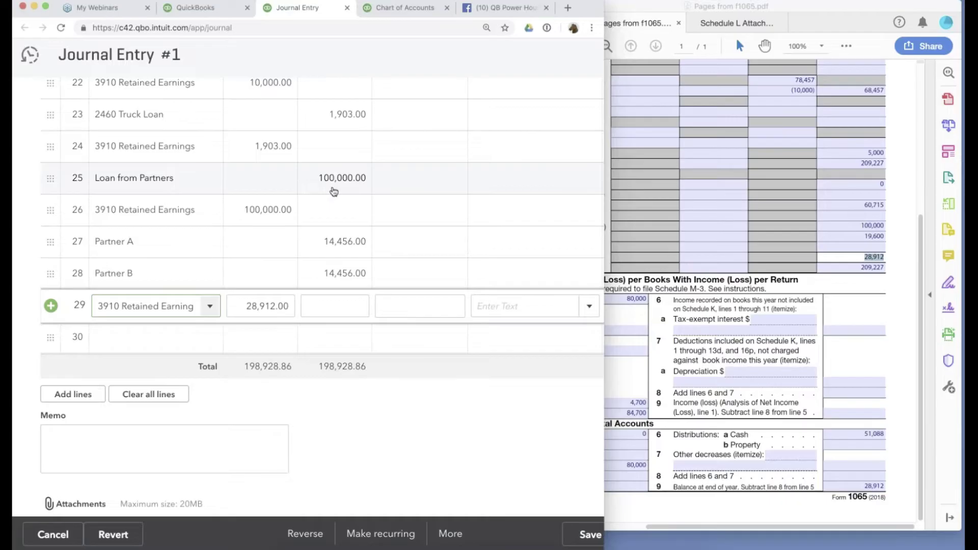
click(206, 10)
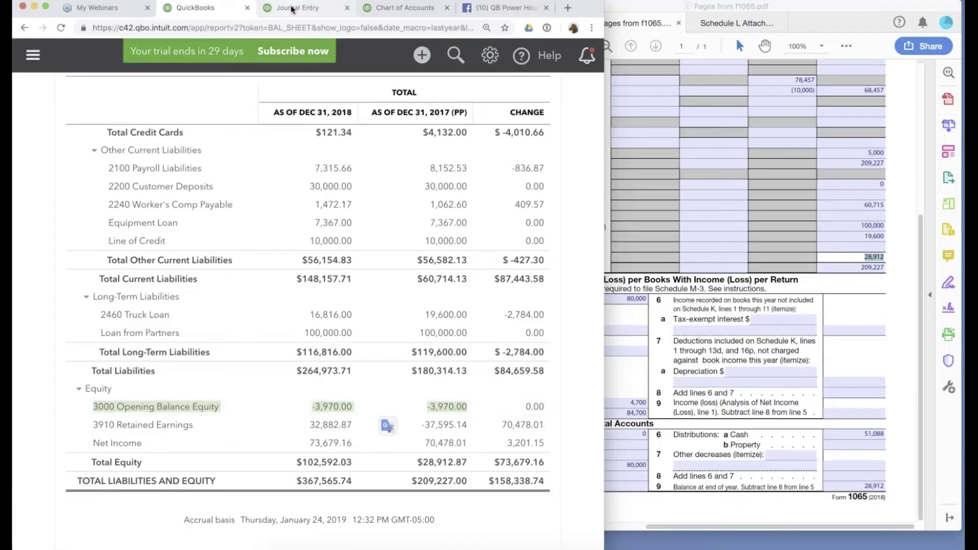
click(292, 9)
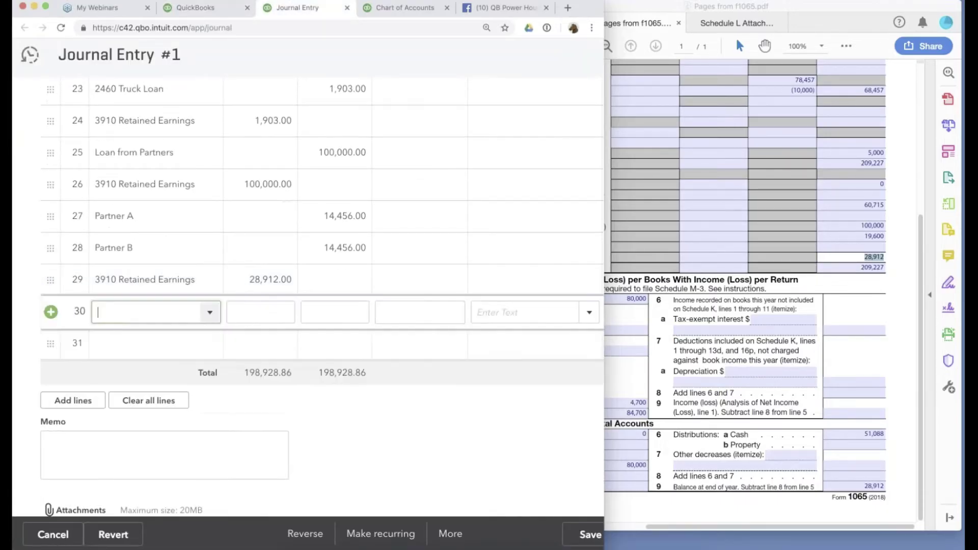
click(144, 280)
text(ope)
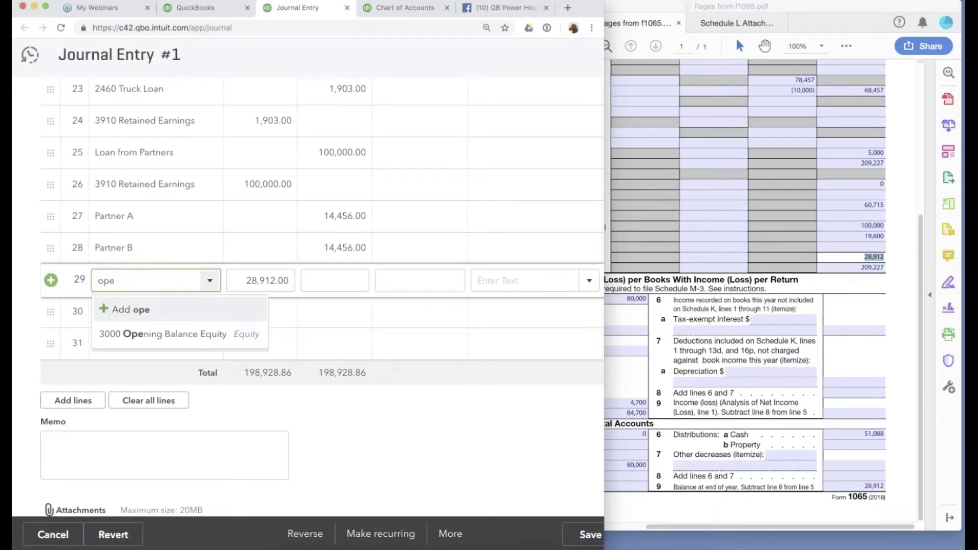
key(Tab)
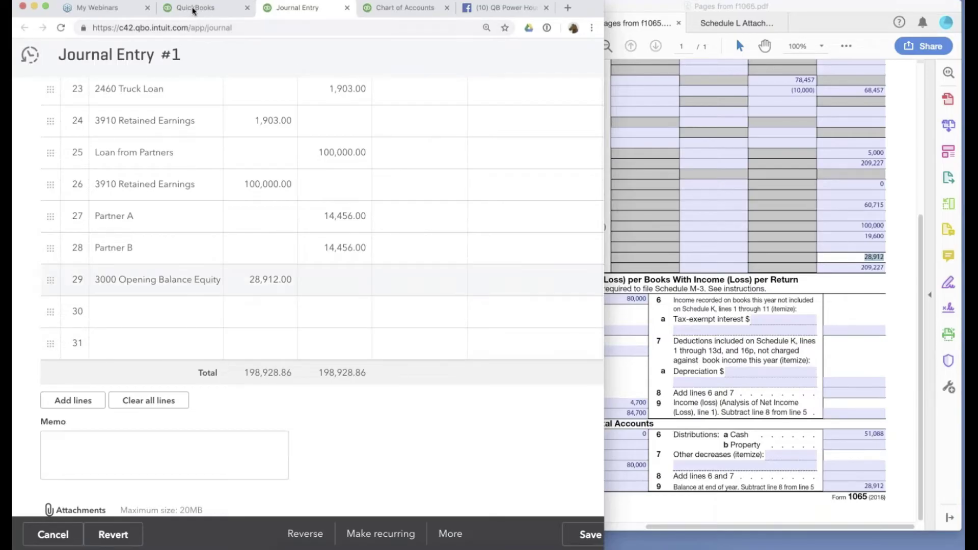
click(195, 8)
click(304, 9)
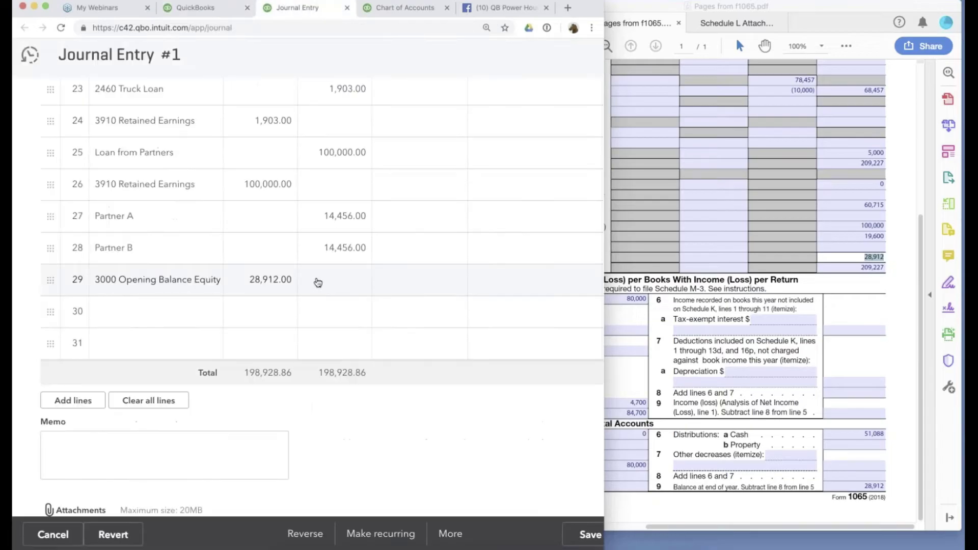
text(3970)
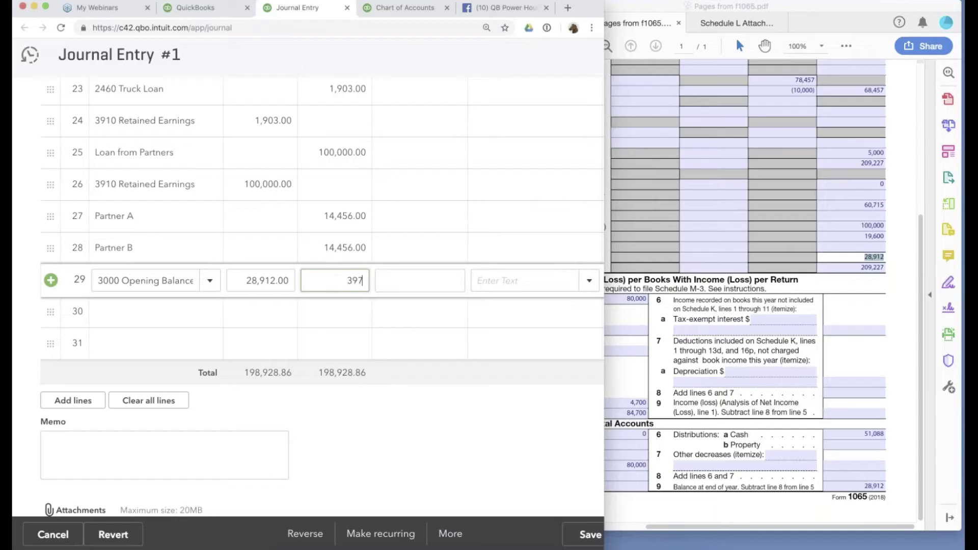
key(Tab)
Add 3910 Retained Earnings on line 30 for the 32,882.00 balancing debit.
click(154, 315)
text(ret)
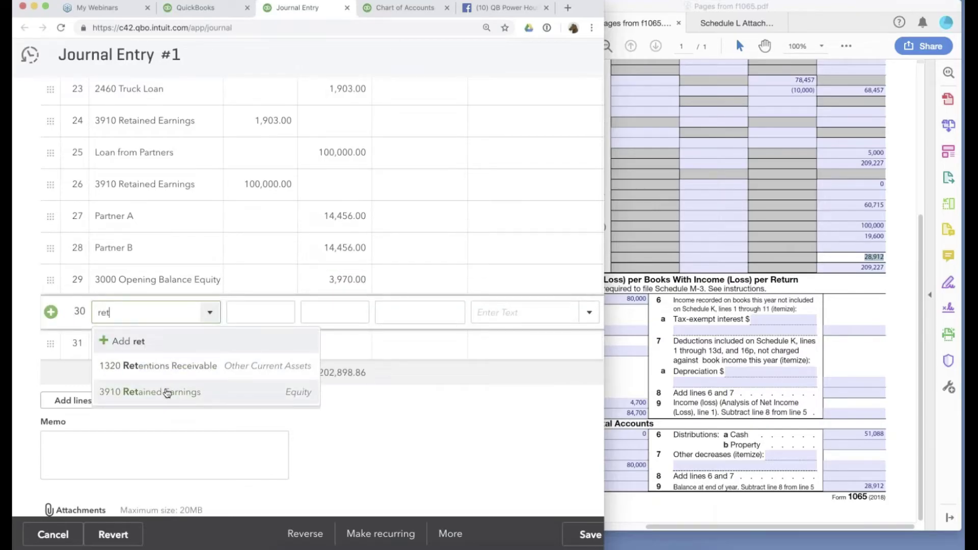
click(153, 391)
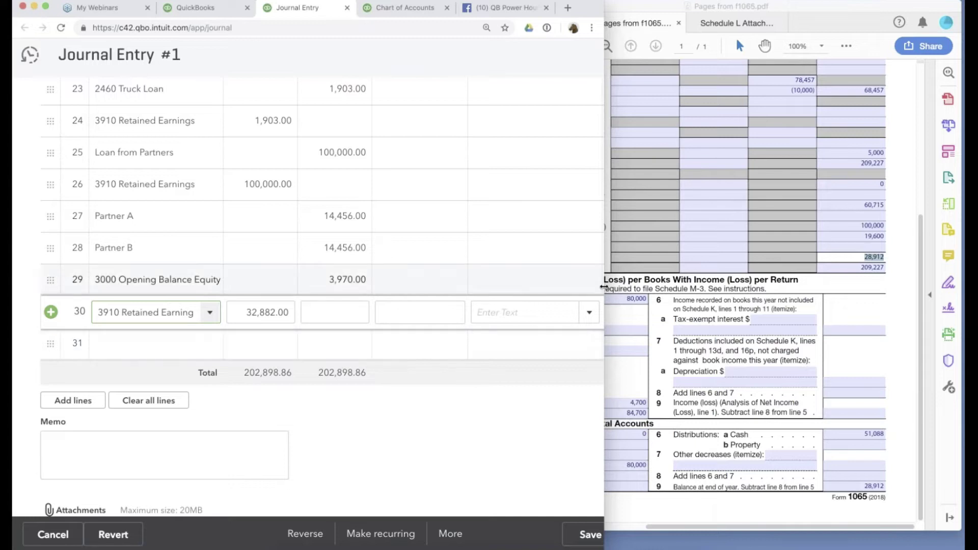
drag(603, 286, 853, 285)
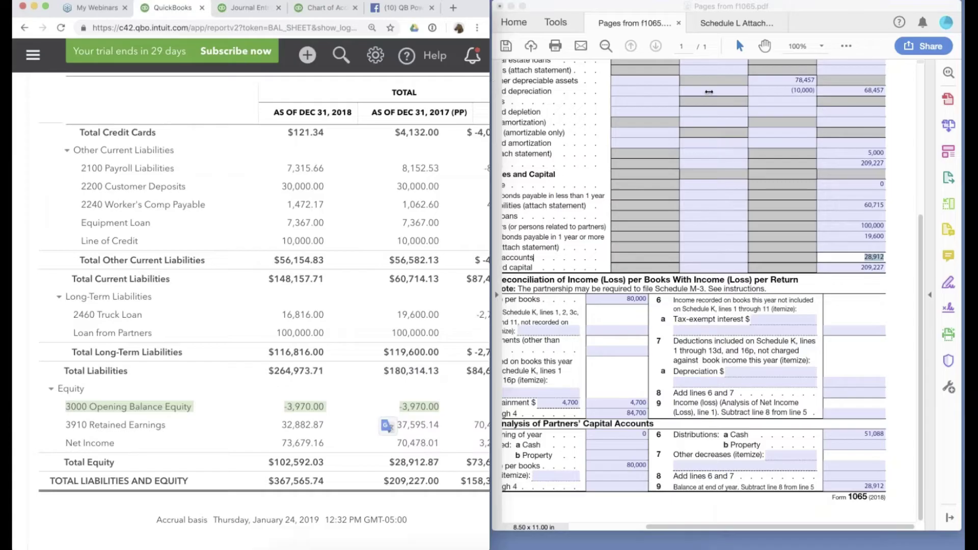
Widen the browser and scroll the balance sheet's Equity section: Opening Balance Equity 0.00, Partners A and B 14,456.00.
drag(708, 92, 832, 109)
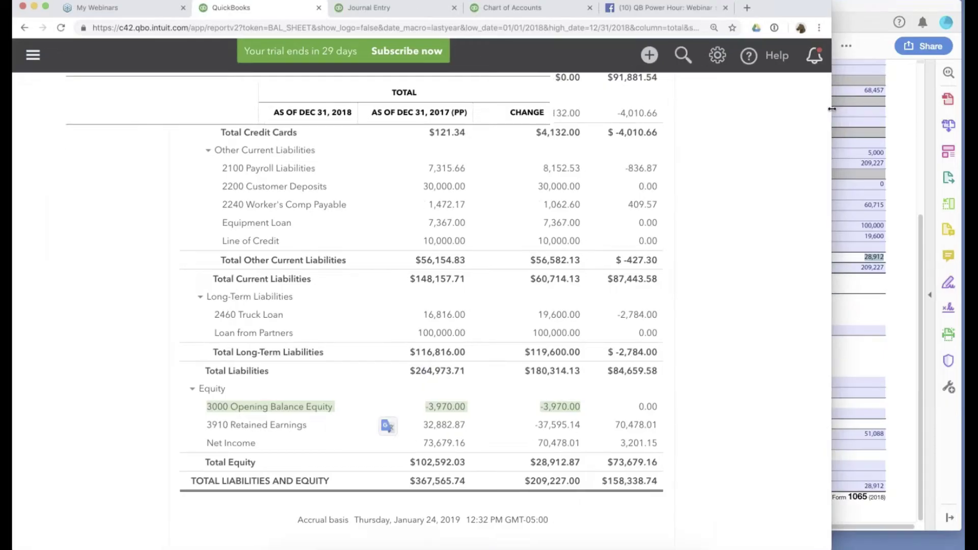
scroll(739, 368, down, 15)
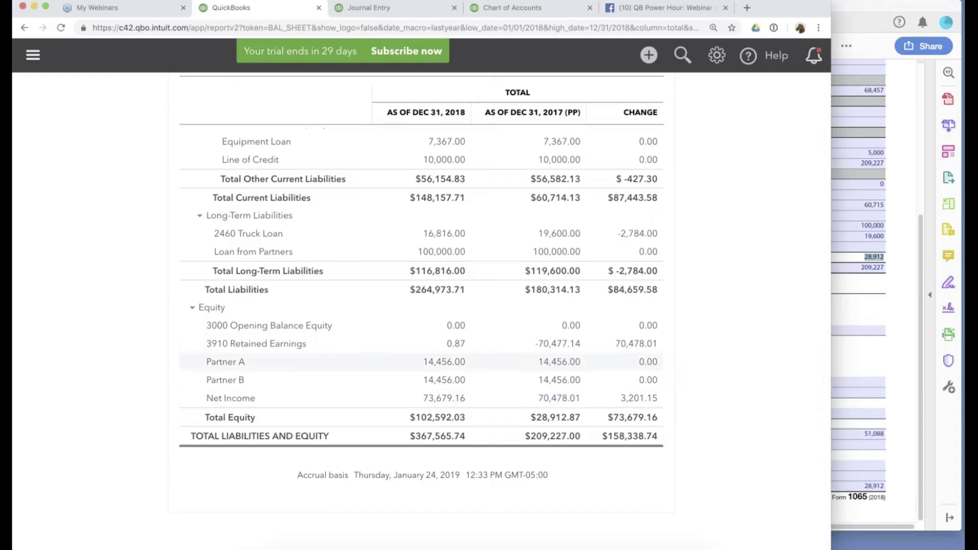
scroll(566, 377, up, 2)
scroll(588, 336, down, 1)
scroll(588, 335, up, 3)
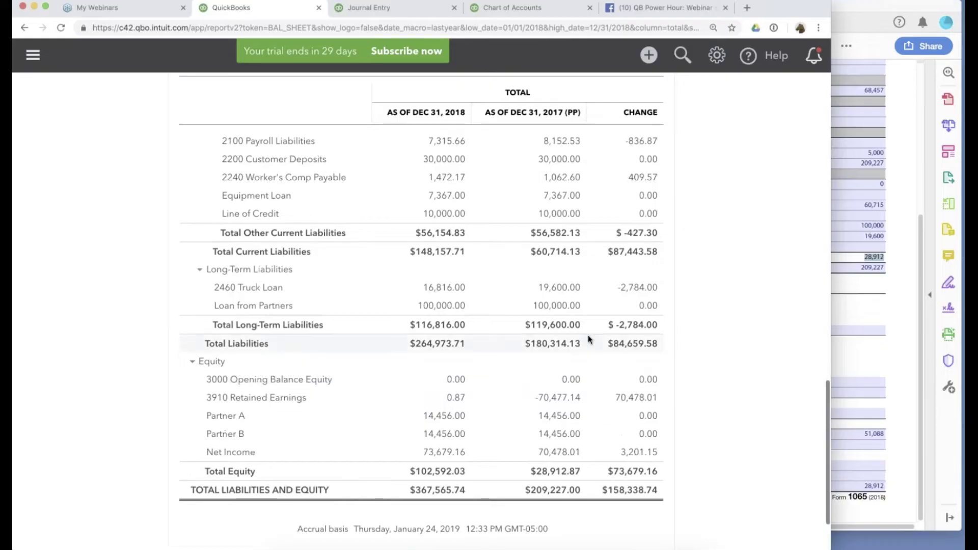
scroll(587, 339, up, 1)
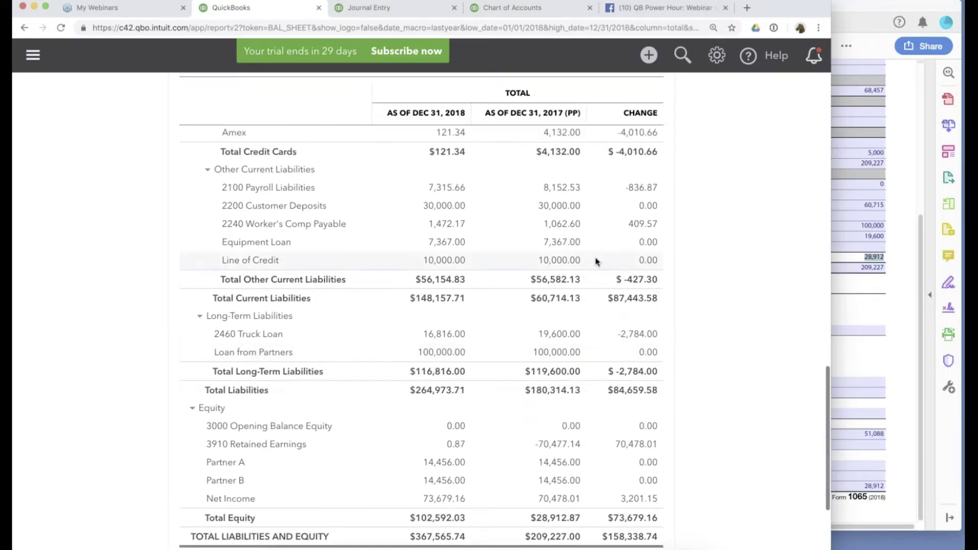
scroll(597, 261, up, 4)
scroll(596, 260, down, 4)
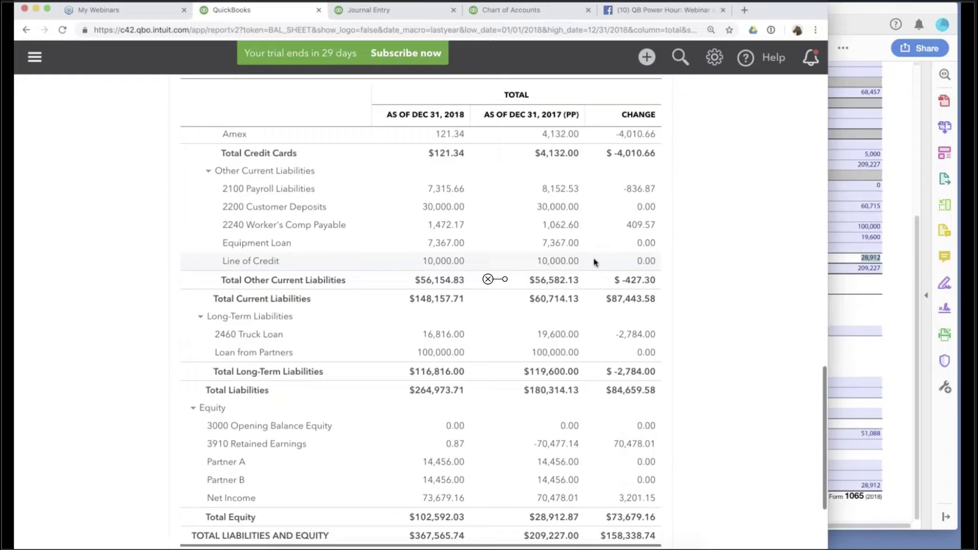
scroll(595, 263, up, 4)
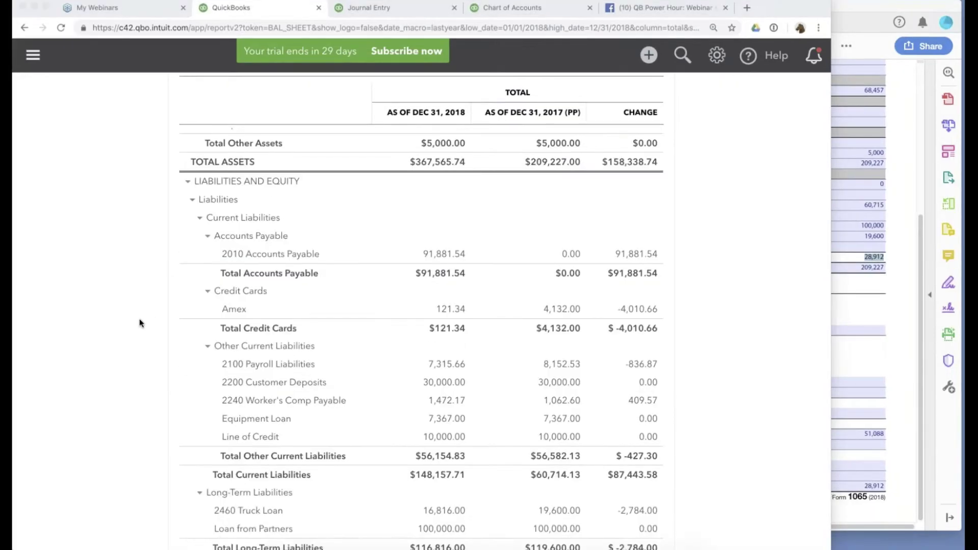
click(325, 49)
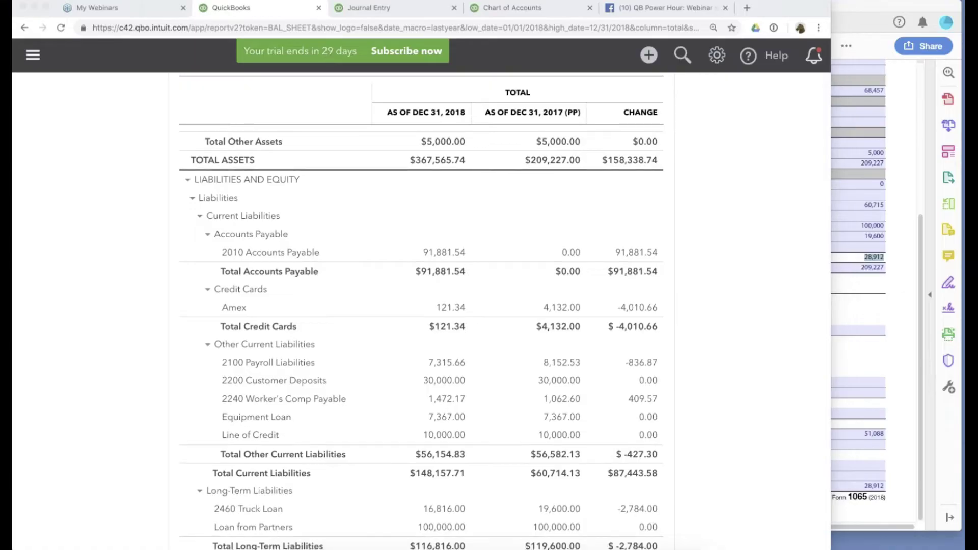
scroll(422, 311, up, 3)
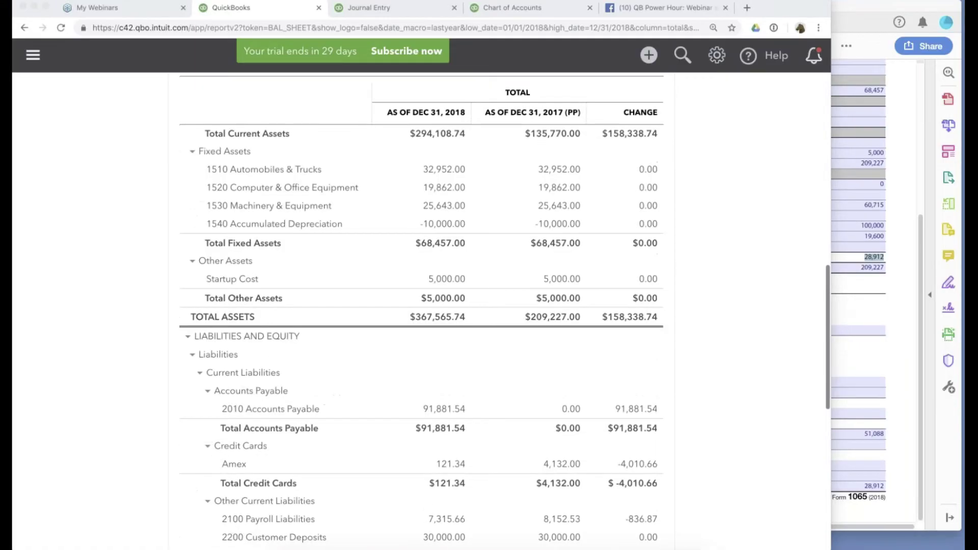
scroll(421, 310, up, 10)
scroll(421, 310, down, 1)
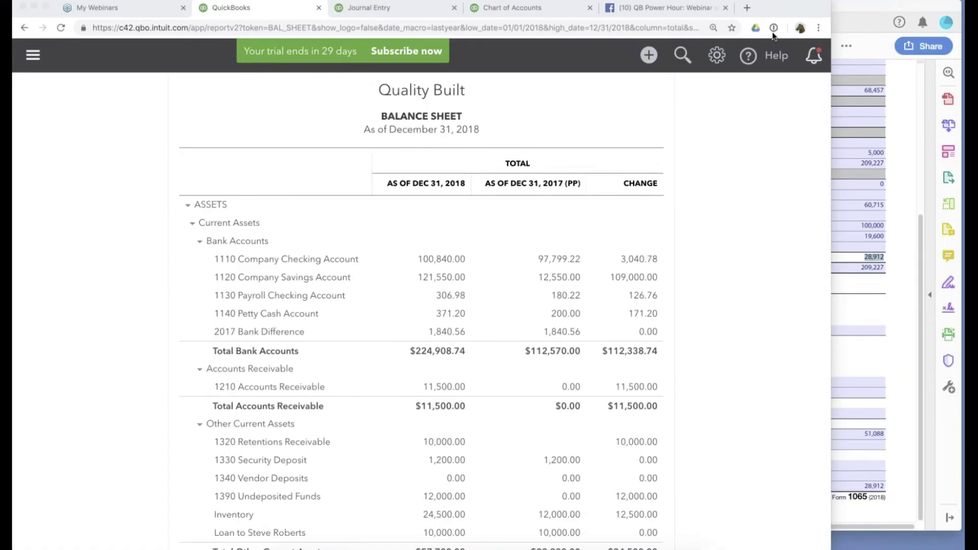
Close the Form 1065 pages PDF and open the Schedule L Attachments PDF.
key(super+Tab)
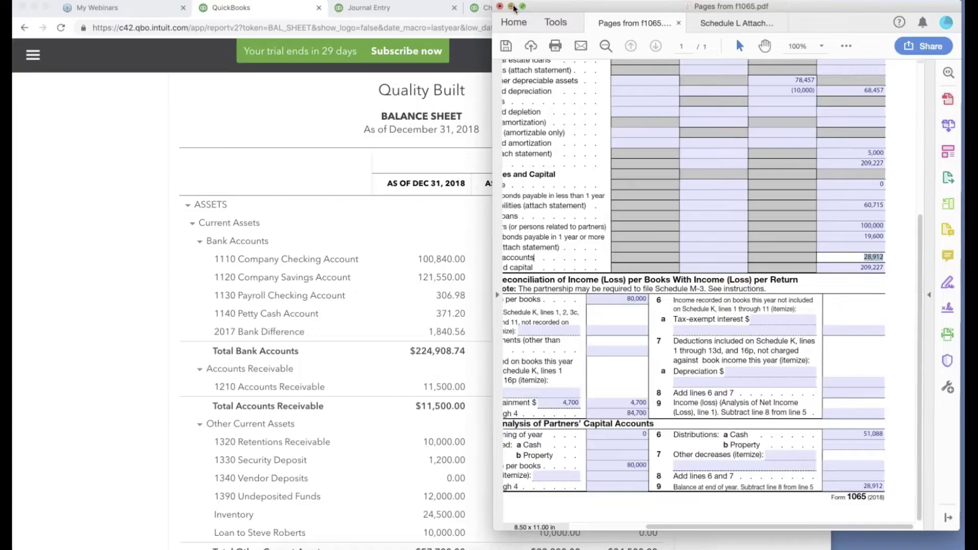
click(512, 7)
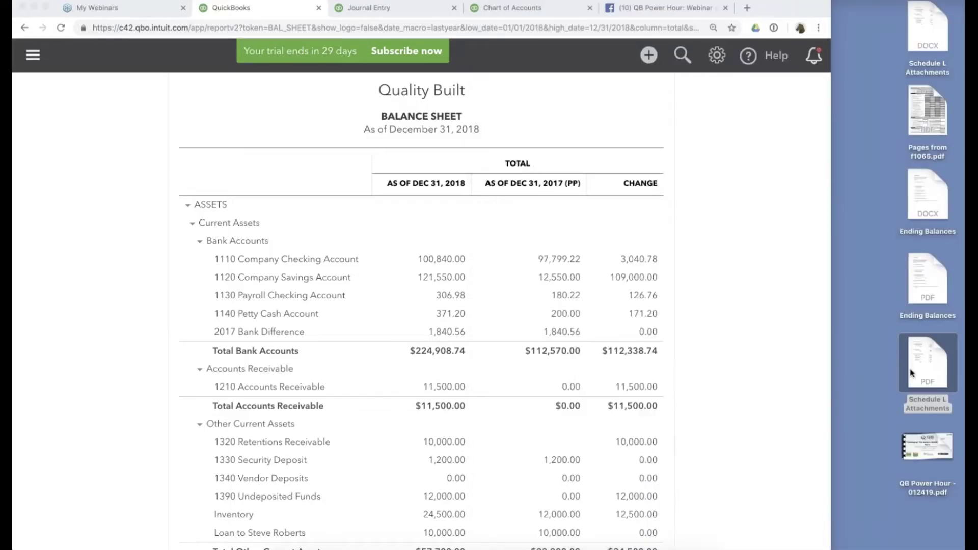
double_click(912, 373)
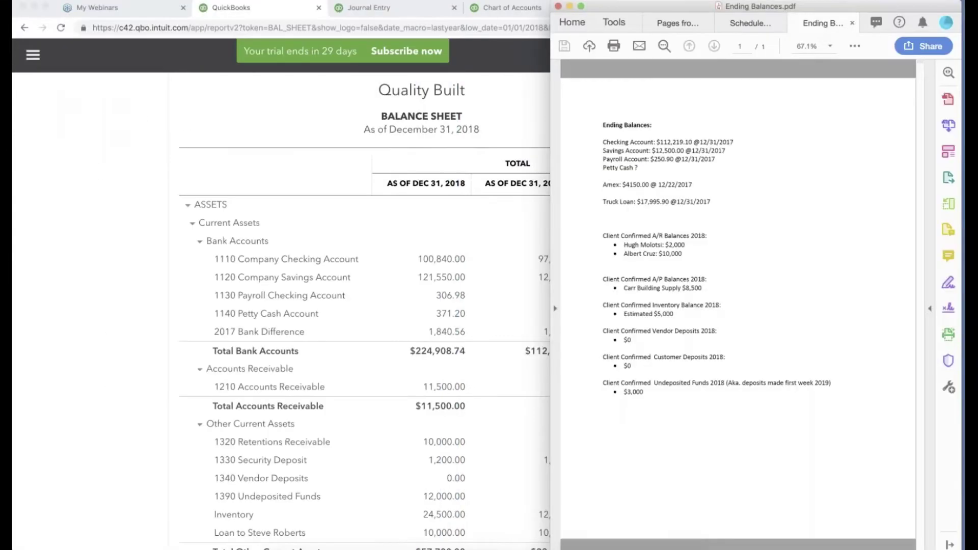
Zoom the Ending Balances page to 100% and highlight the 2017 balances from checking through truck loan.
key(super+equal)
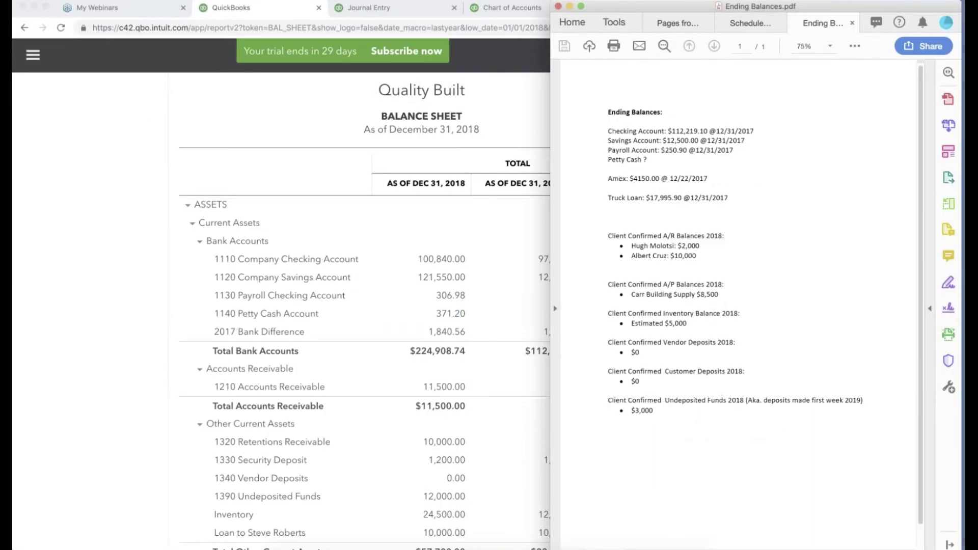
key(super+equal)
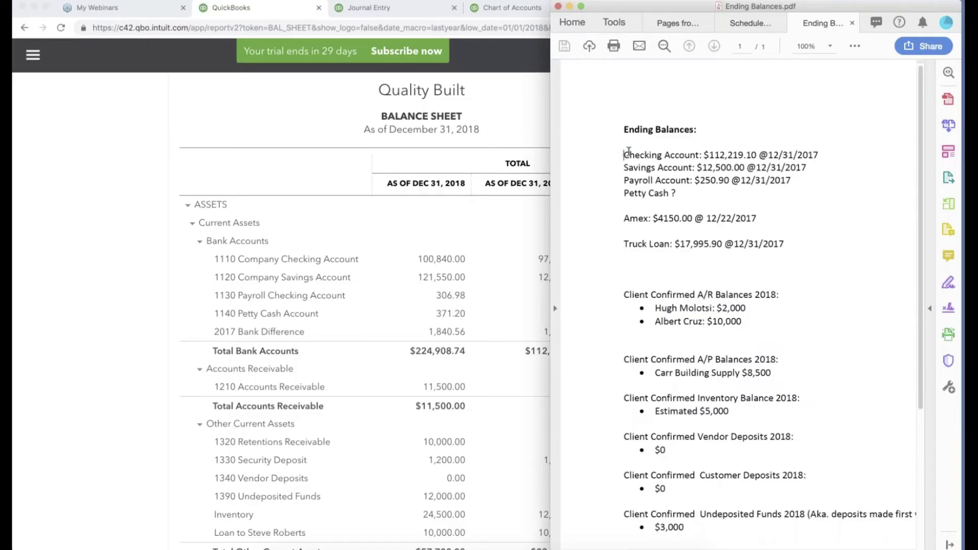
drag(624, 153, 798, 244)
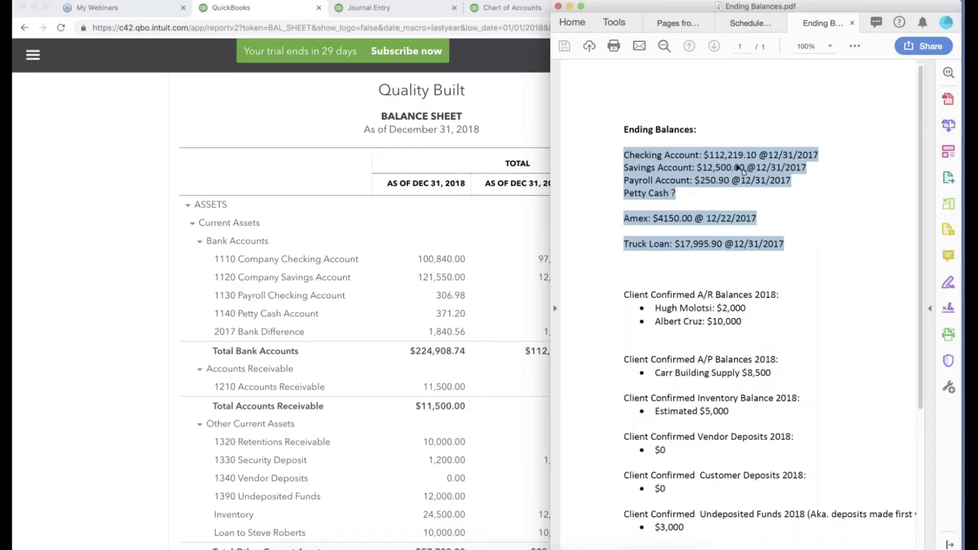
click(107, 218)
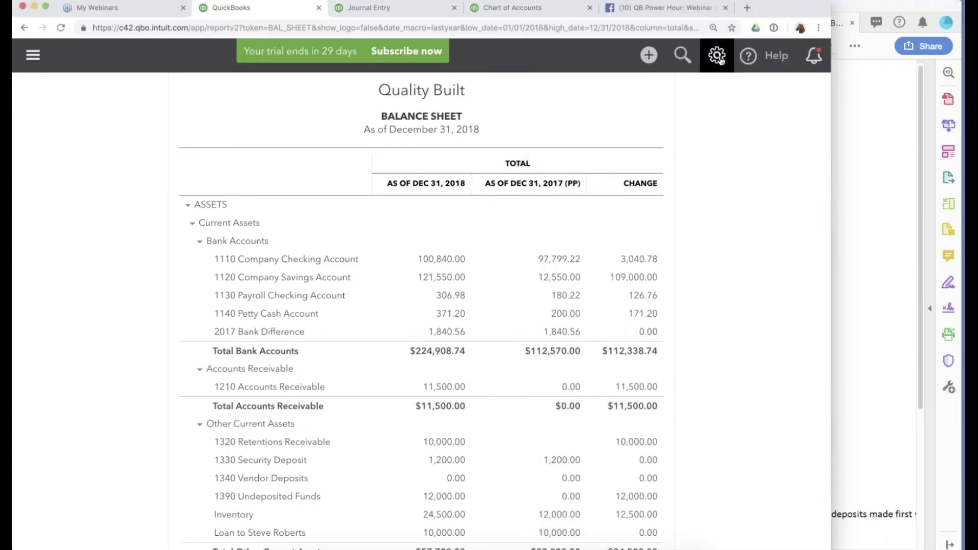
Resume reconciling 1110 Company Checking Account from the Reconcile page.
click(718, 57)
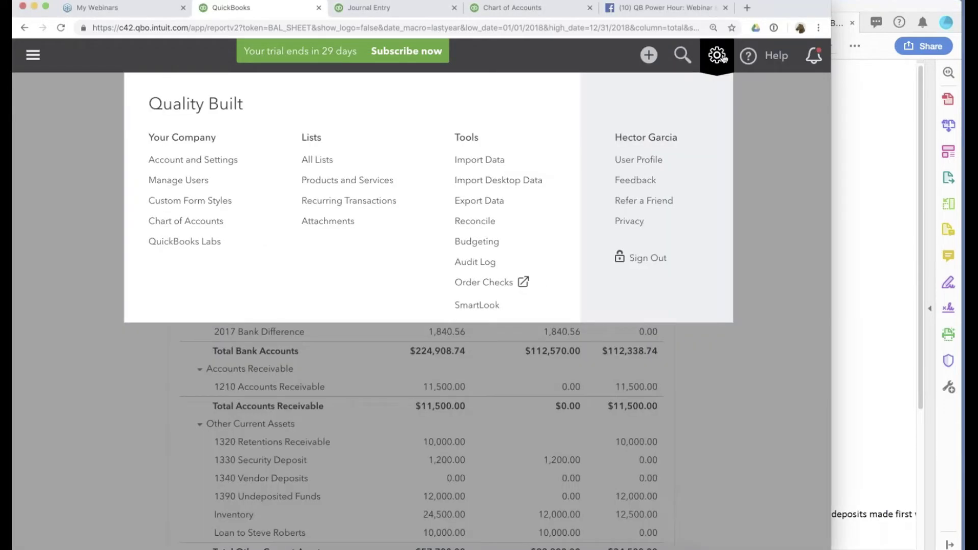
click(458, 223)
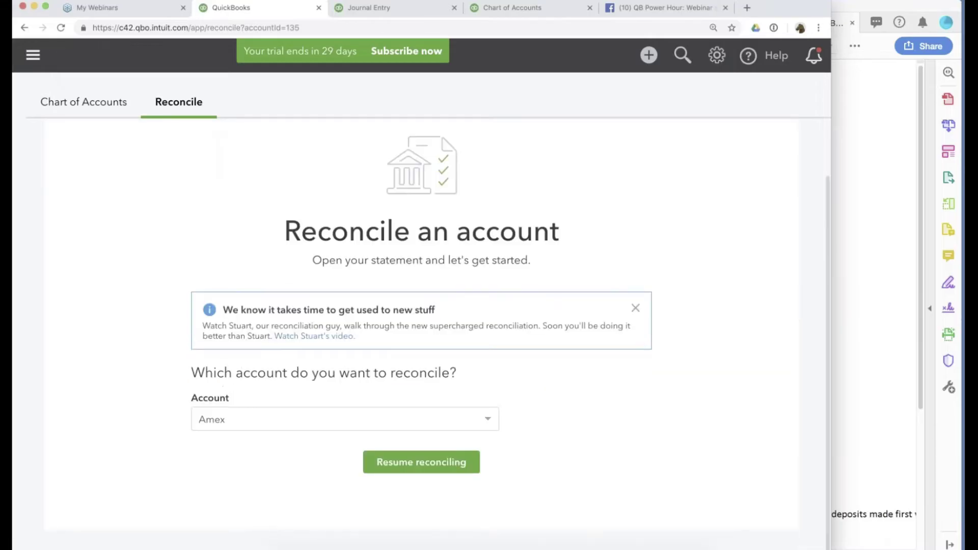
key(super+Tab)
drag(626, 151, 698, 154)
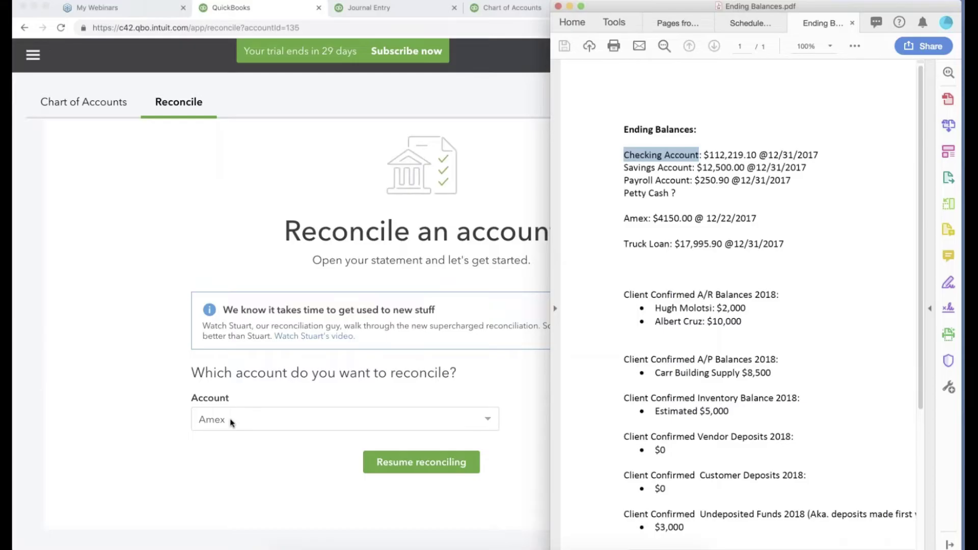
click(230, 422)
scroll(225, 442, up, 5)
click(201, 441)
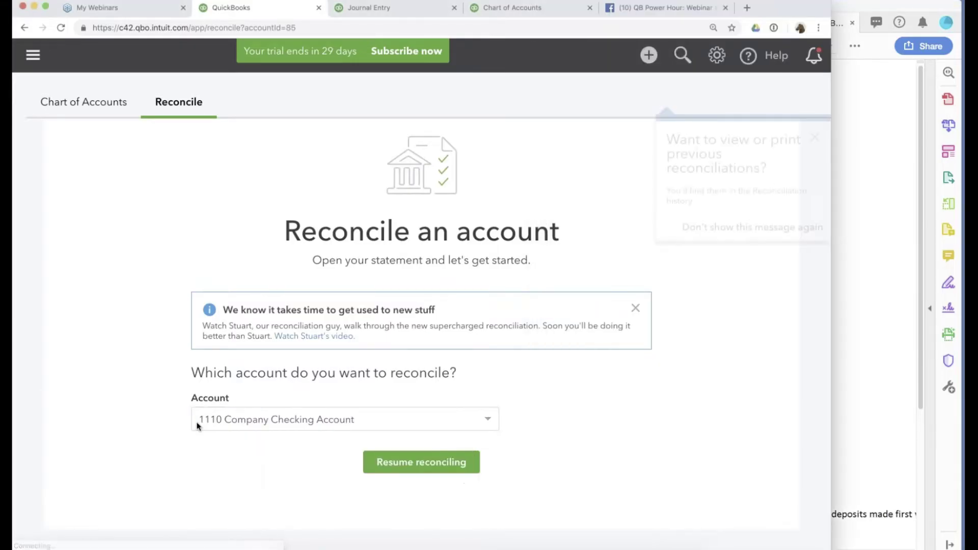
click(422, 462)
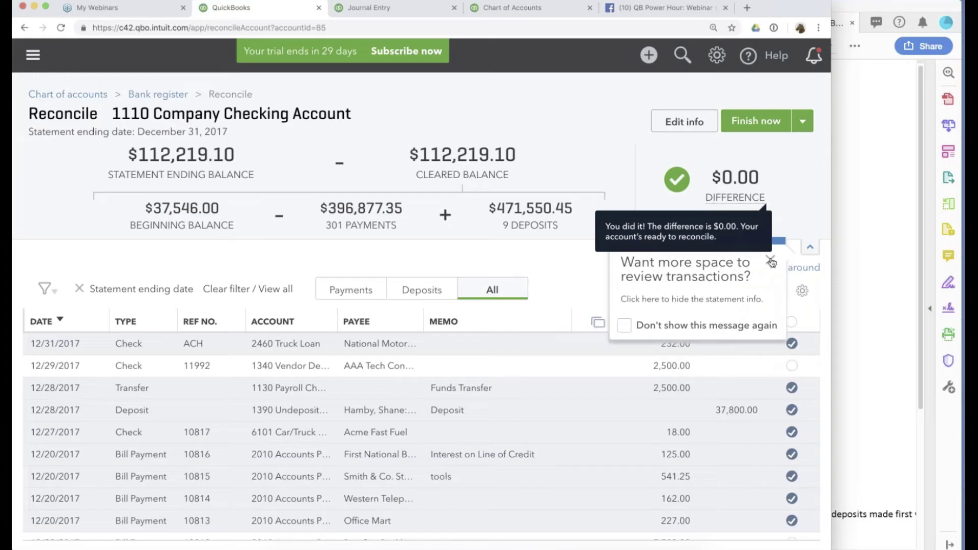
Confirm the statement ending balance of 112,219.10 at 12/31/2017 against the PDF and save.
click(771, 262)
click(685, 122)
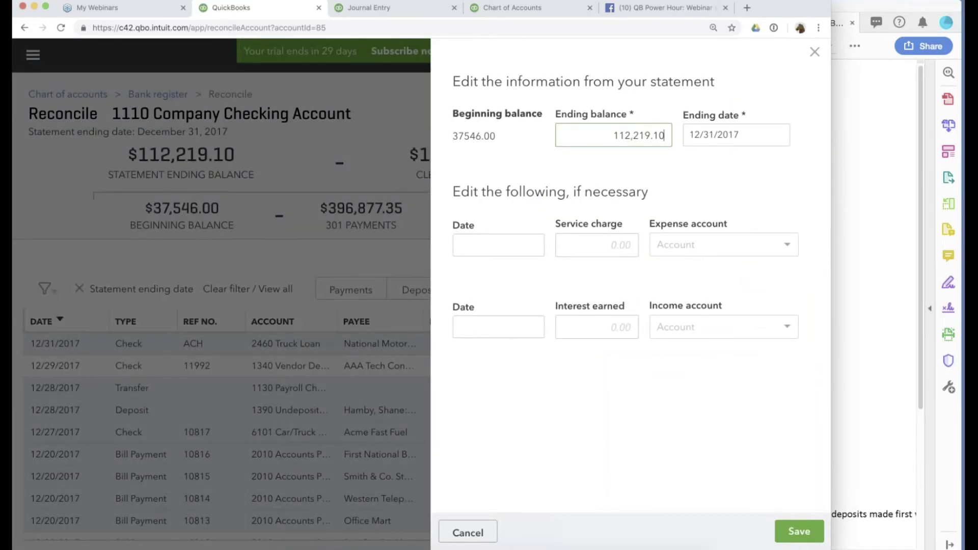
key(super+Tab)
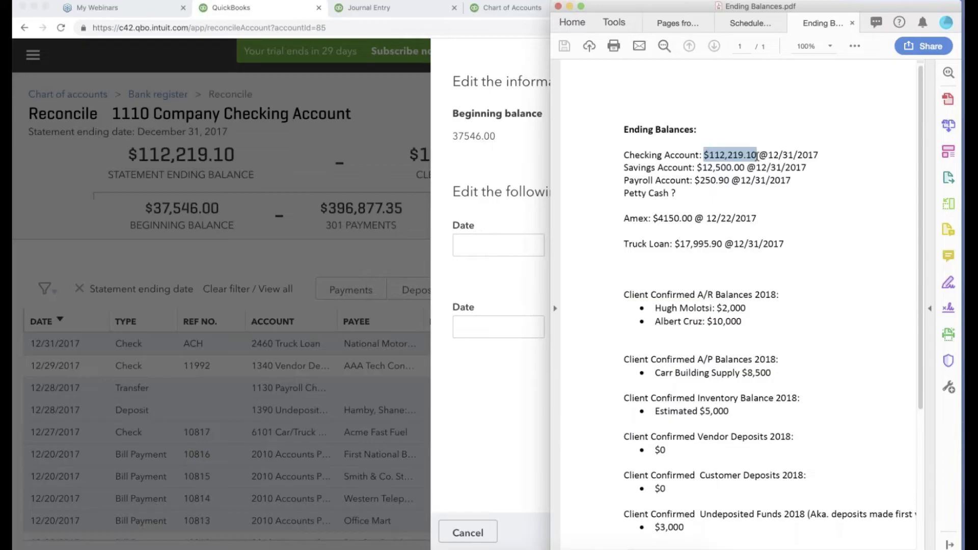
click(488, 141)
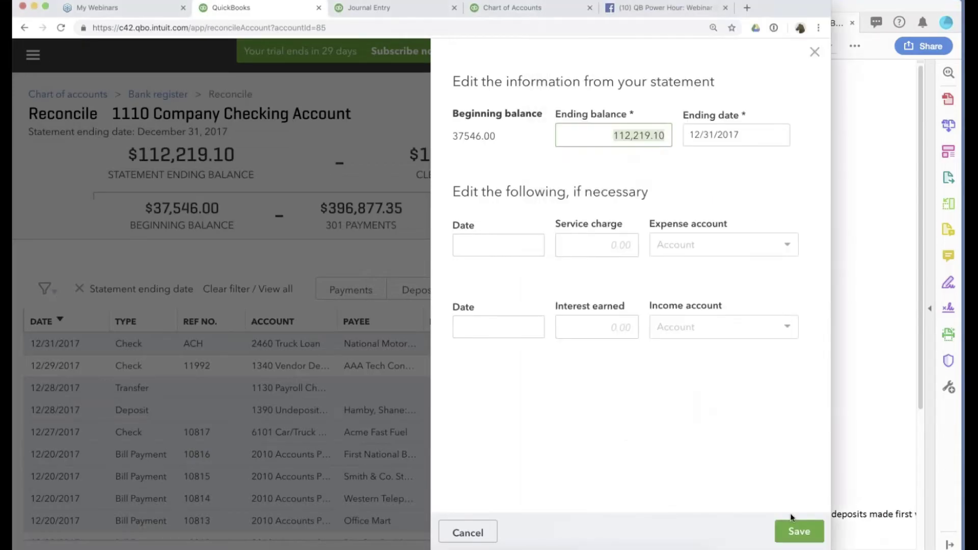
click(795, 530)
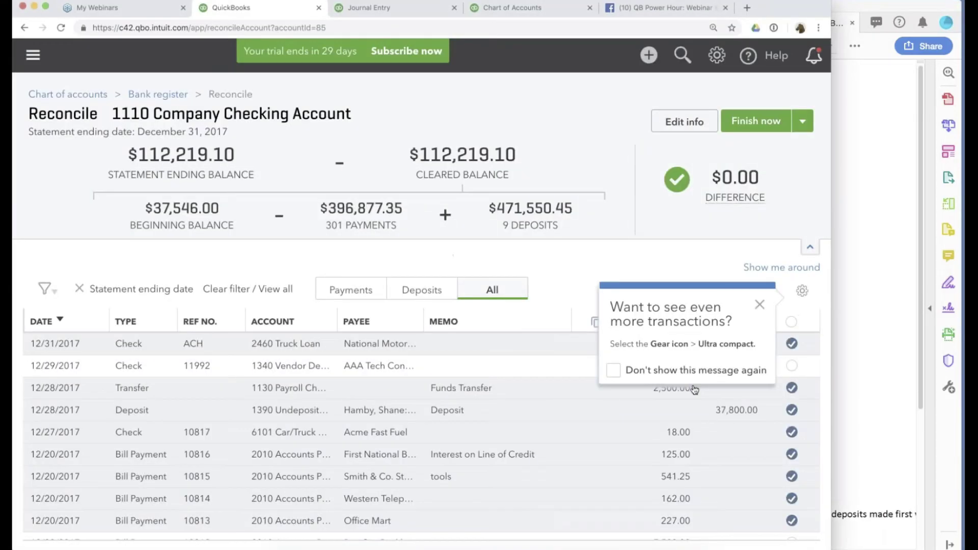
Close the more-transactions tip and review the cleared items, highlighting the $0.00 difference.
click(759, 305)
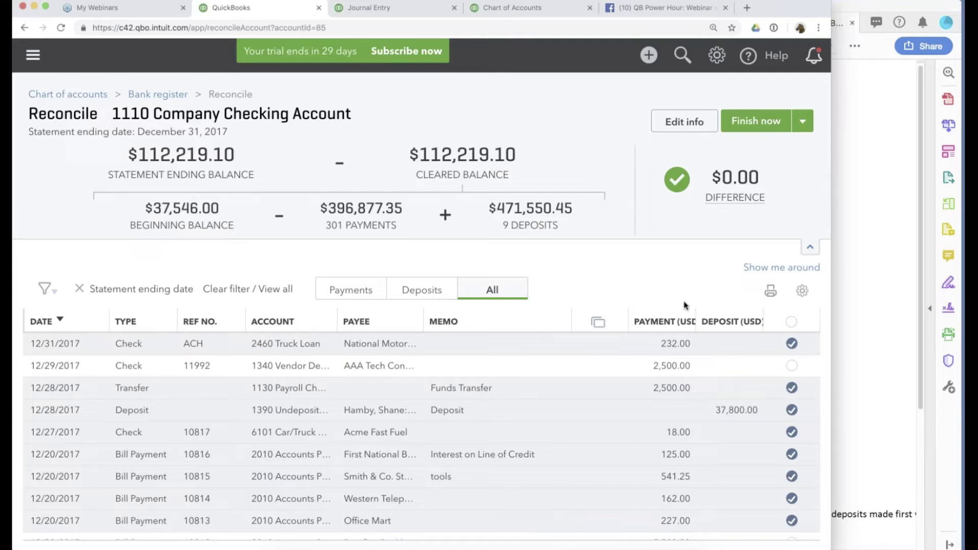
scroll(422, 433, down, 3)
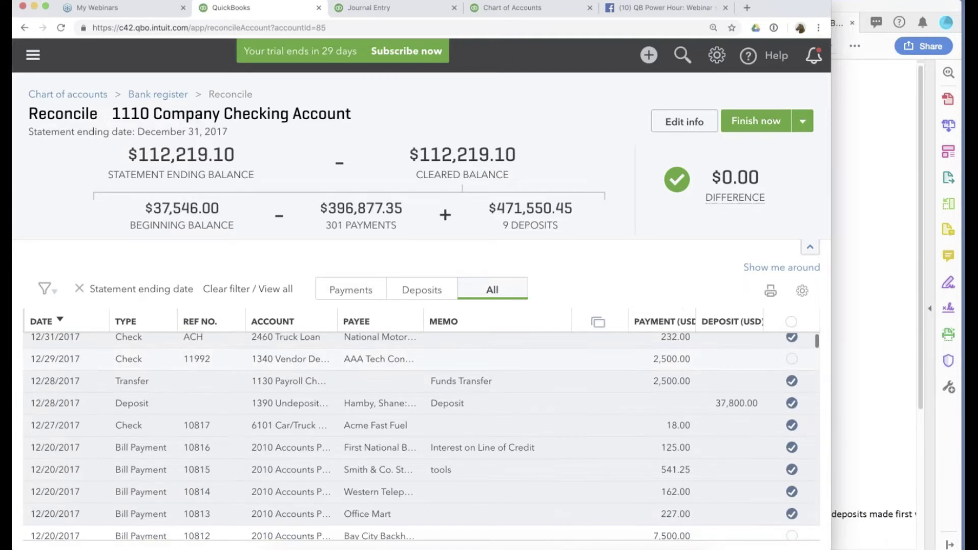
scroll(345, 349, up, 2)
scroll(345, 350, down, 4)
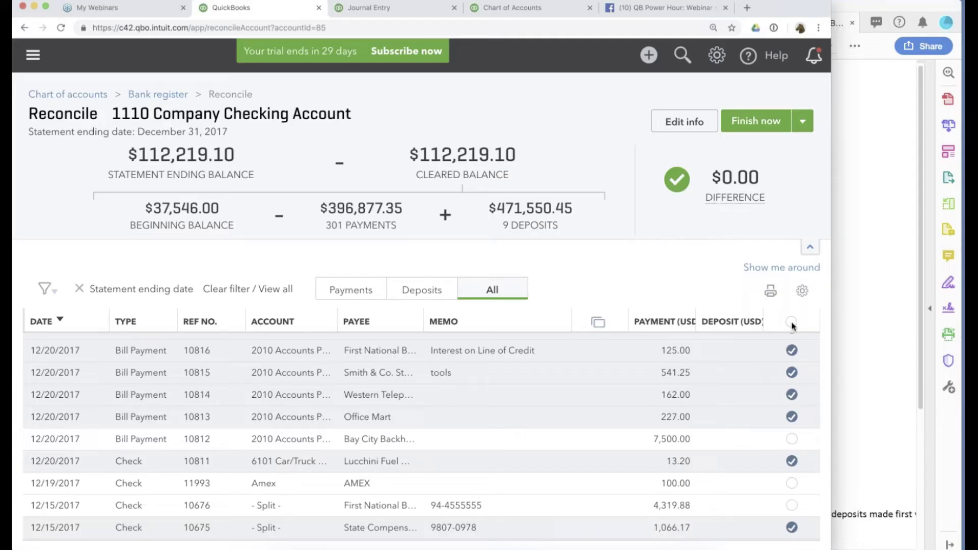
drag(720, 178, 766, 183)
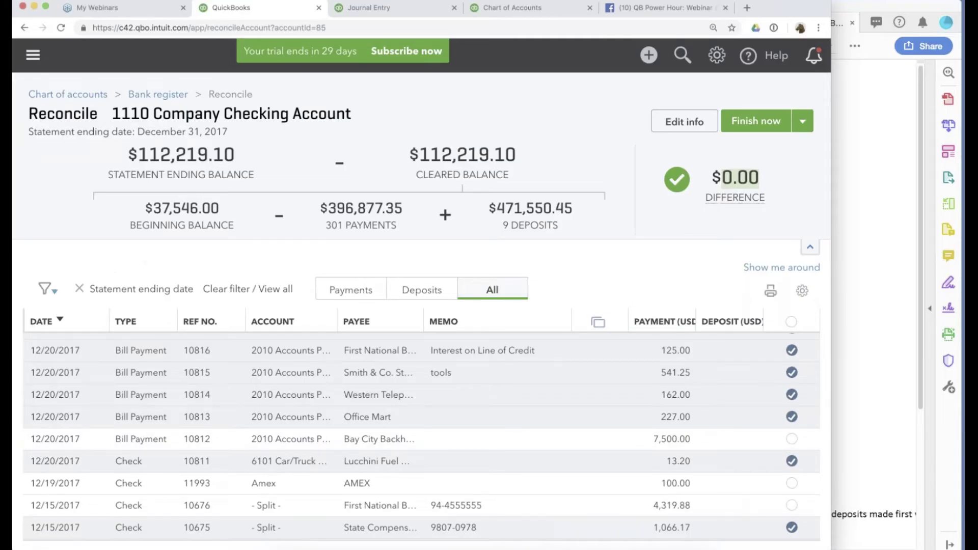
Filter by statement ending date and select all 314 transactions as cleared.
click(45, 289)
click(137, 439)
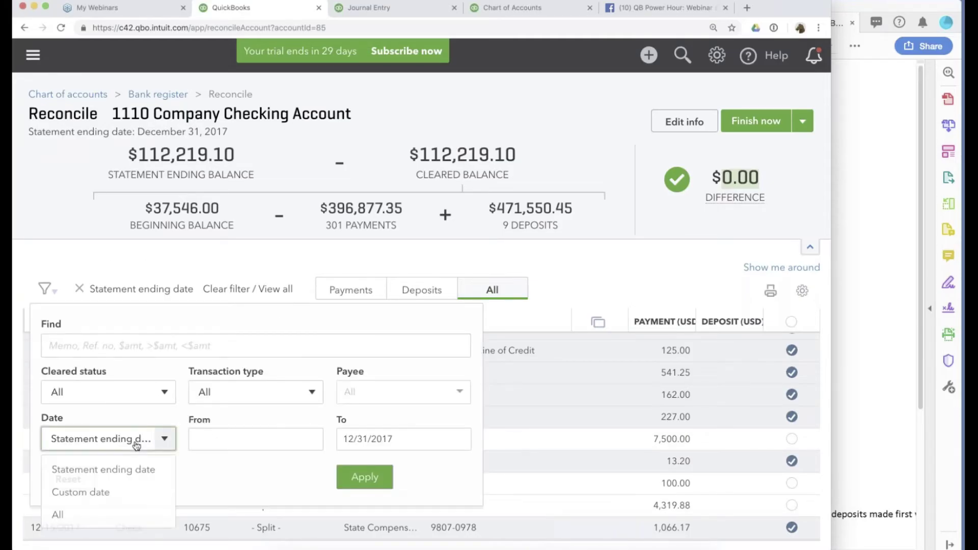
click(101, 471)
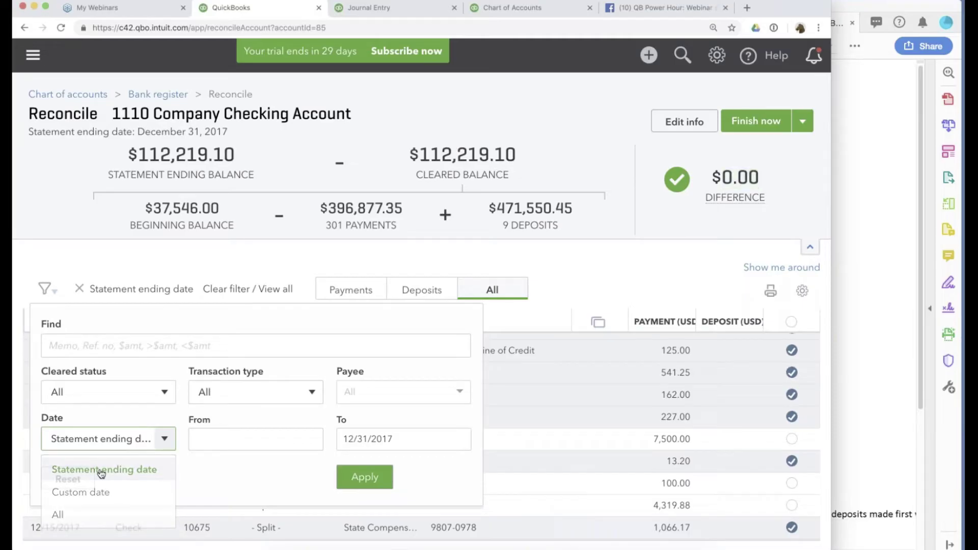
click(707, 278)
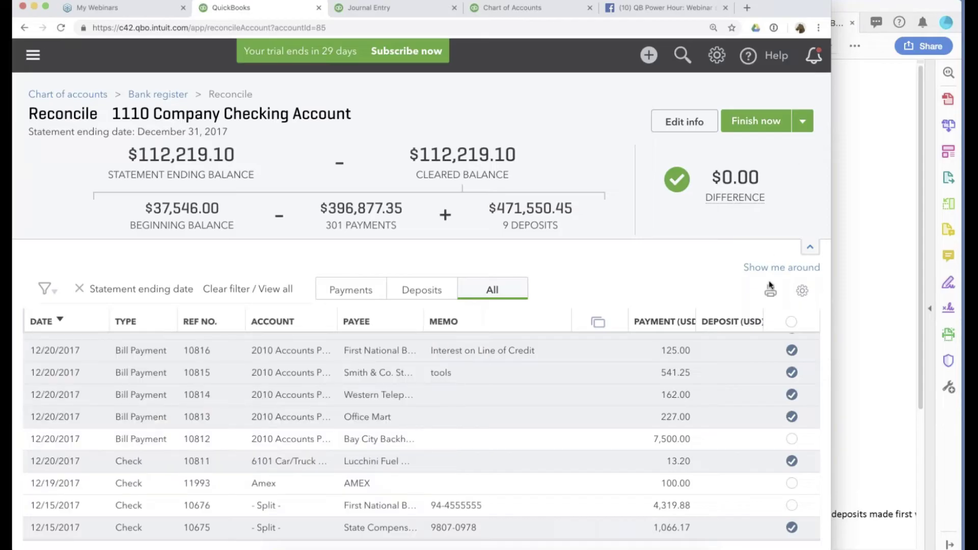
click(791, 322)
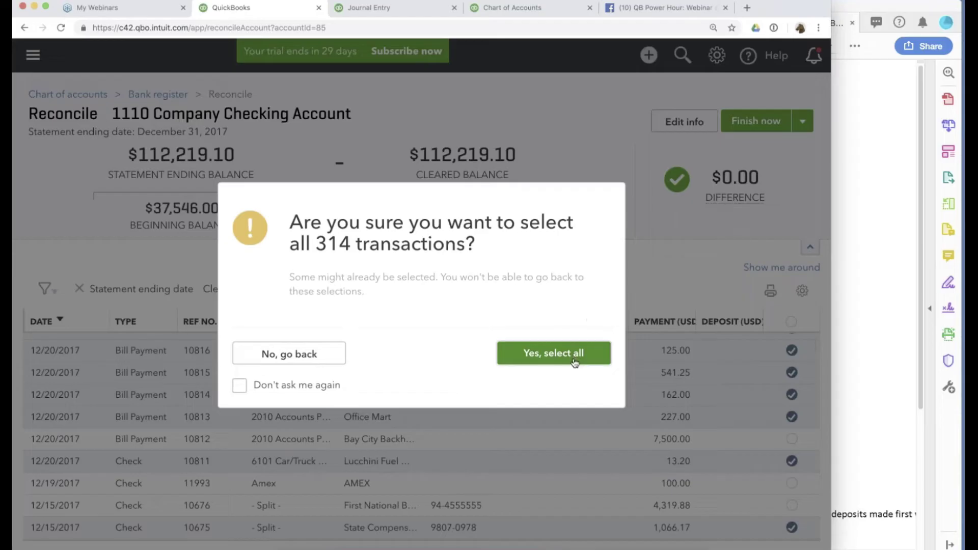
click(575, 359)
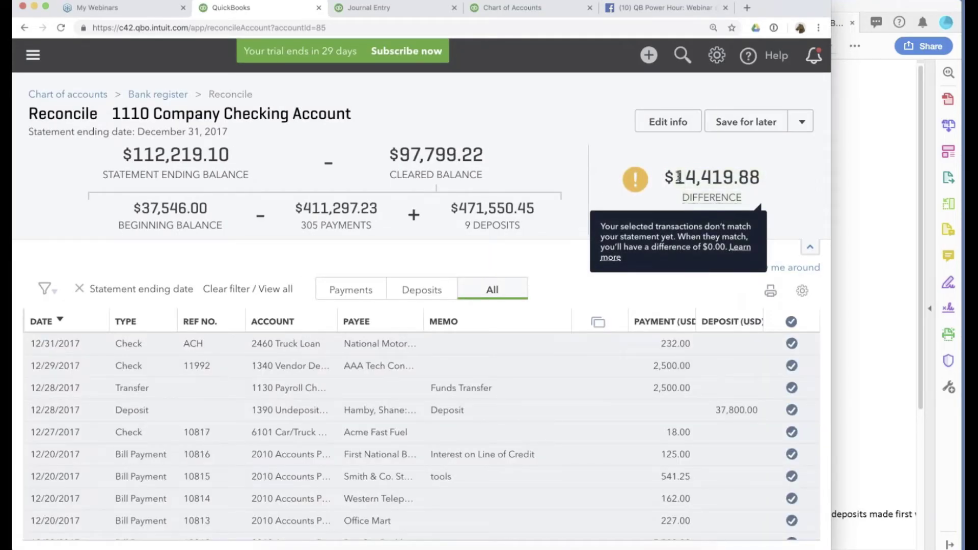
drag(760, 184, 675, 185)
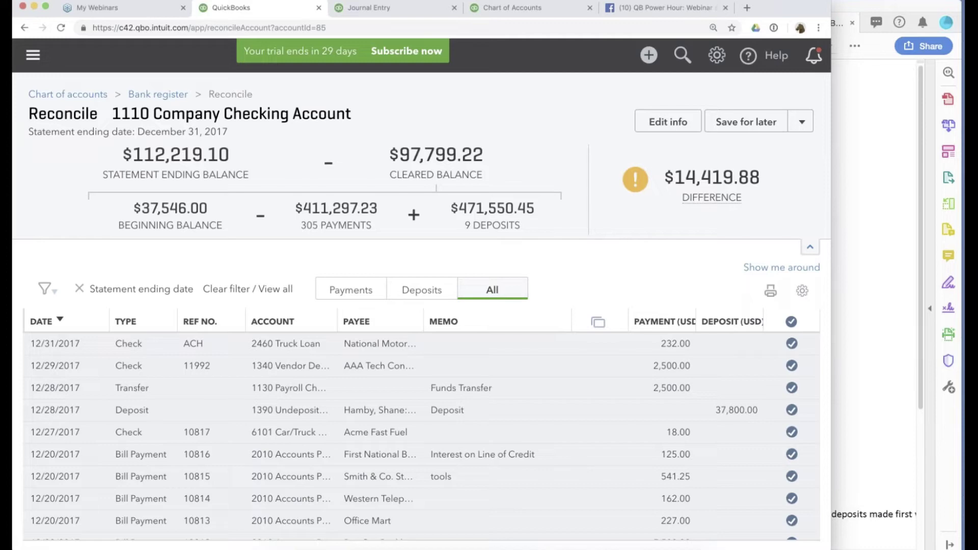
Change the statement date to 01/01/2018 and finish now, accepting the 14,419.88 adjustment.
mouse_move(677, 199)
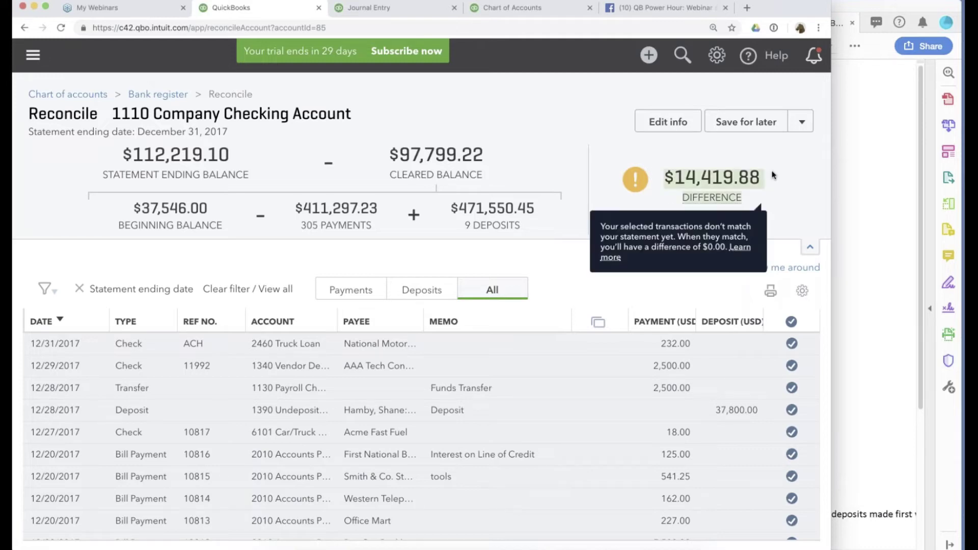
click(667, 122)
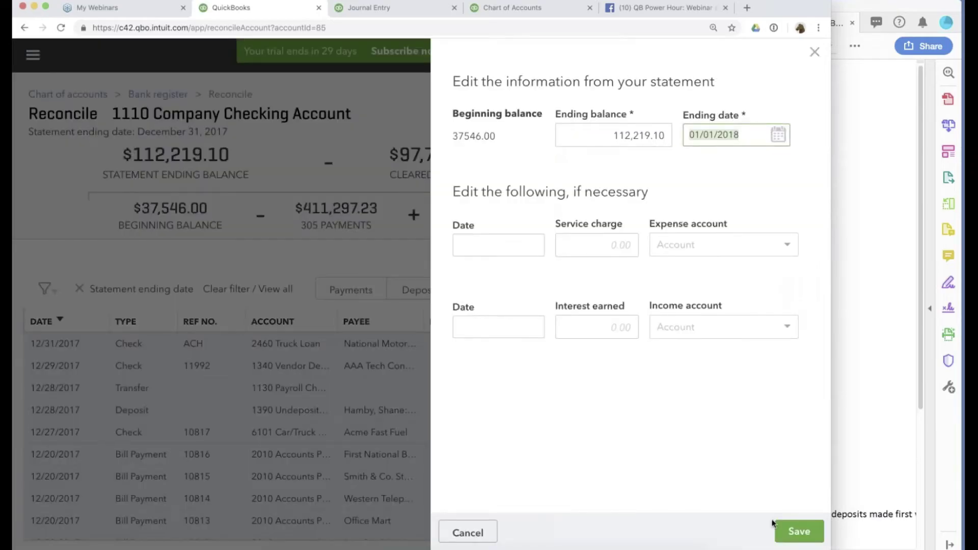
click(794, 531)
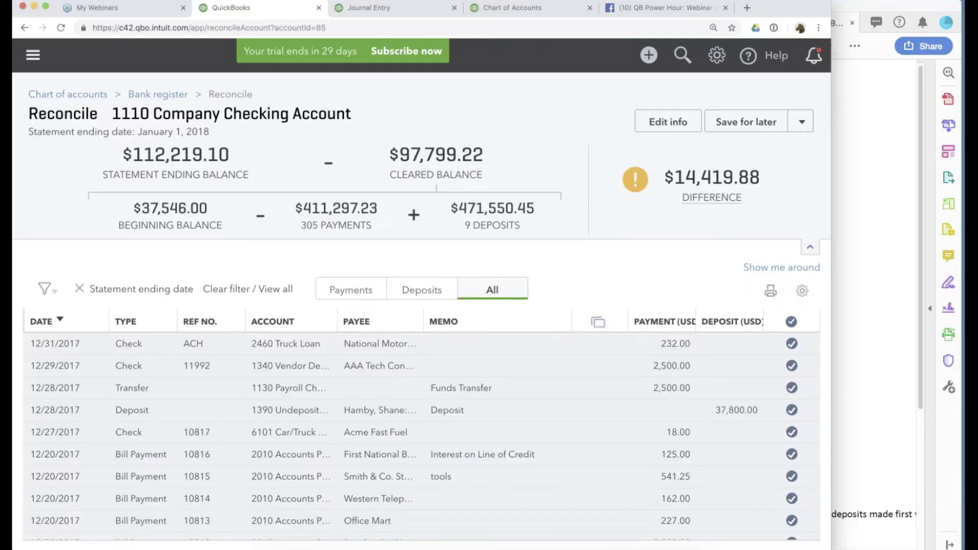
scroll(422, 437, down, 20)
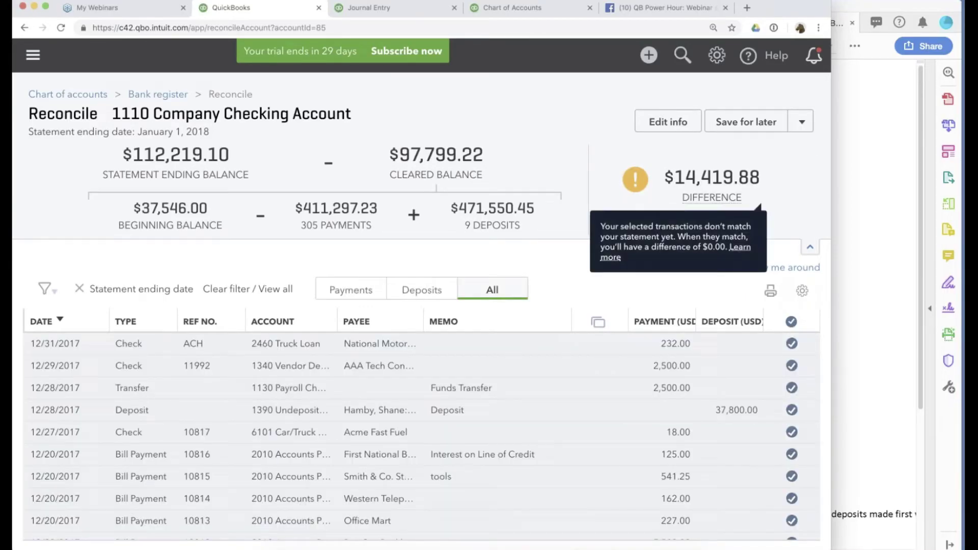
click(802, 120)
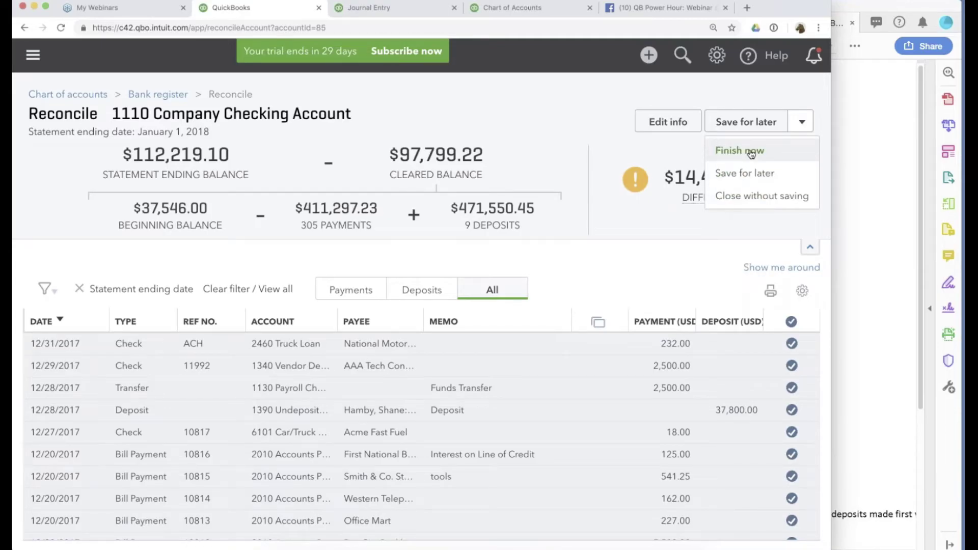
click(751, 151)
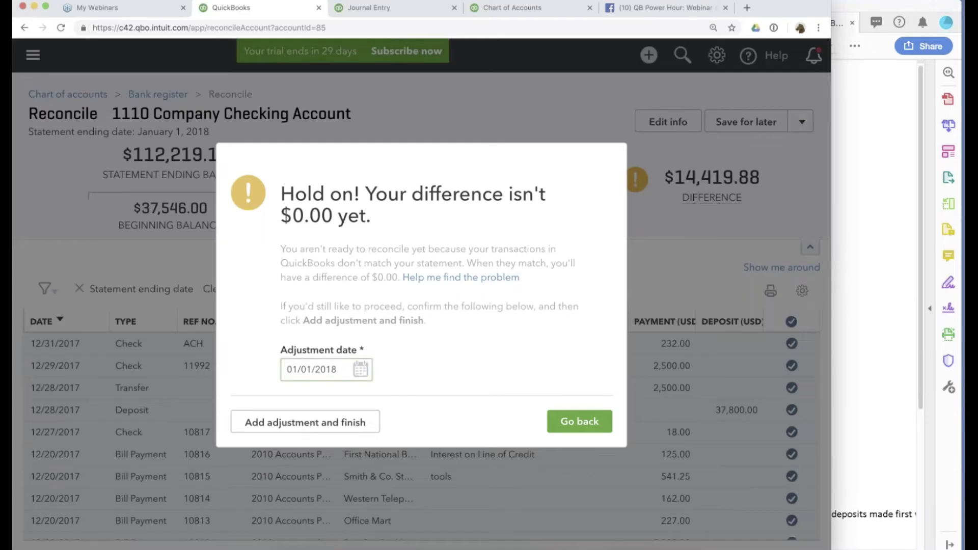
click(329, 429)
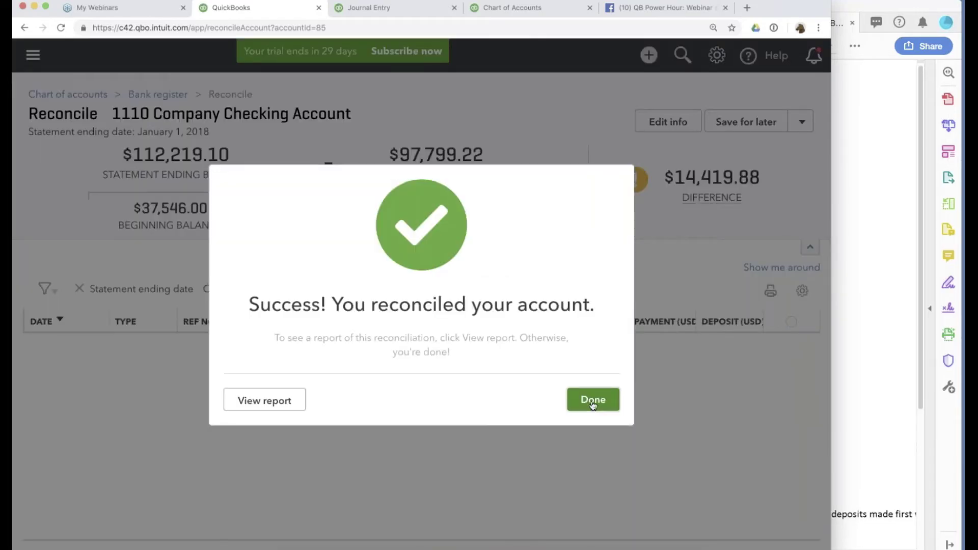
click(593, 401)
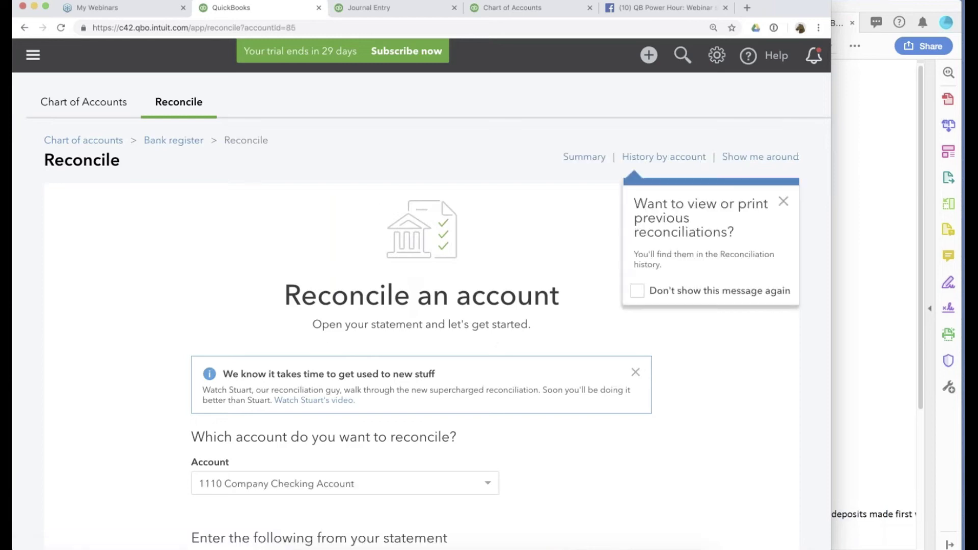
Check the savings ending balance in the PDF and resume reconciling 1120 Company Savings Account.
scroll(763, 289, down, 5)
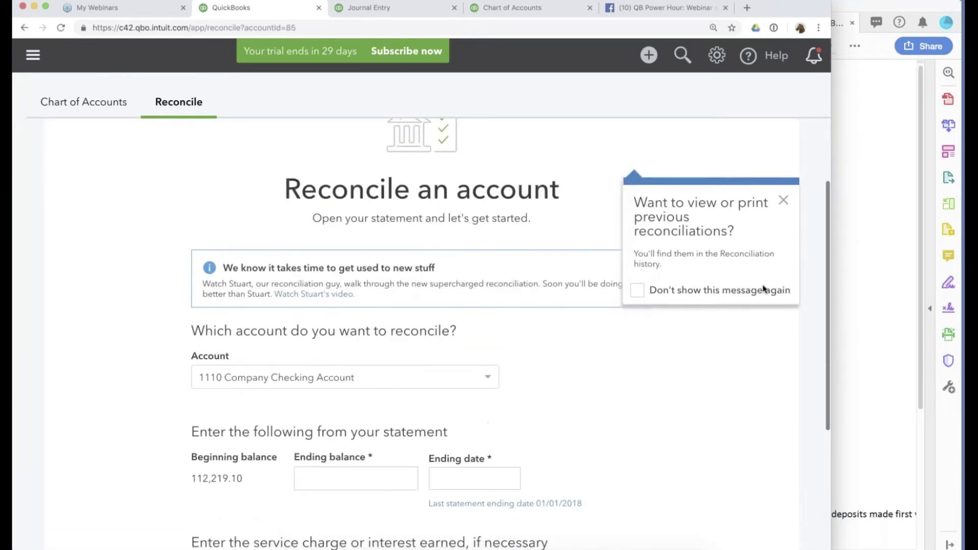
key(super+Tab)
drag(624, 168, 744, 167)
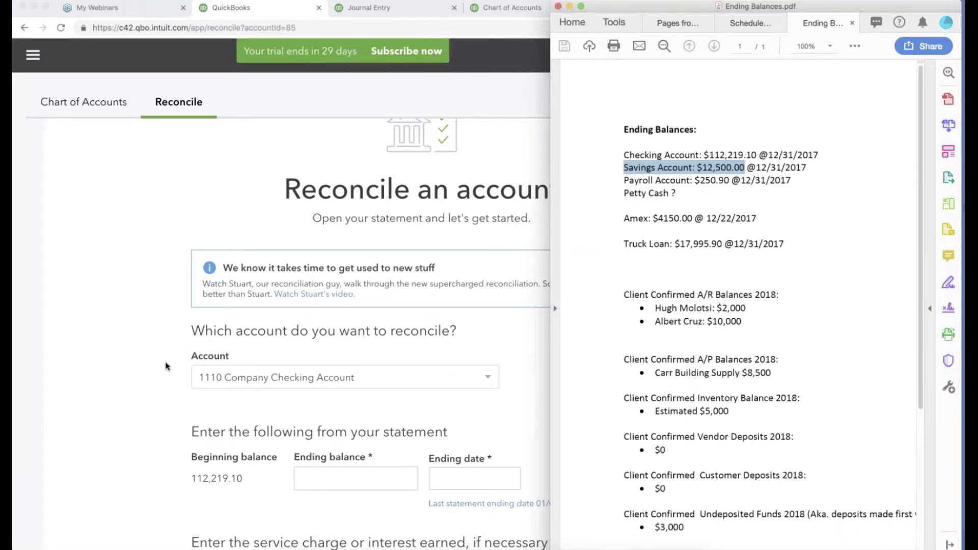
click(201, 377)
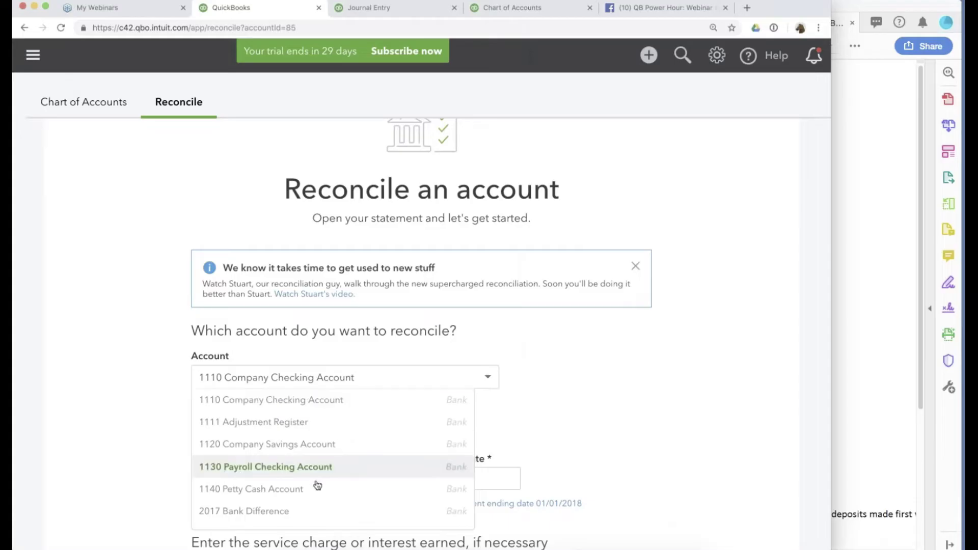
click(326, 444)
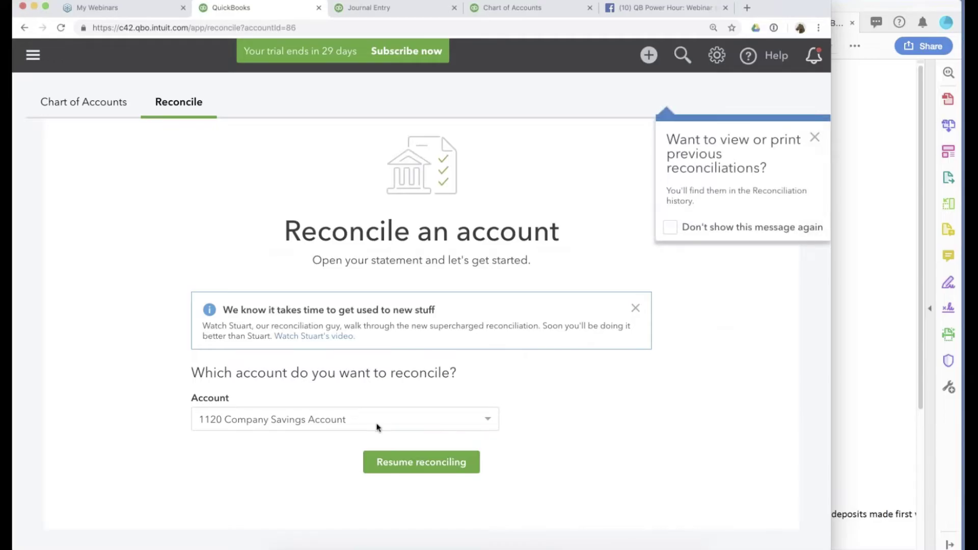
click(387, 461)
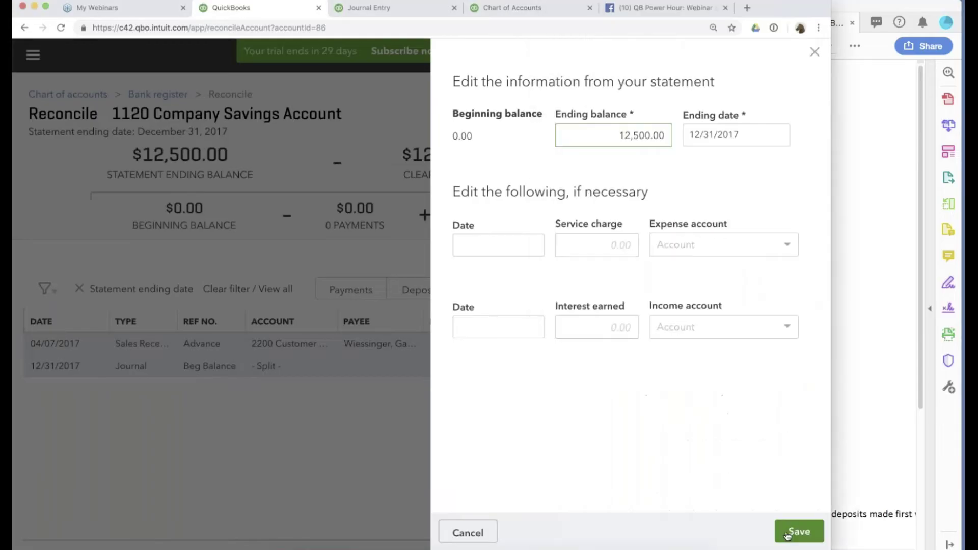
click(793, 533)
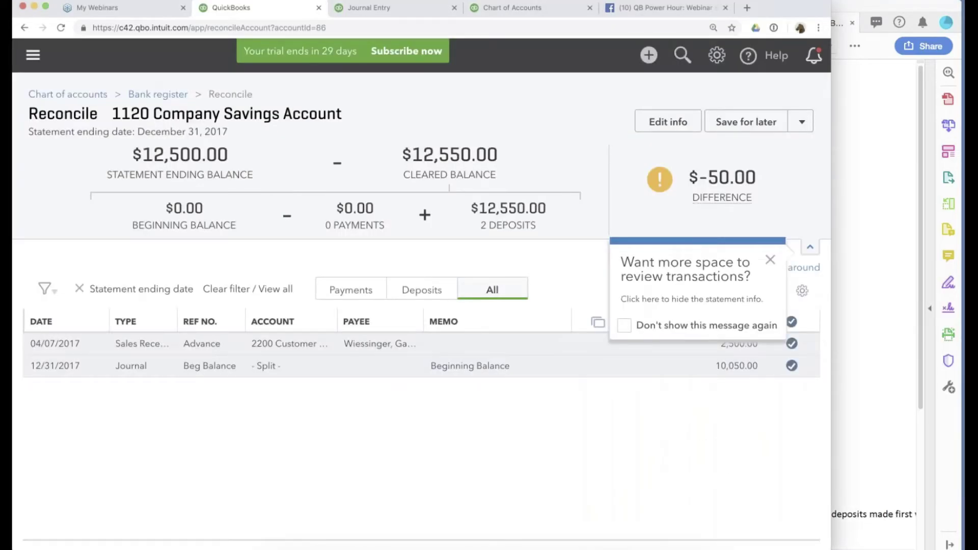
Choose Finish now for the savings reconciliation despite its -$50.00 difference.
click(771, 262)
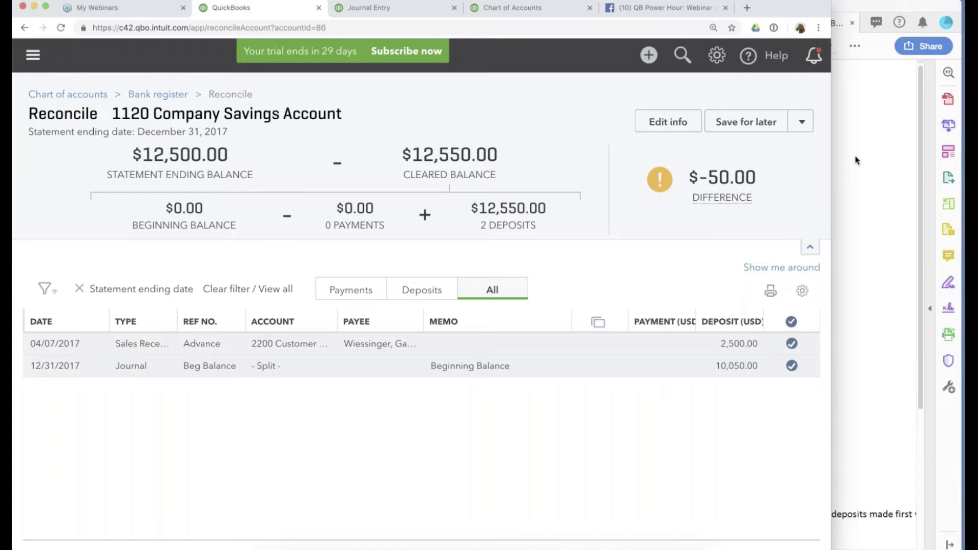
click(803, 123)
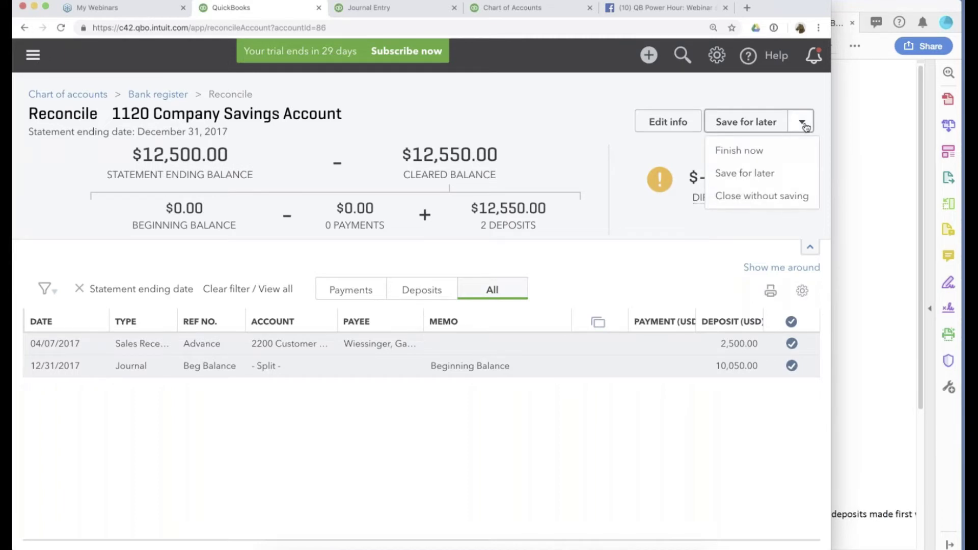
click(744, 173)
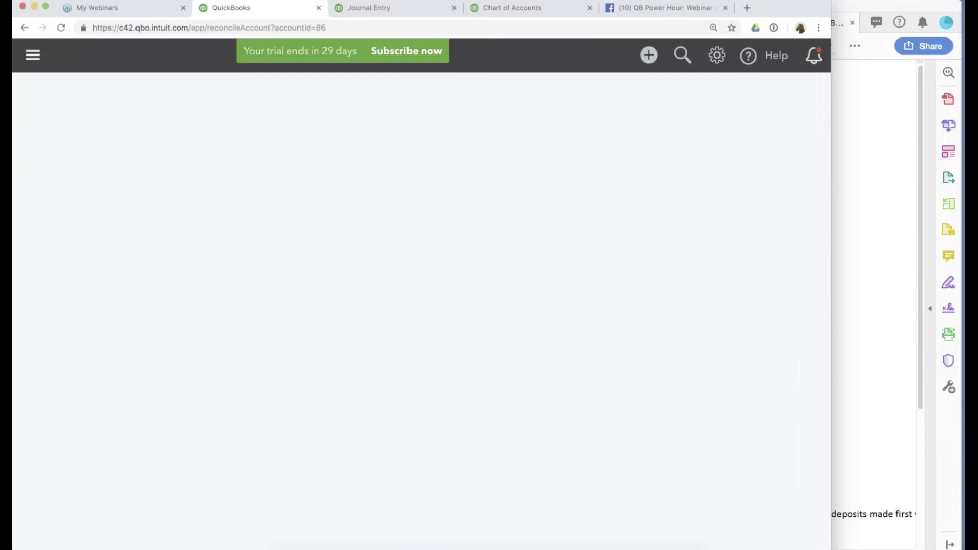
click(802, 122)
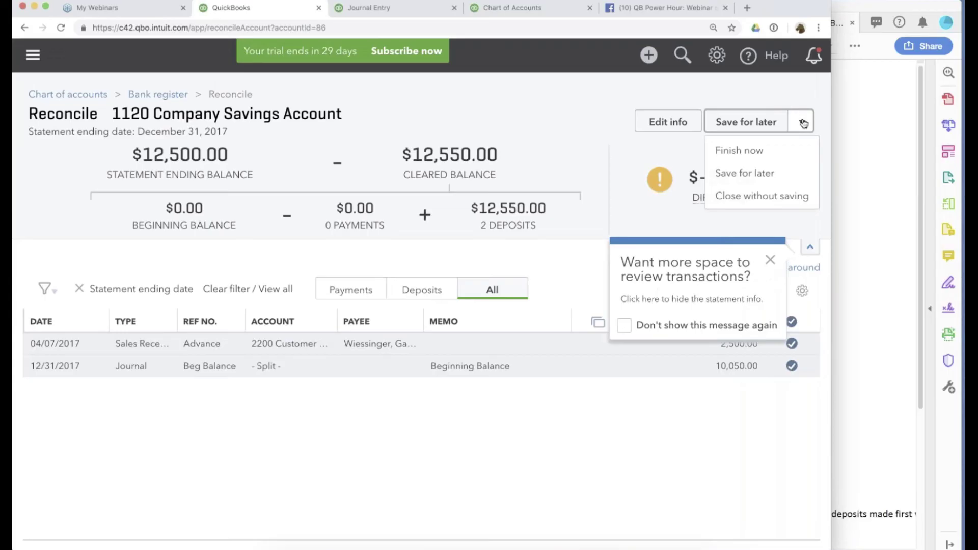
click(754, 151)
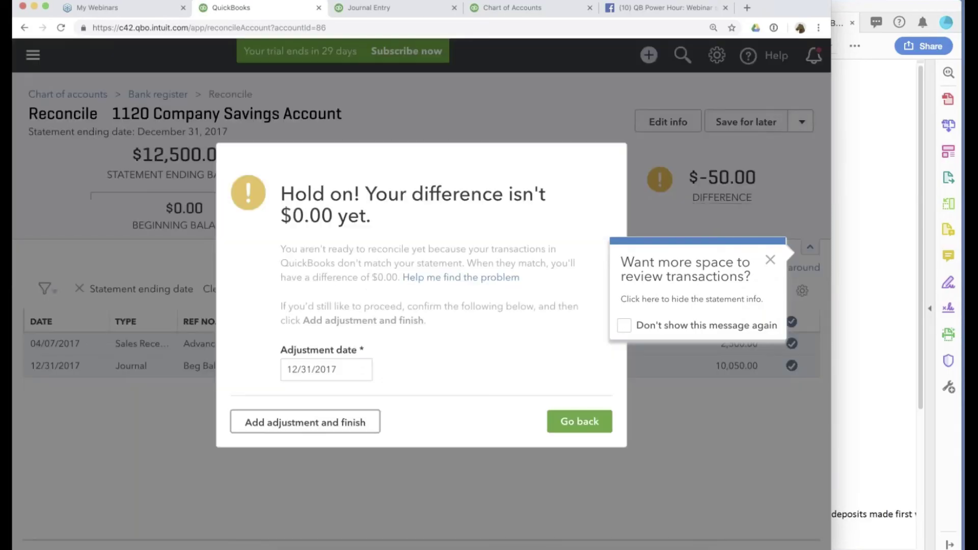
Date the -$50.00 adjustment 12/31/2017, add it and finish reconciling.
click(328, 374)
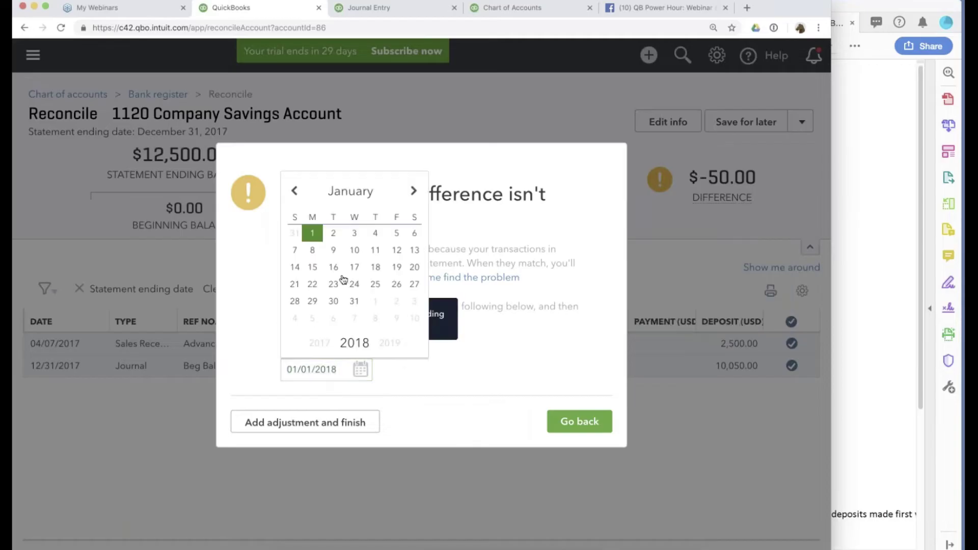
click(285, 422)
click(360, 369)
click(294, 191)
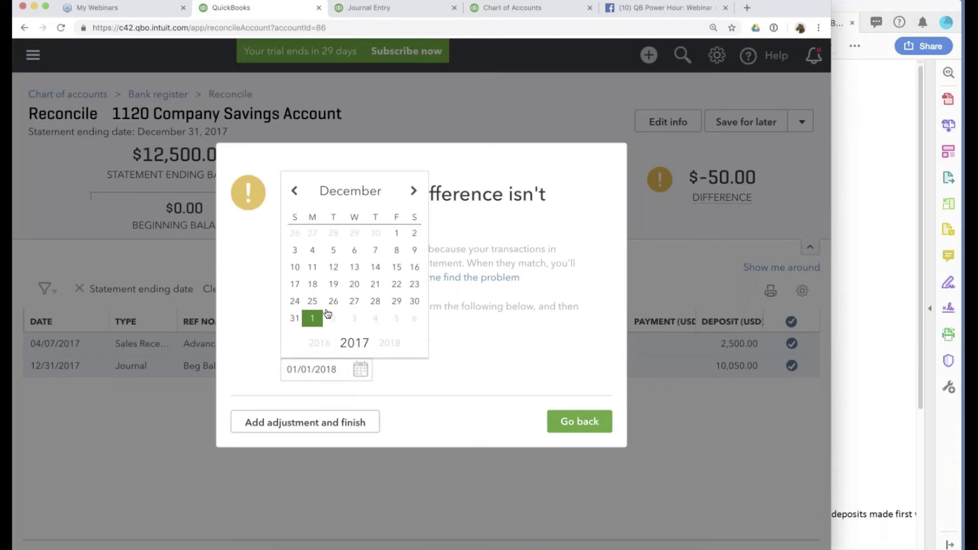
click(295, 318)
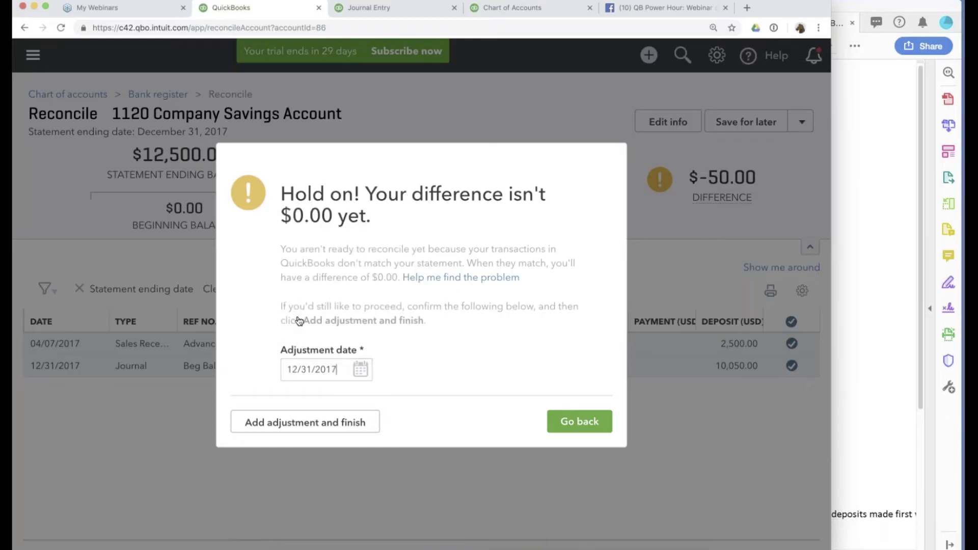
click(306, 422)
click(609, 403)
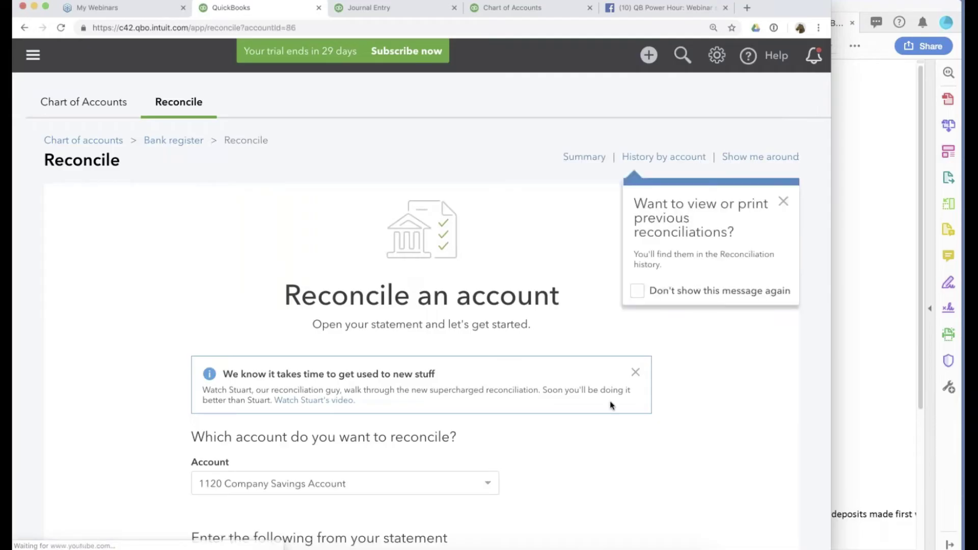
Check the PDF balances, then resume 1130 Payroll Checking Account with statement ending date 01/01/2018.
scroll(611, 405, down, 2)
key(super+Tab)
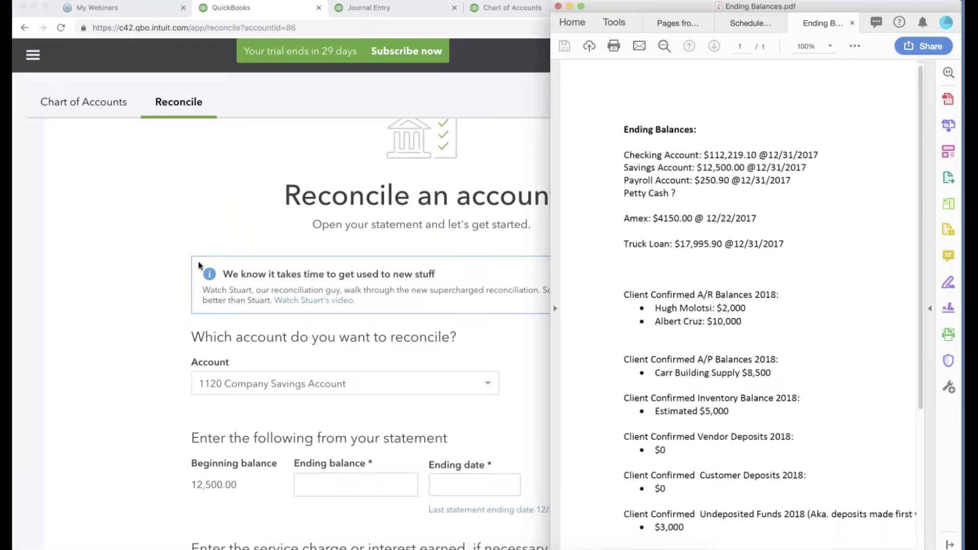
click(92, 268)
click(198, 383)
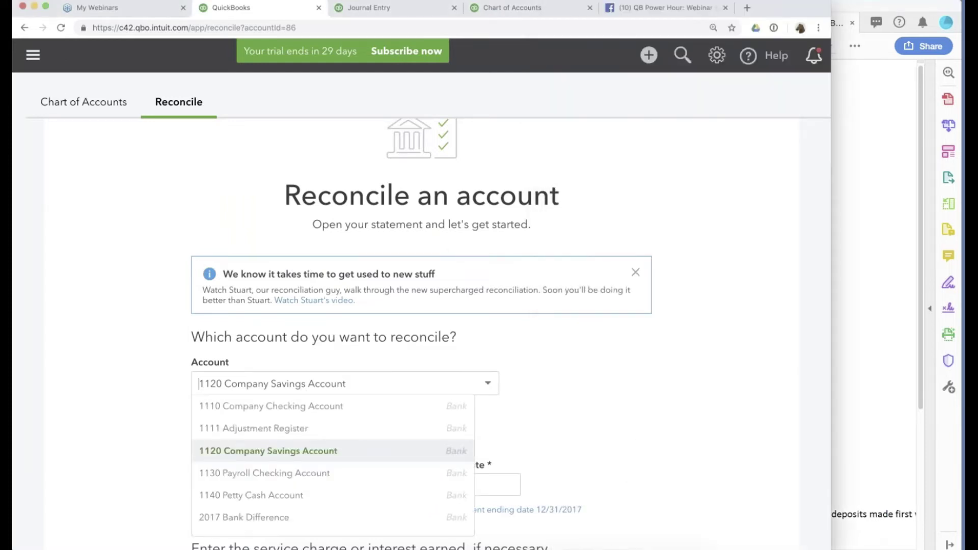
click(280, 473)
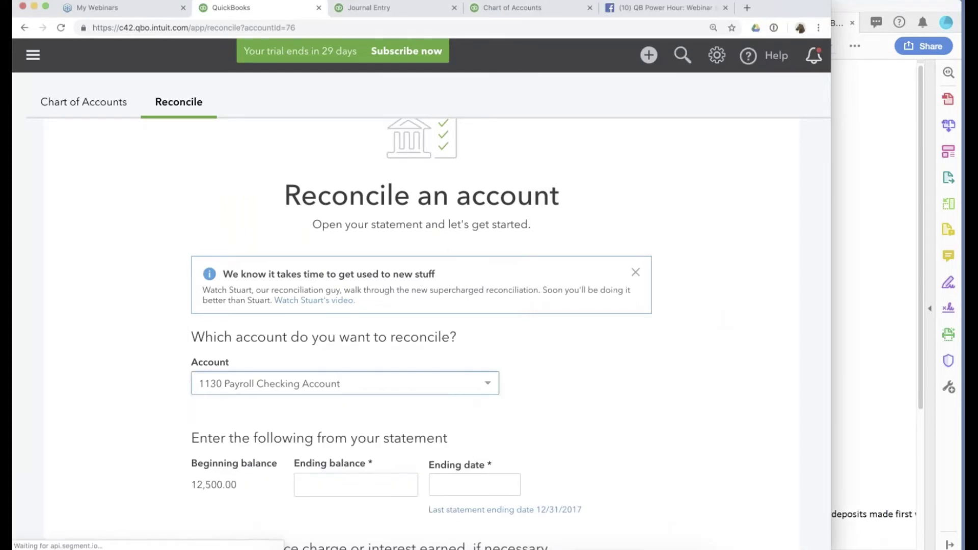
click(402, 461)
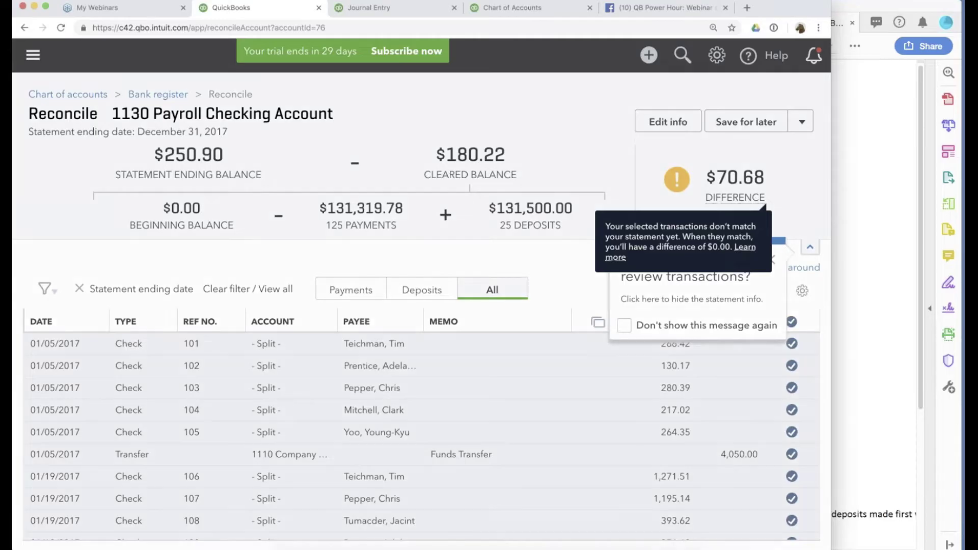
click(668, 122)
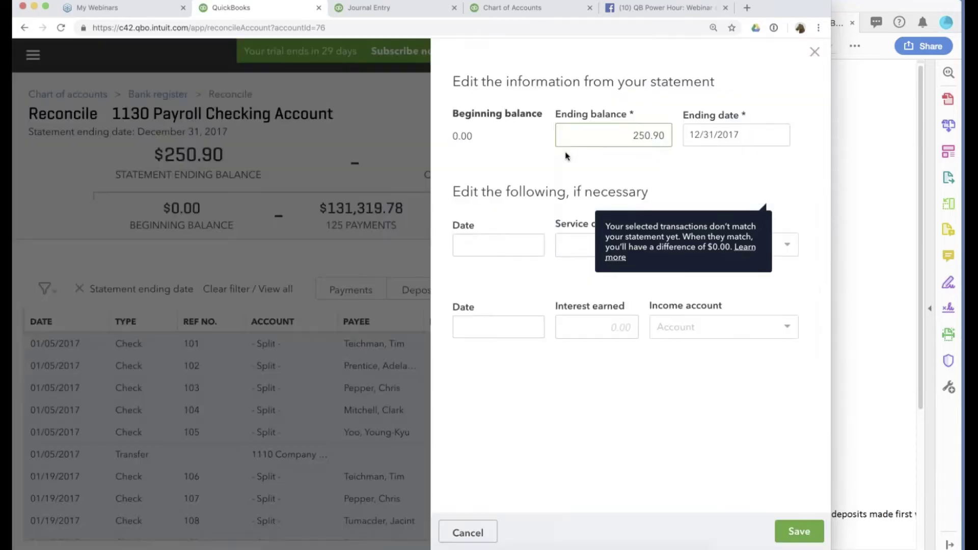
click(738, 135)
key(plus)
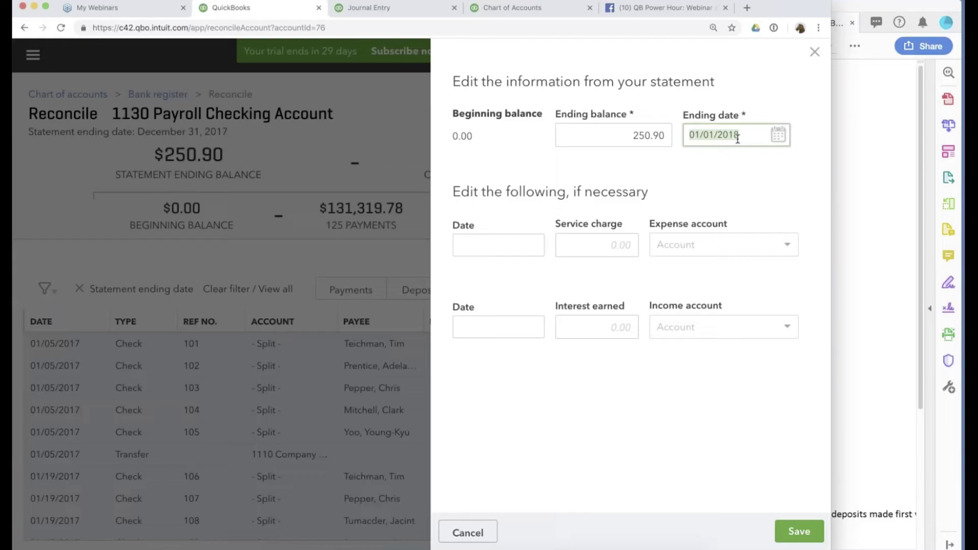
click(683, 362)
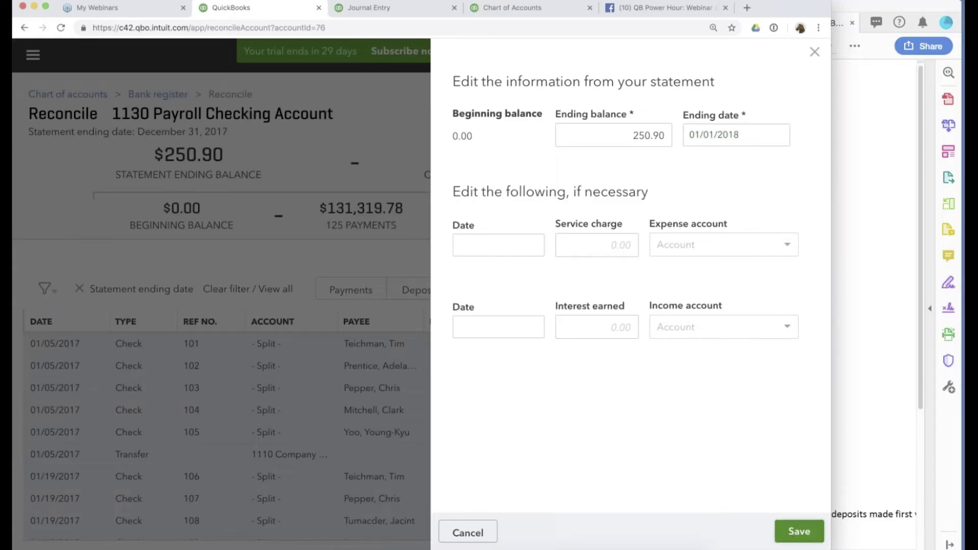
click(798, 532)
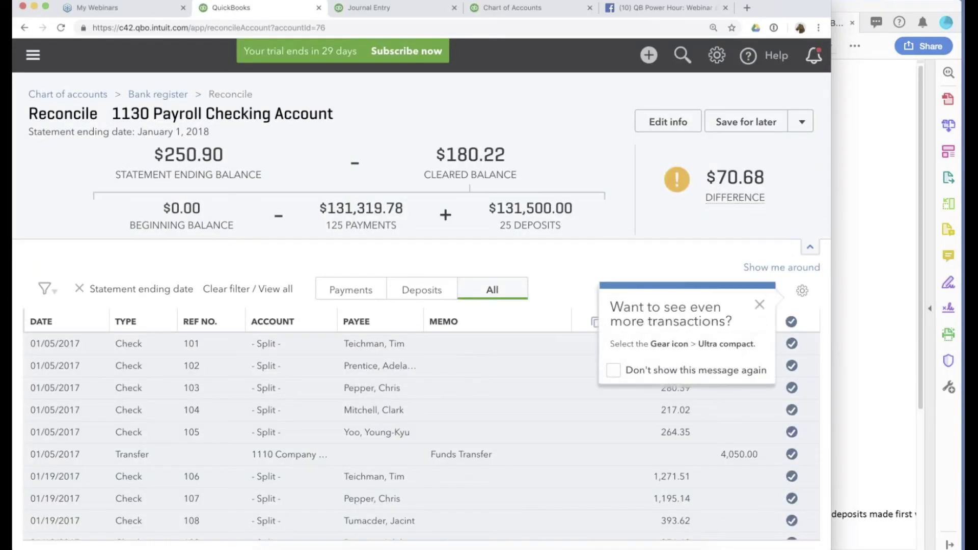
Finish the payroll reconciliation now, adding a 70.68 adjustment for the difference.
click(760, 305)
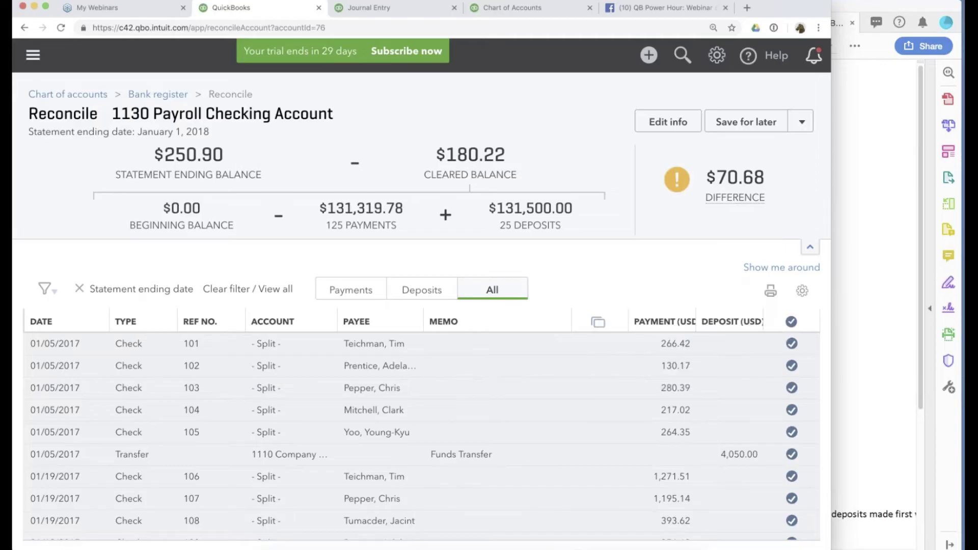
scroll(421, 436, down, 15)
click(789, 127)
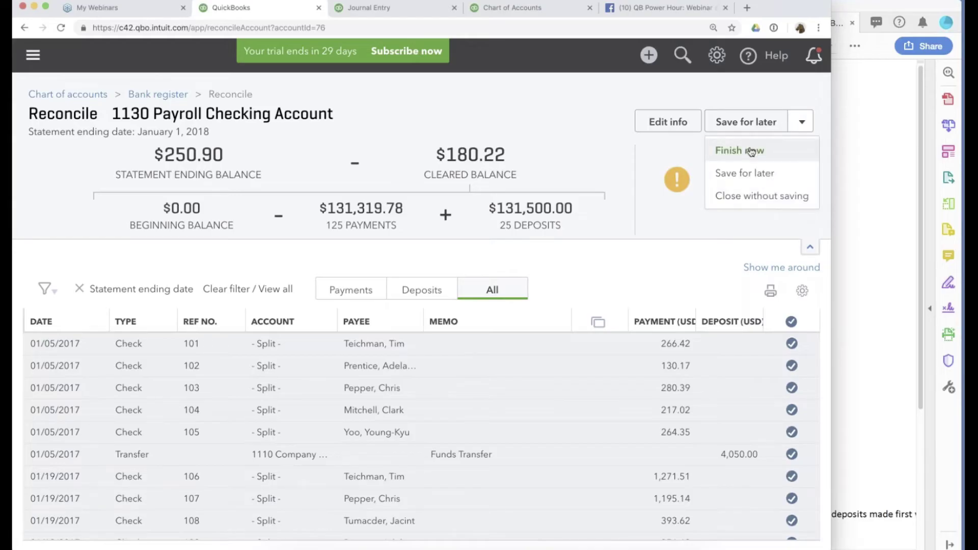
click(751, 151)
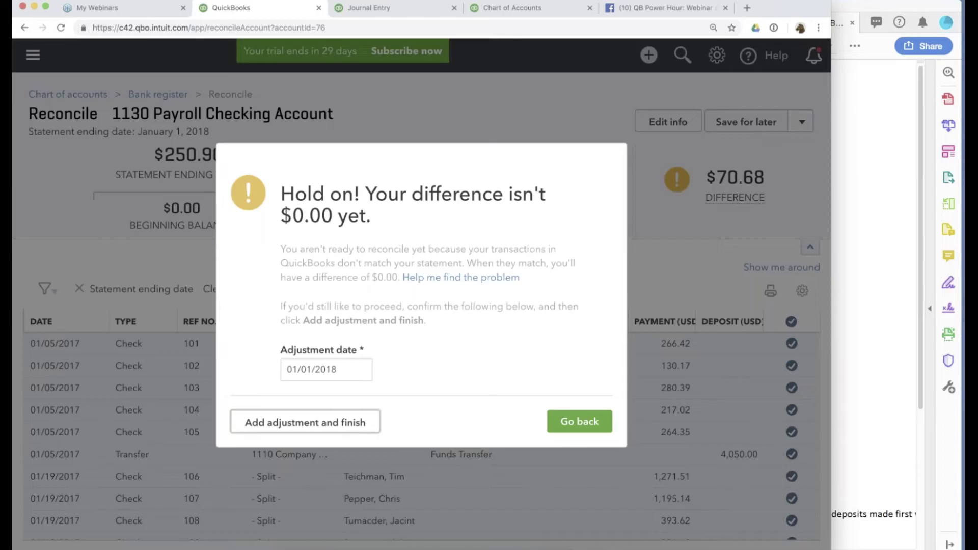
click(357, 422)
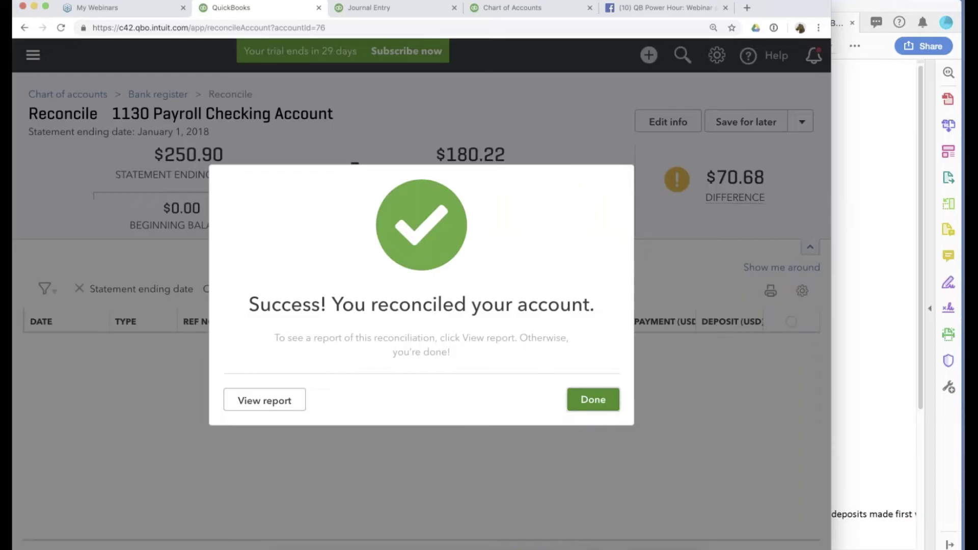
click(593, 399)
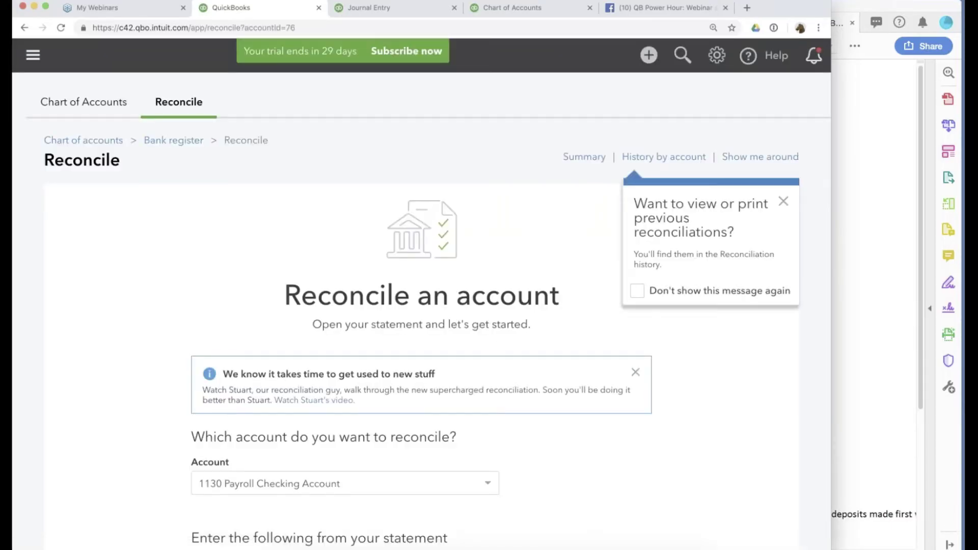
Review the savings balance in the Ending Balances PDF, then return to QuickBooks.
click(866, 305)
drag(721, 150, 768, 171)
click(744, 167)
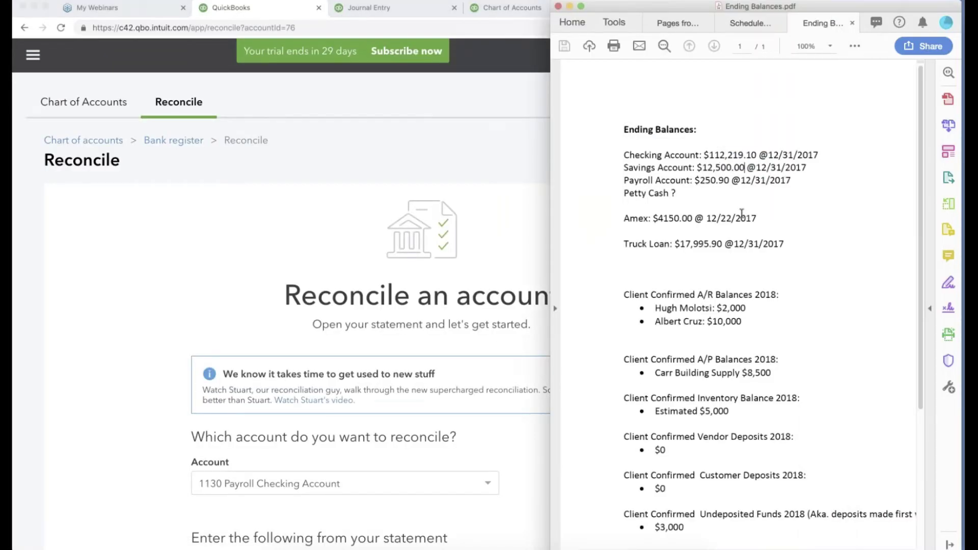
scroll(125, 464, down, 2)
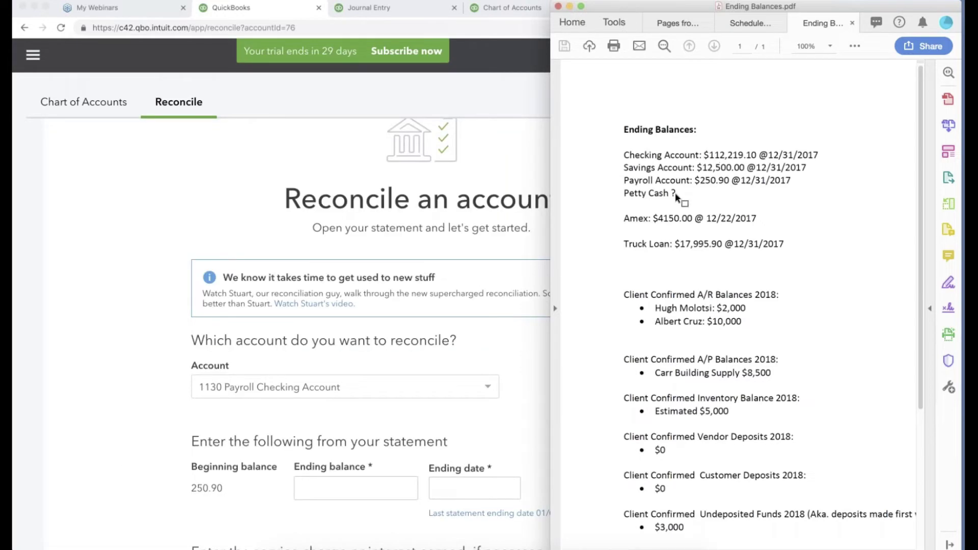
click(357, 386)
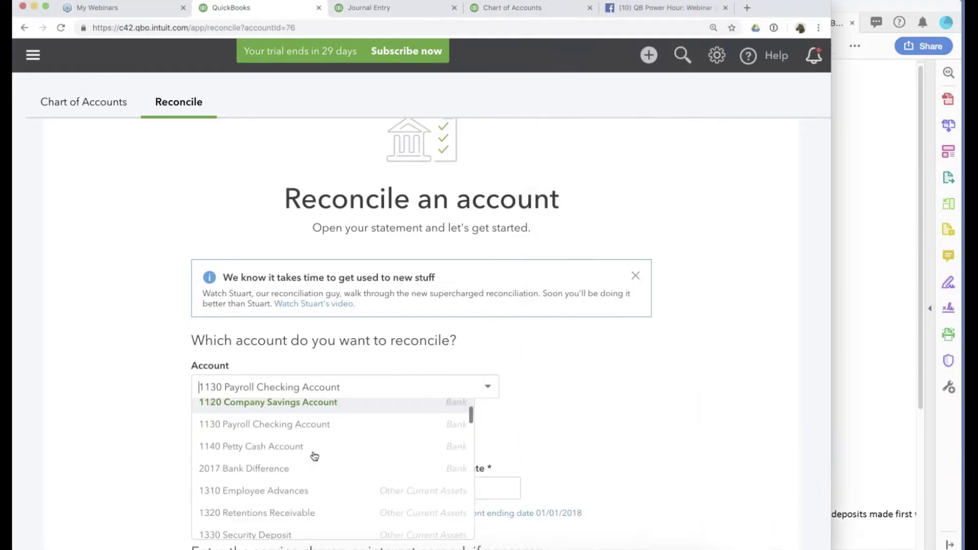
Resume reconciling 1140 Petty Cash Account with statement ending date 01/01/2018.
click(313, 449)
click(422, 460)
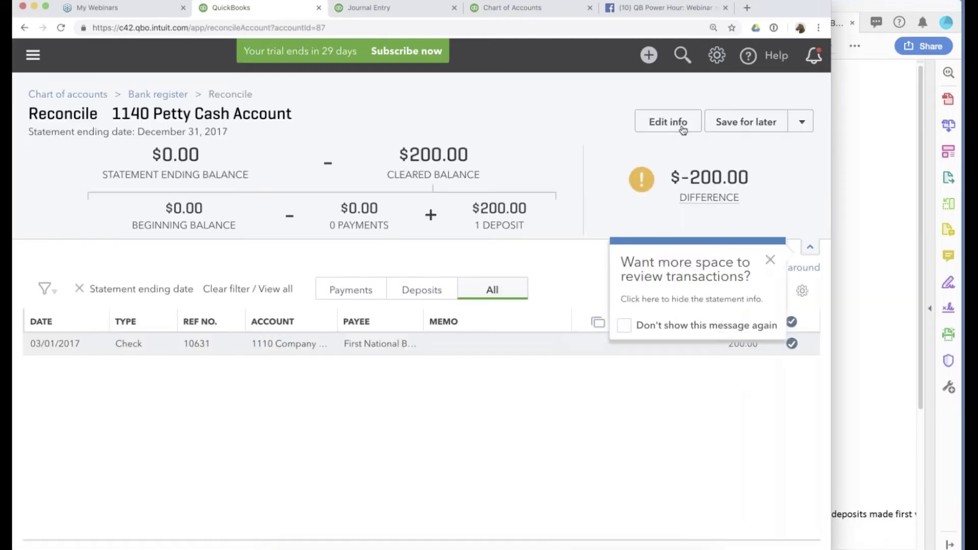
click(668, 123)
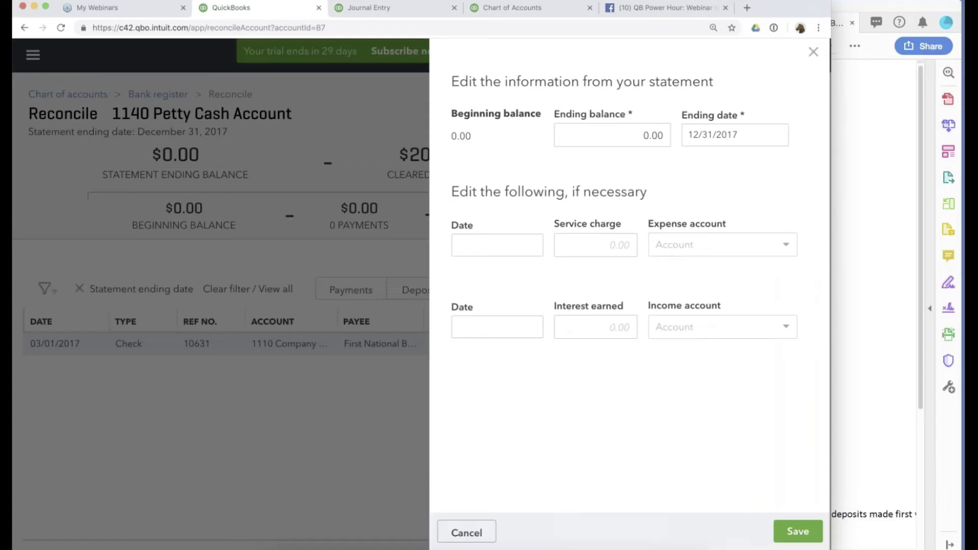
click(705, 135)
key(plus)
click(791, 542)
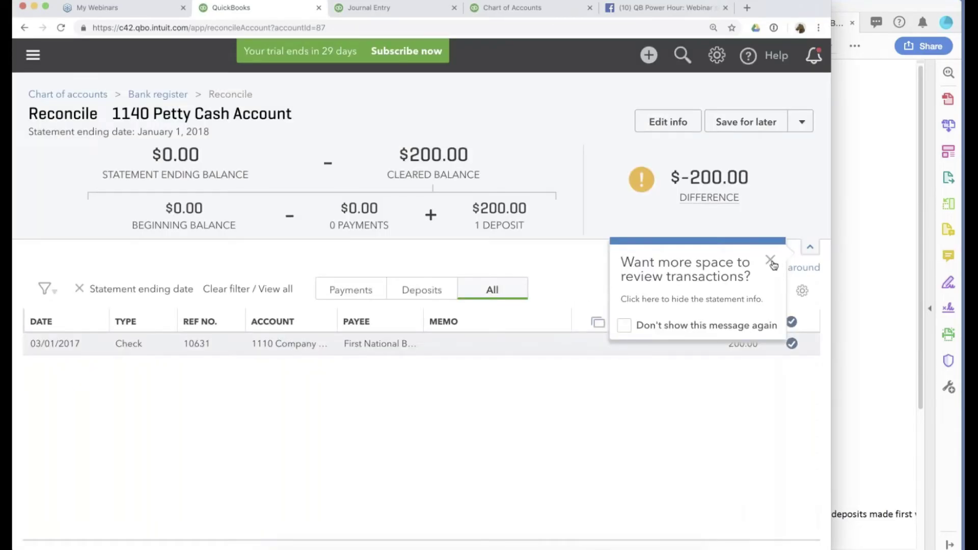
Finish the petty cash reconciliation now, adding an adjustment for the -200.00 difference.
click(772, 263)
click(788, 303)
click(802, 124)
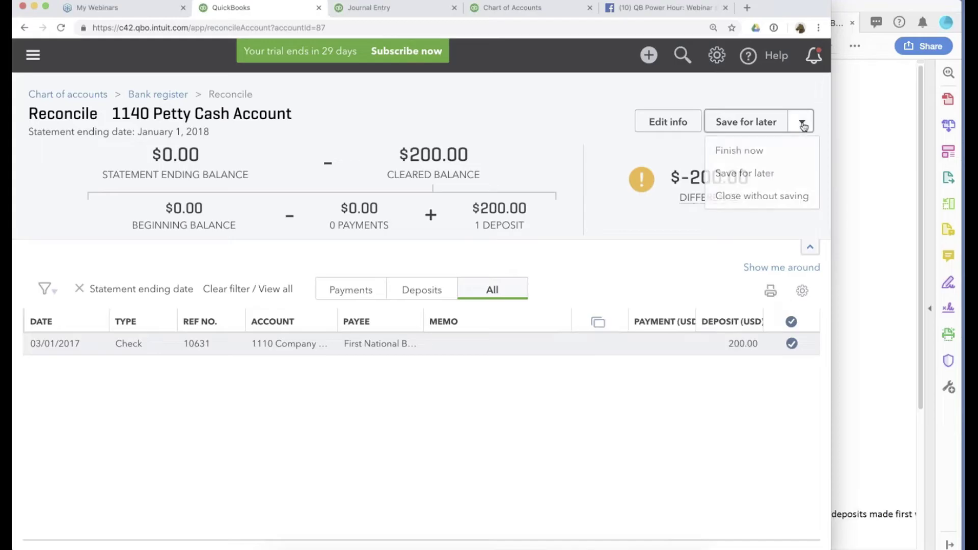
click(739, 152)
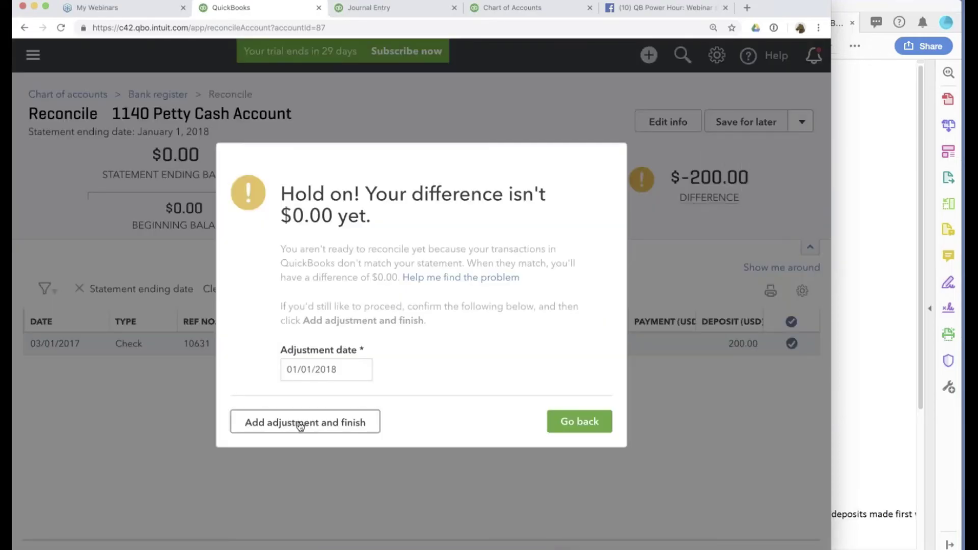
click(299, 425)
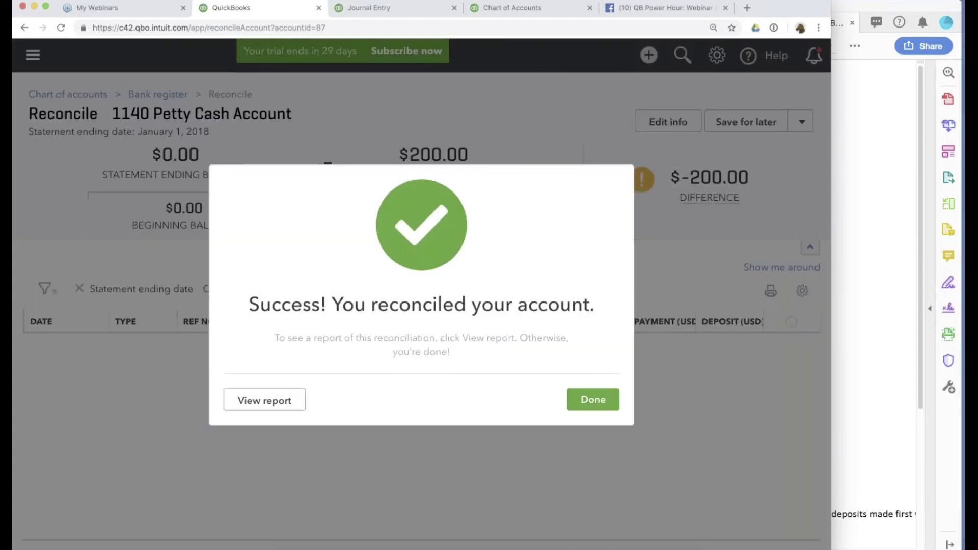
click(594, 400)
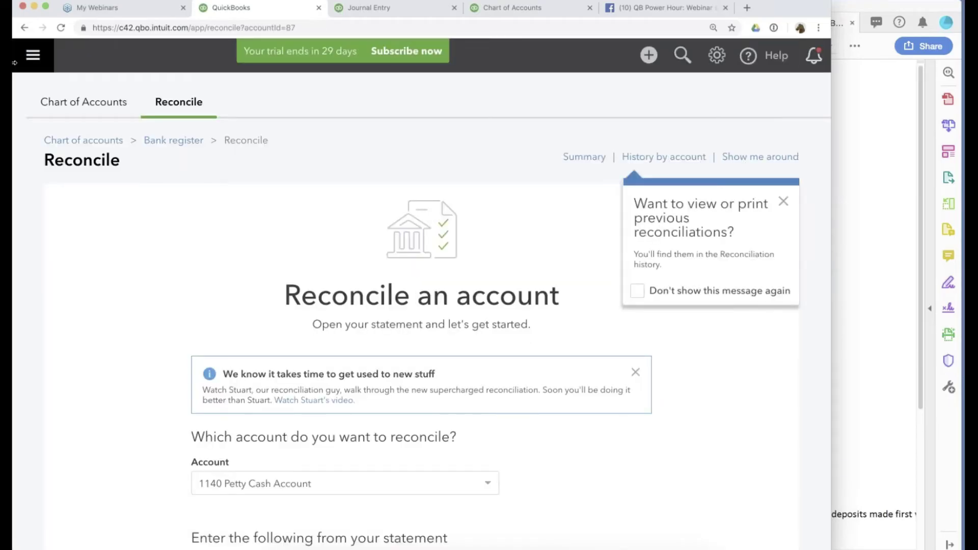
click(33, 55)
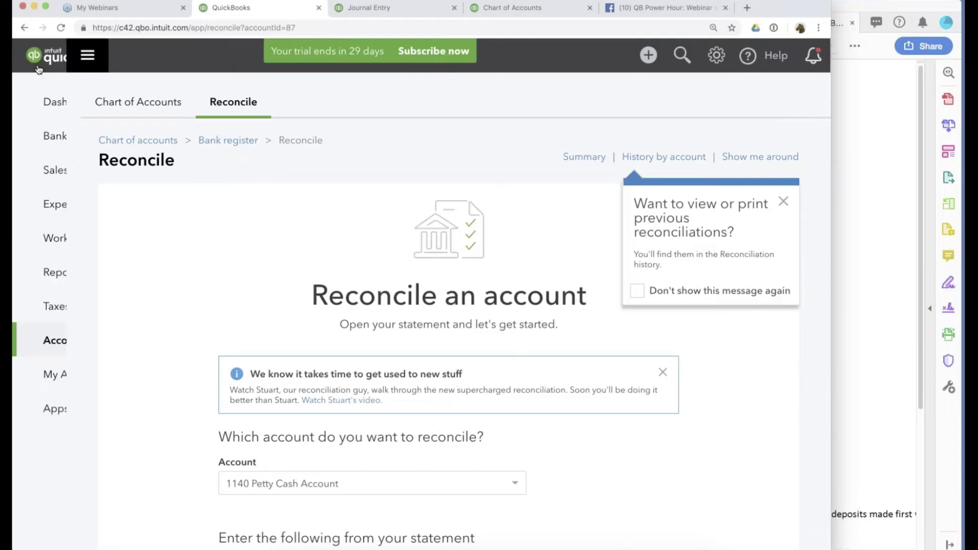
Run the Profit and Loss report for All Dates and drill into Reconciliation Discrepancies.
click(61, 279)
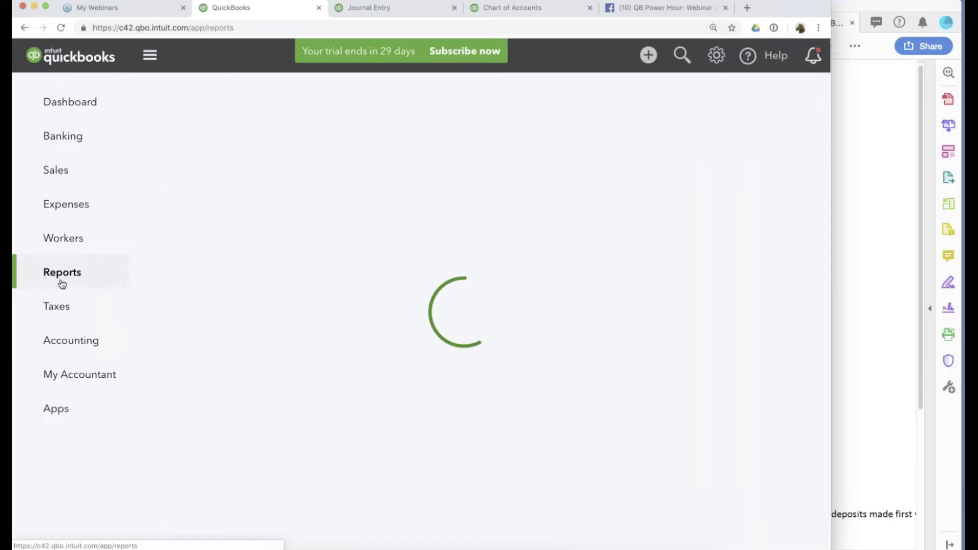
click(212, 376)
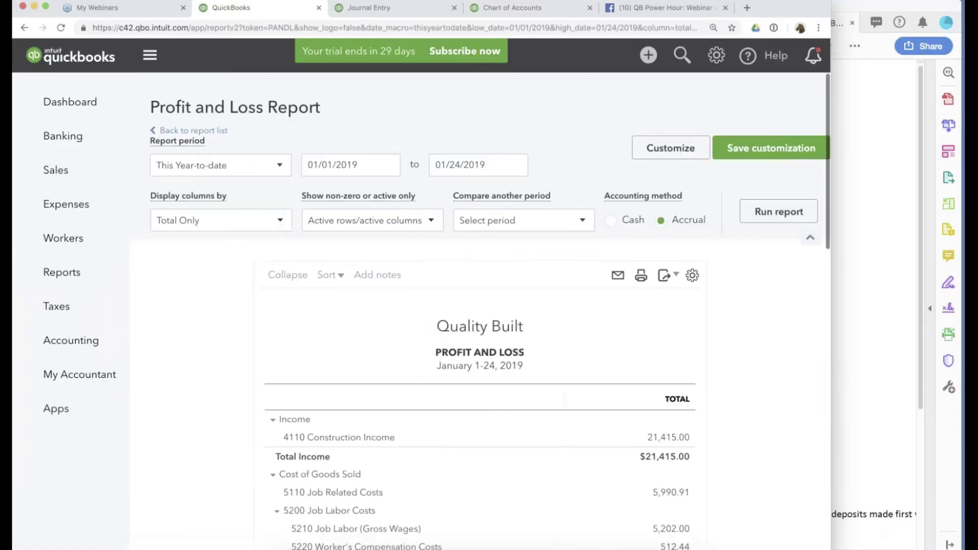
click(176, 191)
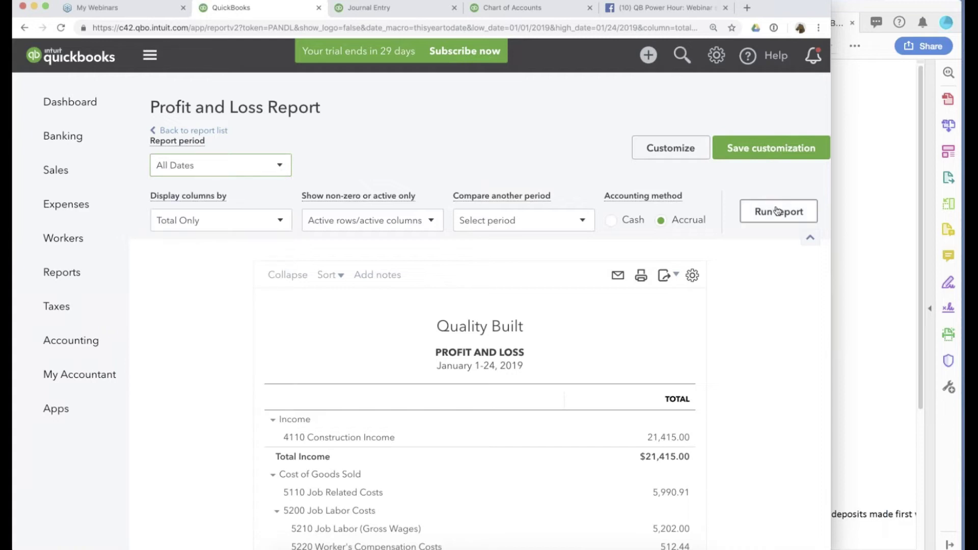
click(754, 212)
scroll(733, 326, down, 9)
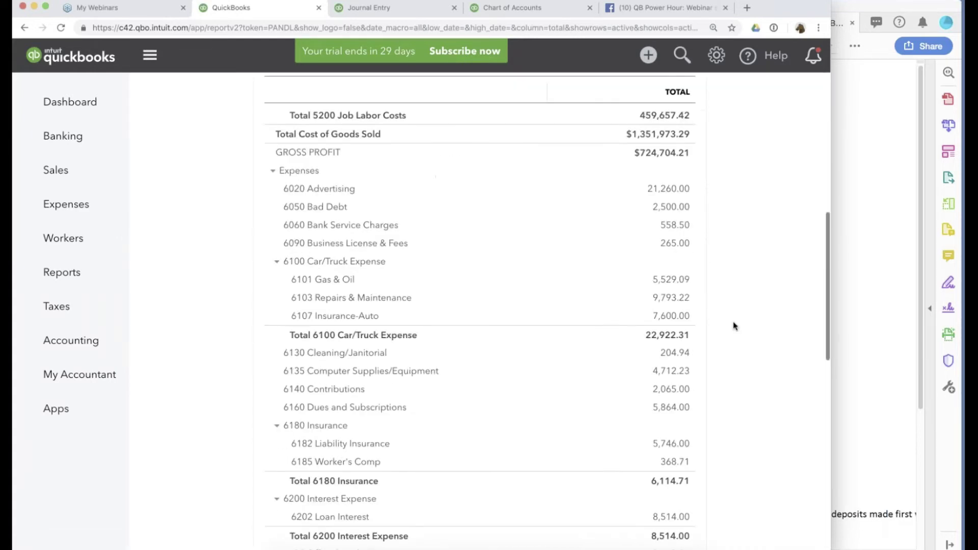
scroll(734, 325, down, 7)
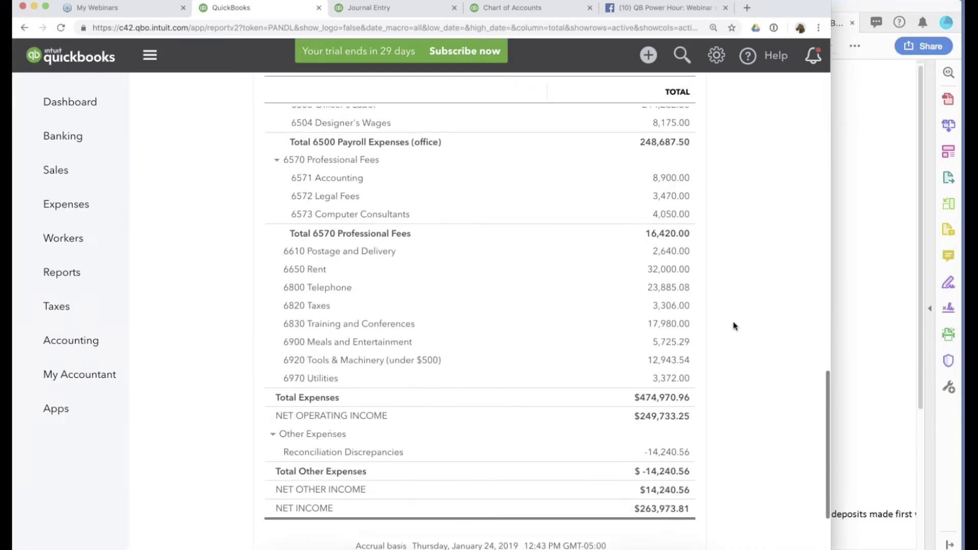
click(668, 466)
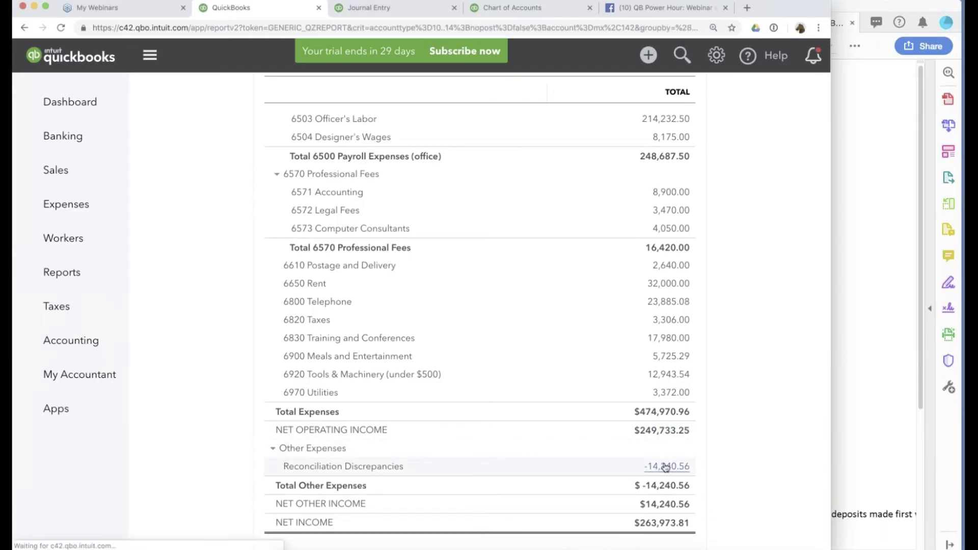
Redate the $50.00 savings adjustment check from 12/31/2017 to 01/01/2018 and save it.
scroll(310, 372, down, 1)
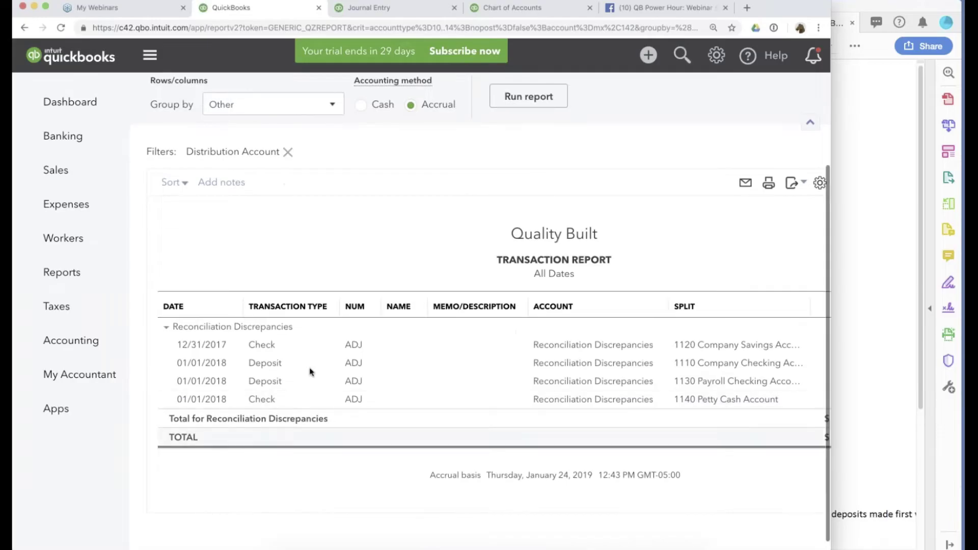
click(263, 345)
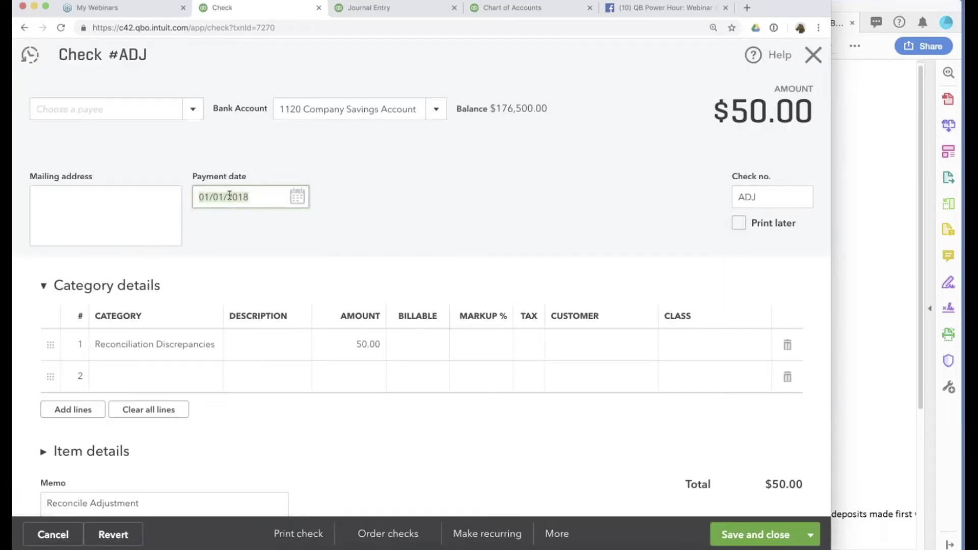
click(764, 535)
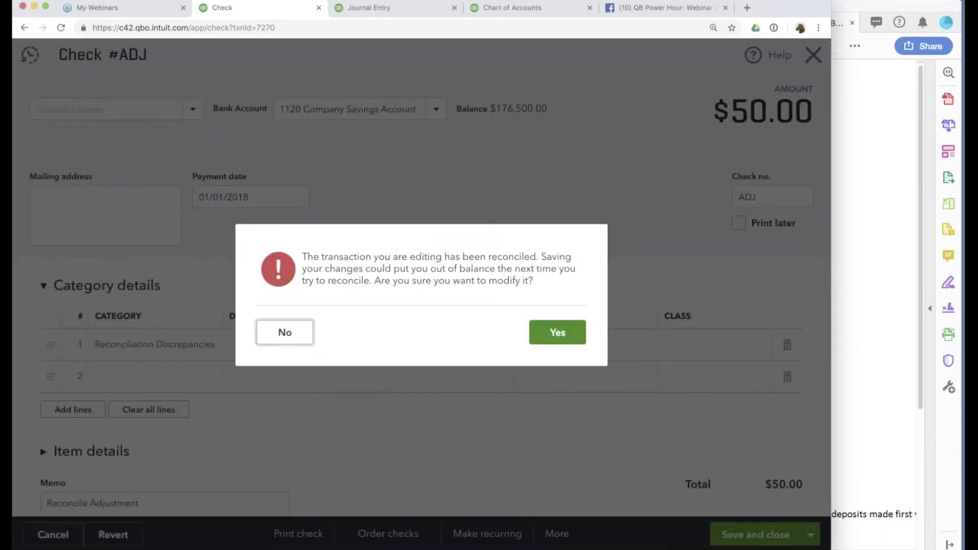
key(Return)
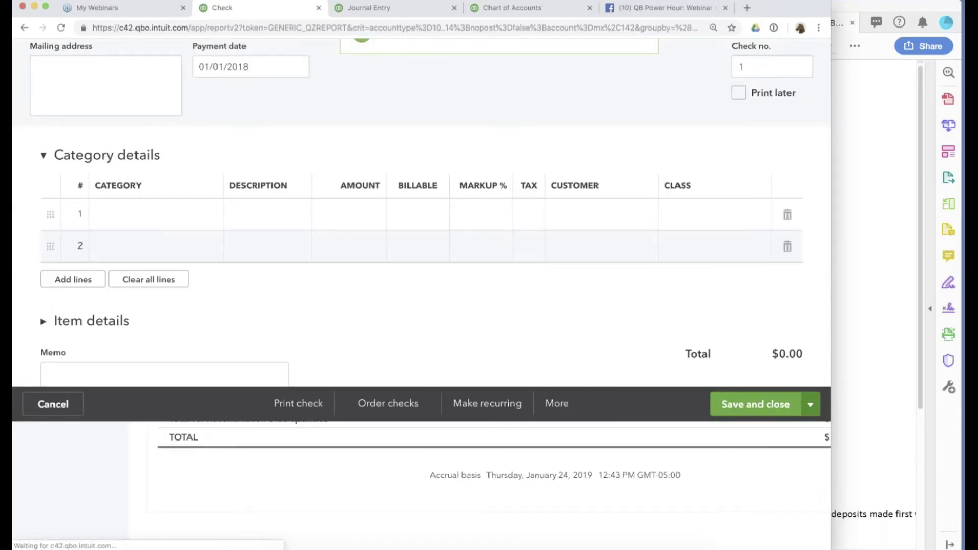
scroll(478, 306, right, 3)
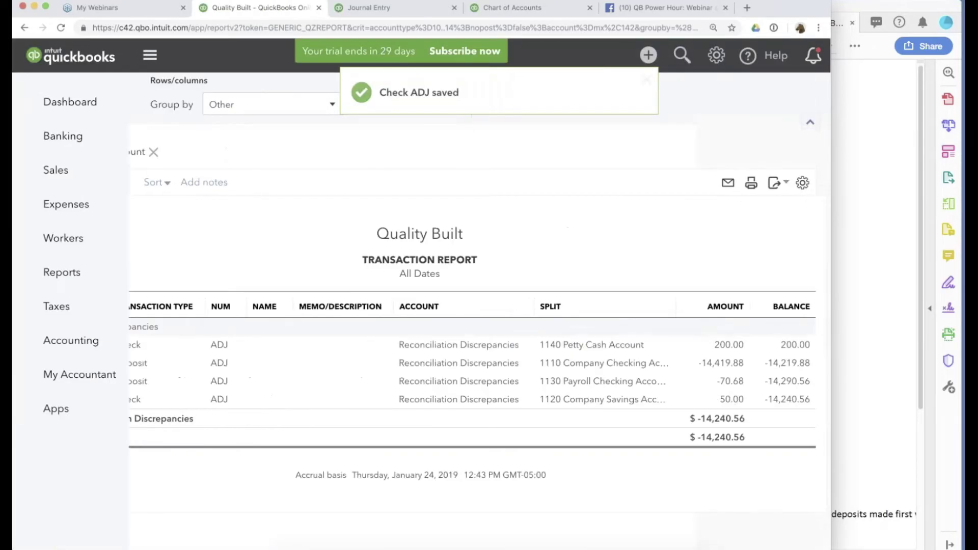
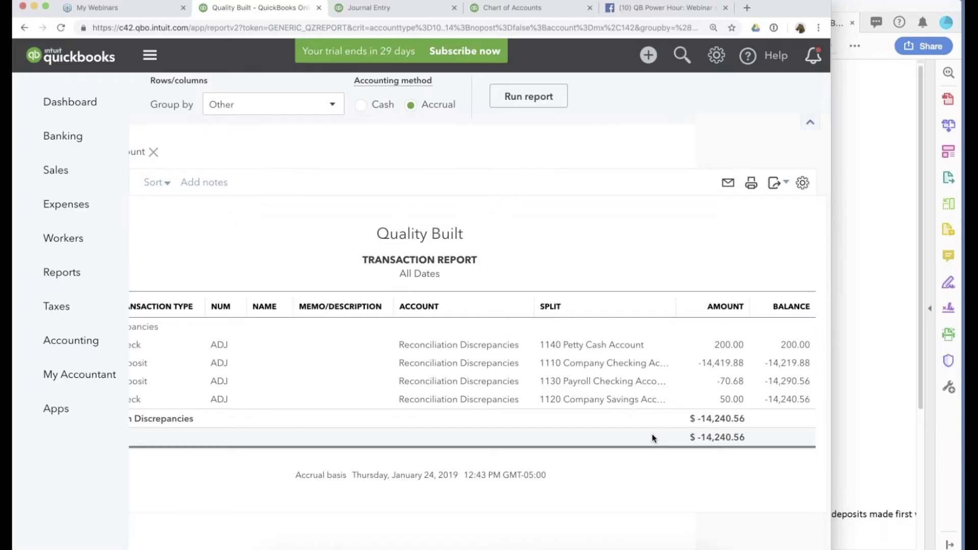
Recategorize the $200 petty cash check ADJ to a new Income account, Accum Errors from 2017 BS, and save.
scroll(599, 421, left, 5)
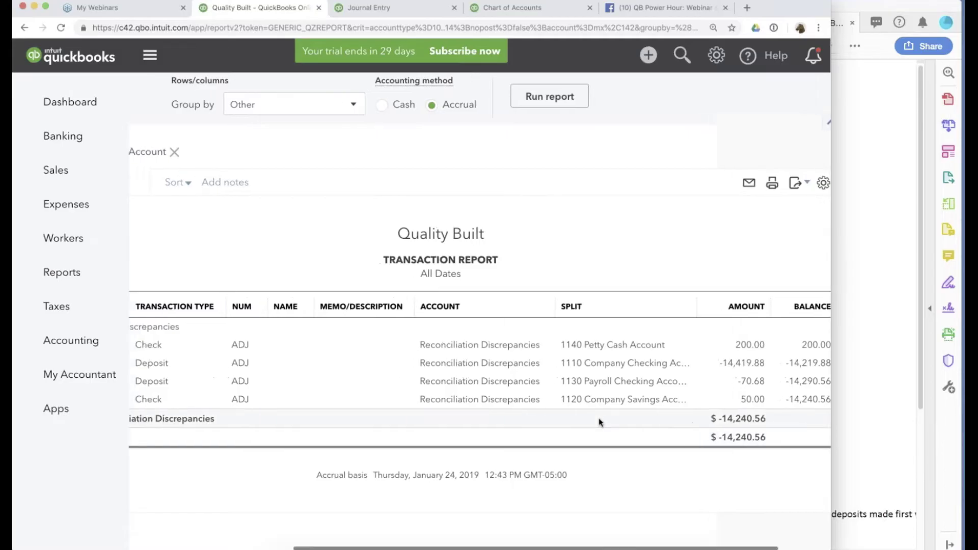
click(261, 345)
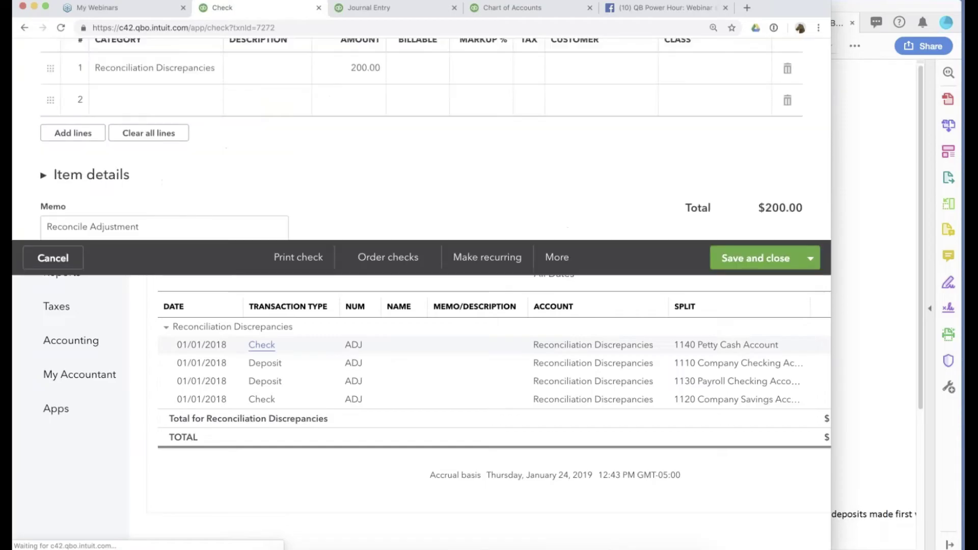
text(Accu)
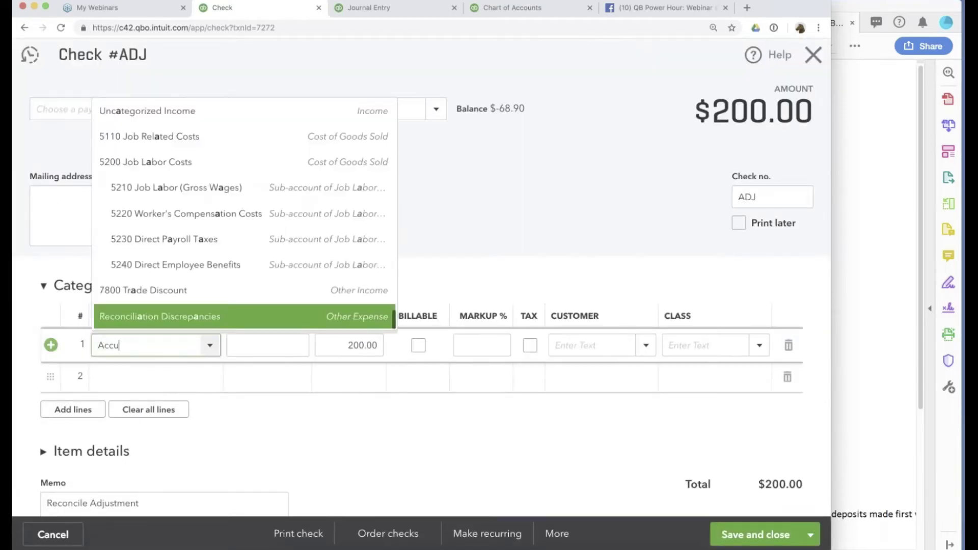
text(m Errors fdro)
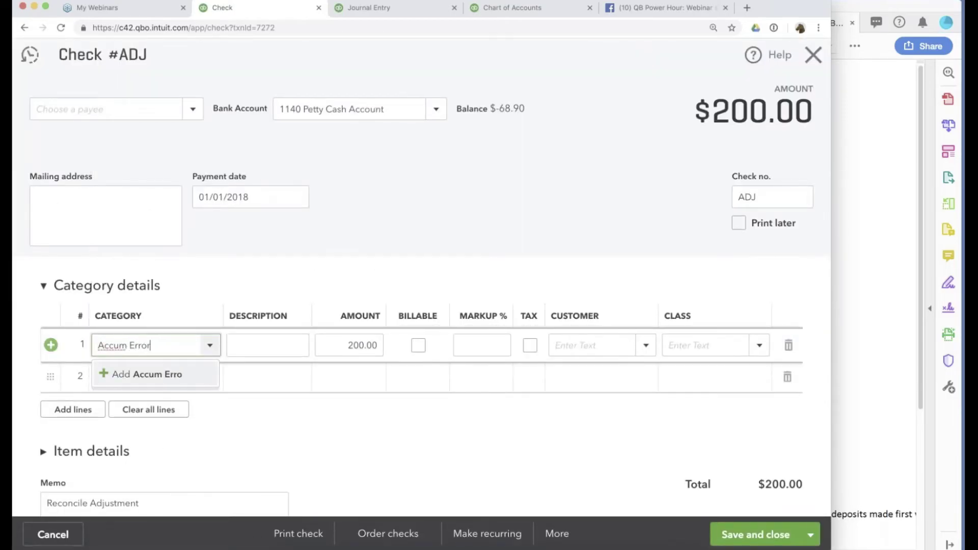
key(BackSpace)
key(BackSpace)
key(BackSpace)
text(rom 2017 BS)
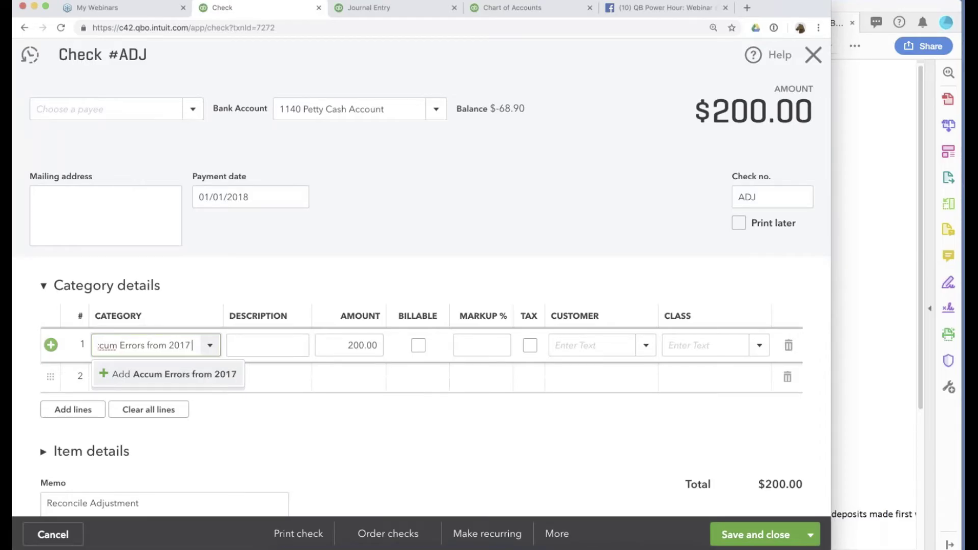
click(171, 383)
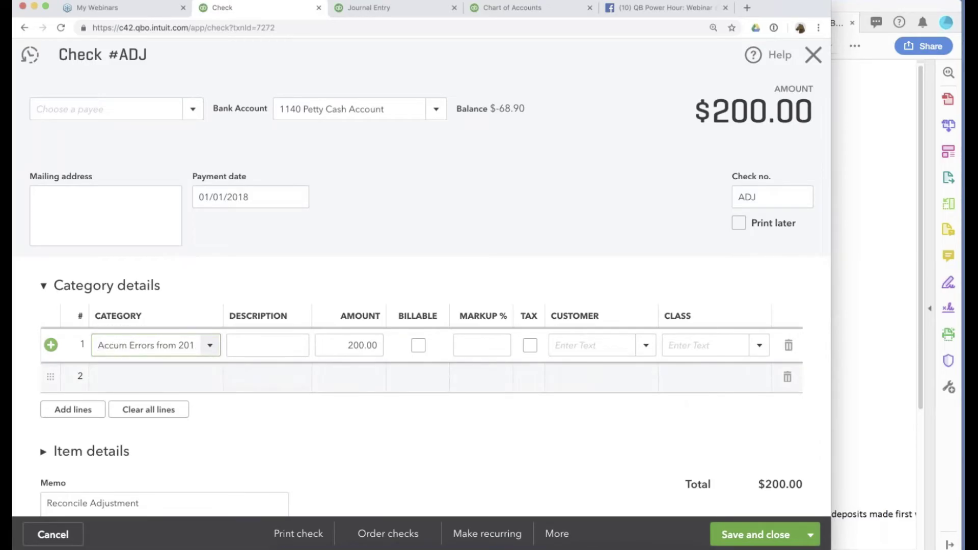
click(313, 131)
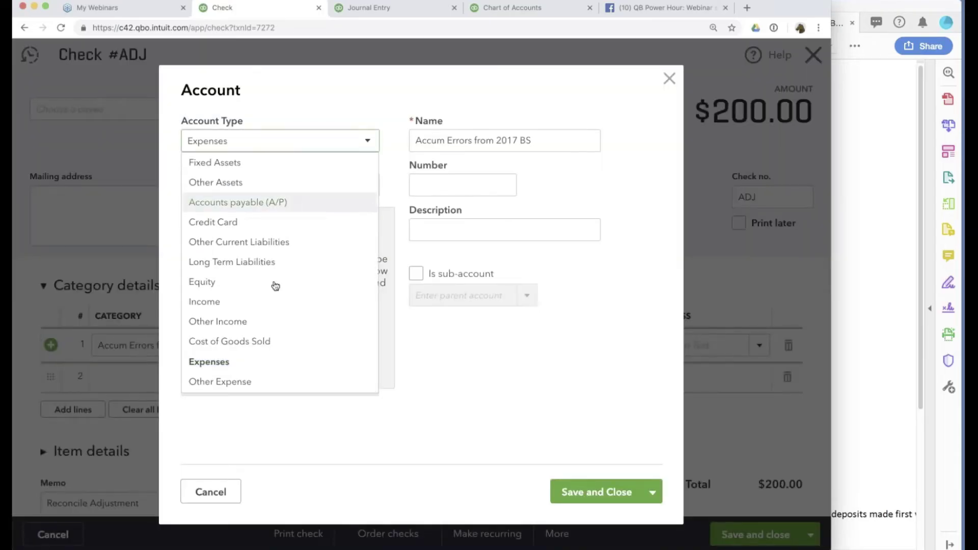
click(259, 301)
click(611, 490)
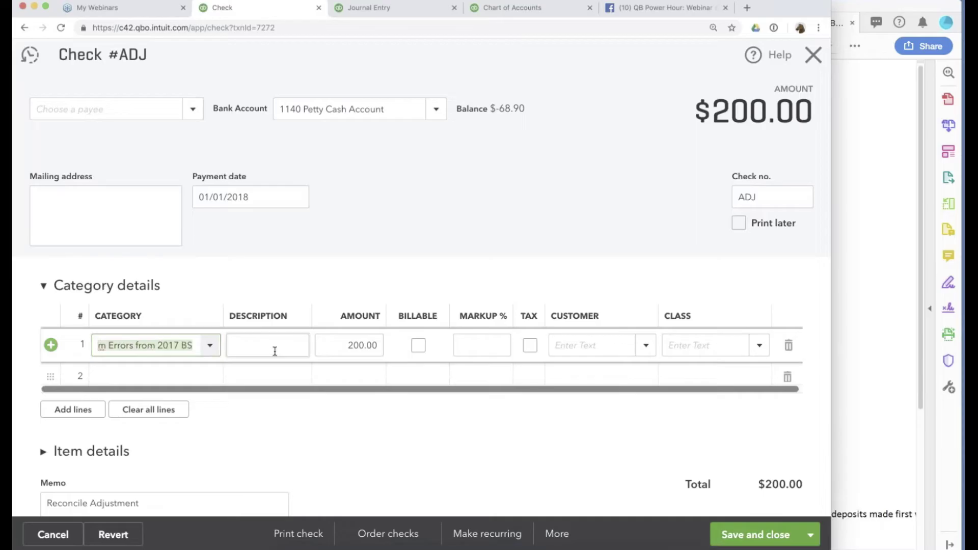
click(749, 535)
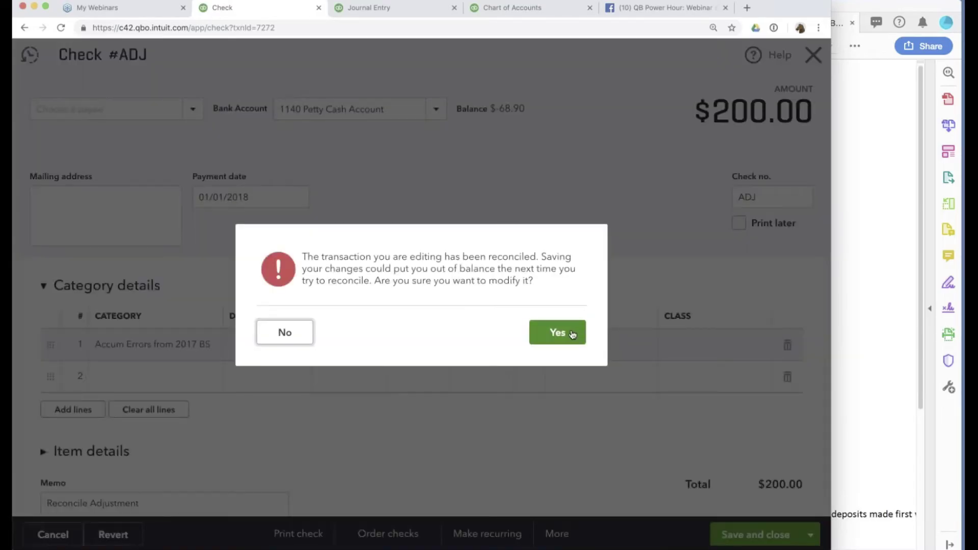
click(558, 332)
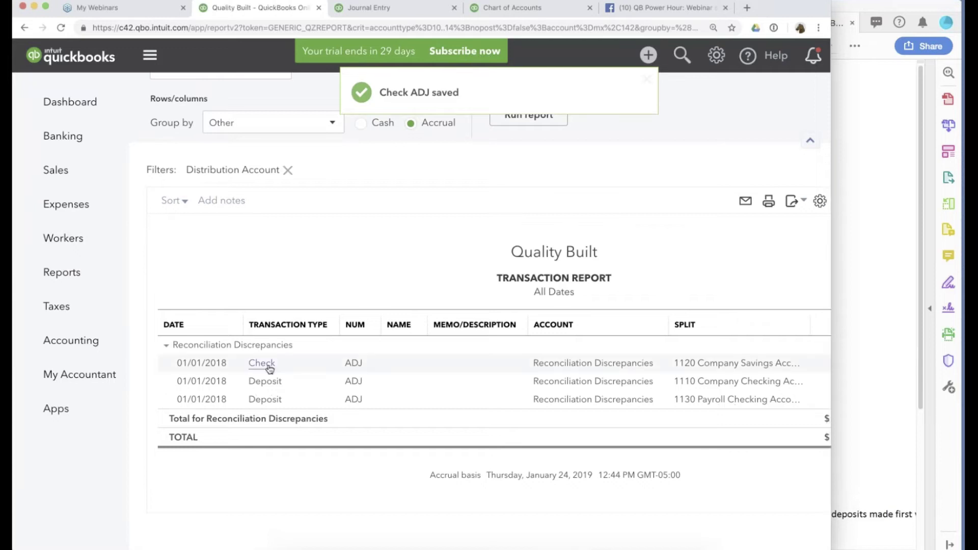
Change the $50 savings adjustment check's category to Accum Errors from 2017 BS and save it.
click(262, 363)
click(177, 352)
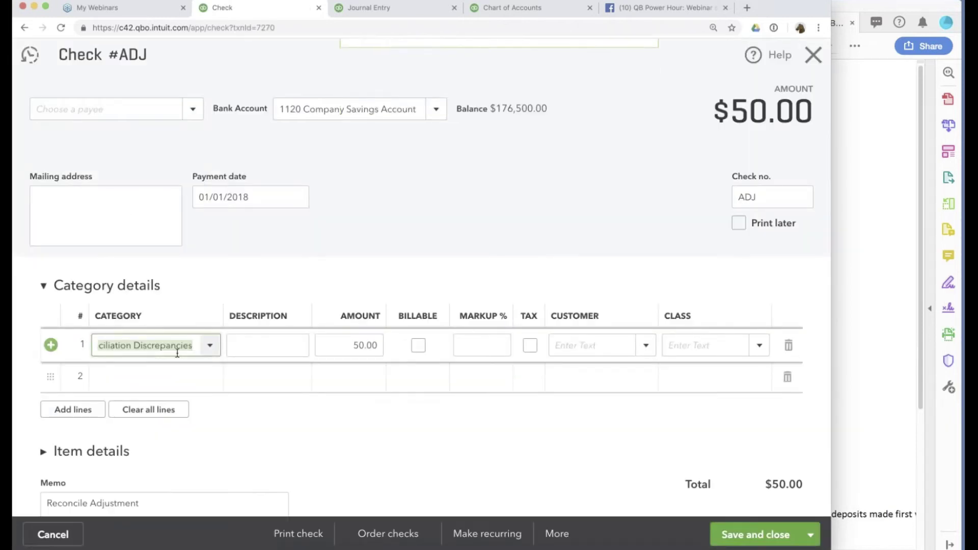
key(ctrl+v)
click(254, 338)
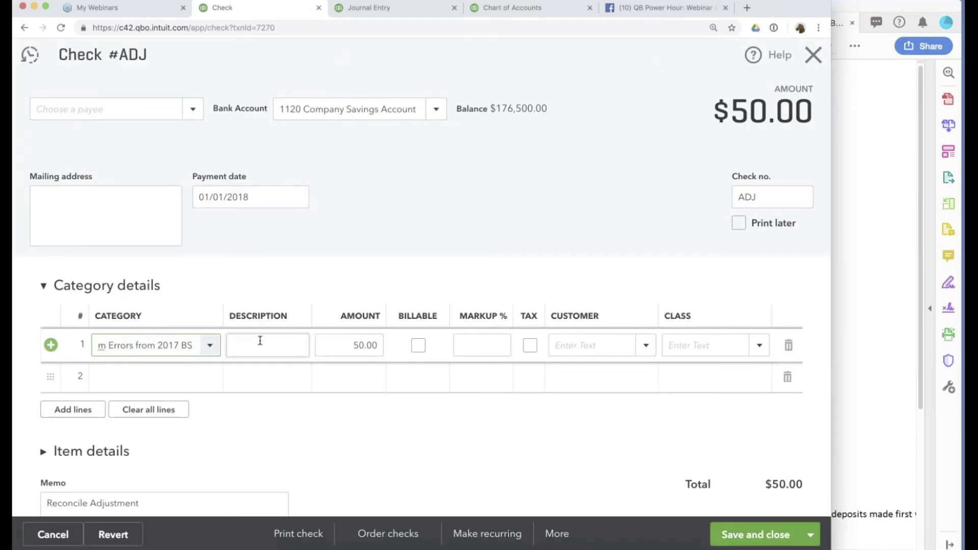
click(775, 534)
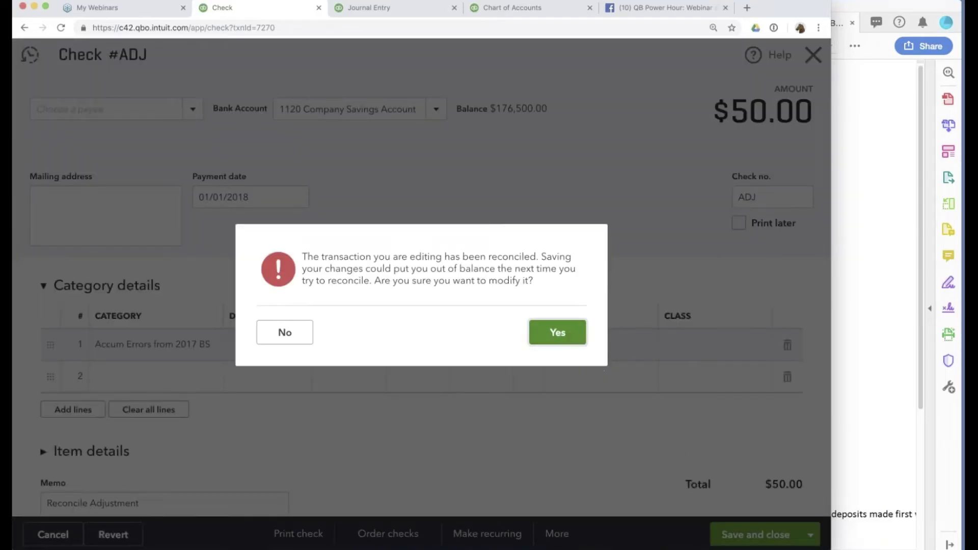
key(Return)
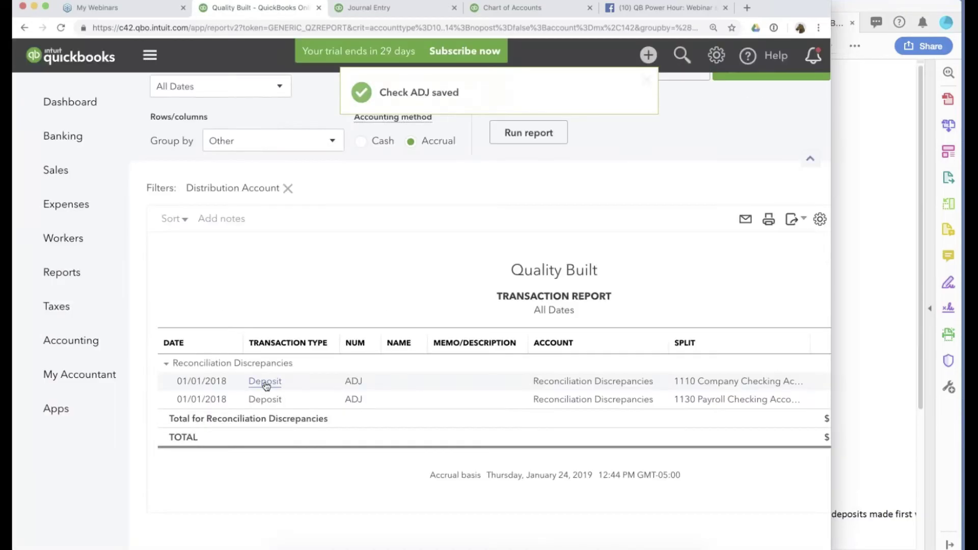
Reassign the $14,419.88 checking adjustment deposit to Accum Errors from 2017 BS and save it.
click(263, 381)
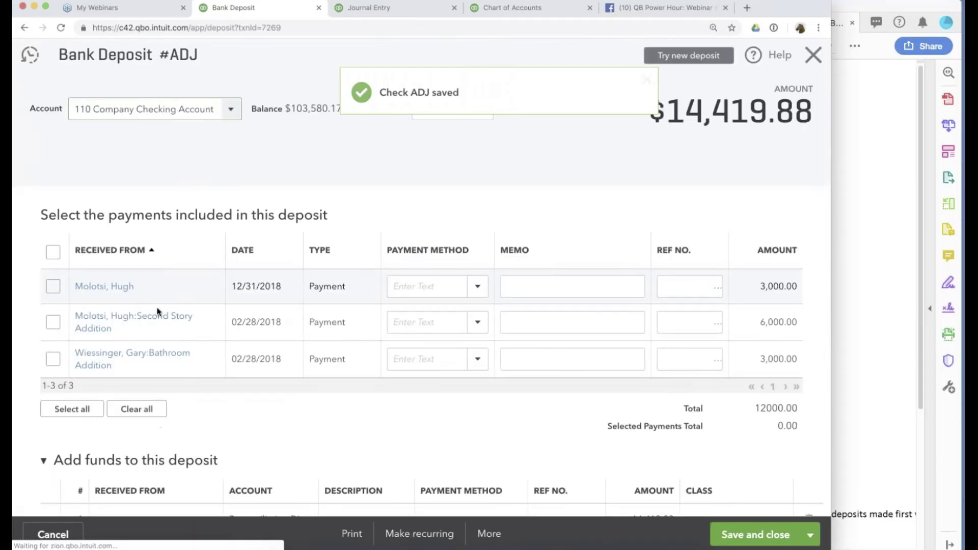
scroll(423, 285, down, 5)
click(270, 290)
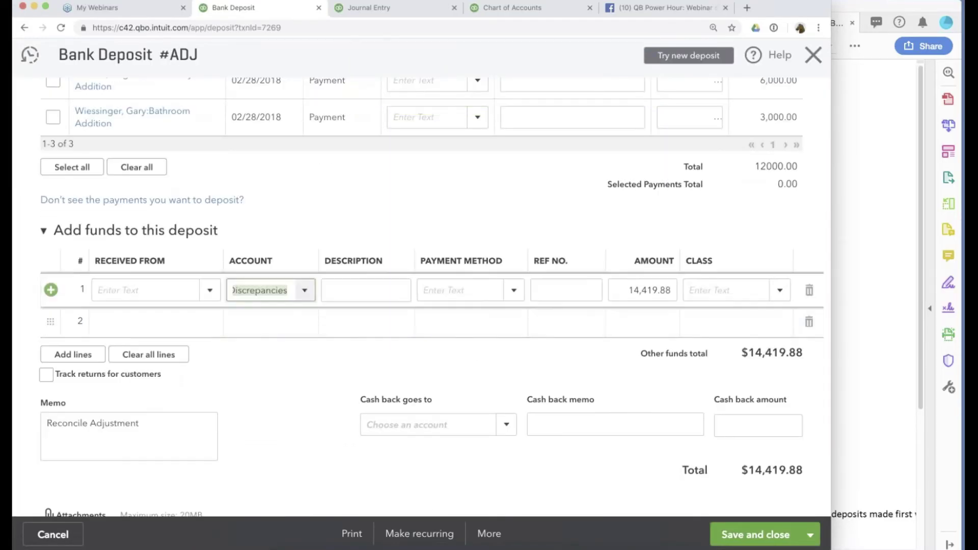
click(289, 291)
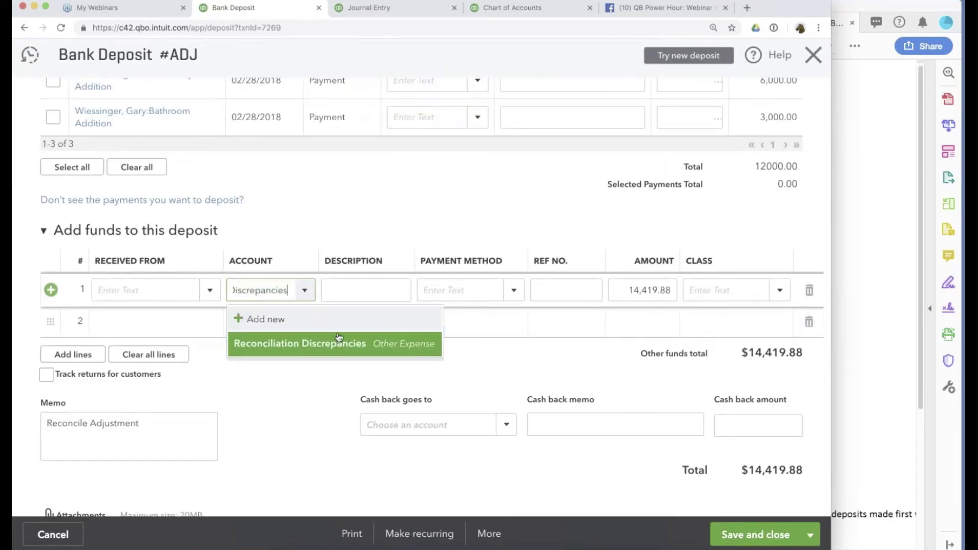
text(Accum Errors)
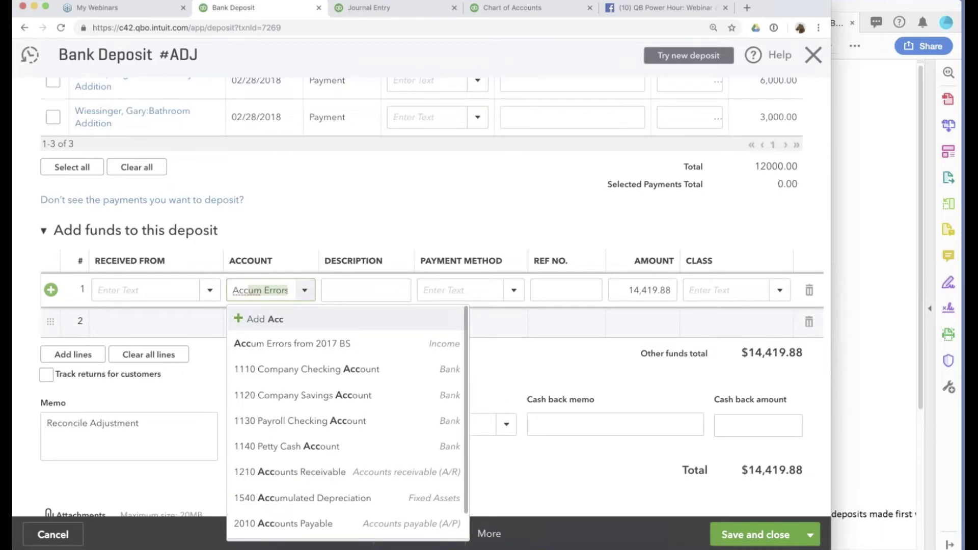
click(277, 344)
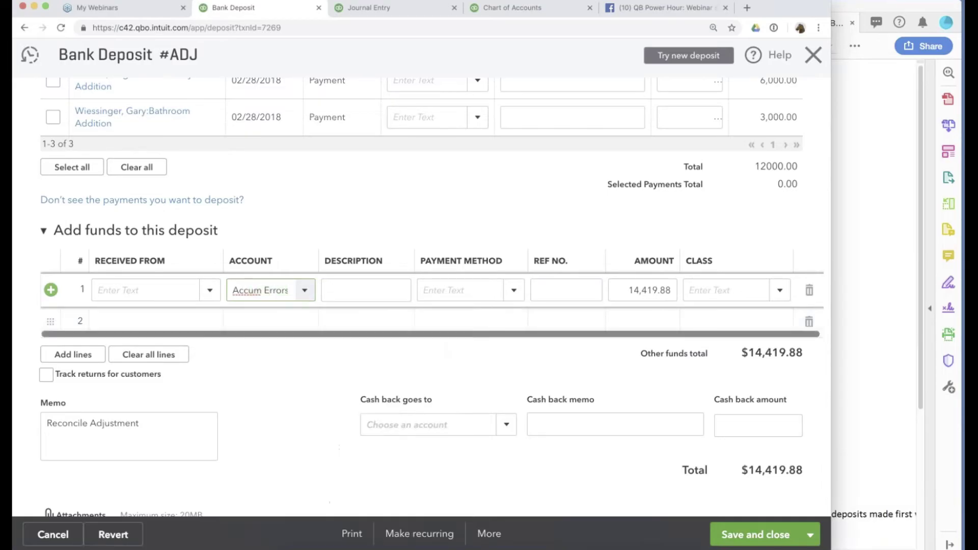
key(ctrl+alt+s)
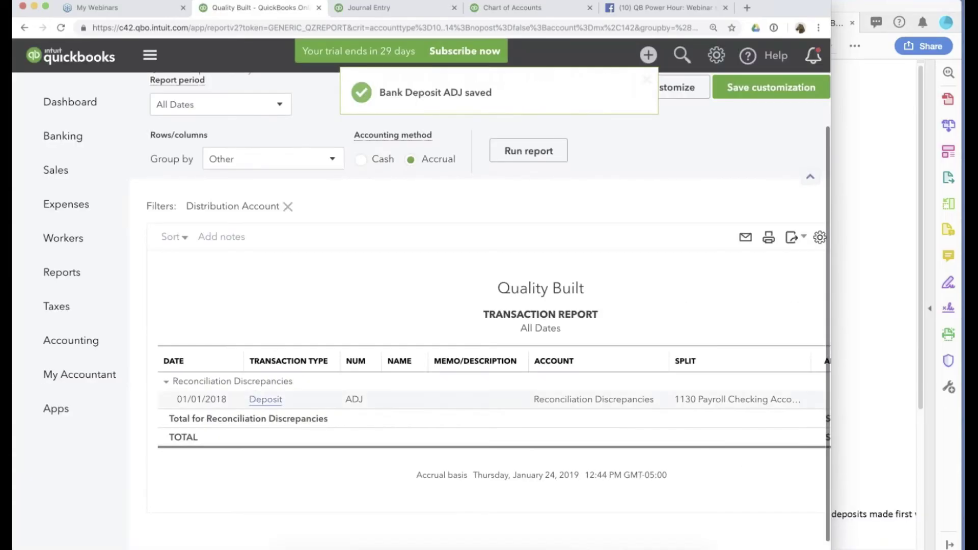
Reassign the $70.68 payroll adjustment deposit to Accum Errors from 2017 BS and confirm saving.
click(262, 400)
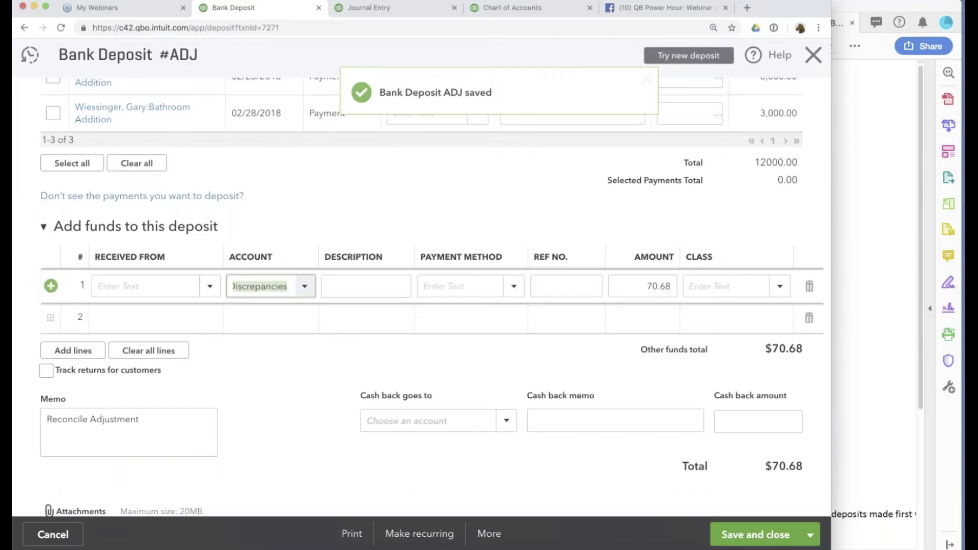
text(Accum Errors from 2017 BS)
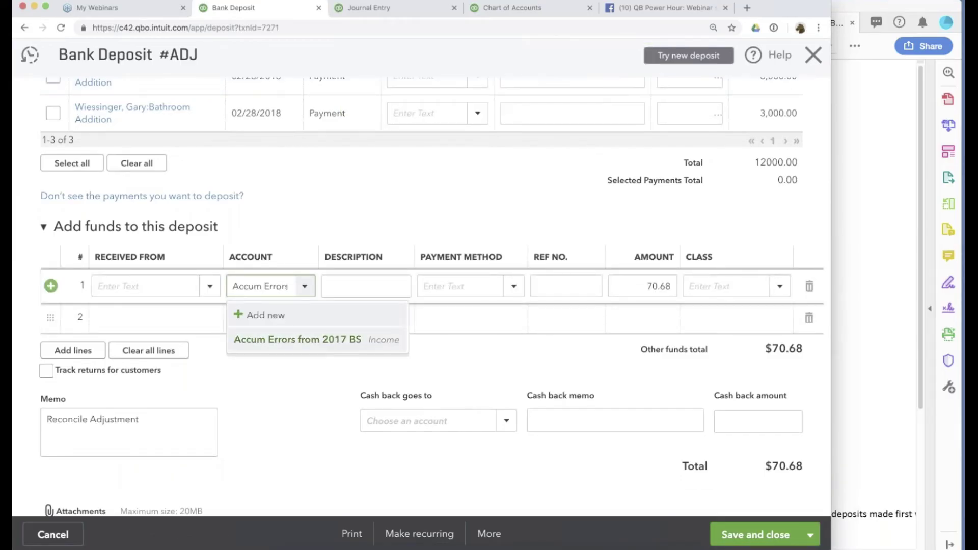
click(768, 533)
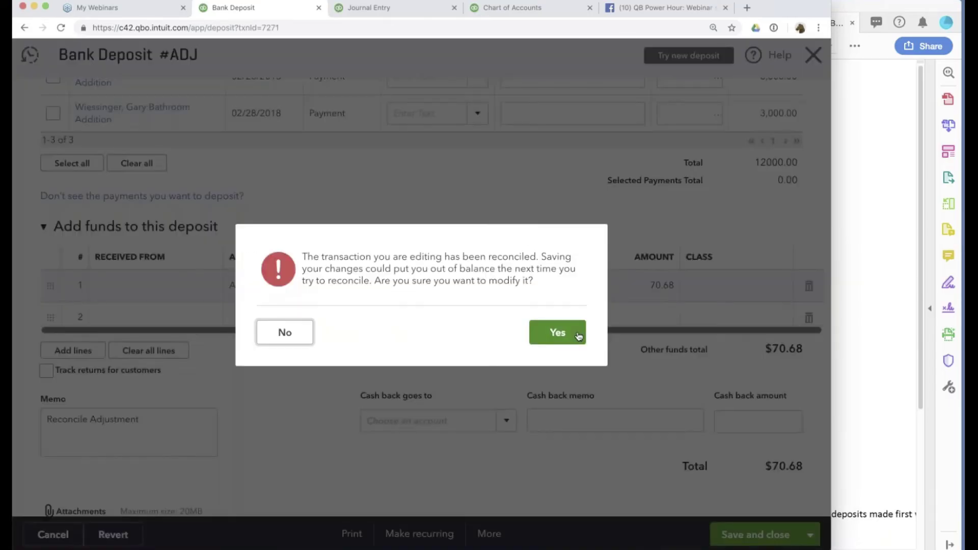
click(573, 335)
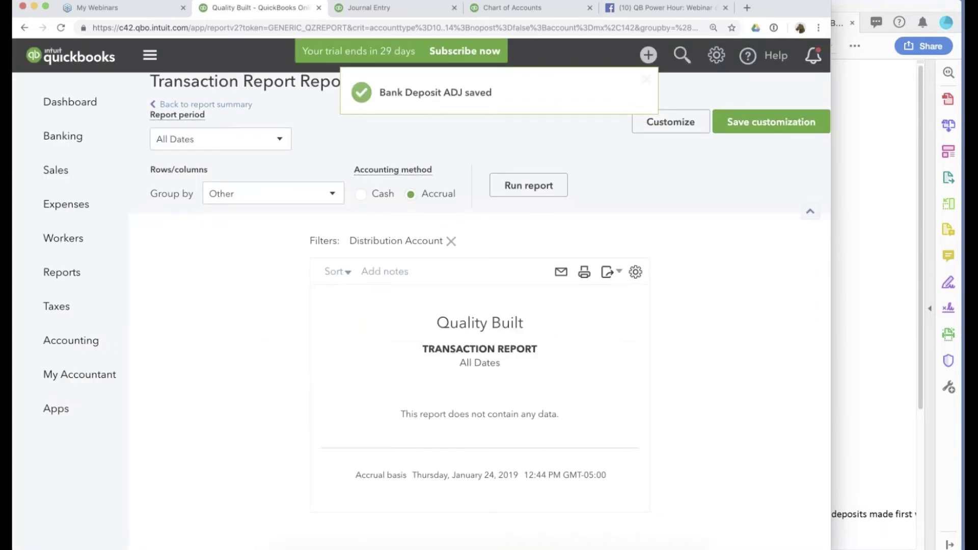
Start a reconciliation and select the 1110 Company Checking Account.
click(716, 55)
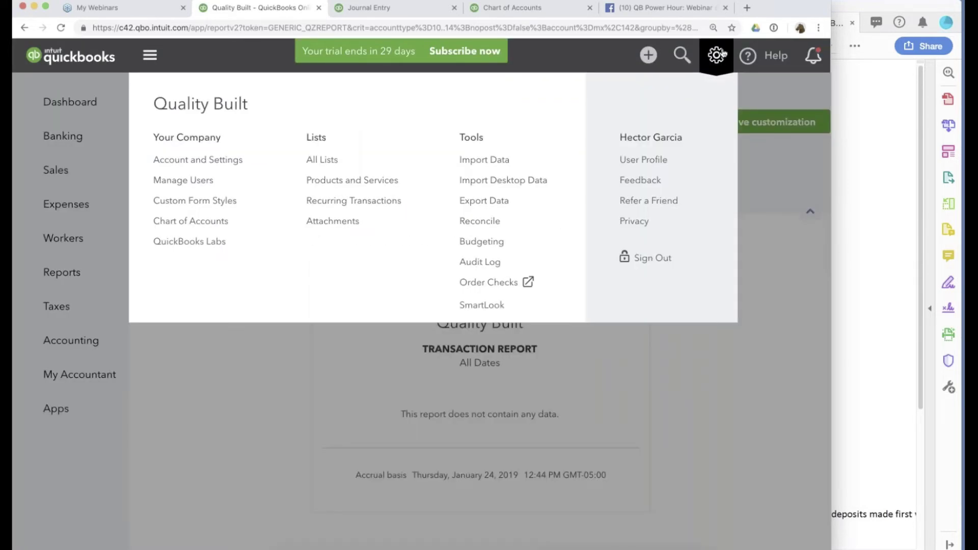
click(723, 53)
click(725, 64)
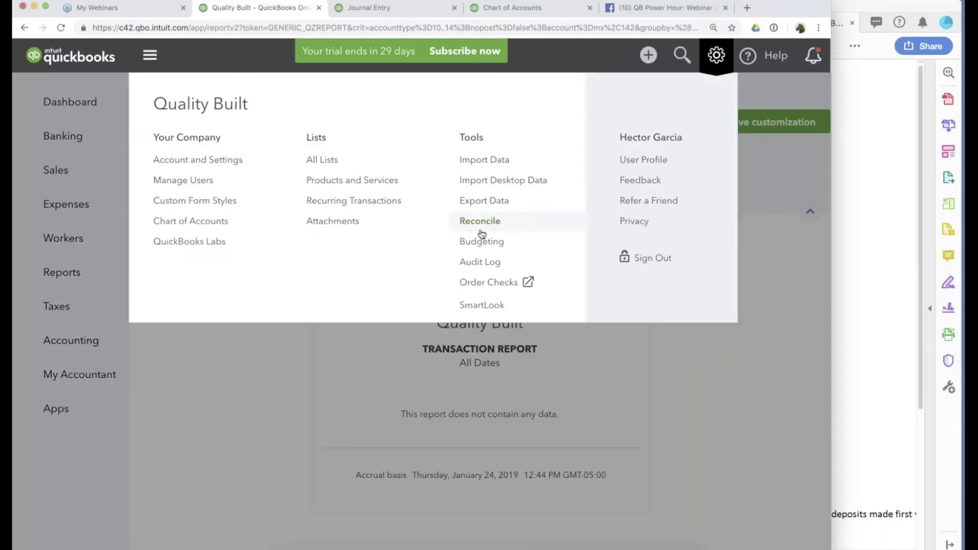
click(478, 220)
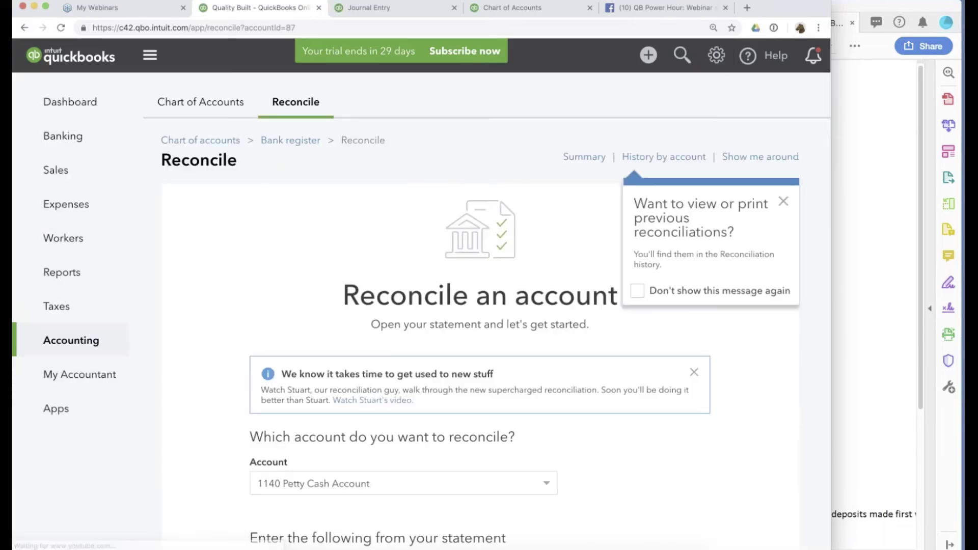
scroll(479, 306, down, 3)
click(366, 288)
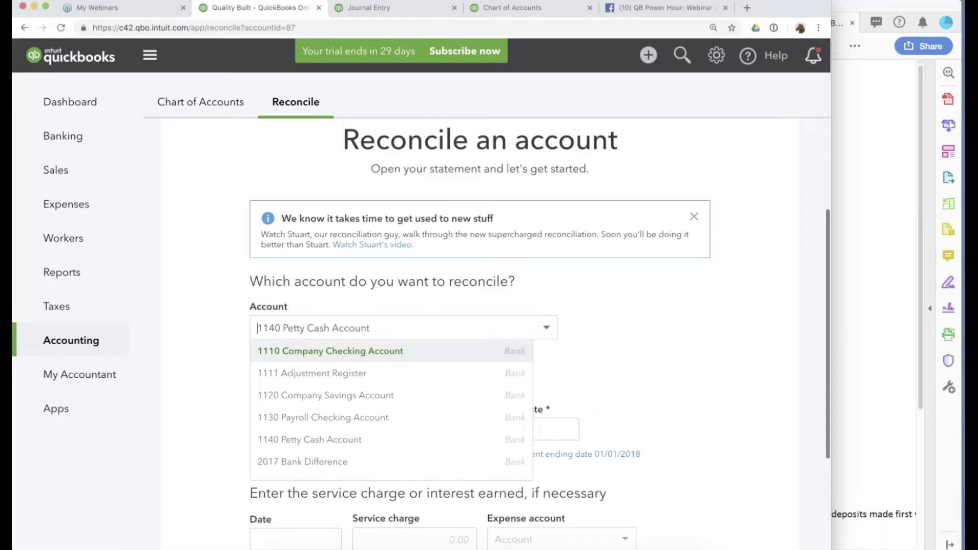
click(367, 351)
Check the checking balance 112,219.10 against the Ending Balances PDF and mark the Amex line handled.
drag(299, 428, 255, 428)
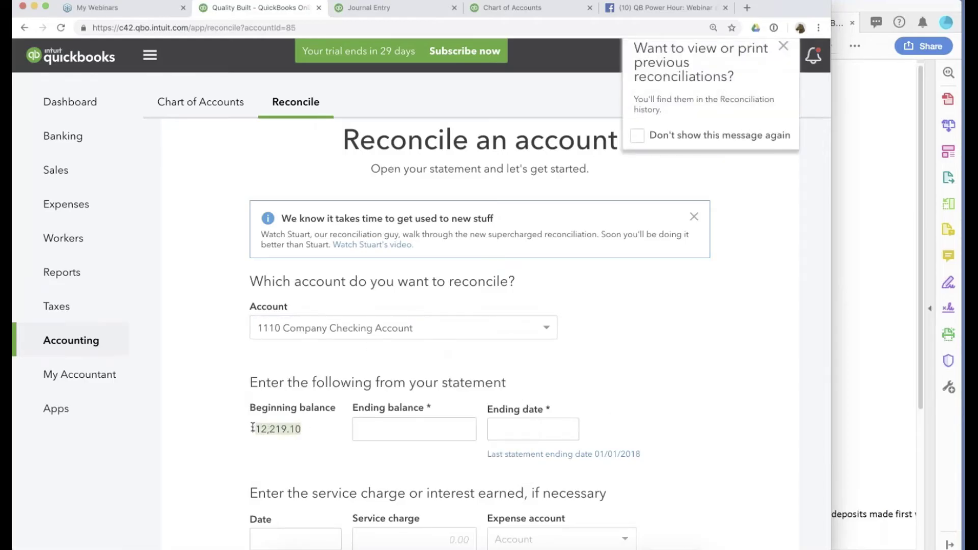
click(867, 278)
drag(714, 155, 759, 152)
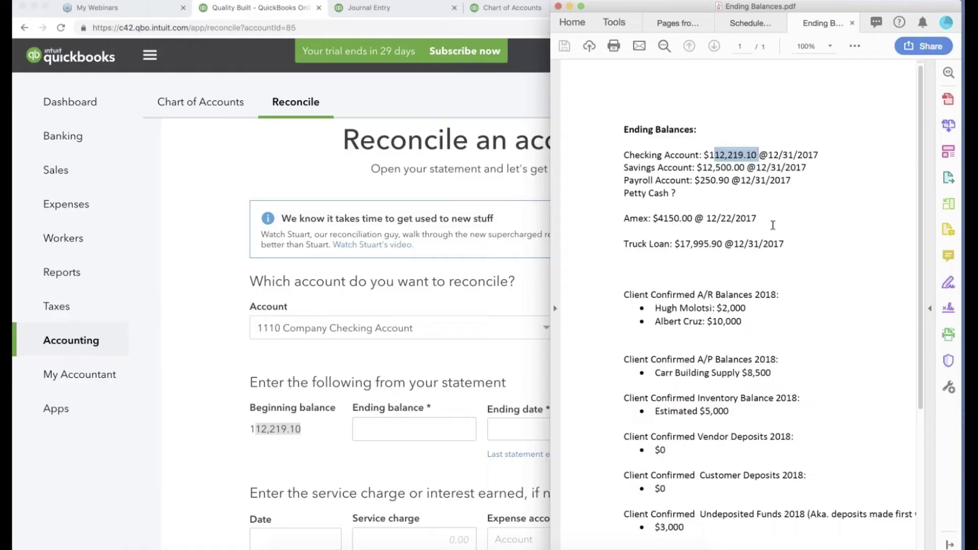
scroll(772, 226, down, 4)
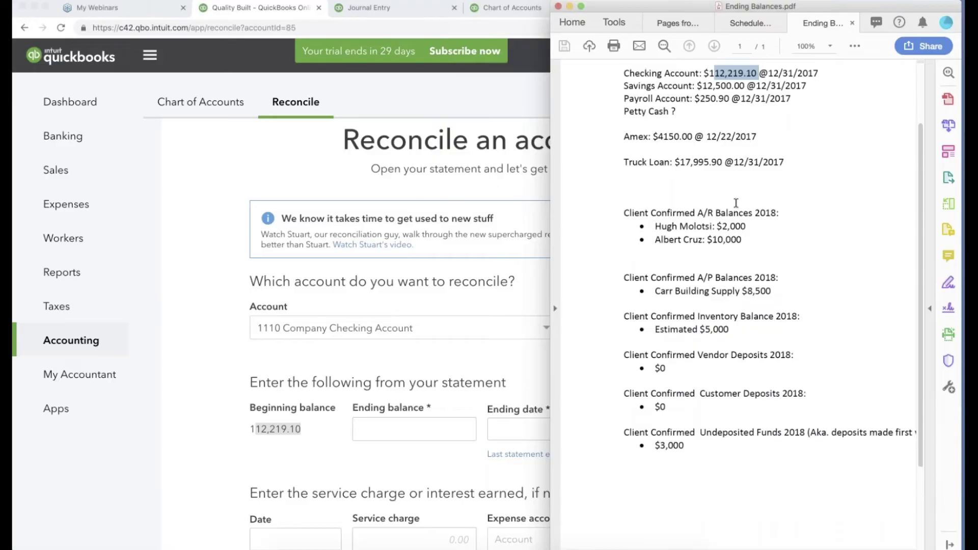
click(202, 343)
key(super+Tab)
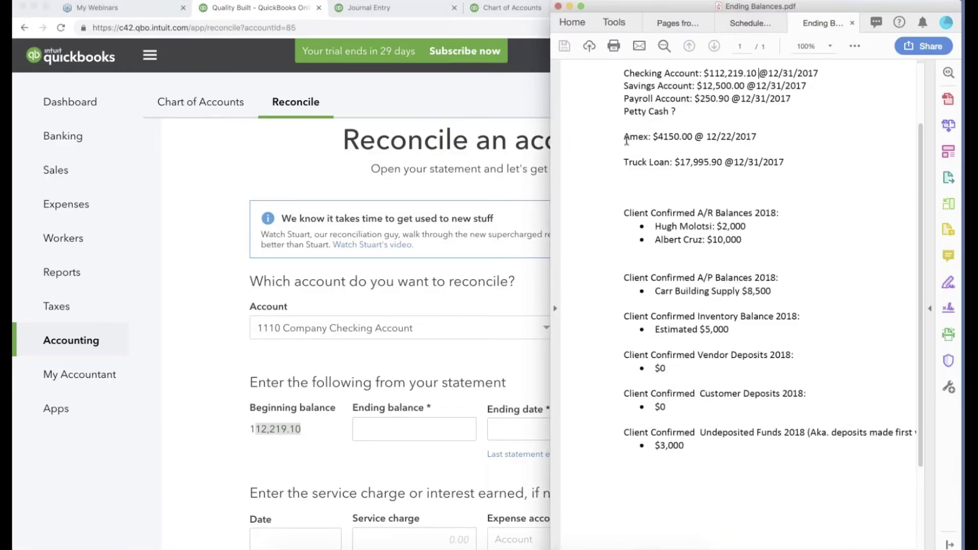
drag(624, 138, 757, 135)
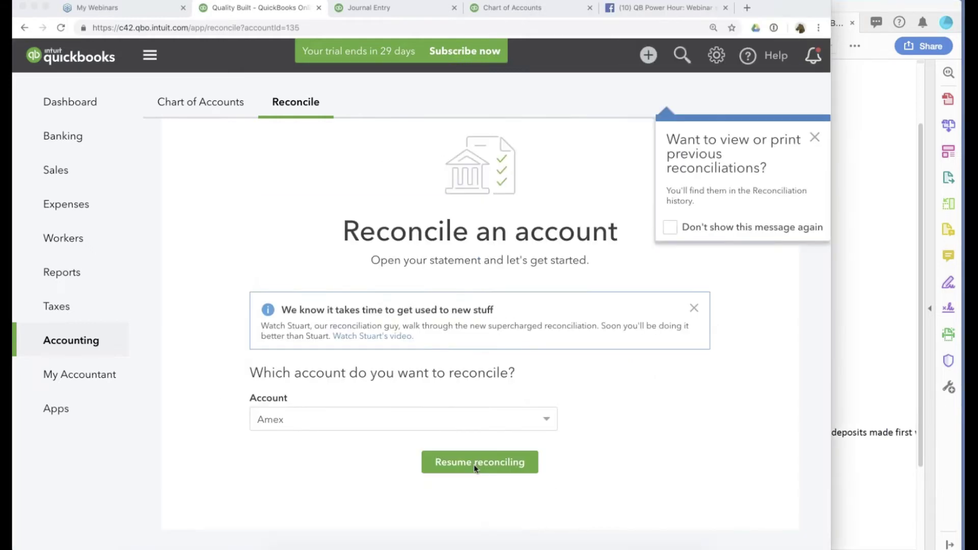
Resume the Amex reconciliation, review the statement details, and clear both transactions.
click(474, 461)
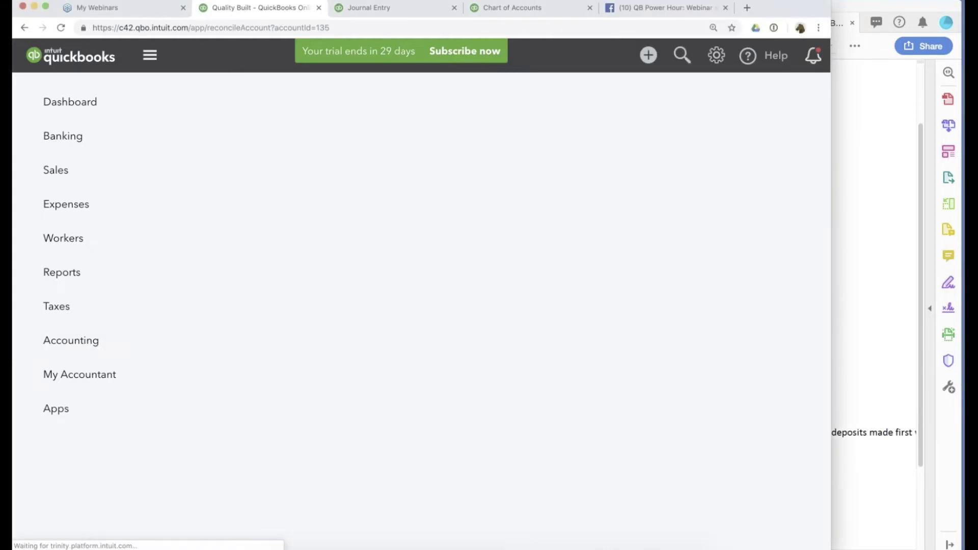
click(771, 261)
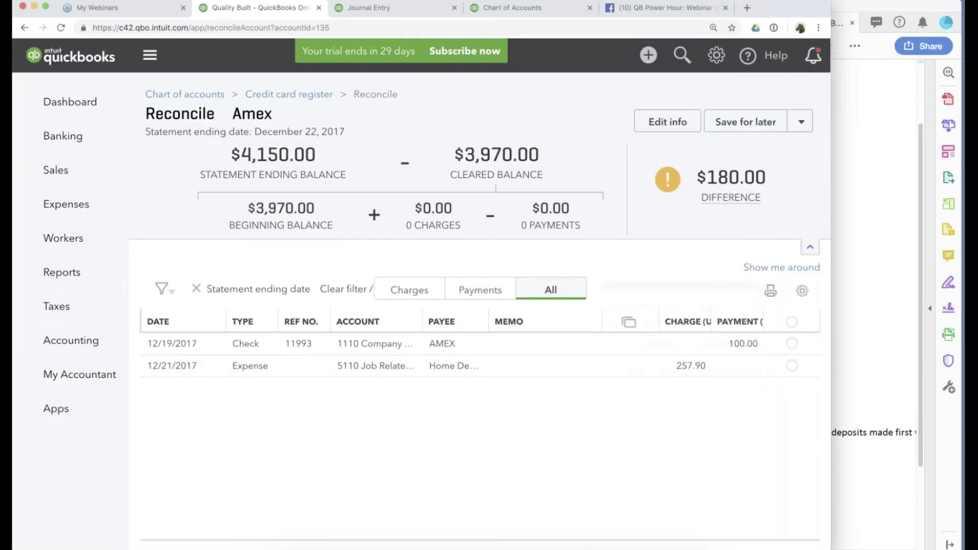
click(667, 122)
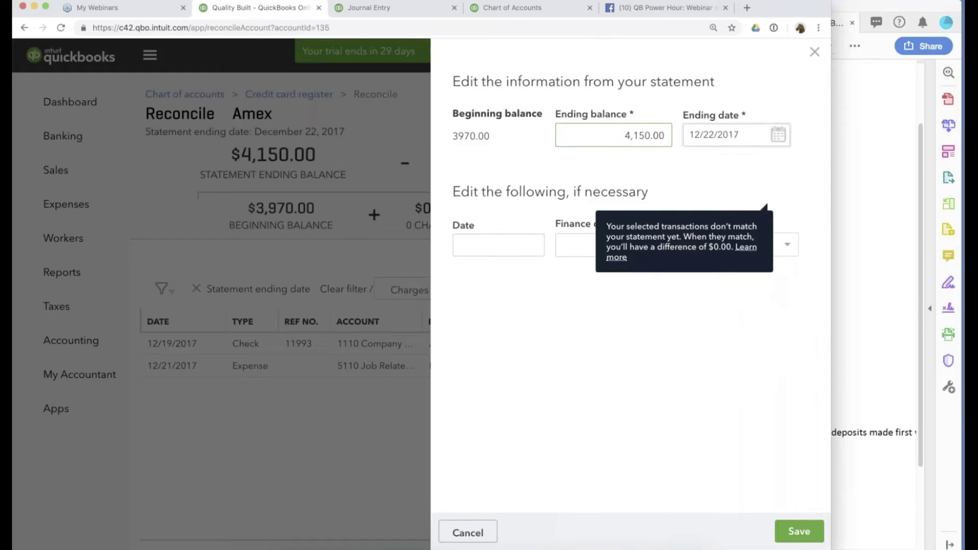
key(super+a)
key(Return)
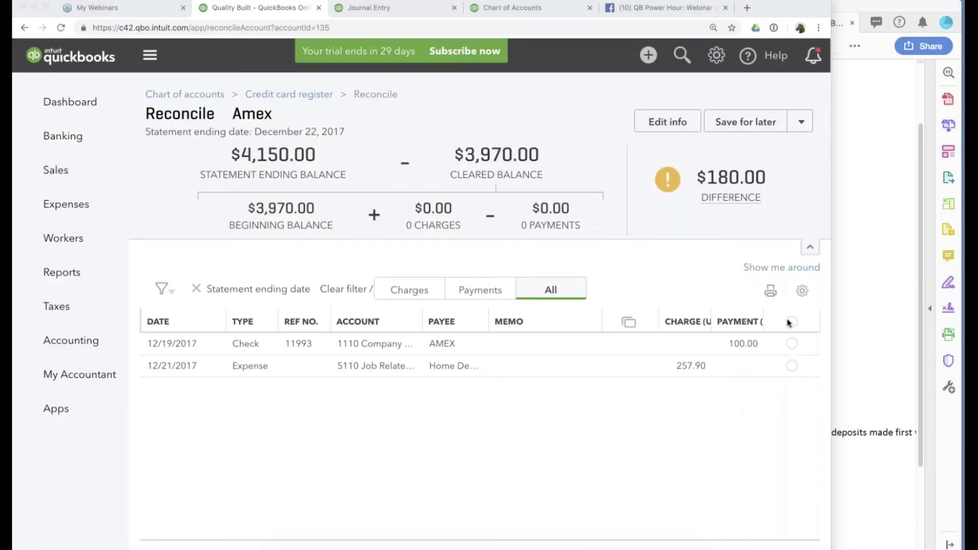
click(792, 321)
click(559, 360)
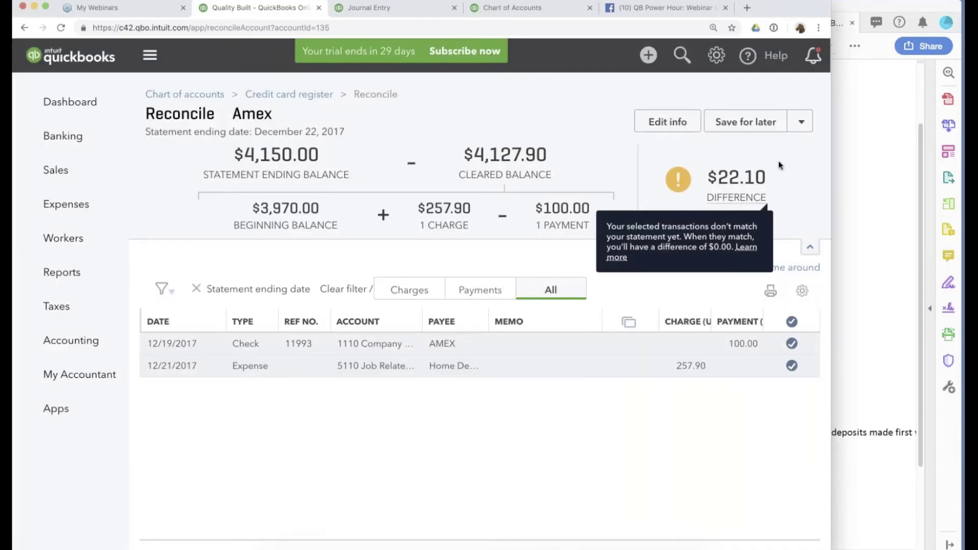
Finish the Amex reconciliation now, adding a $22.10 adjustment for the difference.
click(803, 123)
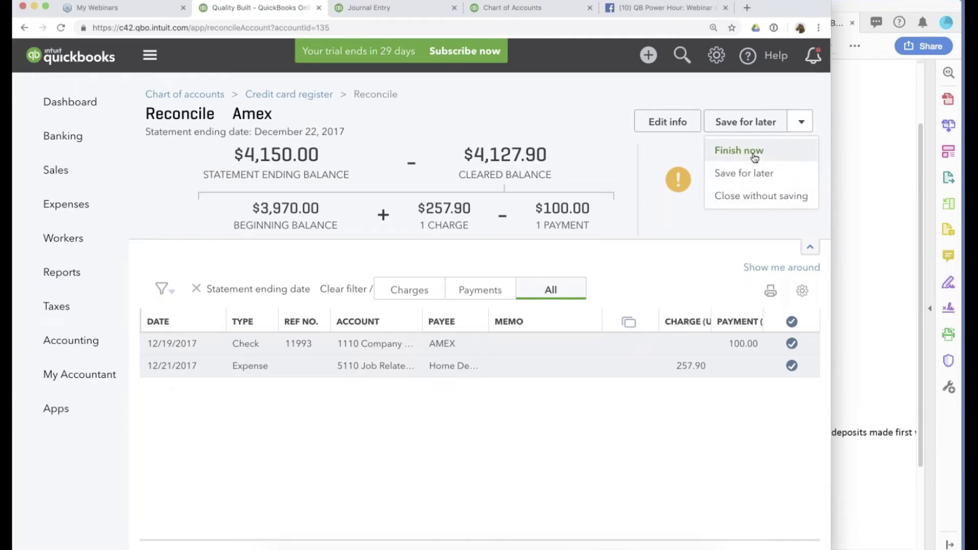
click(754, 154)
click(307, 423)
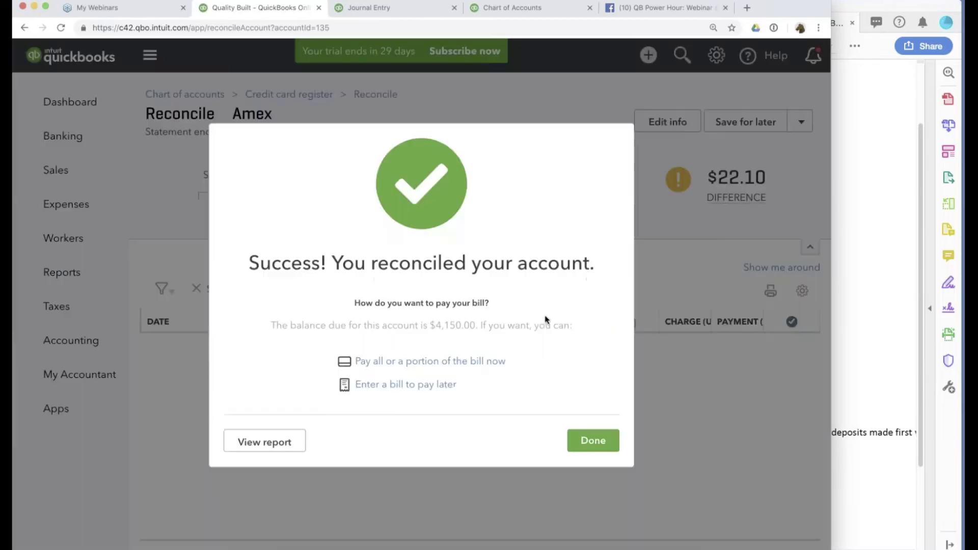
click(596, 446)
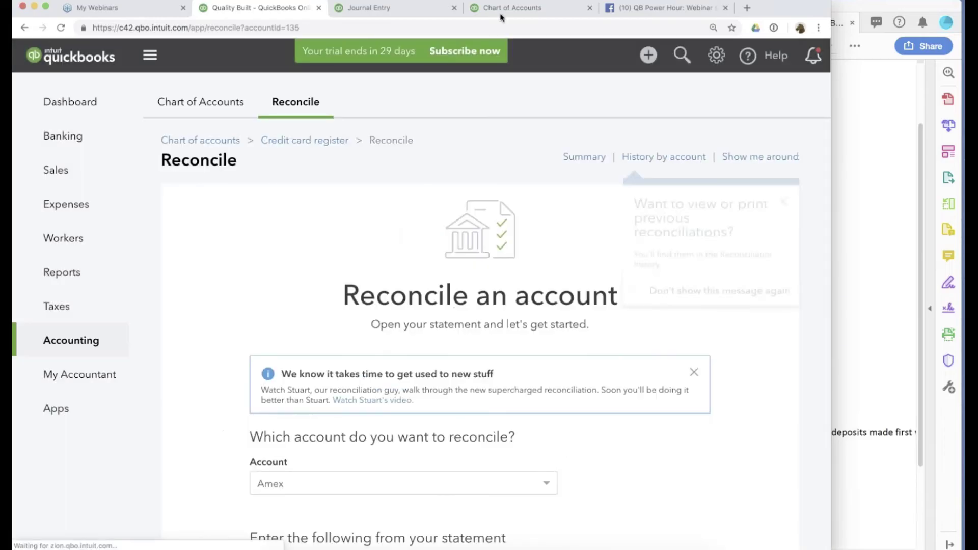
click(402, 8)
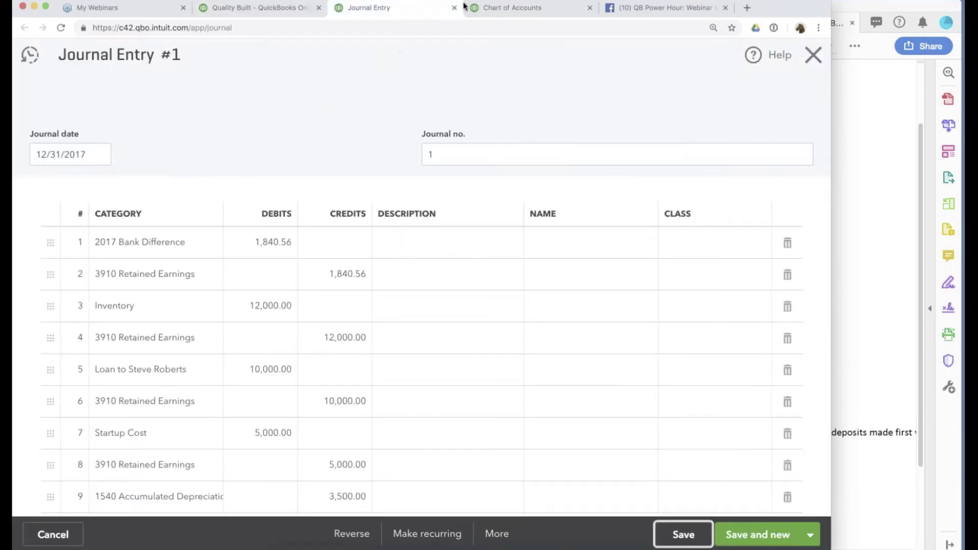
Close Journal Entry #1 after a quick look at the chart of accounts.
click(504, 10)
click(351, 18)
click(821, 61)
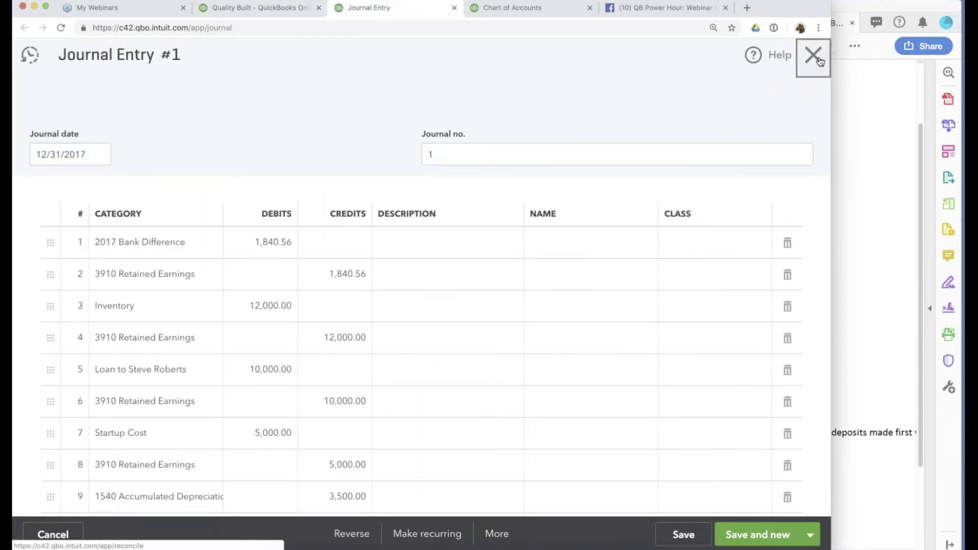
Run the Profit and Loss report with the report period set to All Dates.
click(65, 274)
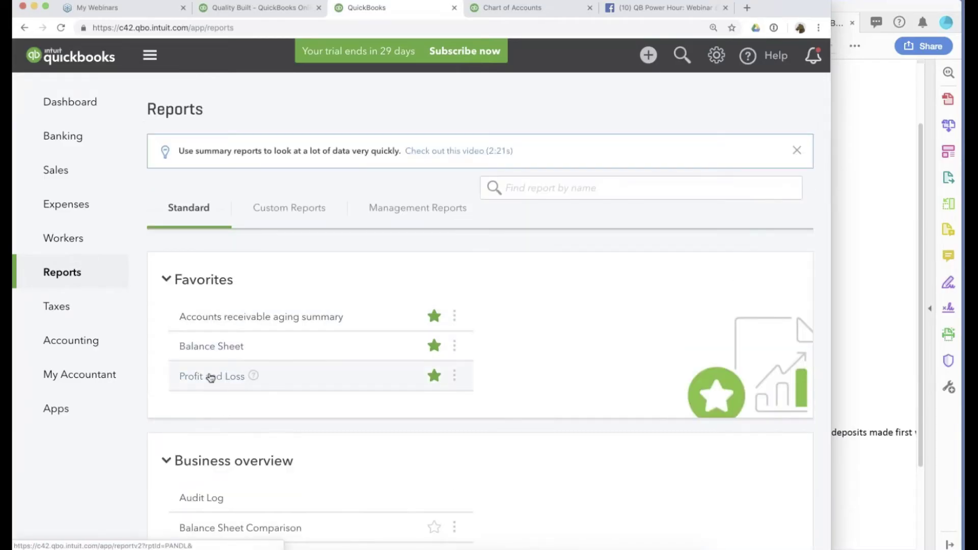
click(211, 377)
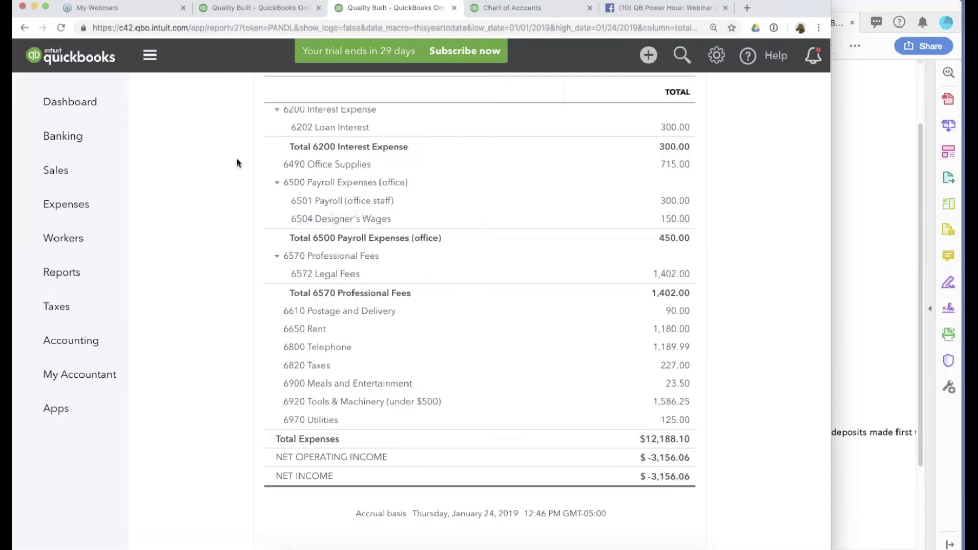
click(219, 167)
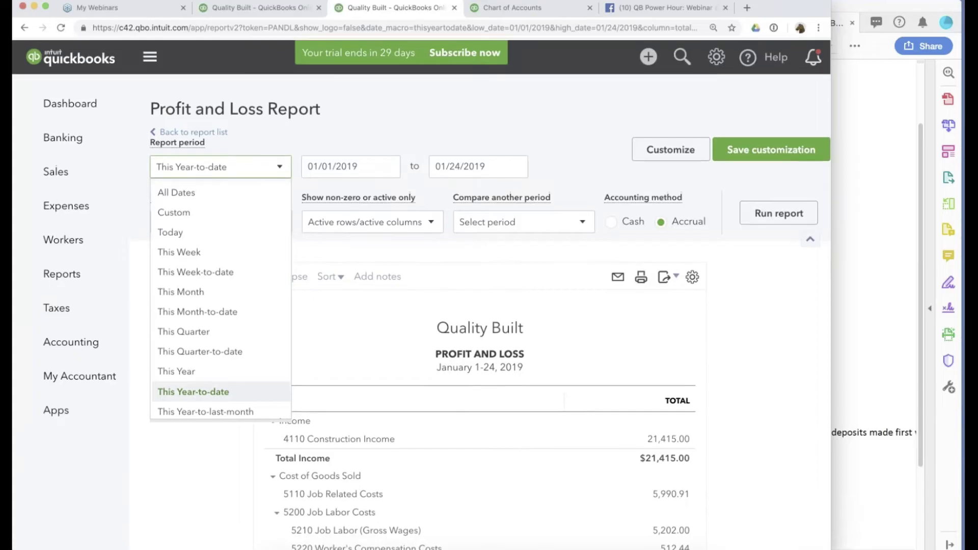
click(175, 192)
click(802, 216)
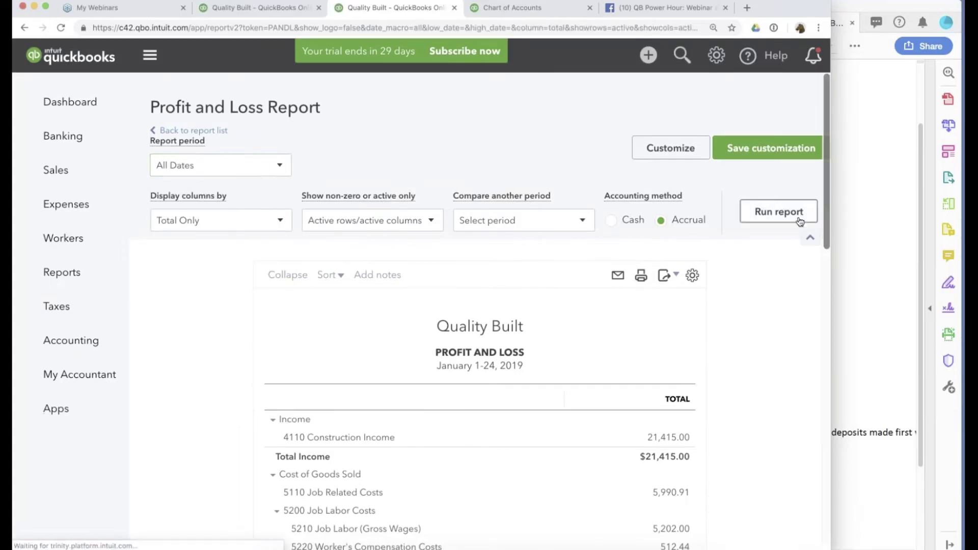
scroll(731, 376, down, 15)
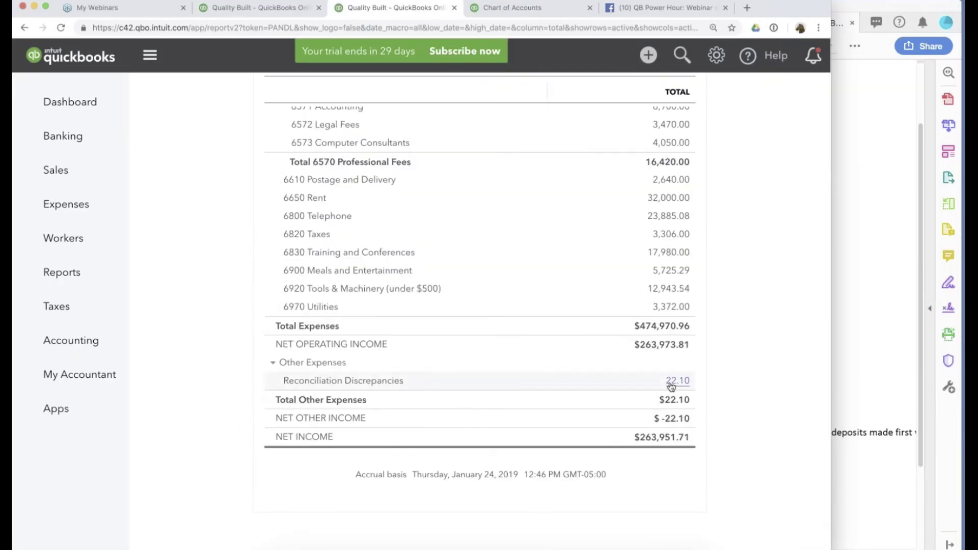
Recategorize the $22.10 credit card ADJ expense from Reconciliation Discrepancies to Accum Errors from 2017 BS.
click(672, 384)
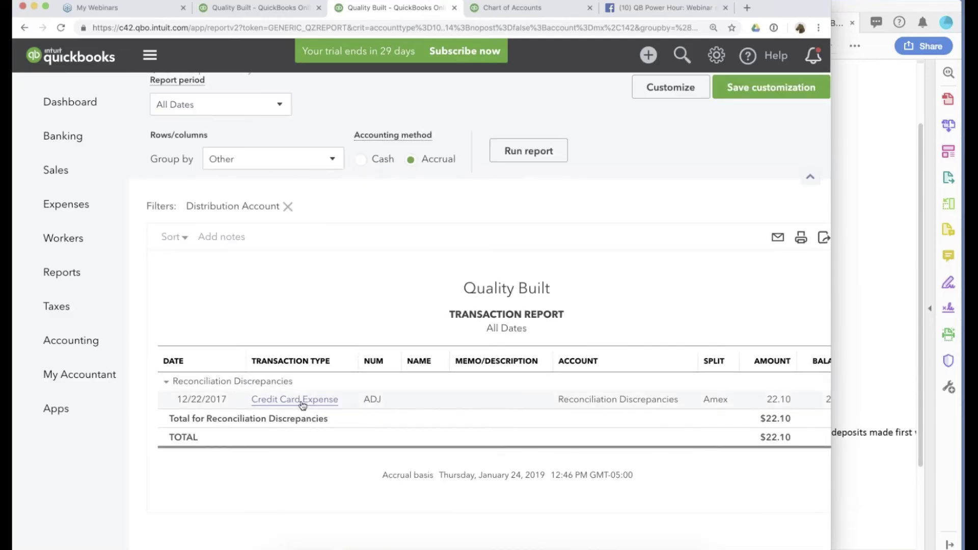
click(302, 400)
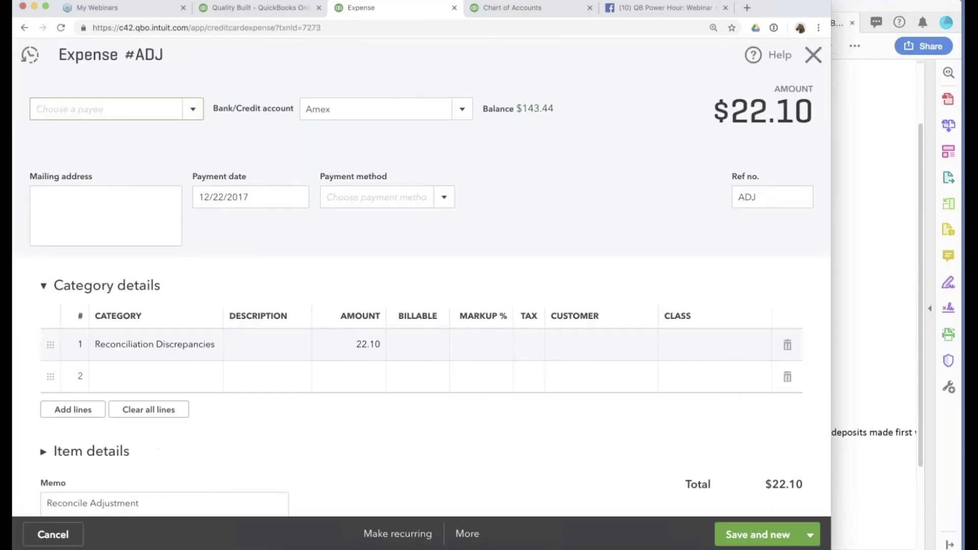
click(171, 345)
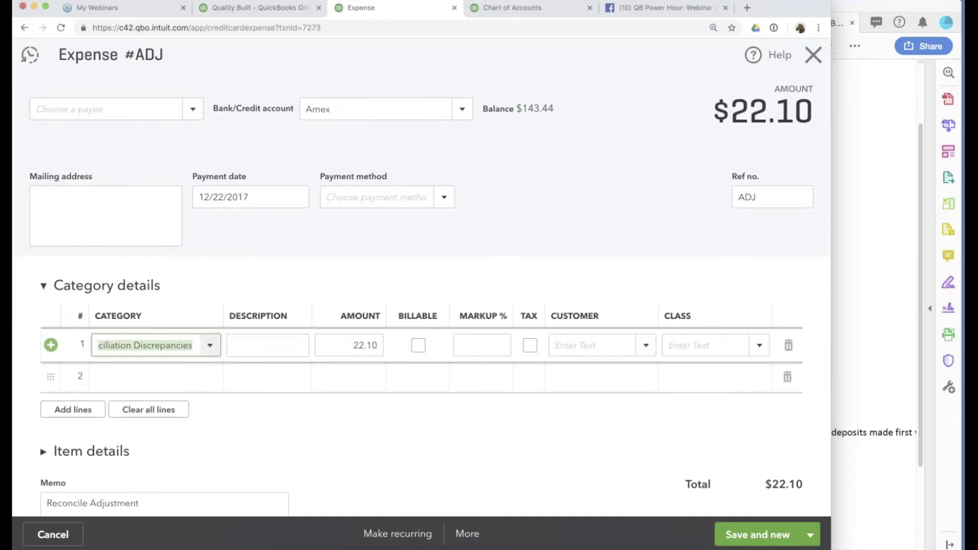
text(acc)
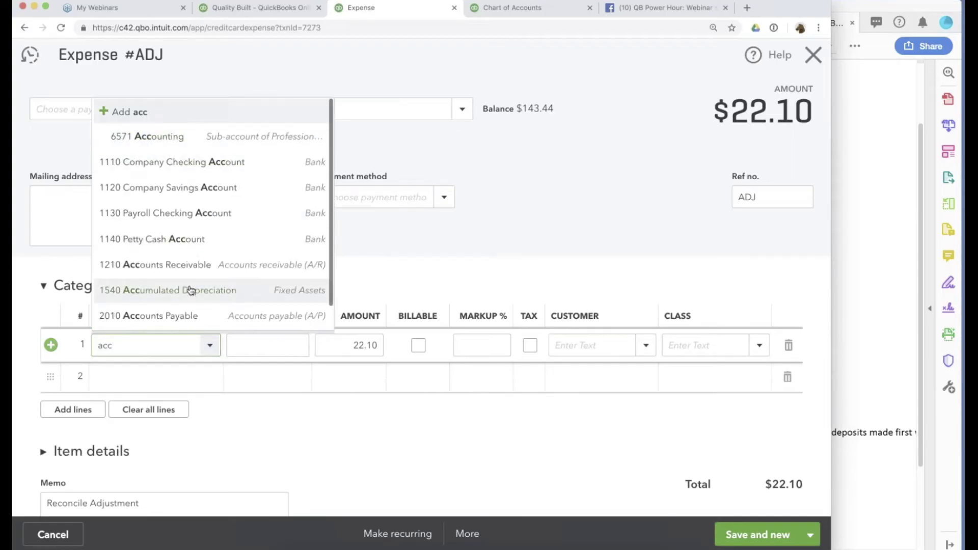
text(u)
click(199, 420)
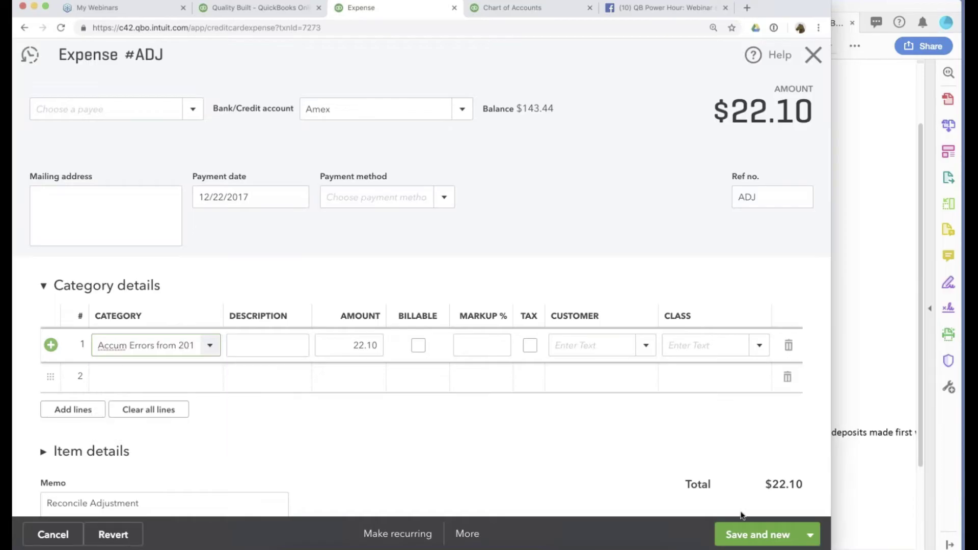
click(810, 534)
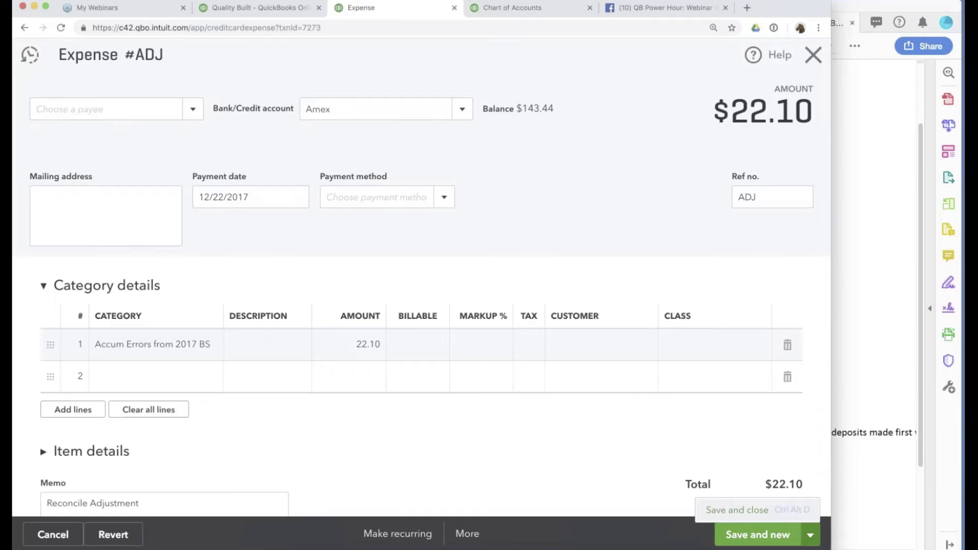
click(737, 510)
click(560, 331)
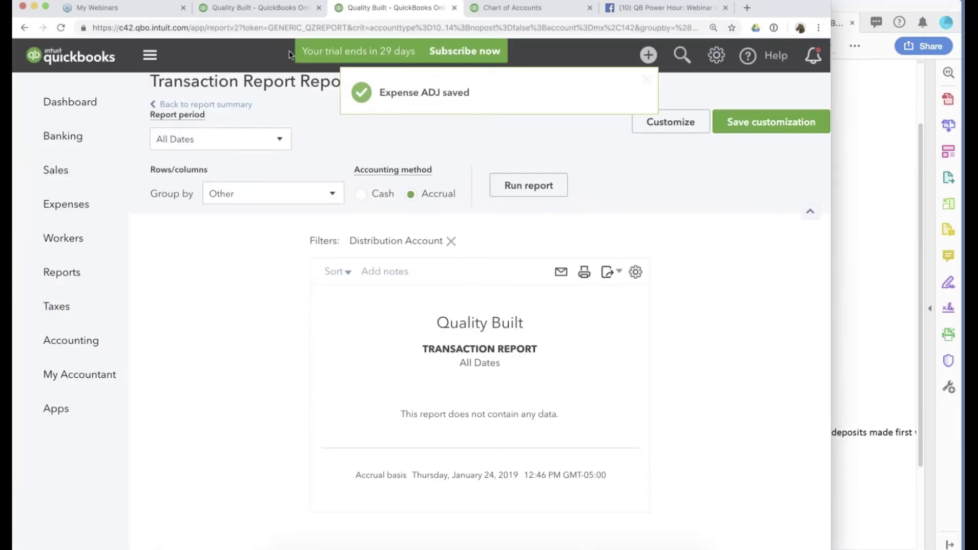
Find the Truck Loan's $17,995.90 balance at 12/31/2017 in the Ending Balances PDF.
key(super+Tab)
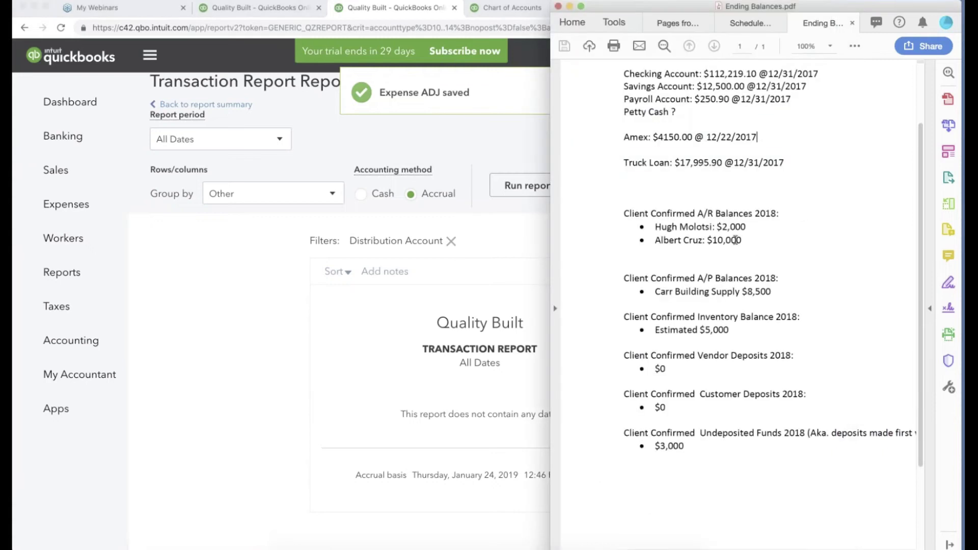
scroll(702, 244, up, 3)
triple_click(702, 245)
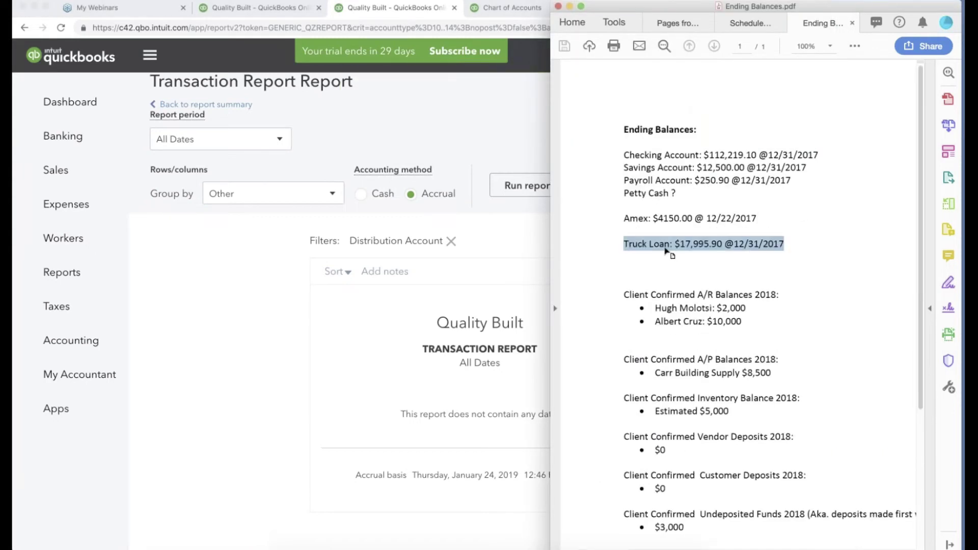
drag(675, 244, 719, 243)
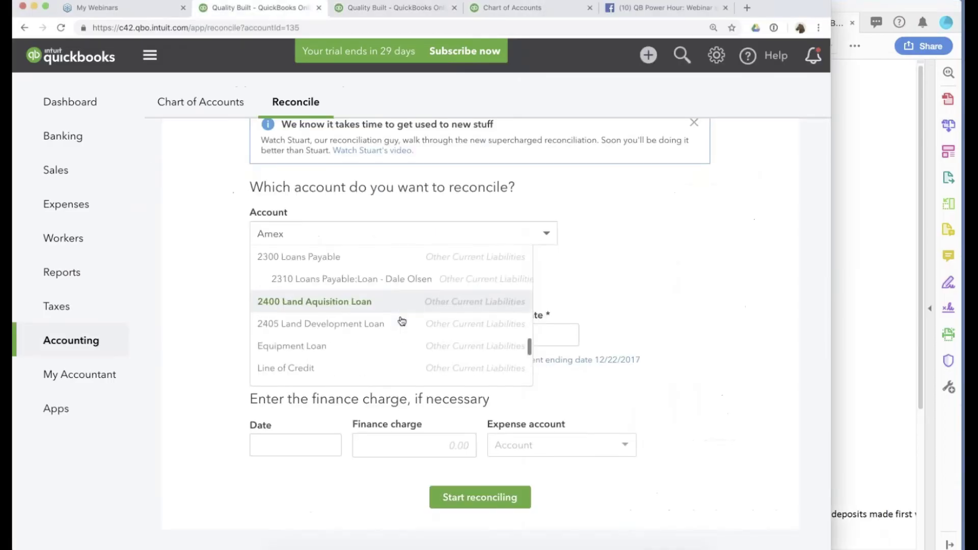
scroll(399, 321, down, 3)
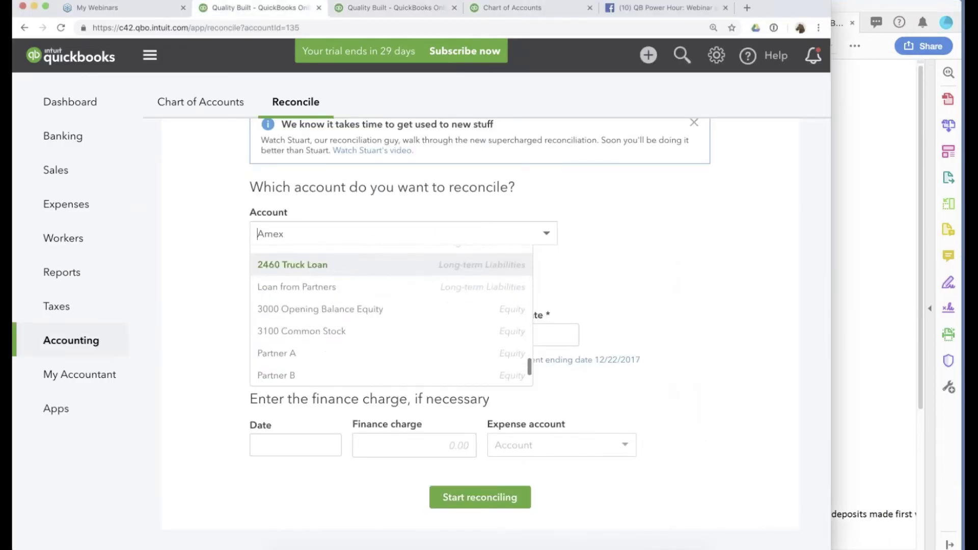
Choose 2460 Truck Loan and enter a statement ending balance of 17,995.90.
click(292, 264)
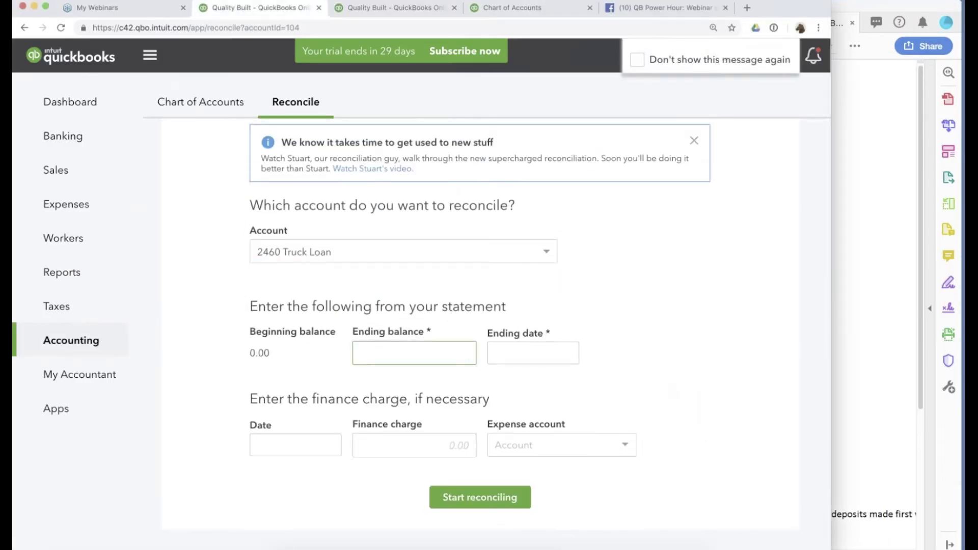
key(super+Tab)
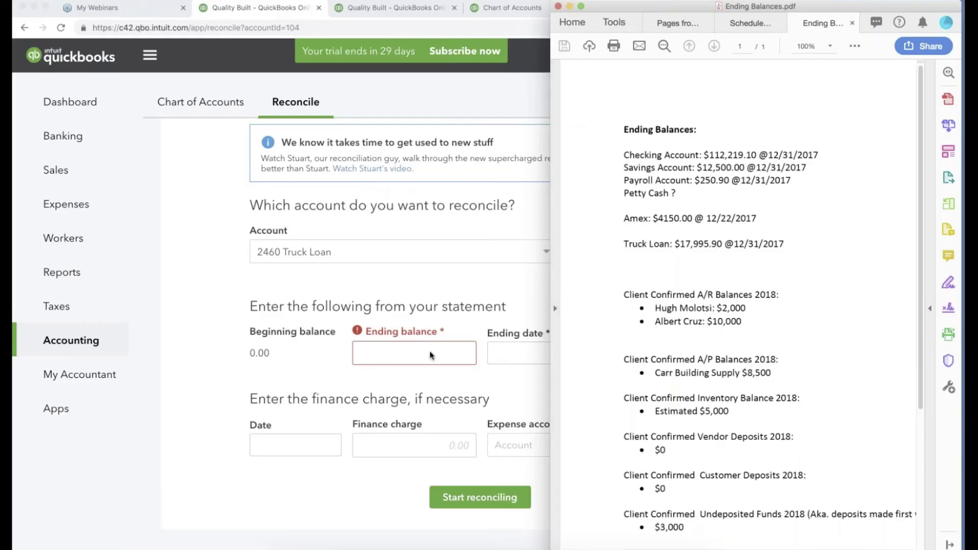
click(430, 355)
text(17995)
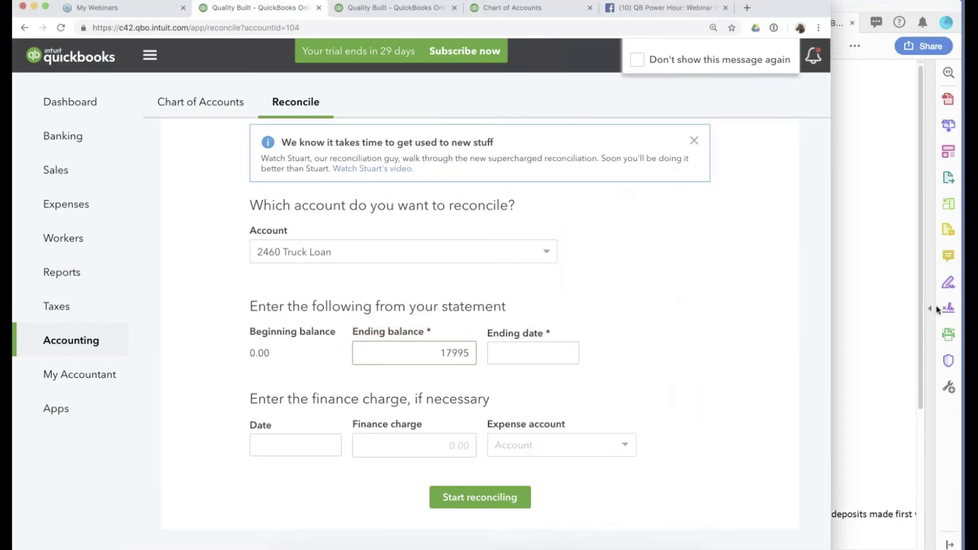
click(938, 309)
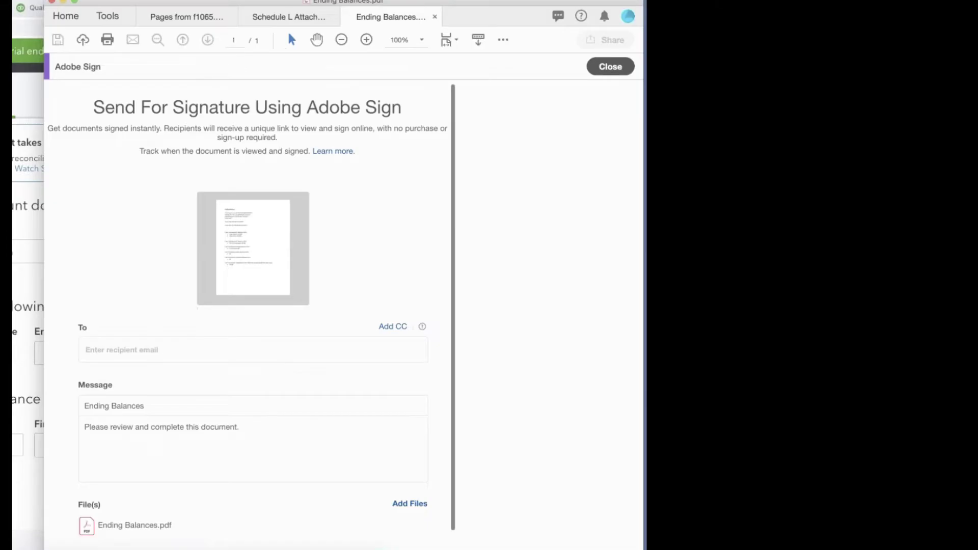
click(929, 66)
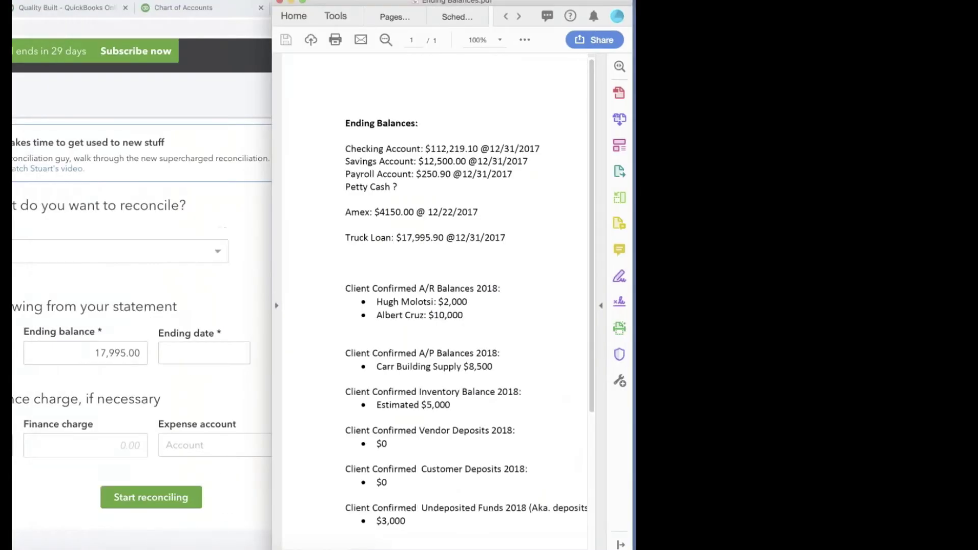
click(129, 351)
key(BackSpace)
key(BackSpace)
text(90)
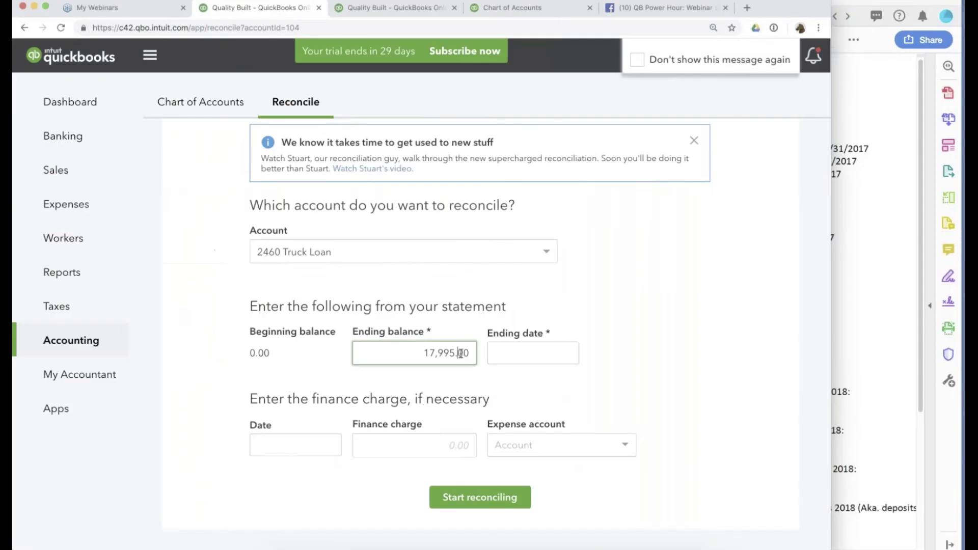
Set the statement ending date to 01/01/2018 and start reconciling the Truck Loan.
click(167, 353)
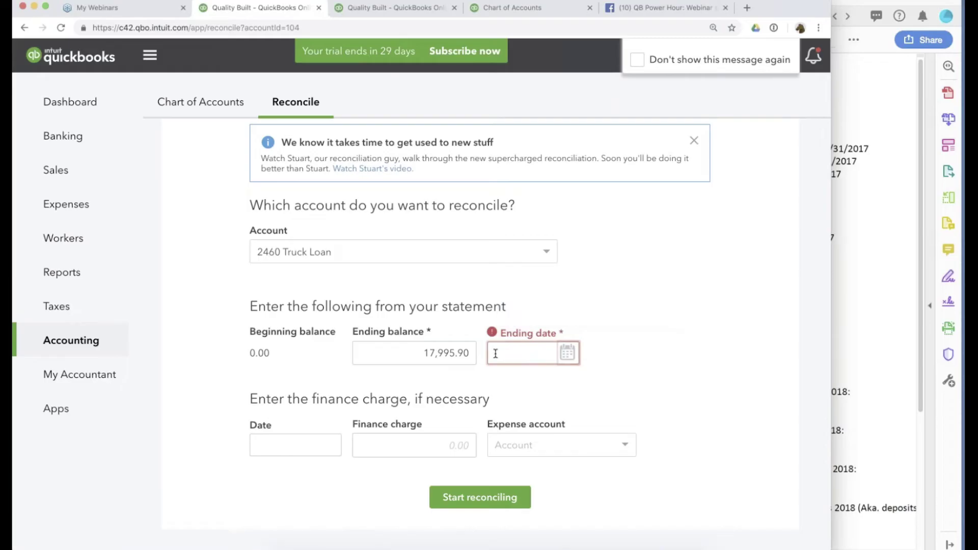
click(566, 352)
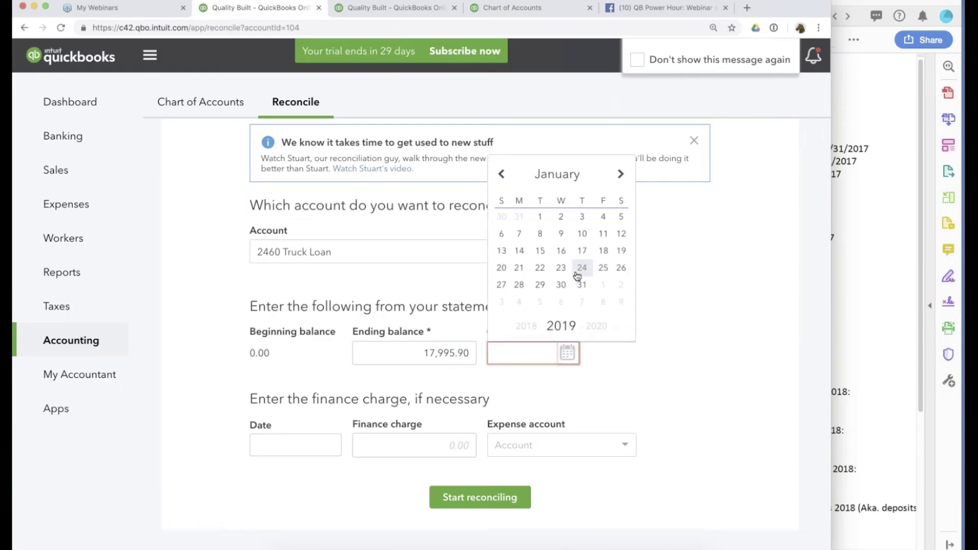
click(541, 216)
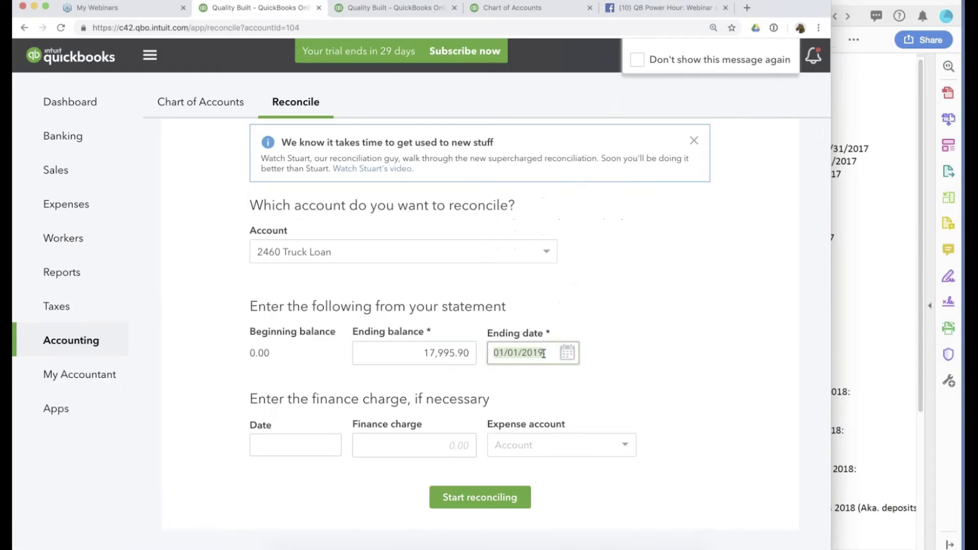
click(544, 352)
key(BackSpace)
text(8)
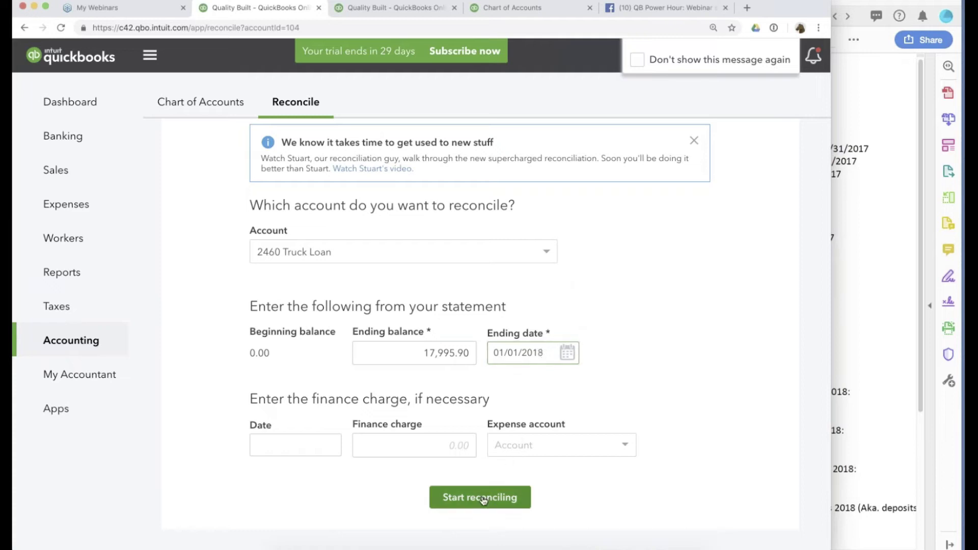
click(482, 497)
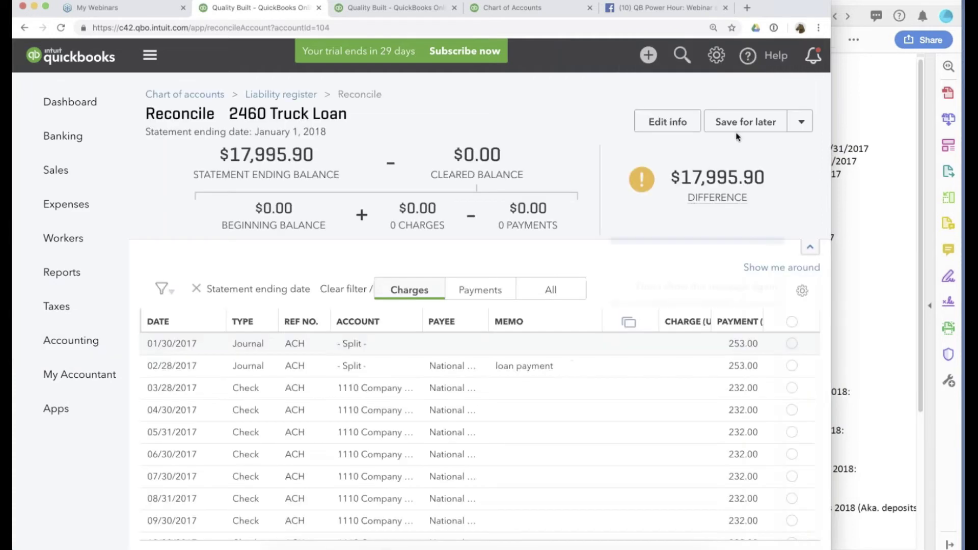
Mark all 14 Truck Loan transactions as cleared.
click(791, 322)
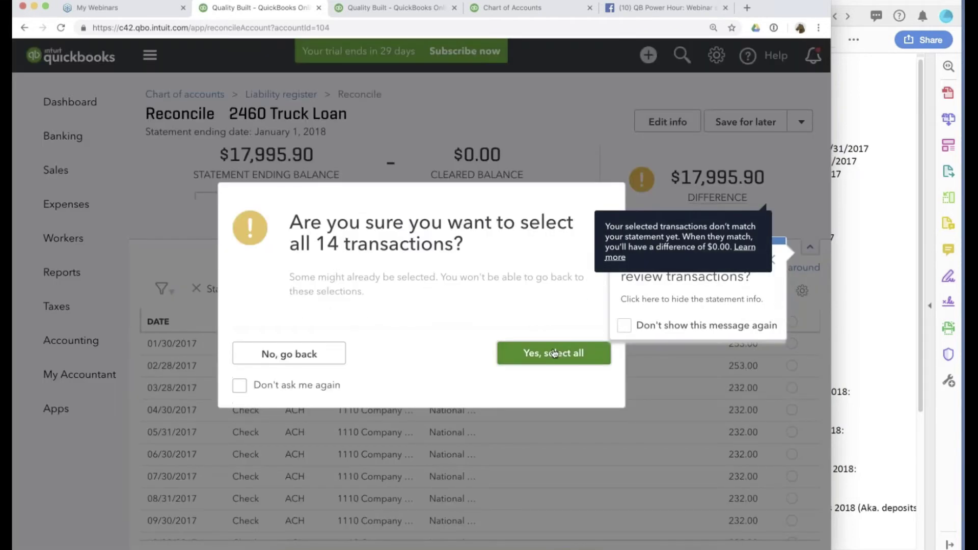
key(Return)
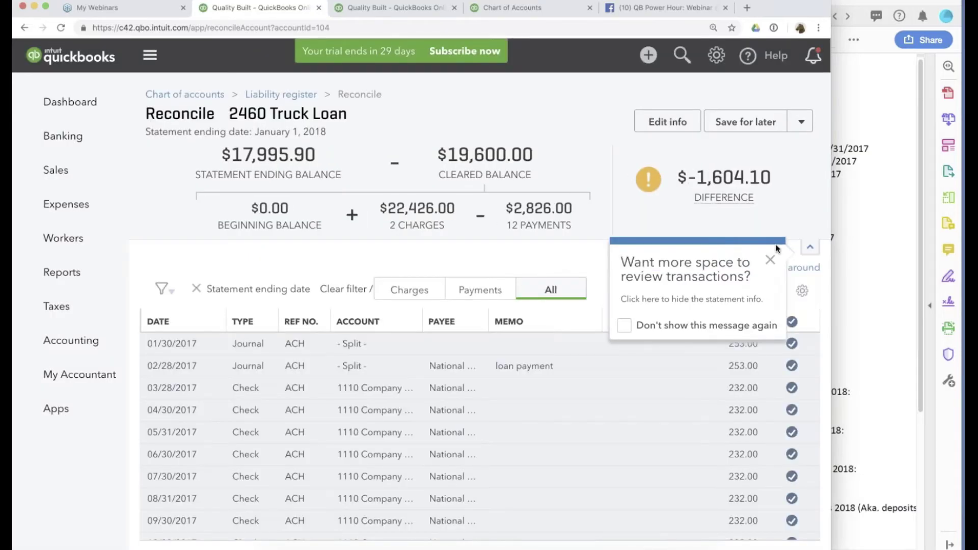
click(771, 259)
click(760, 304)
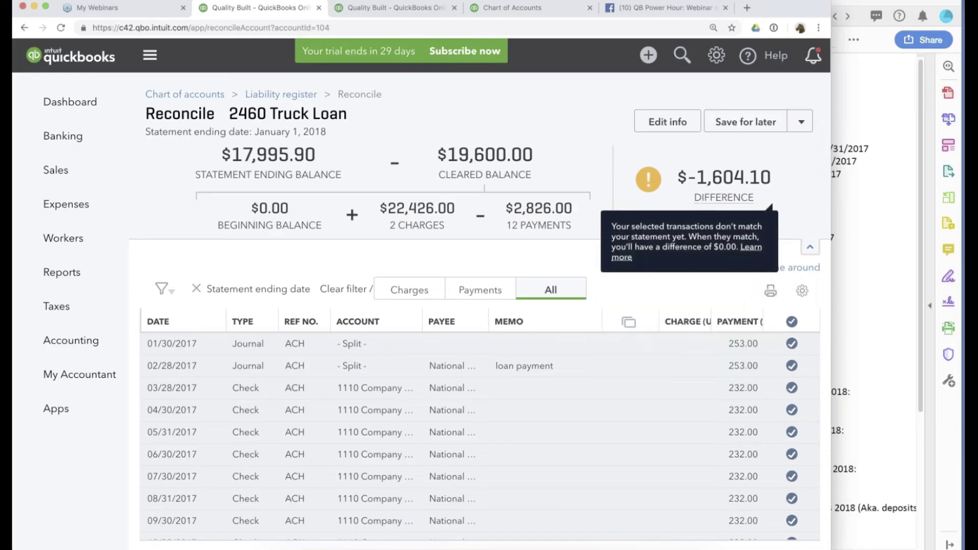
Finish the Truck Loan reconciliation now with a $1,604.10 adjustment, then view the transaction report.
click(801, 122)
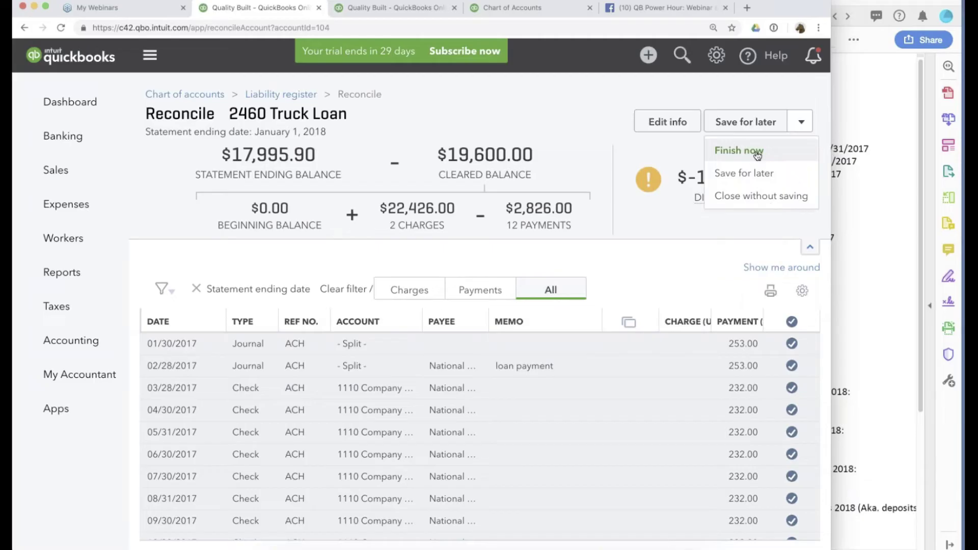
click(756, 153)
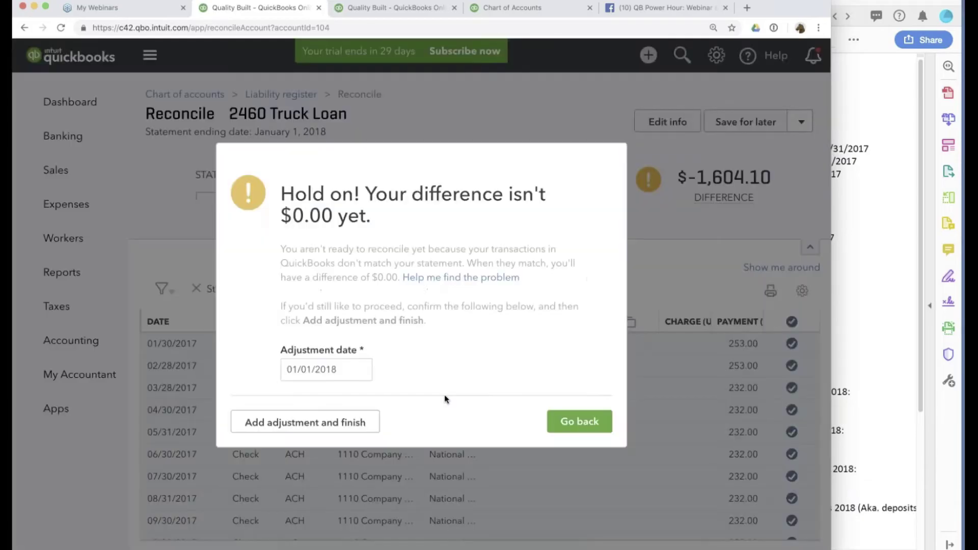
click(303, 431)
click(594, 441)
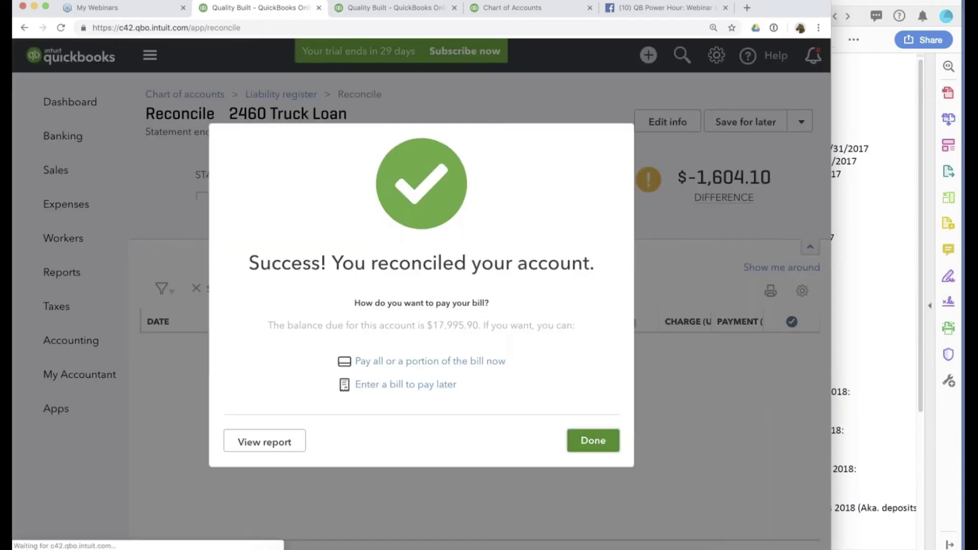
key(ctrl+Tab)
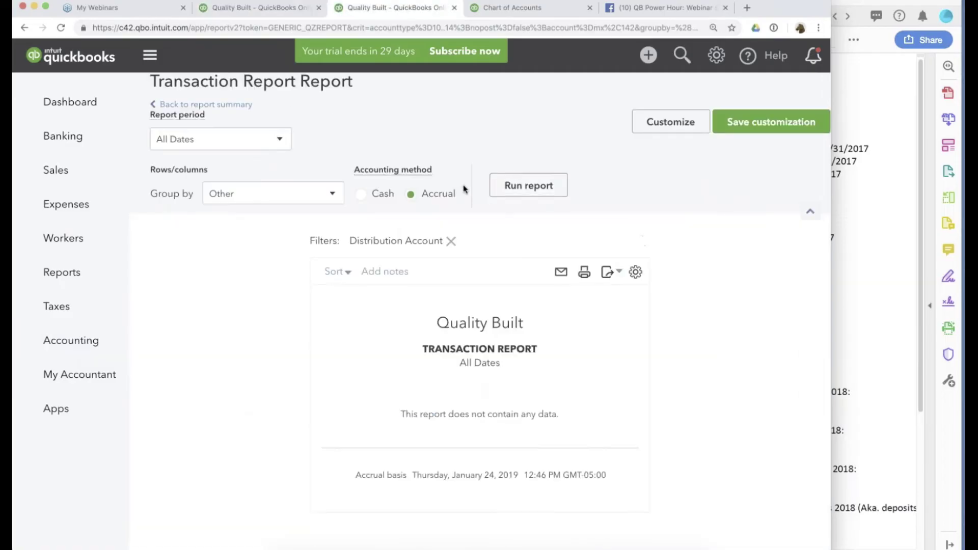
Recode the $1,604.10 line of Journal Entry ADJ to Accum Errors from 2017 BS and save it.
click(541, 190)
scroll(408, 296, down, 1)
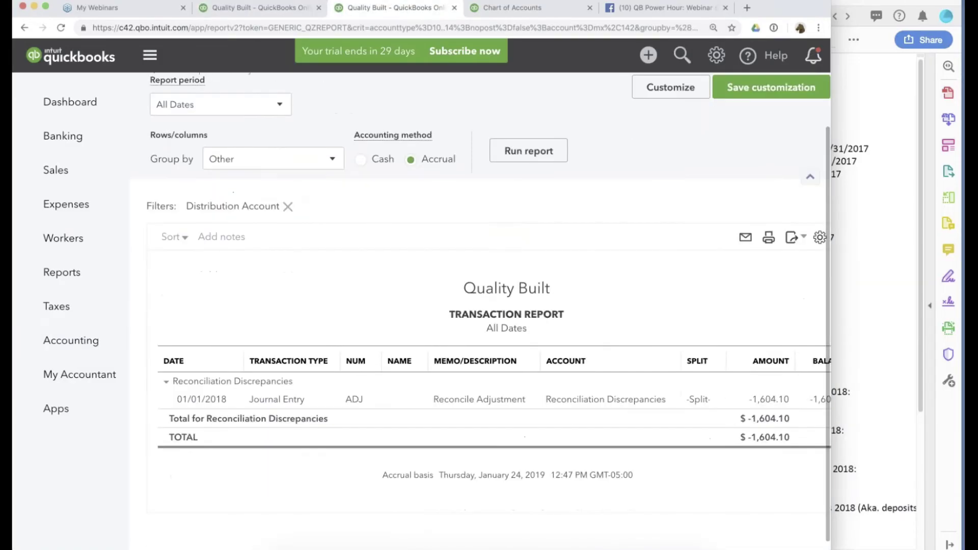
click(272, 401)
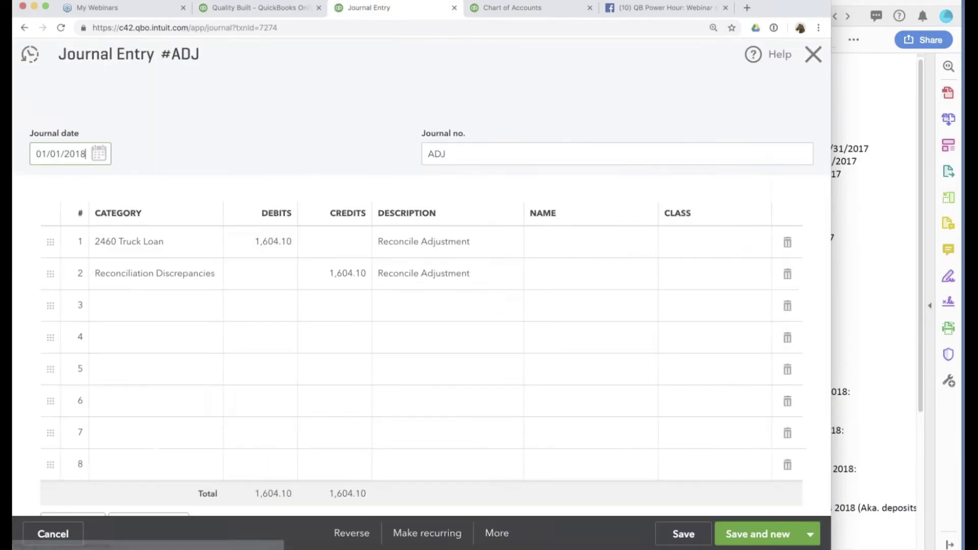
click(148, 274)
text(z)
key(BackSpace)
text(a)
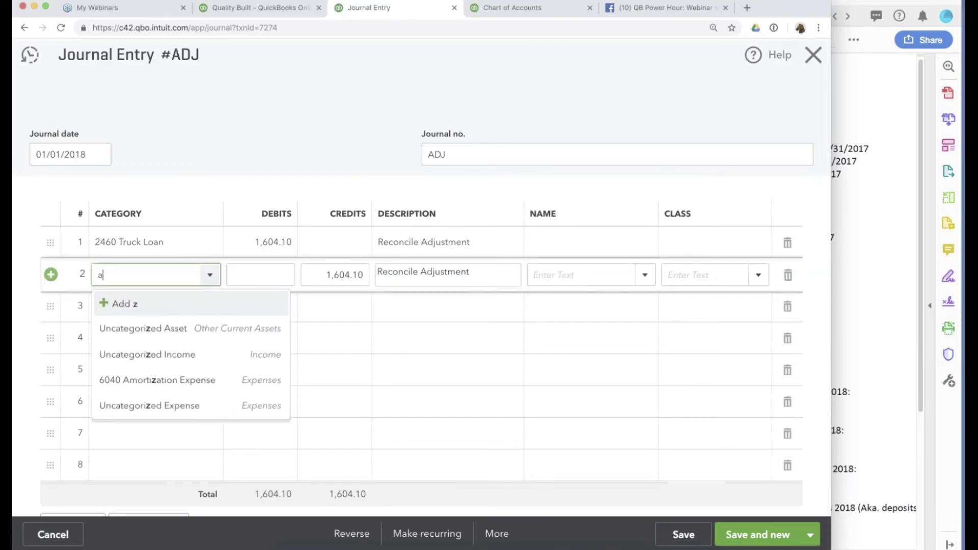
text(ccu)
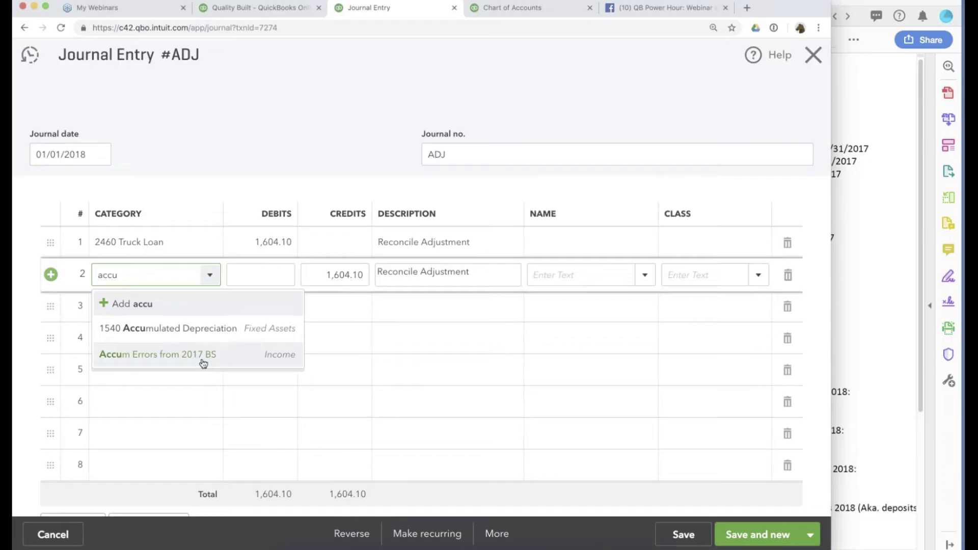
click(204, 355)
key(ctrl+alt+d)
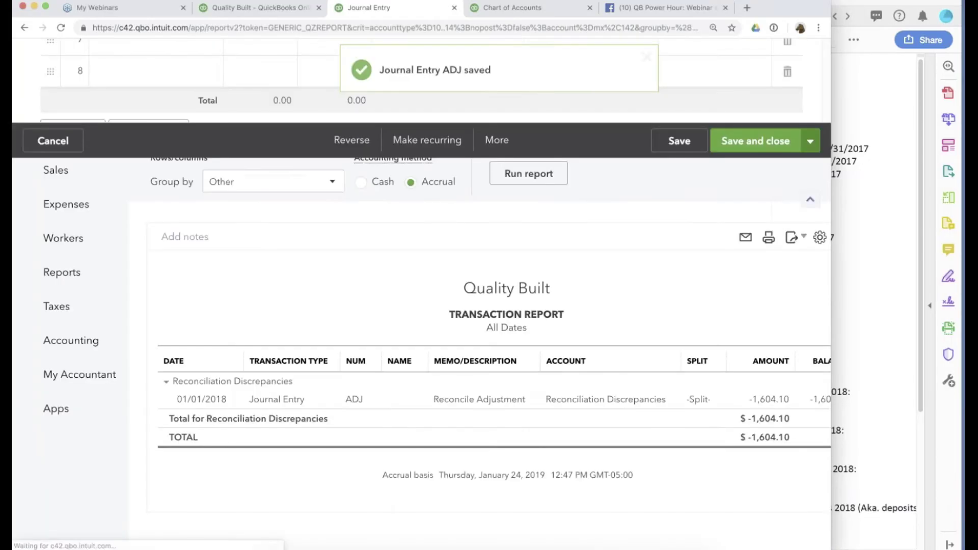
click(848, 310)
scroll(847, 313, down, 3)
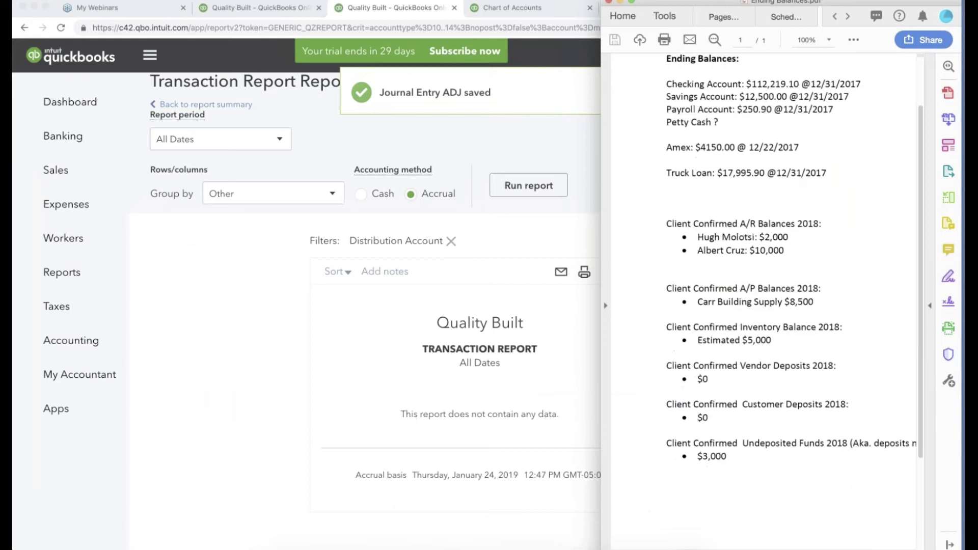
Run the Balance Sheet for Last Year with a Previous period comparison.
click(263, 8)
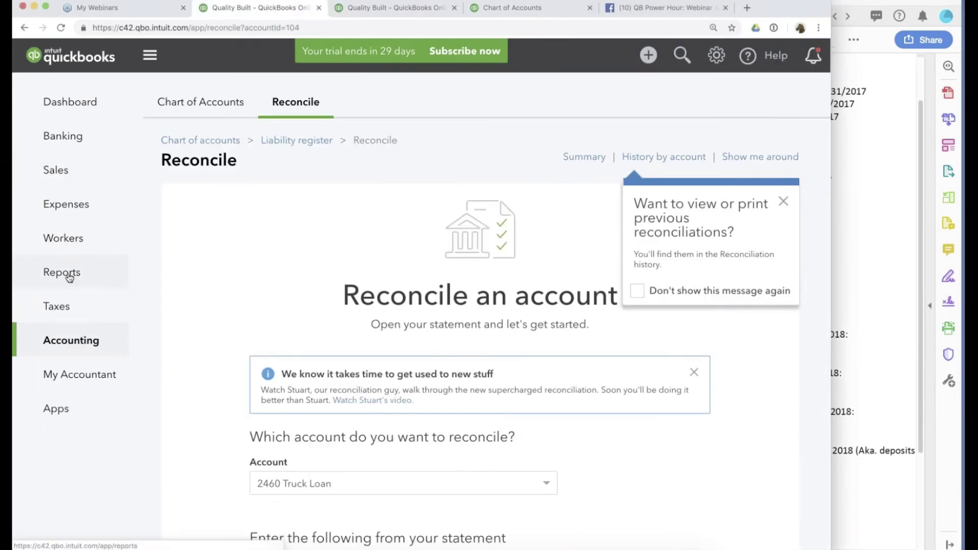
click(69, 276)
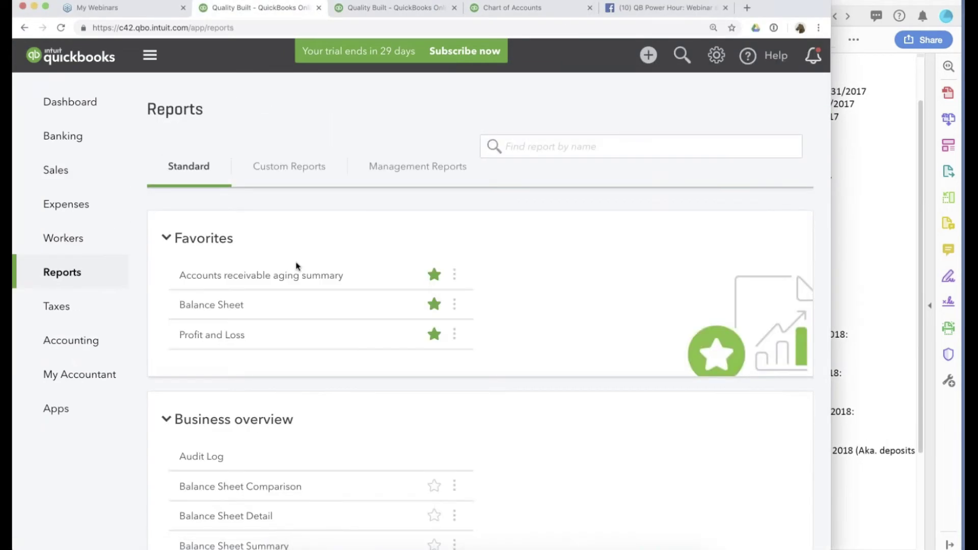
click(209, 344)
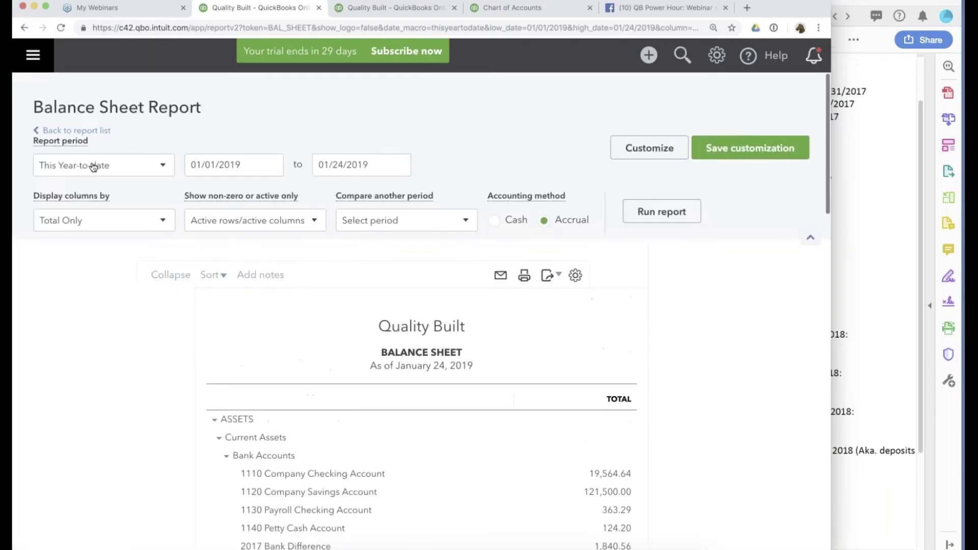
click(95, 165)
scroll(92, 301, down, 5)
scroll(86, 317, down, 2)
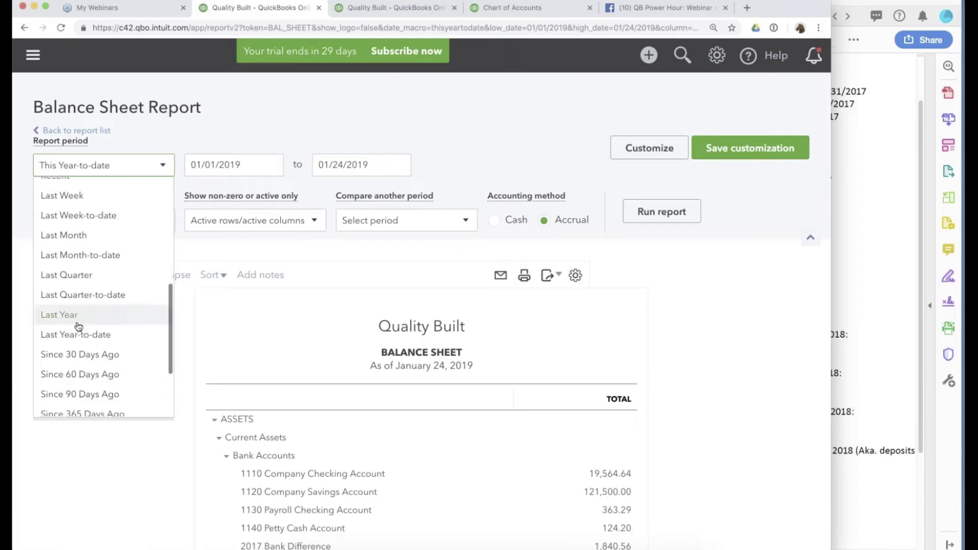
click(79, 323)
click(397, 221)
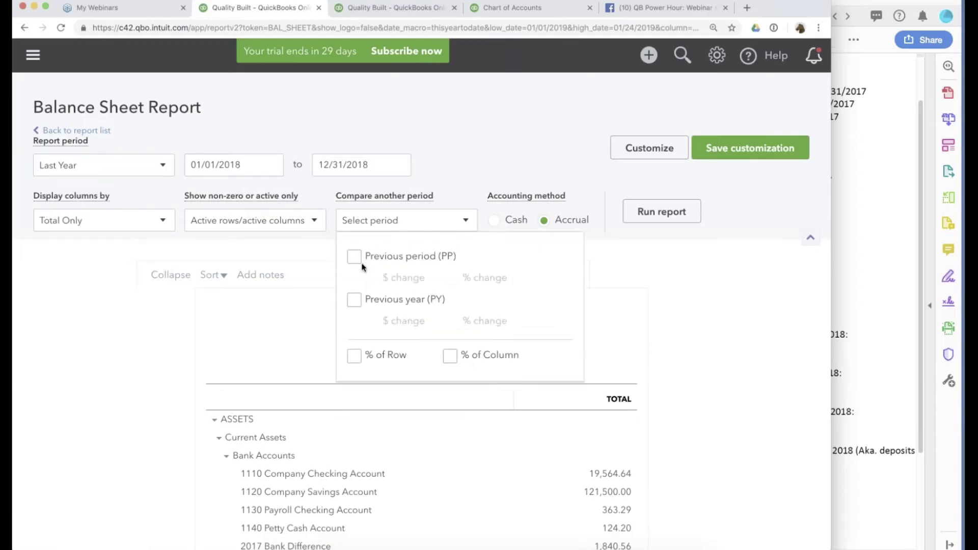
click(354, 257)
click(661, 211)
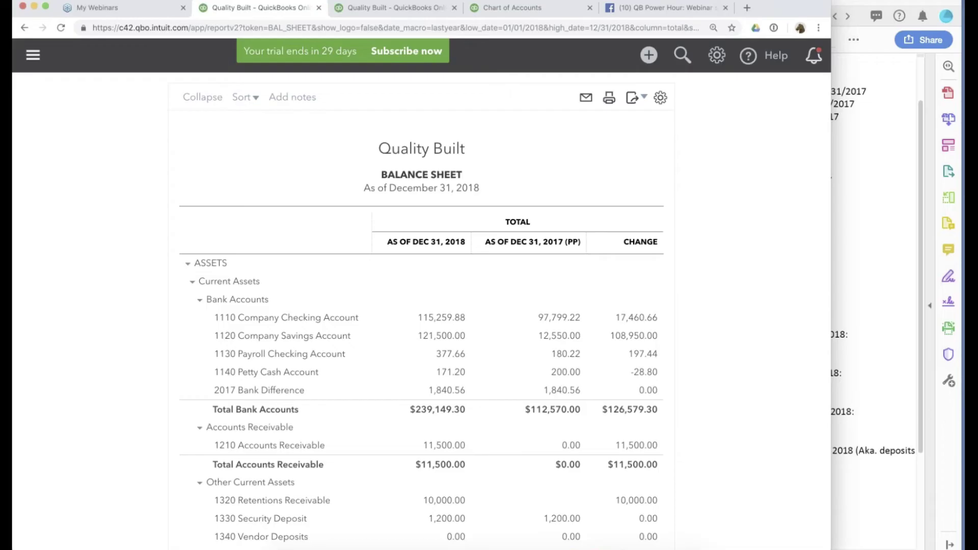
scroll(606, 306, down, 1)
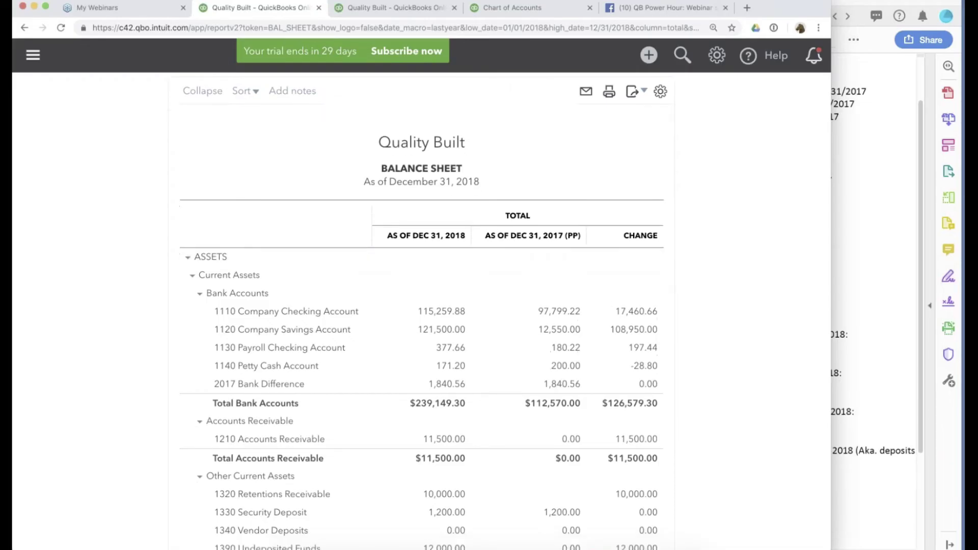
scroll(422, 311, down, 4)
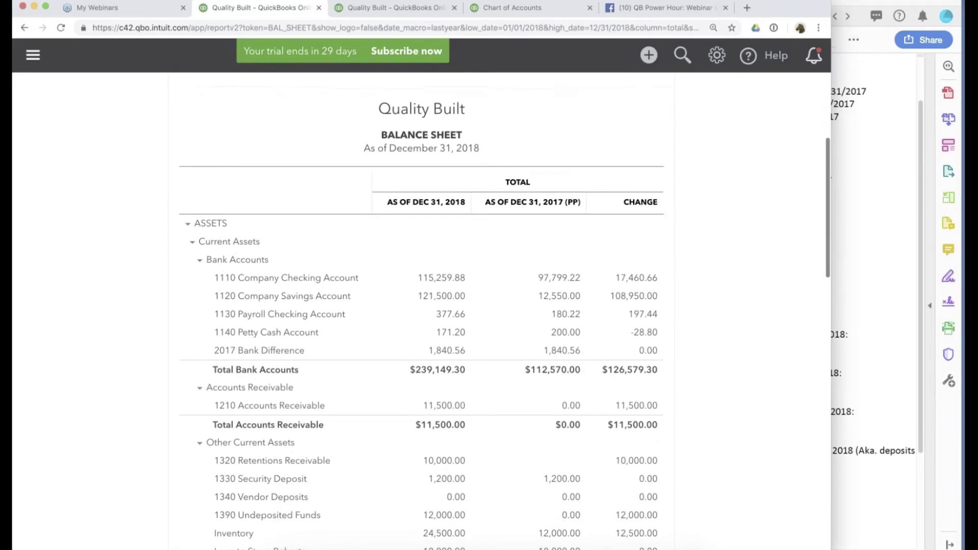
scroll(422, 311, down, 3)
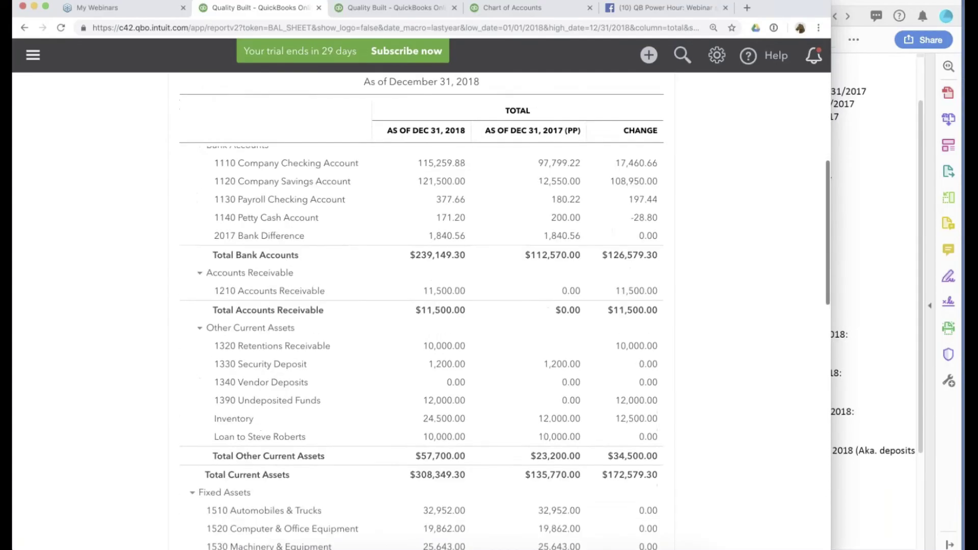
scroll(422, 311, up, 4)
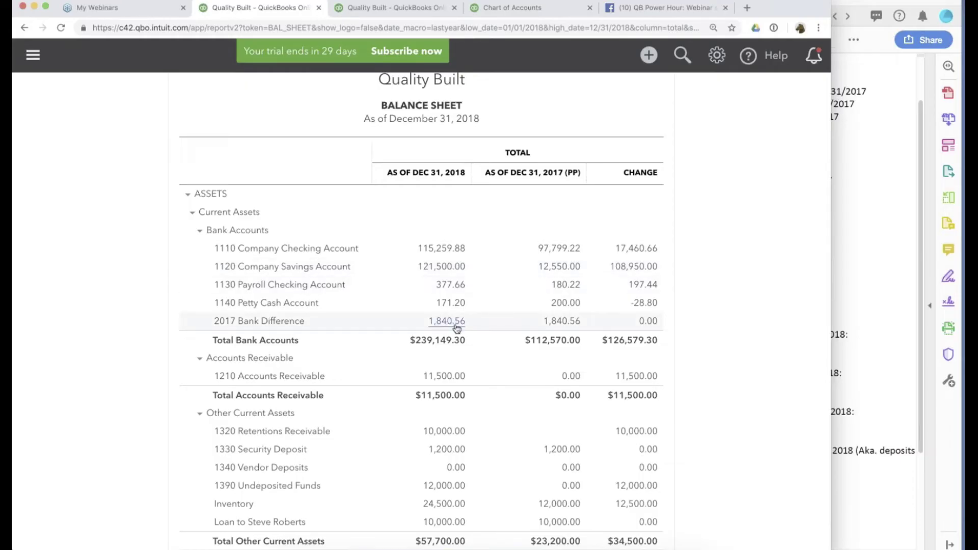
scroll(457, 328, down, 2)
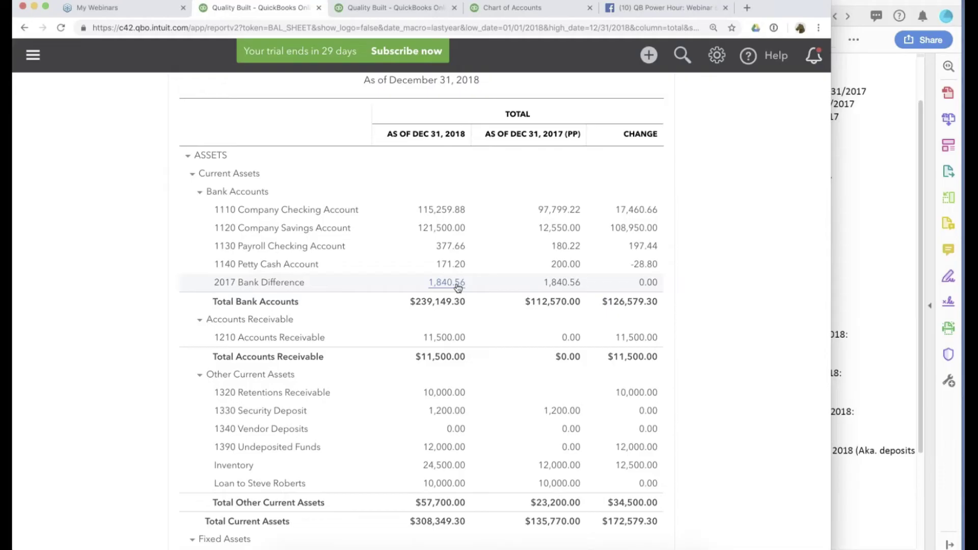
scroll(458, 287, down, 5)
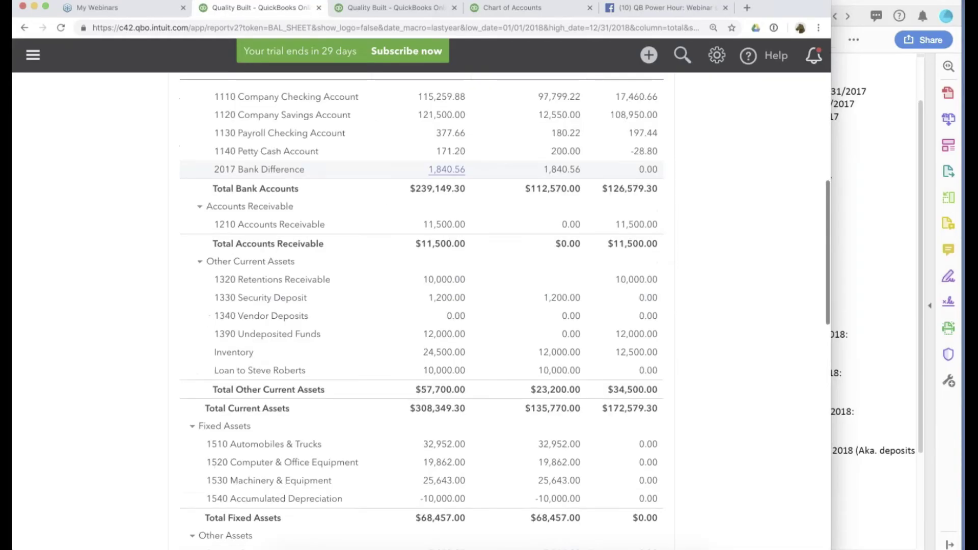
scroll(458, 270, up, 3)
scroll(457, 281, up, 3)
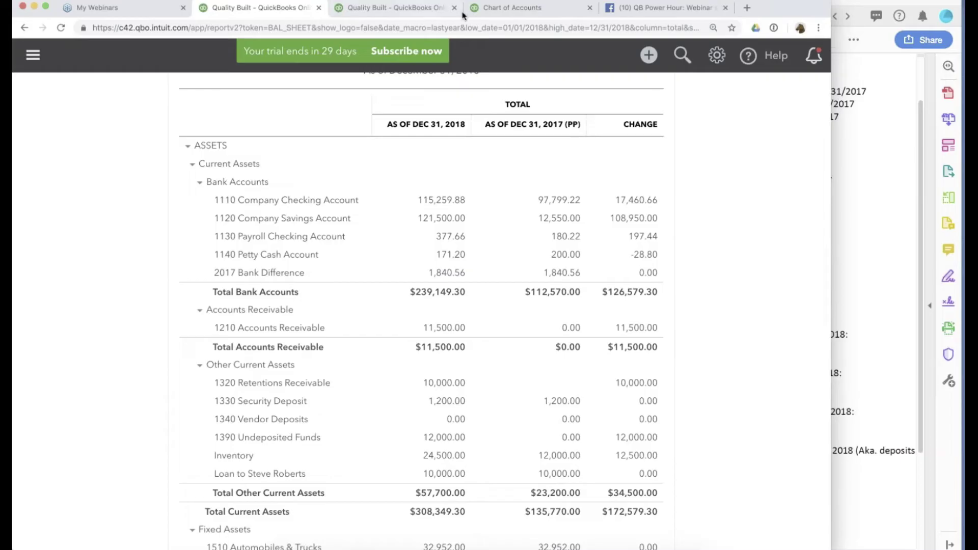
Drill from 2017 Bank Difference into Journal Entry #1 and create its reversing entry 1R.
click(433, 14)
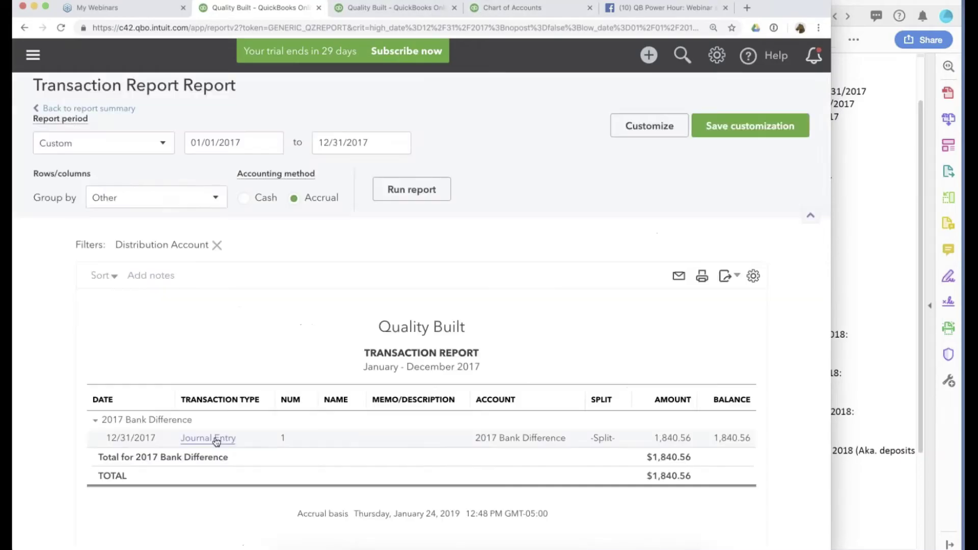
click(216, 439)
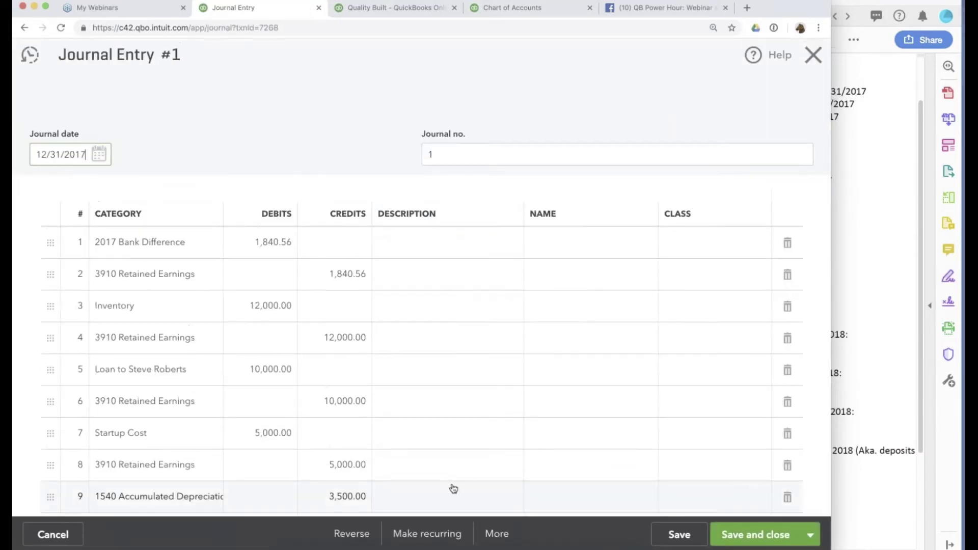
click(351, 534)
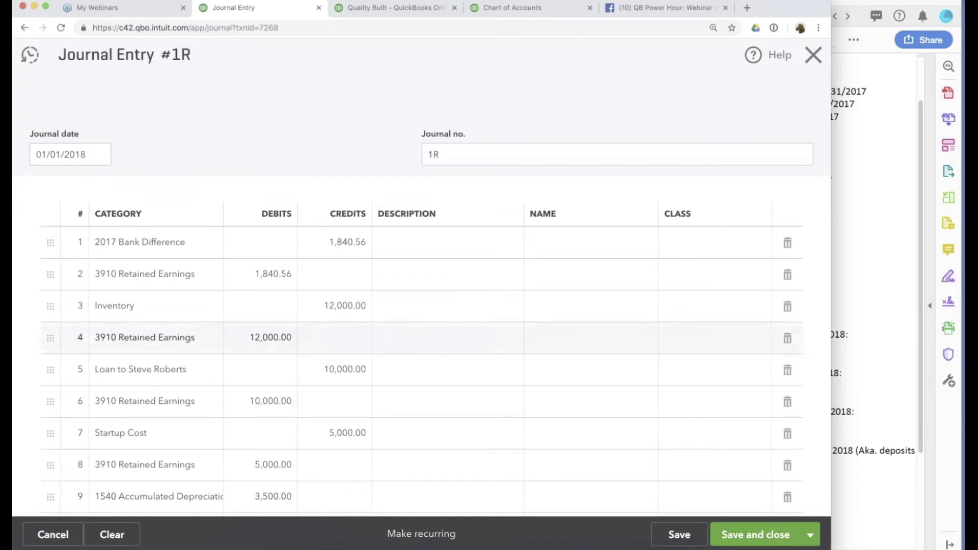
Delete the Inventory line and the other unwanted lines from the reversal.
click(787, 307)
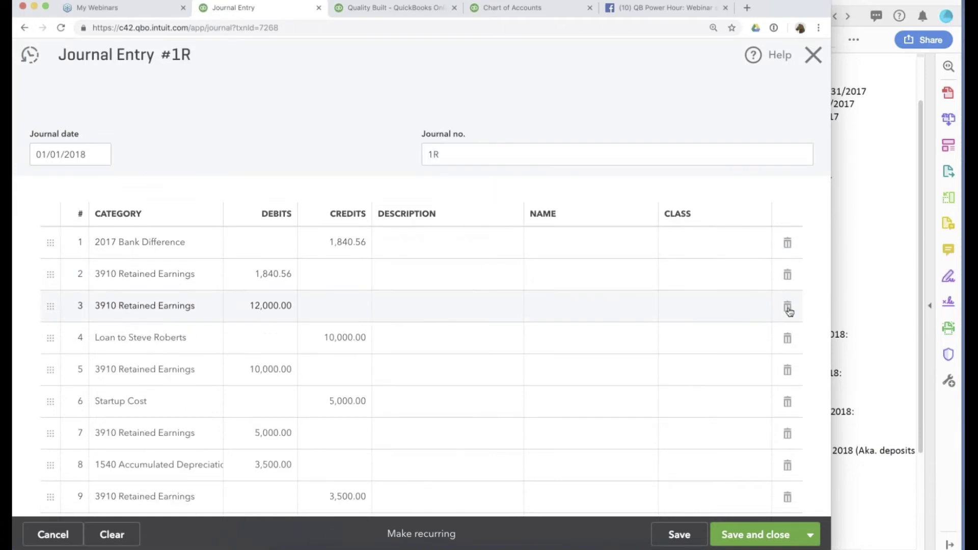
click(788, 307)
click(788, 306)
click(787, 306)
click(787, 307)
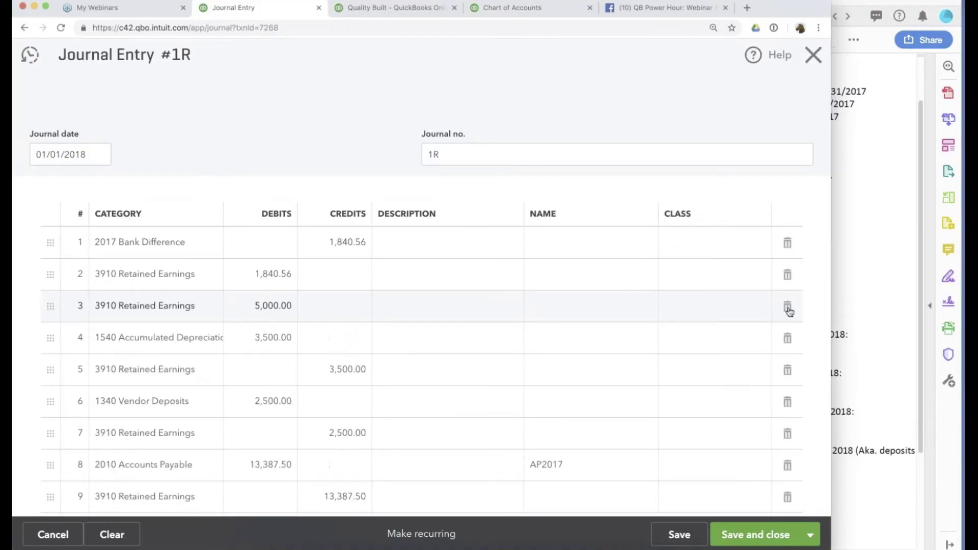
click(788, 306)
click(787, 307)
click(787, 307)
double_click(787, 307)
double_click(788, 307)
double_click(788, 306)
double_click(787, 306)
double_click(787, 307)
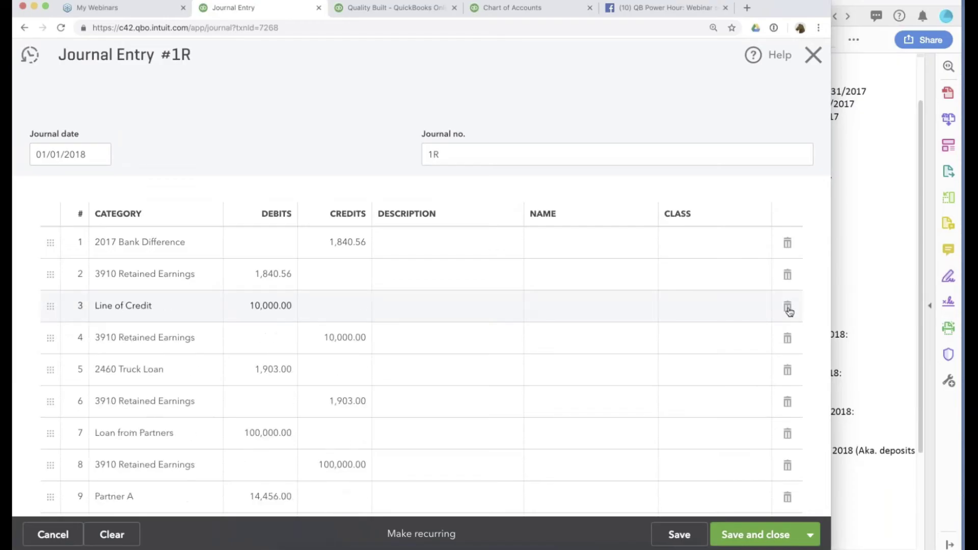
double_click(788, 307)
double_click(787, 307)
double_click(788, 307)
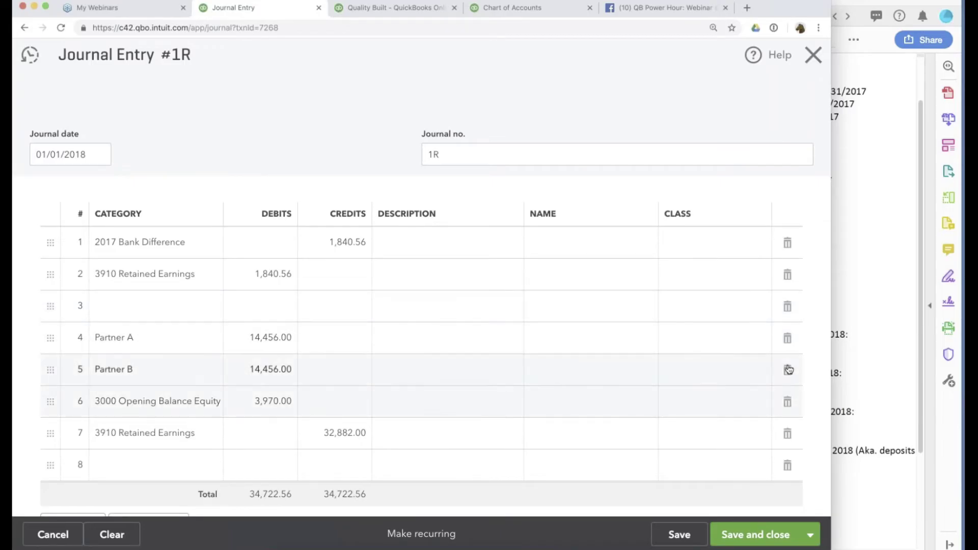
Remove the Partner A, Partner B, 3000 Opening Balance Equity and 32,882.00 Retained Earnings lines.
click(788, 338)
click(788, 370)
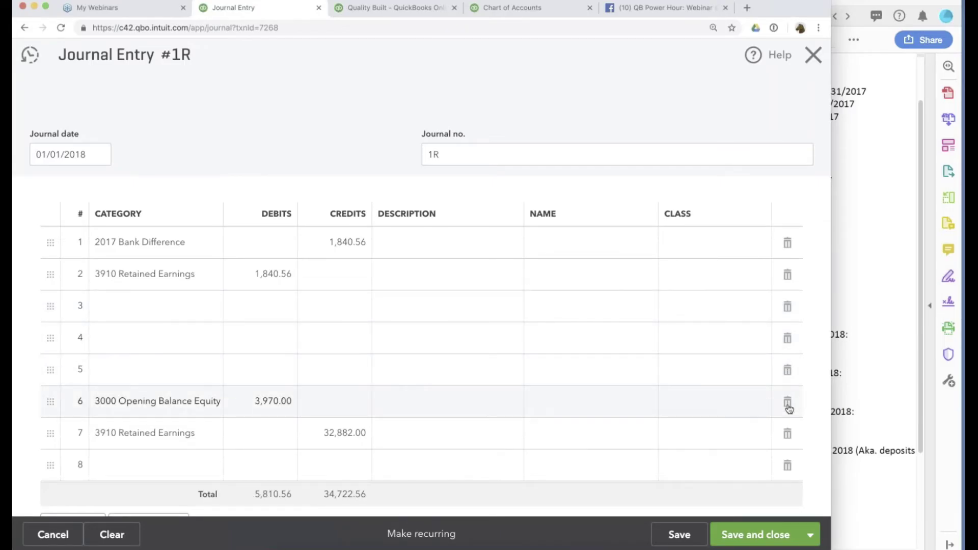
click(787, 402)
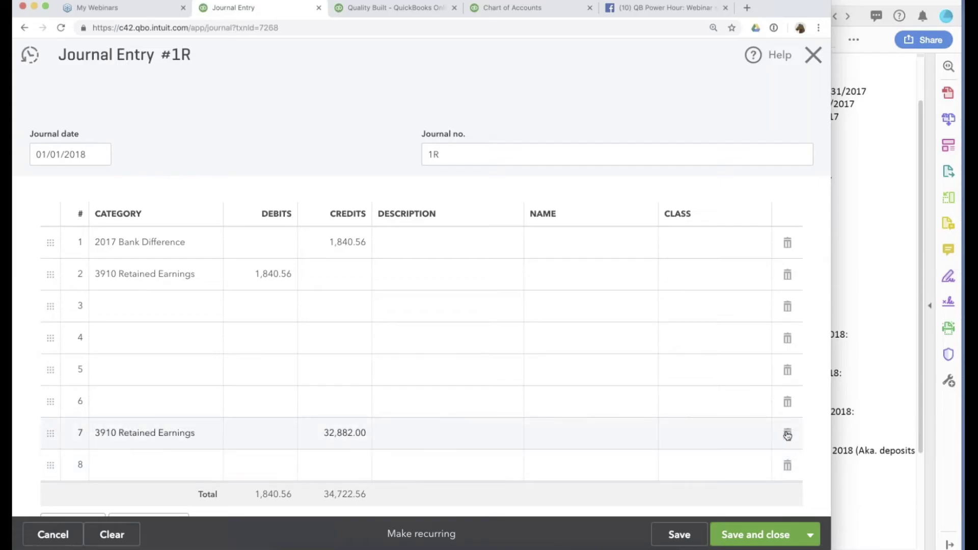
click(787, 434)
click(174, 276)
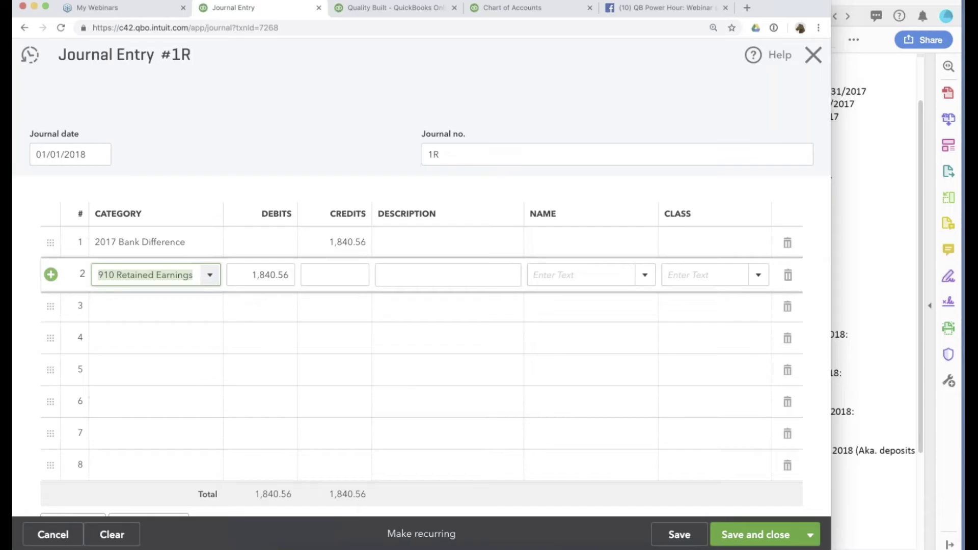
Switch the Retained Earnings line's account to Accum Errors from 2017 BS and save entry 1R.
text(acc)
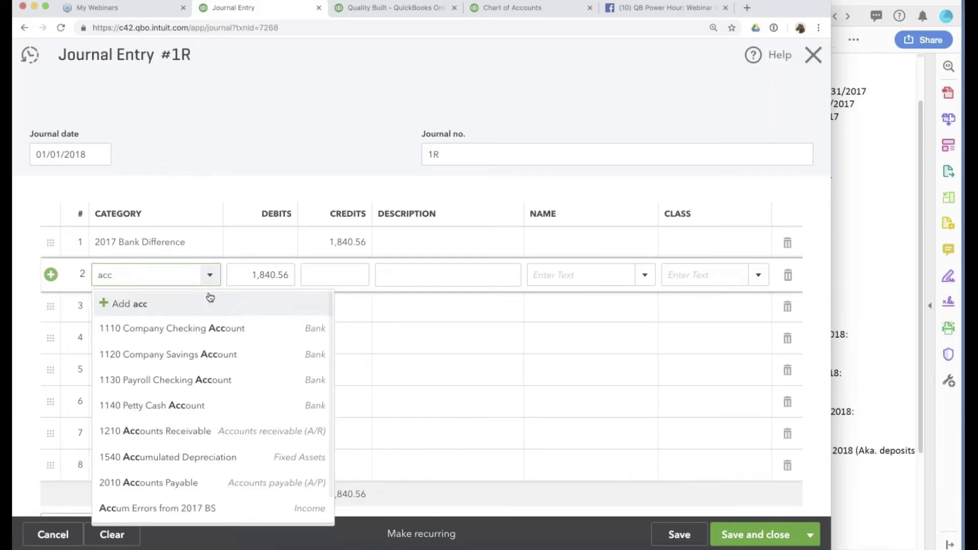
text(um)
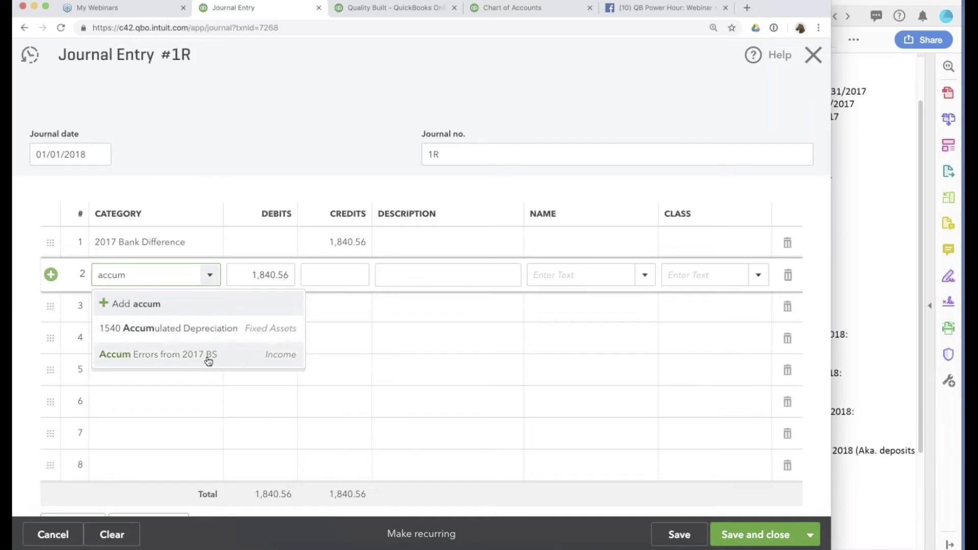
click(208, 357)
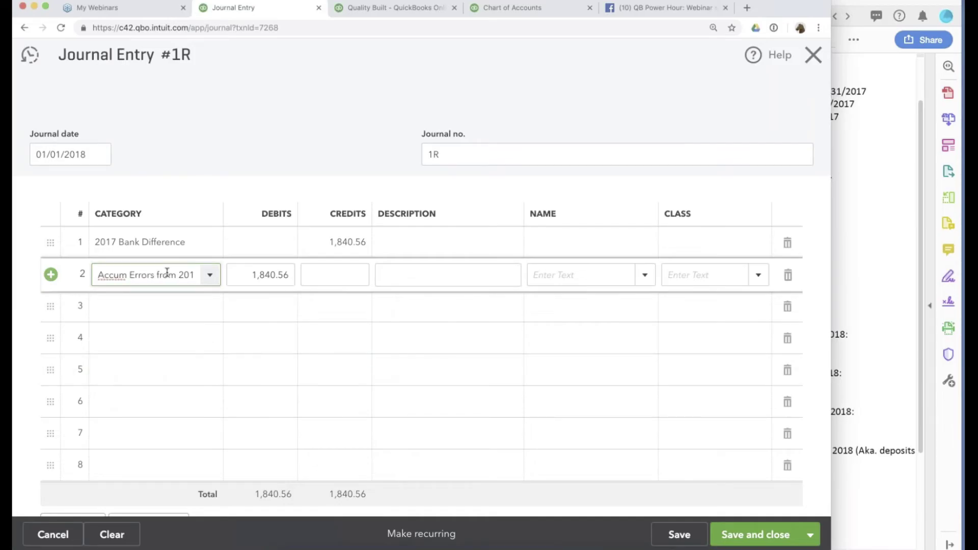
click(747, 536)
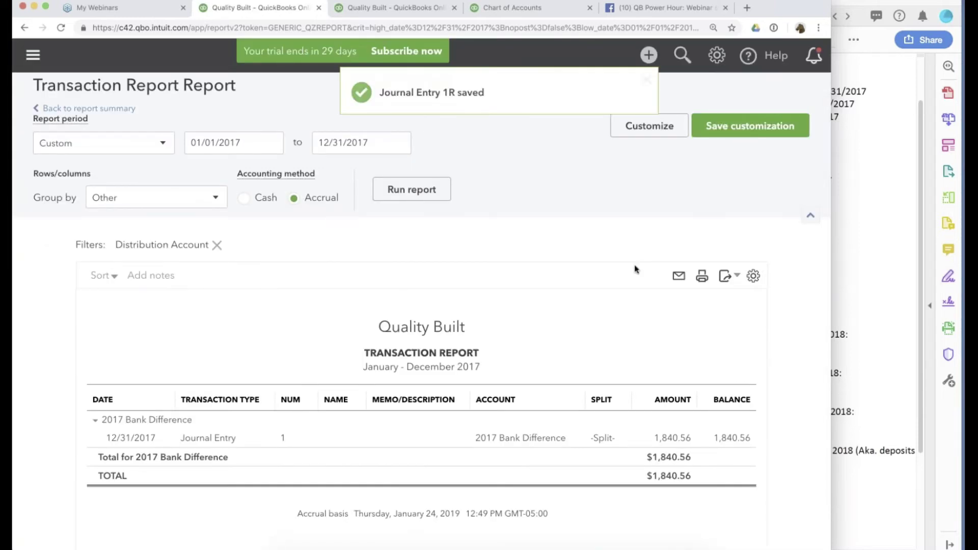
Check the Profit and Loss, then return to the balance sheet showing 2017 Bank Difference at 0.00.
key(ctrl+Tab)
key(super+bracketleft)
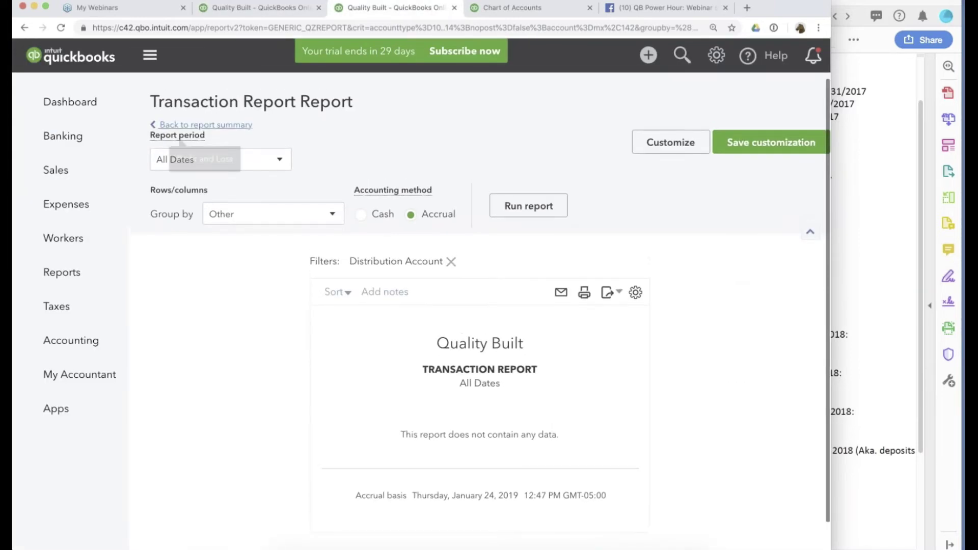
scroll(432, 248, up, 20)
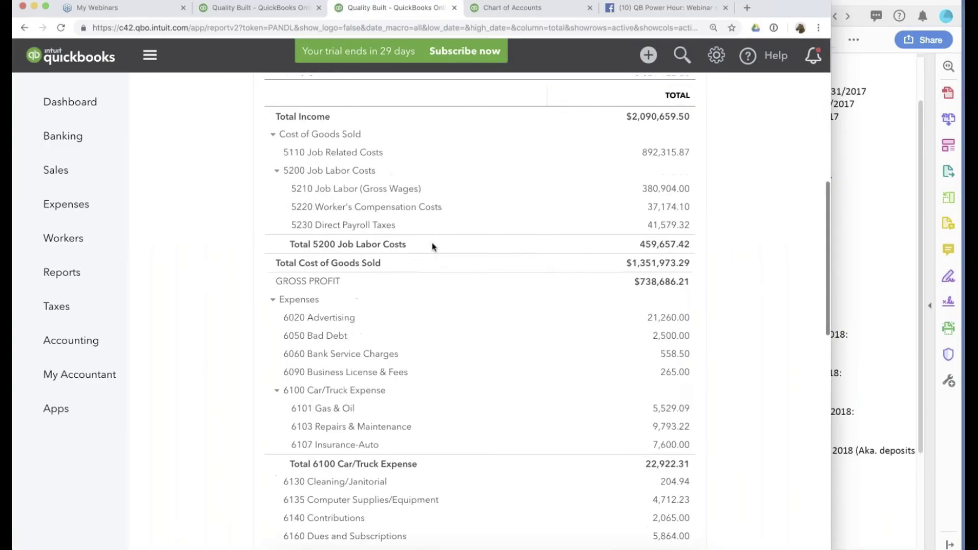
scroll(432, 247, down, 2)
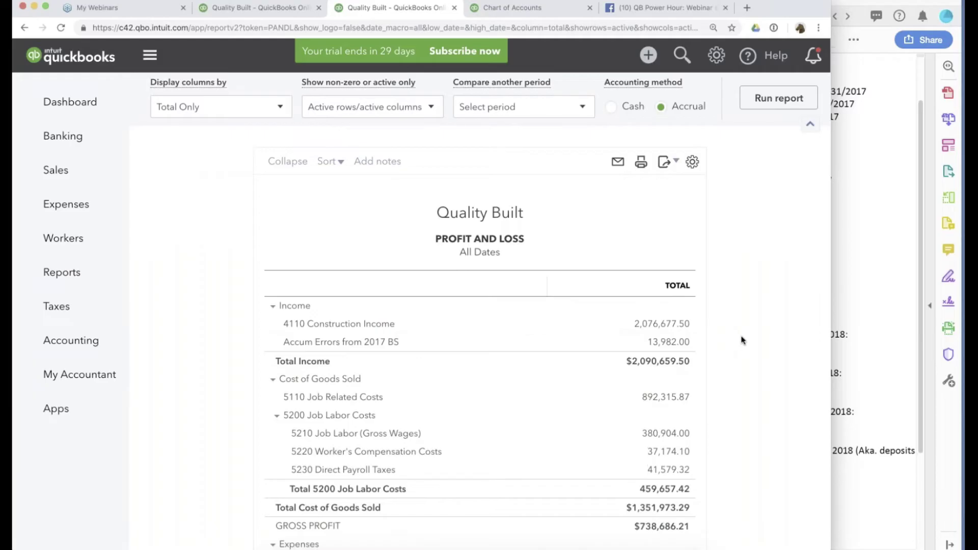
scroll(742, 341, down, 4)
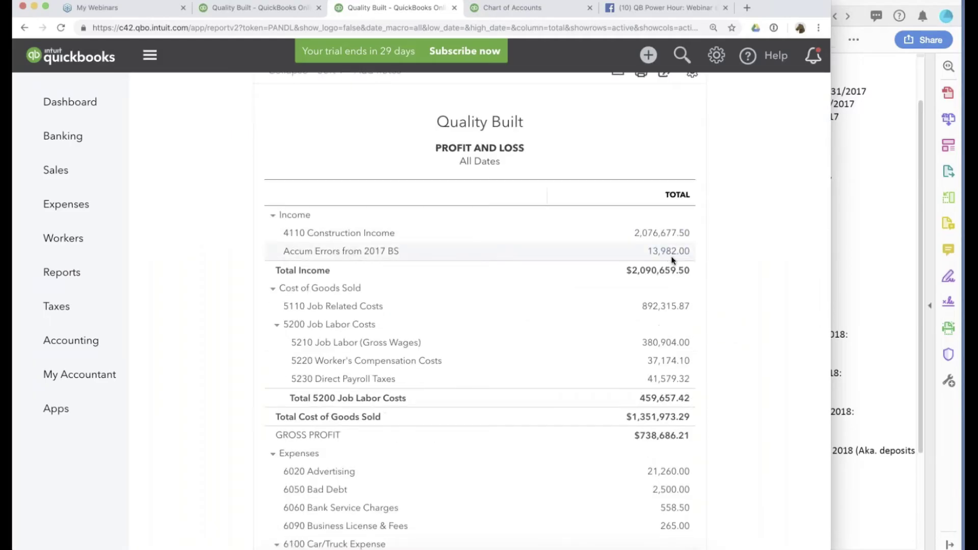
click(259, 8)
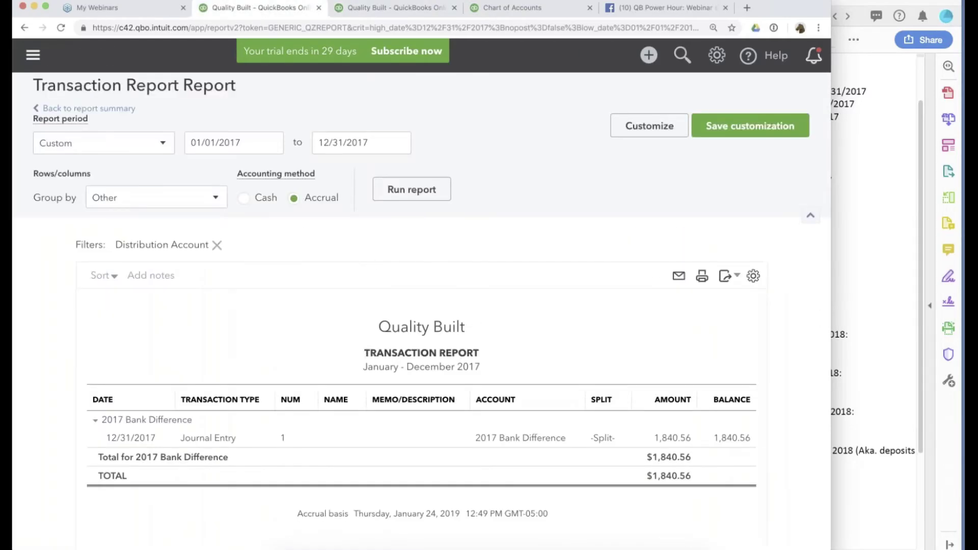
click(125, 109)
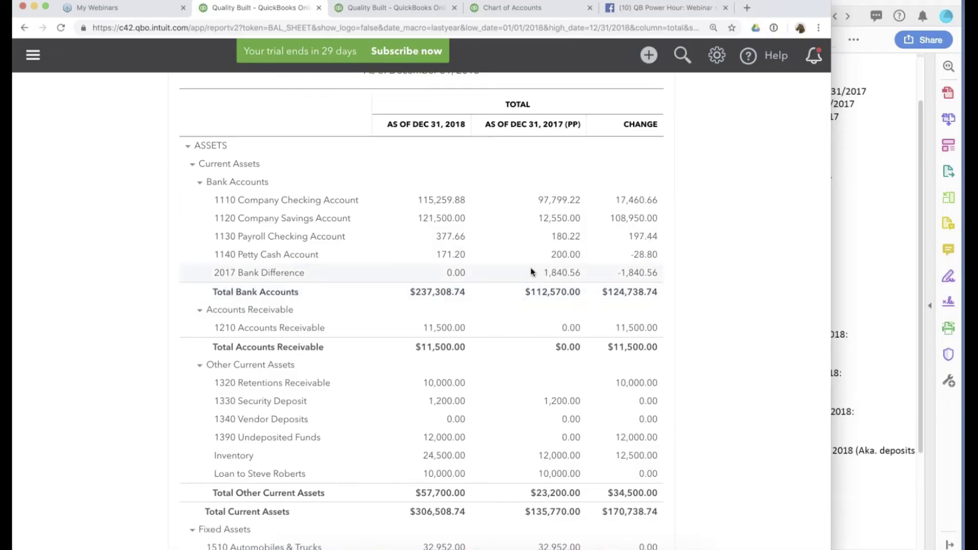
scroll(531, 382, down, 2)
scroll(530, 382, up, 1)
click(873, 285)
scroll(783, 189, down, 5)
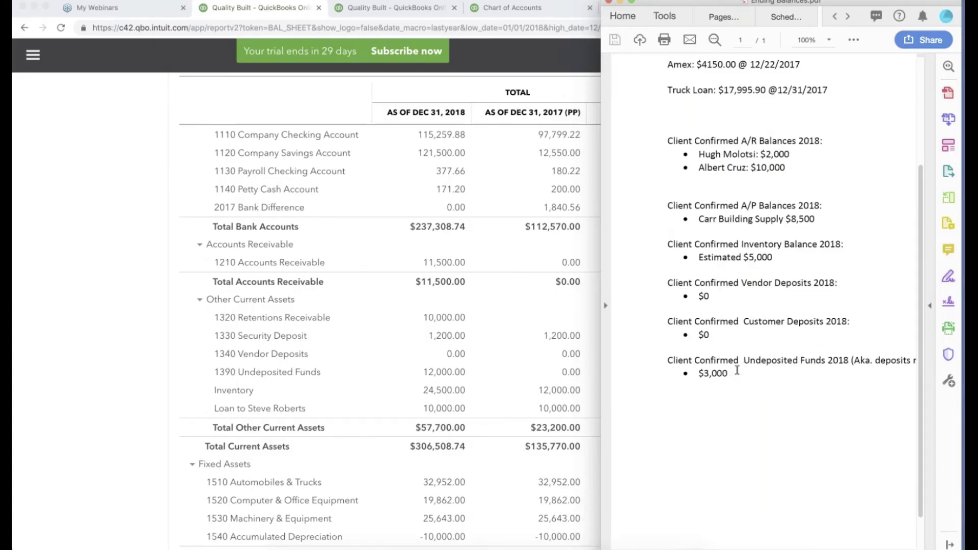
drag(739, 363, 699, 197)
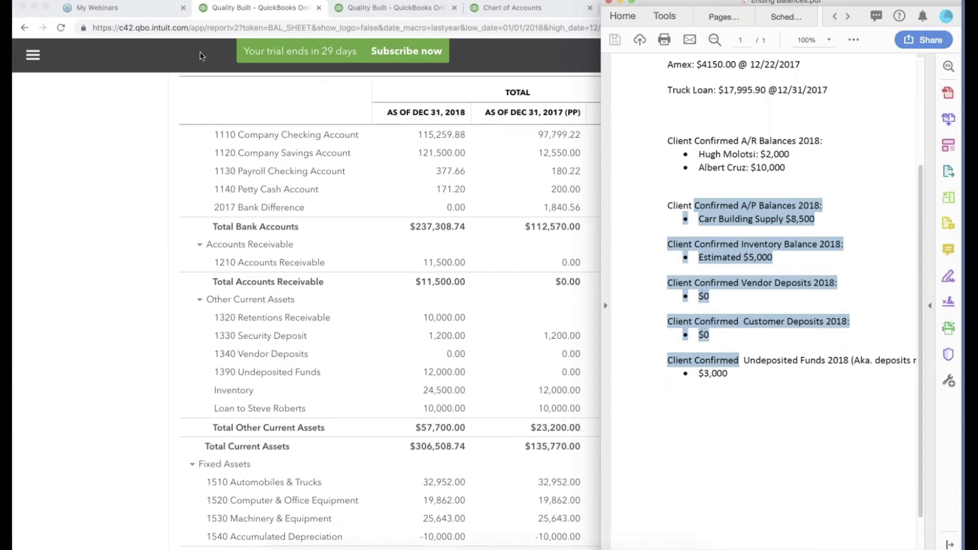
click(143, 238)
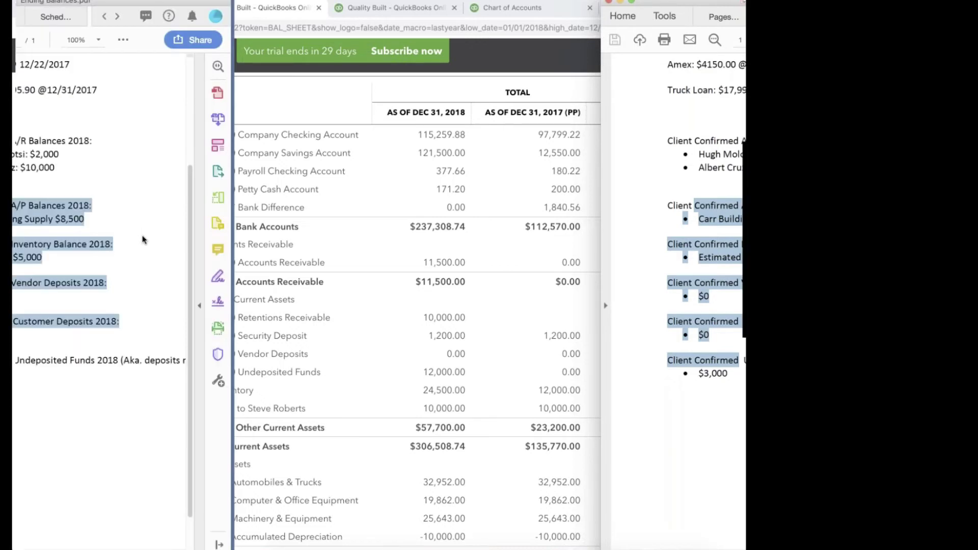
scroll(518, 204, down, 1)
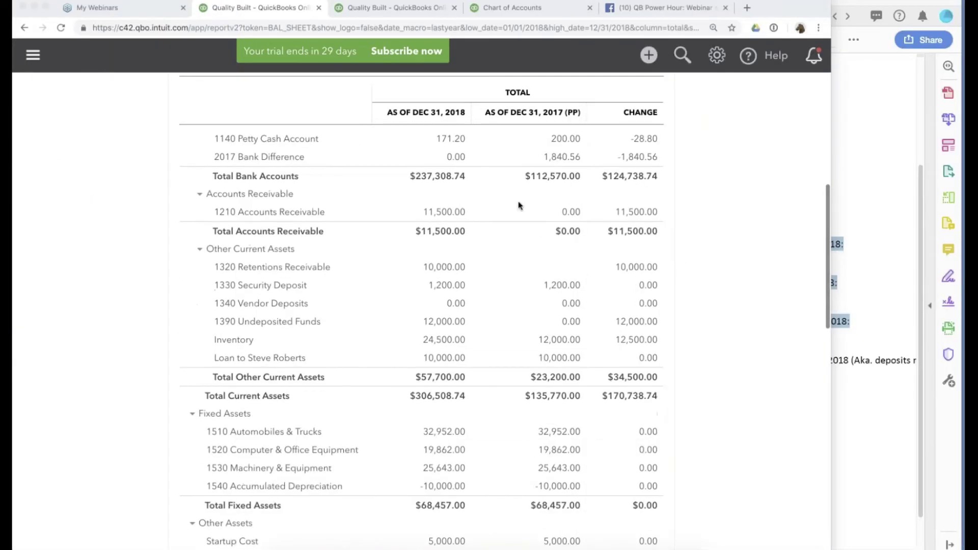
scroll(518, 203, up, 3)
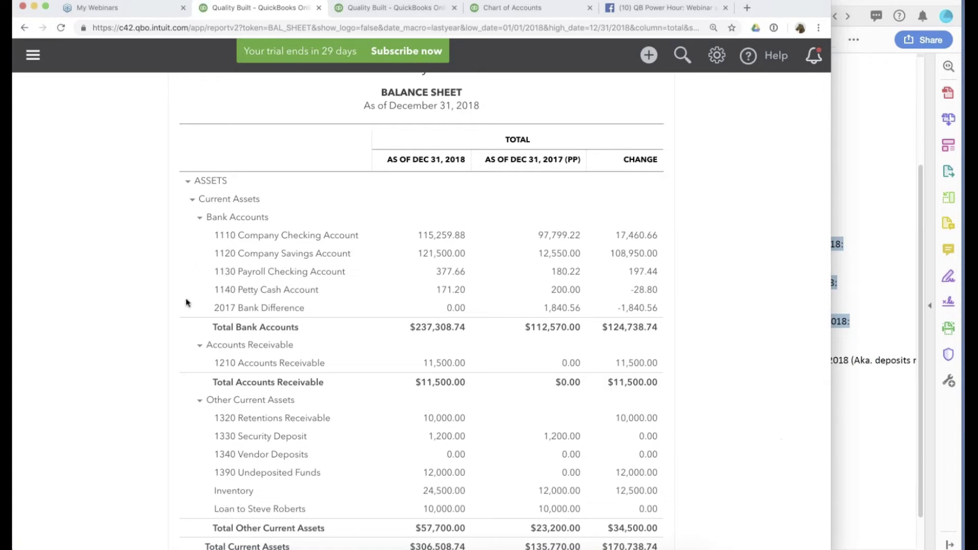
scroll(190, 240, down, 4)
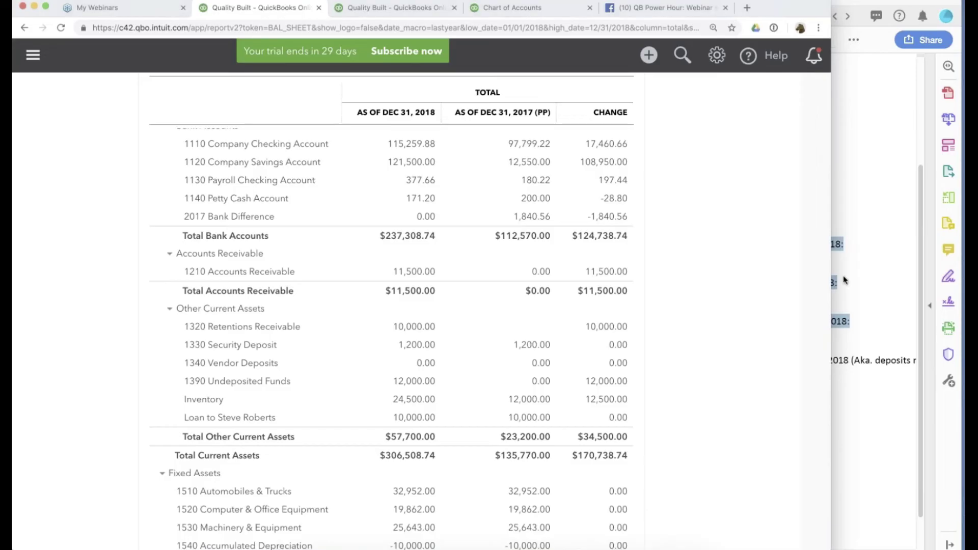
Review the client-confirmed A/R balance amounts in the Ending Balances PDF.
click(863, 487)
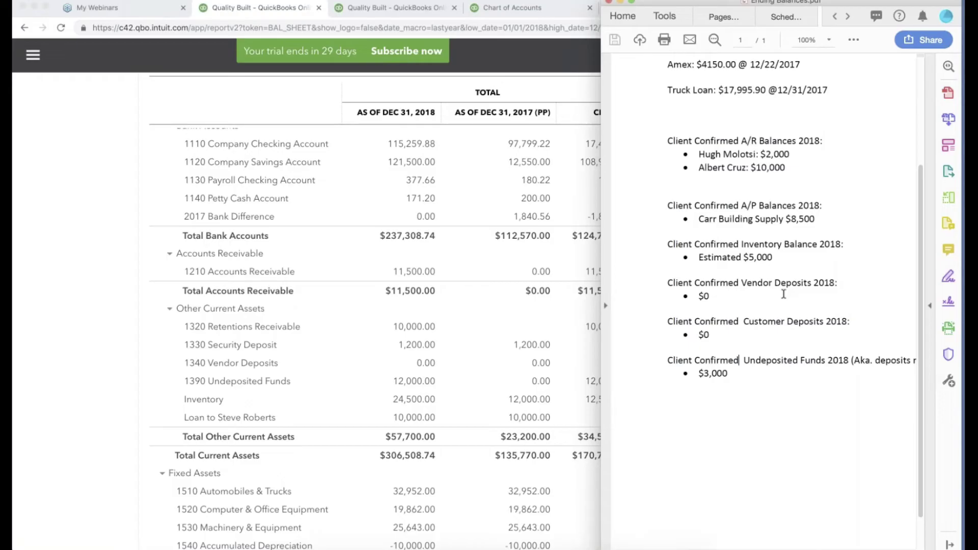
scroll(784, 294, left, 1)
drag(736, 153, 788, 168)
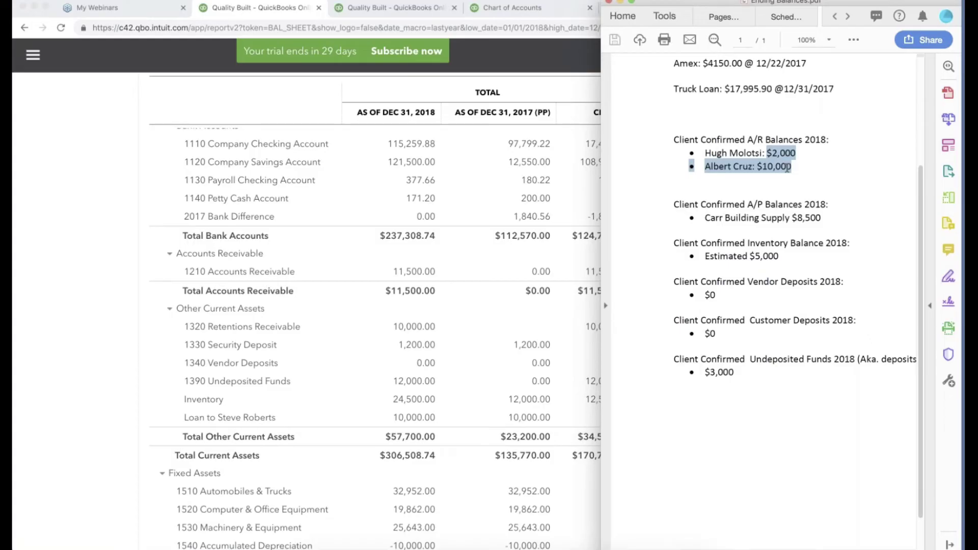
click(820, 168)
Go back to the QuickBooks balance sheet and expand the main navigation.
click(32, 51)
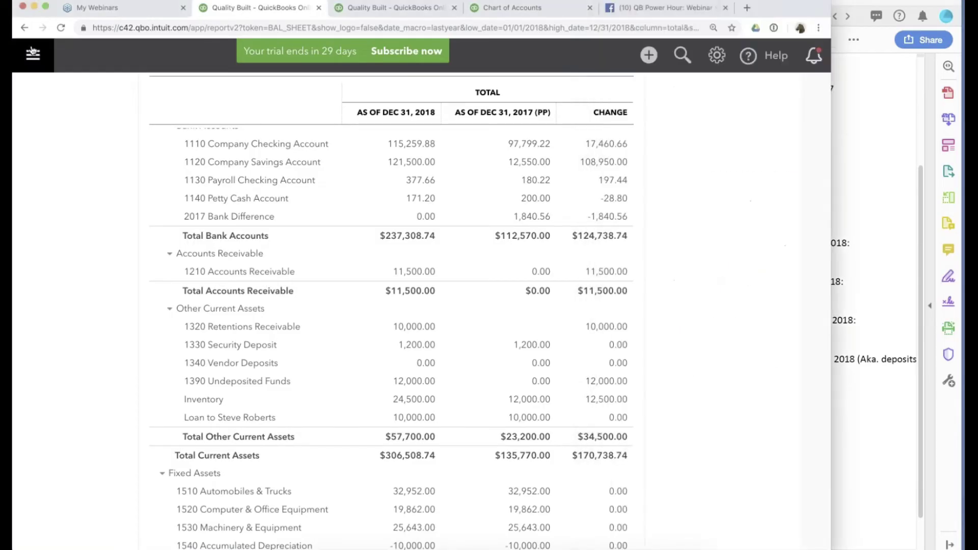
click(32, 50)
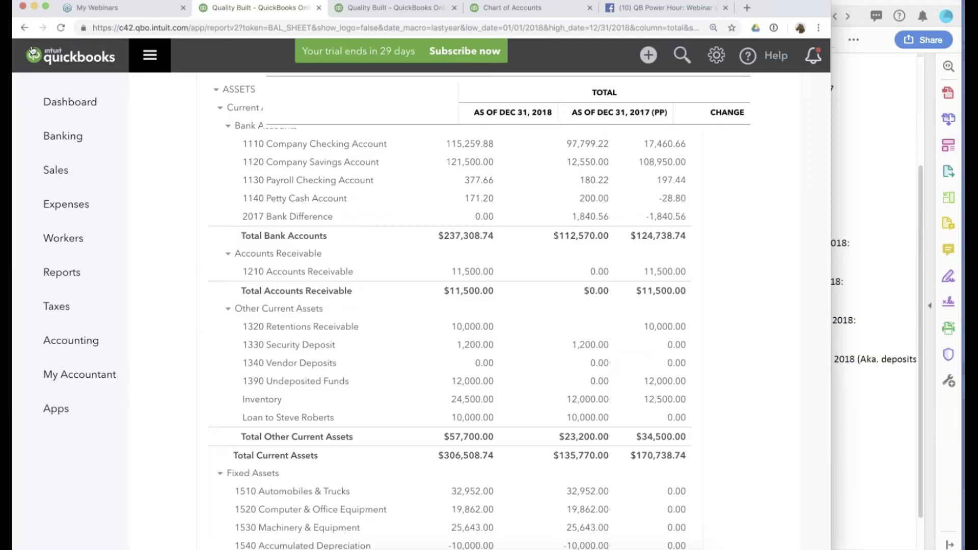
mouse_move(63, 135)
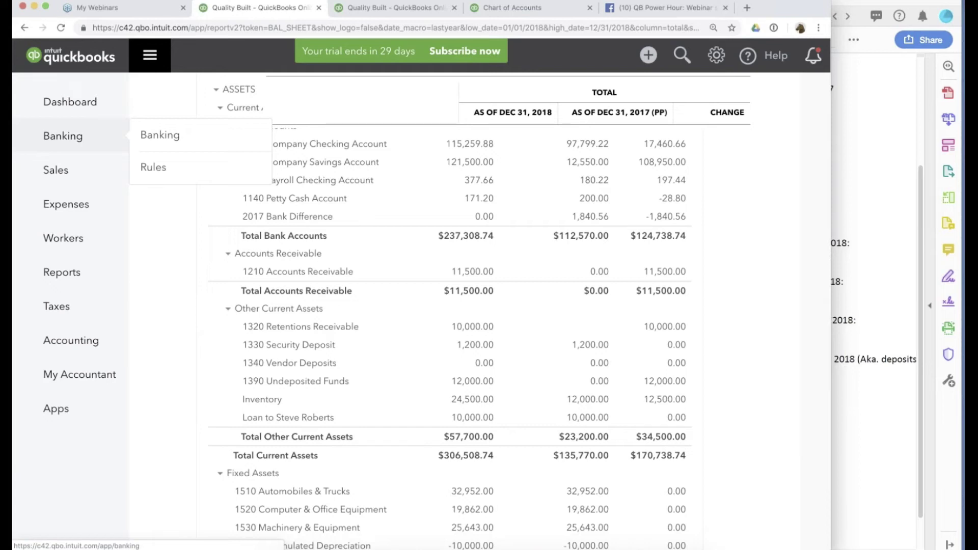
Open the Customer Balance Summary report collapsed to one line per customer.
click(75, 273)
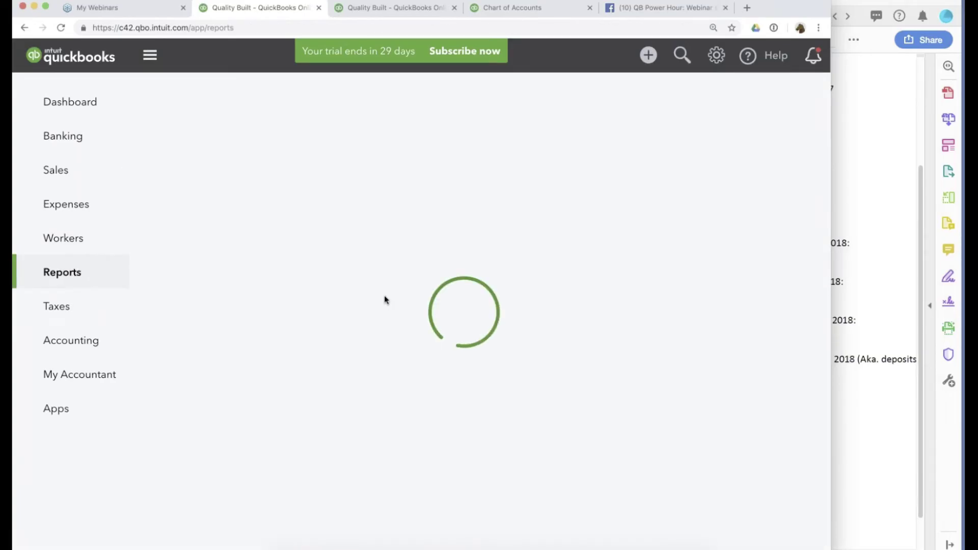
scroll(313, 381, down, 10)
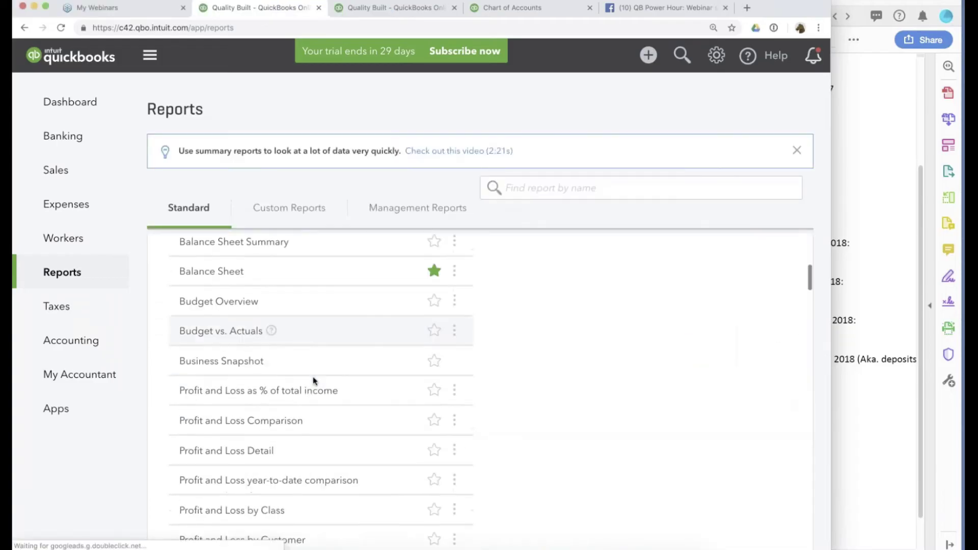
scroll(313, 381, down, 10)
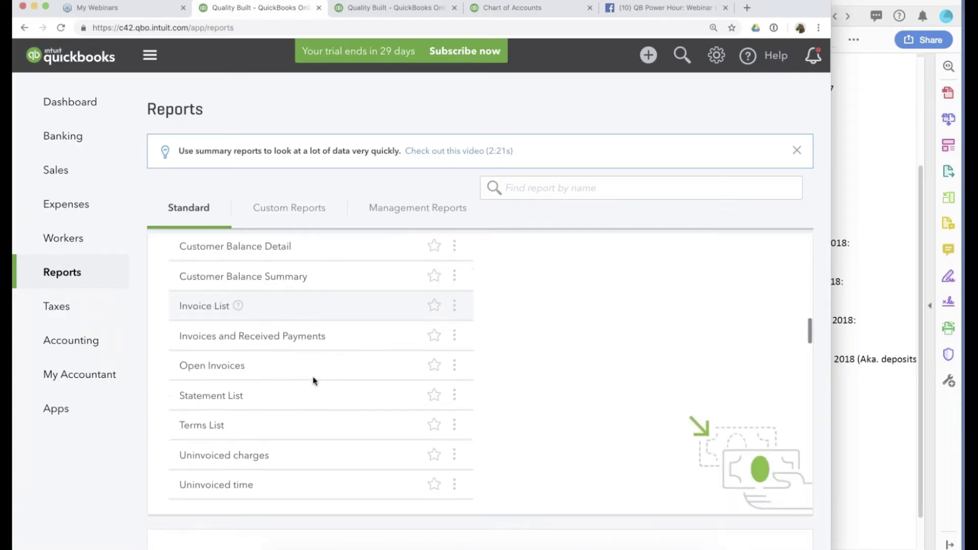
scroll(312, 382, up, 3)
click(248, 390)
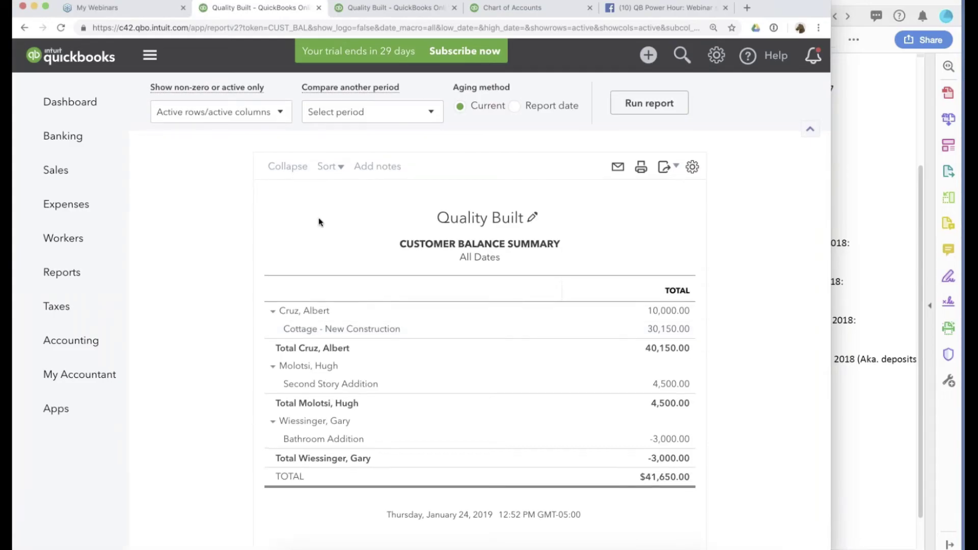
scroll(553, 157, up, 3)
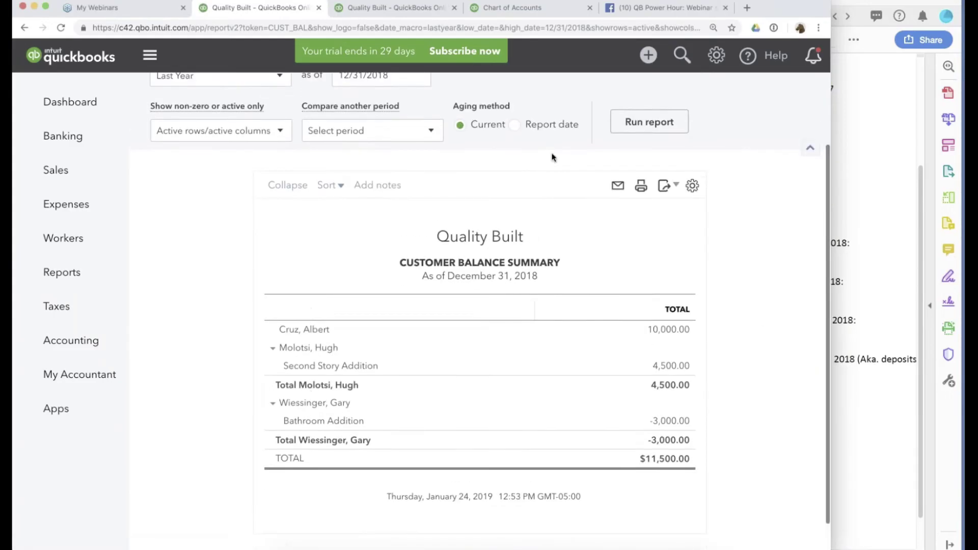
click(285, 278)
Compare the report against the PDF's confirmed $2,000 and $10,000 customer balances.
click(866, 265)
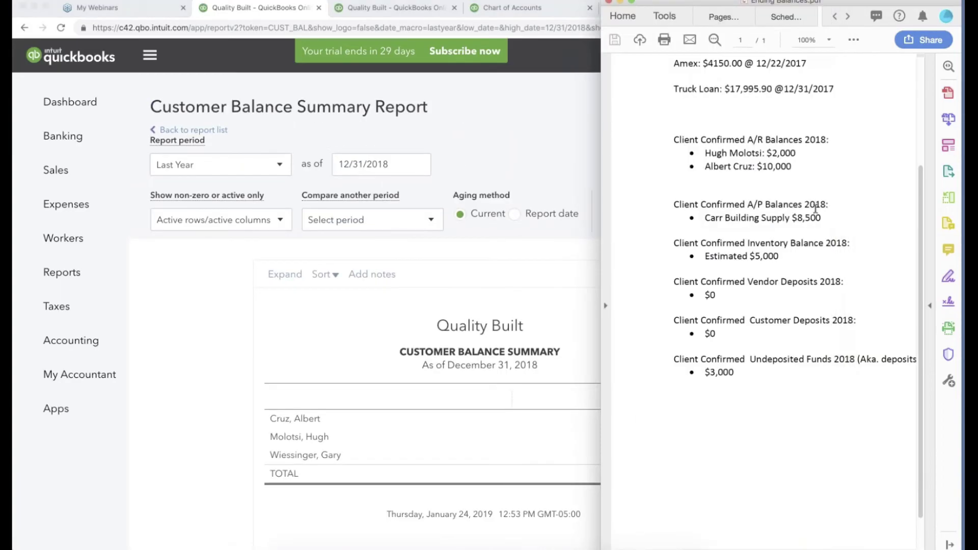
drag(728, 153, 795, 153)
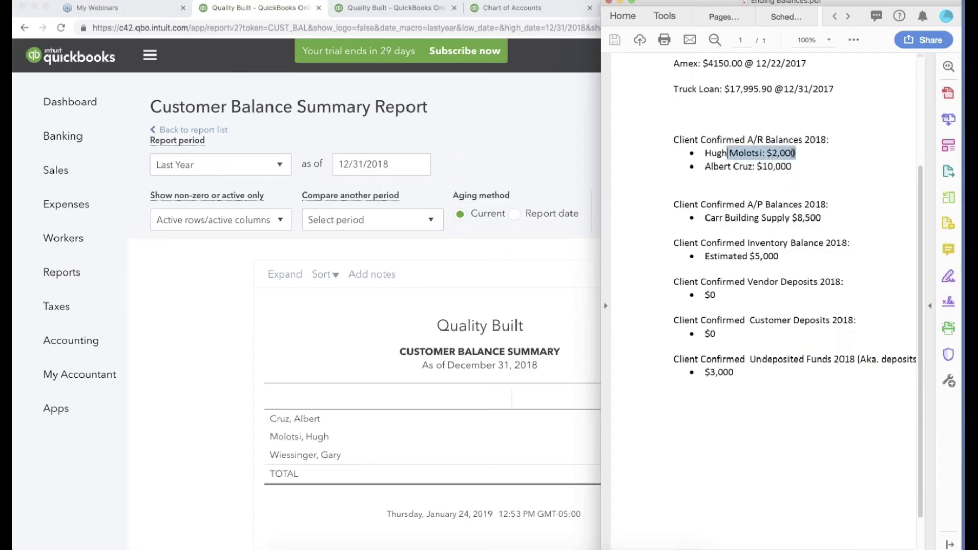
drag(734, 166, 792, 167)
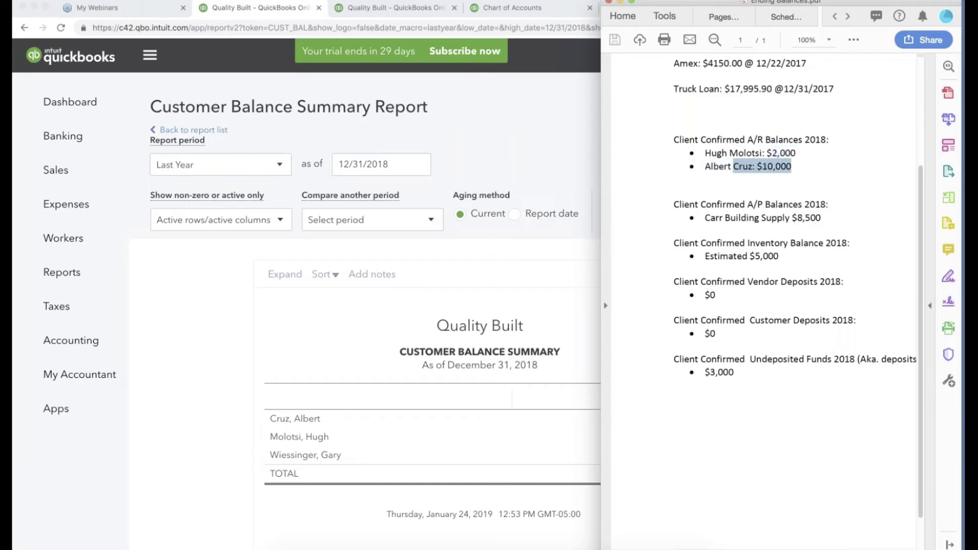
click(201, 403)
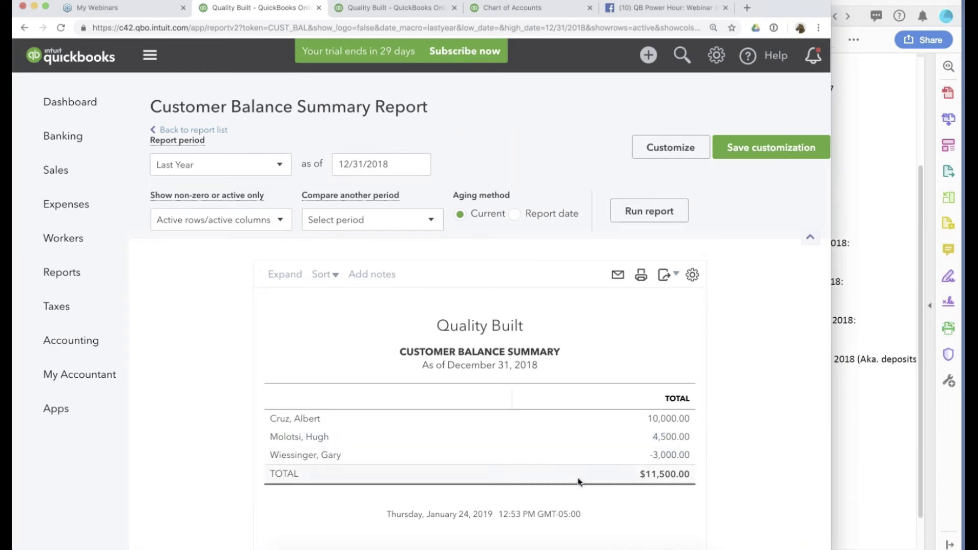
click(876, 359)
drag(768, 153, 795, 168)
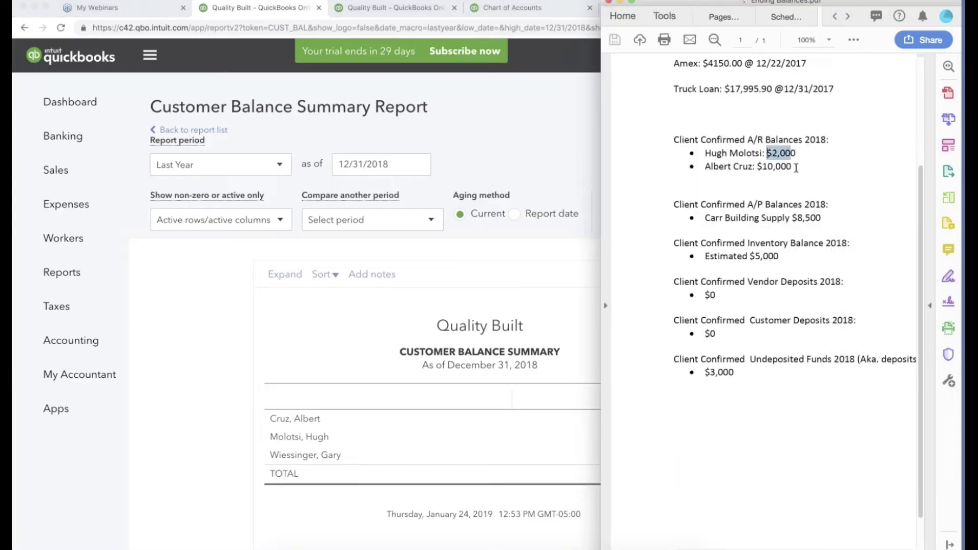
click(185, 315)
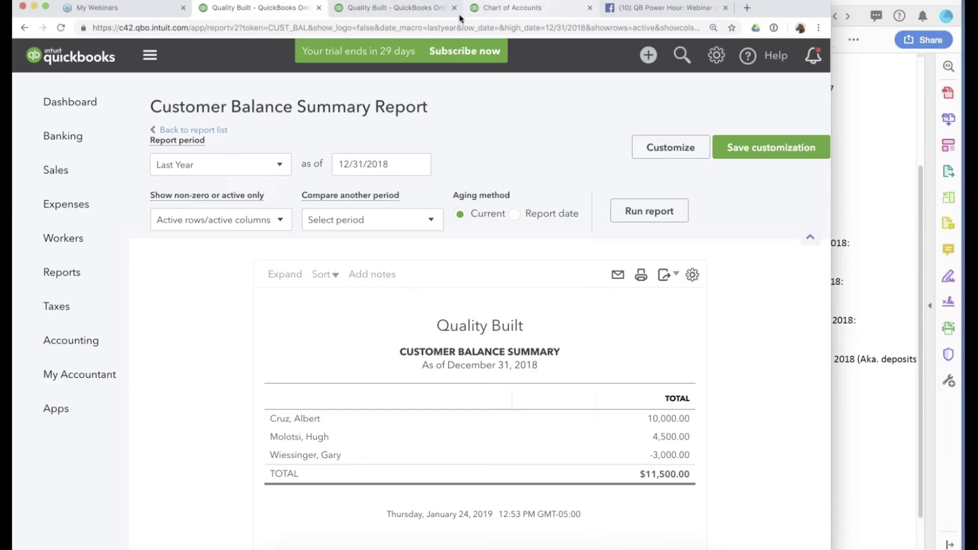
Start a new journal entry dated 12/31/2018.
click(648, 55)
click(579, 199)
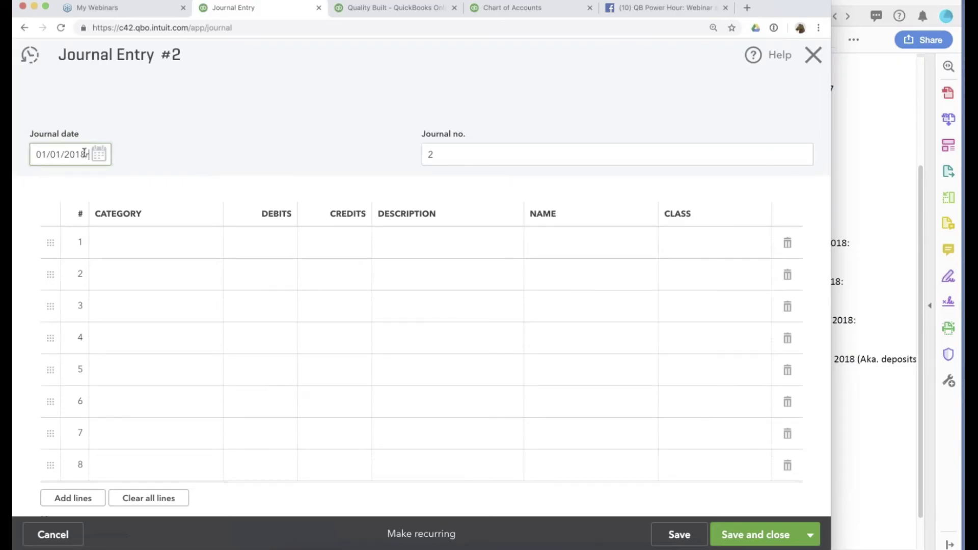
triple_click(84, 154)
text(12/31/2018)
key(Tab)
key(Tab)
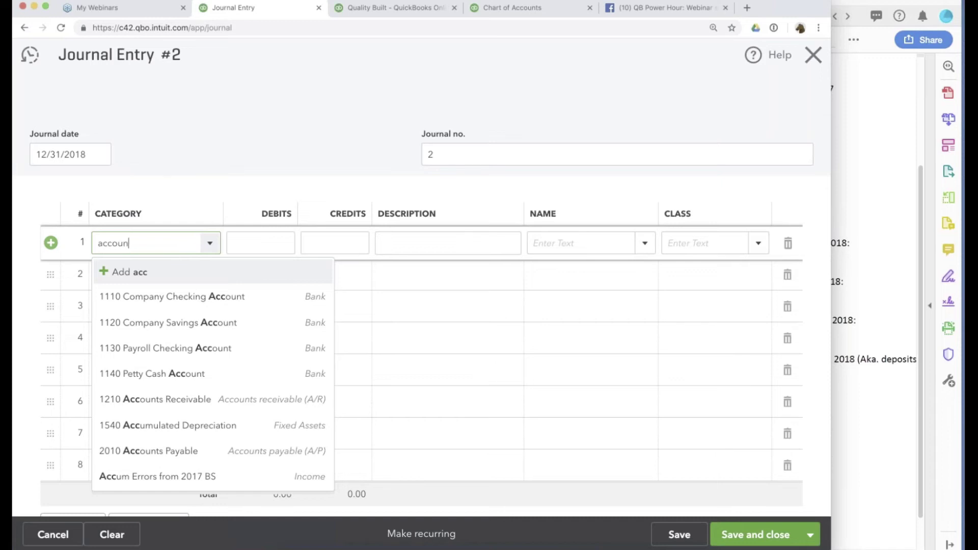
Set line 1's account to 1210 Accounts Receivable and widen the category column.
text(ts re)
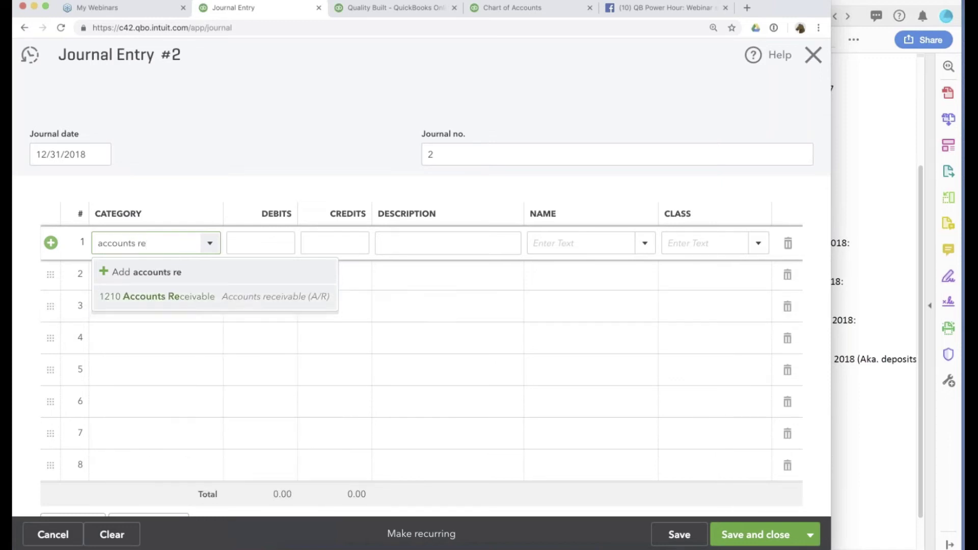
key(Down)
key(Return)
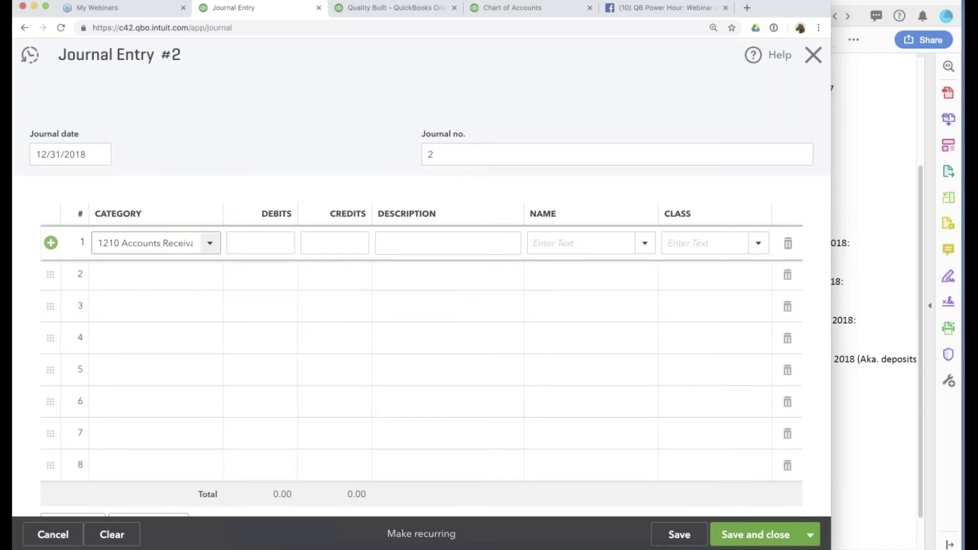
drag(221, 210, 308, 214)
click(419, 240)
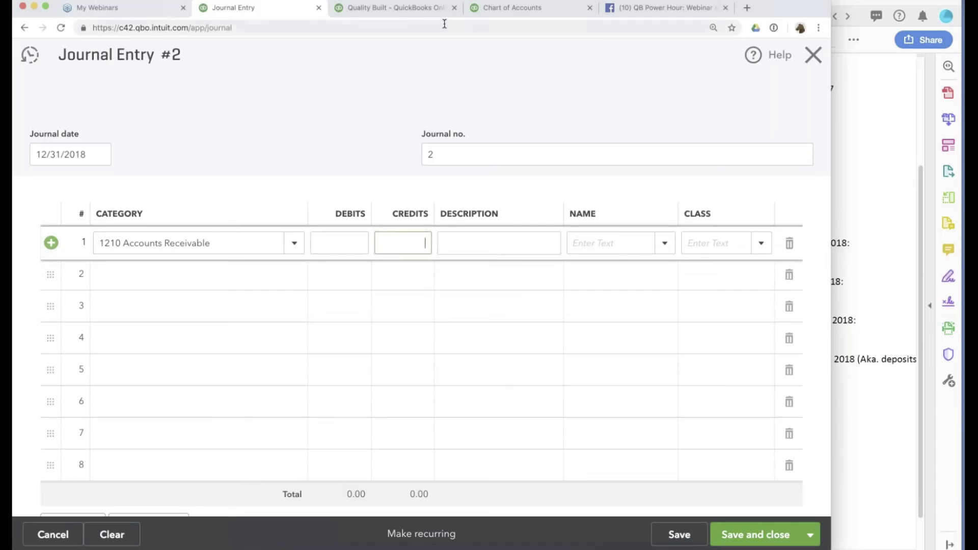
Check the first customer's confirmed $2,000 balance in the PDF, then return to QuickBooks.
click(854, 246)
drag(766, 152, 793, 153)
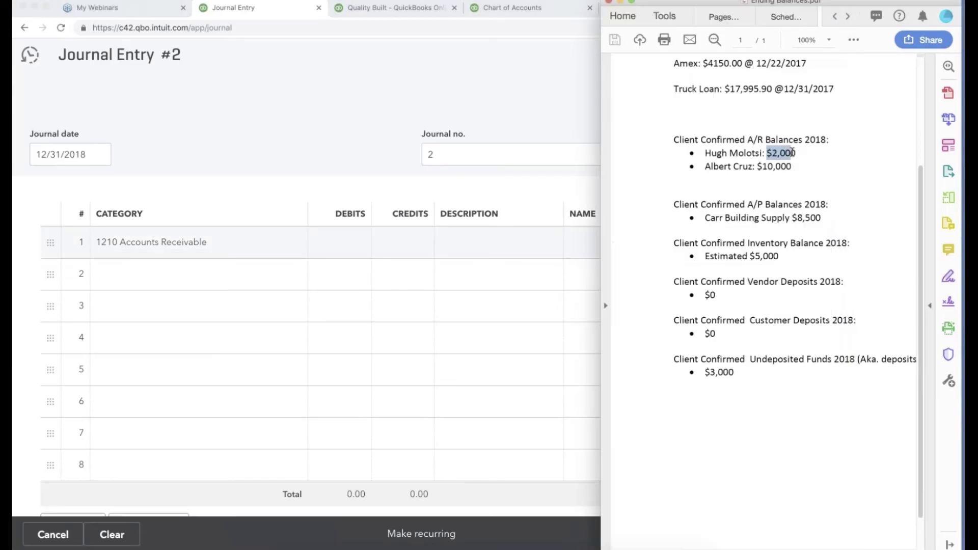
click(416, 12)
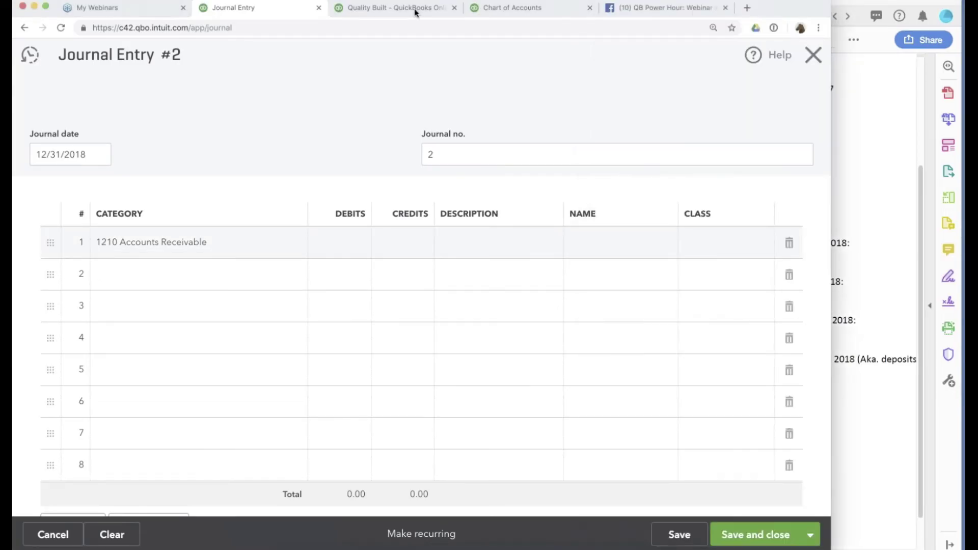
click(415, 13)
click(71, 273)
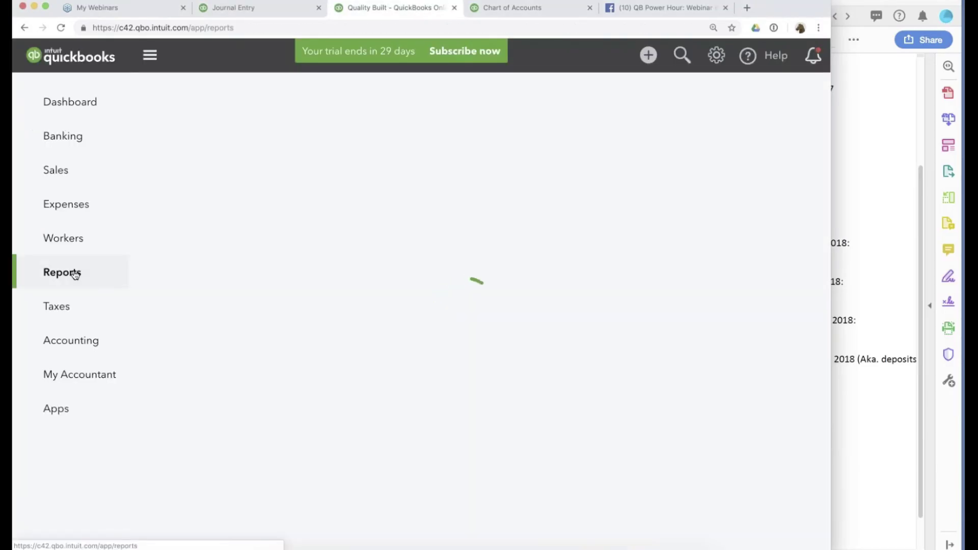
scroll(355, 491, down, 15)
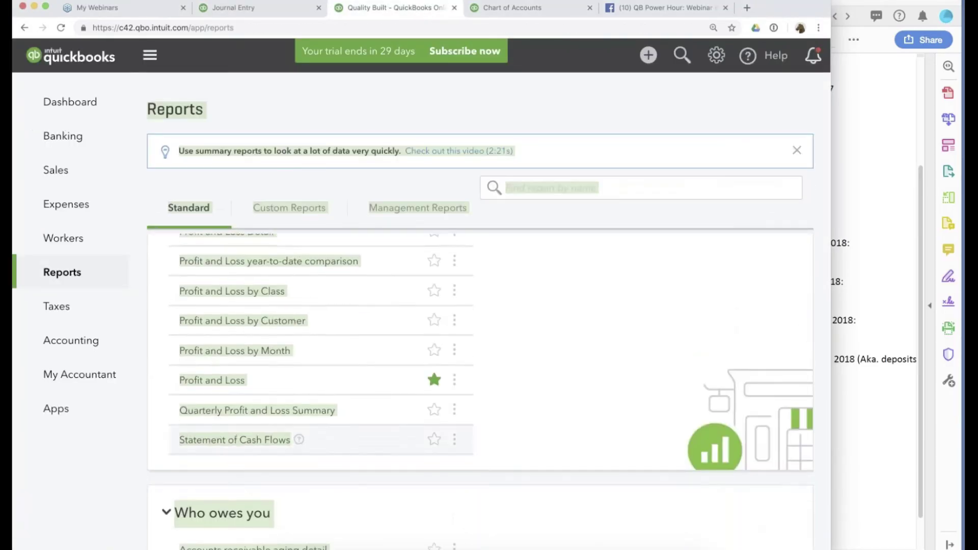
scroll(356, 489, up, 4)
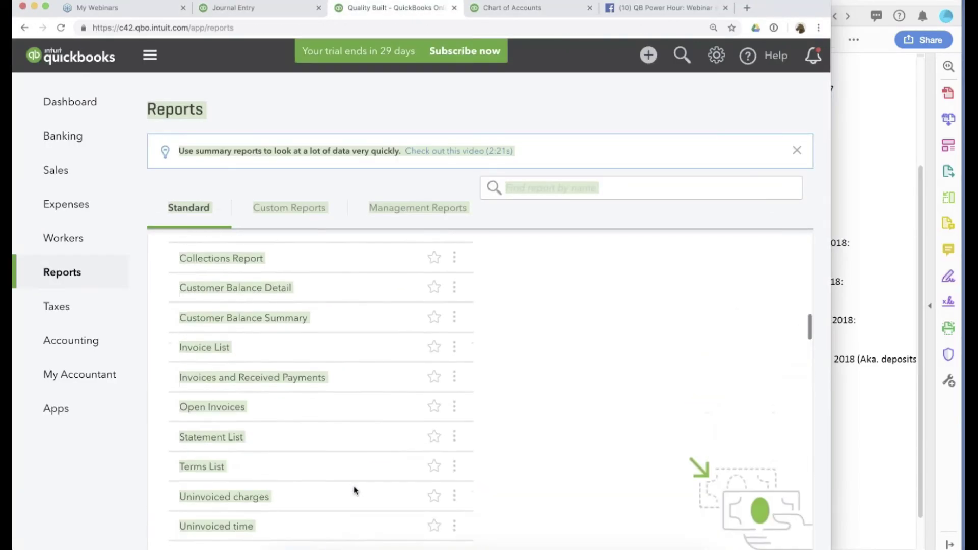
click(243, 364)
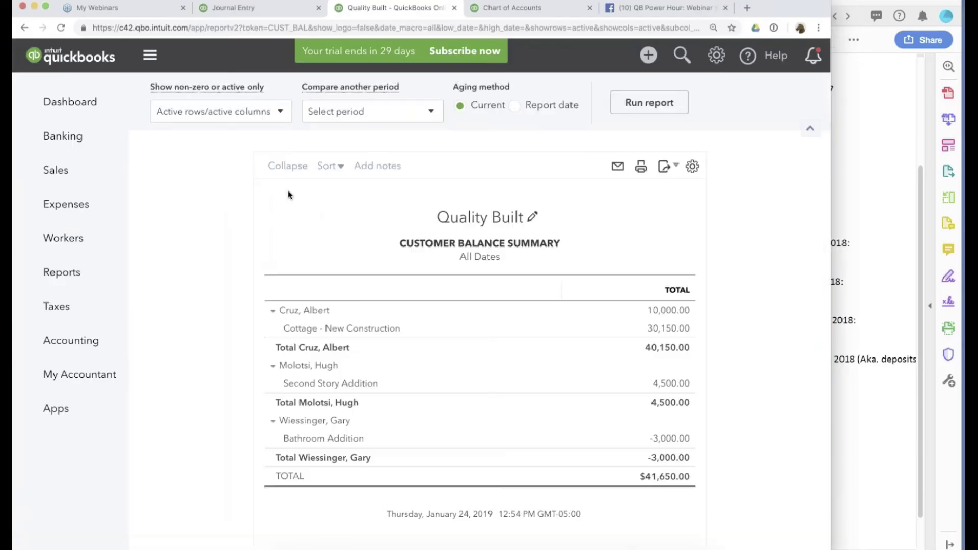
click(188, 165)
scroll(212, 372, down, 8)
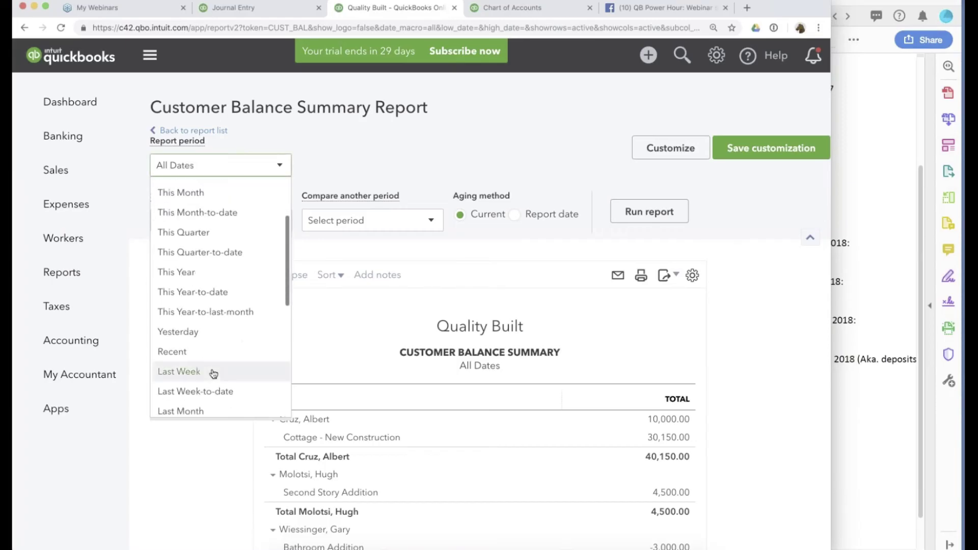
click(198, 359)
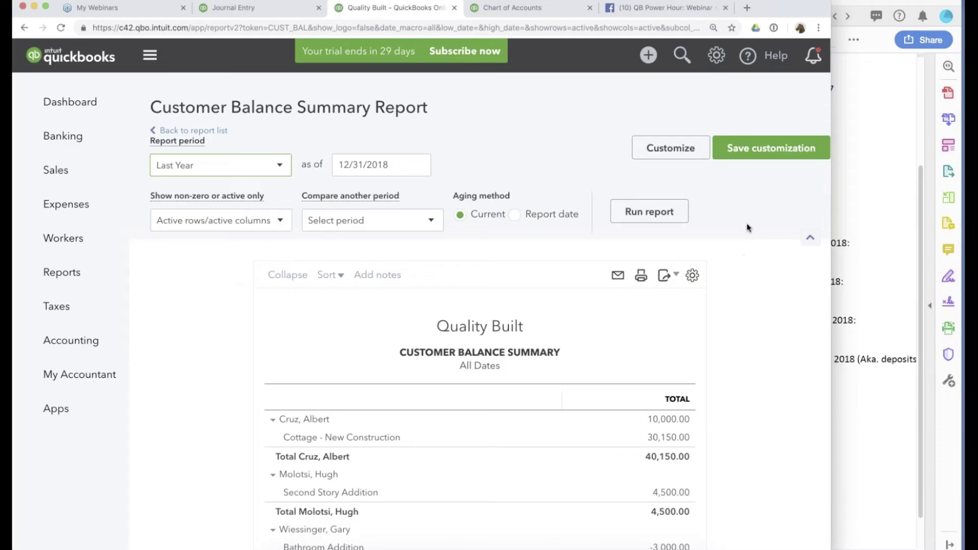
click(643, 217)
scroll(709, 398, down, 2)
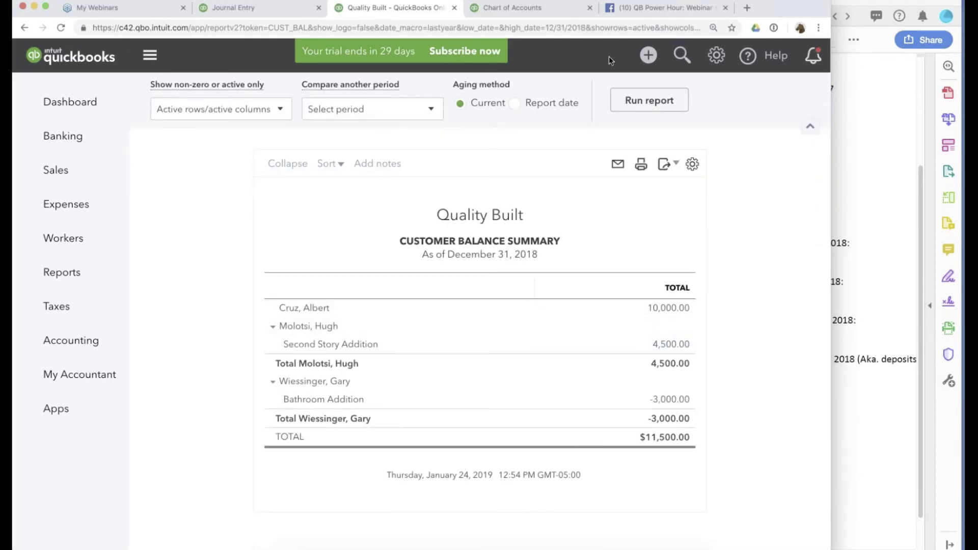
click(227, 7)
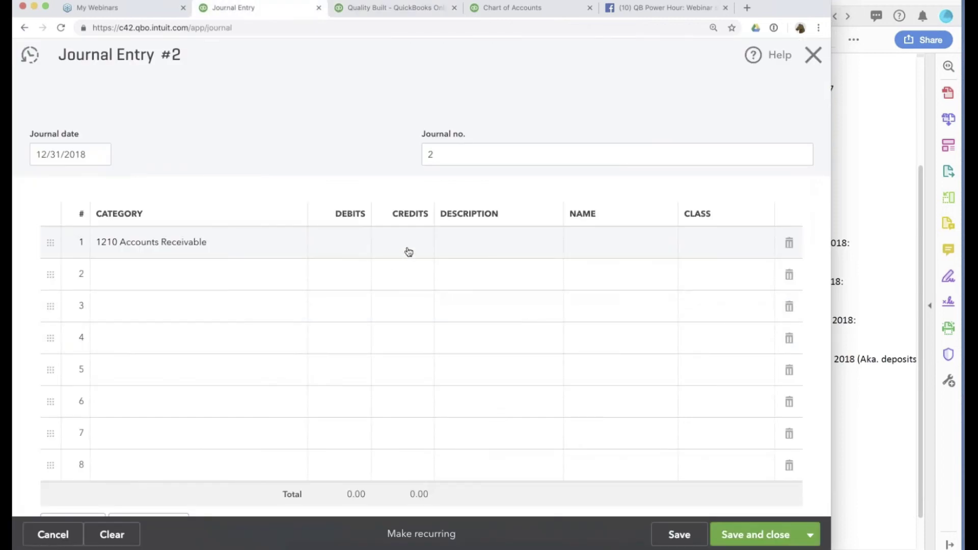
Enter a 2,500 credit on line 1 and assign it to the matching customer.
click(382, 245)
text(2,500)
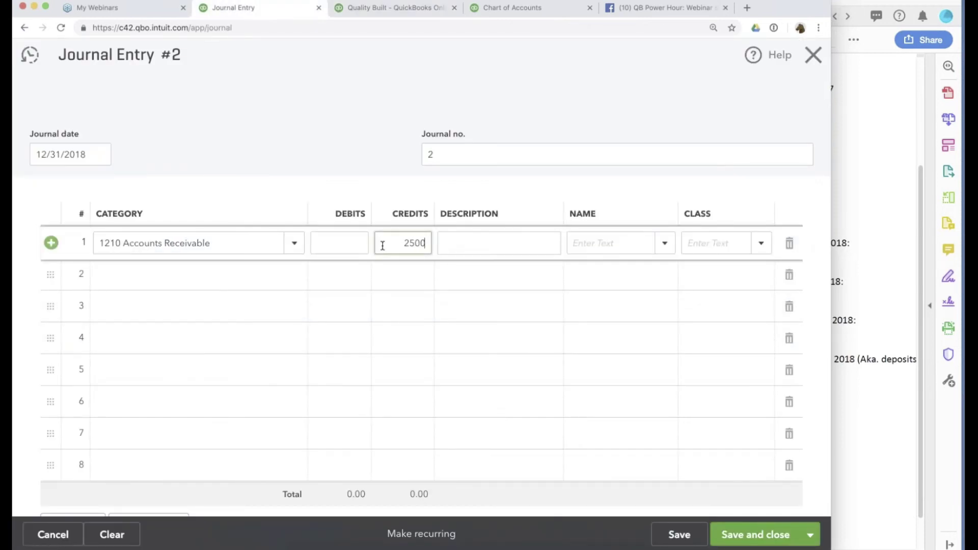
click(611, 243)
text(hug)
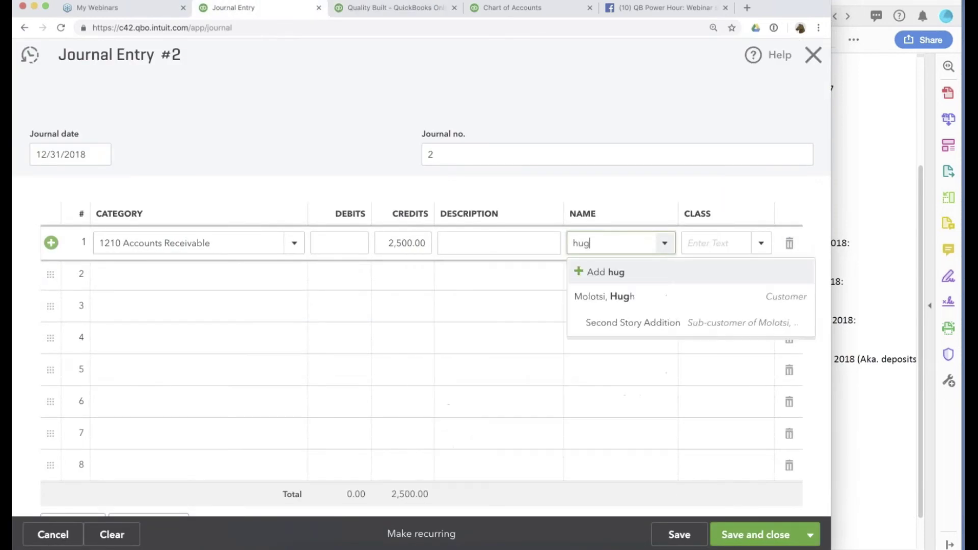
click(630, 297)
Add line 2 on Accounts Receivable with a 3,000 debit, checking the customer balance report.
click(191, 283)
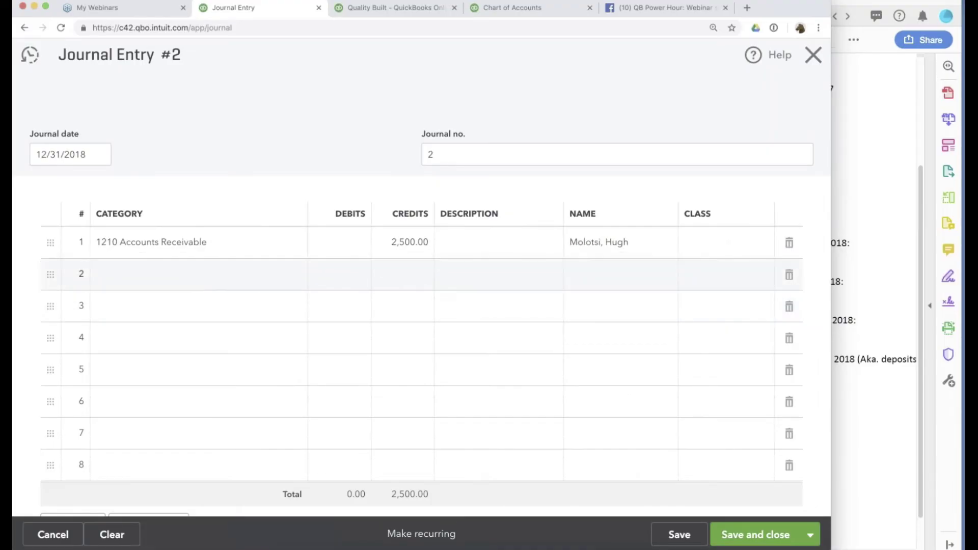
text(acc)
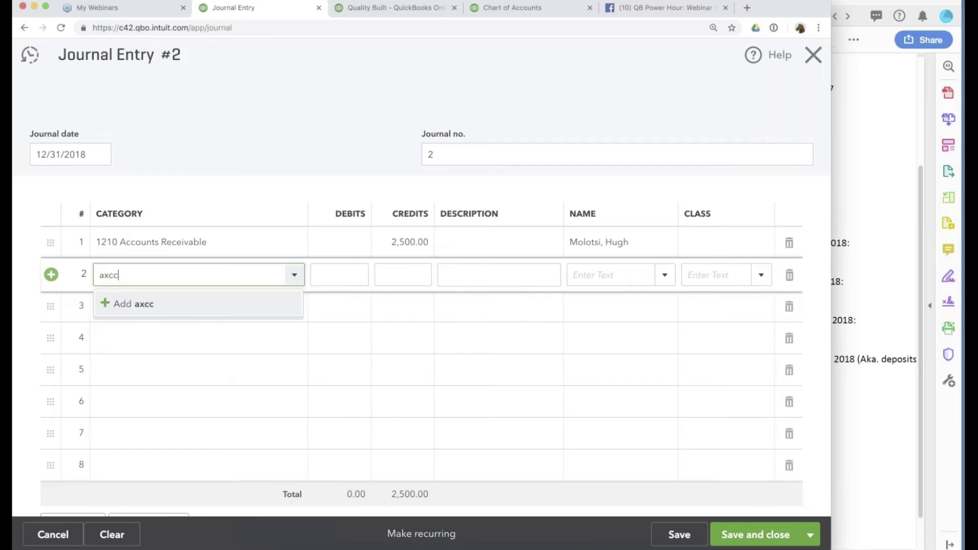
key(BackSpace)
key(BackSpace)
key(BackSpace)
text(accou)
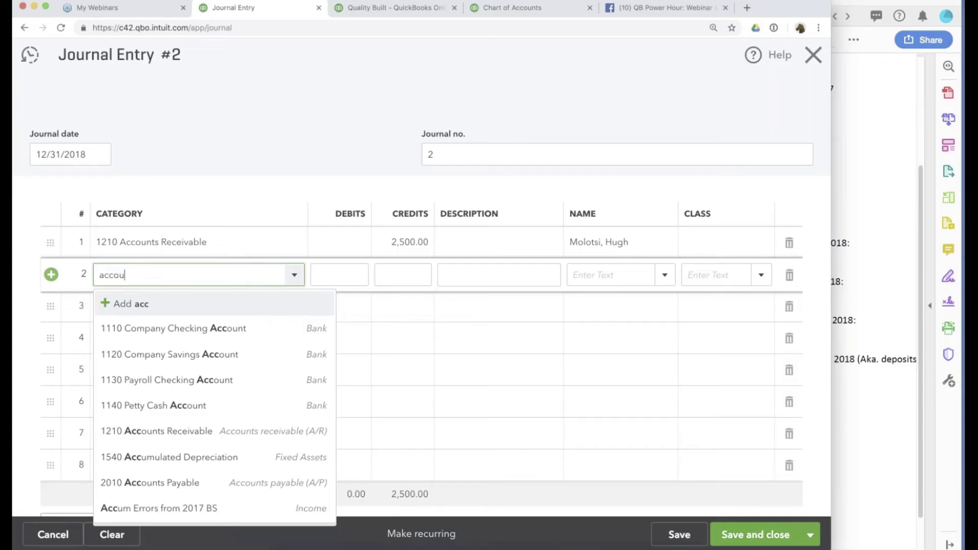
text(nts)
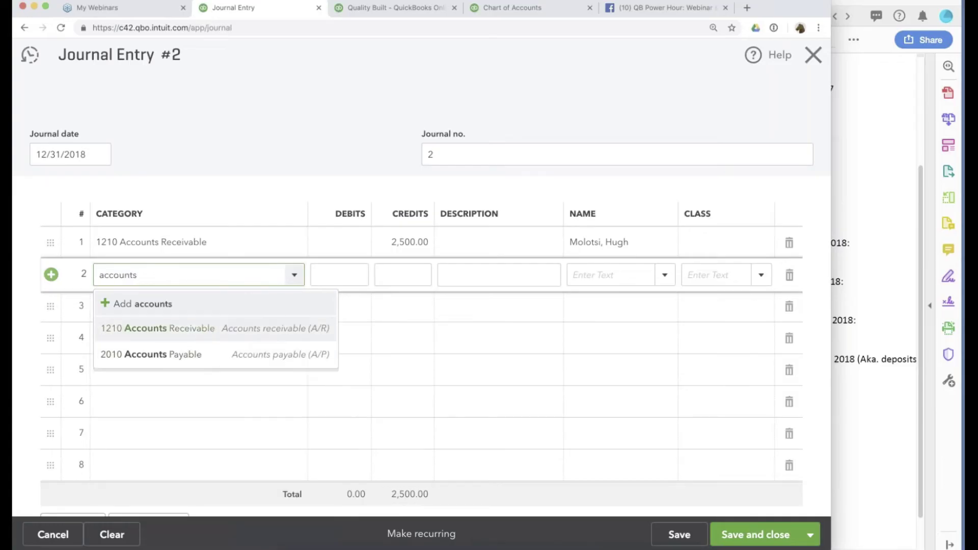
key(Tab)
click(331, 275)
text(3000)
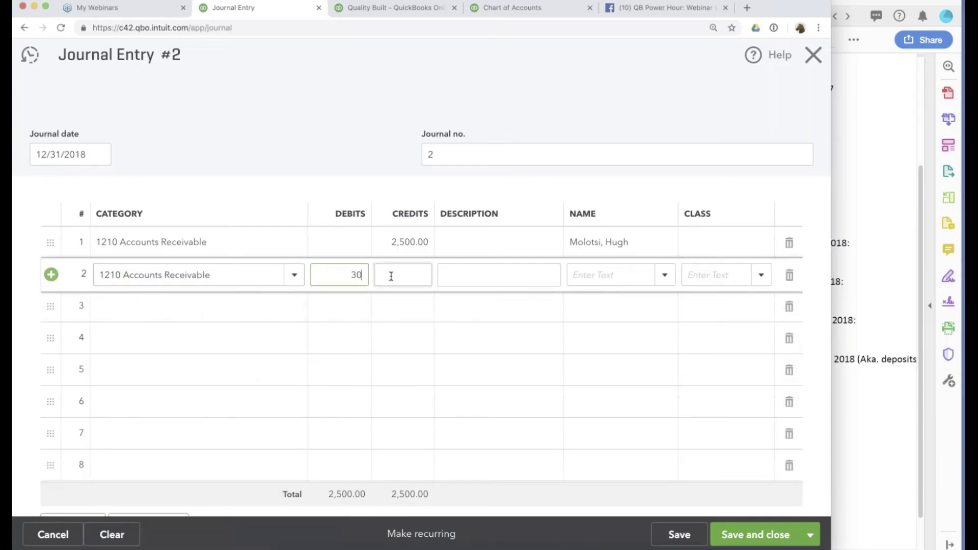
click(413, 8)
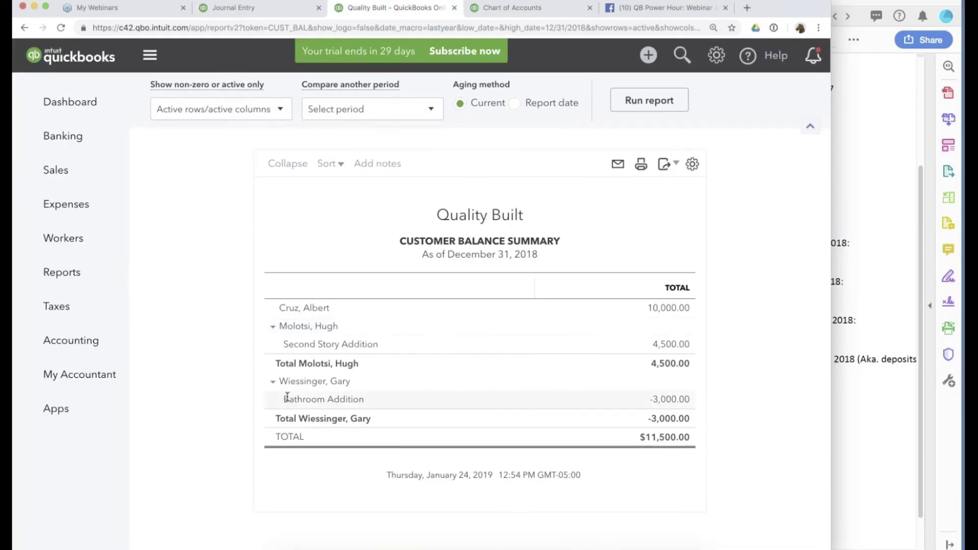
click(230, 8)
Tag row 2 to the Bathroom Addition job and row 1 to Second Story Addition.
click(597, 276)
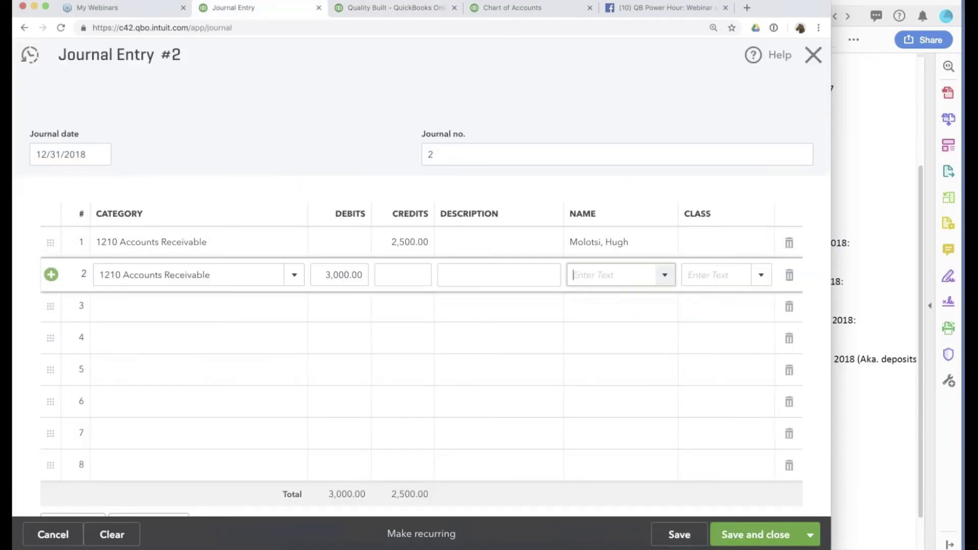
text(gary)
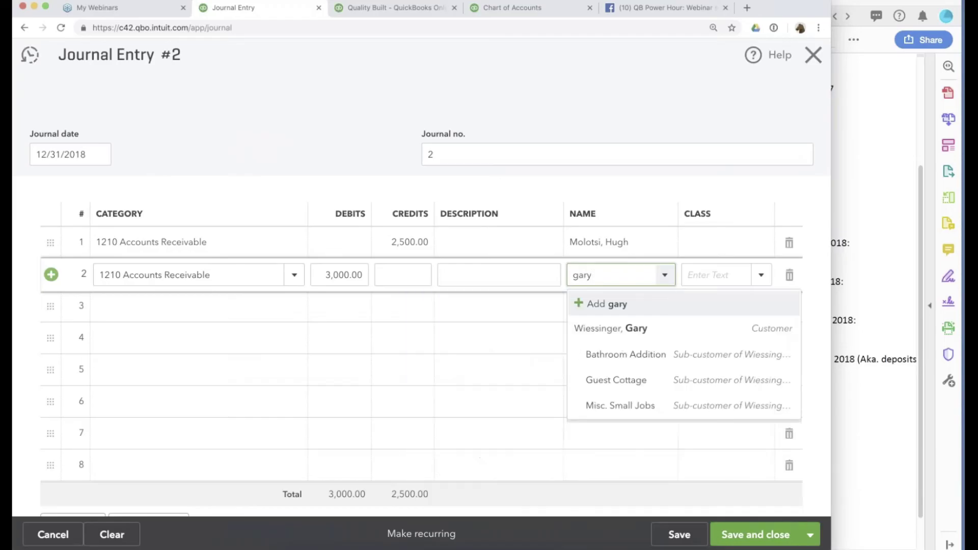
click(633, 355)
click(650, 242)
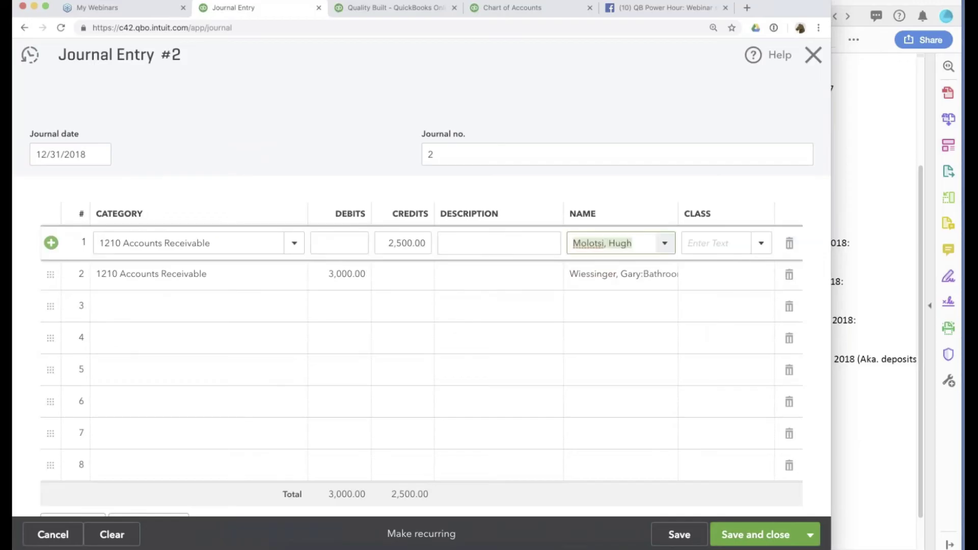
click(524, 298)
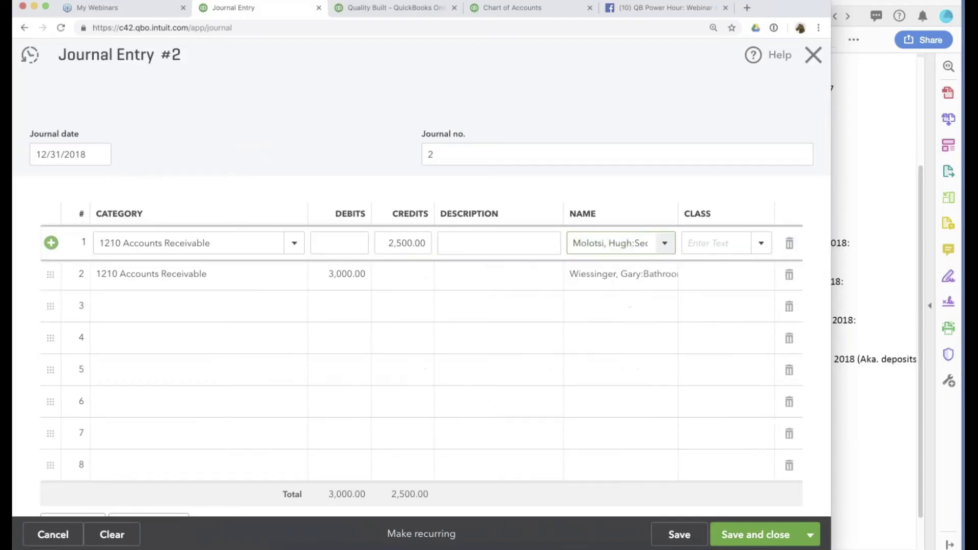
Add a row 3 charged to 6050 Bad Debt and save journal entry 2.
click(199, 306)
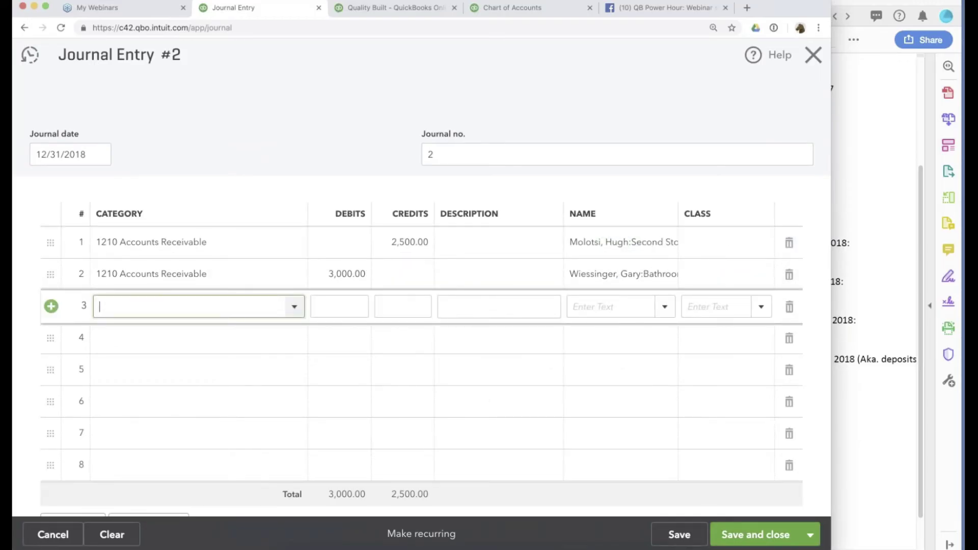
text(Bad Debt)
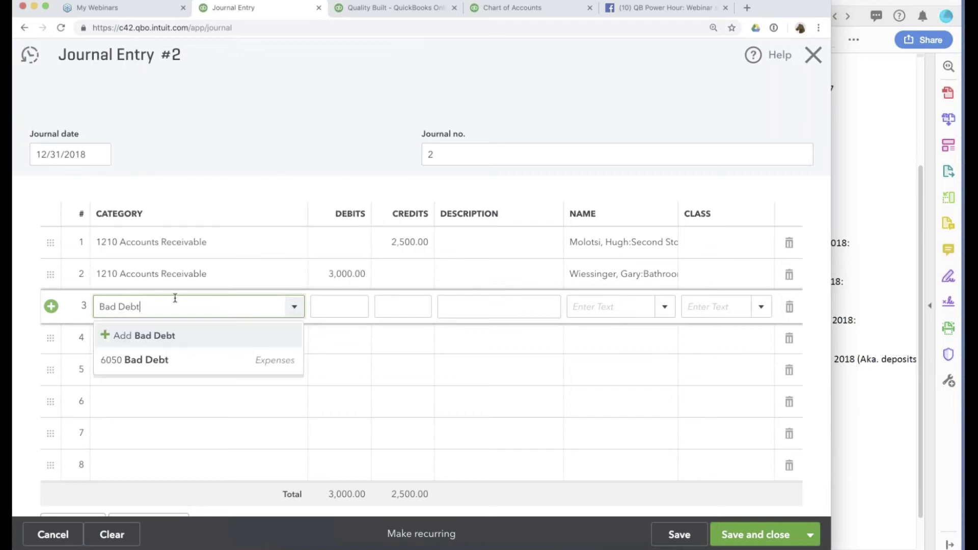
click(184, 360)
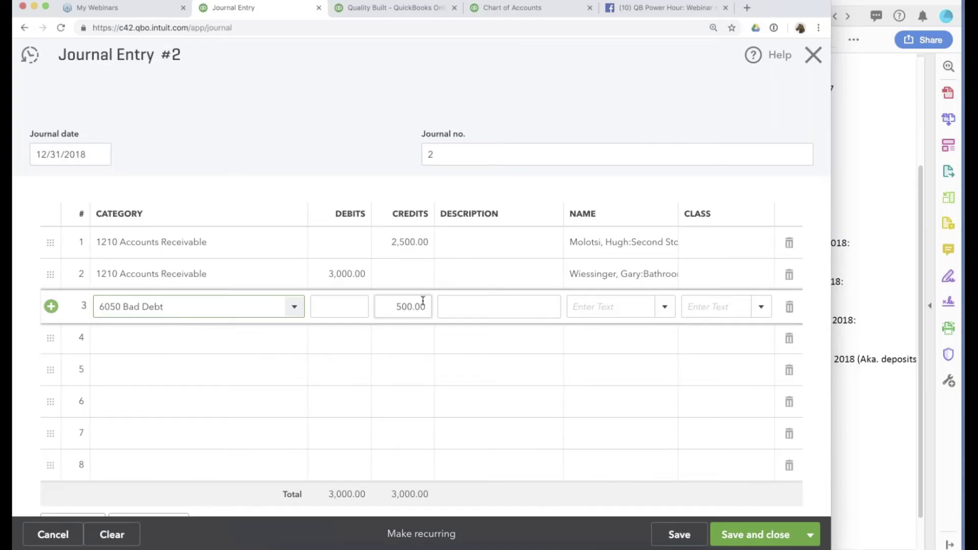
click(679, 534)
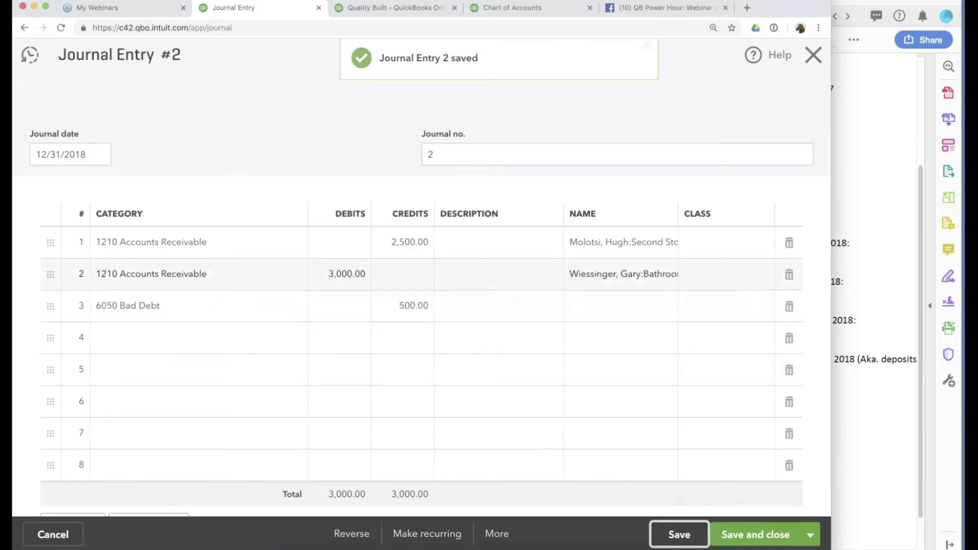
click(862, 273)
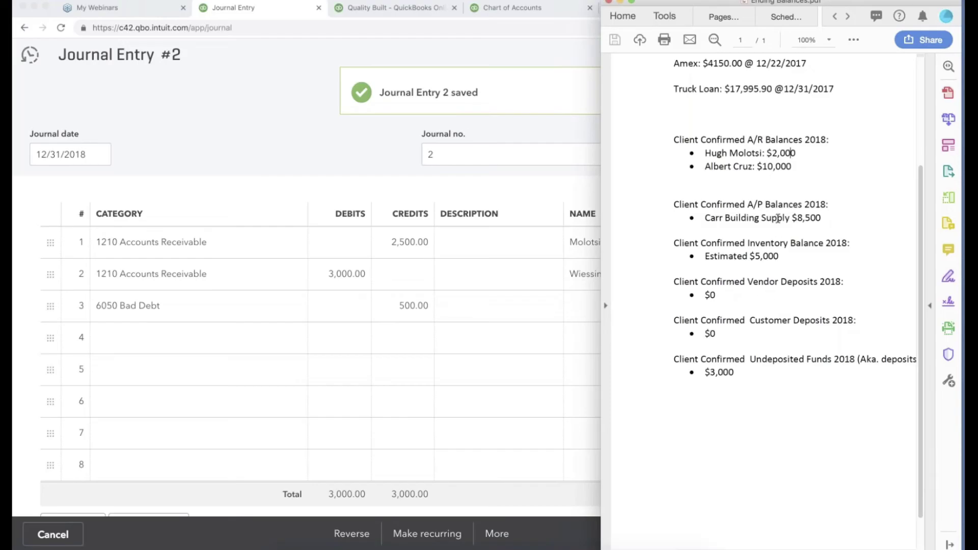
Open the Vendor Balance Summary report from the reports list.
scroll(780, 234, up, 1)
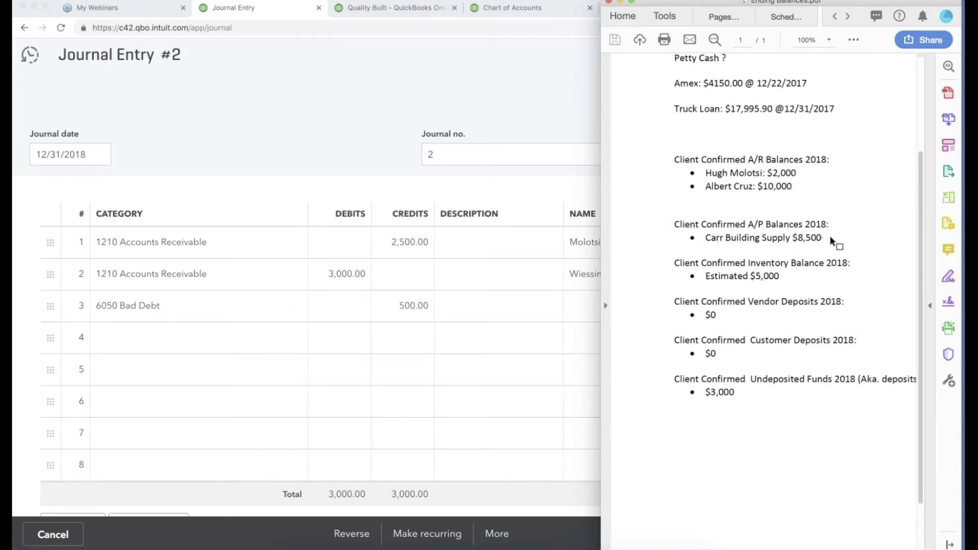
click(392, 9)
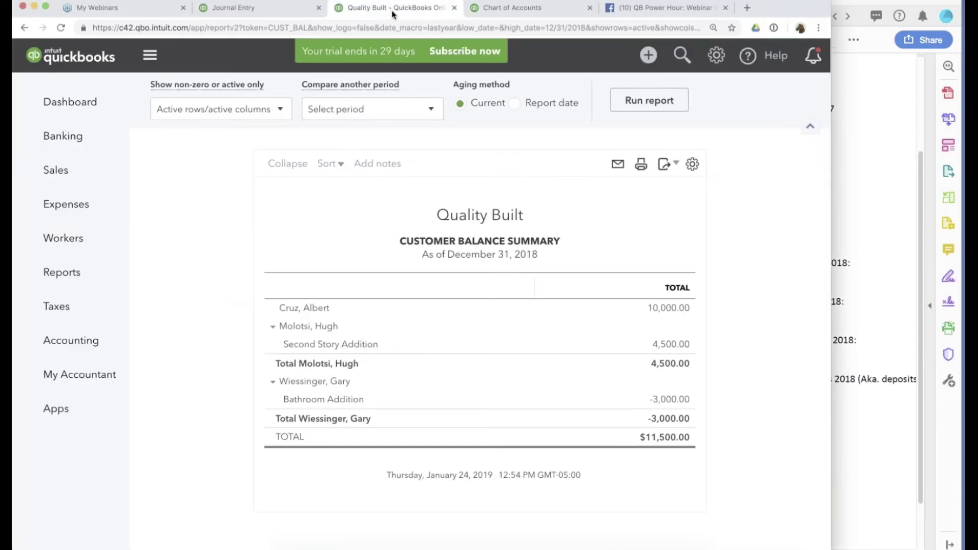
click(56, 280)
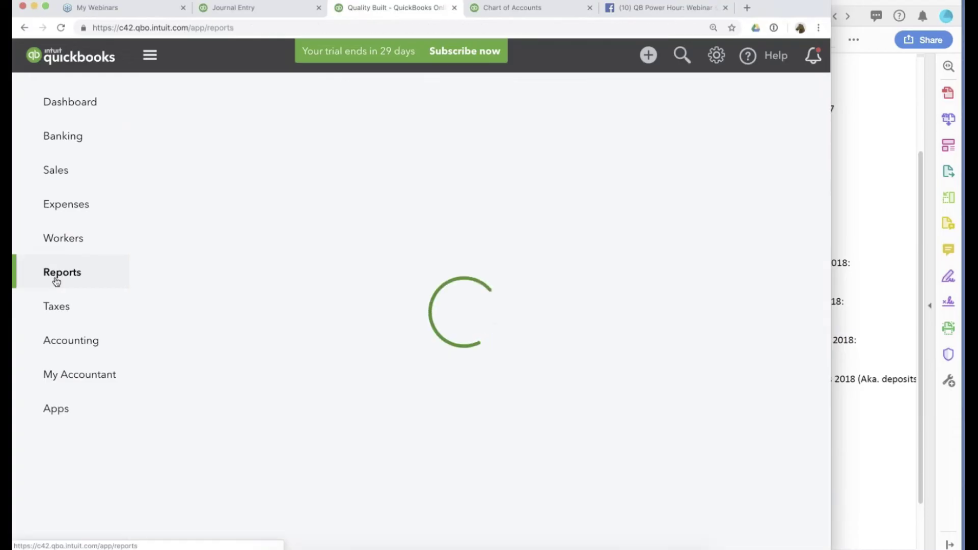
scroll(479, 306, down, 10)
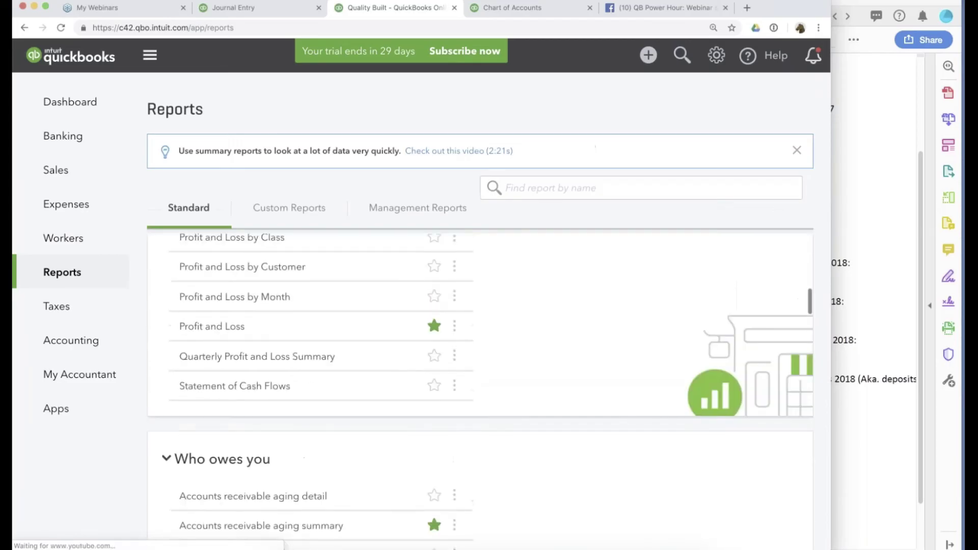
scroll(479, 388, down, 15)
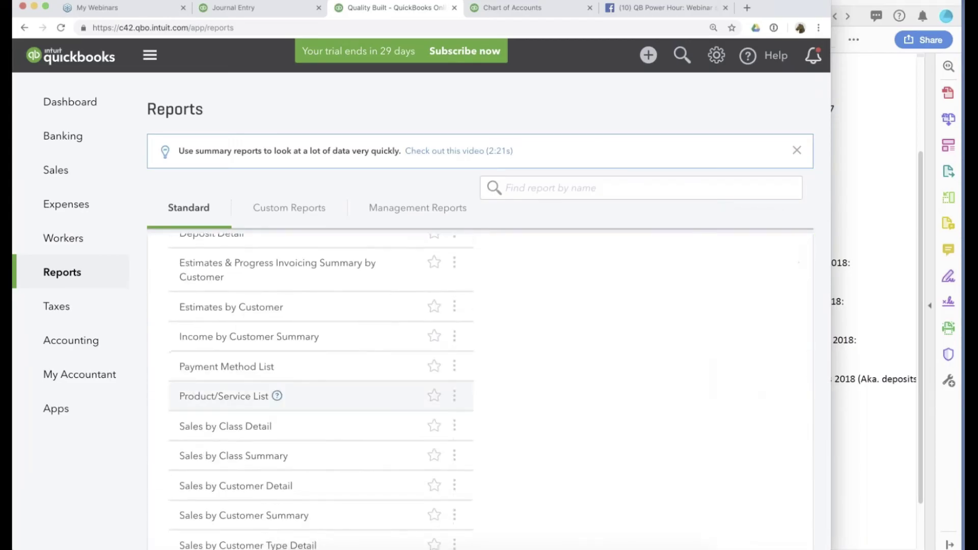
scroll(306, 408, down, 3)
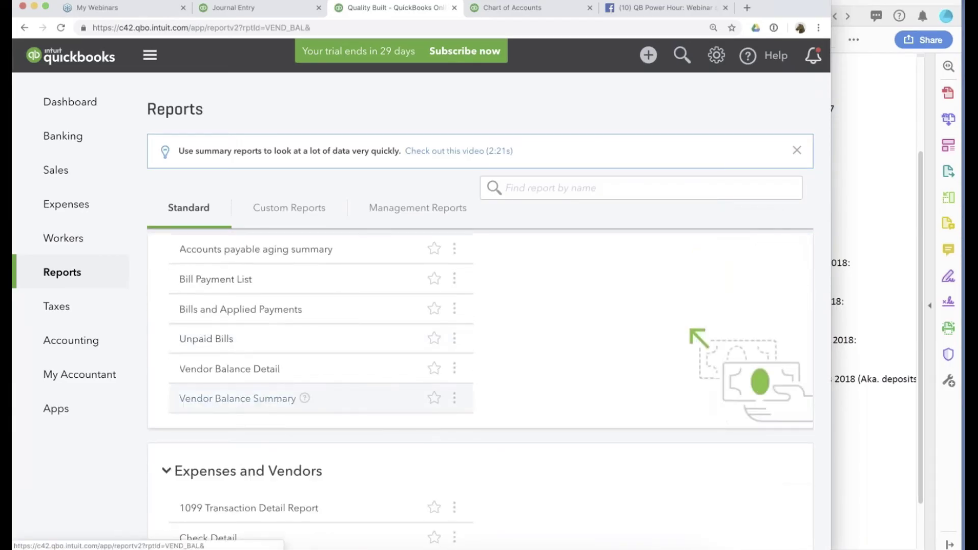
click(260, 400)
Run the Vendor Balance Summary for the Last Year period.
scroll(221, 175, down, 3)
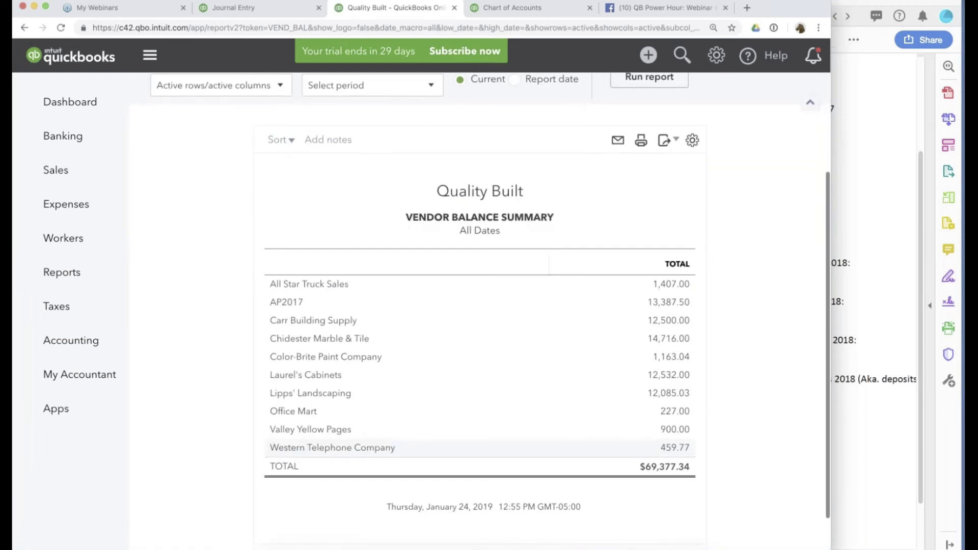
scroll(221, 175, up, 3)
click(221, 174)
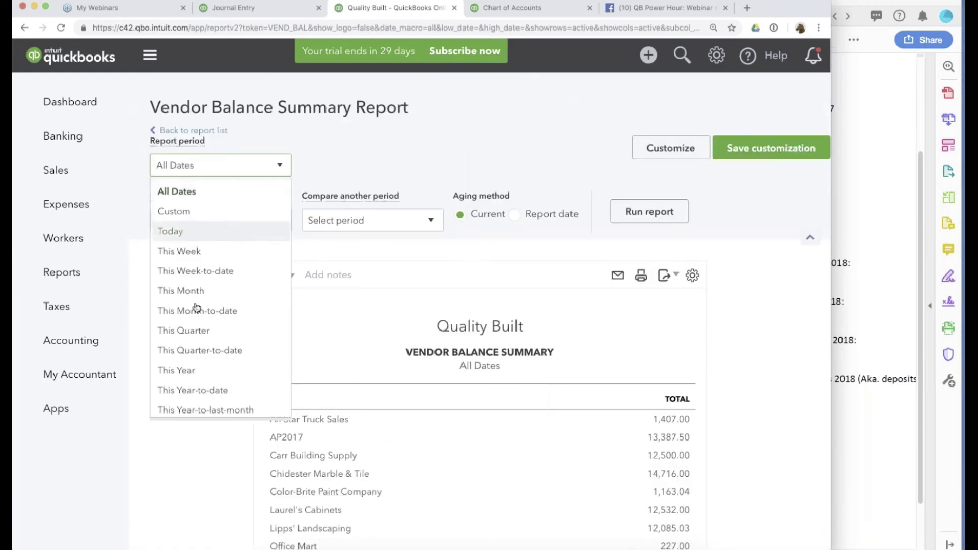
scroll(201, 374, down, 3)
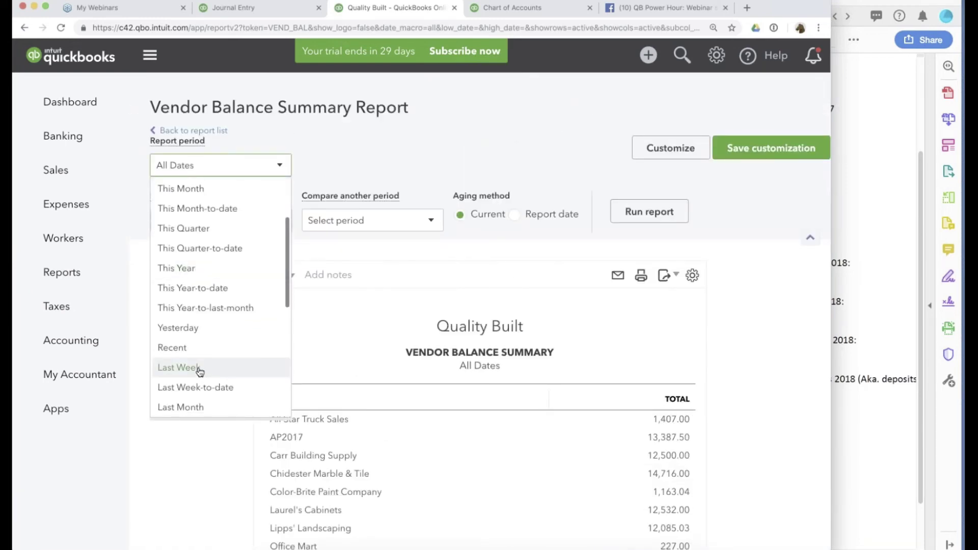
scroll(192, 410, down, 2)
click(194, 410)
click(650, 211)
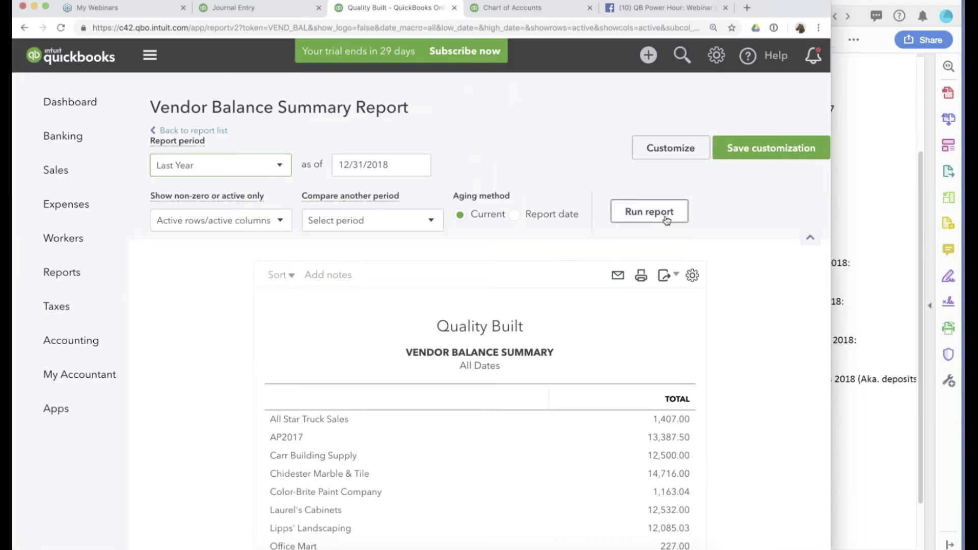
Note Carr Building Supply's confirmed $8,500, then drill AP2017's 13,387.50 into Journal Entry #1.
scroll(728, 426, down, 1)
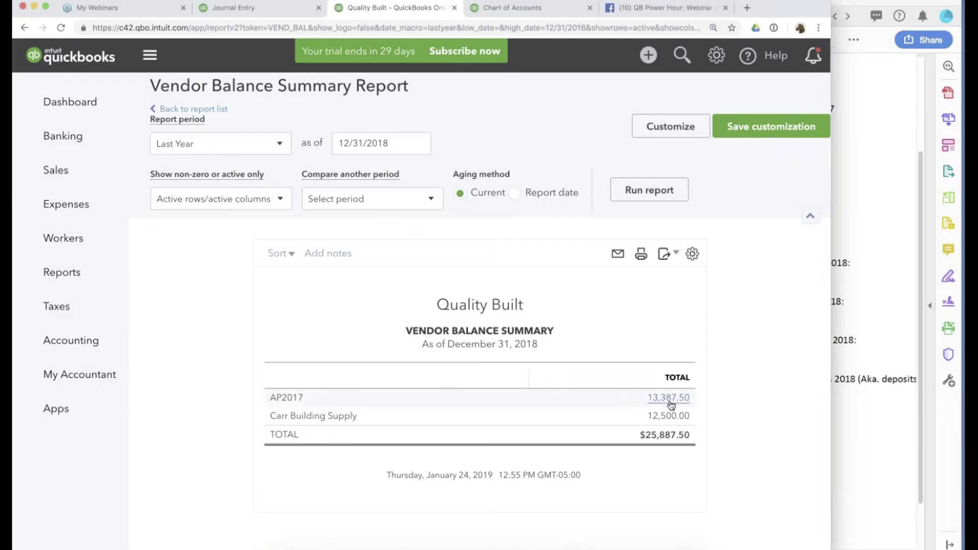
click(879, 278)
drag(793, 238, 817, 240)
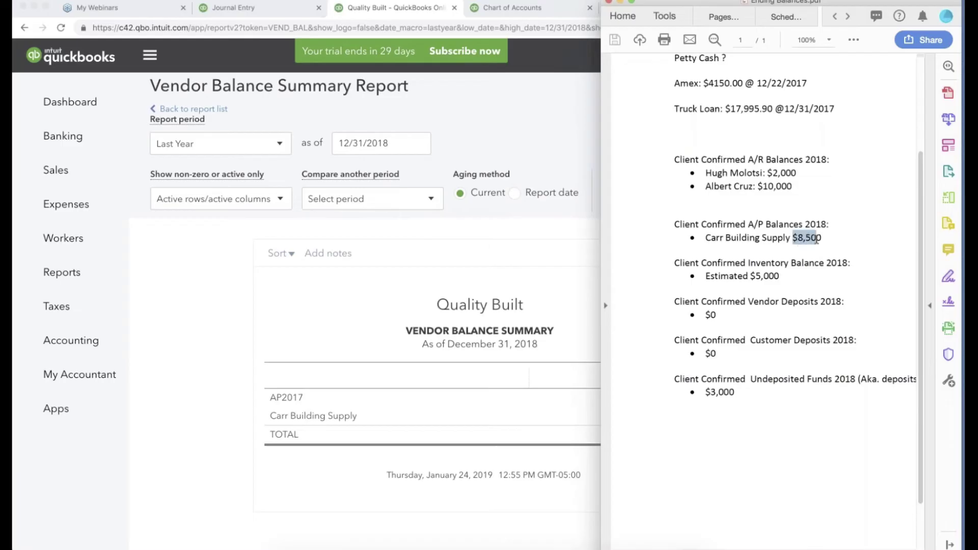
click(141, 366)
click(677, 399)
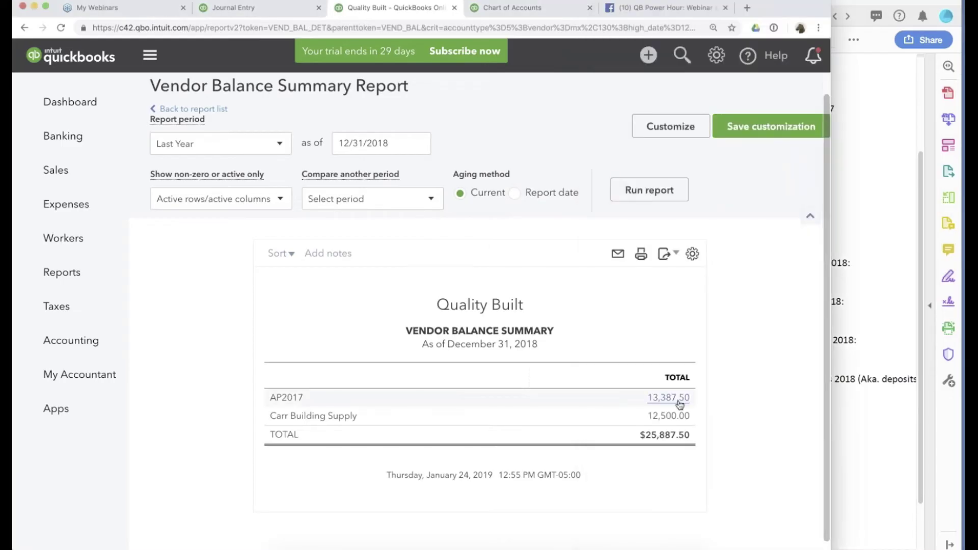
click(347, 440)
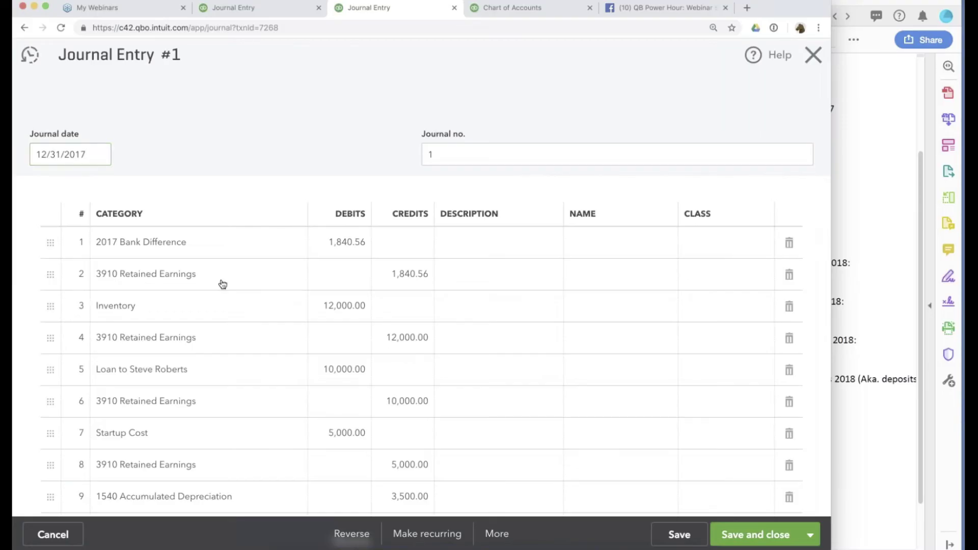
Delete the reversing lines above the payables pair, including Inventory and Retained Earnings, so Accounts Payable leads entry 1R.
click(789, 243)
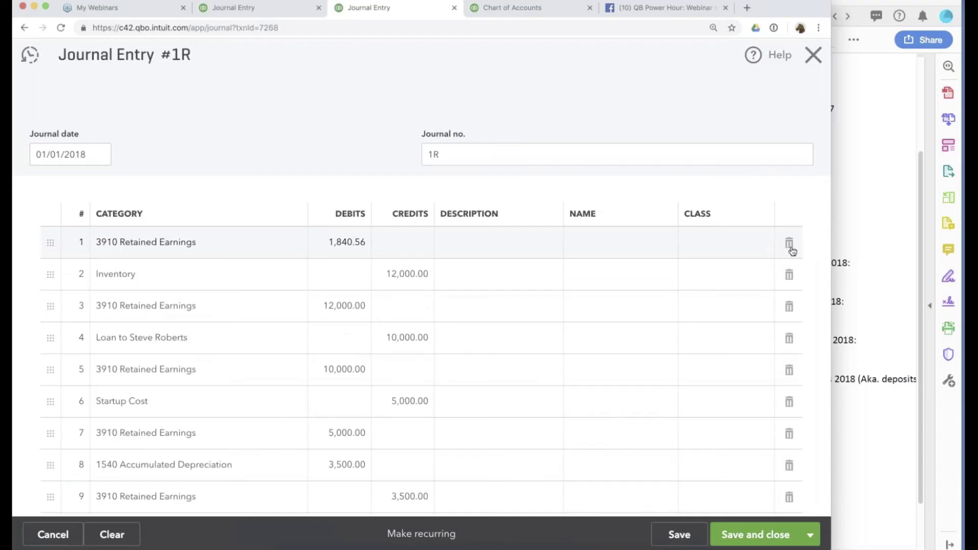
click(789, 243)
click(791, 245)
click(791, 245)
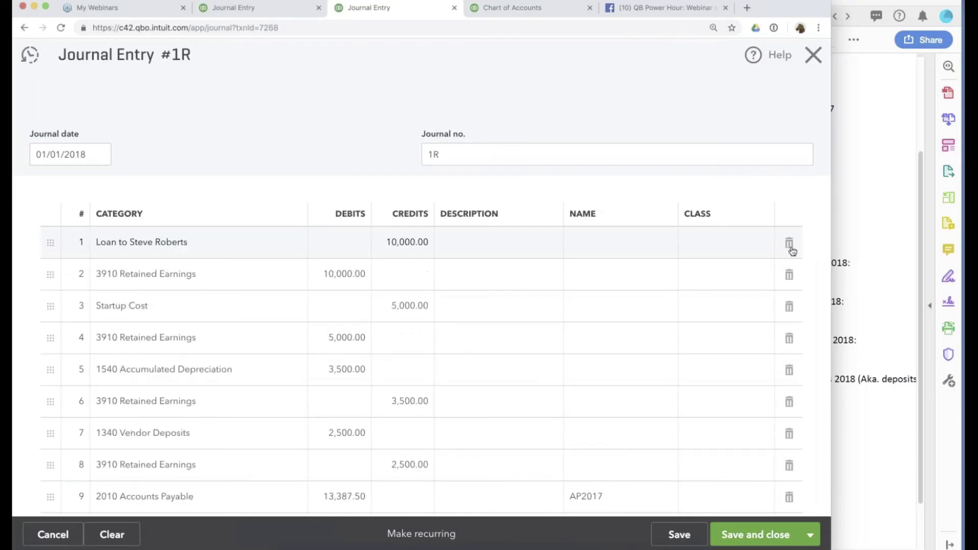
click(790, 246)
click(790, 246)
click(790, 245)
click(790, 246)
click(790, 246)
click(790, 245)
click(790, 245)
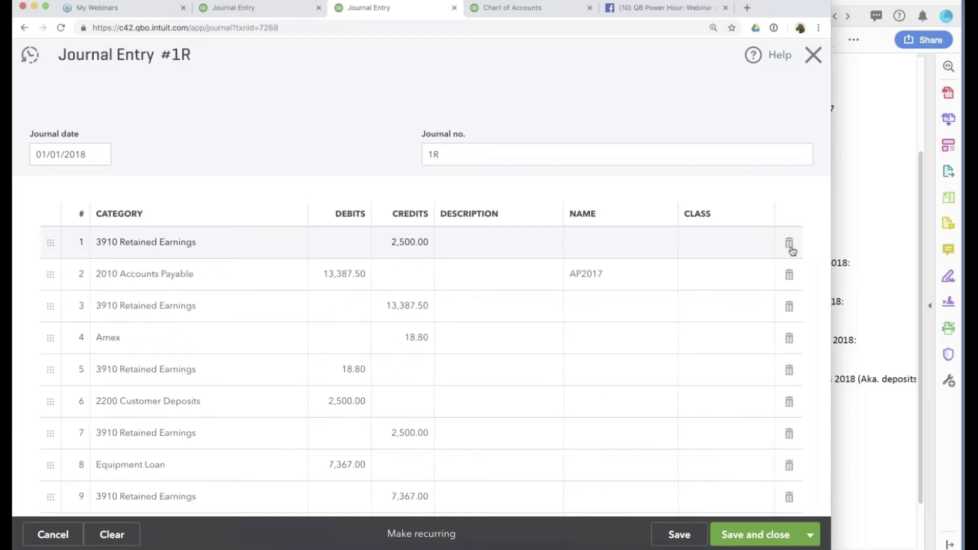
click(790, 246)
Delete the remaining lines below, including Amex, Loan from Partners, Partner B, Opening Balance Equity and 32,882.00 Retained Earnings.
click(790, 306)
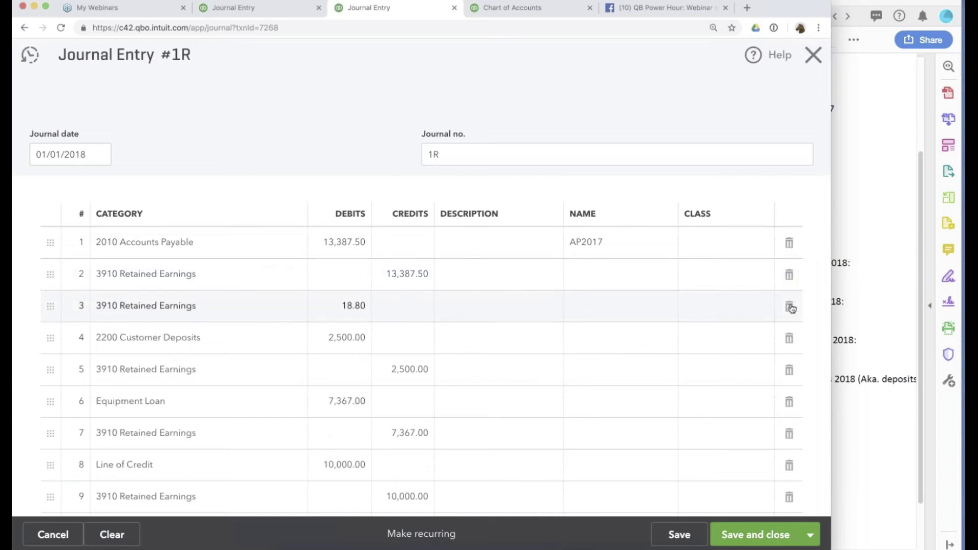
click(790, 306)
click(790, 306)
click(790, 307)
click(790, 307)
click(790, 306)
click(790, 306)
click(790, 306)
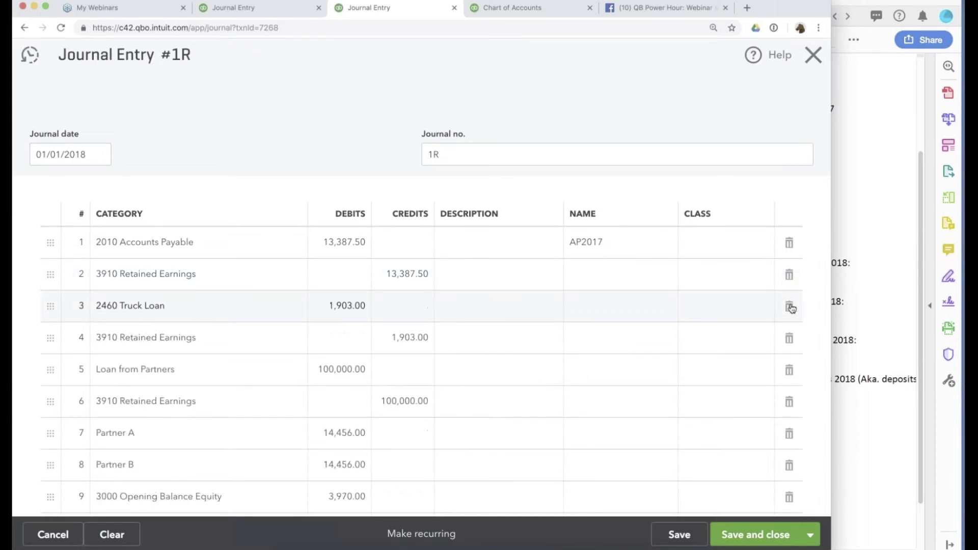
click(791, 306)
click(790, 306)
click(790, 306)
click(790, 306)
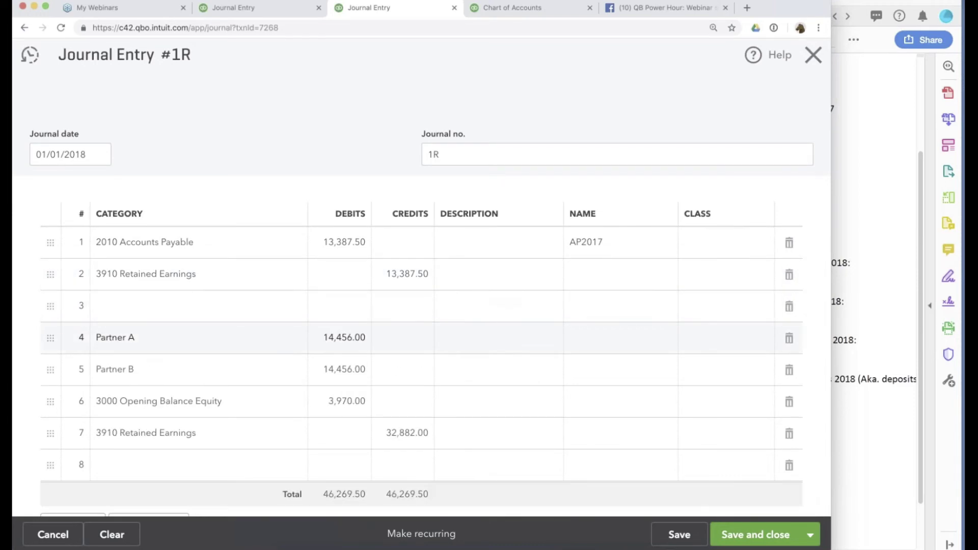
click(790, 338)
click(789, 370)
click(789, 401)
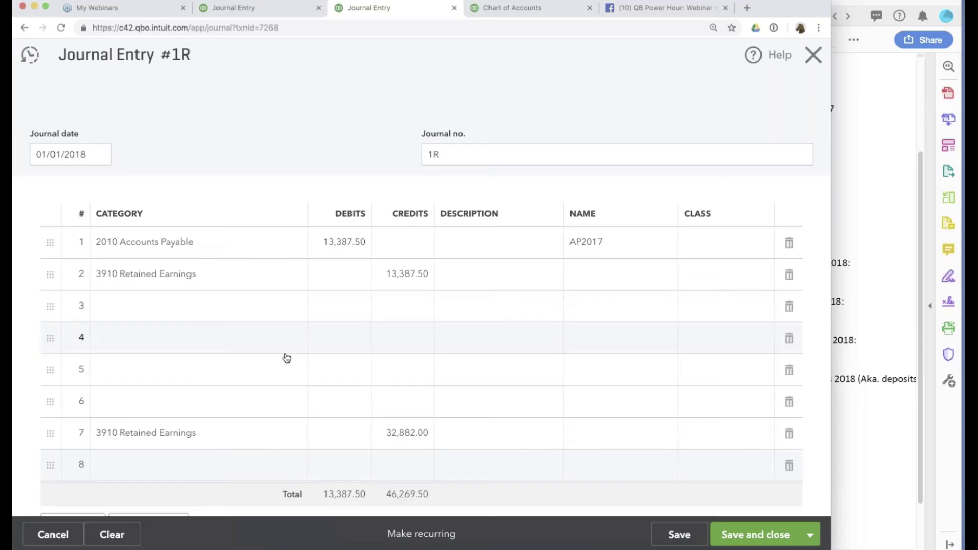
click(789, 433)
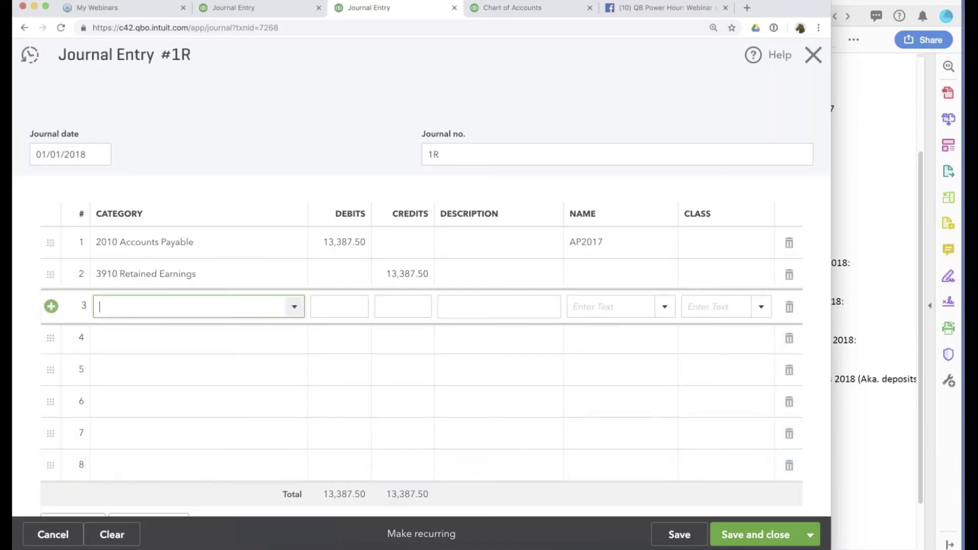
Change line 2's account to 2010 Accounts Payable.
click(199, 275)
text(acc)
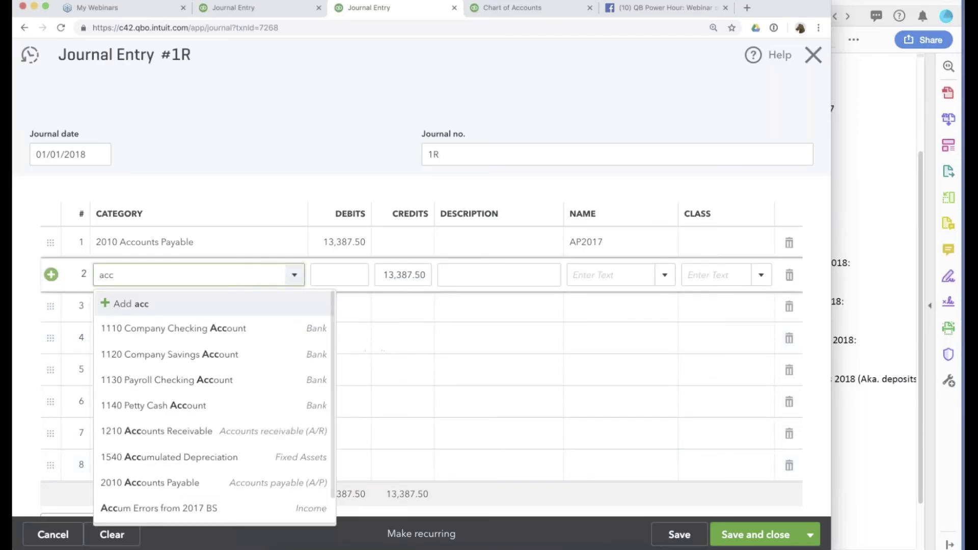
text(ouints)
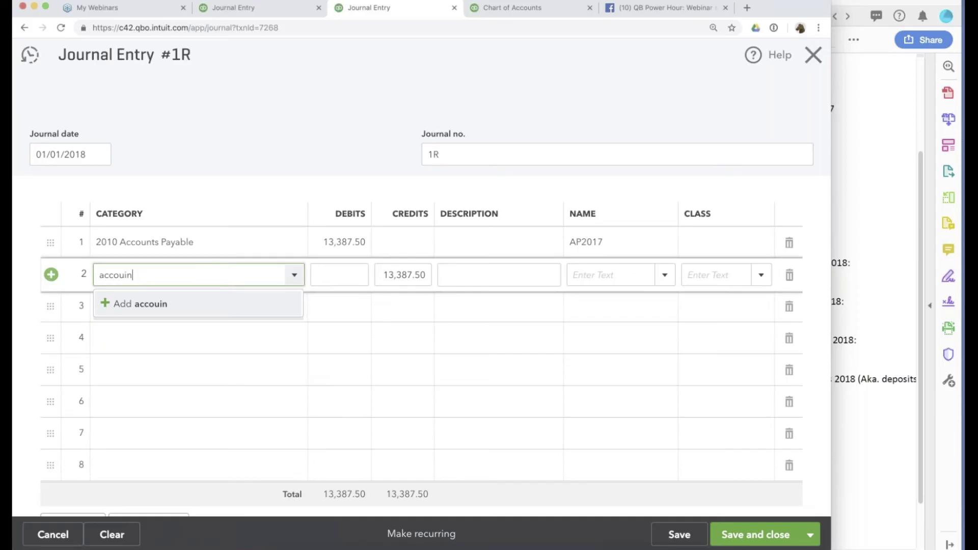
key(BackSpace)
key(BackSpace)
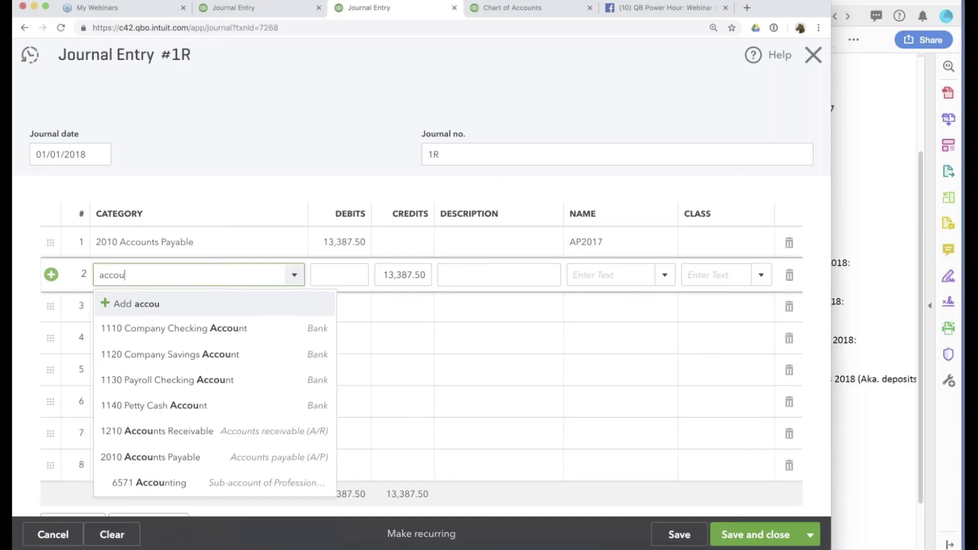
text(nts)
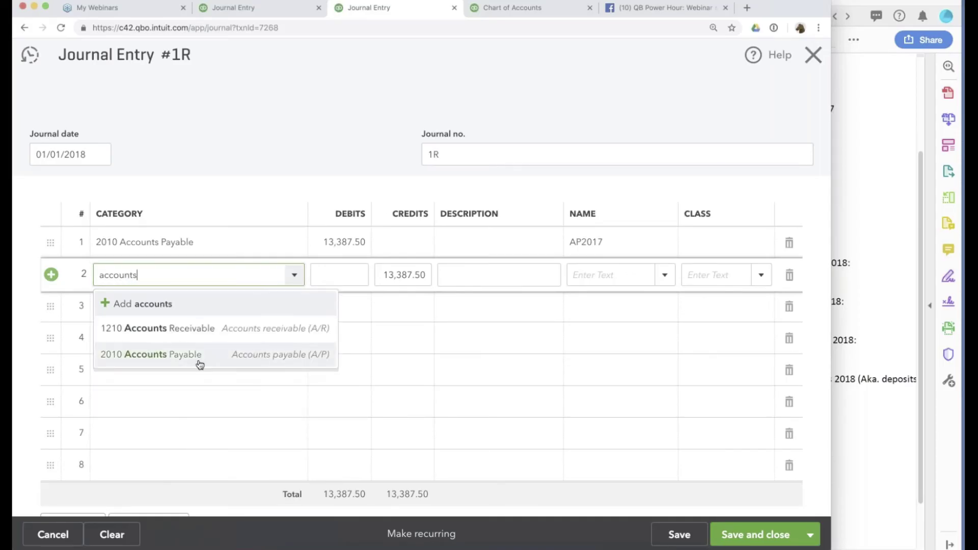
click(199, 363)
click(344, 269)
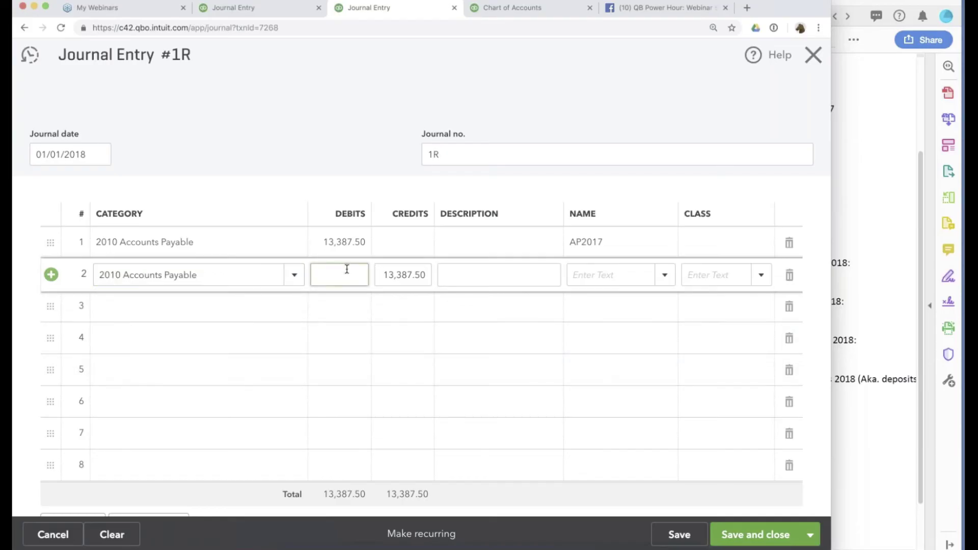
Check Carr Building Supply's confirmed balance in the Ending Balances notes and close the journal entry 2 tab.
click(861, 239)
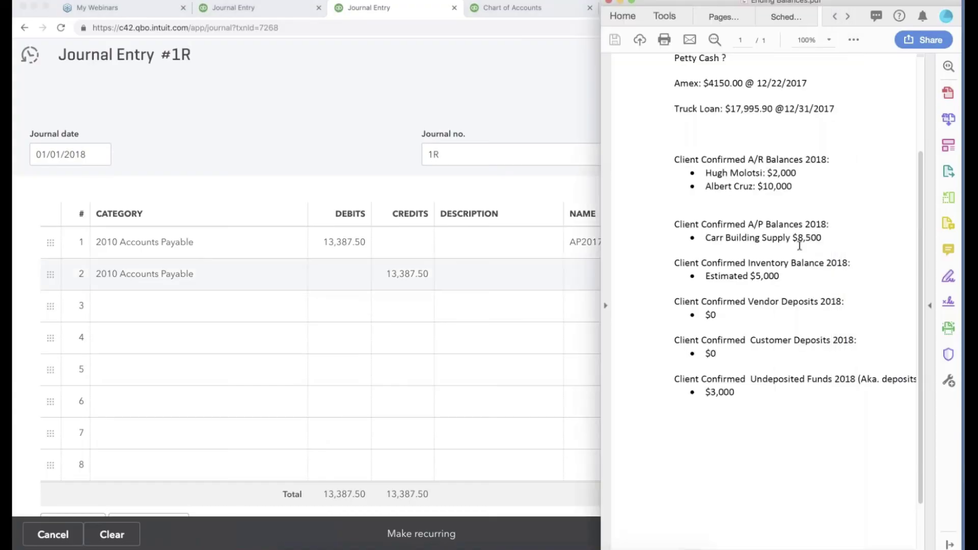
click(267, 9)
click(375, 8)
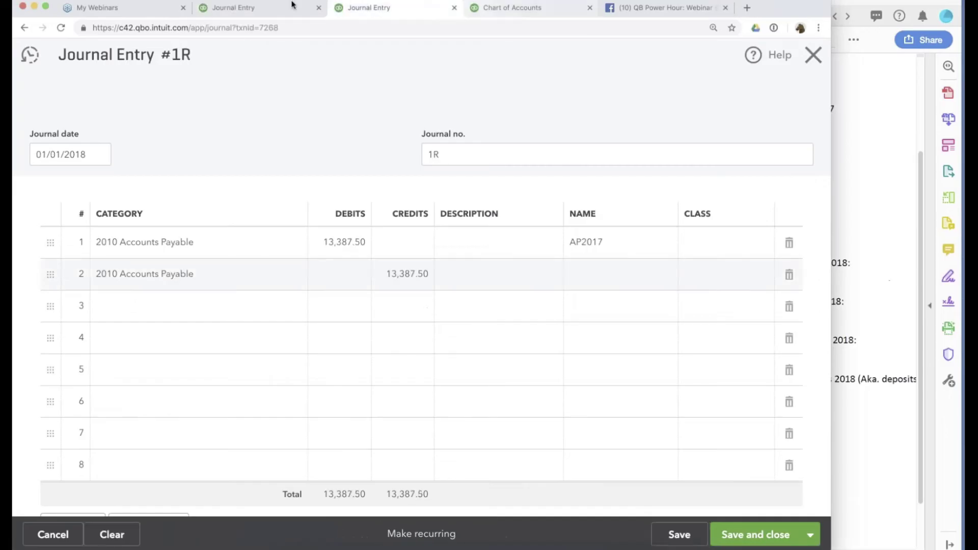
click(288, 7)
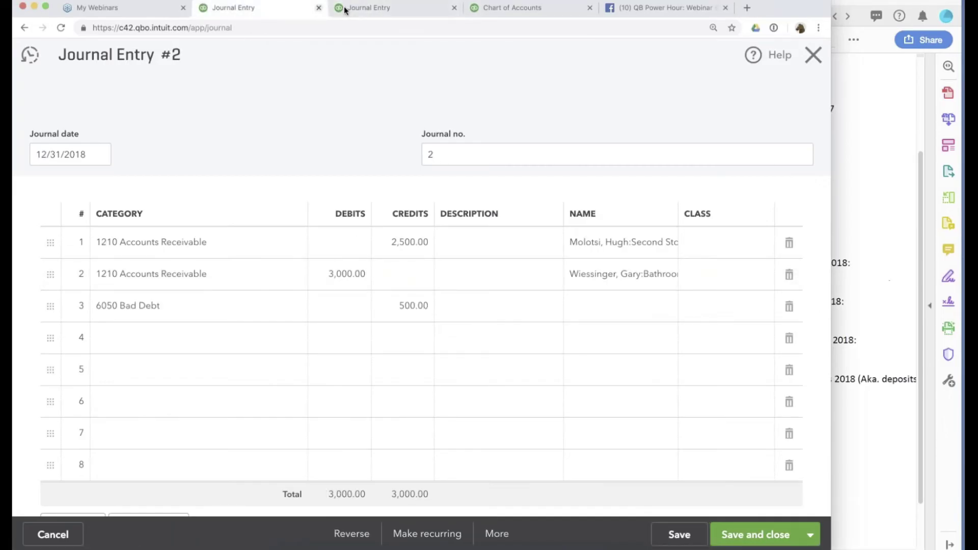
click(319, 7)
click(377, 7)
click(255, 10)
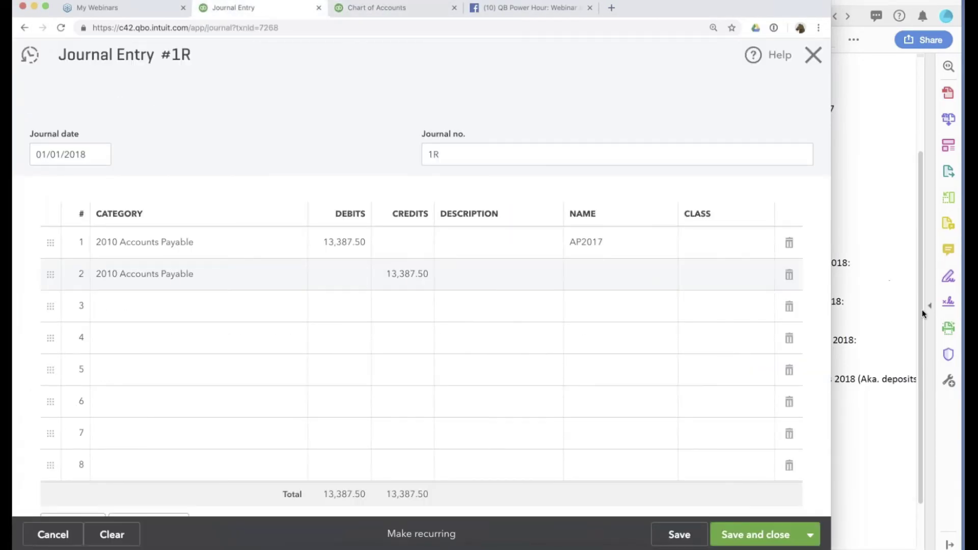
click(923, 313)
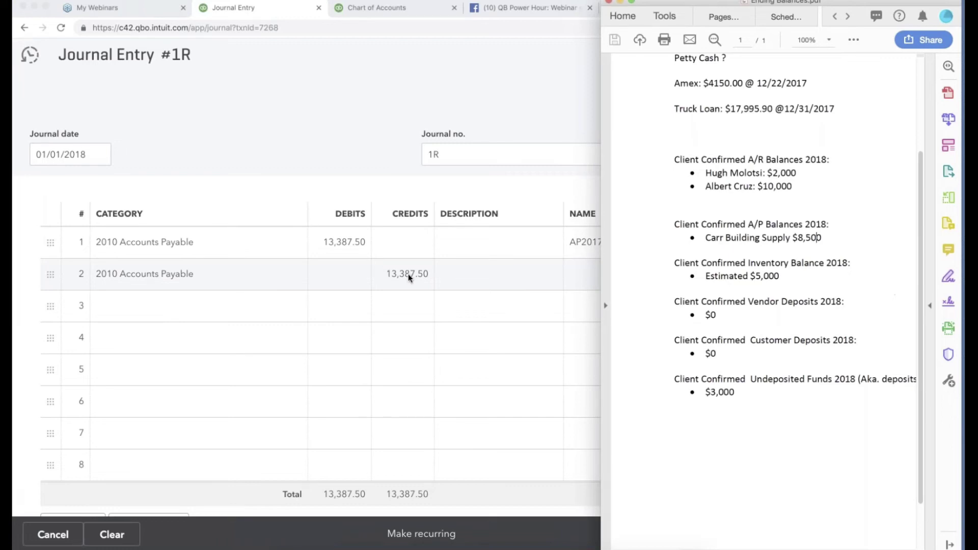
click(408, 274)
Enter line 2's credit as the formula 12000-8500, giving 3,500.00.
click(410, 279)
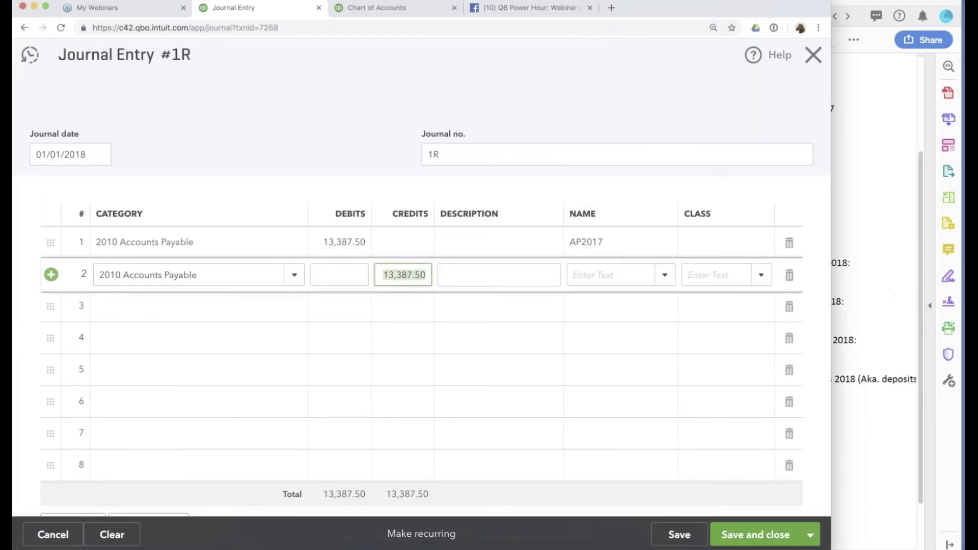
text(1200)
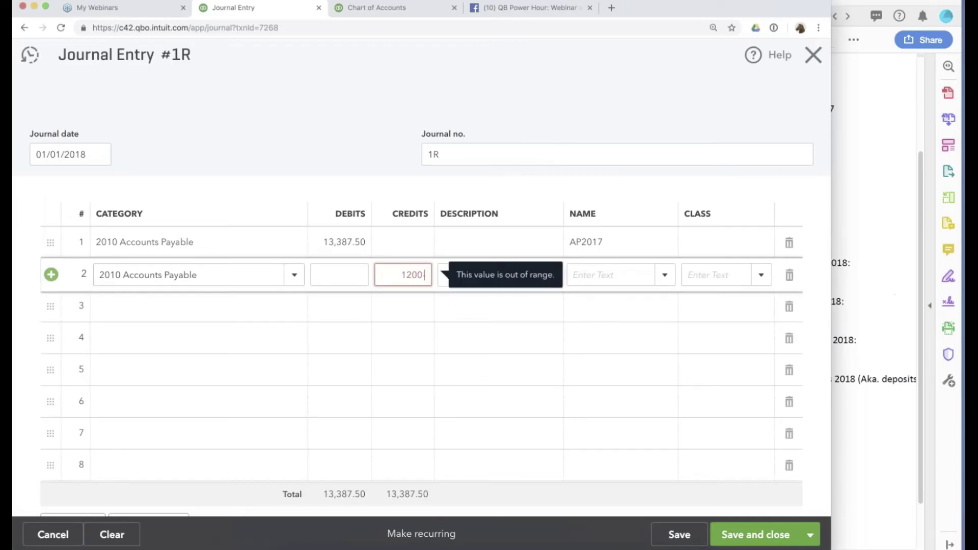
text(-8500)
key(Tab)
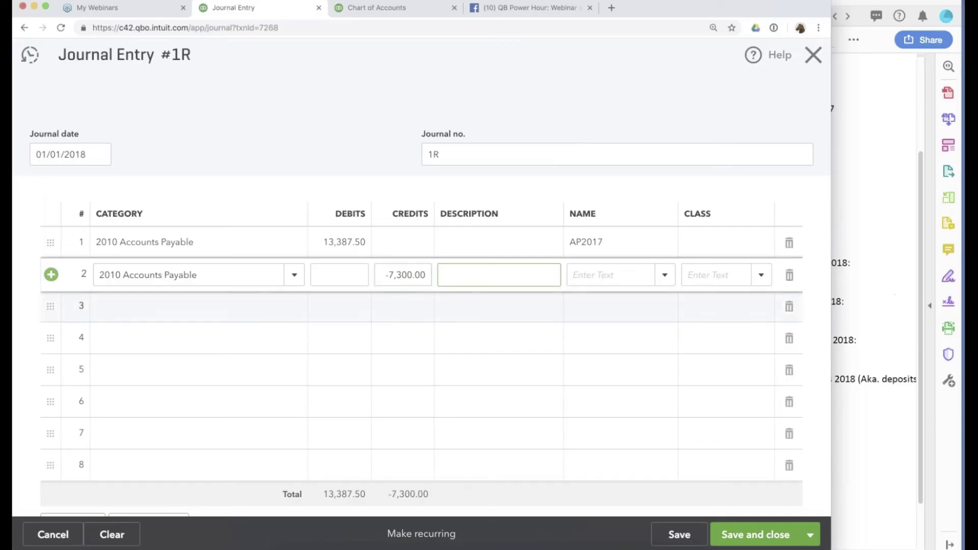
key(shift+Tab)
text(120000)
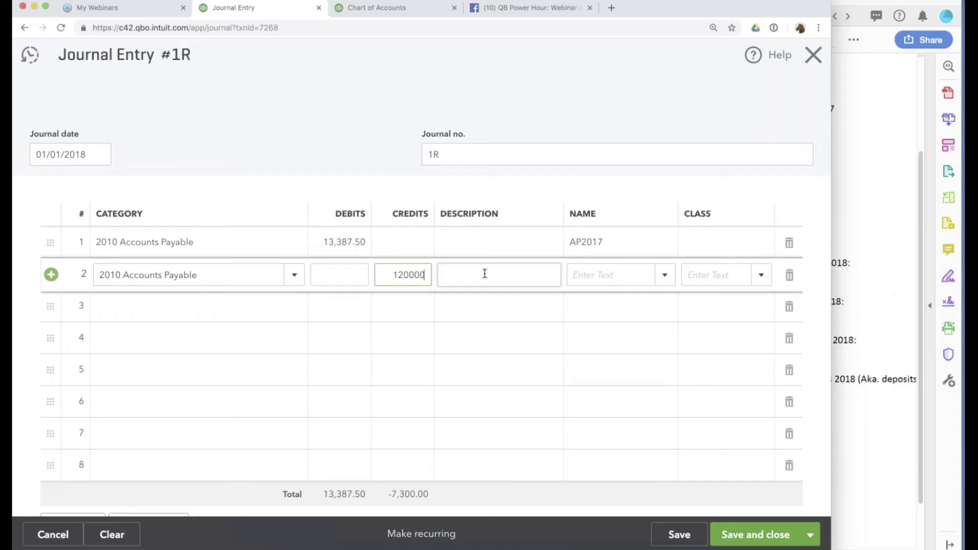
text(-8500)
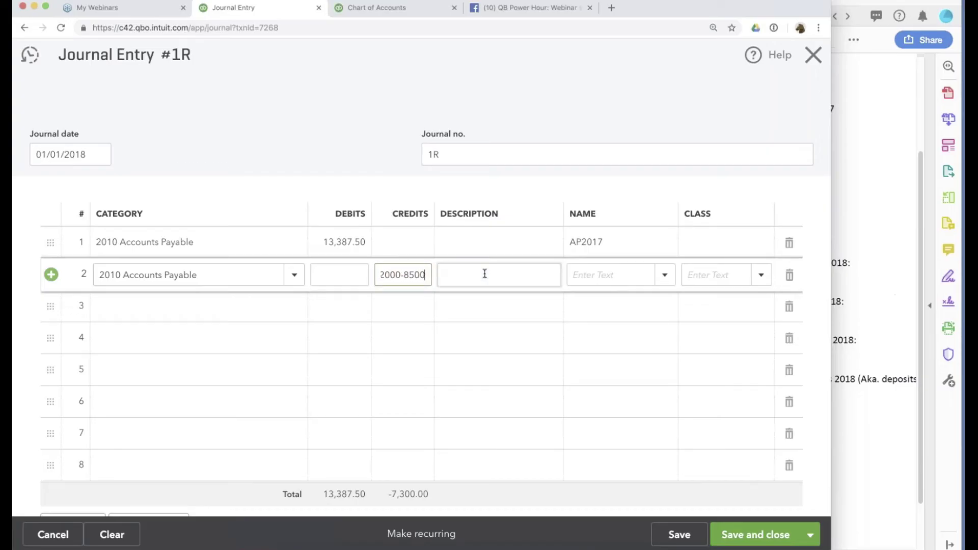
click(484, 274)
Assign Carr Building Supply as line 2's name.
click(612, 276)
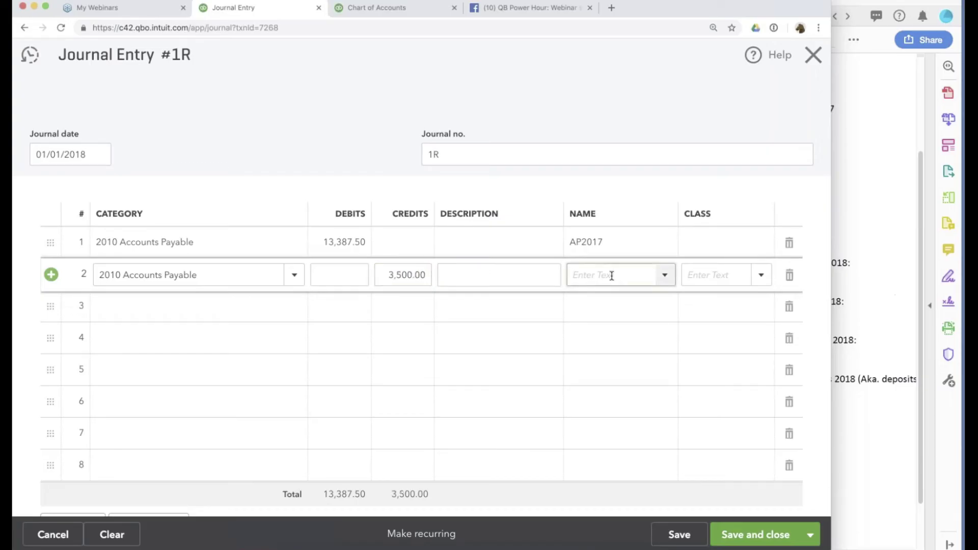
text(carr)
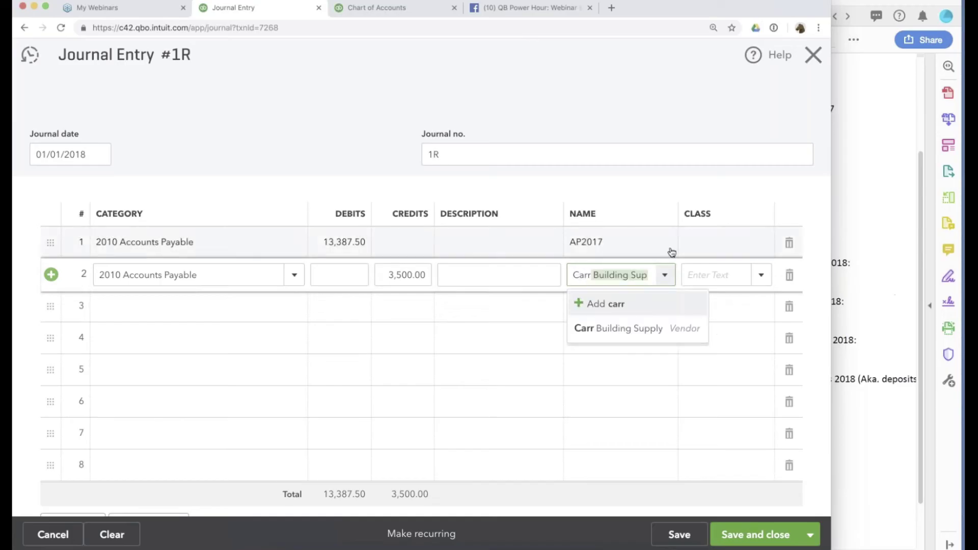
click(692, 325)
click(181, 307)
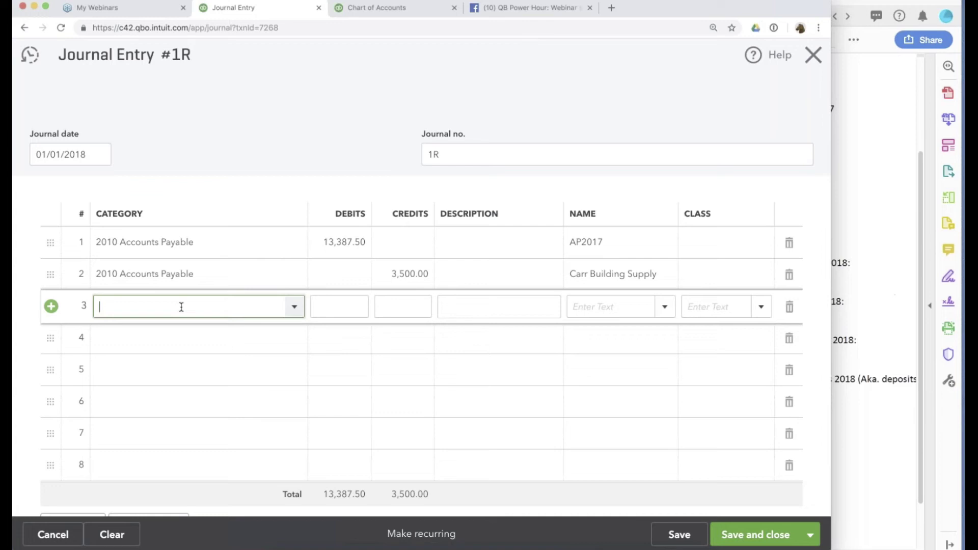
Set line 3 to 5110 Job Related Costs for a 9,887.50 credit, then review the other lines.
text(cos)
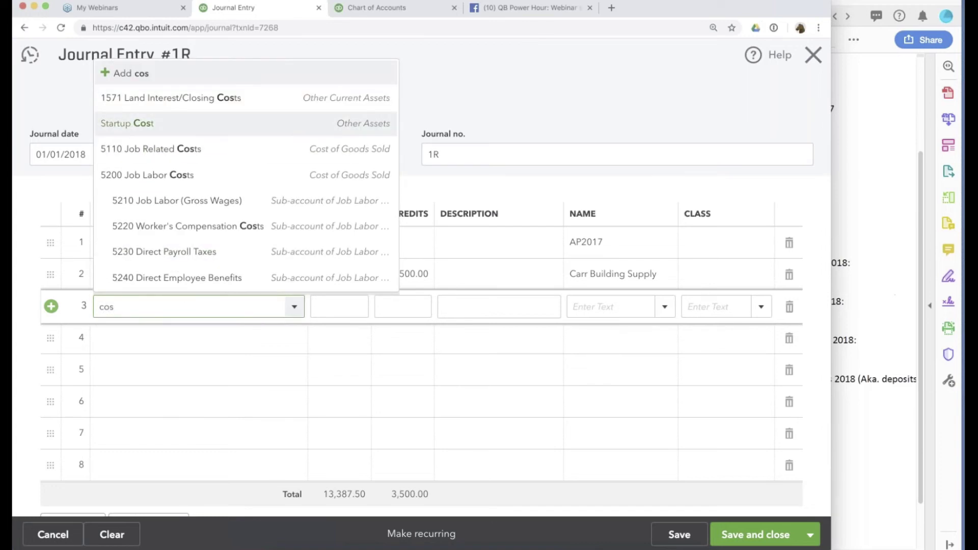
click(181, 154)
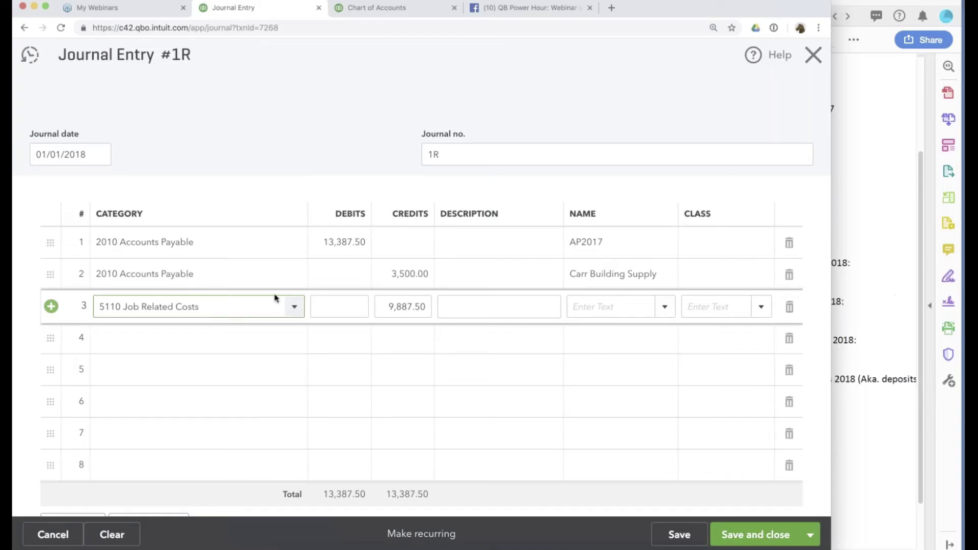
click(606, 275)
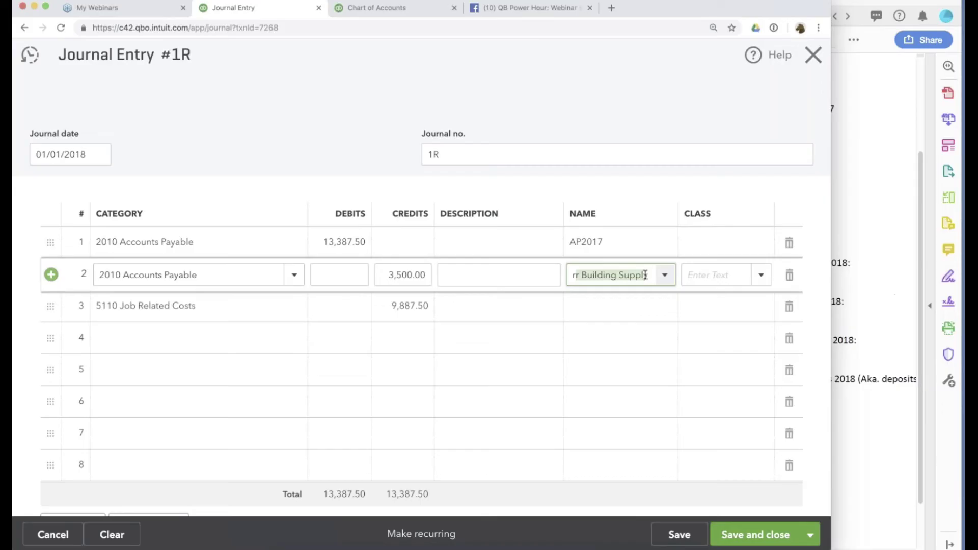
click(342, 243)
click(588, 242)
double_click(588, 242)
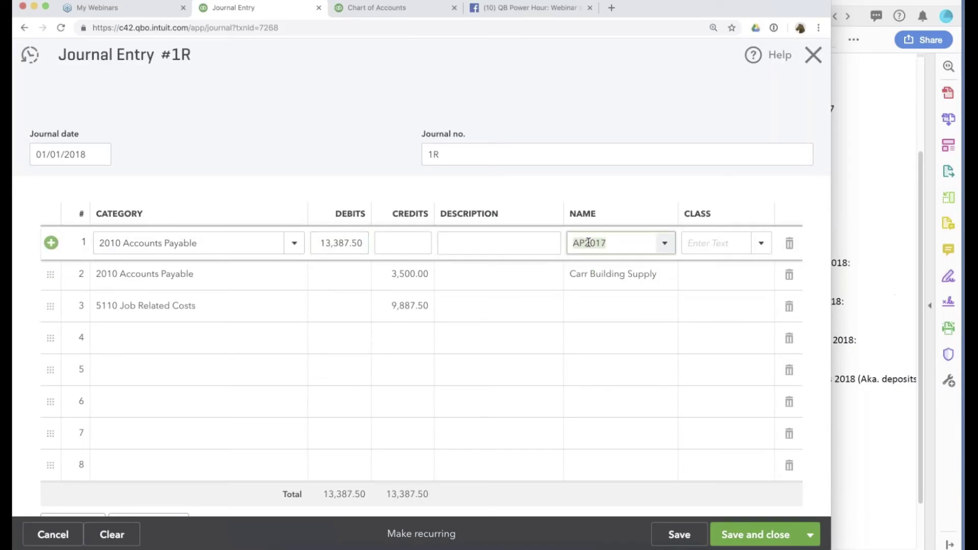
click(158, 305)
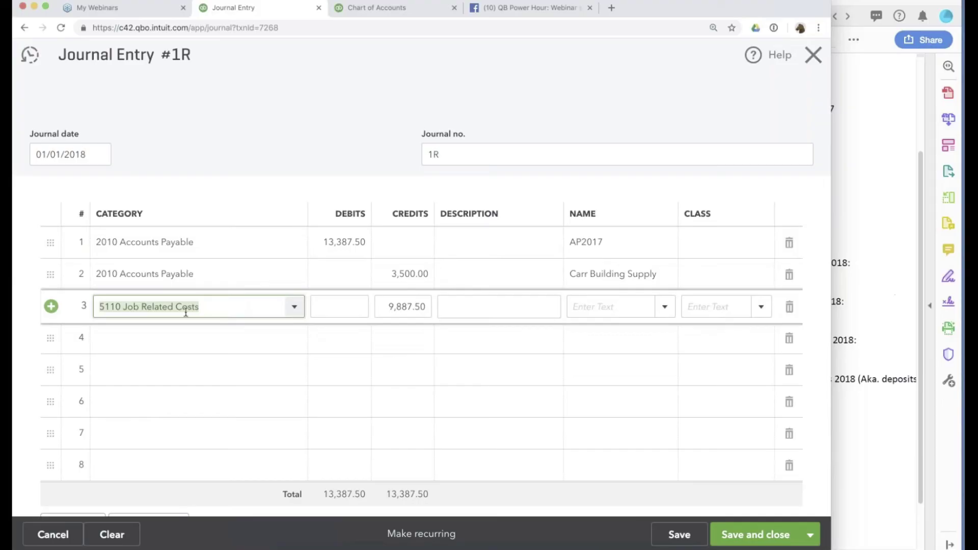
Redate entry 1R to 12/31/2018, save it, and switch to the Chart of Accounts.
click(676, 535)
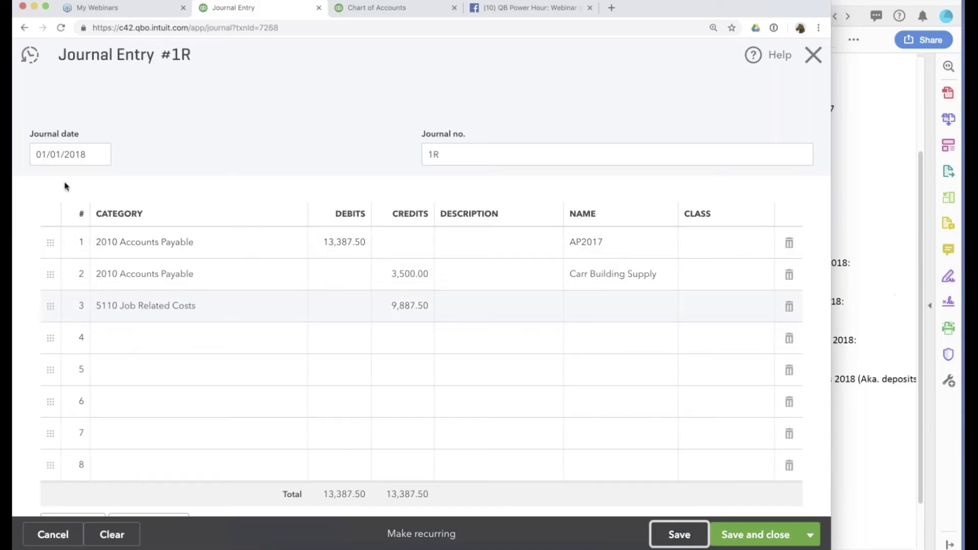
click(68, 153)
text(12/31/2018)
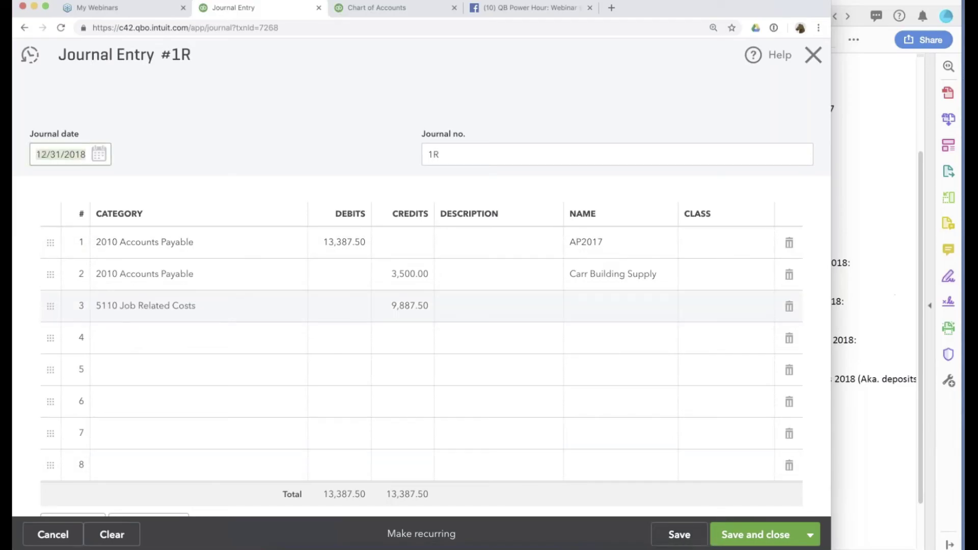
click(679, 534)
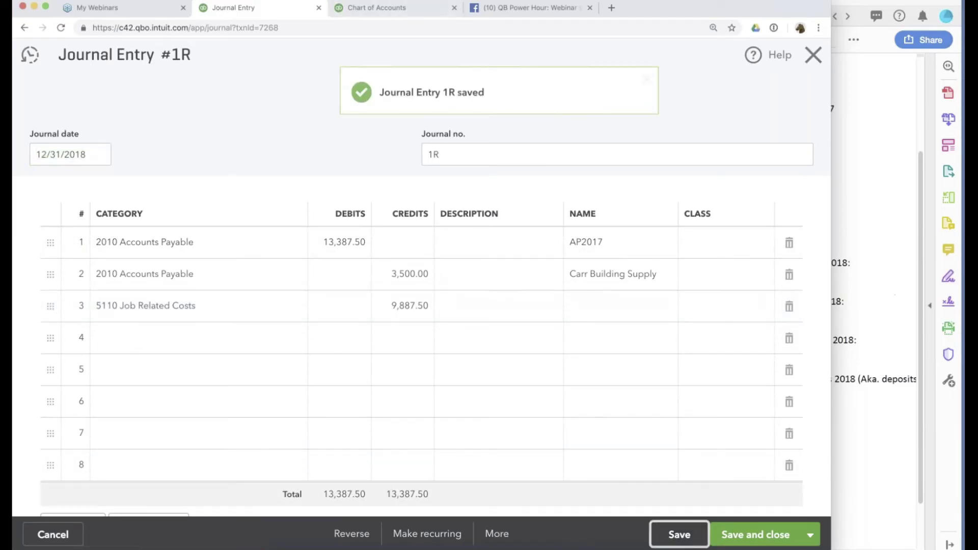
click(410, 7)
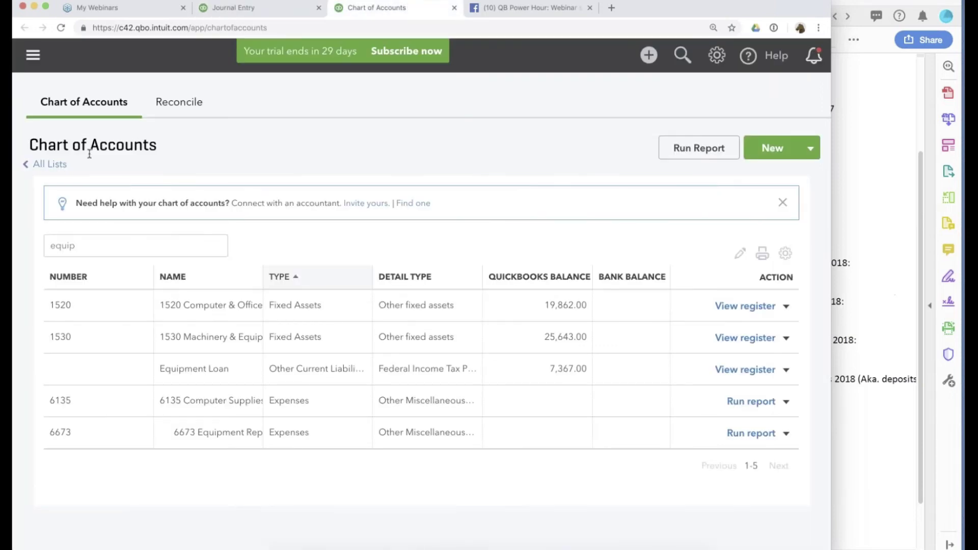
Return to the comparative Balance Sheet report through the reports area.
click(33, 55)
click(69, 270)
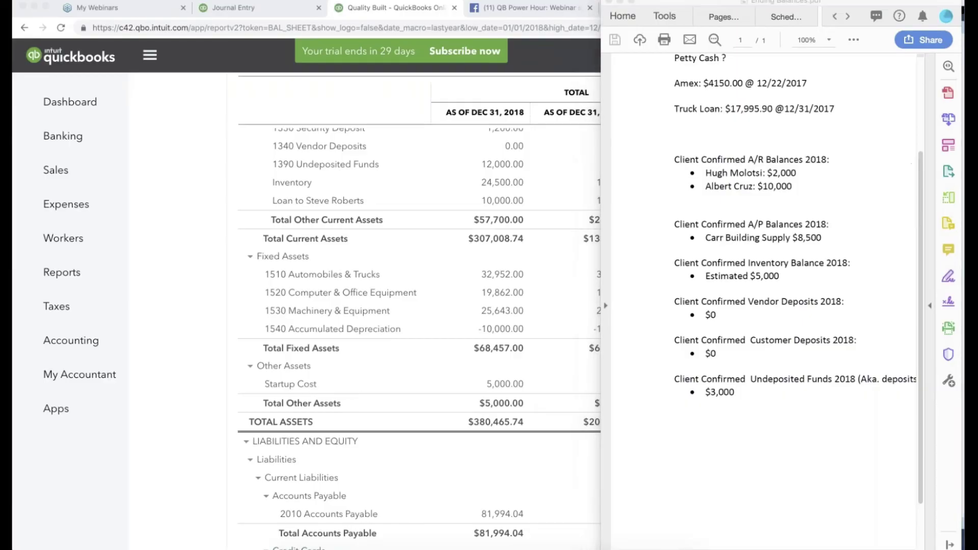
scroll(224, 243, up, 2)
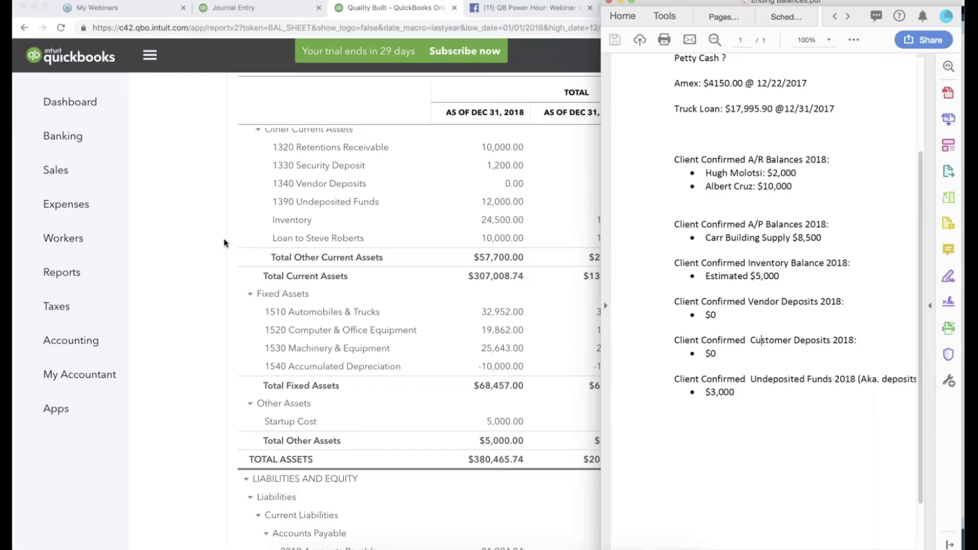
click(224, 243)
scroll(224, 243, up, 3)
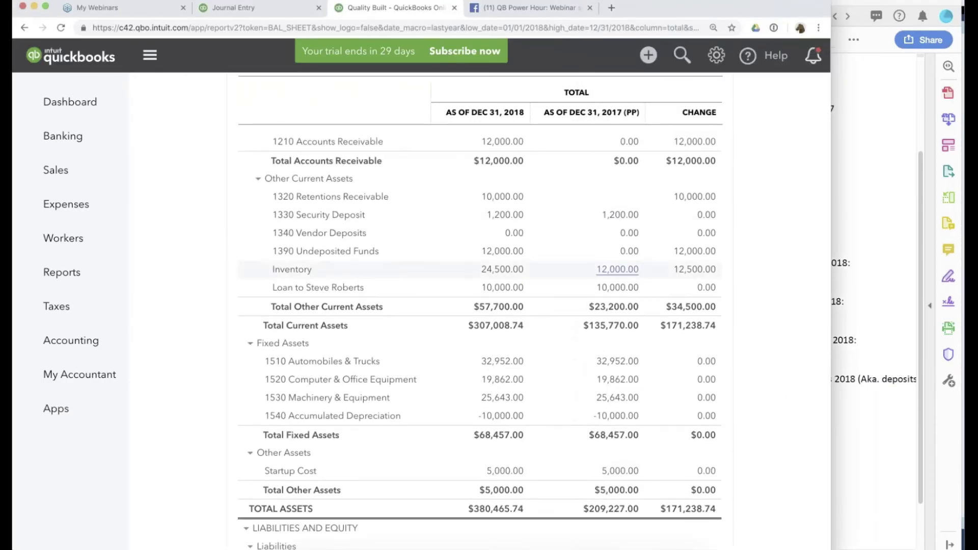
scroll(693, 255, down, 1)
scroll(693, 254, up, 3)
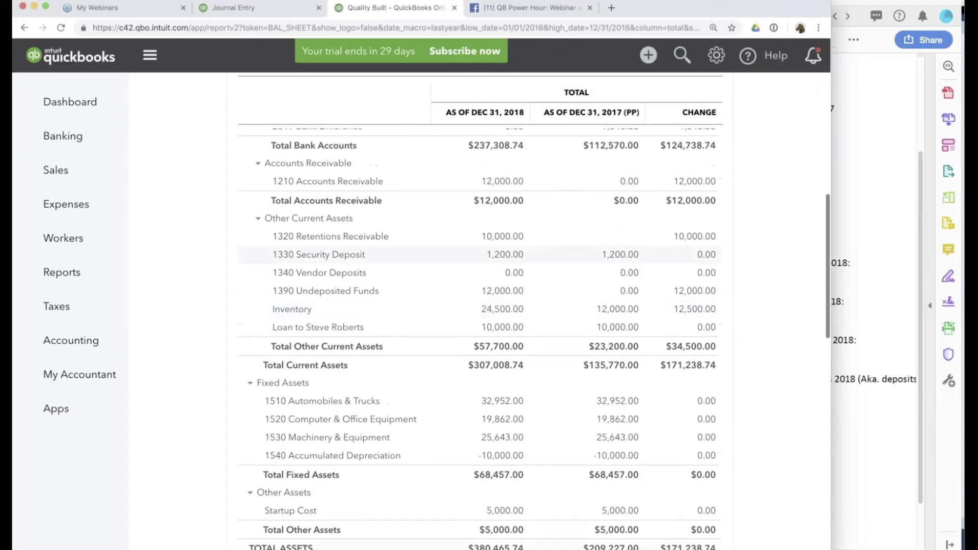
scroll(686, 268, up, 3)
Compare Carr Building Supply's confirmed $8,500 A/P with the Balance Sheet's 81,994.04 in 2010 Accounts Payable.
click(881, 209)
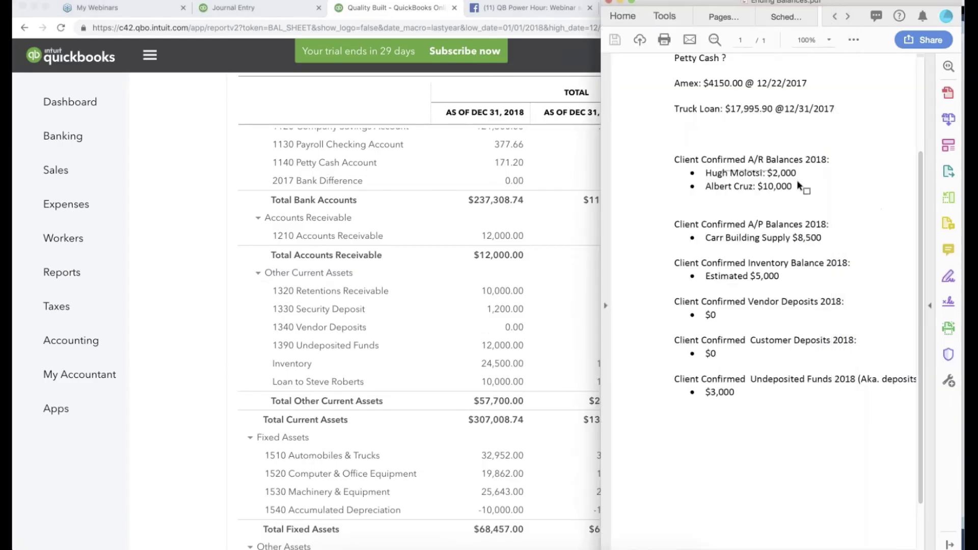
drag(723, 173, 798, 176)
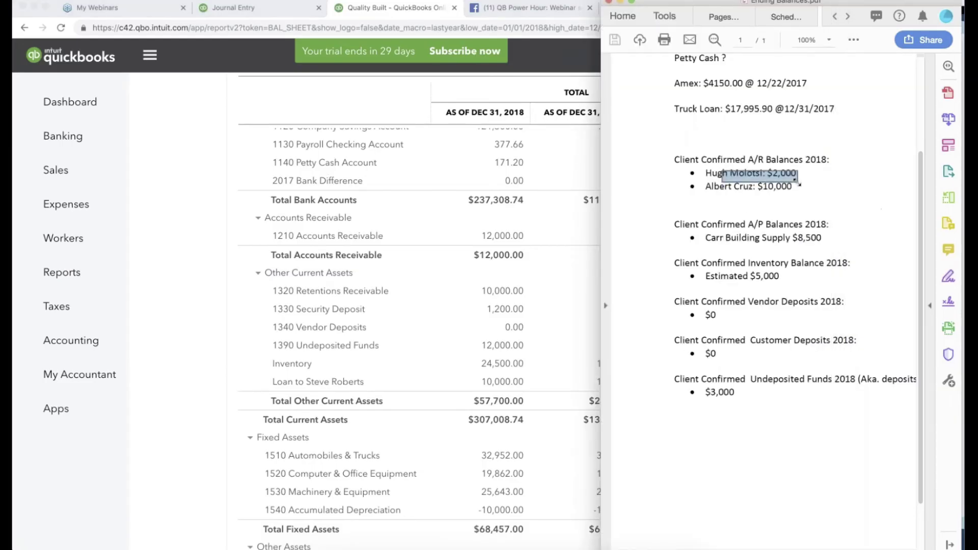
click(811, 238)
scroll(186, 288, down, 2)
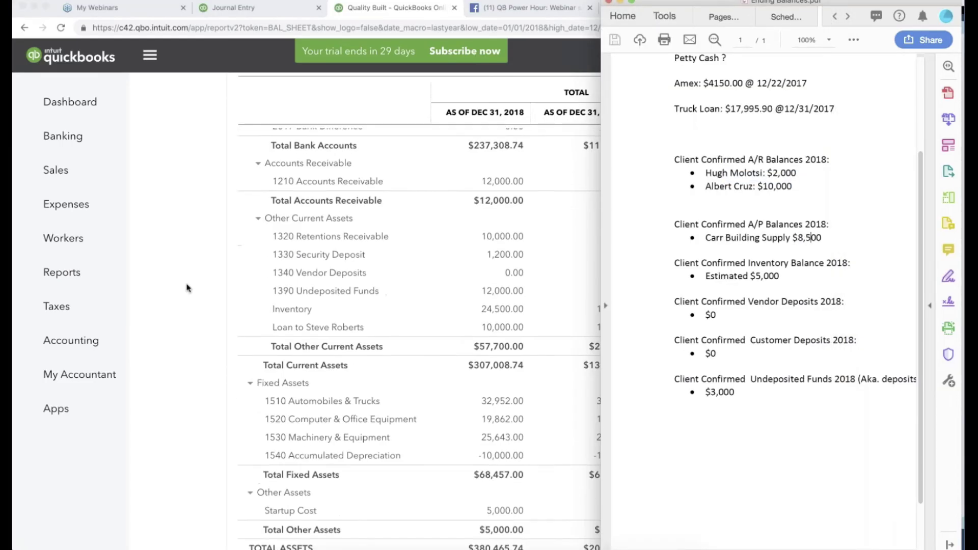
click(186, 288)
scroll(187, 288, down, 5)
scroll(186, 288, down, 3)
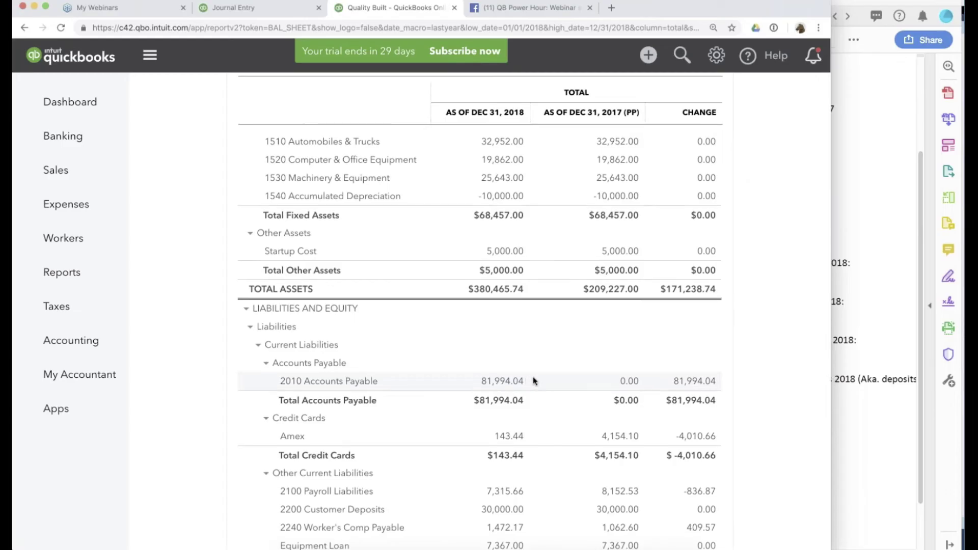
scroll(531, 380, up, 1)
scroll(533, 380, down, 2)
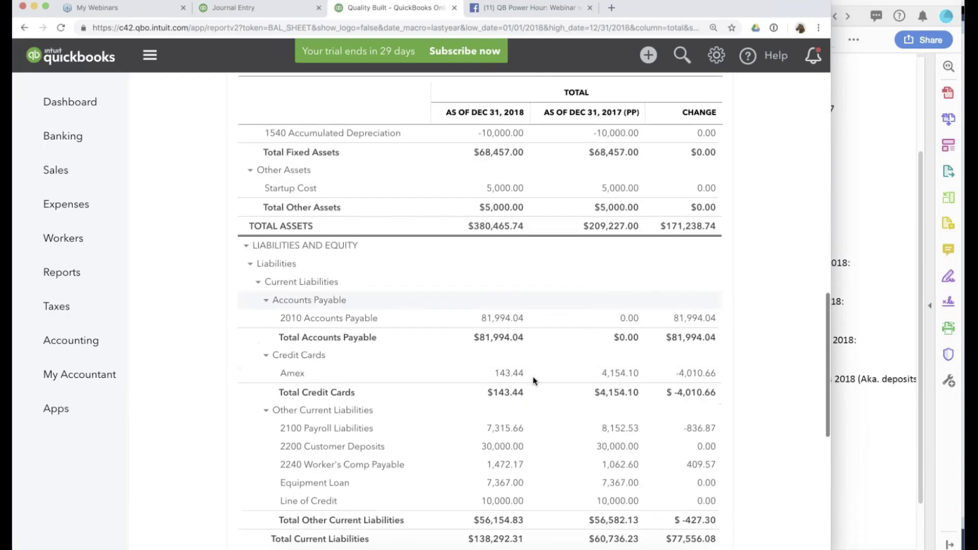
scroll(535, 331, up, 2)
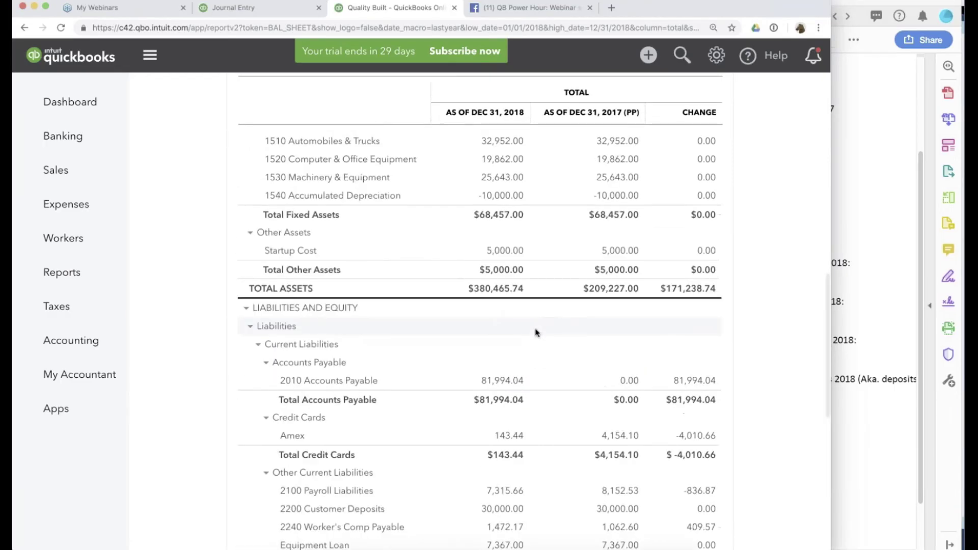
Save journal entry 1R, accepting the reconciled-transaction warning, and close the form.
click(267, 7)
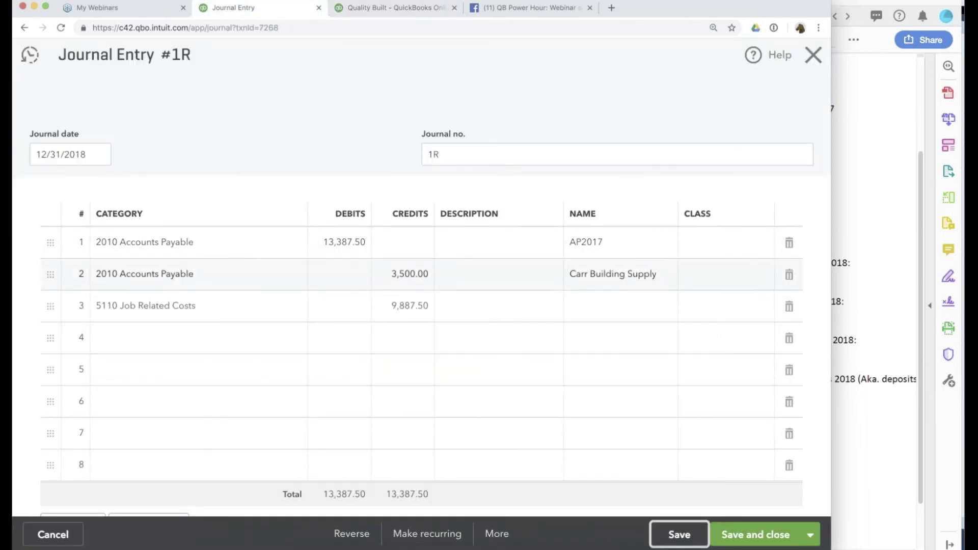
click(675, 535)
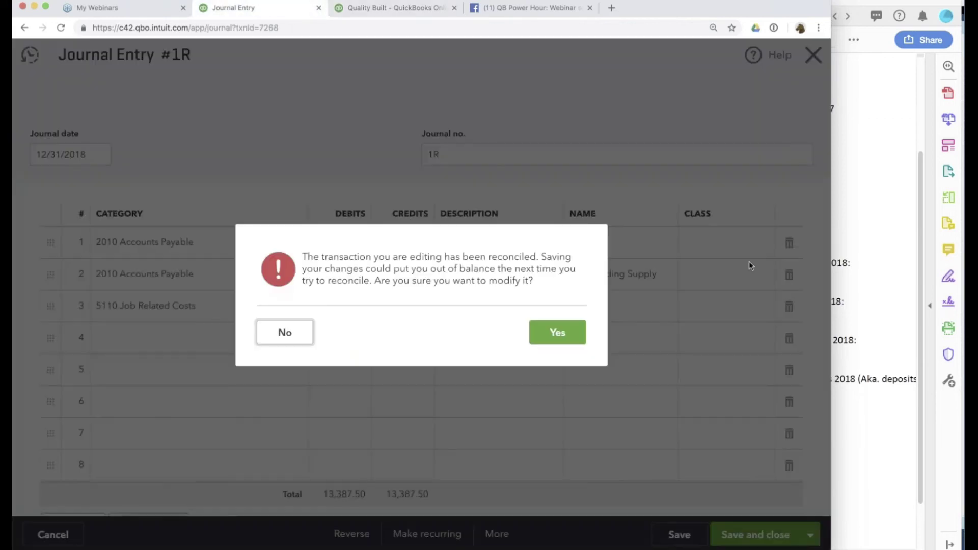
click(559, 332)
click(814, 55)
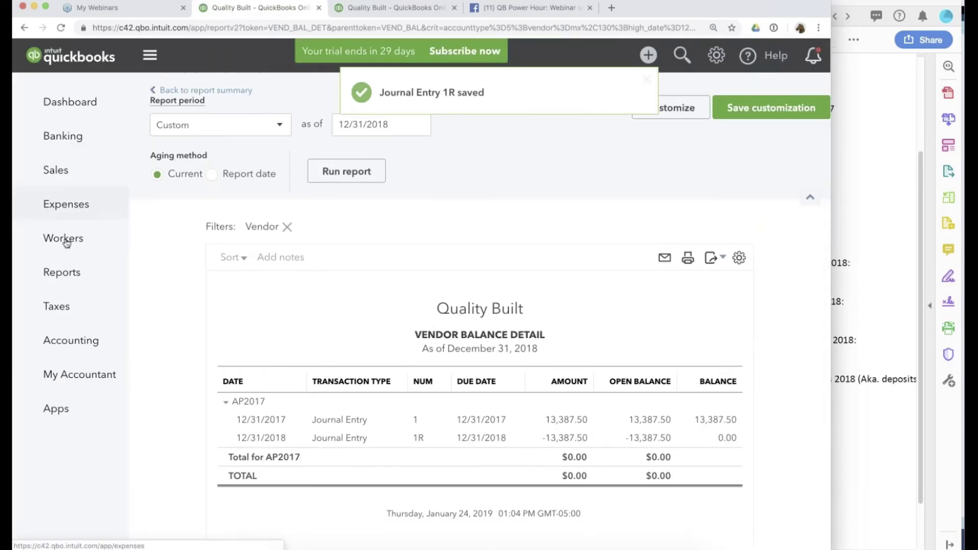
Run the Vendor Balance Summary as of December 31, 2018.
click(61, 274)
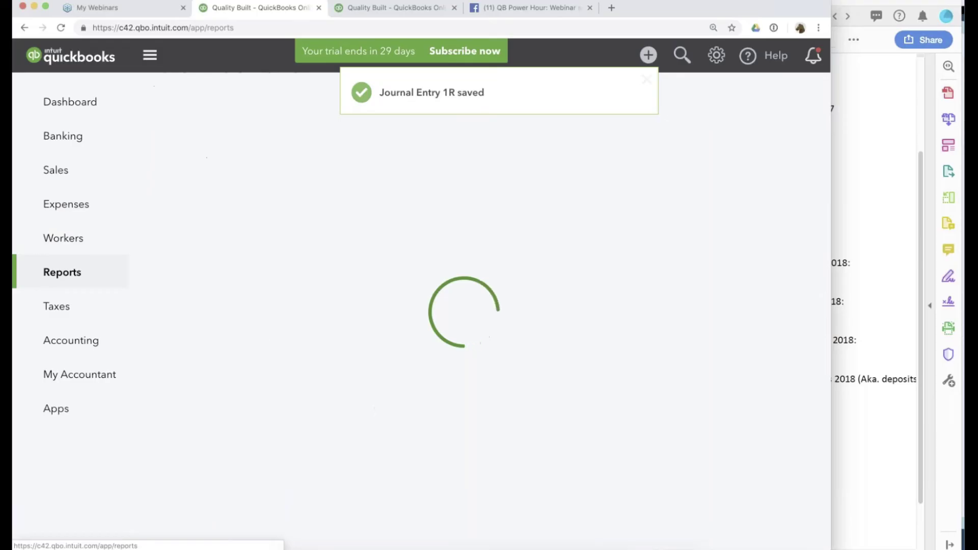
scroll(306, 382, down, 15)
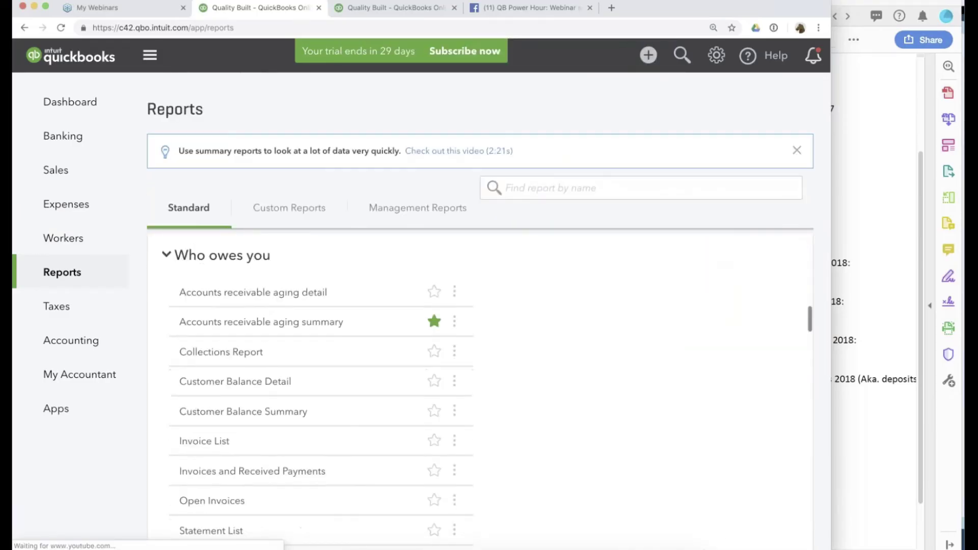
scroll(305, 377, down, 15)
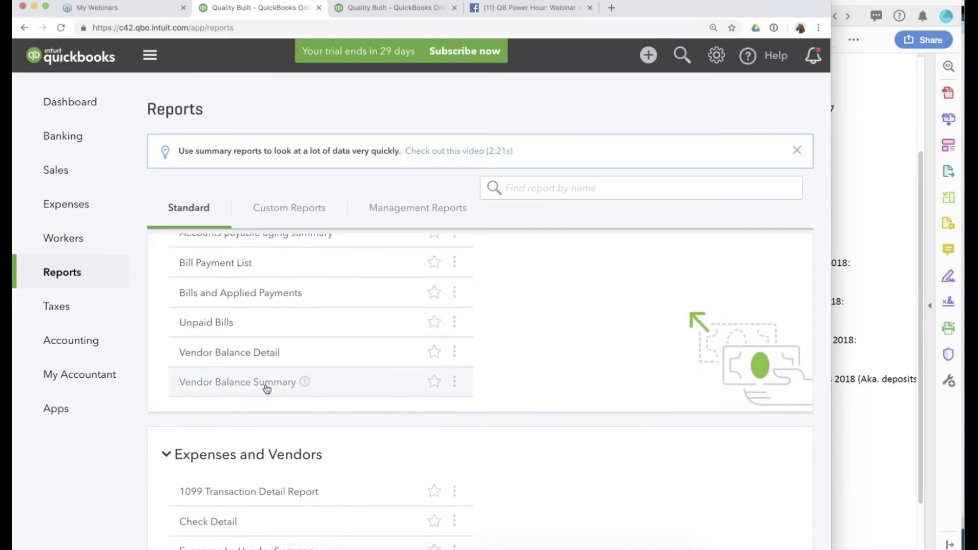
click(266, 386)
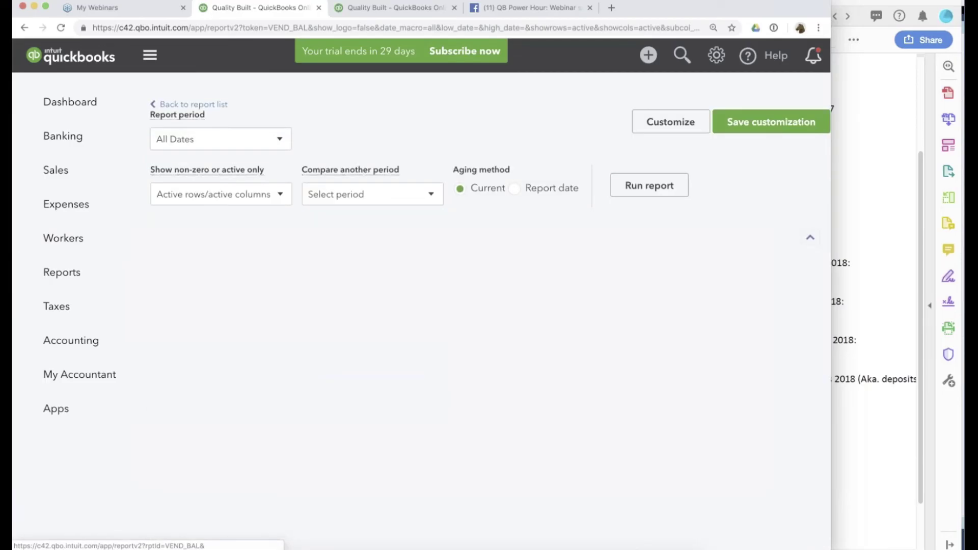
scroll(656, 218, down, 5)
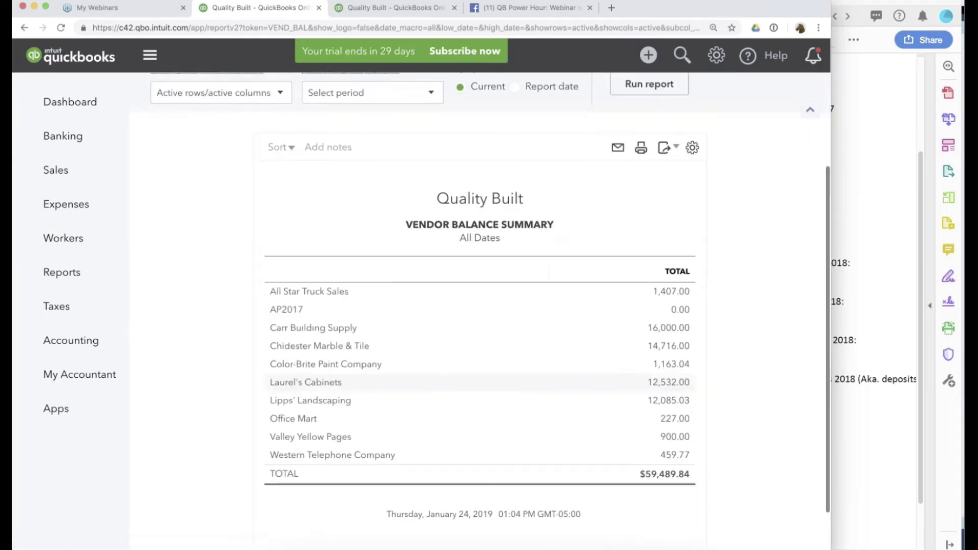
scroll(656, 218, up, 5)
click(656, 218)
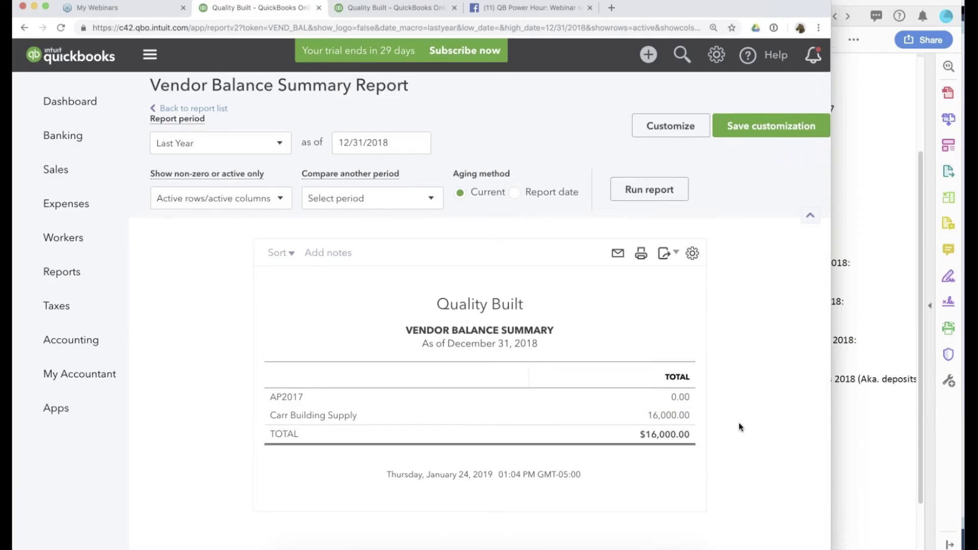
Drill into Carr Building Supply's 16,000.00 balance to reopen journal entry 1R.
click(866, 423)
scroll(764, 296, up, 3)
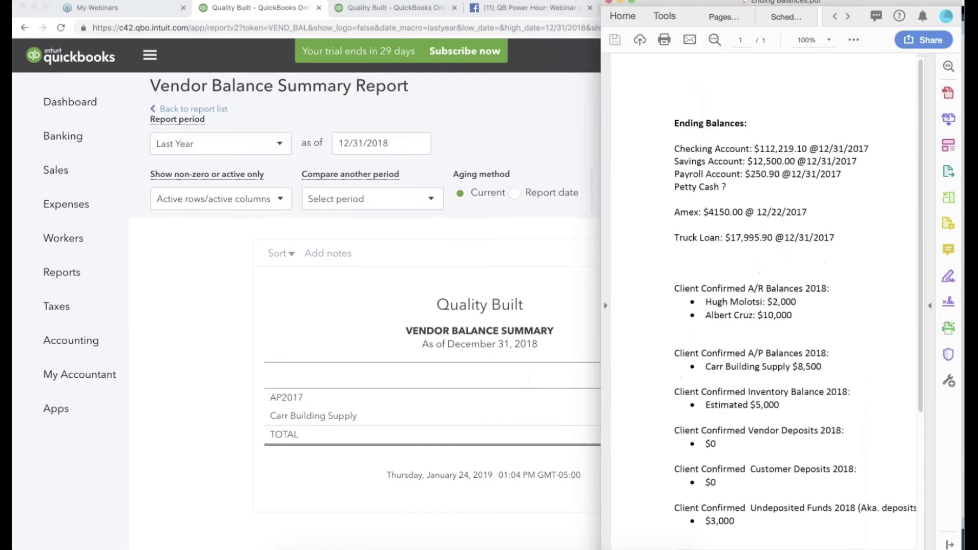
click(180, 352)
click(794, 416)
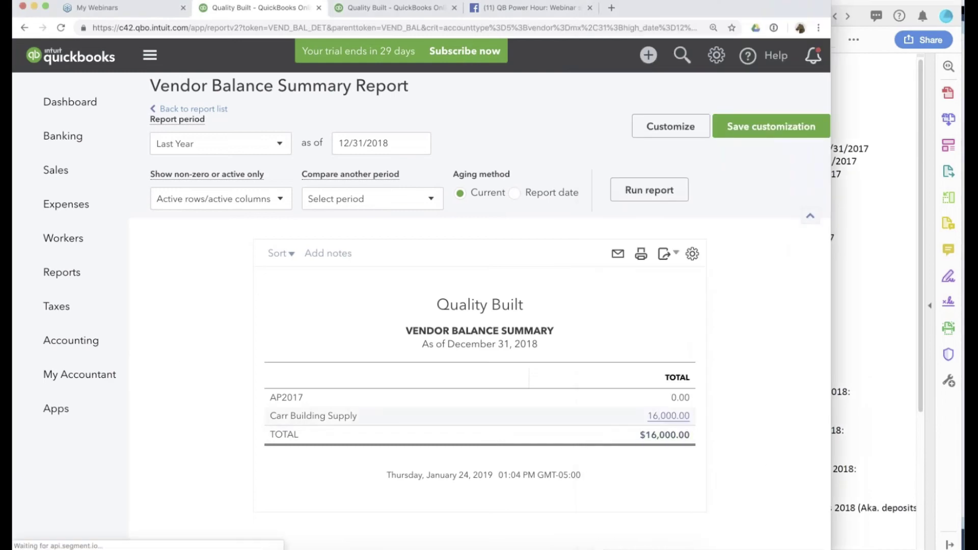
click(329, 439)
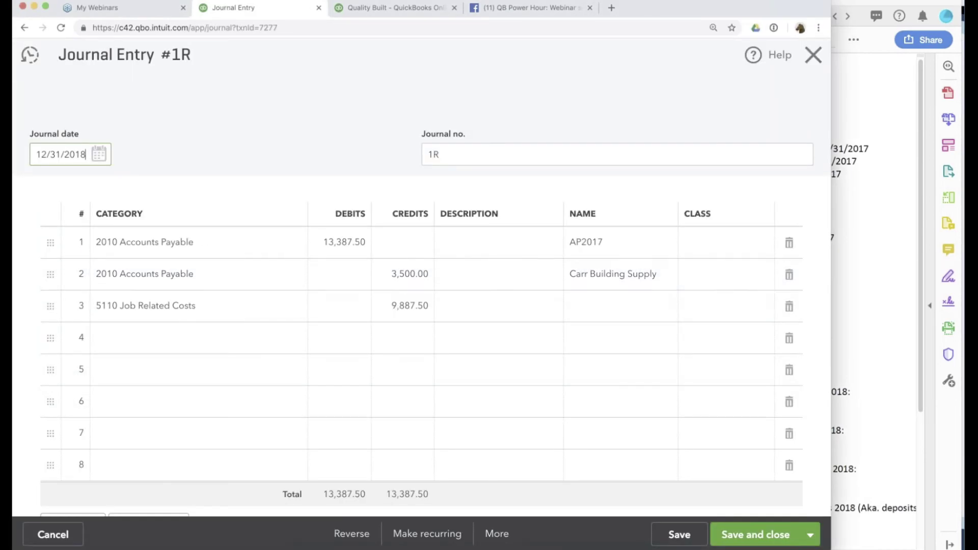
Move row 2's 3,500.00 from Credits to Debits and clear row 3's 9,887.50 credit.
key(super+Tab)
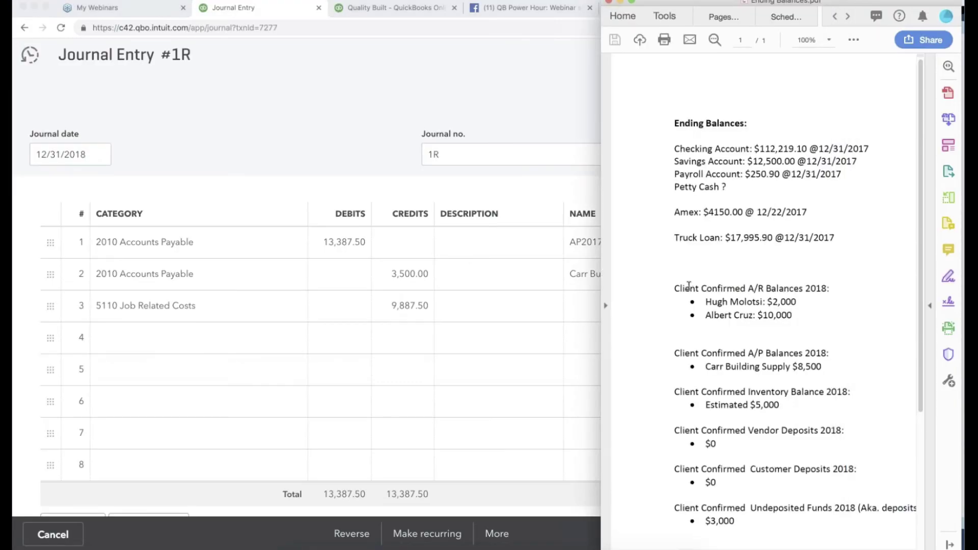
click(405, 274)
click(384, 271)
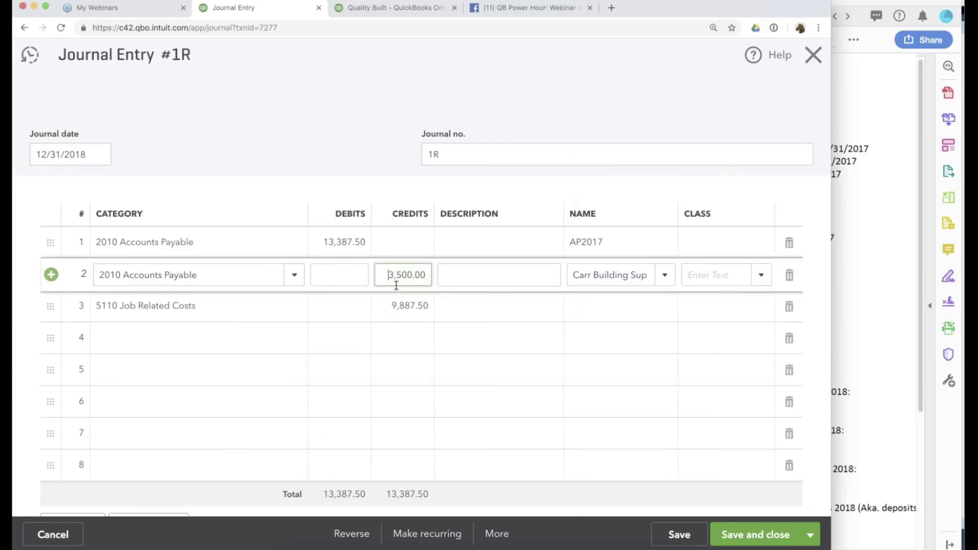
text(-)
click(403, 306)
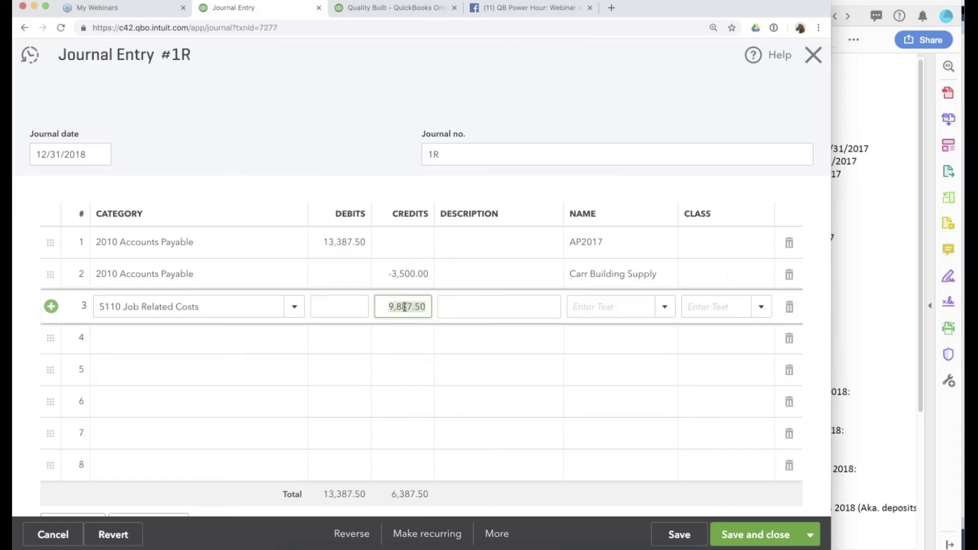
key(BackSpace)
click(397, 339)
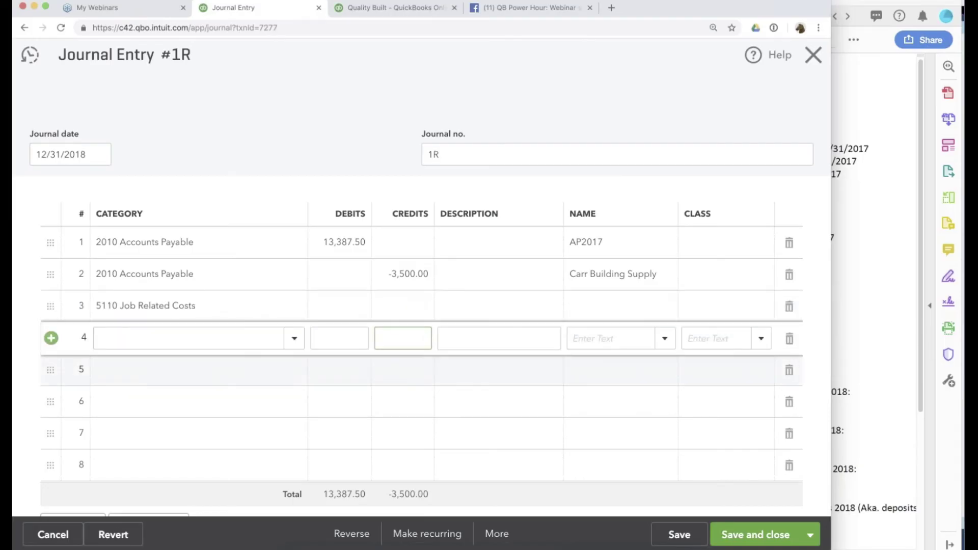
click(411, 308)
click(339, 274)
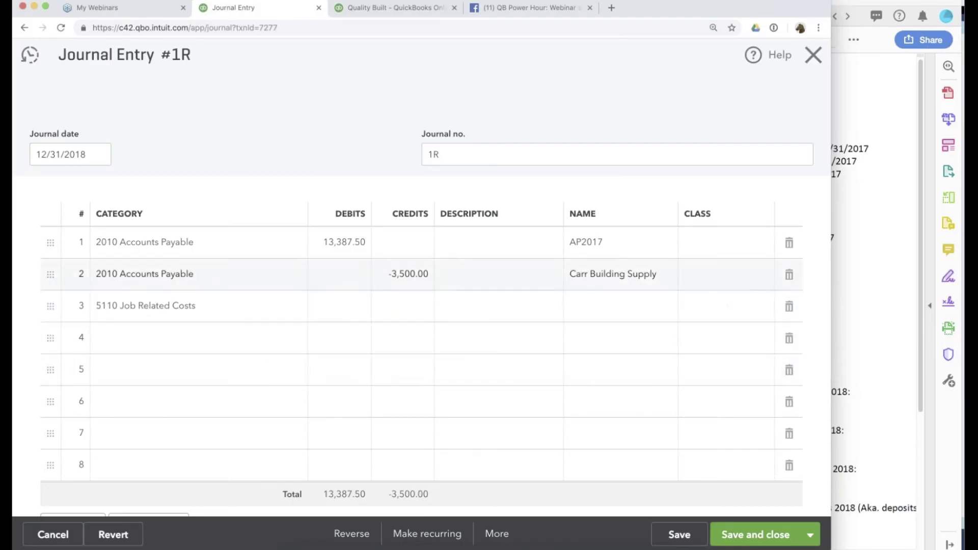
text(3500)
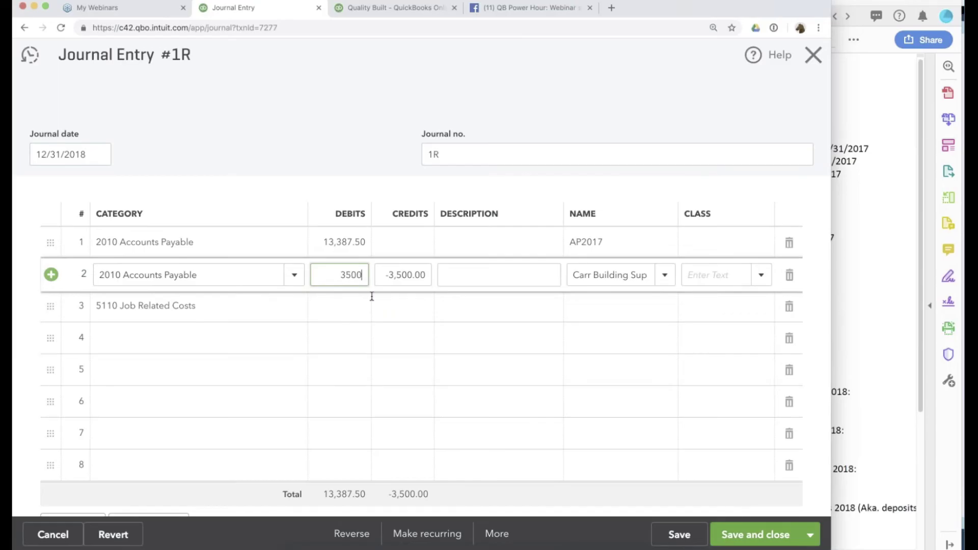
click(403, 307)
click(402, 337)
Credit 5110 Job Related Costs 16,887.50 on row 4, delete the empty row 3, and save.
click(199, 337)
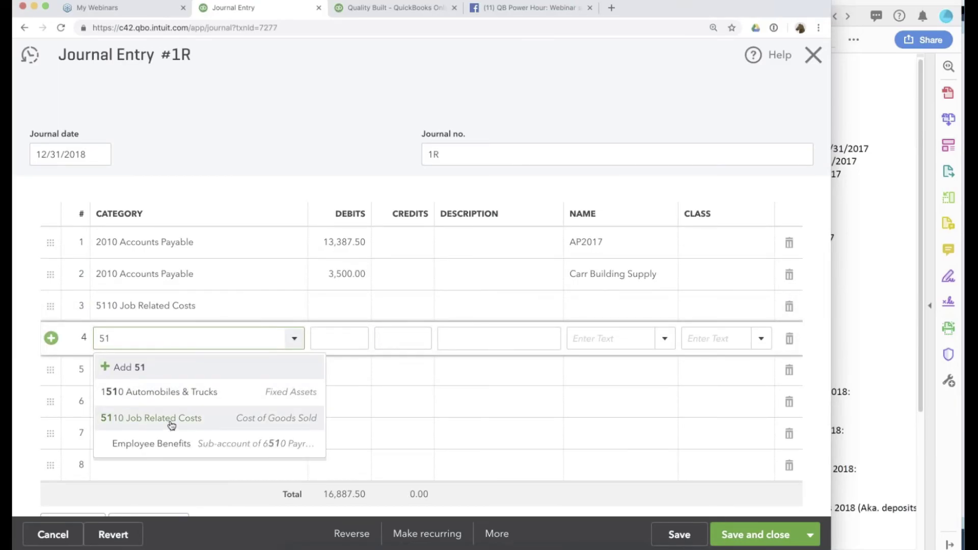
click(171, 425)
click(789, 307)
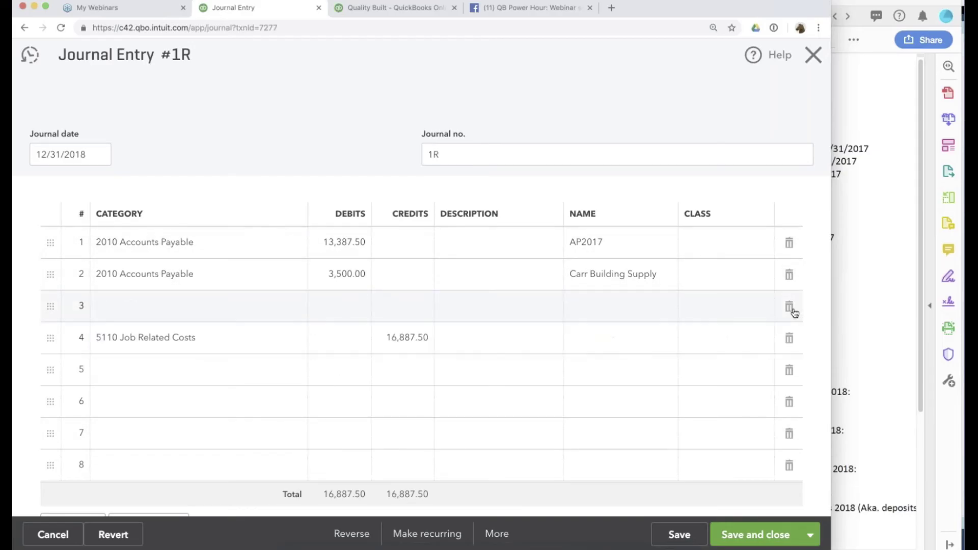
click(694, 537)
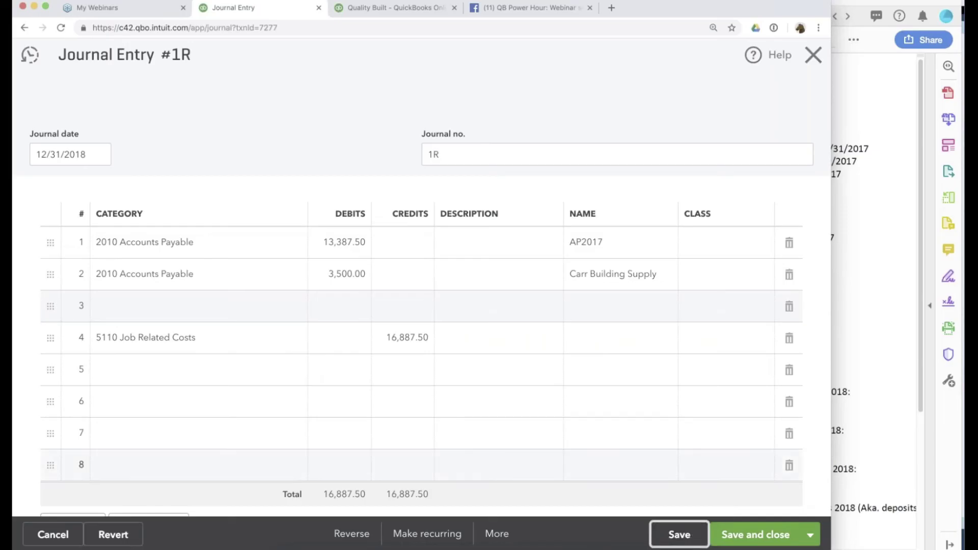
click(380, 7)
scroll(781, 238, up, 12)
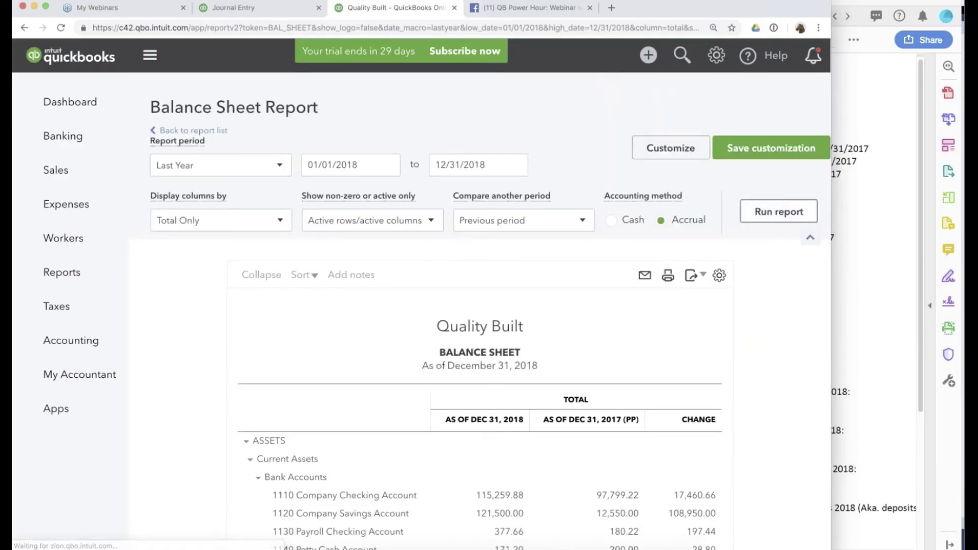
Review the accrual-basis Balance Sheet, where 2010 Accounts Payable now shows 74,994.04.
scroll(713, 243, down, 6)
scroll(527, 321, down, 10)
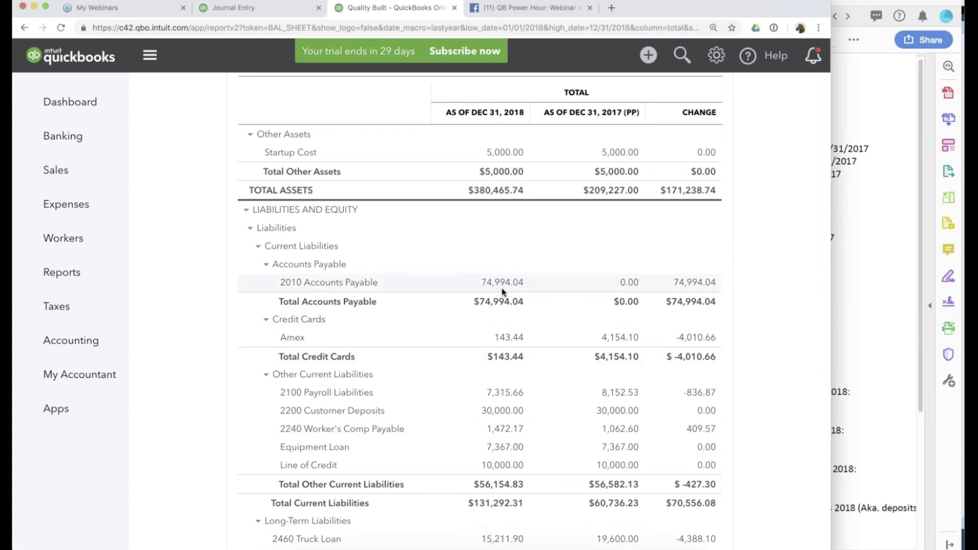
click(503, 283)
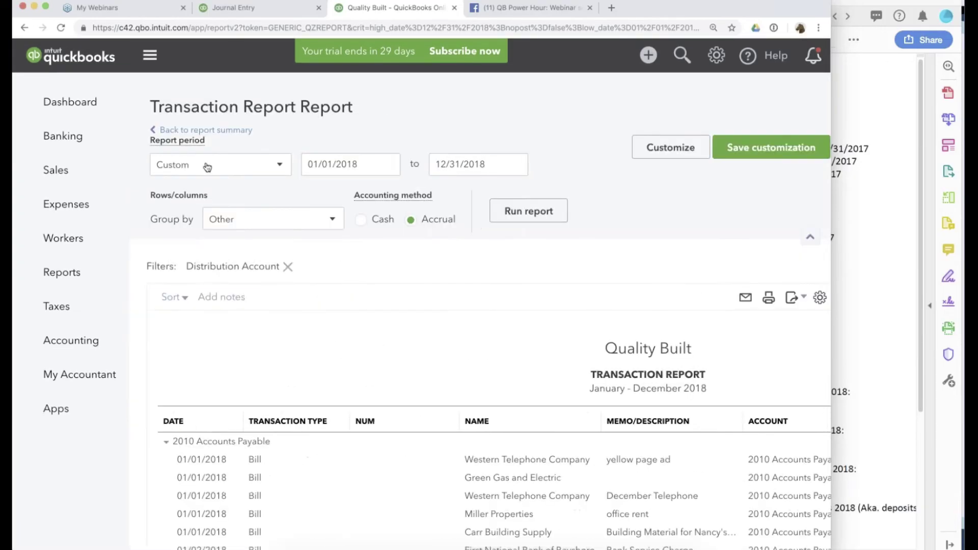
click(205, 130)
scroll(571, 291, down, 15)
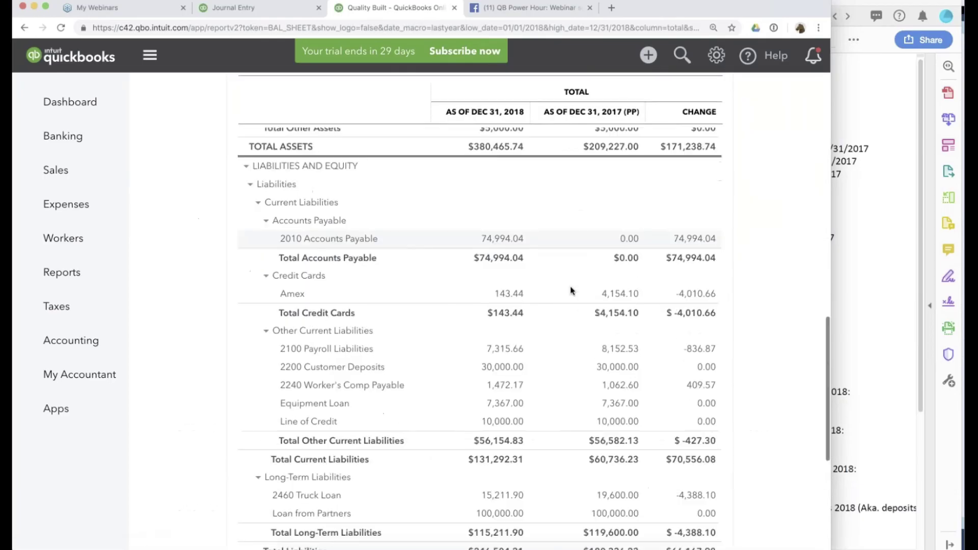
scroll(571, 291, up, 9)
key(super+minus)
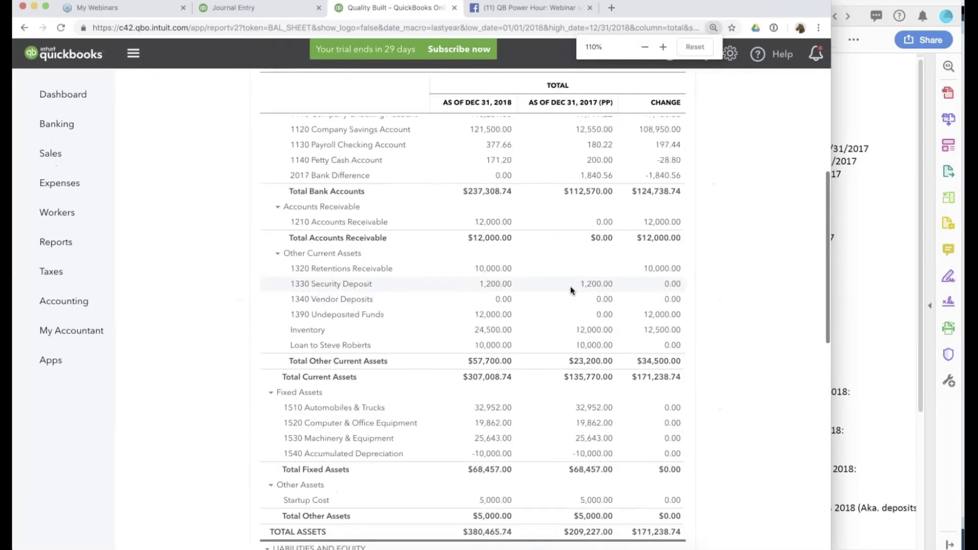
scroll(571, 288, up, 6)
click(584, 202)
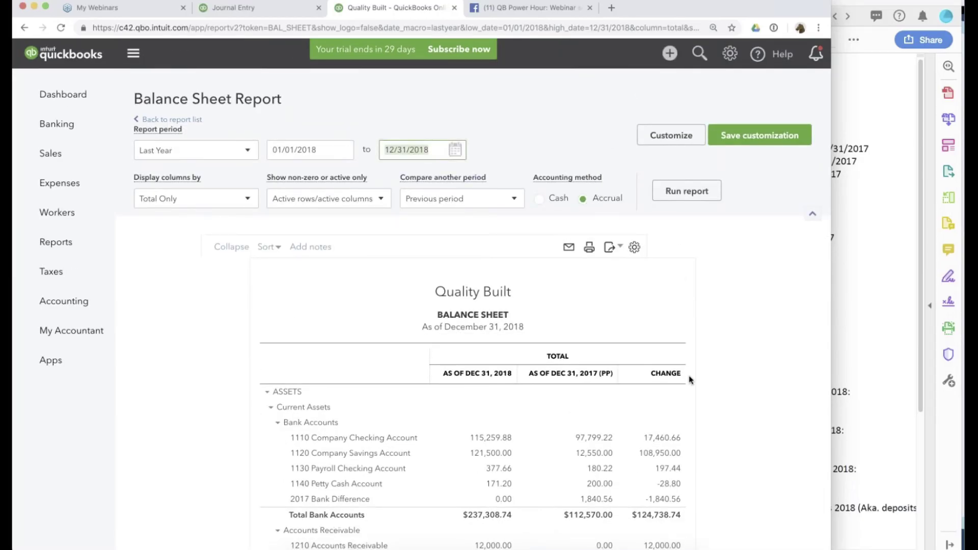
scroll(690, 377, down, 10)
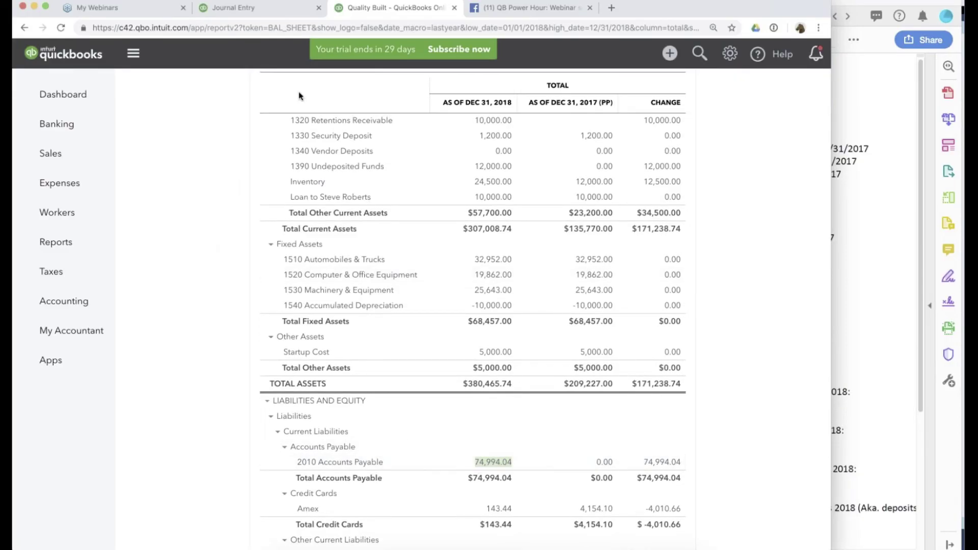
click(265, 8)
Run the Vendor Balance Summary for Last Year, showing Carr Building Supply at 9,000.00.
click(56, 242)
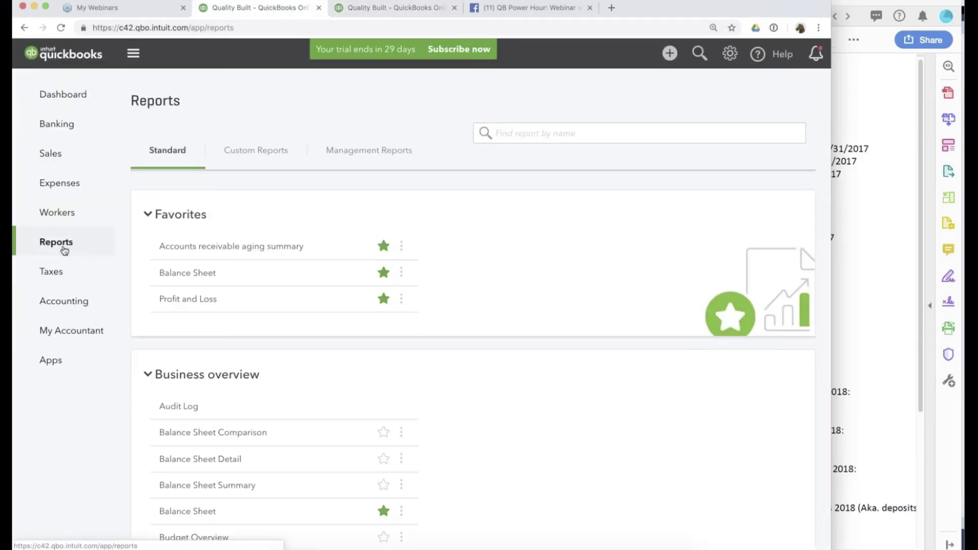
scroll(262, 341, down, 10)
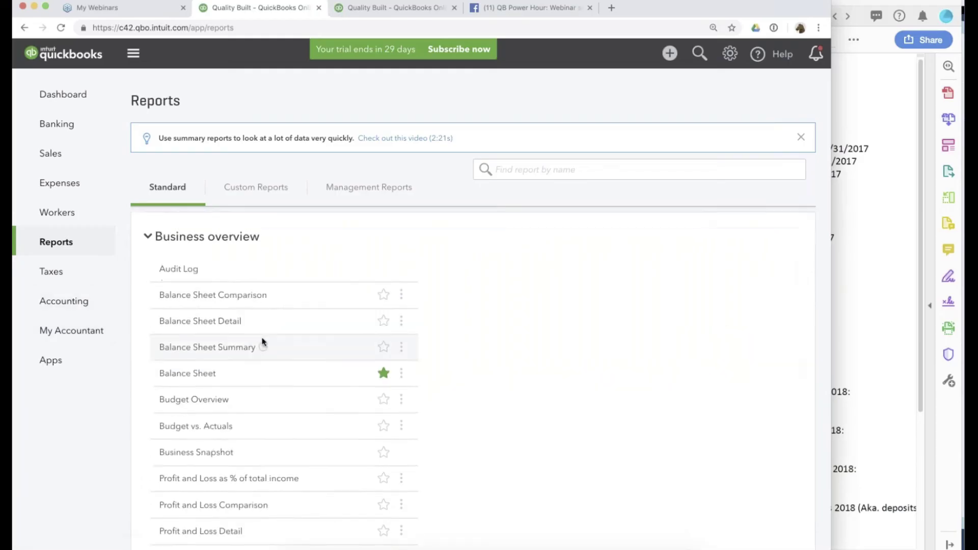
scroll(262, 340, down, 15)
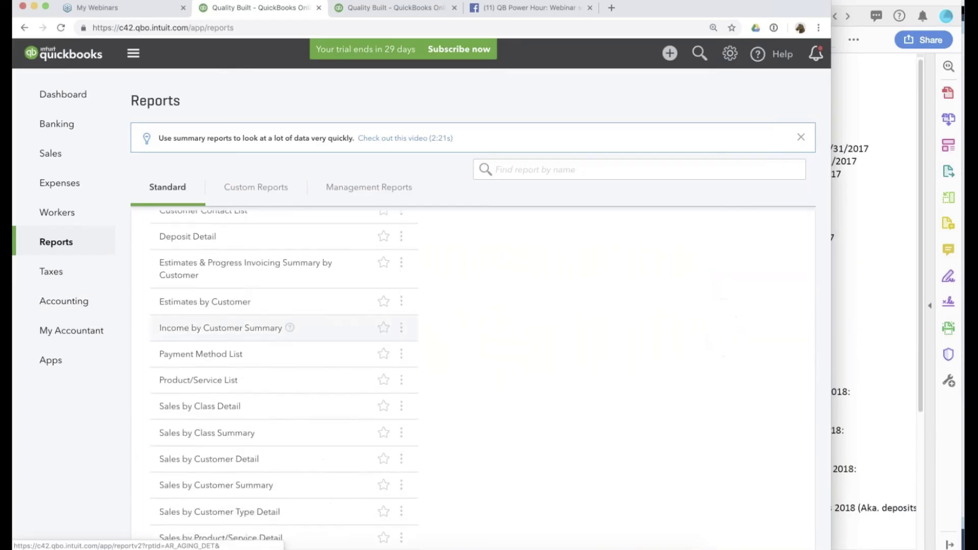
scroll(223, 343, down, 10)
scroll(223, 343, up, 2)
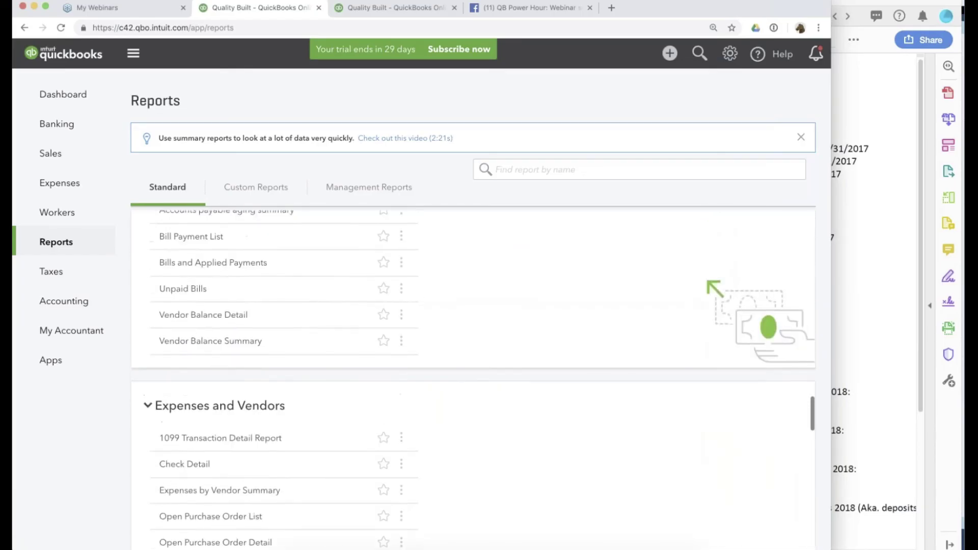
click(223, 343)
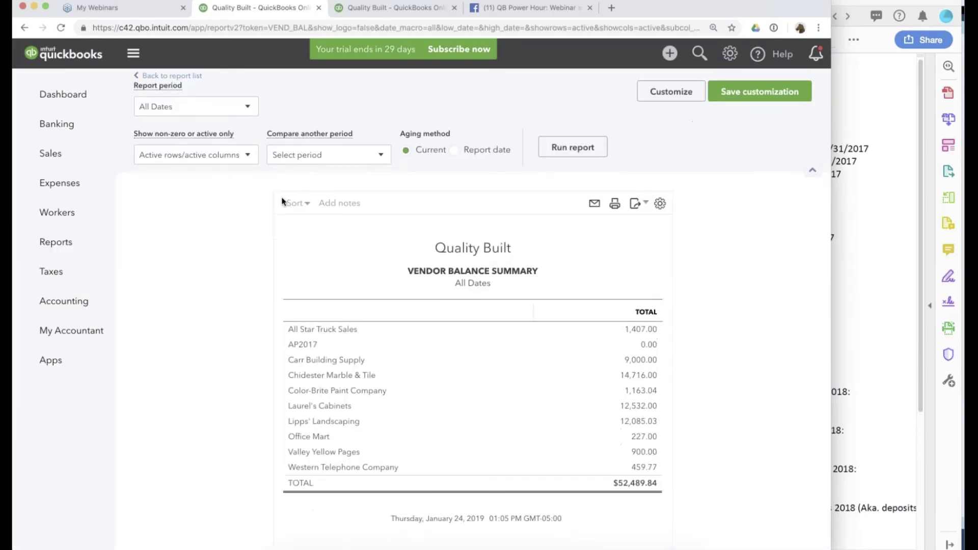
click(175, 149)
scroll(176, 320, down, 5)
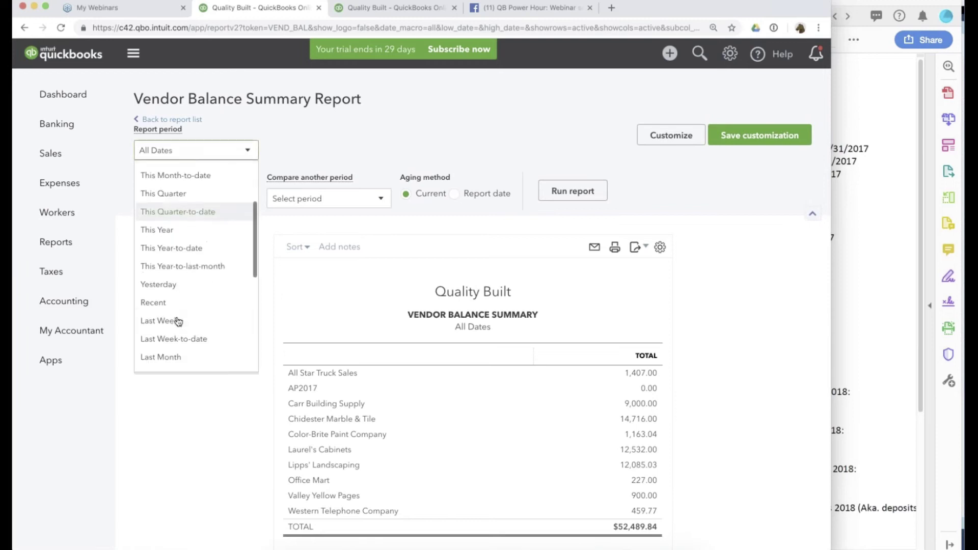
scroll(177, 321, down, 3)
click(168, 209)
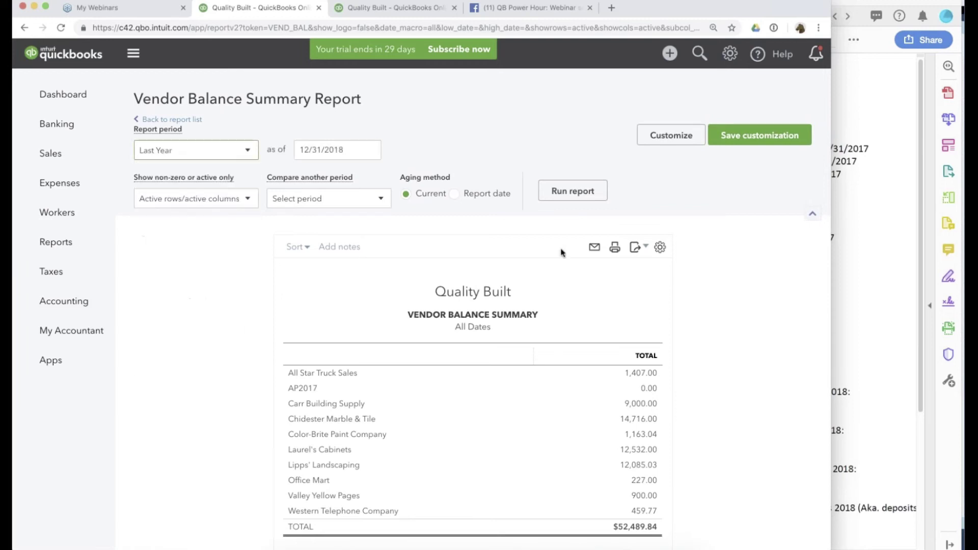
click(575, 191)
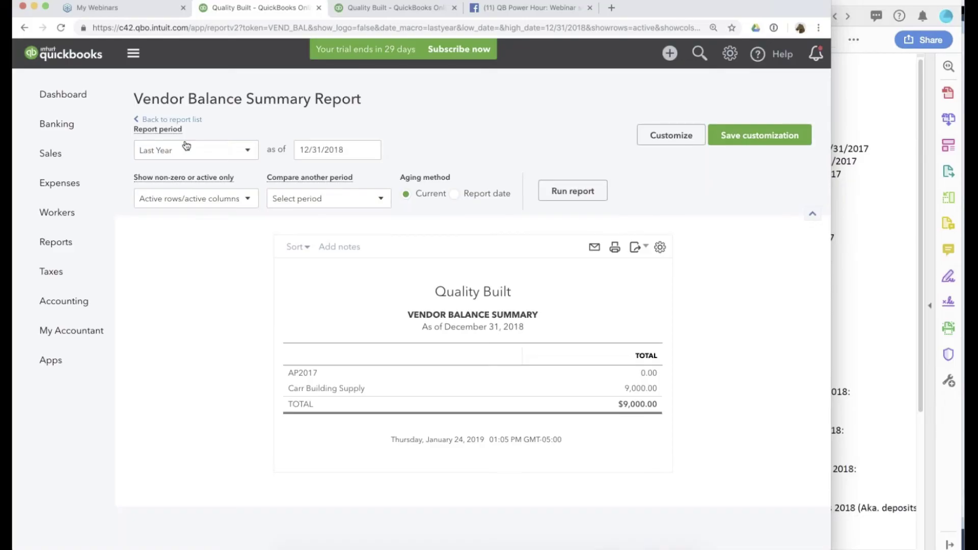
Return to the reports list and open the Accounts Payable Aging Summary under What you owe.
click(69, 248)
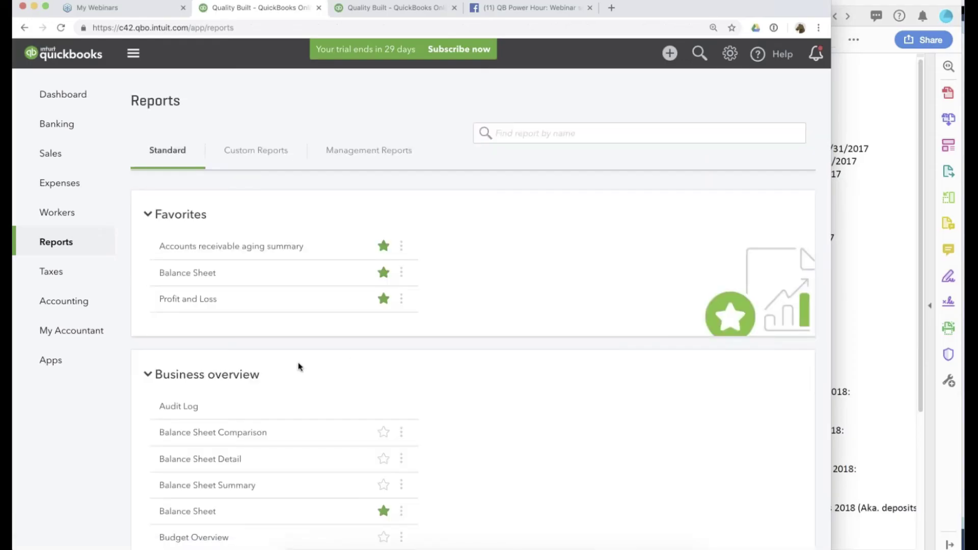
scroll(286, 352, down, 10)
scroll(286, 343, down, 10)
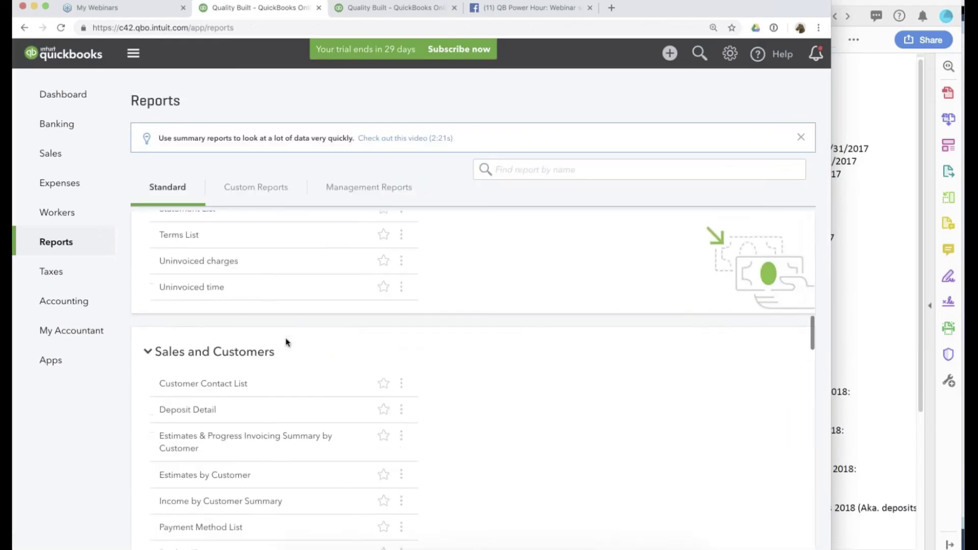
scroll(286, 342, up, 6)
scroll(287, 342, down, 15)
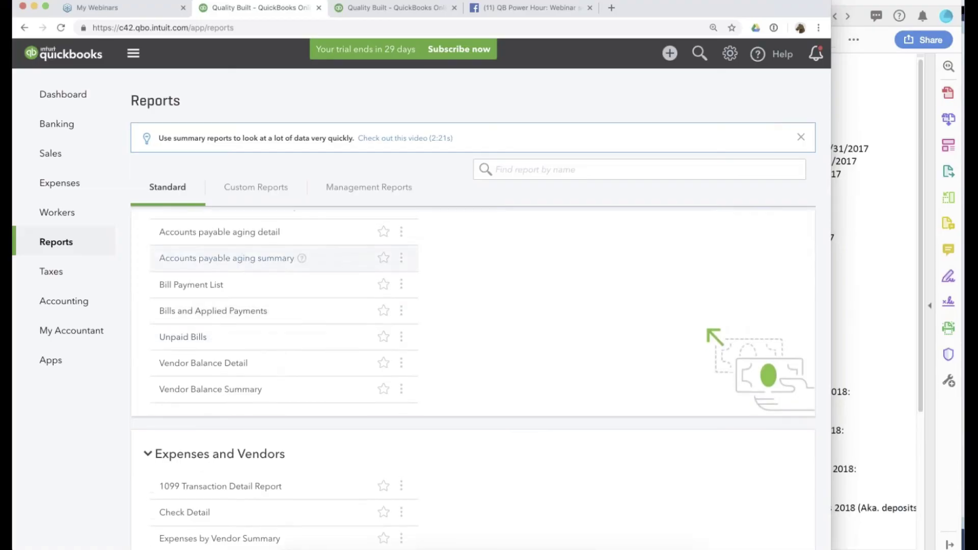
click(240, 255)
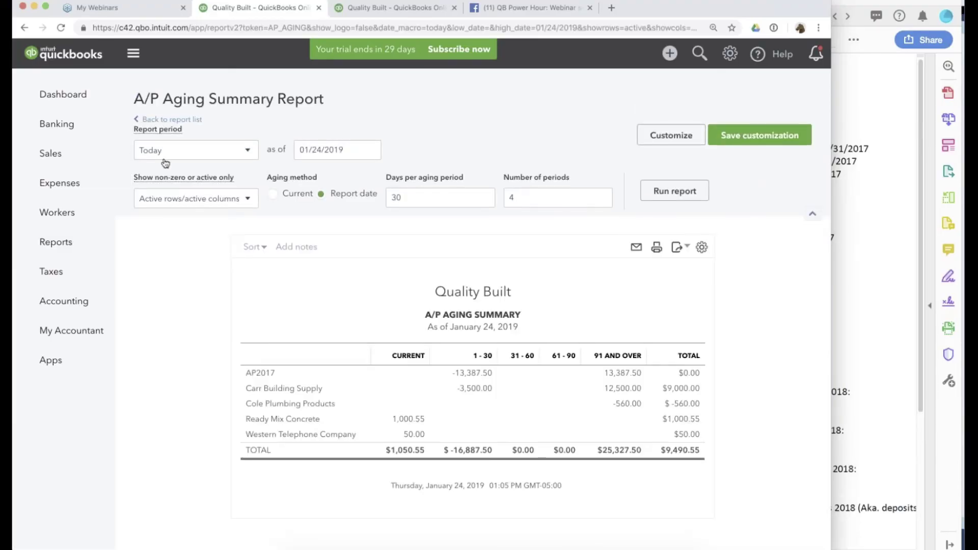
Rerun the A/P Aging Summary for Last Year, as of 12/31/2018.
click(165, 163)
scroll(176, 210, down, 5)
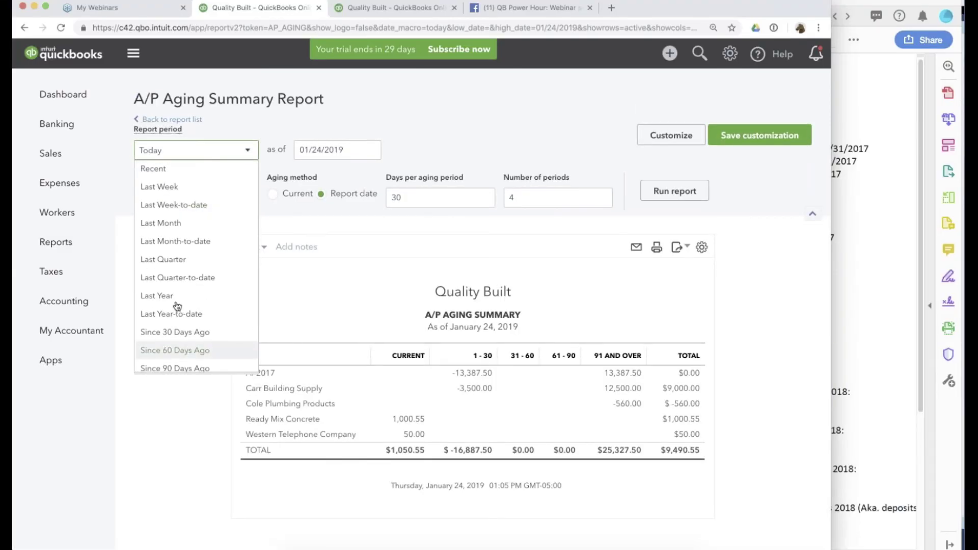
click(198, 295)
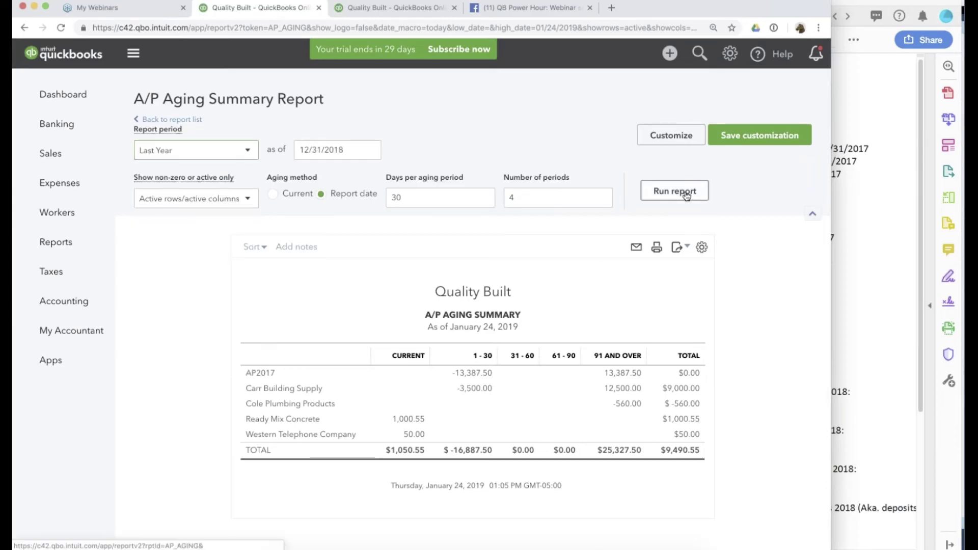
click(686, 196)
scroll(707, 359, down, 1)
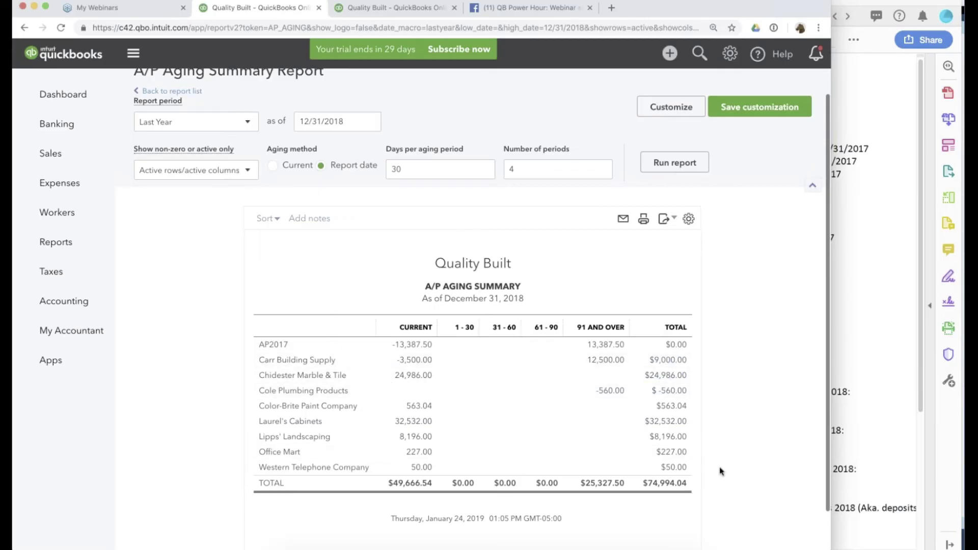
Check Carr Building Supply's confirmed $8,500 in the PDF, then drill its -3,500.00 to journal entry 1R.
click(892, 330)
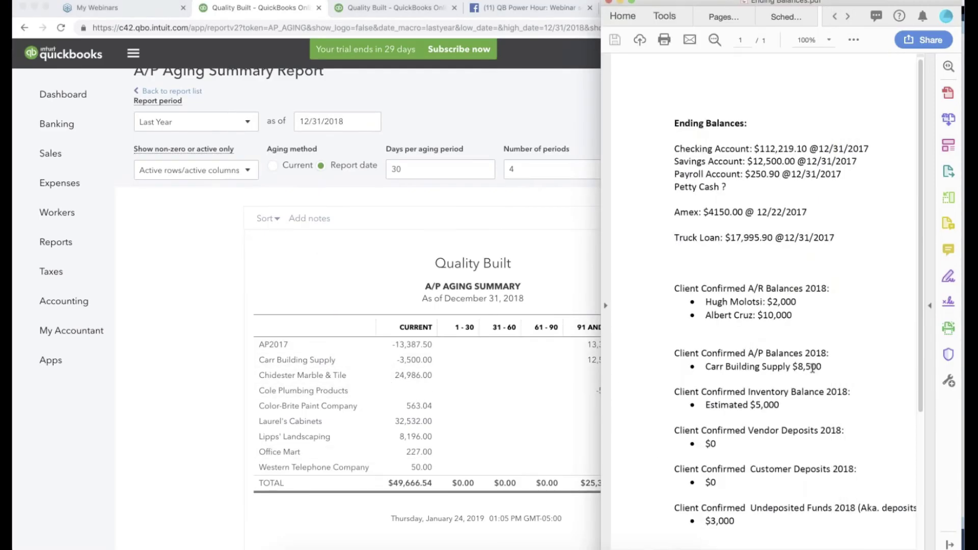
mouse_move(763, 367)
mouse_down()
mouse_move(804, 356)
mouse_move(761, 368)
mouse_up()
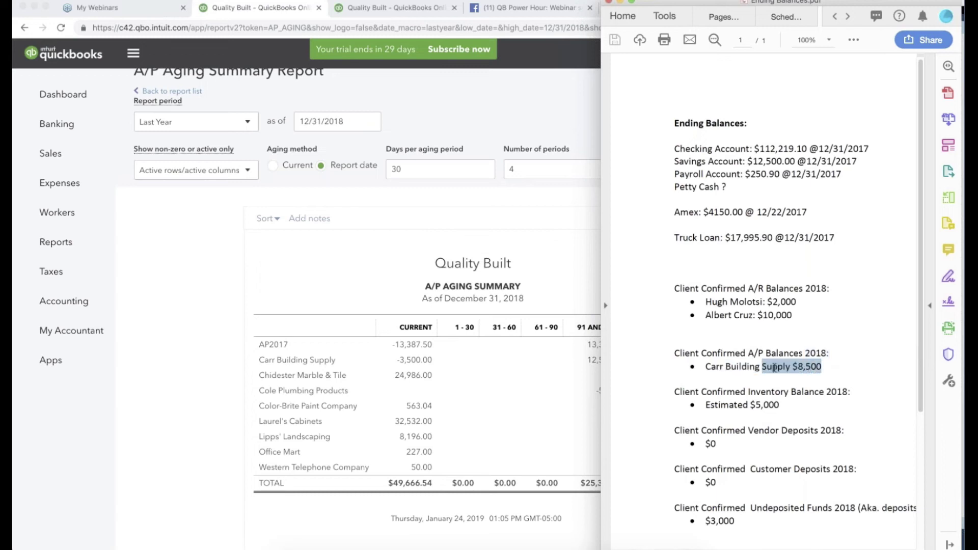
click(459, 377)
click(418, 361)
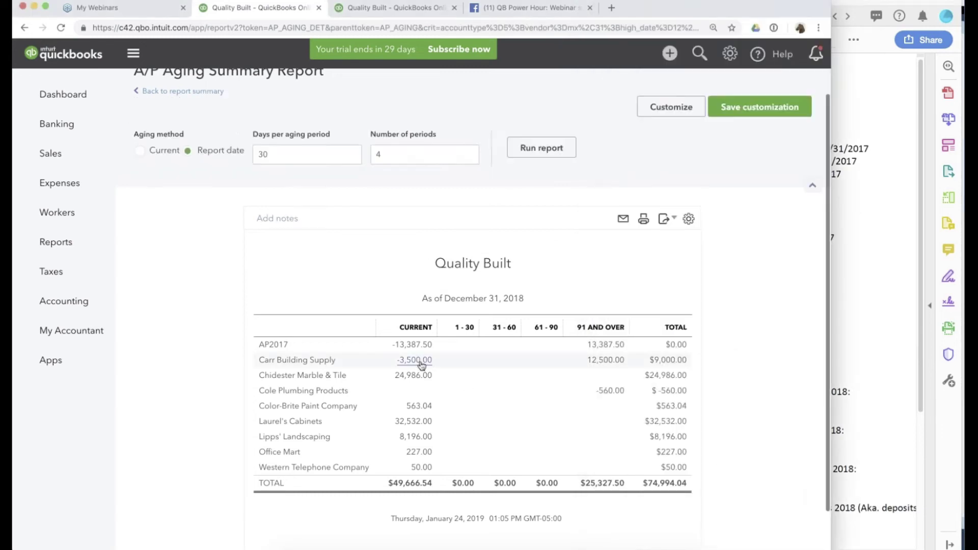
click(303, 409)
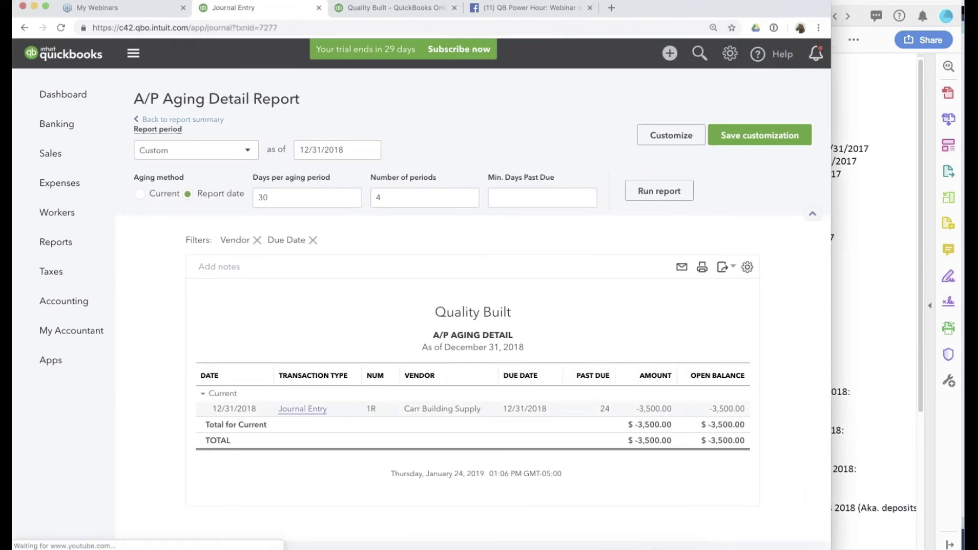
Change entry 1R to debit Carr Building Supply 3,000.00 and credit Job Related Costs 16,387.50, then save.
click(343, 246)
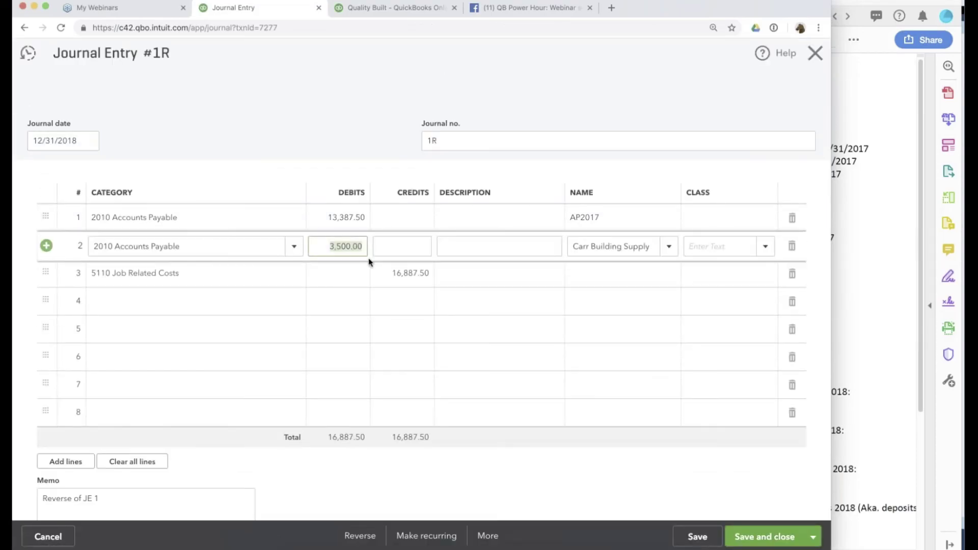
text(30000)
key(BackSpace)
click(404, 273)
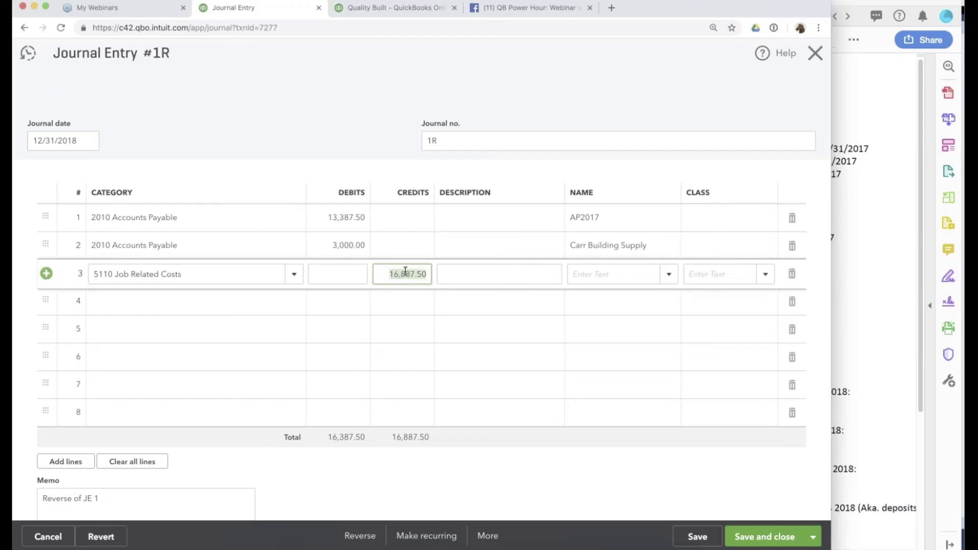
key(BackSpace)
text(3)
click(405, 329)
click(691, 536)
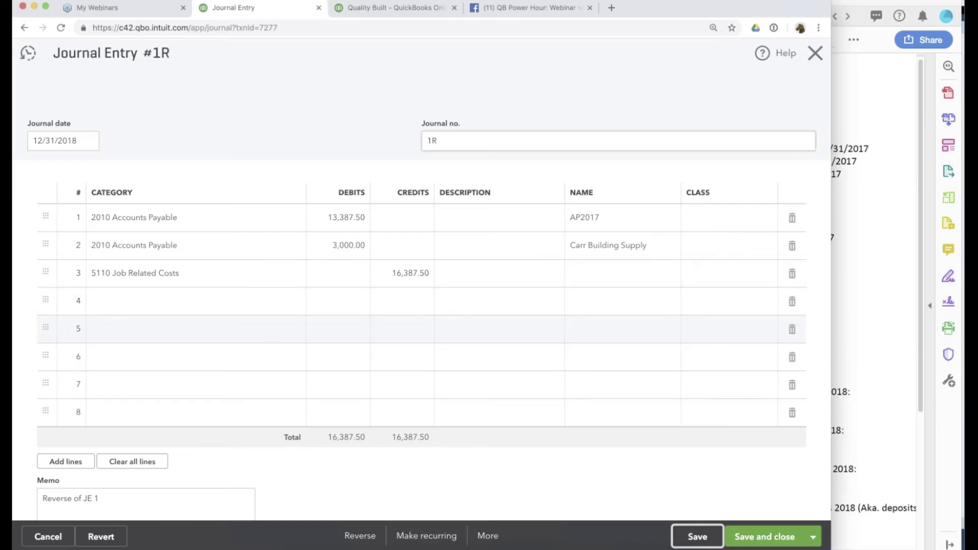
click(815, 53)
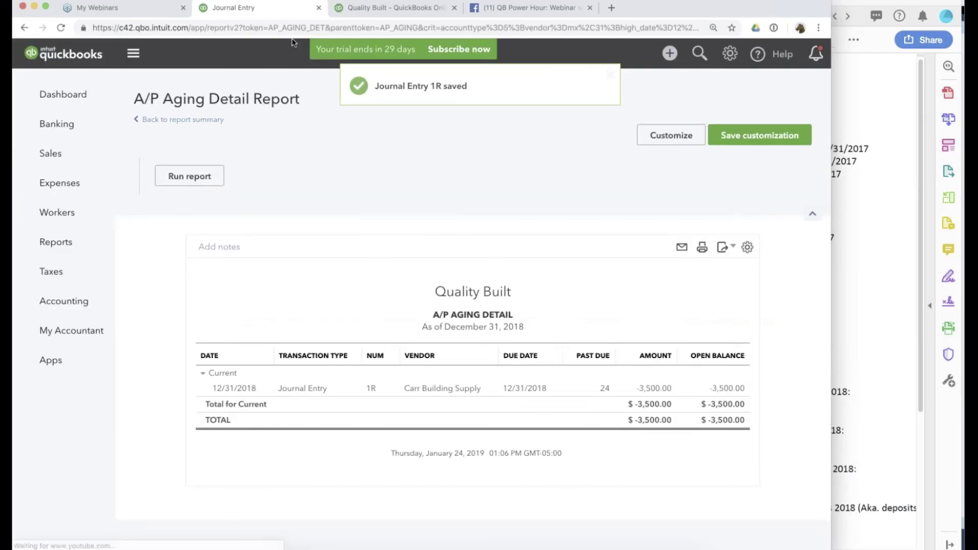
Compare the summary's 9,500.00 for Carr Building Supply against the PDF's confirmed $8,500 balance.
click(179, 119)
click(877, 305)
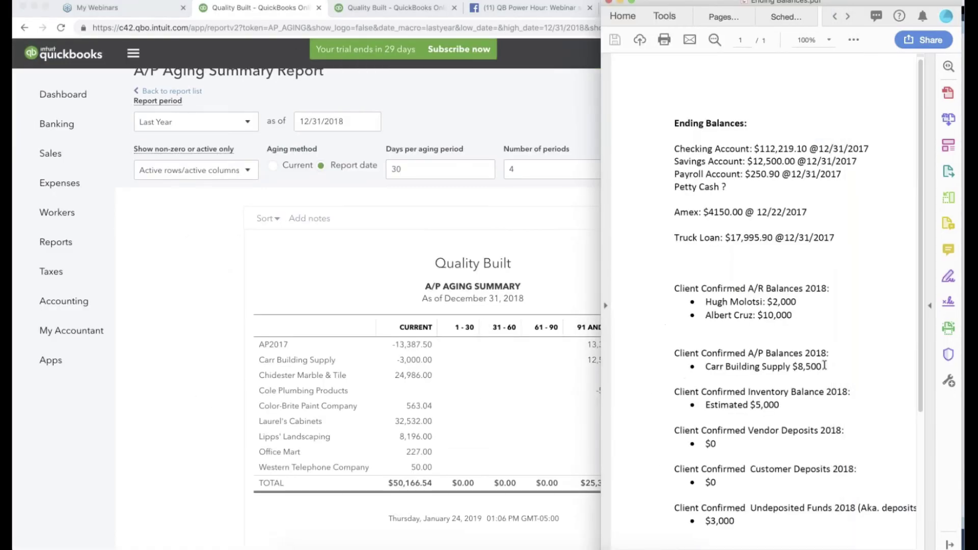
drag(822, 367, 686, 368)
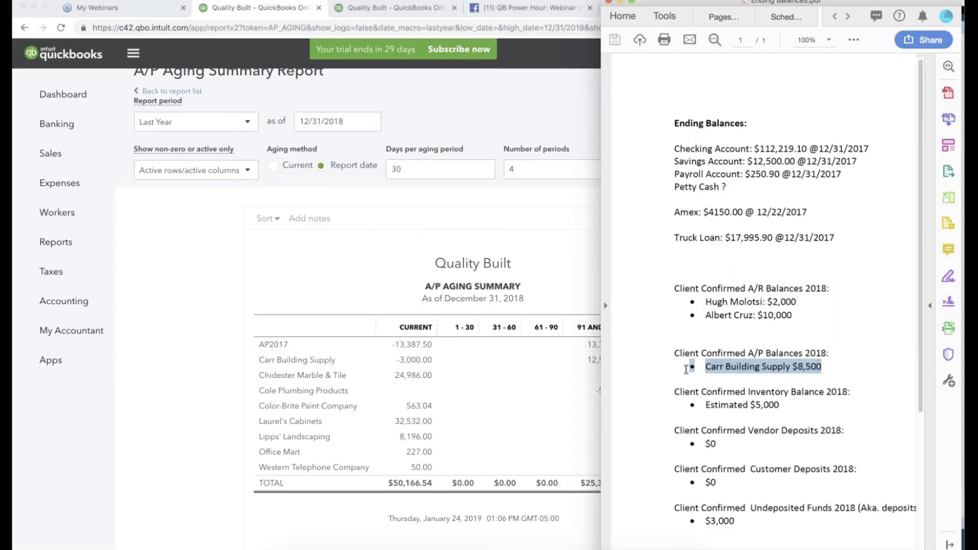
click(809, 360)
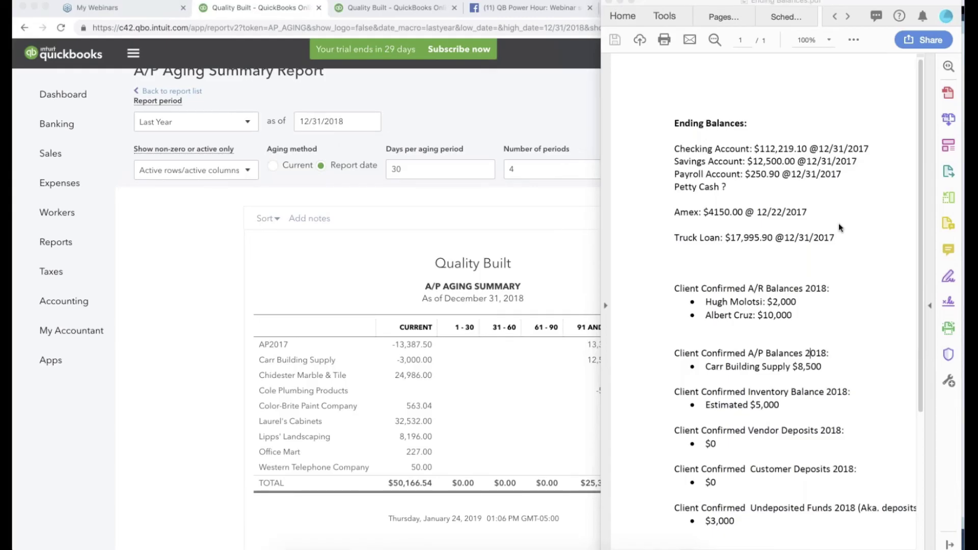
click(203, 331)
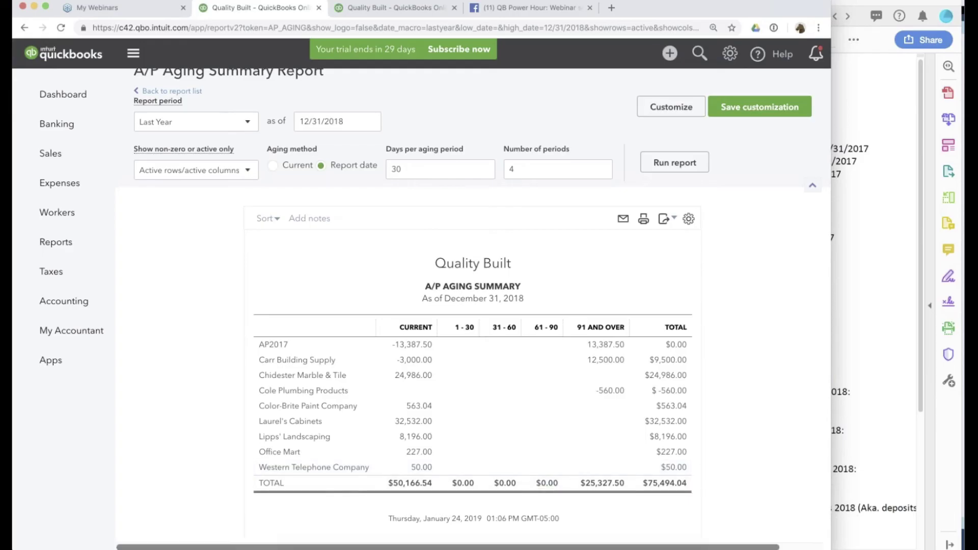
key(super+Tab)
drag(699, 365, 798, 367)
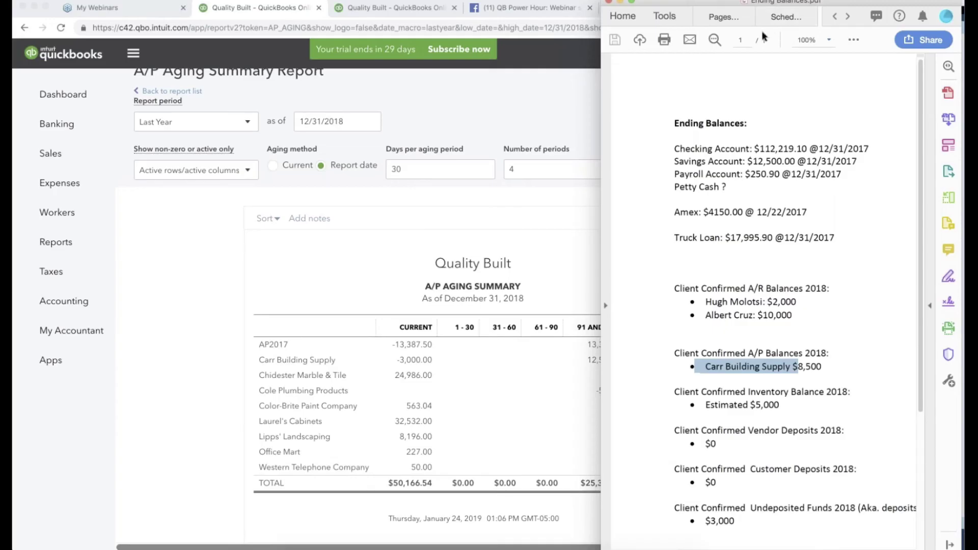
click(212, 354)
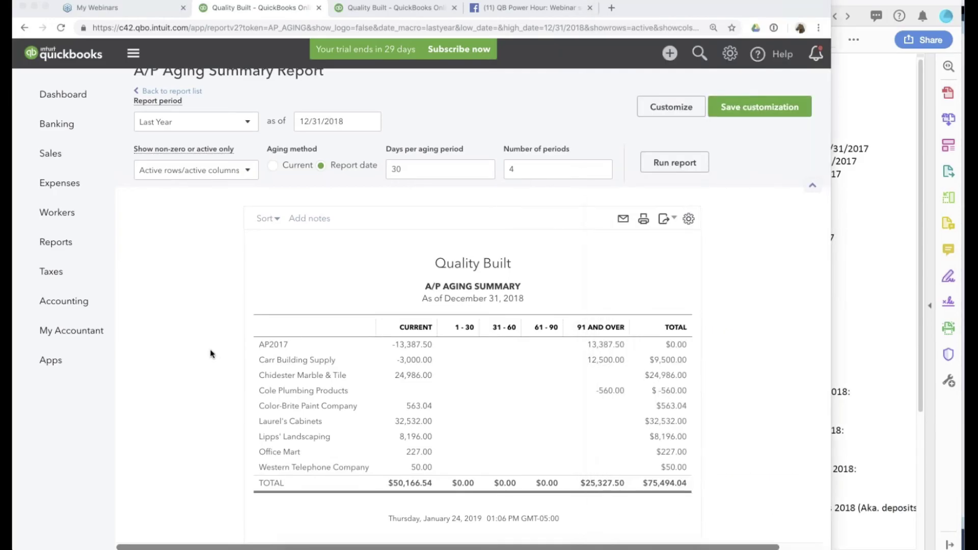
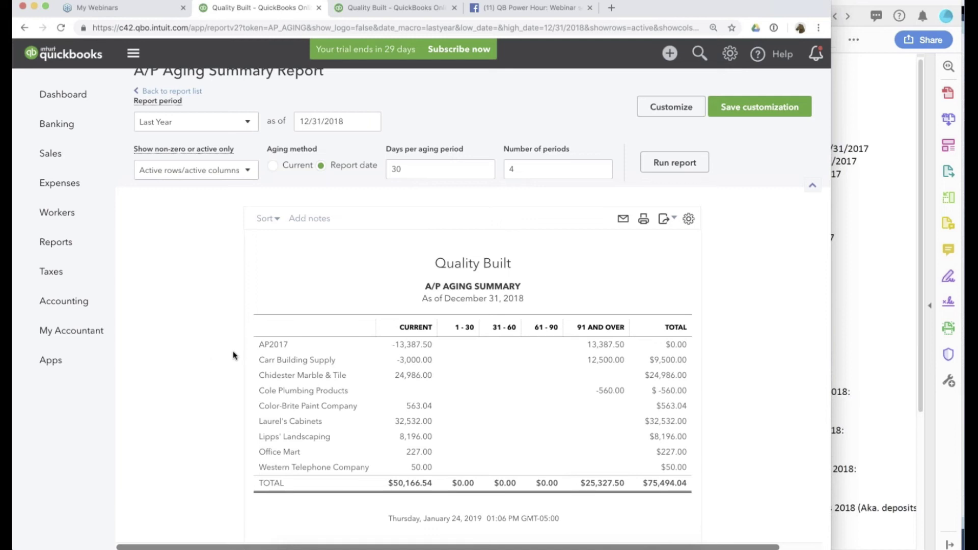
Drill into Laurel's Cabinets' 2018 A/P detail and open the Really nice cabinets bill.
click(413, 421)
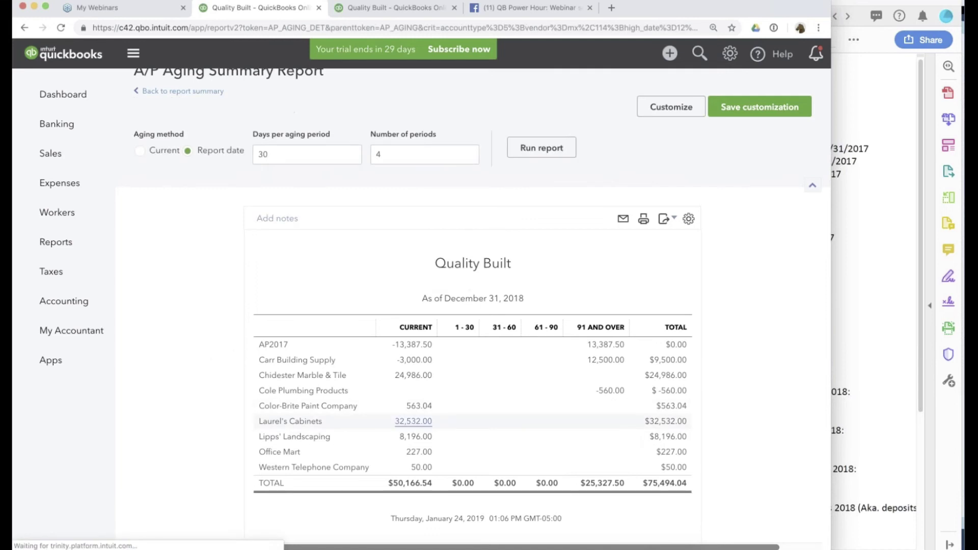
click(401, 410)
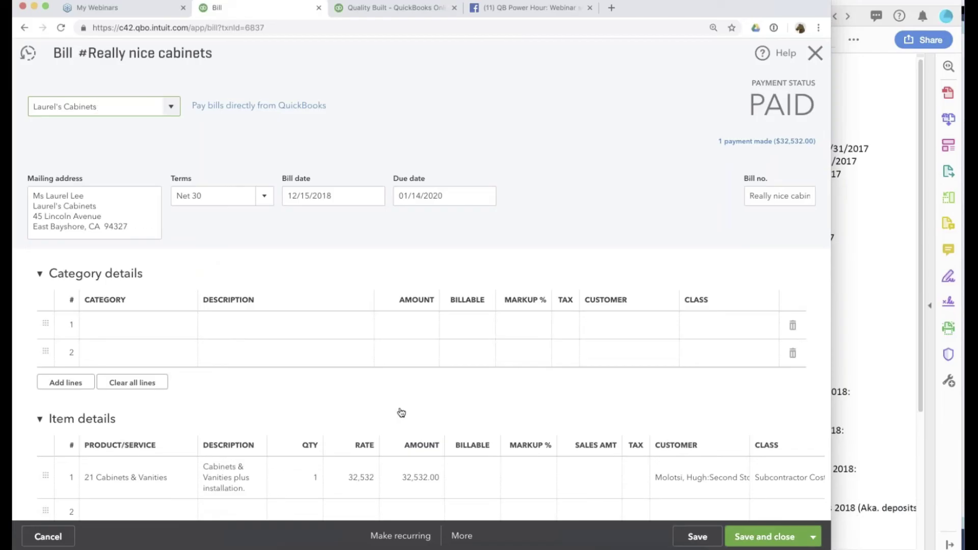
scroll(401, 413, down, 5)
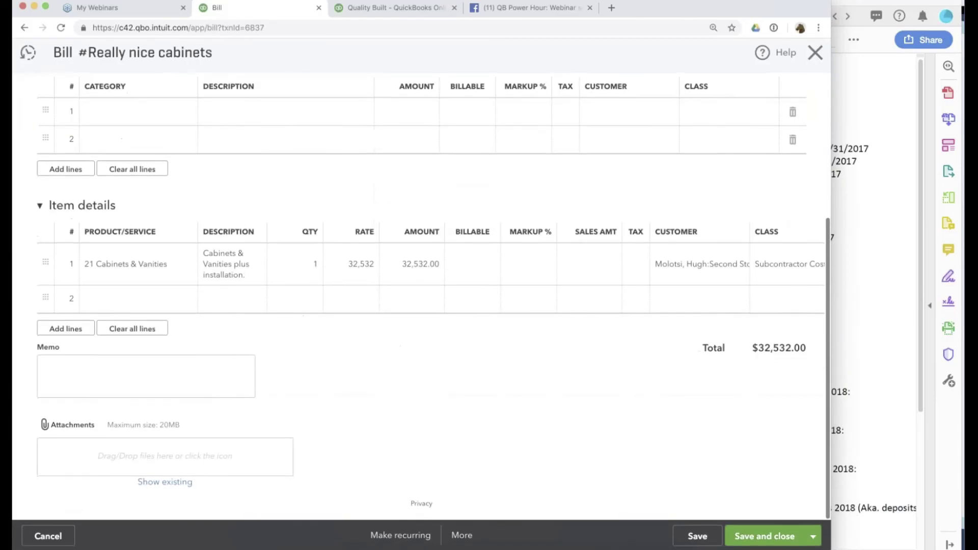
scroll(749, 150, up, 5)
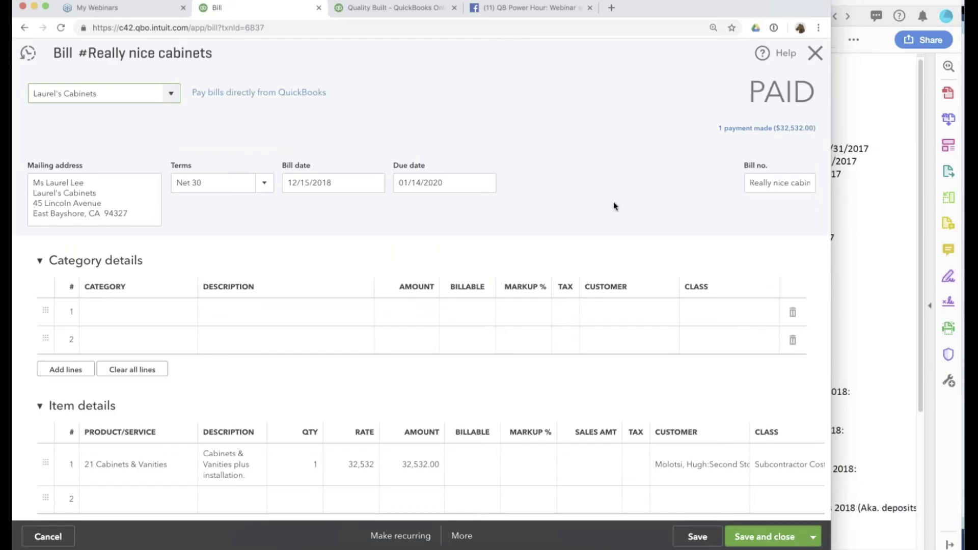
scroll(613, 201, down, 5)
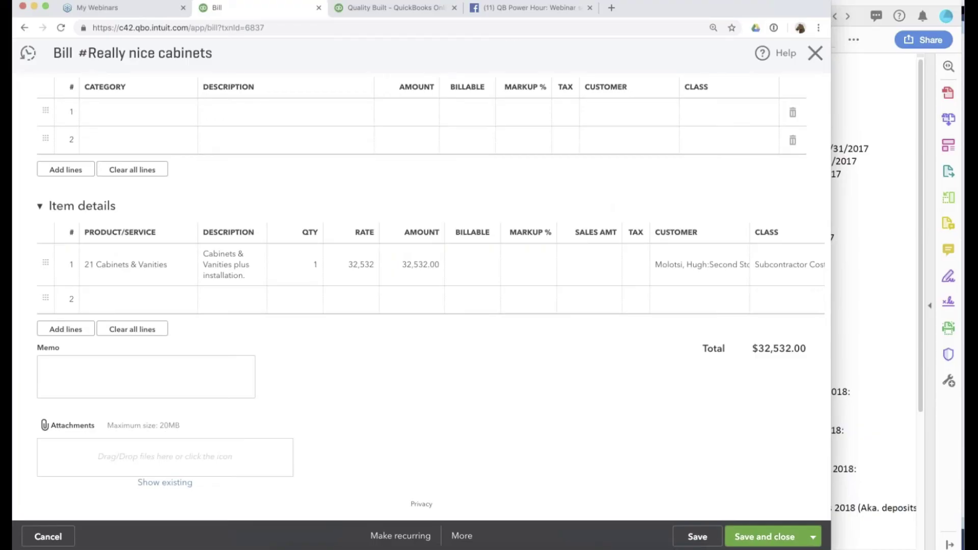
Recheck Carr Building Supply's confirmed $8,500, then open the bill's 01/05/2019 payment.
click(863, 242)
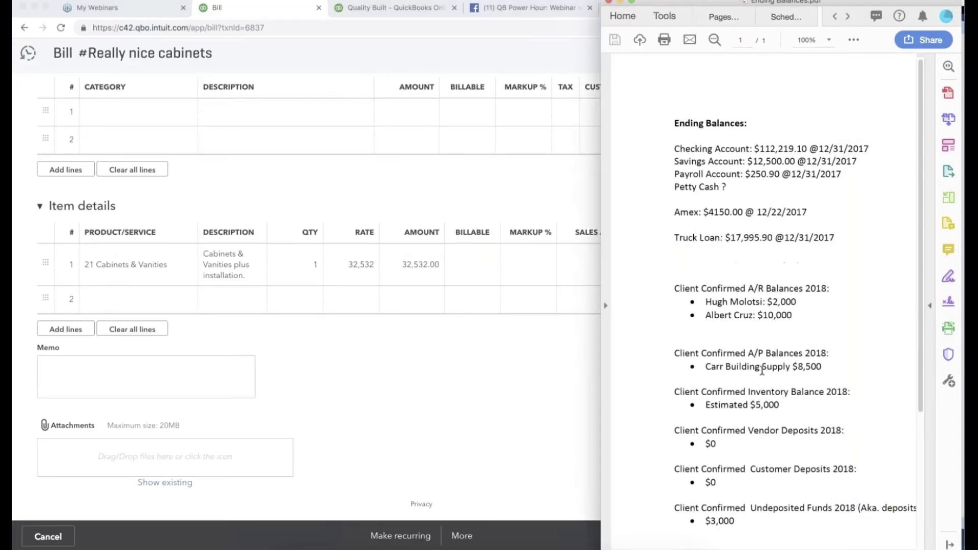
drag(728, 368, 831, 374)
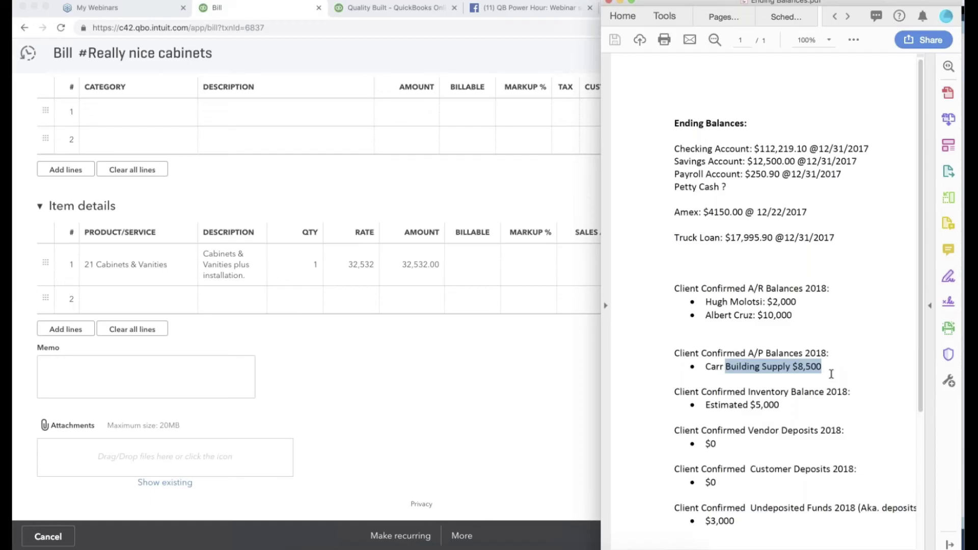
click(441, 360)
scroll(441, 360, up, 4)
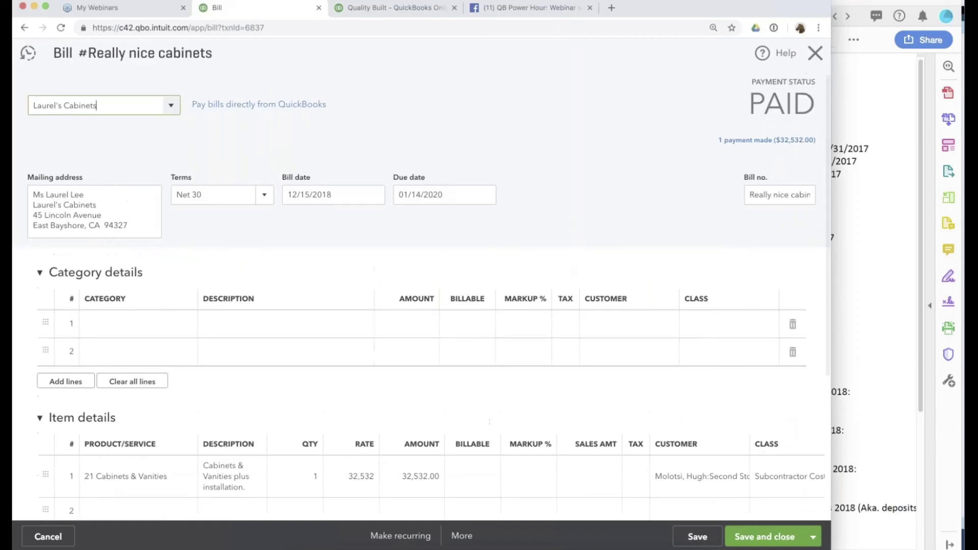
click(759, 140)
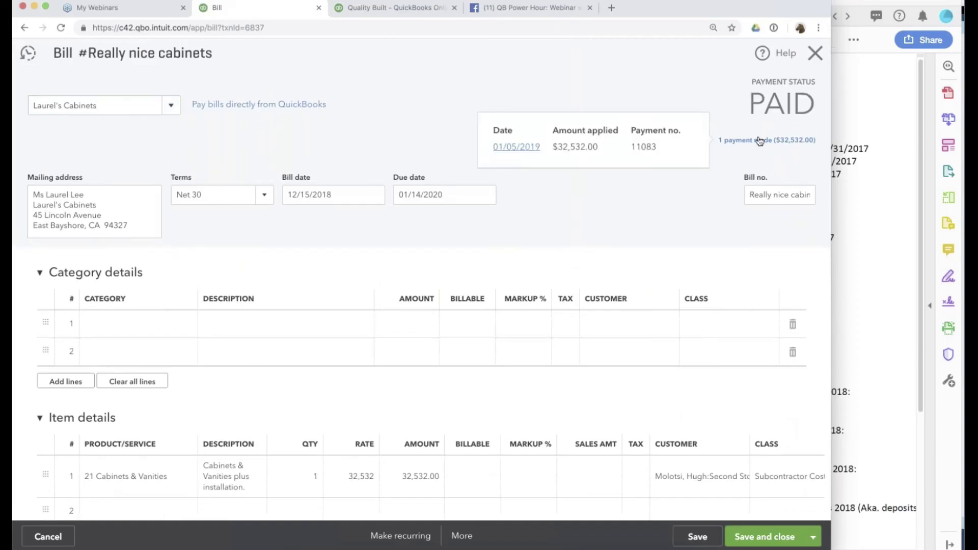
click(510, 149)
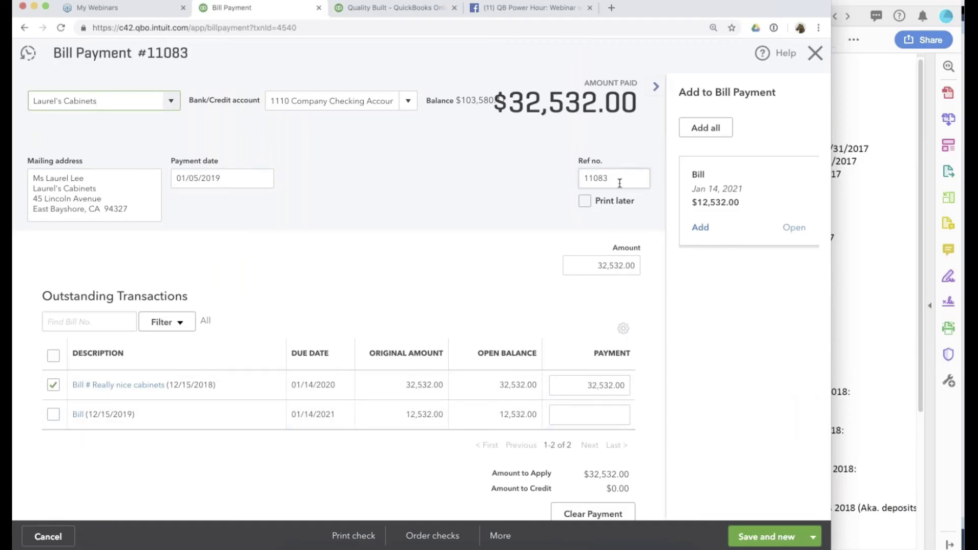
Close the 01/05/2019 payment, consult the client-confirmed A/P balances, and return to the 2018 A/P summary.
click(218, 181)
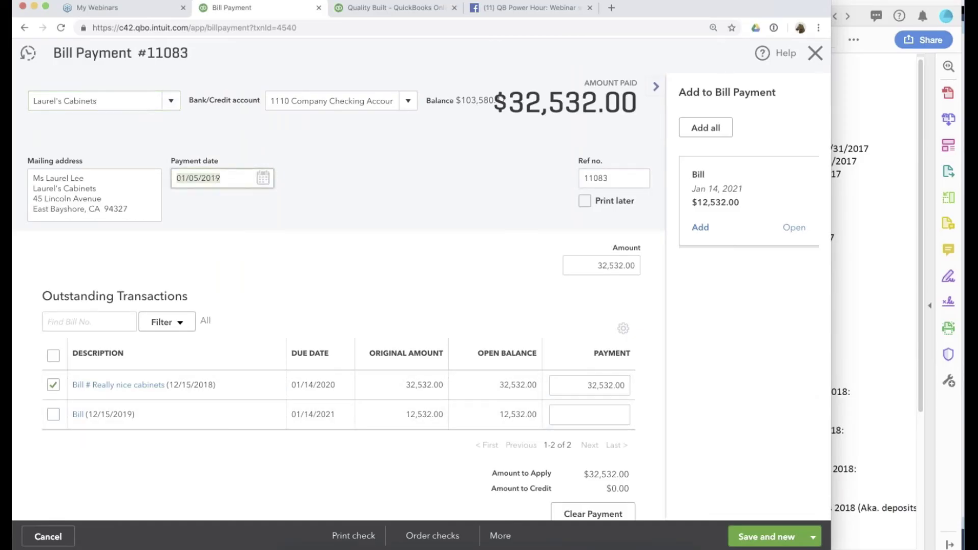
click(814, 54)
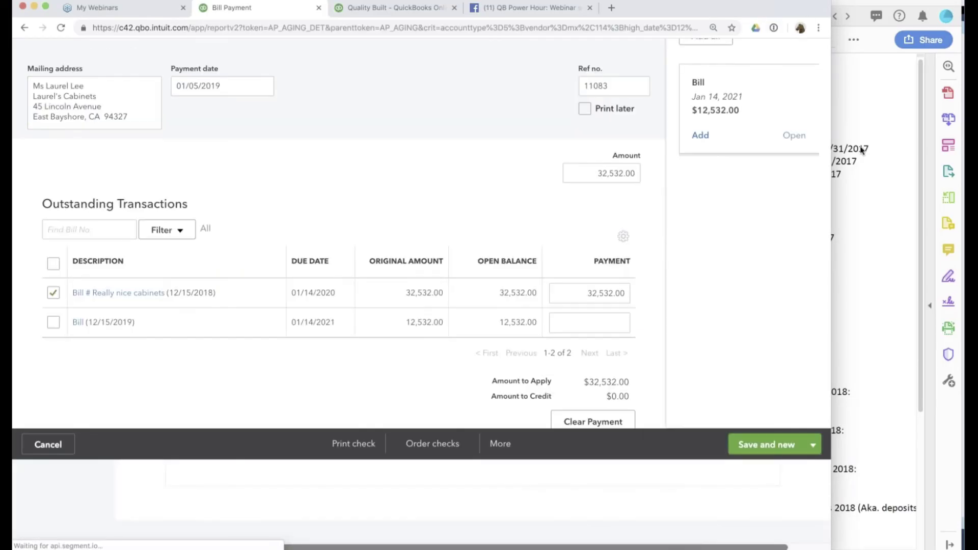
click(849, 365)
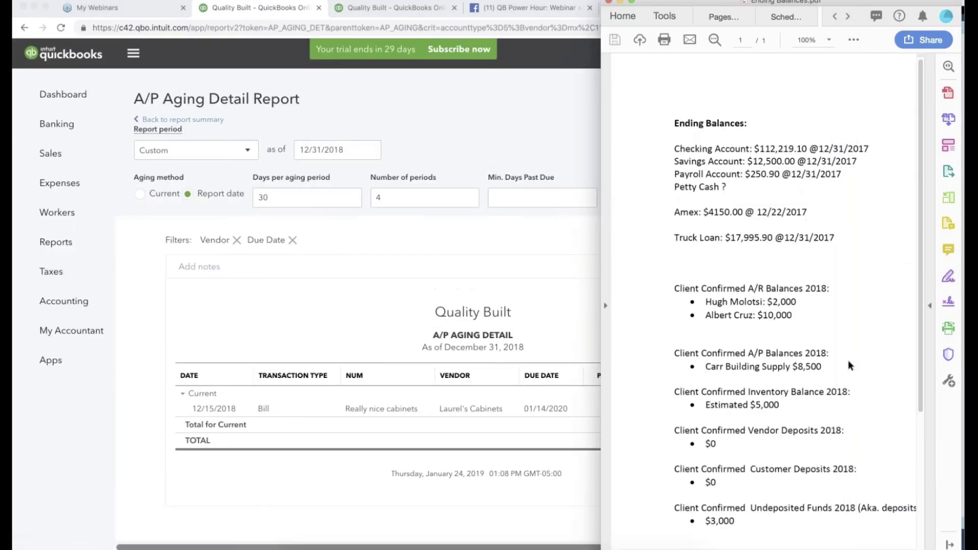
click(784, 355)
click(206, 121)
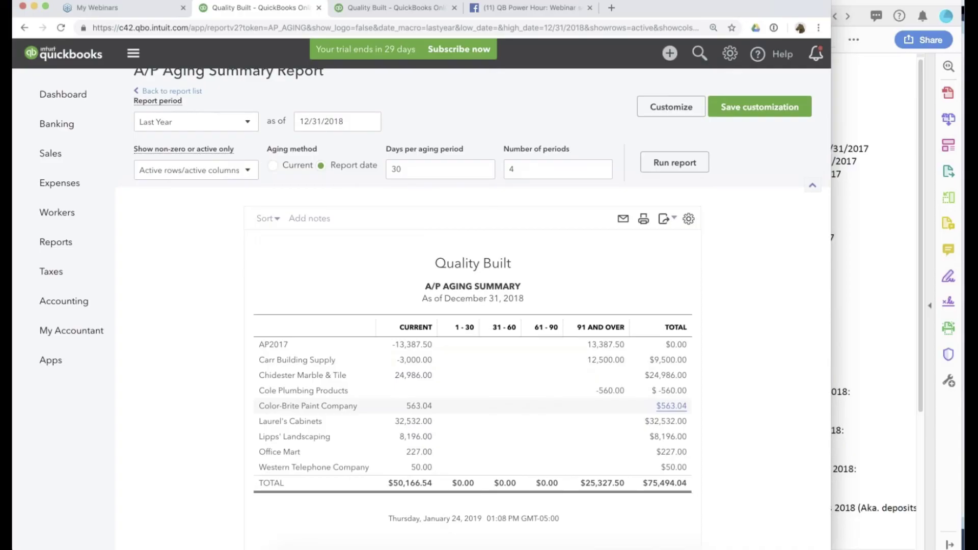
Change entry 1R to debit Carr Building Supply 4,000 and credit job costs 17,387.50, then save.
click(422, 360)
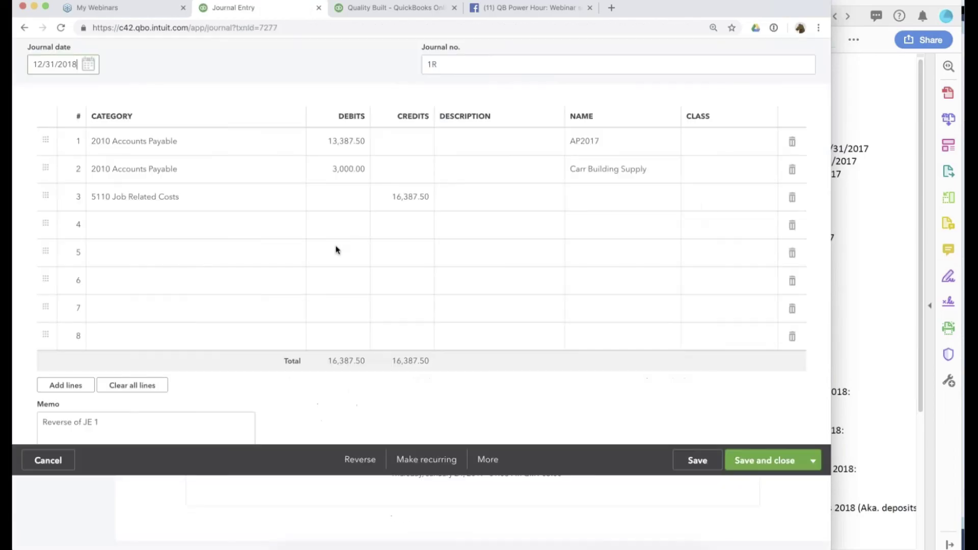
click(337, 248)
text(4000)
click(402, 273)
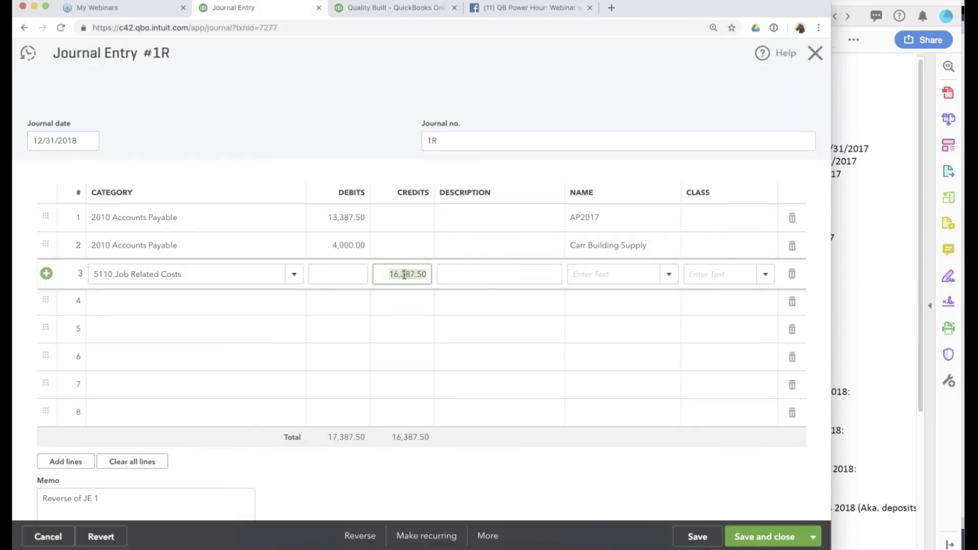
key(BackSpace)
text(7)
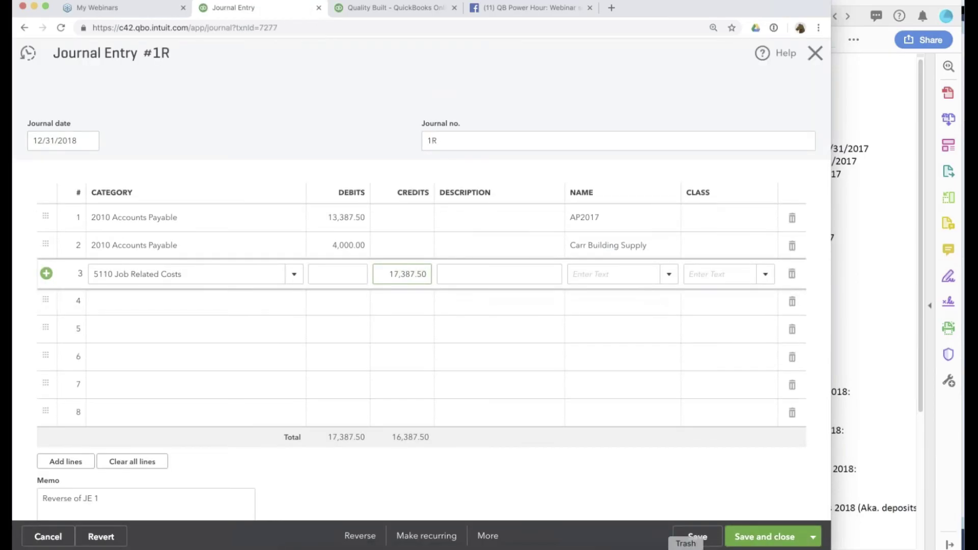
click(702, 542)
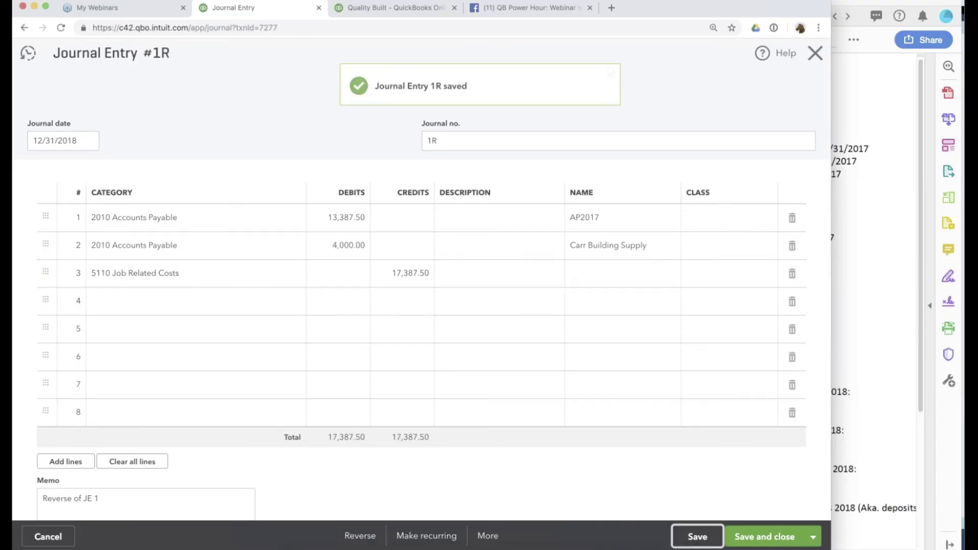
click(817, 52)
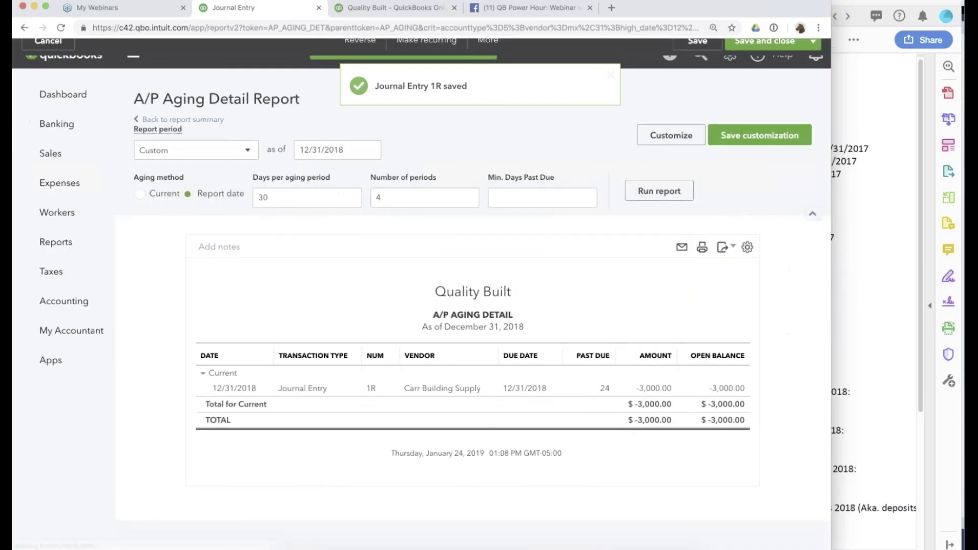
click(161, 127)
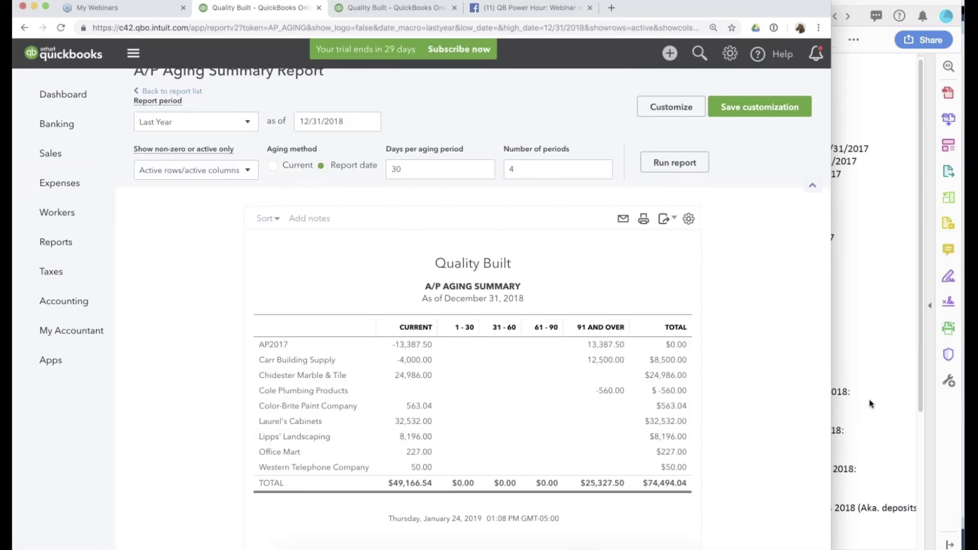
Find the client's estimated $5,000 Inventory Balance 2018 in the Ending Balances notes.
click(846, 336)
scroll(768, 342, down, 3)
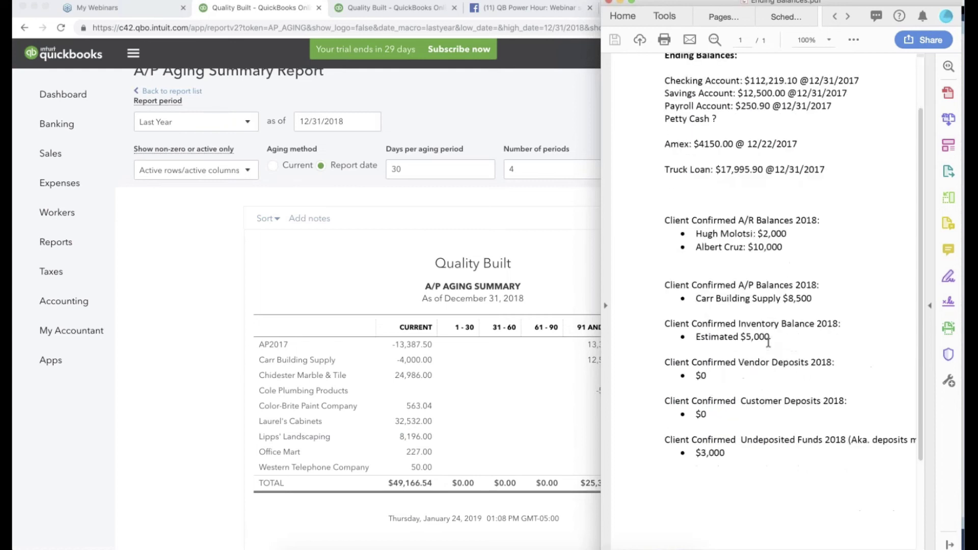
scroll(768, 342, down, 2)
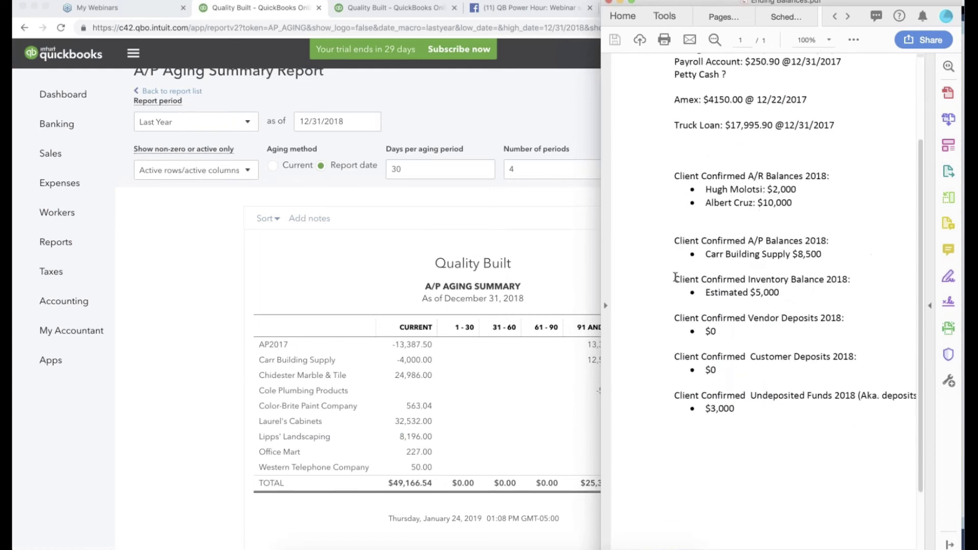
mouse_move(750, 292)
mouse_down()
mouse_move(729, 292)
mouse_move(749, 279)
mouse_up()
click(783, 292)
scroll(168, 153, up, 1)
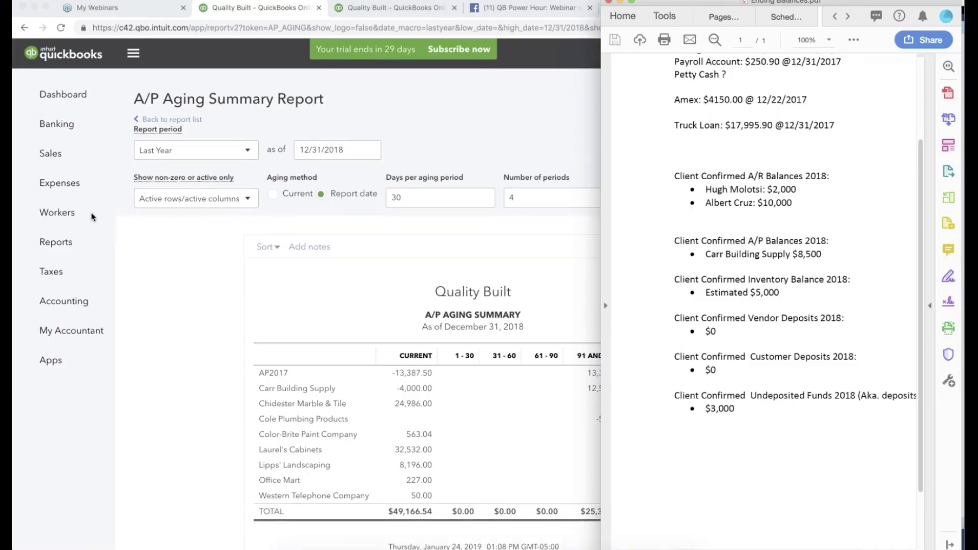
Run the Balance Sheet report for Last Year (2018).
click(56, 242)
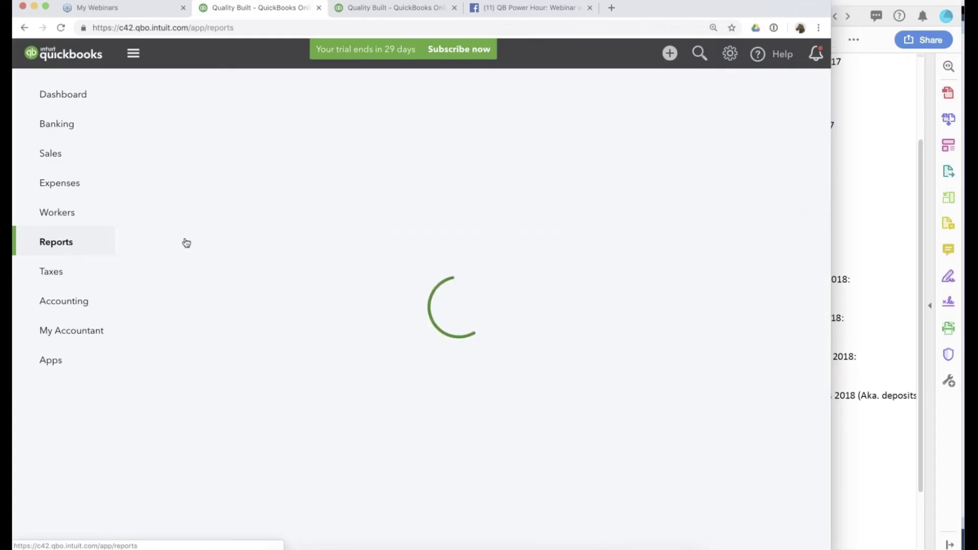
click(190, 312)
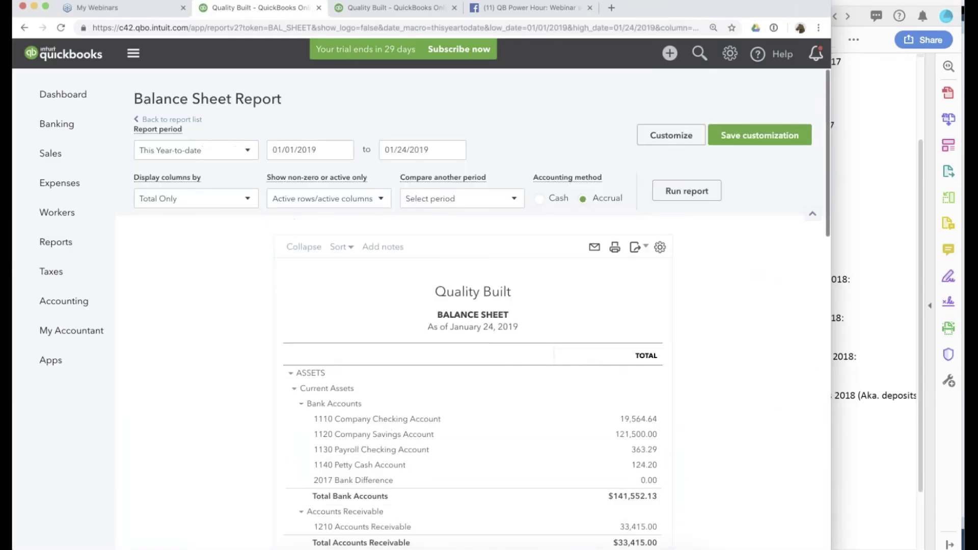
click(196, 150)
scroll(198, 324, down, 8)
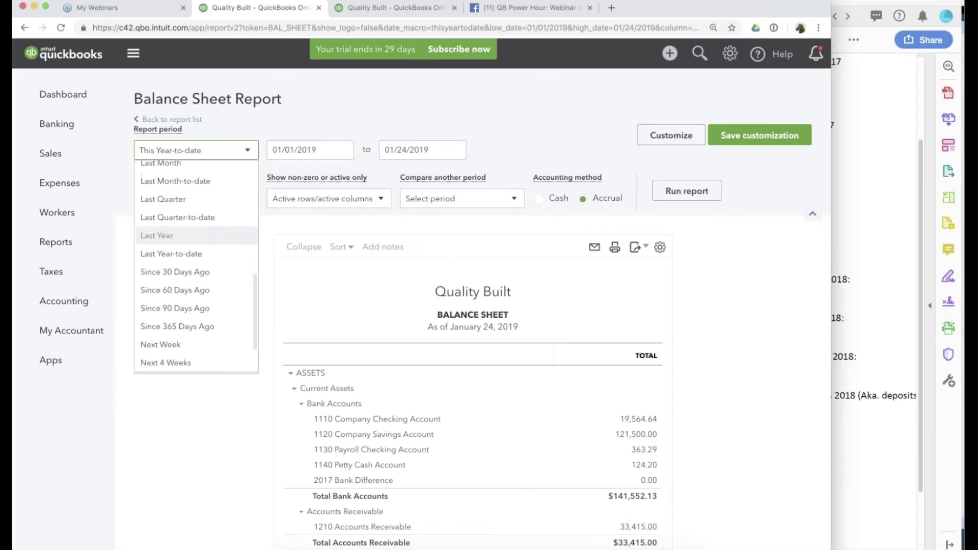
click(159, 237)
click(679, 190)
Add Previous period and $ change columns to the balance sheet, then start a new journal entry.
scroll(679, 186, down, 3)
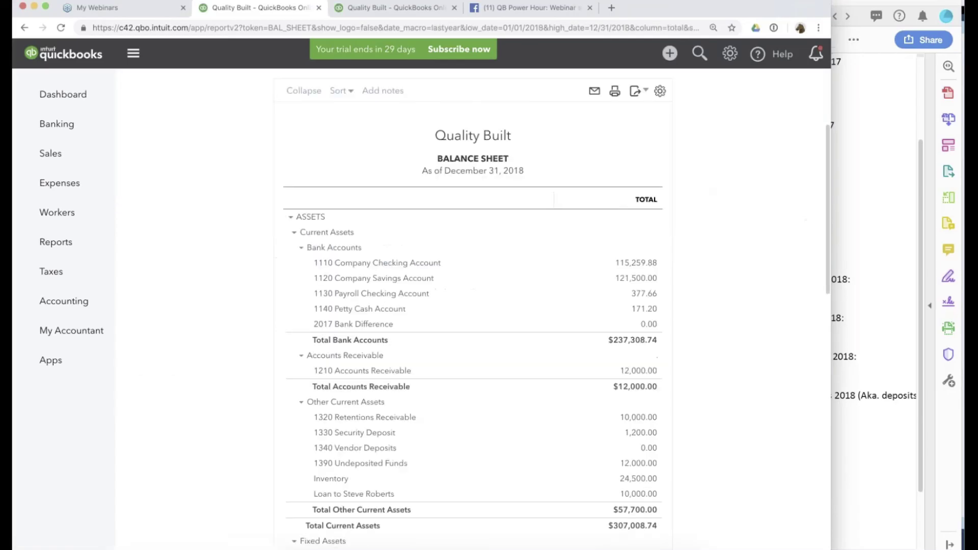
scroll(678, 185, up, 3)
click(460, 198)
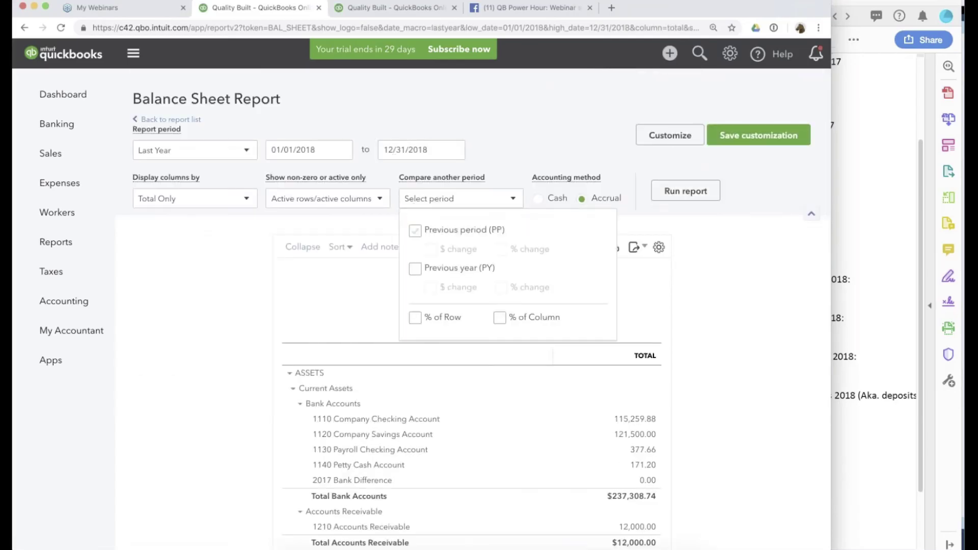
click(415, 230)
click(429, 249)
click(681, 202)
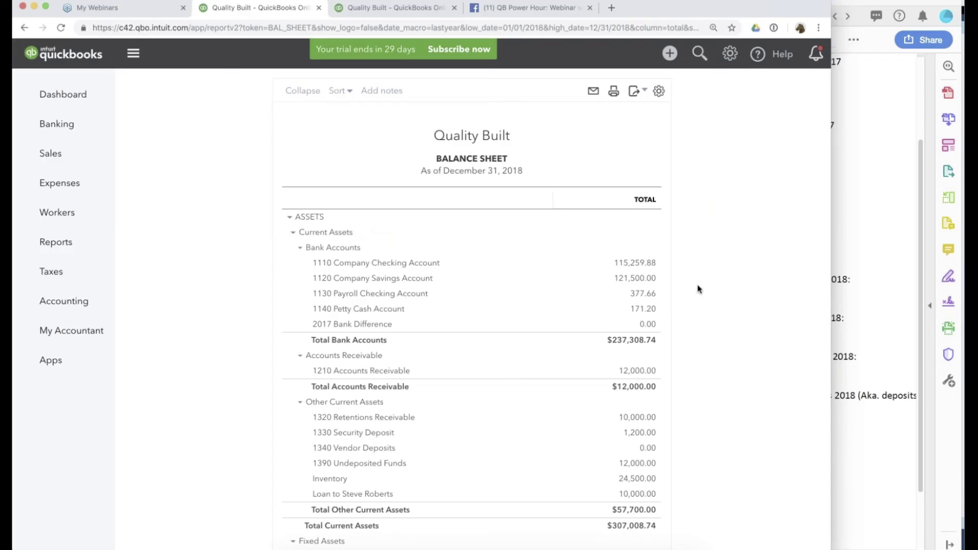
scroll(698, 289, down, 2)
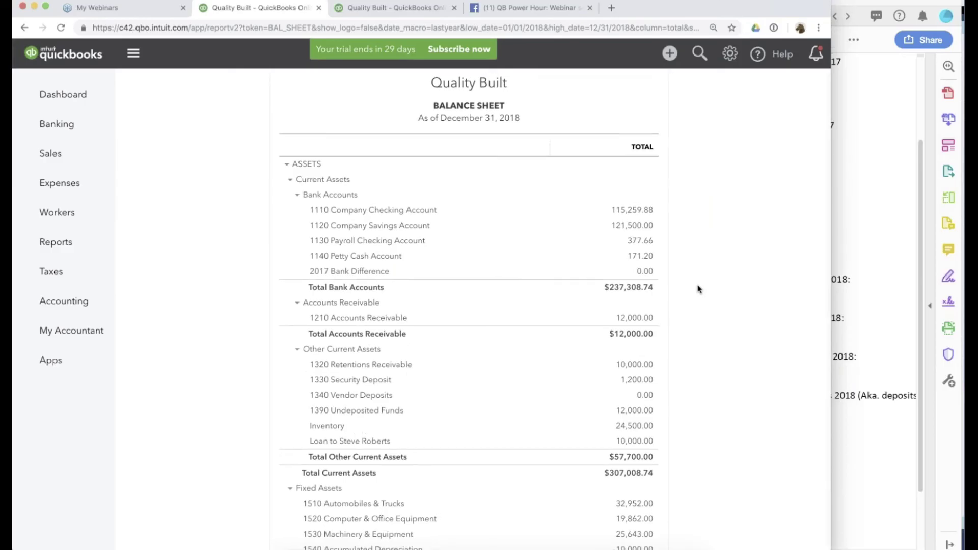
scroll(697, 289, down, 2)
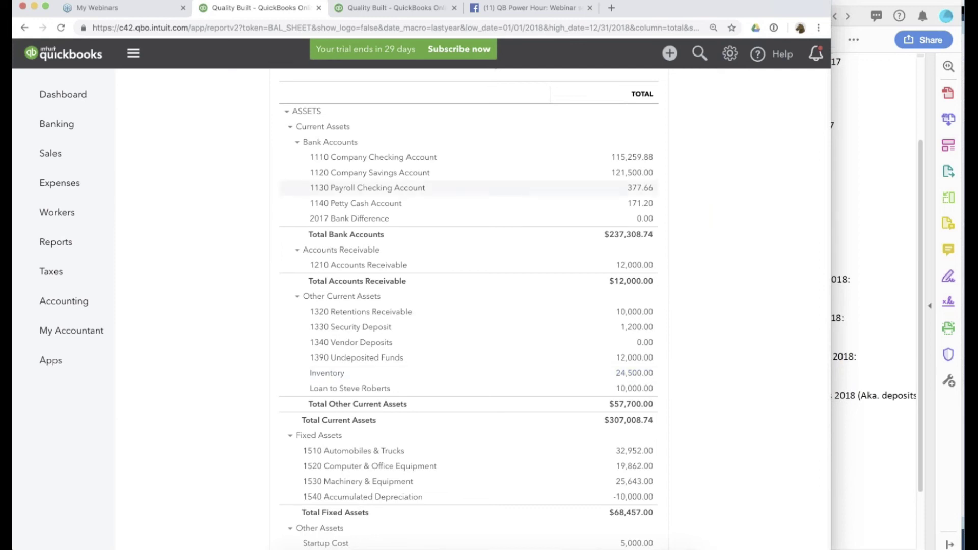
click(393, 8)
click(670, 53)
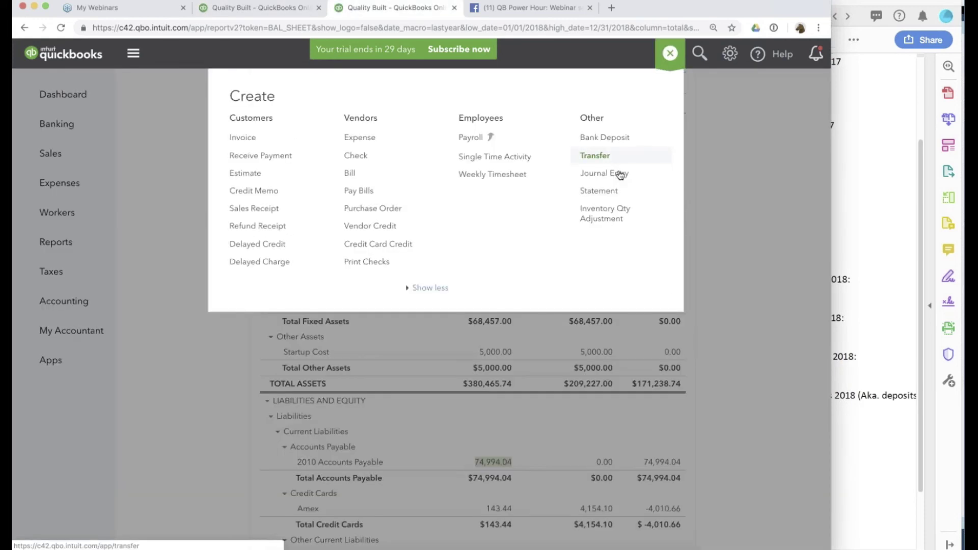
click(617, 177)
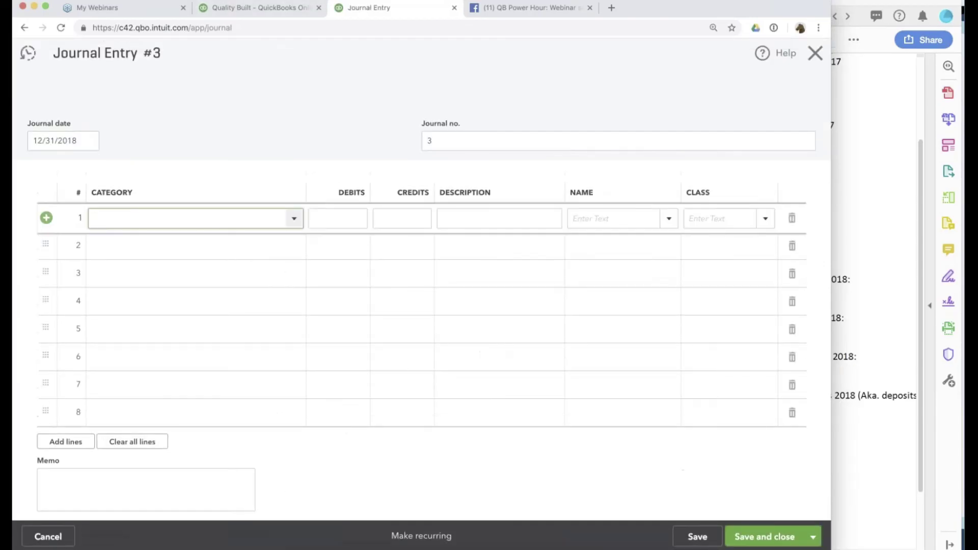
Credit Inventory 19,500.00 on line 1, computed as 24,500 minus the $5,000 estimate.
text(nventory)
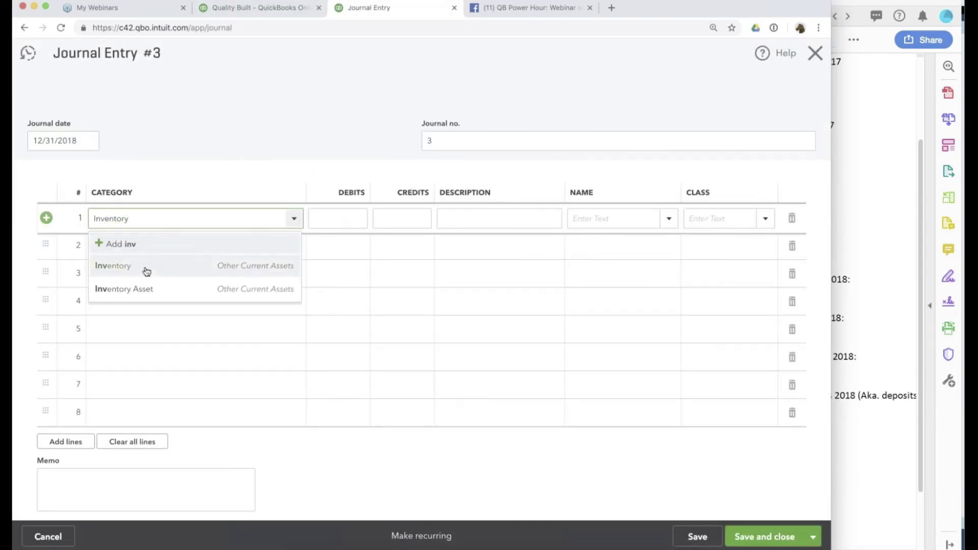
click(147, 263)
click(354, 214)
text(4)
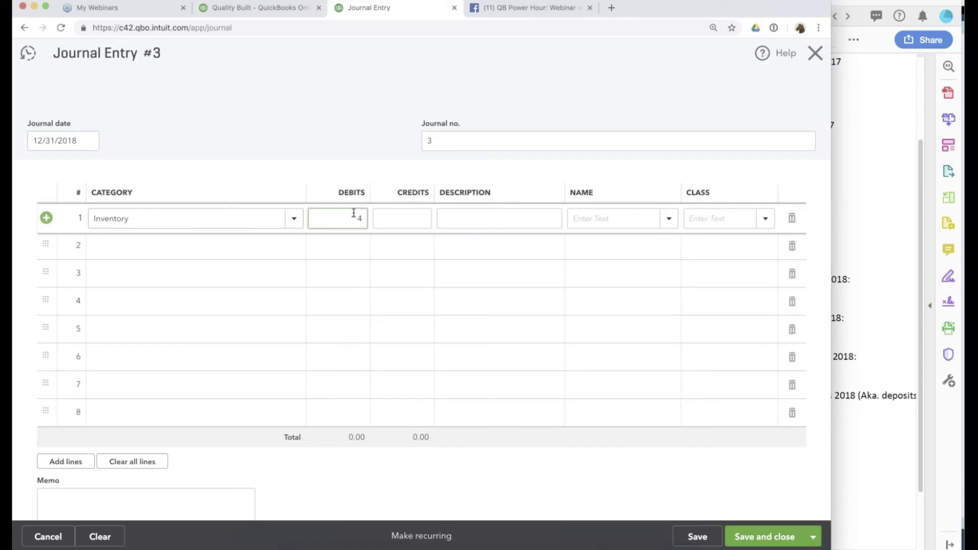
text(24500)
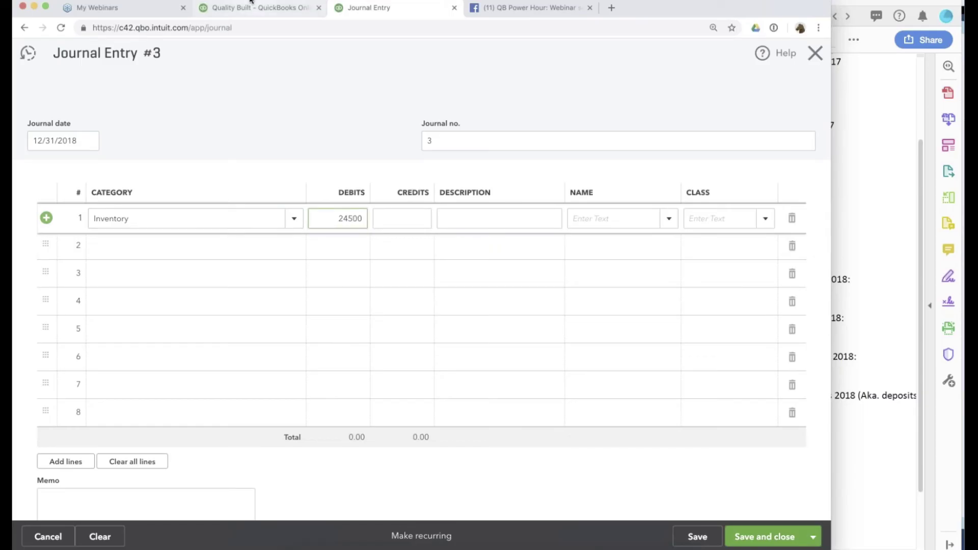
click(249, 2)
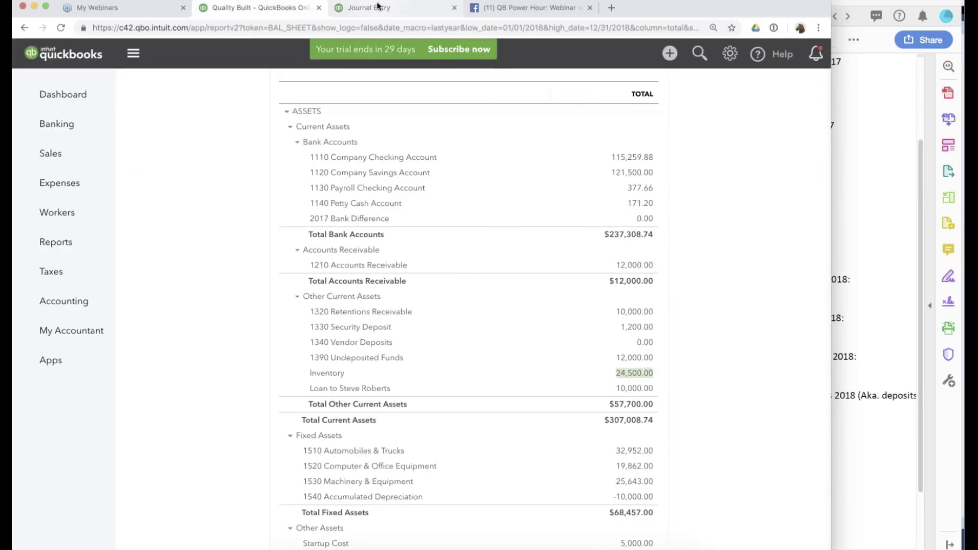
click(377, 7)
click(358, 218)
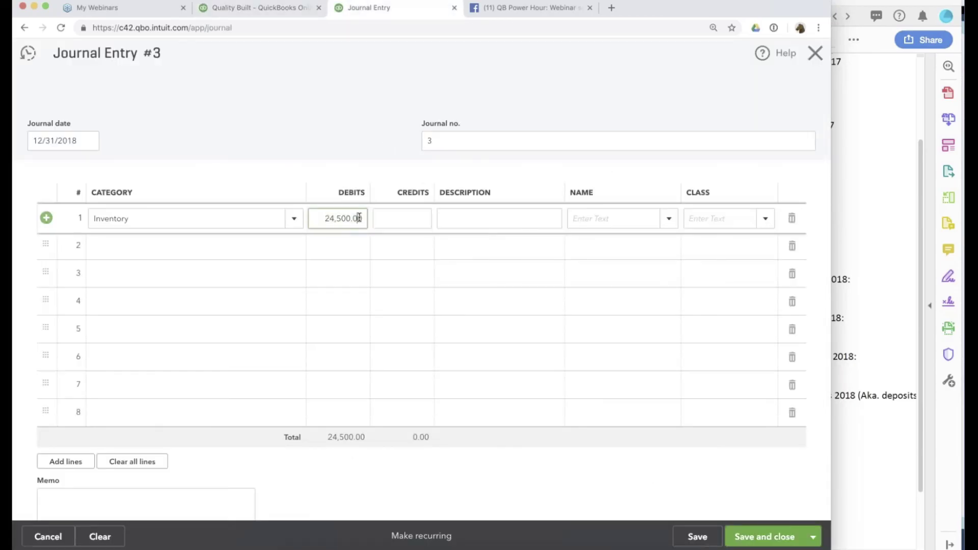
text(-5000)
key(Return)
key(ctrl+c)
key(BackSpace)
click(395, 219)
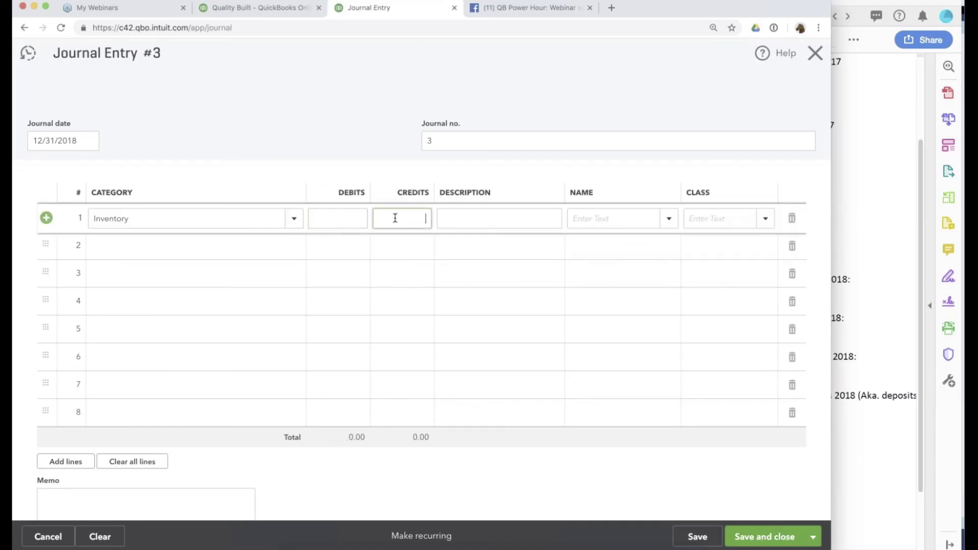
key(ctrl+v)
Add Cost of Goods Sold as the balancing 19,500.00 debit on line 2 and save the entry.
click(194, 255)
text(Cost)
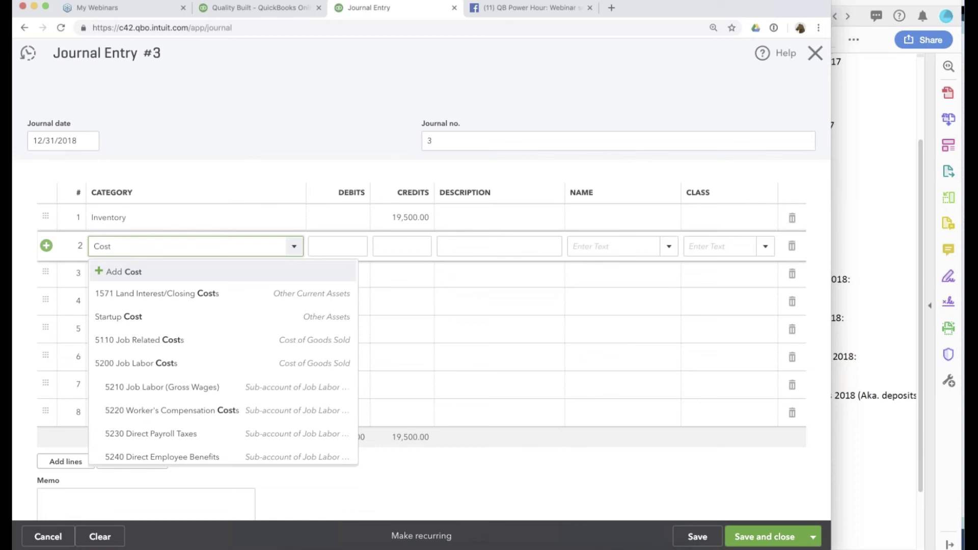
scroll(211, 340, down, 2)
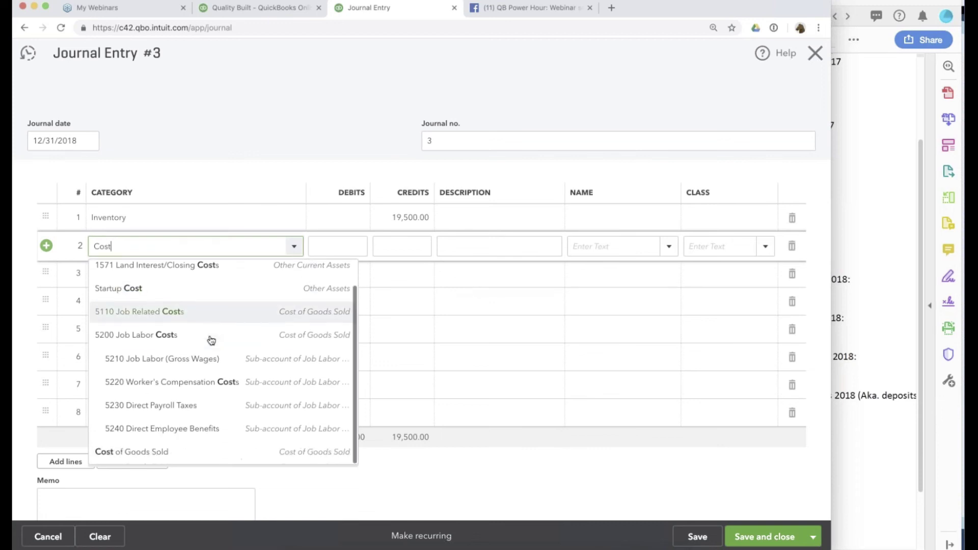
click(146, 452)
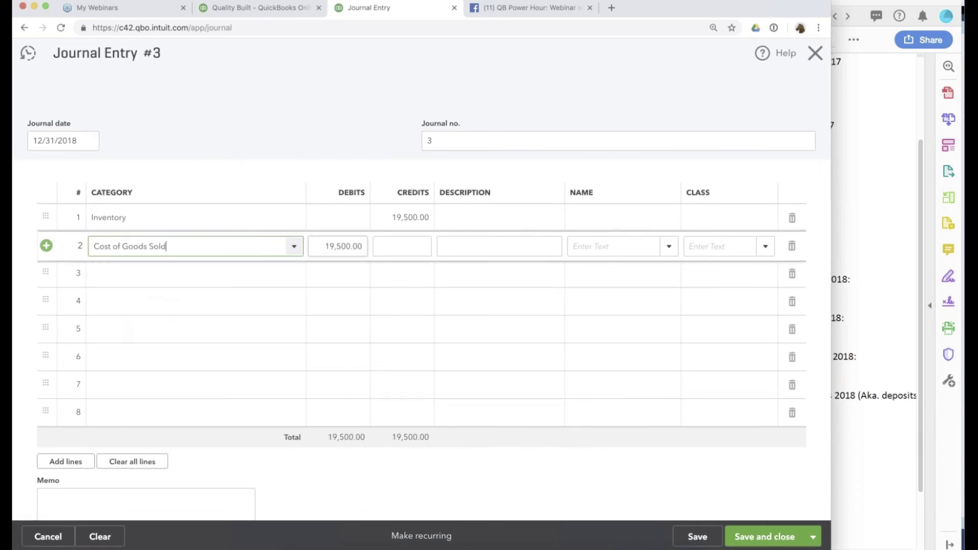
click(699, 538)
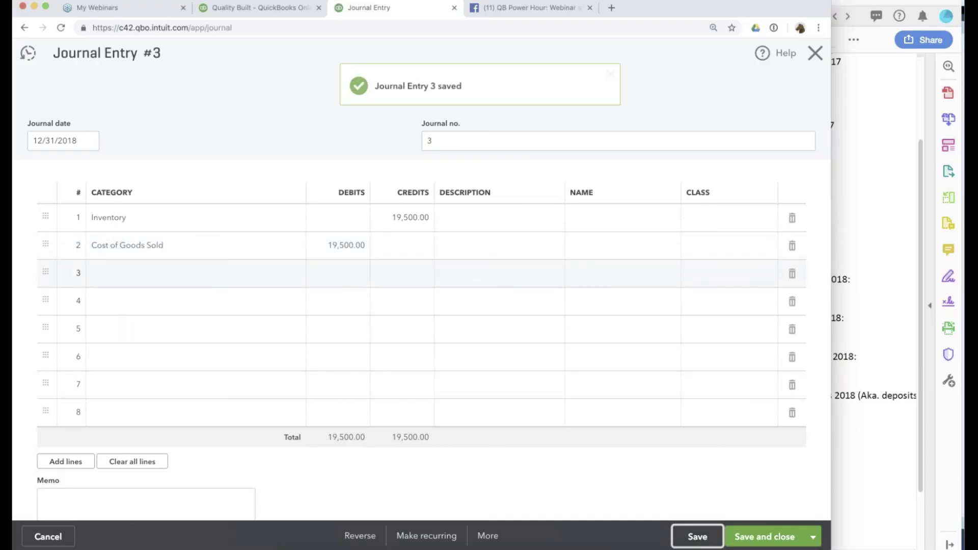
click(268, 7)
Refresh the balance sheet to include journal entry 3 and review the updated figures.
click(683, 191)
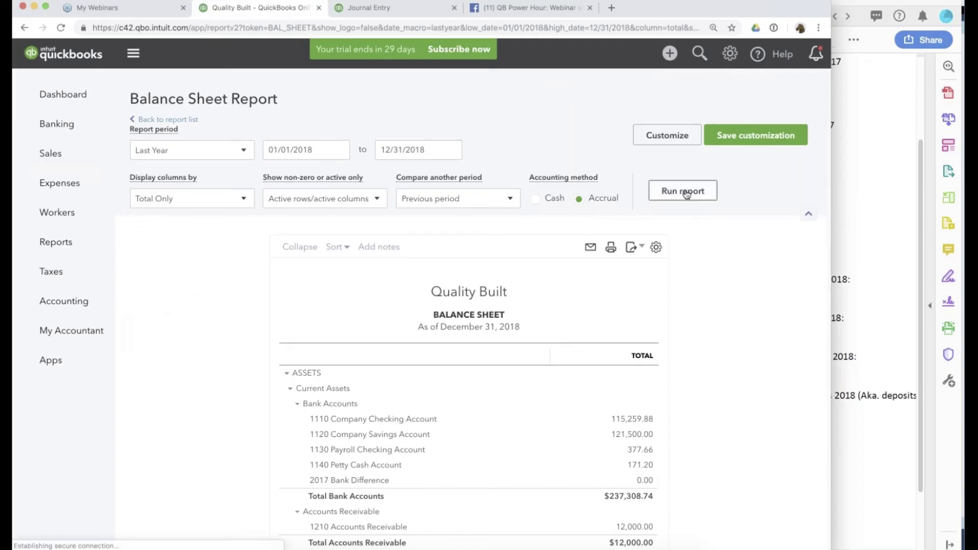
scroll(473, 306, down, 7)
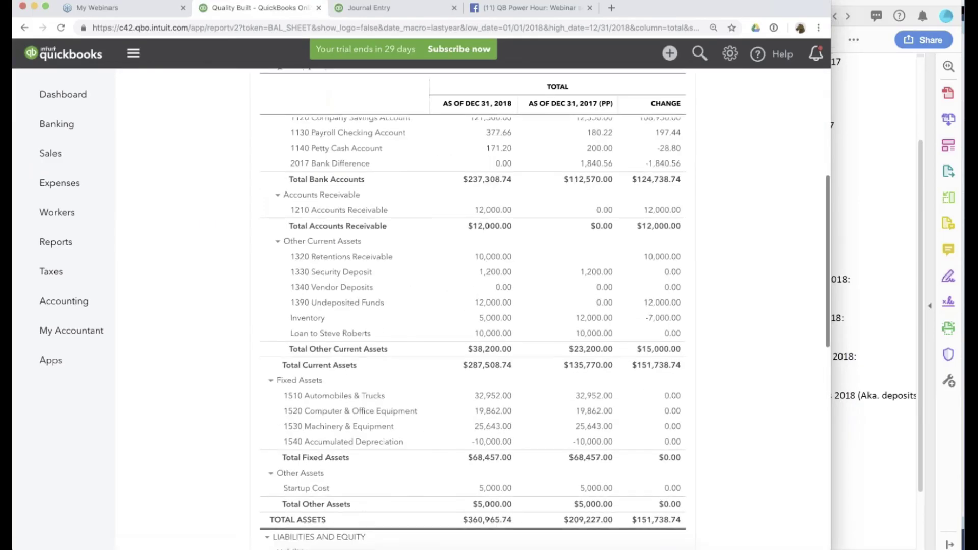
scroll(473, 306, up, 3)
scroll(473, 306, down, 3)
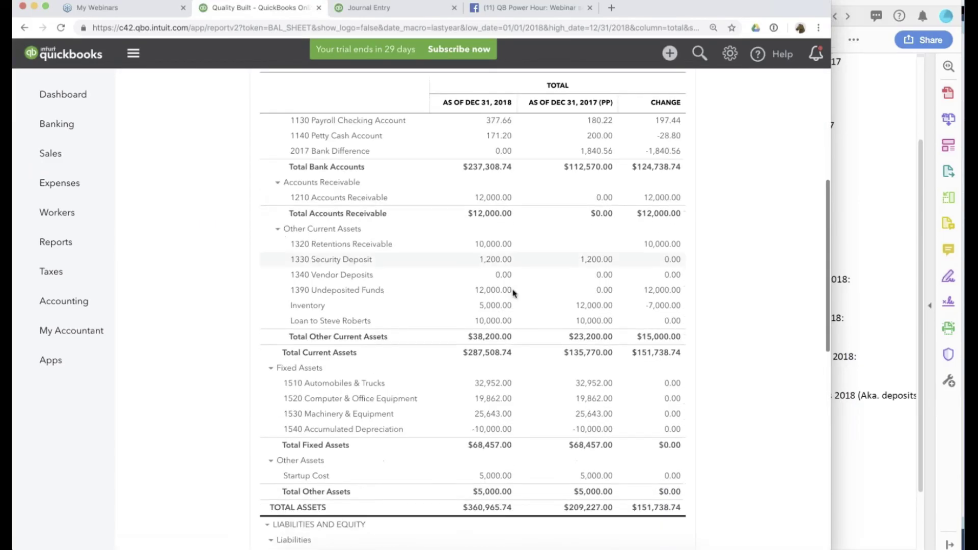
scroll(503, 309, down, 3)
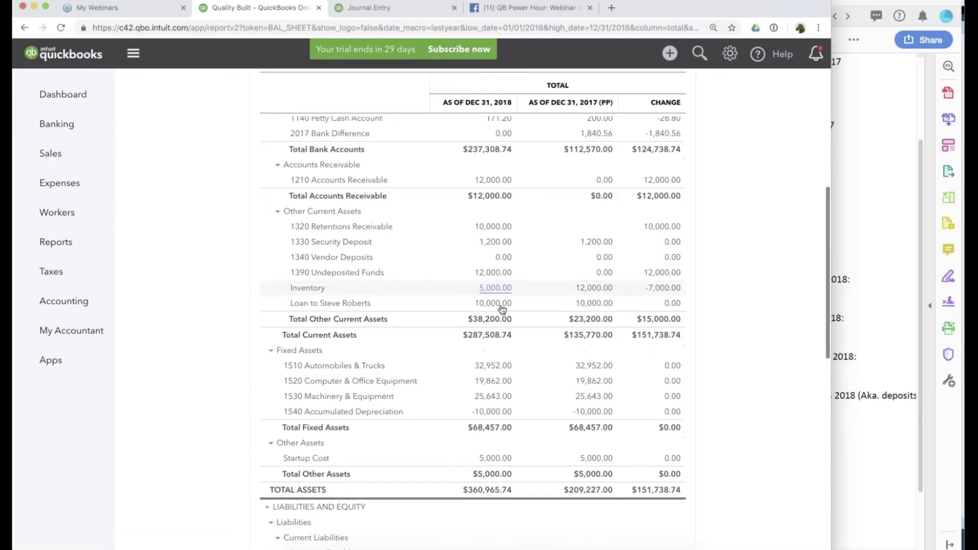
scroll(493, 291, down, 4)
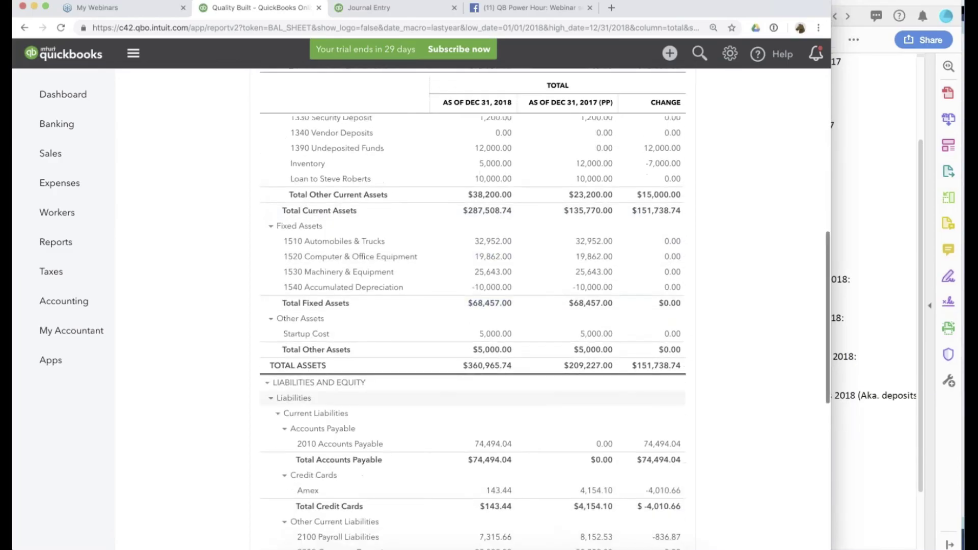
Mark the deposits confirmation note in the client's ending balances PDF and compare it with the balance sheet.
click(866, 331)
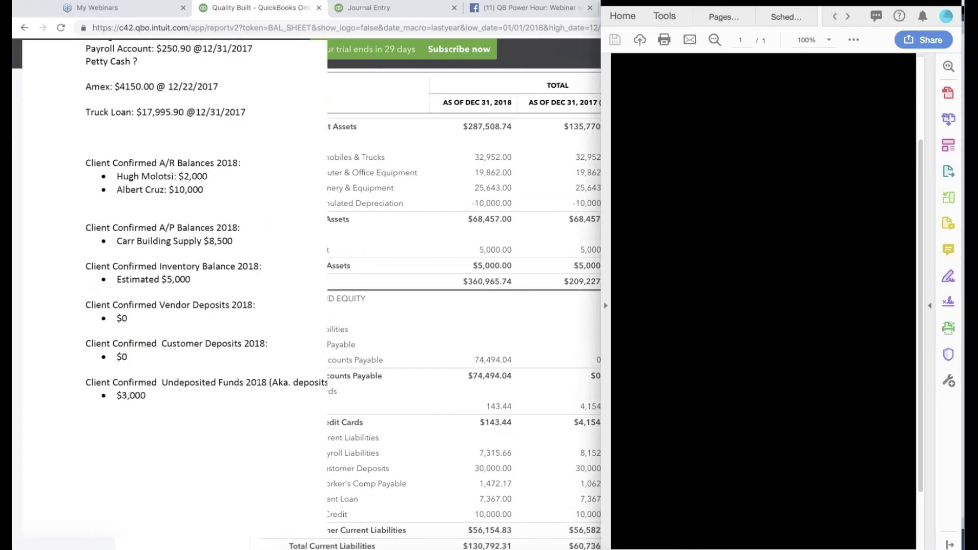
drag(700, 289, 791, 328)
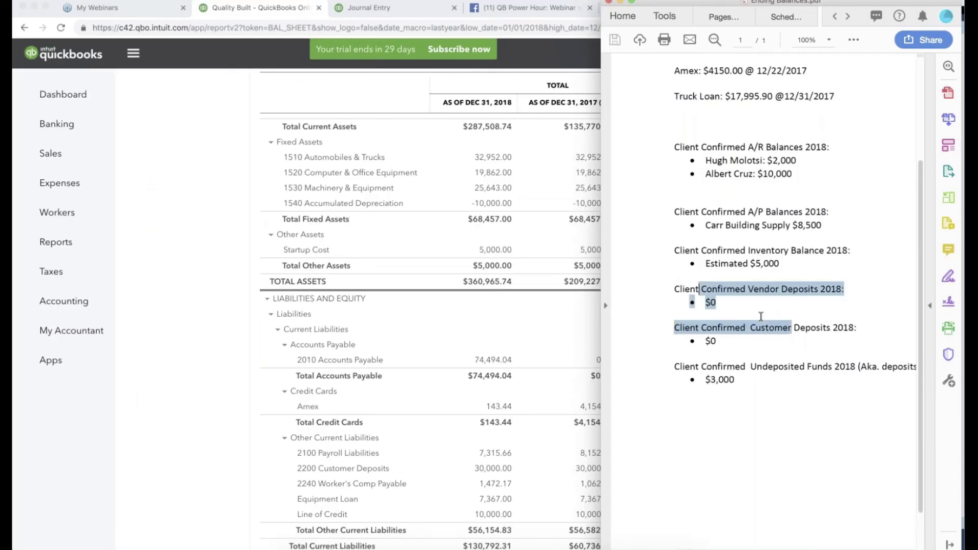
click(714, 349)
scroll(239, 280, up, 1)
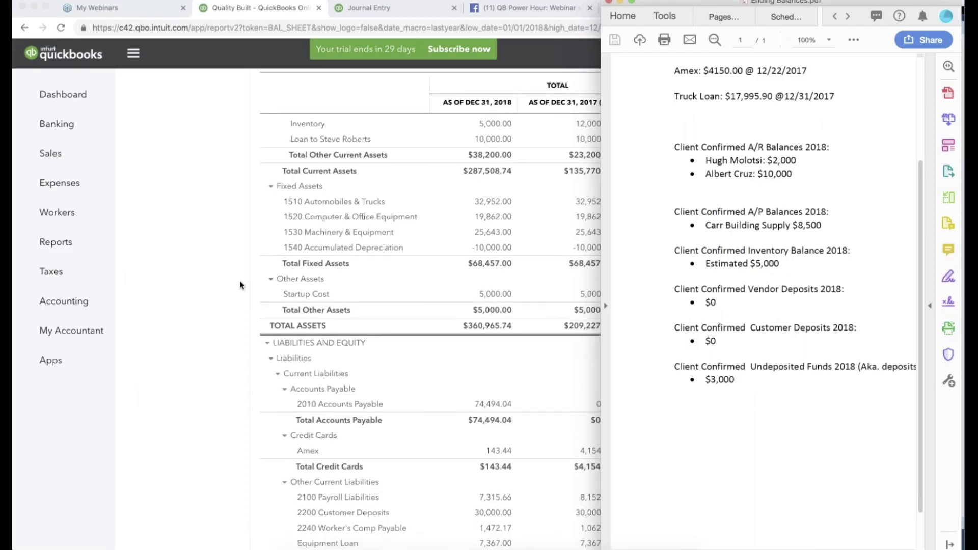
scroll(239, 281, up, 1)
click(239, 280)
scroll(239, 280, up, 1)
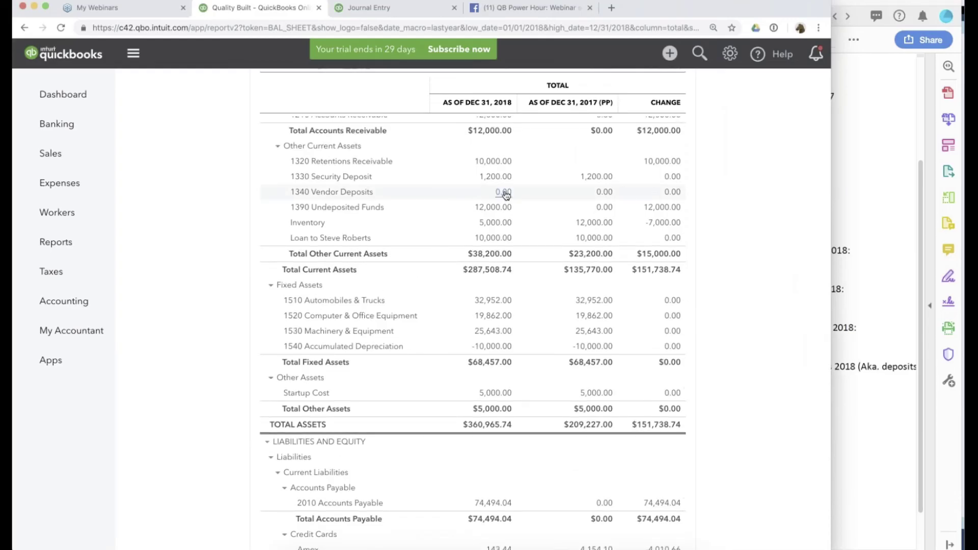
scroll(506, 195, down, 6)
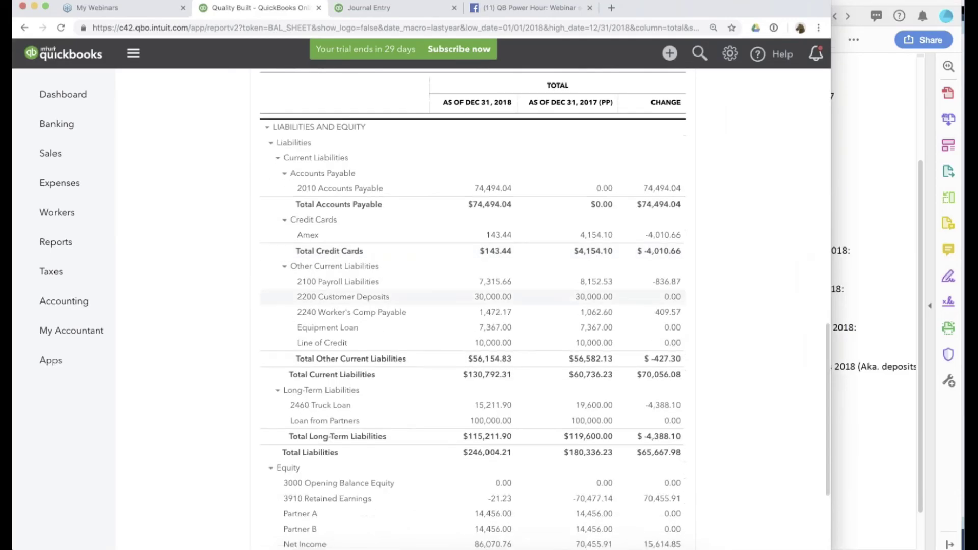
Check the Undeposited Funds note against the balance sheet's liabilities, then return to journal entry 3.
click(822, 377)
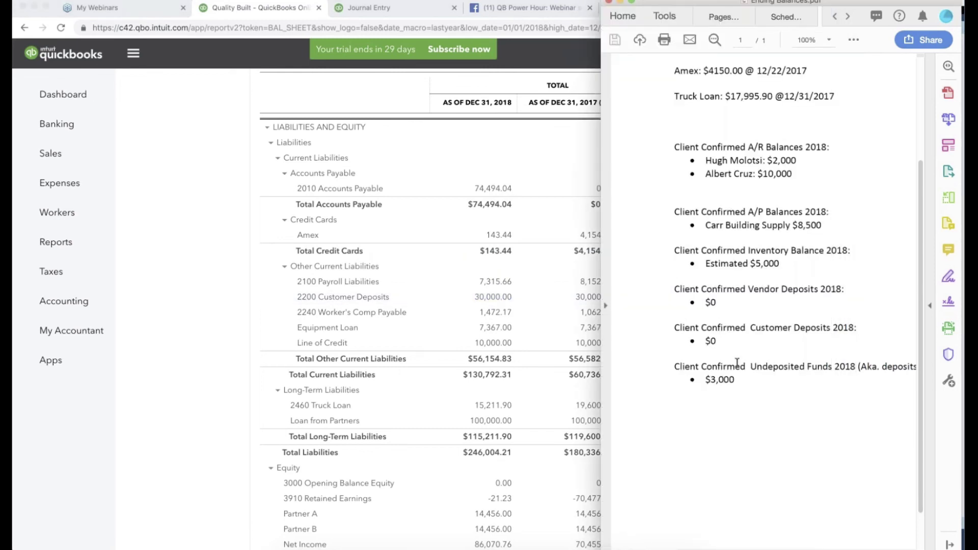
scroll(739, 362, down, 1)
scroll(739, 362, right, 3)
drag(711, 339, 711, 350)
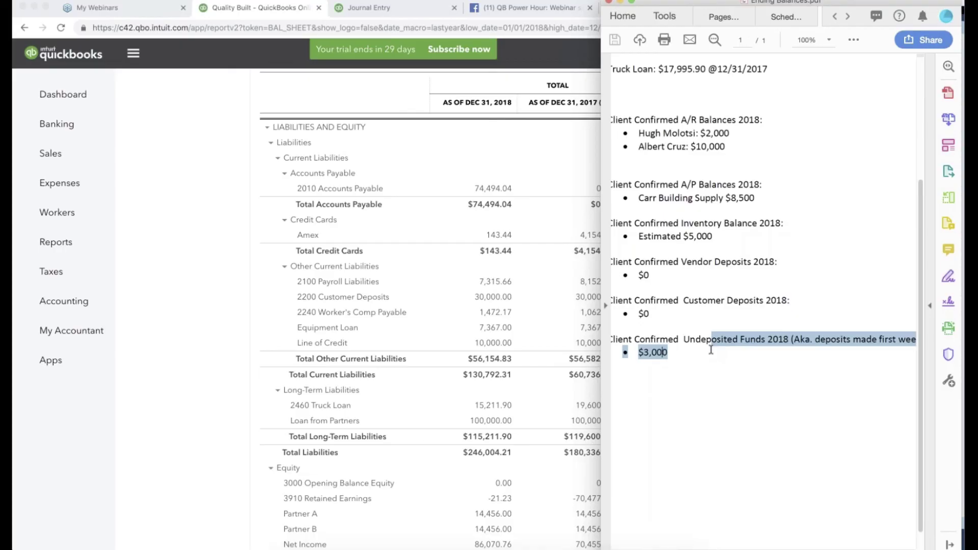
click(492, 422)
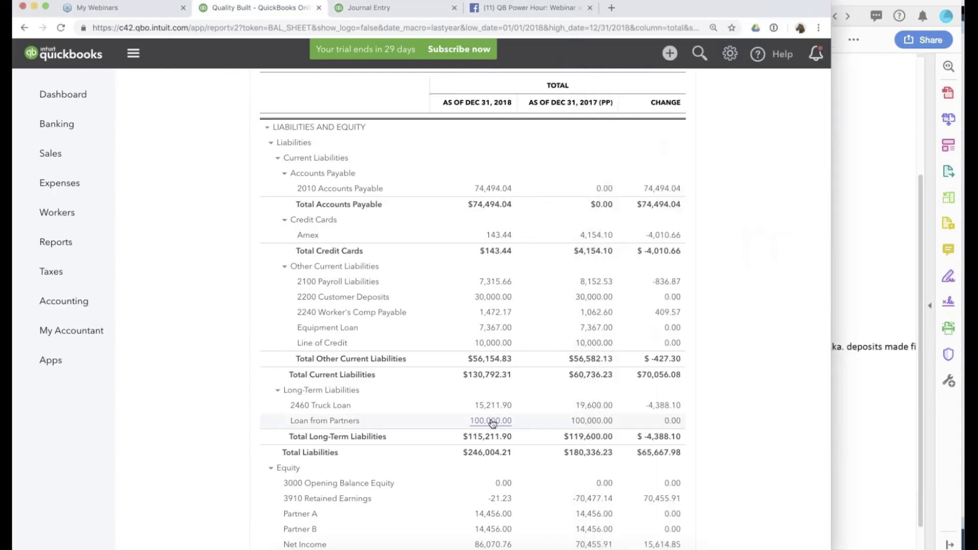
scroll(492, 422, down, 3)
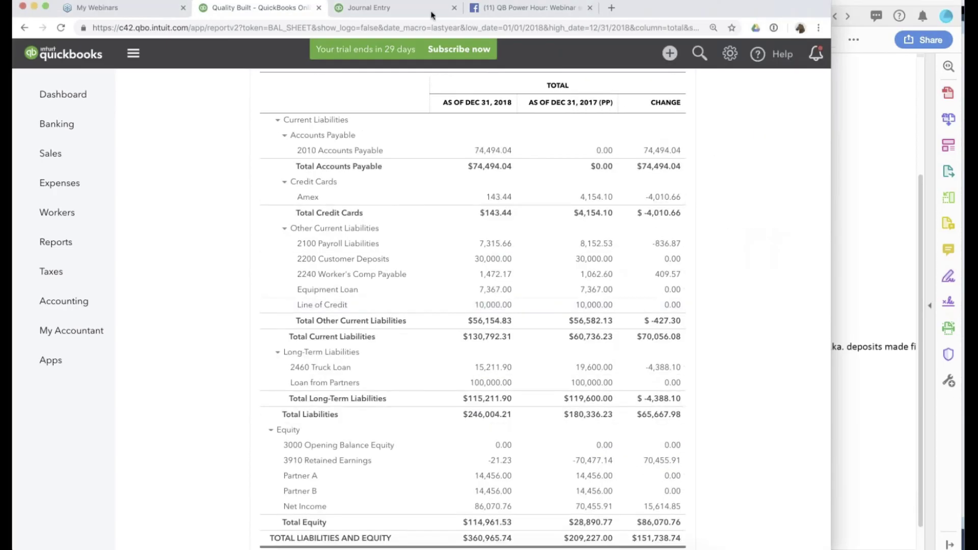
click(406, 7)
Add line 3 debiting 2200 Customer Deposits 30,000.
click(178, 274)
text(c)
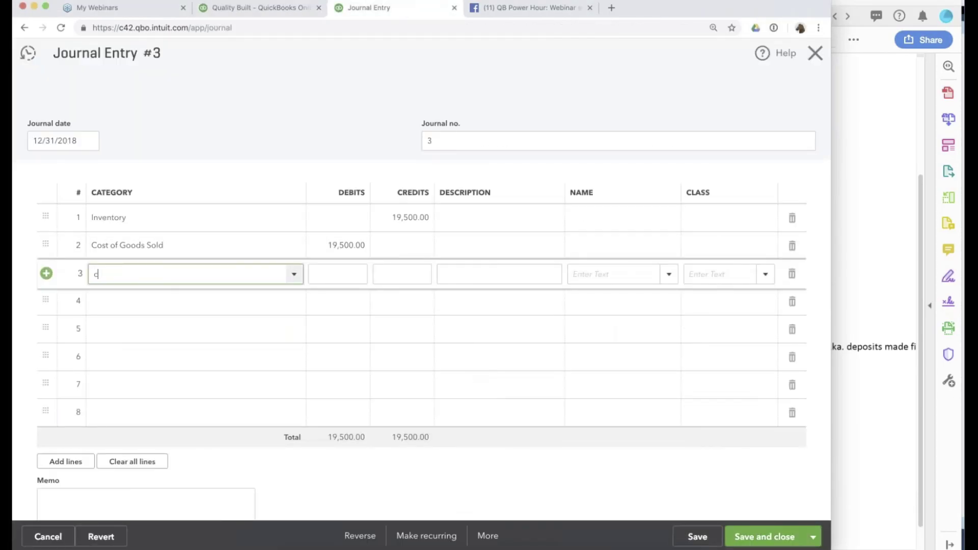
text(ust)
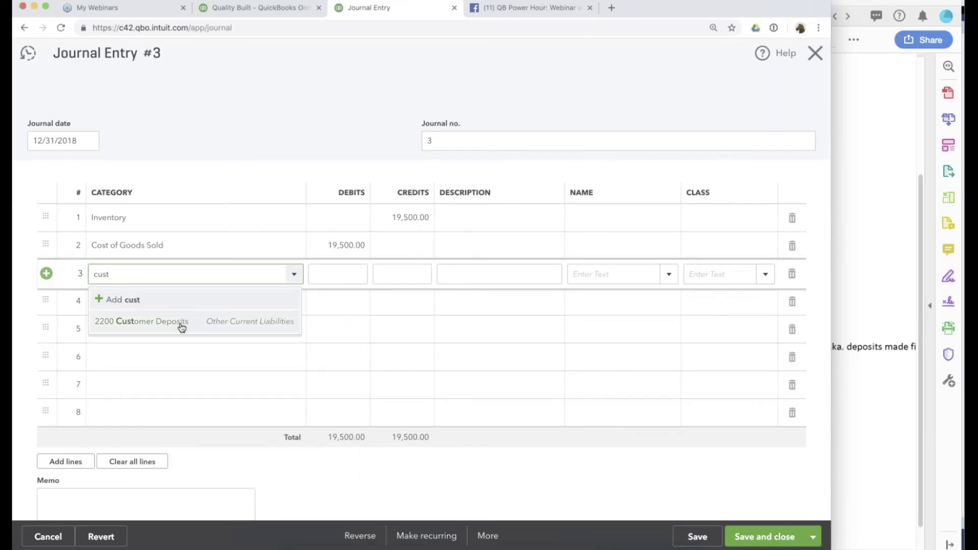
click(182, 323)
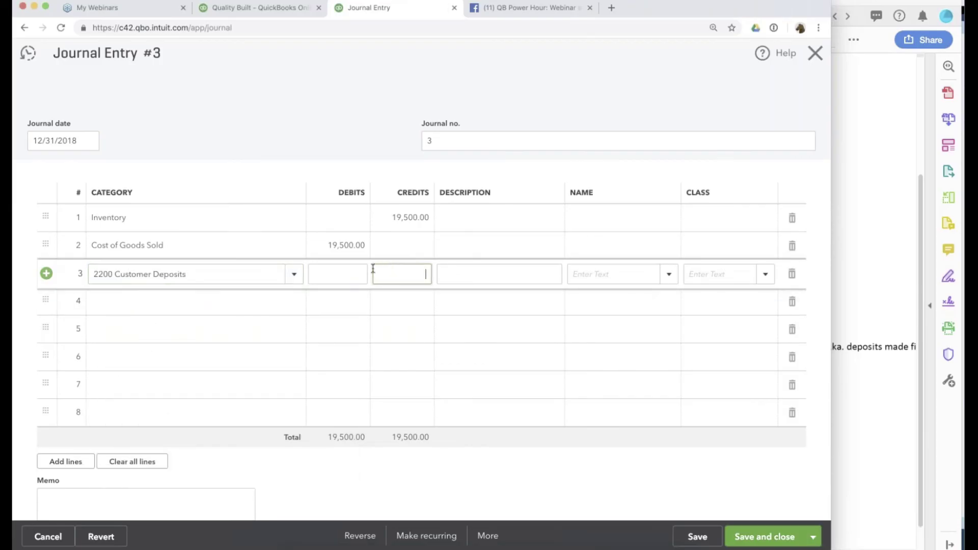
click(348, 275)
text(30000)
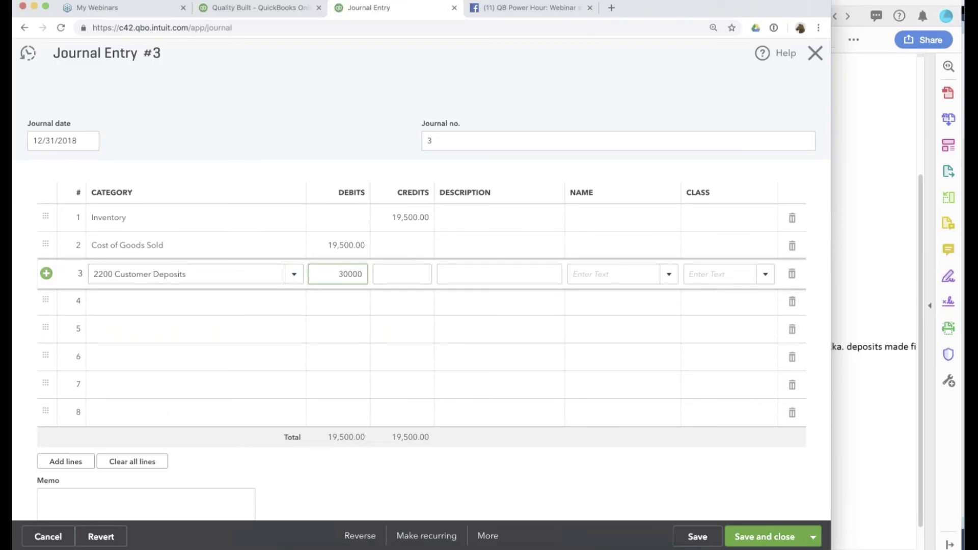
click(204, 303)
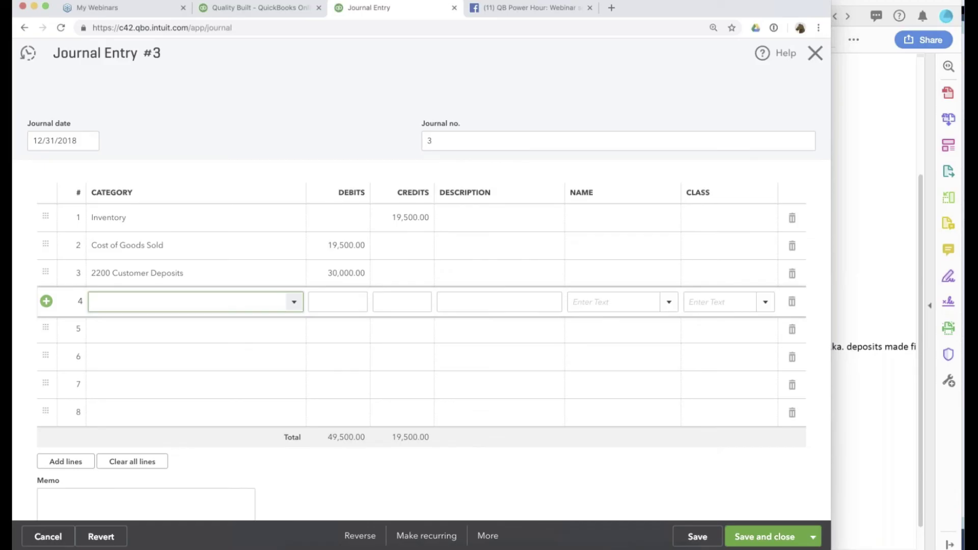
Credit Sales of Product Income 30,000 on line 4, verify all lines, and save the entry.
text(sal)
click(200, 351)
click(152, 273)
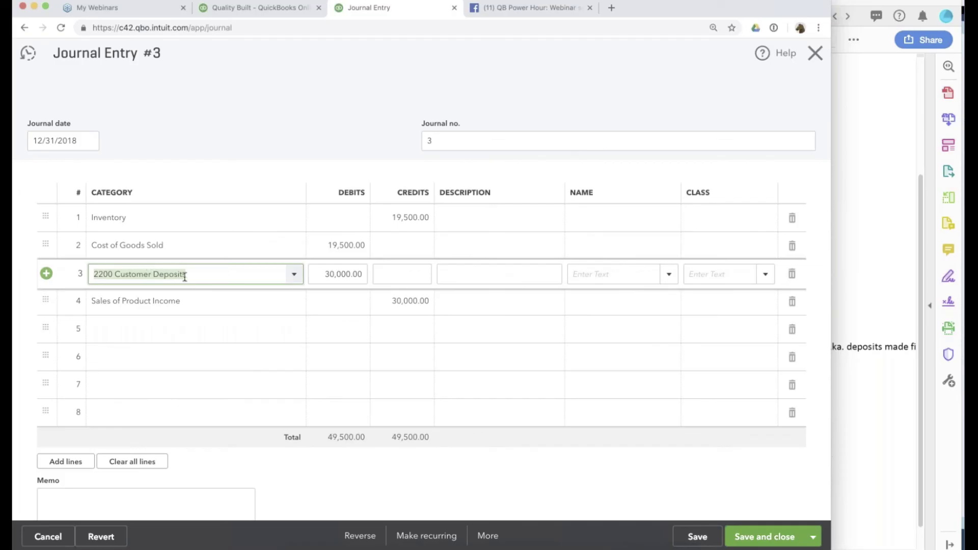
click(397, 304)
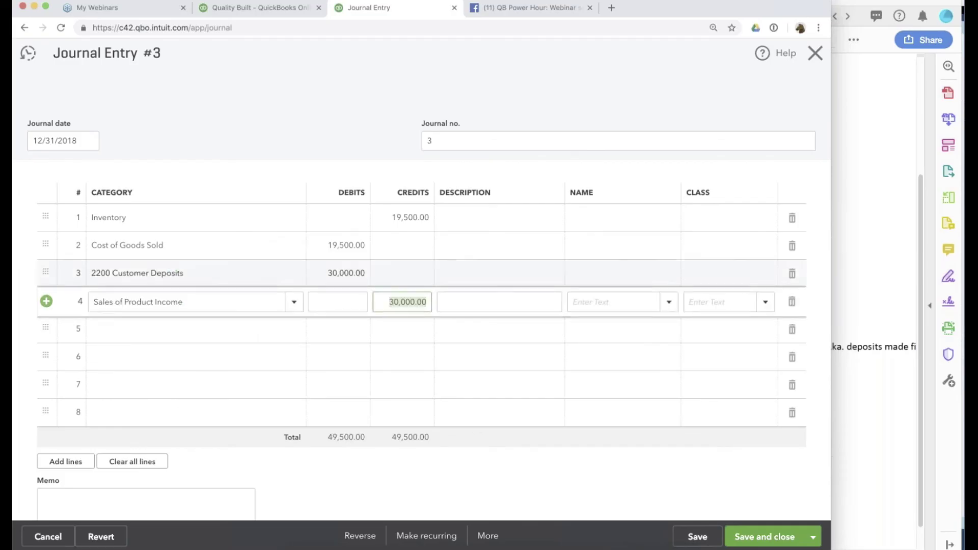
click(401, 218)
click(352, 249)
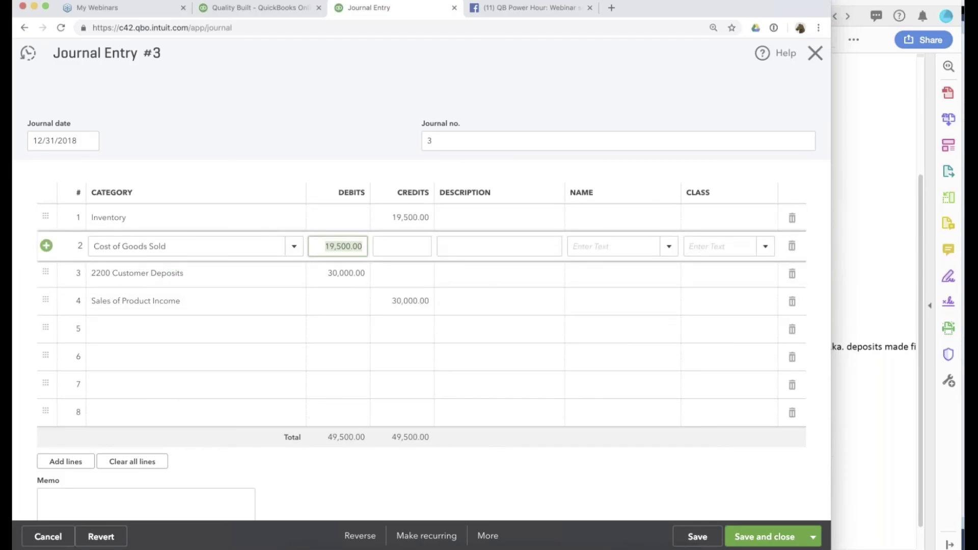
click(705, 539)
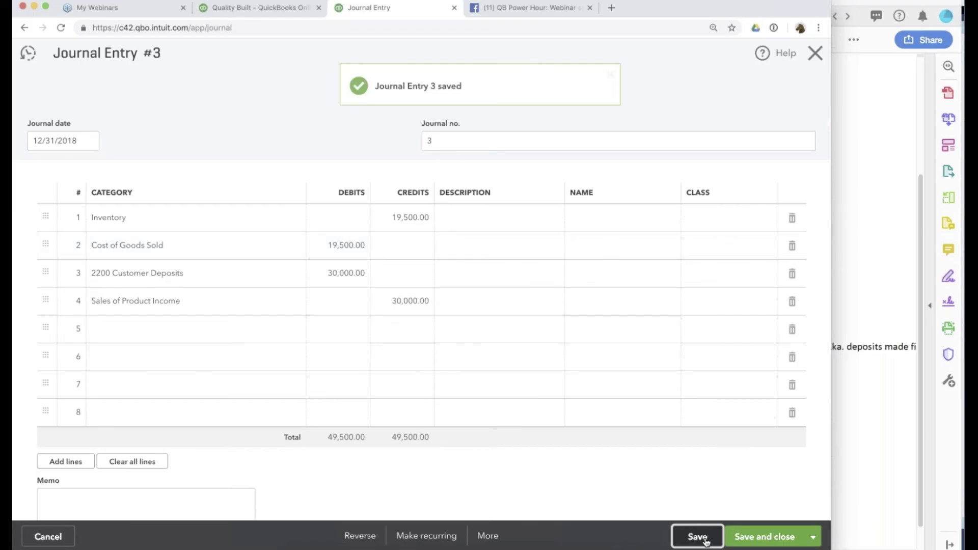
click(283, 6)
scroll(720, 268, up, 15)
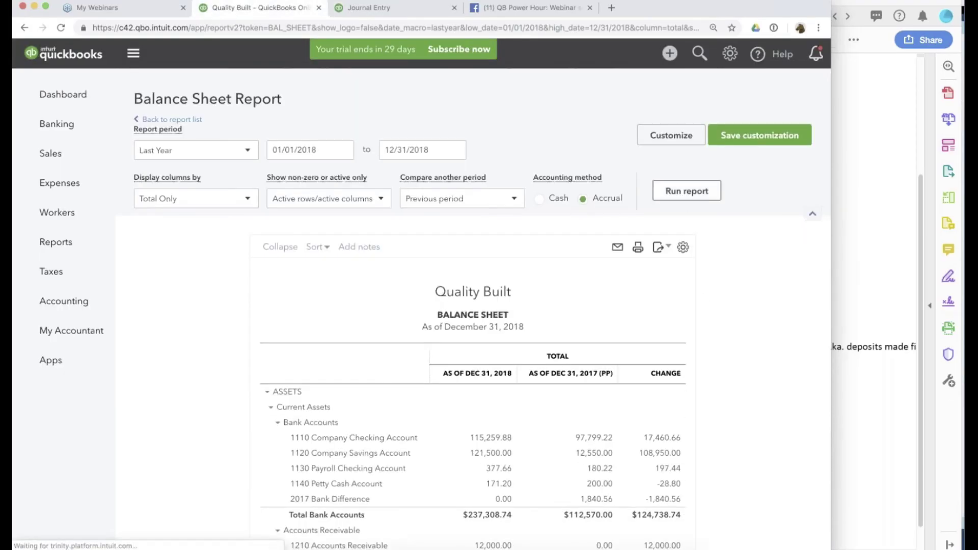
scroll(703, 298, down, 10)
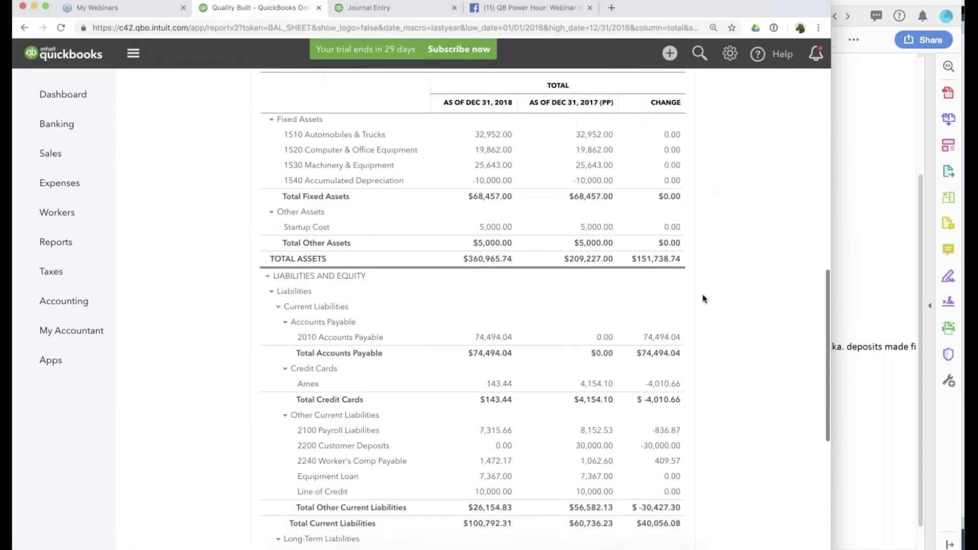
scroll(703, 299, down, 5)
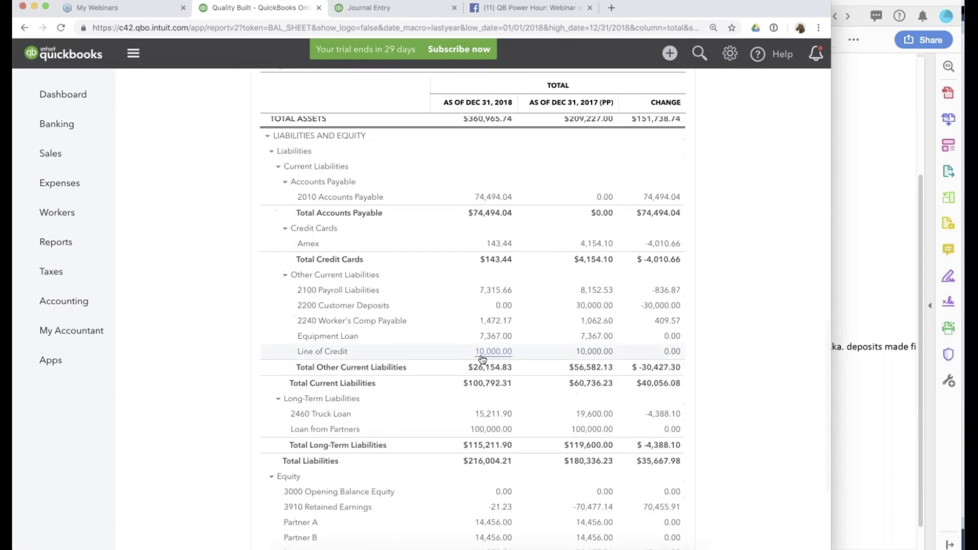
scroll(482, 359, down, 2)
scroll(492, 347, up, 3)
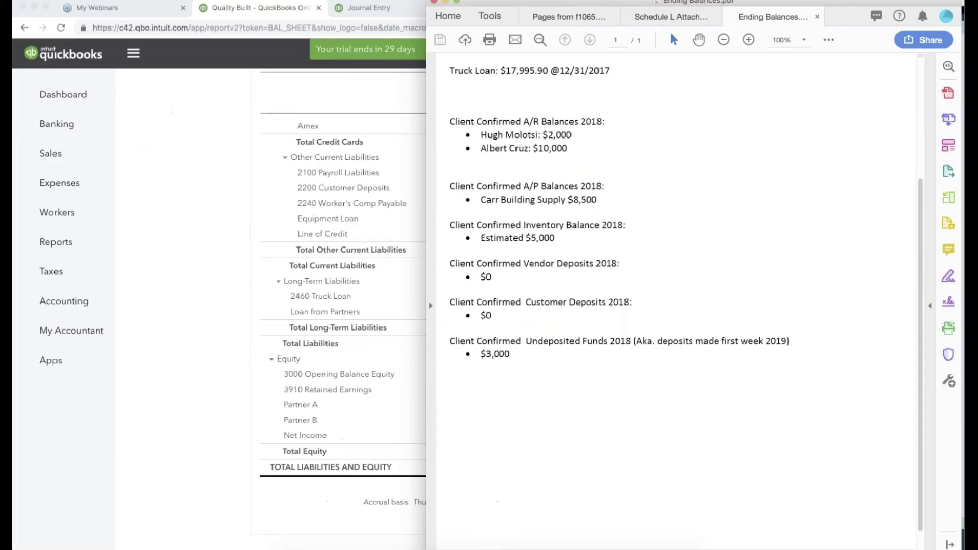
double_click(622, 341)
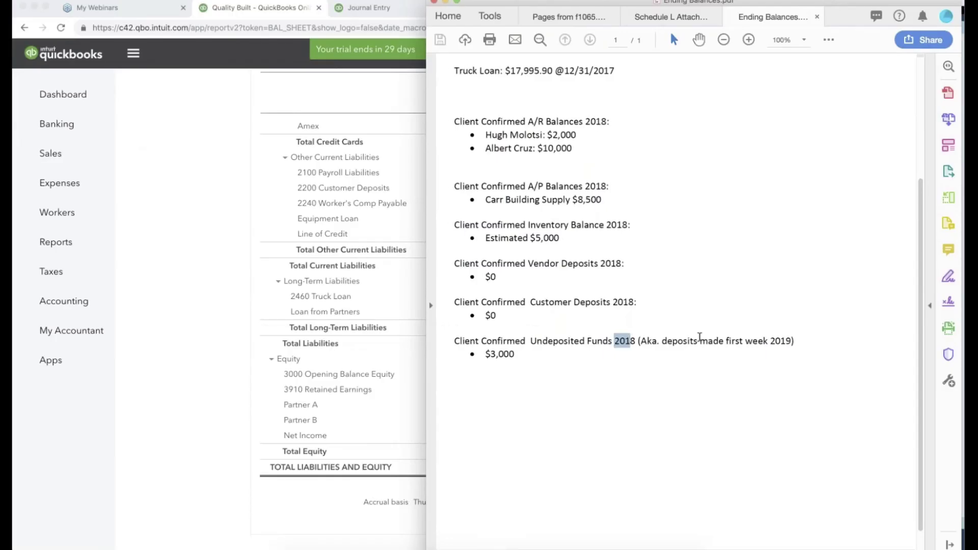
drag(699, 338, 808, 343)
drag(515, 354, 485, 355)
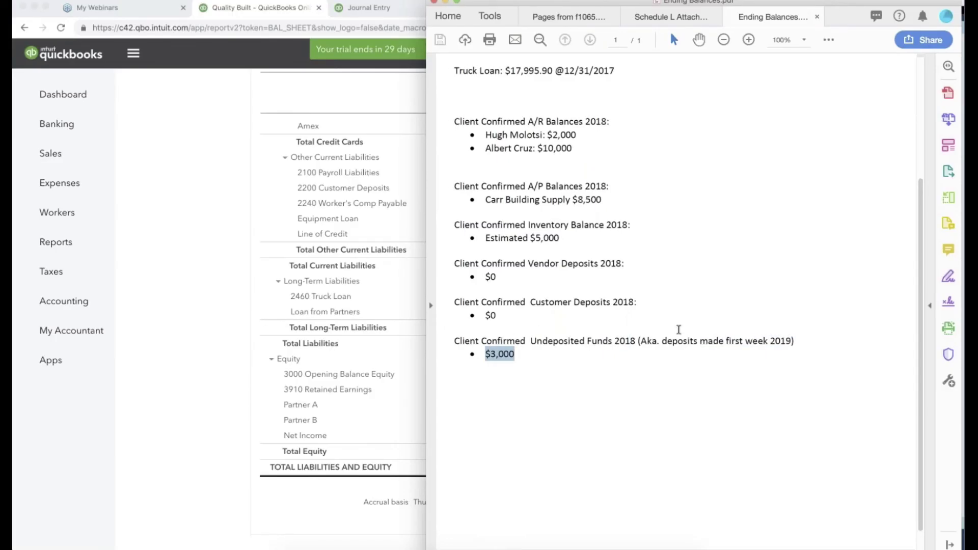
click(120, 162)
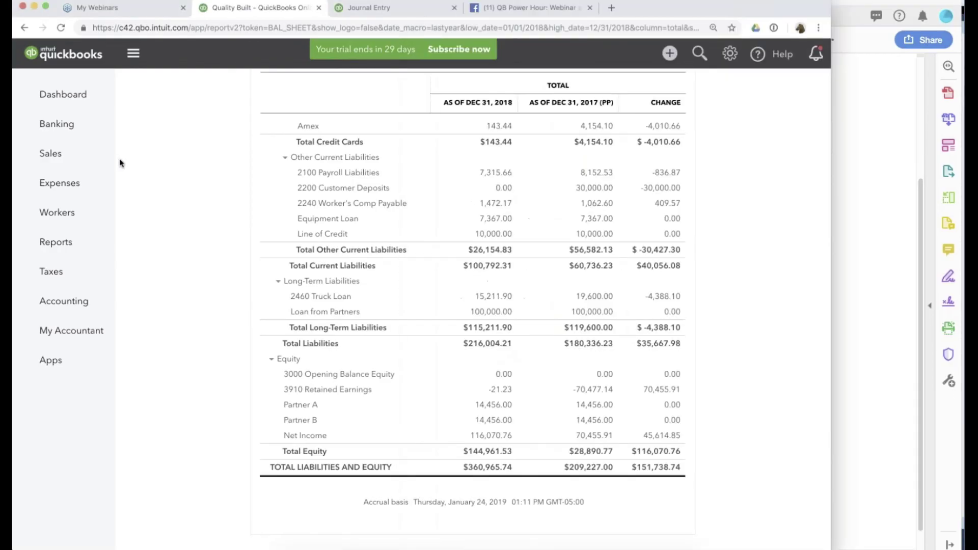
scroll(253, 233, up, 5)
scroll(253, 233, up, 6)
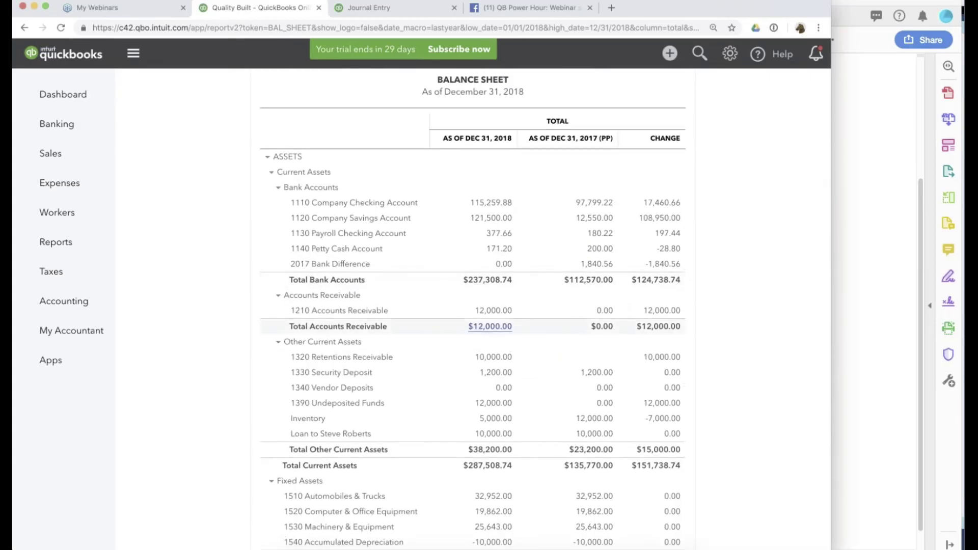
scroll(488, 281, down, 3)
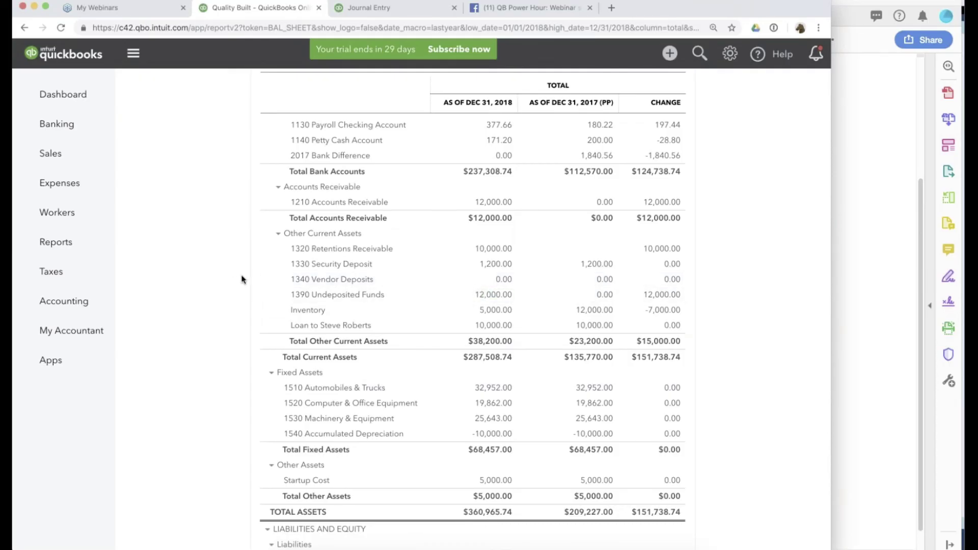
scroll(242, 280, up, 2)
scroll(399, 248, up, 5)
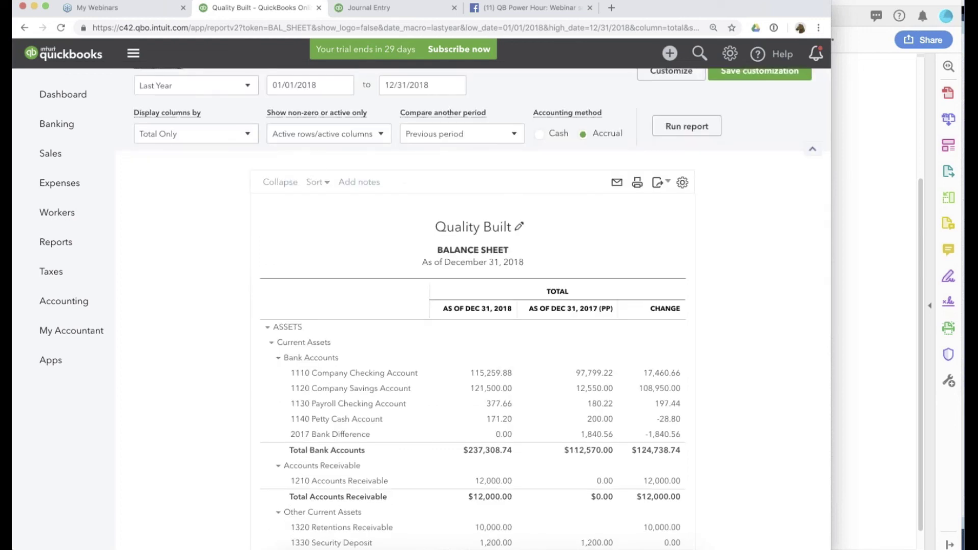
Start a 12/31/2018 bank deposit including the 6,000.00 Second Story Addition and 3,000.00 Bathroom Addition payments.
click(670, 60)
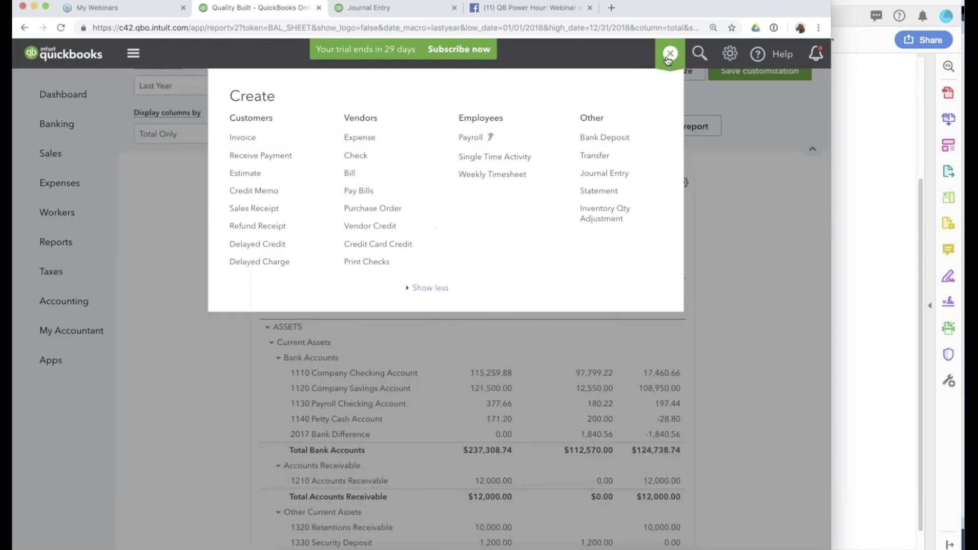
click(604, 137)
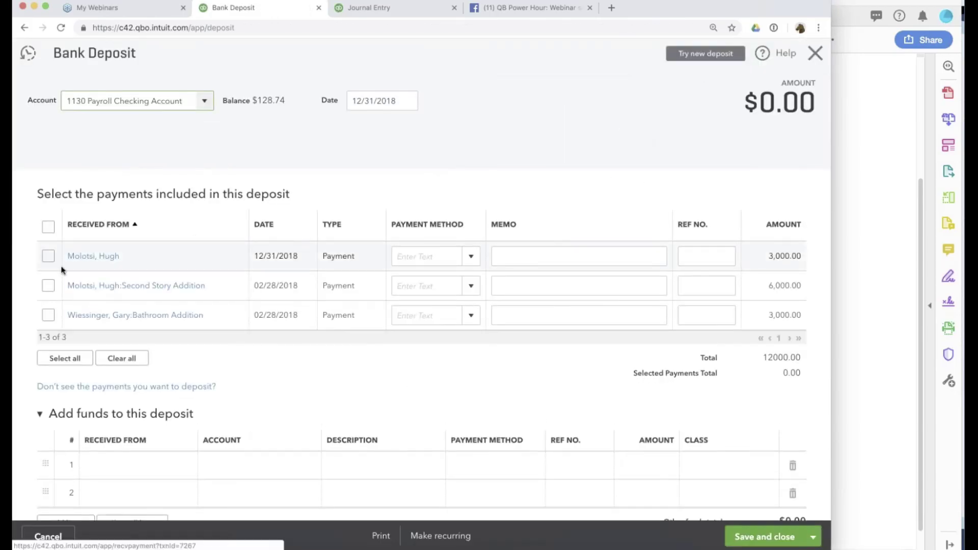
click(48, 287)
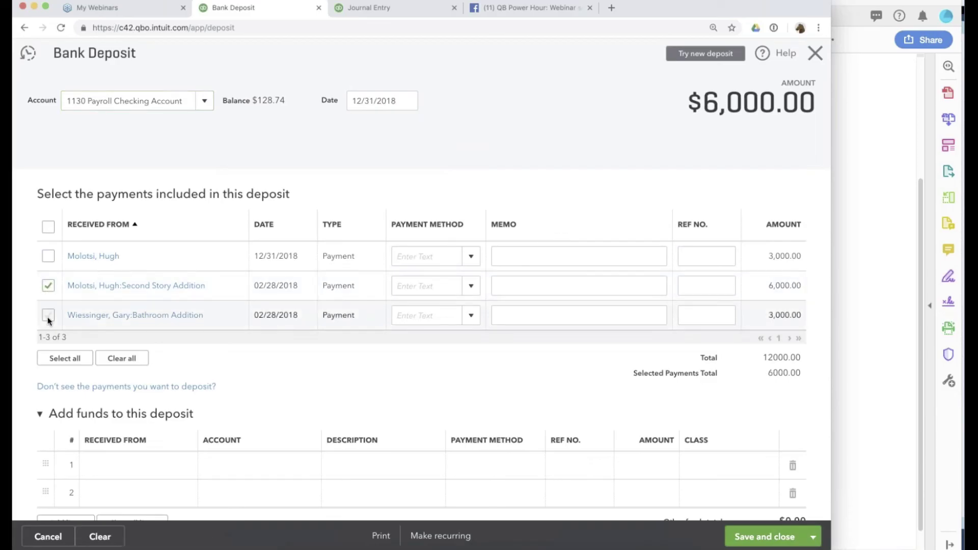
click(48, 316)
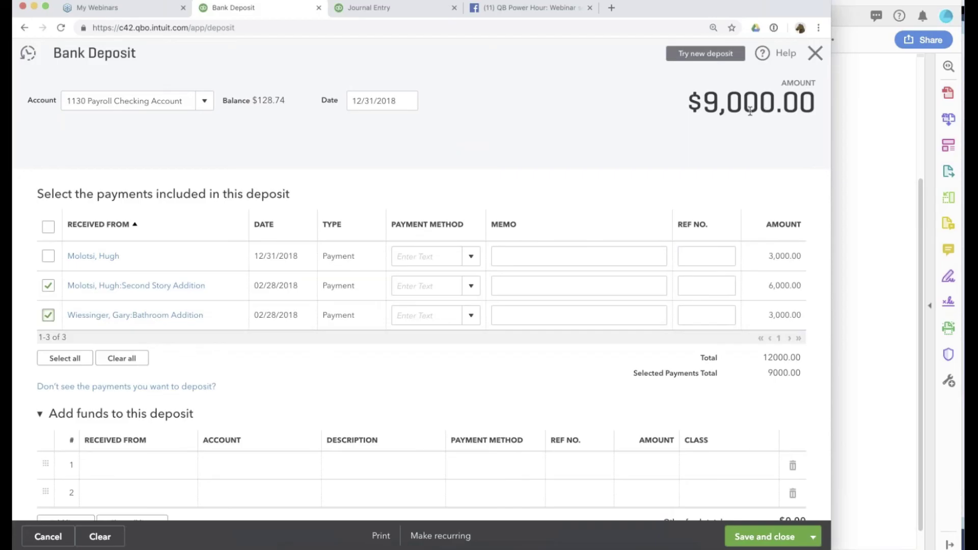
scroll(720, 168, down, 1)
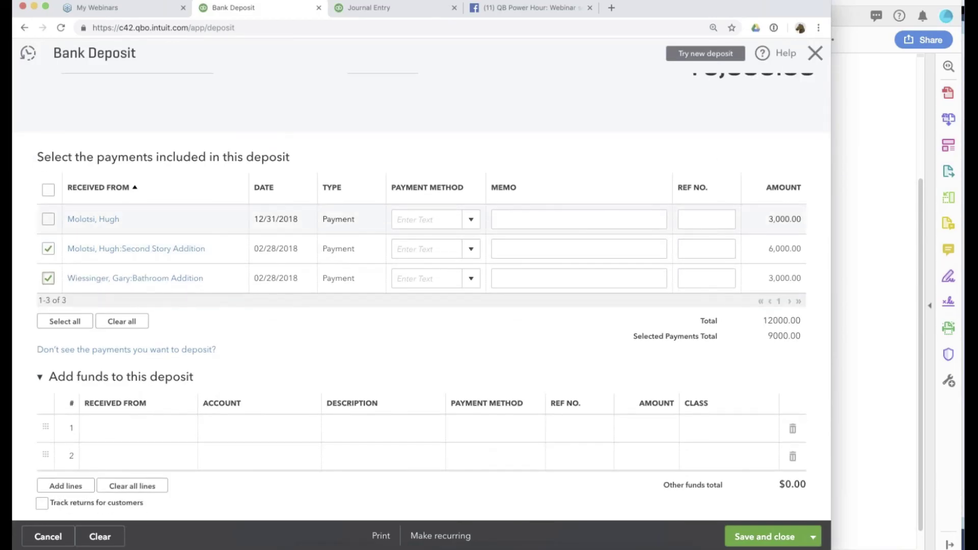
drag(259, 219, 296, 219)
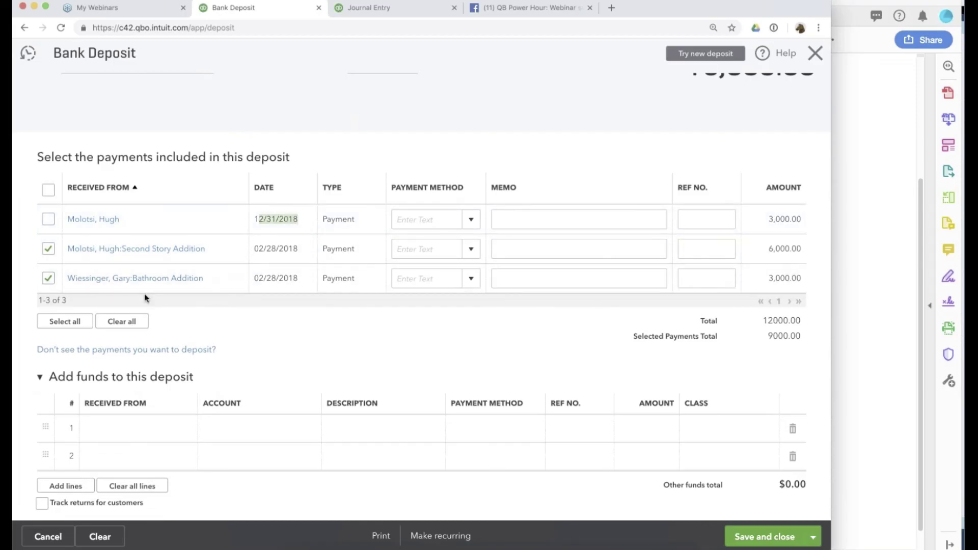
scroll(144, 293, up, 1)
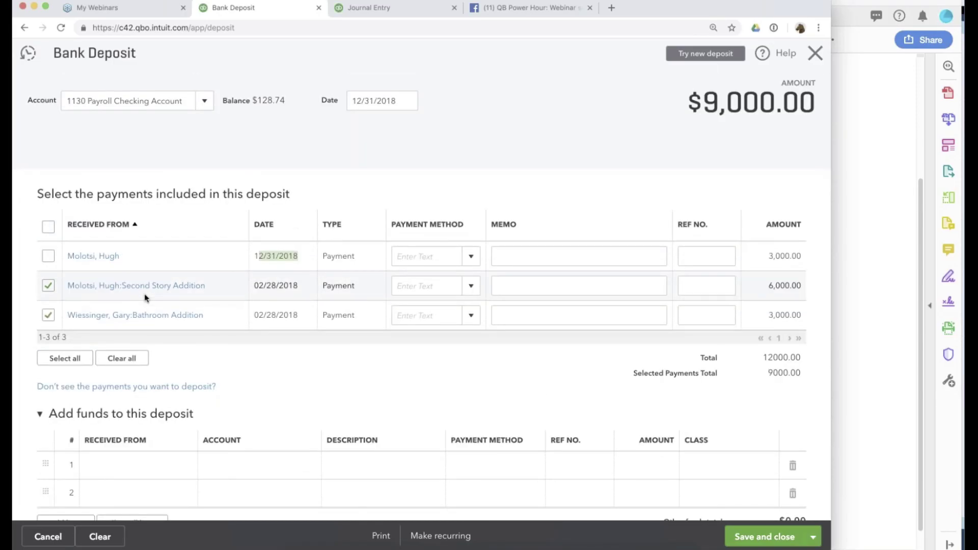
click(127, 101)
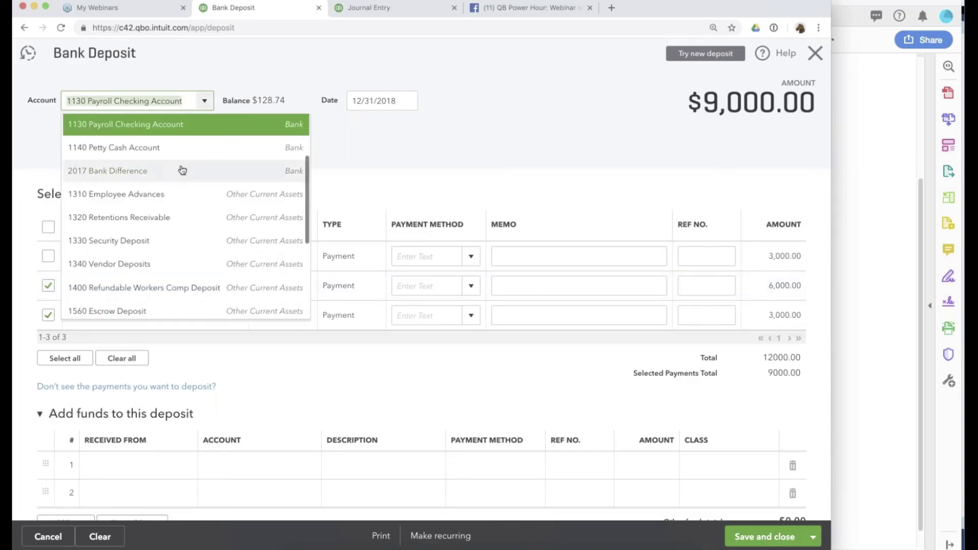
Deposit into 2017 Bank Difference with a -9,000.00 Sales of Product Income line, saving the $0.00 deposit.
scroll(182, 169, up, 1)
click(174, 188)
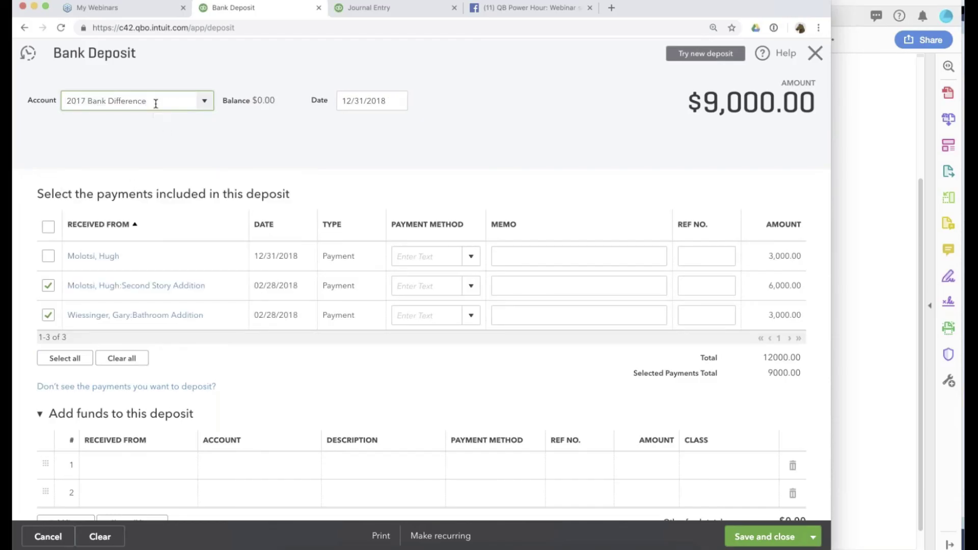
click(250, 467)
text(sal)
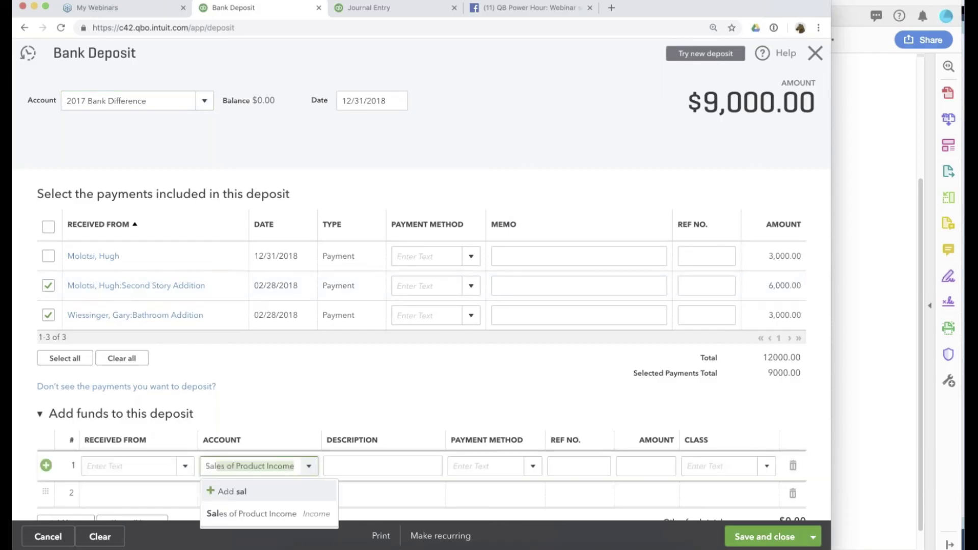
click(277, 513)
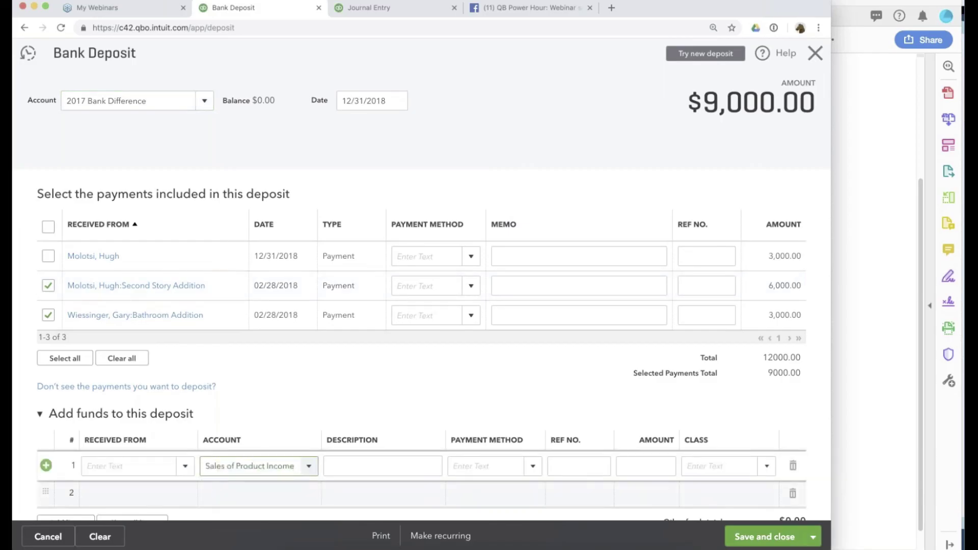
click(643, 467)
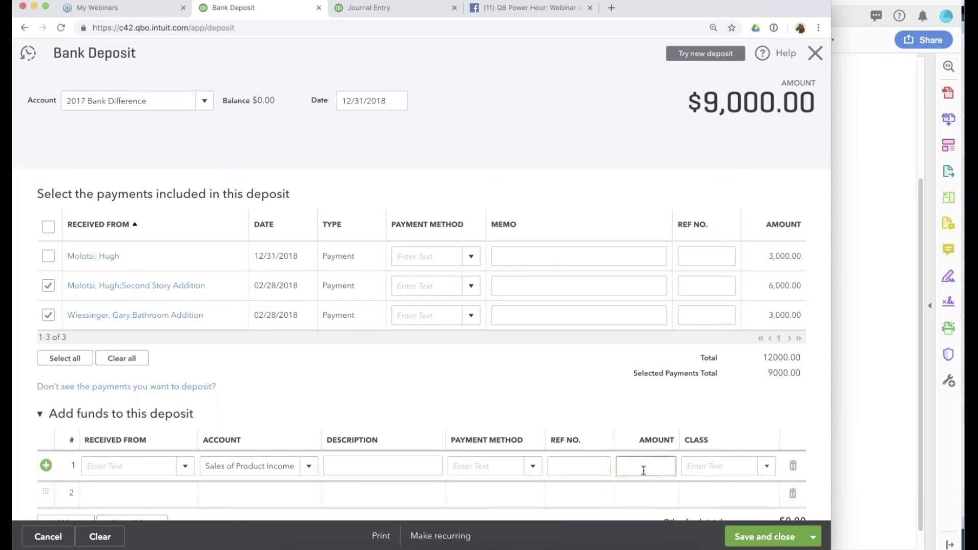
text(-9,0)
text(000)
key(Tab)
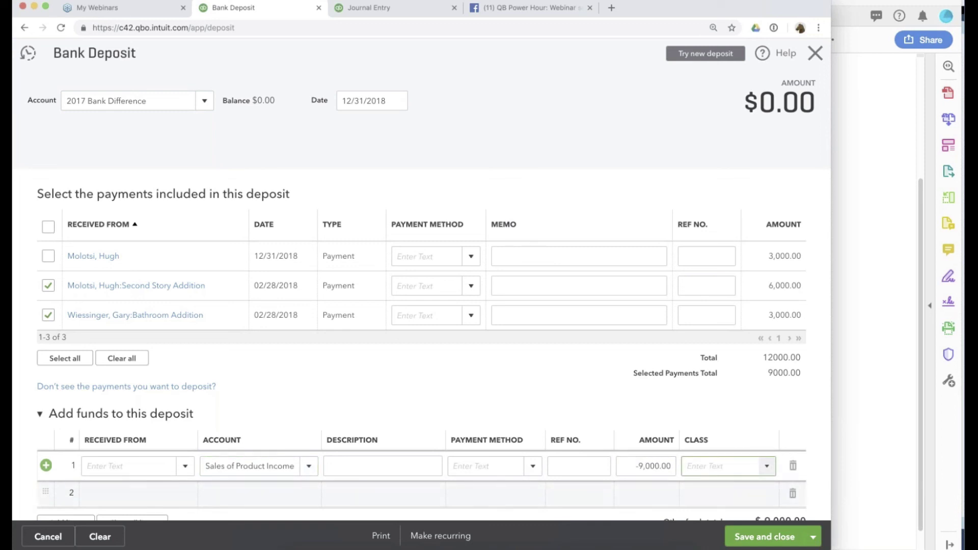
double_click(787, 104)
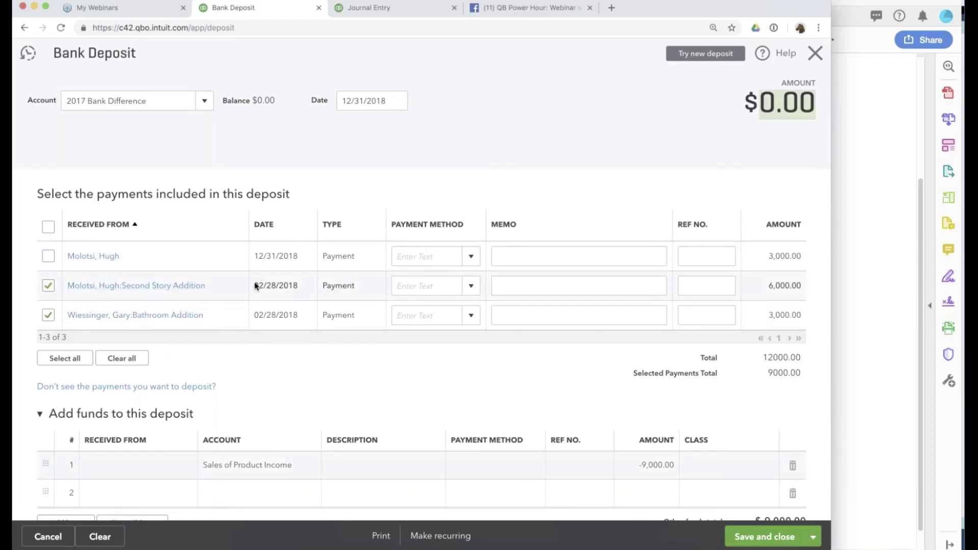
drag(266, 285, 281, 331)
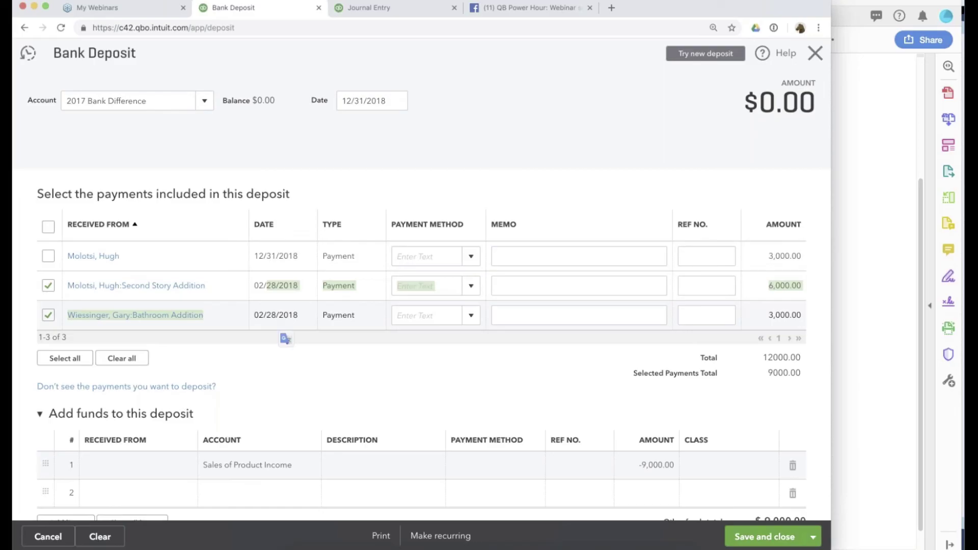
click(775, 530)
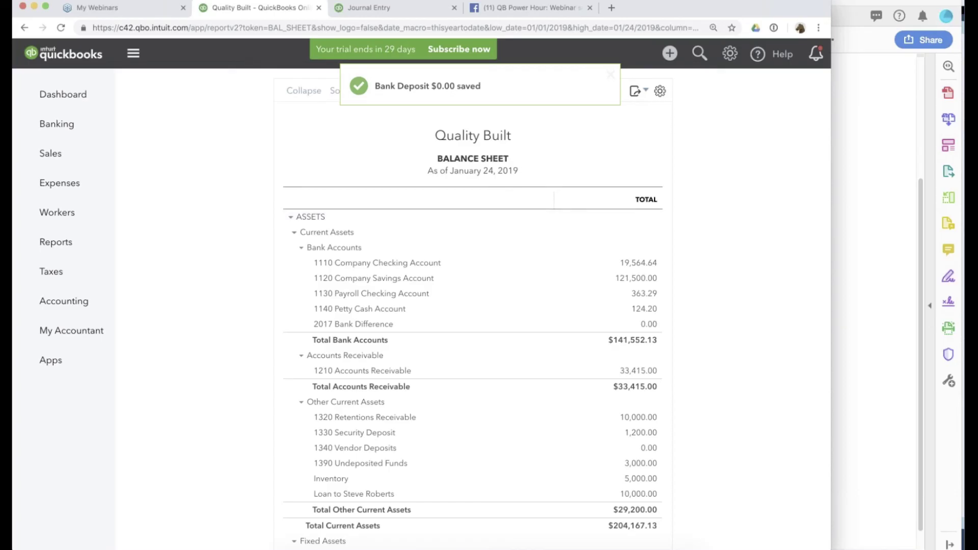
Show the Ending Balances PDF with the confirmed $3,000 undeposited funds, then bring up the presentation.
key(super+Tab)
click(600, 392)
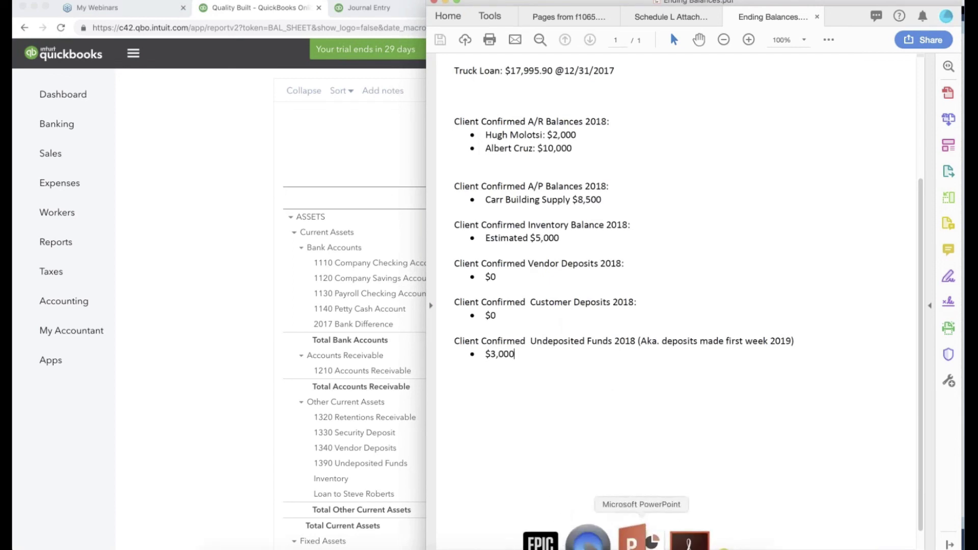
click(585, 535)
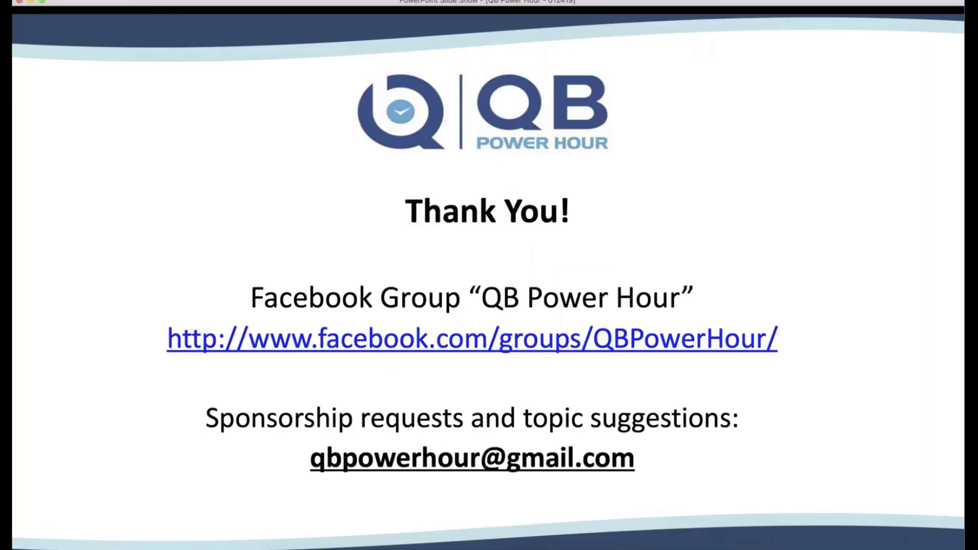
Move through the slide show past the Announcement and Upcoming Episodes slides to 'Methods for approaching a clean-up job'.
key(Left)
key(Left)
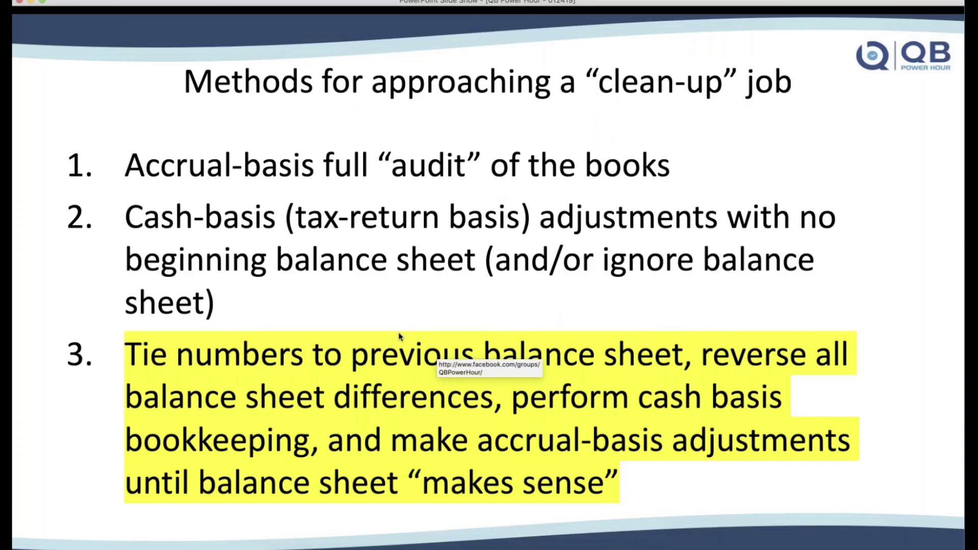
key(Left)
key(Right)
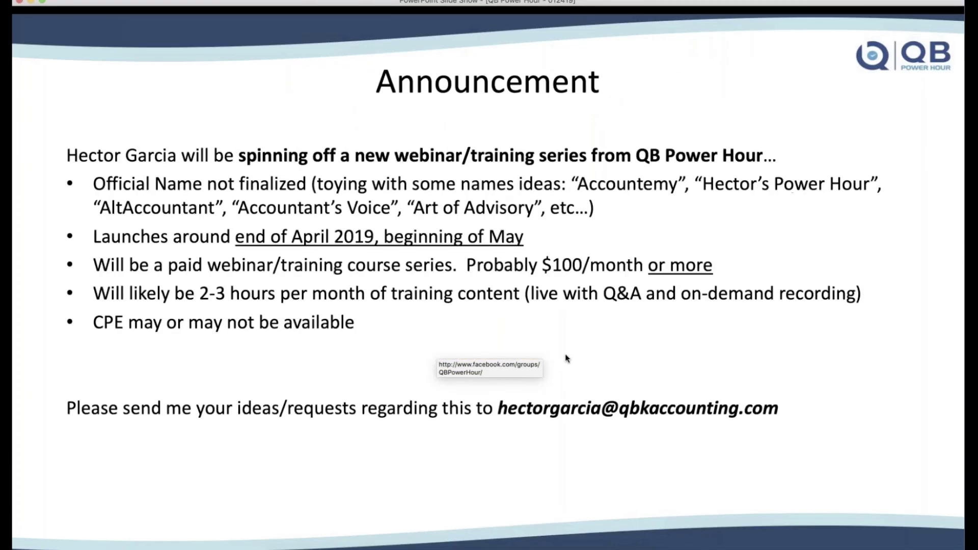
key(Left)
key(Left)
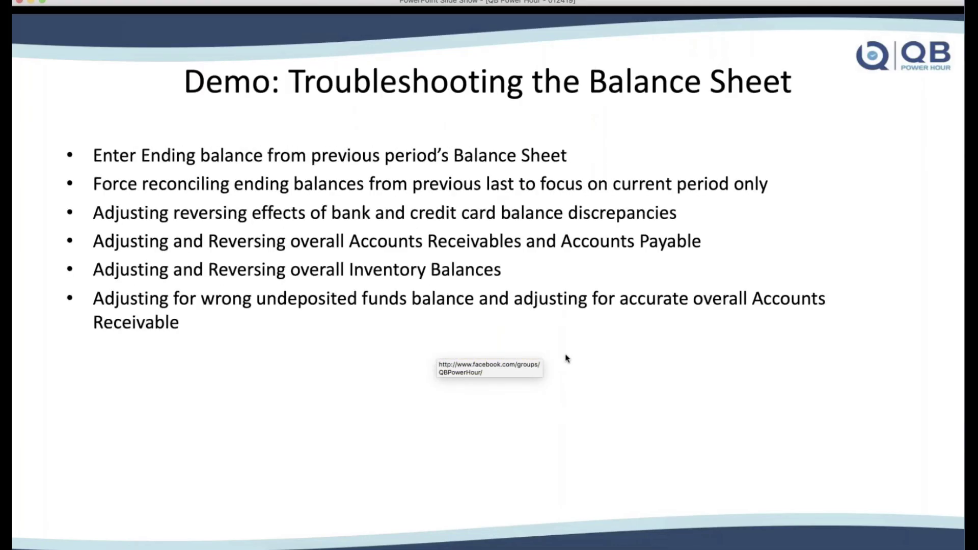
key(Right)
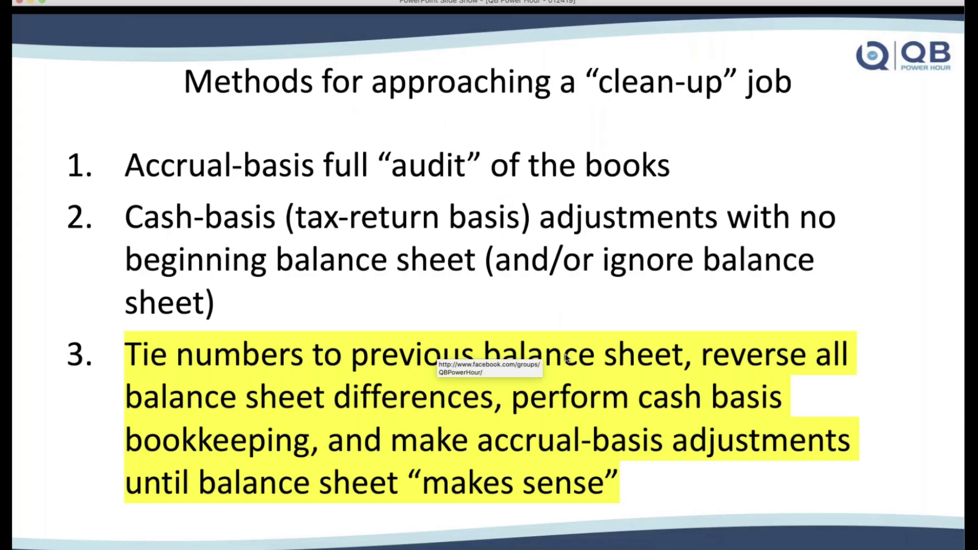